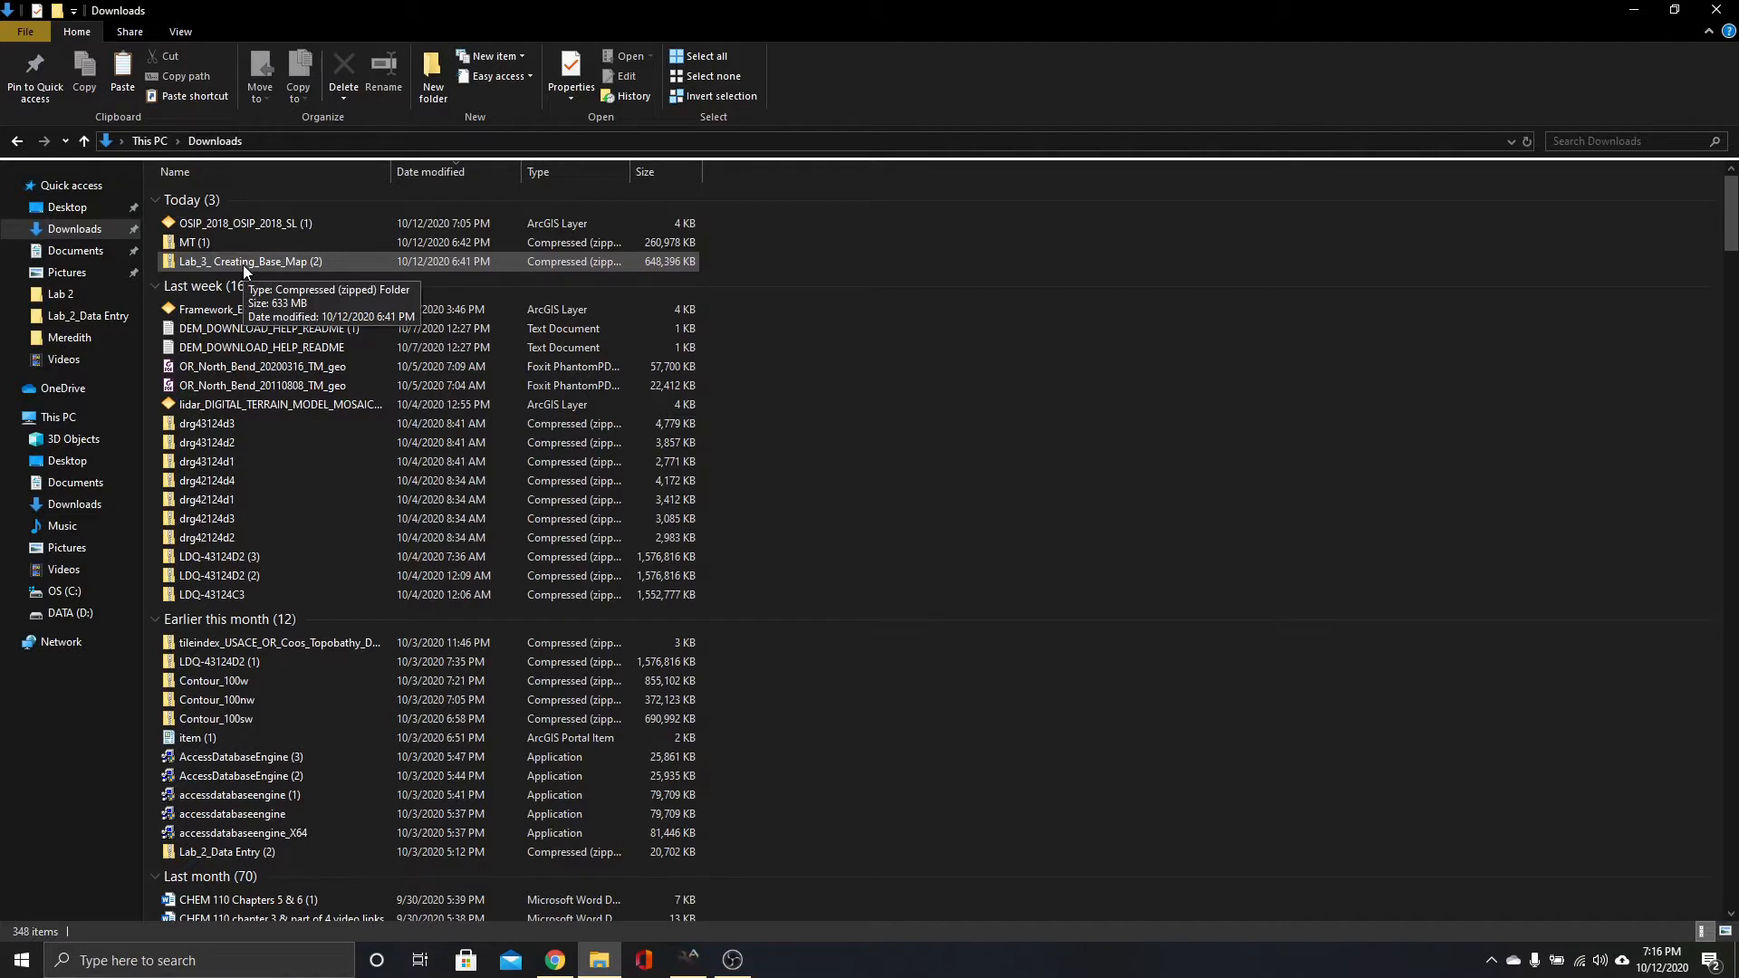
Extract the Lab_3_ Creating_Base_Map (2) archive into the Documents\SWOCC\GEOG 265\Lab 3 folder.
double_click(242, 262)
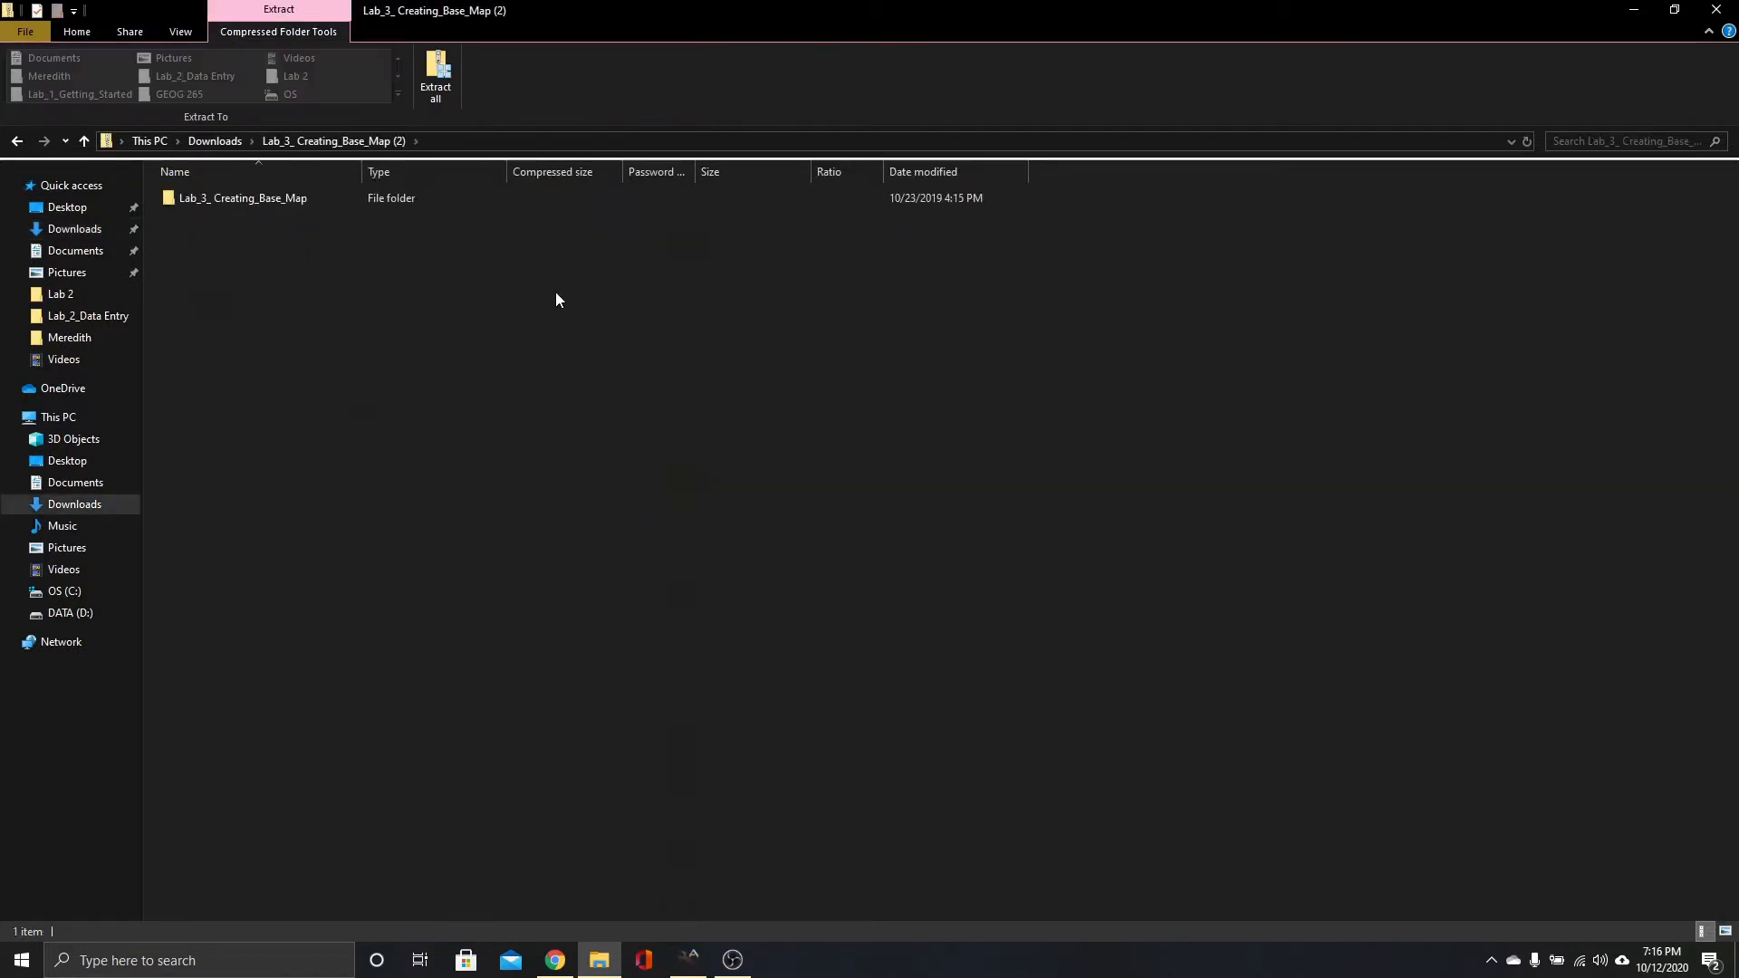
click(435, 65)
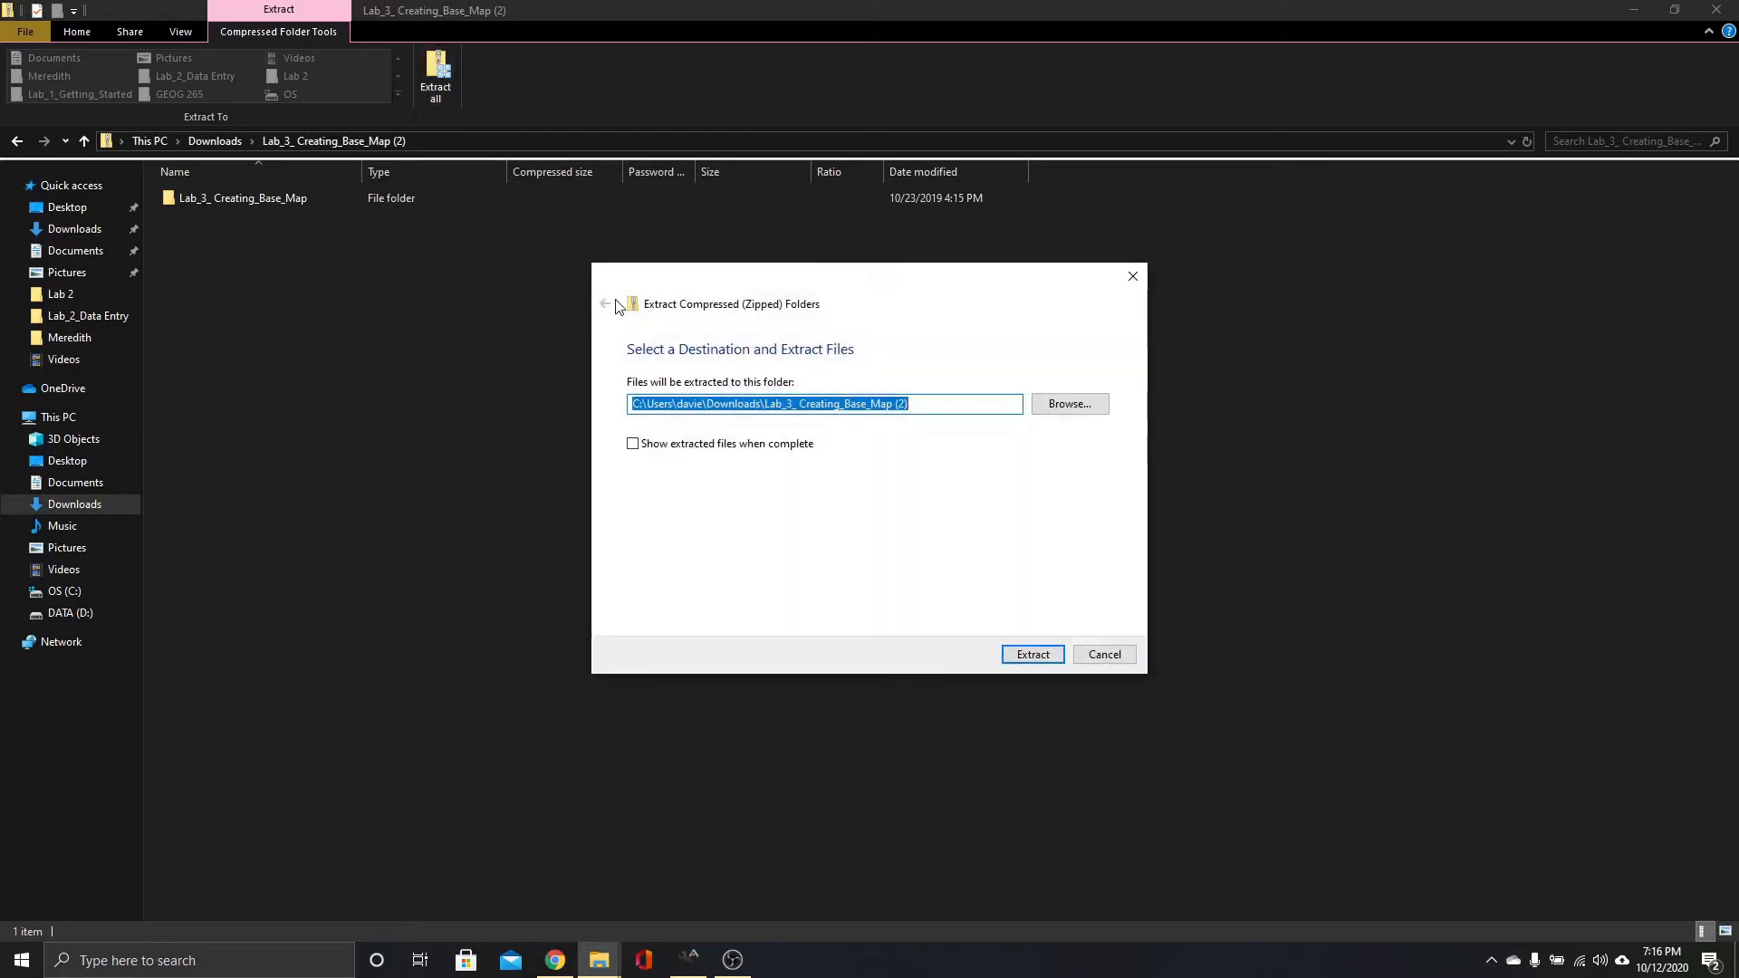
click(1093, 409)
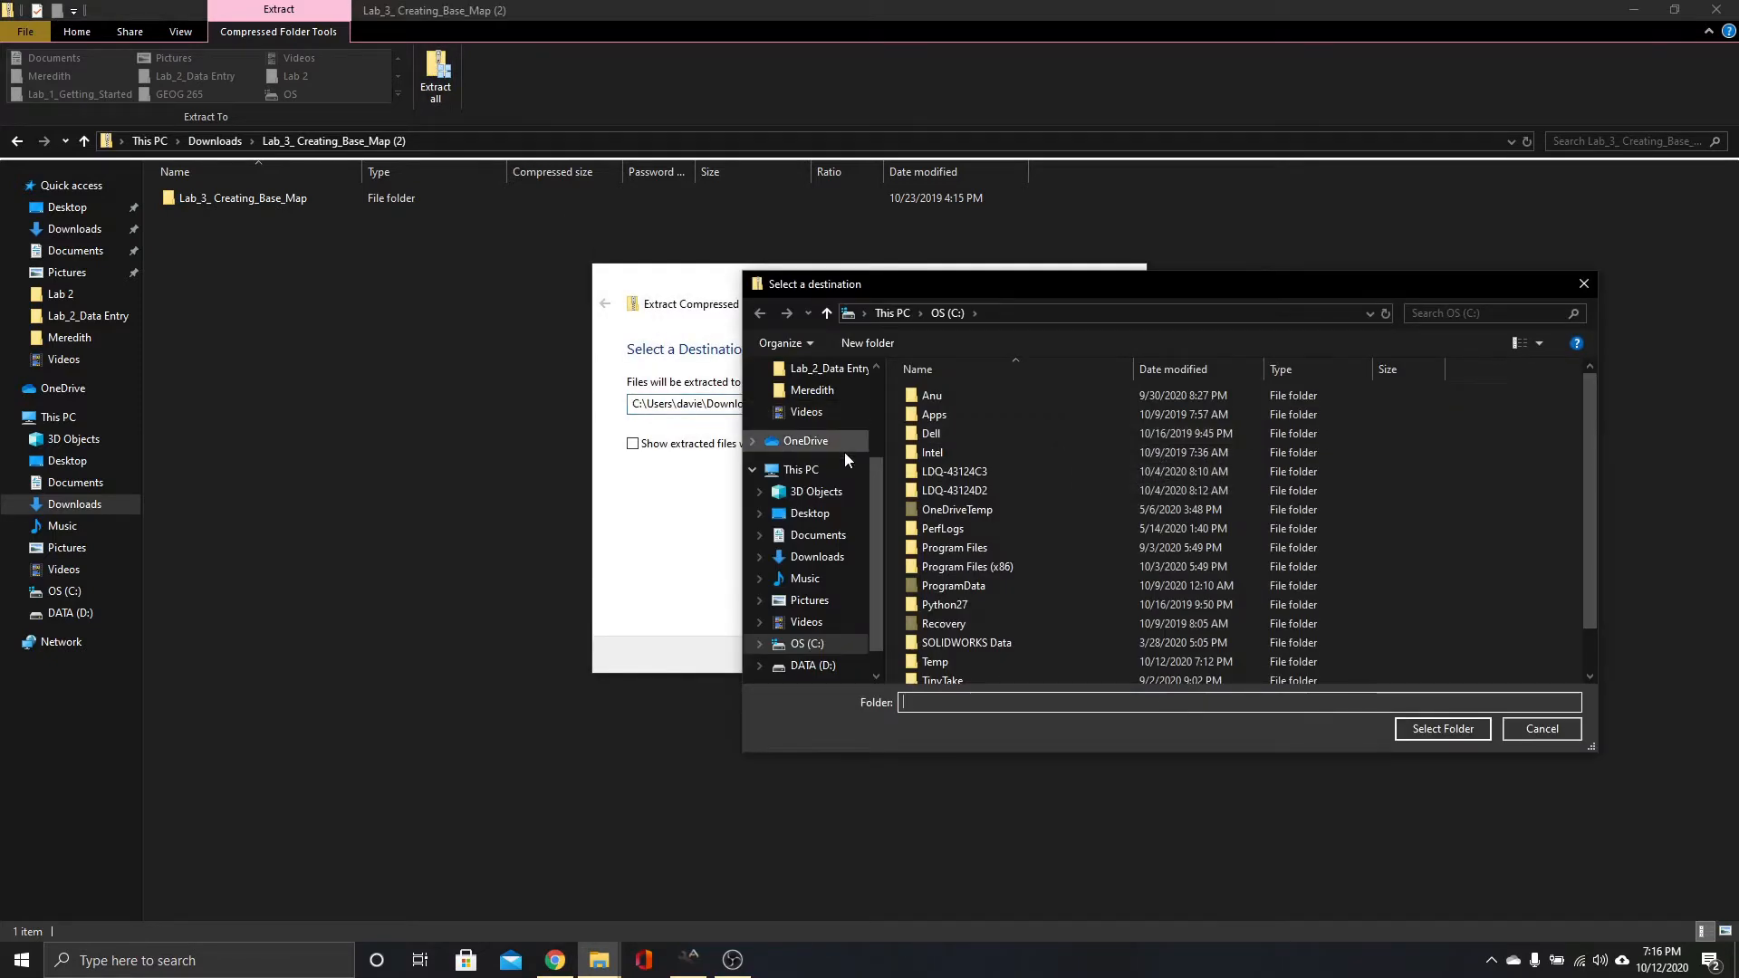
click(845, 534)
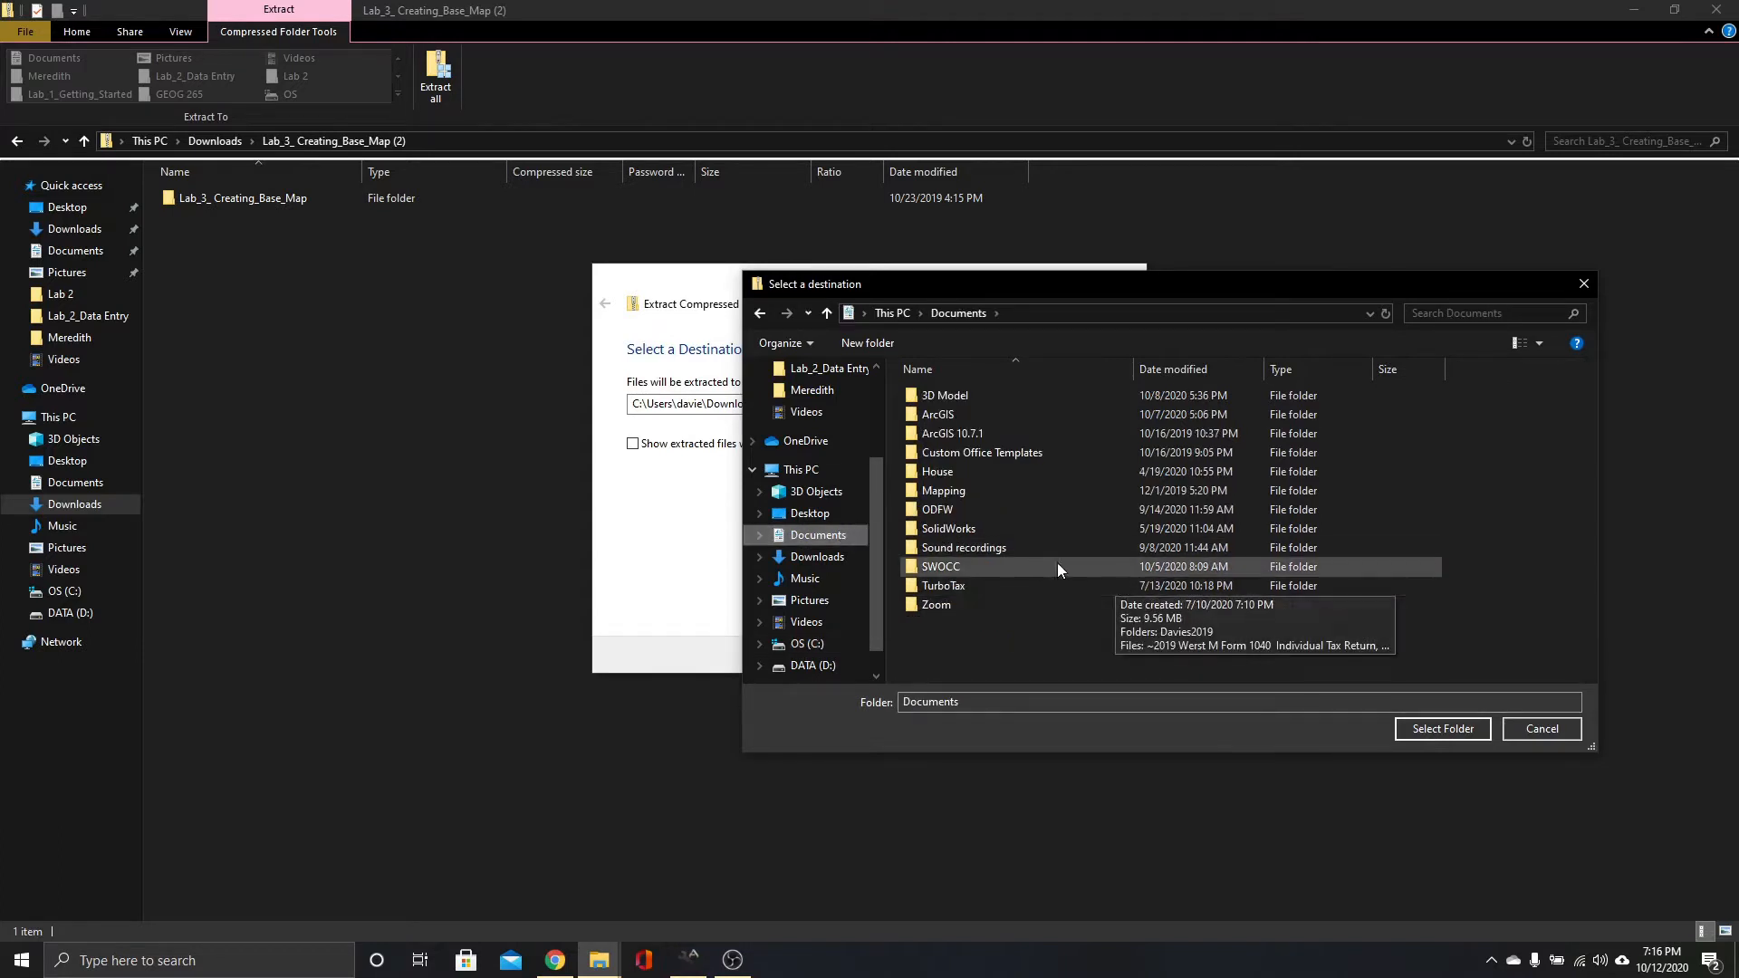
double_click(1015, 564)
double_click(951, 437)
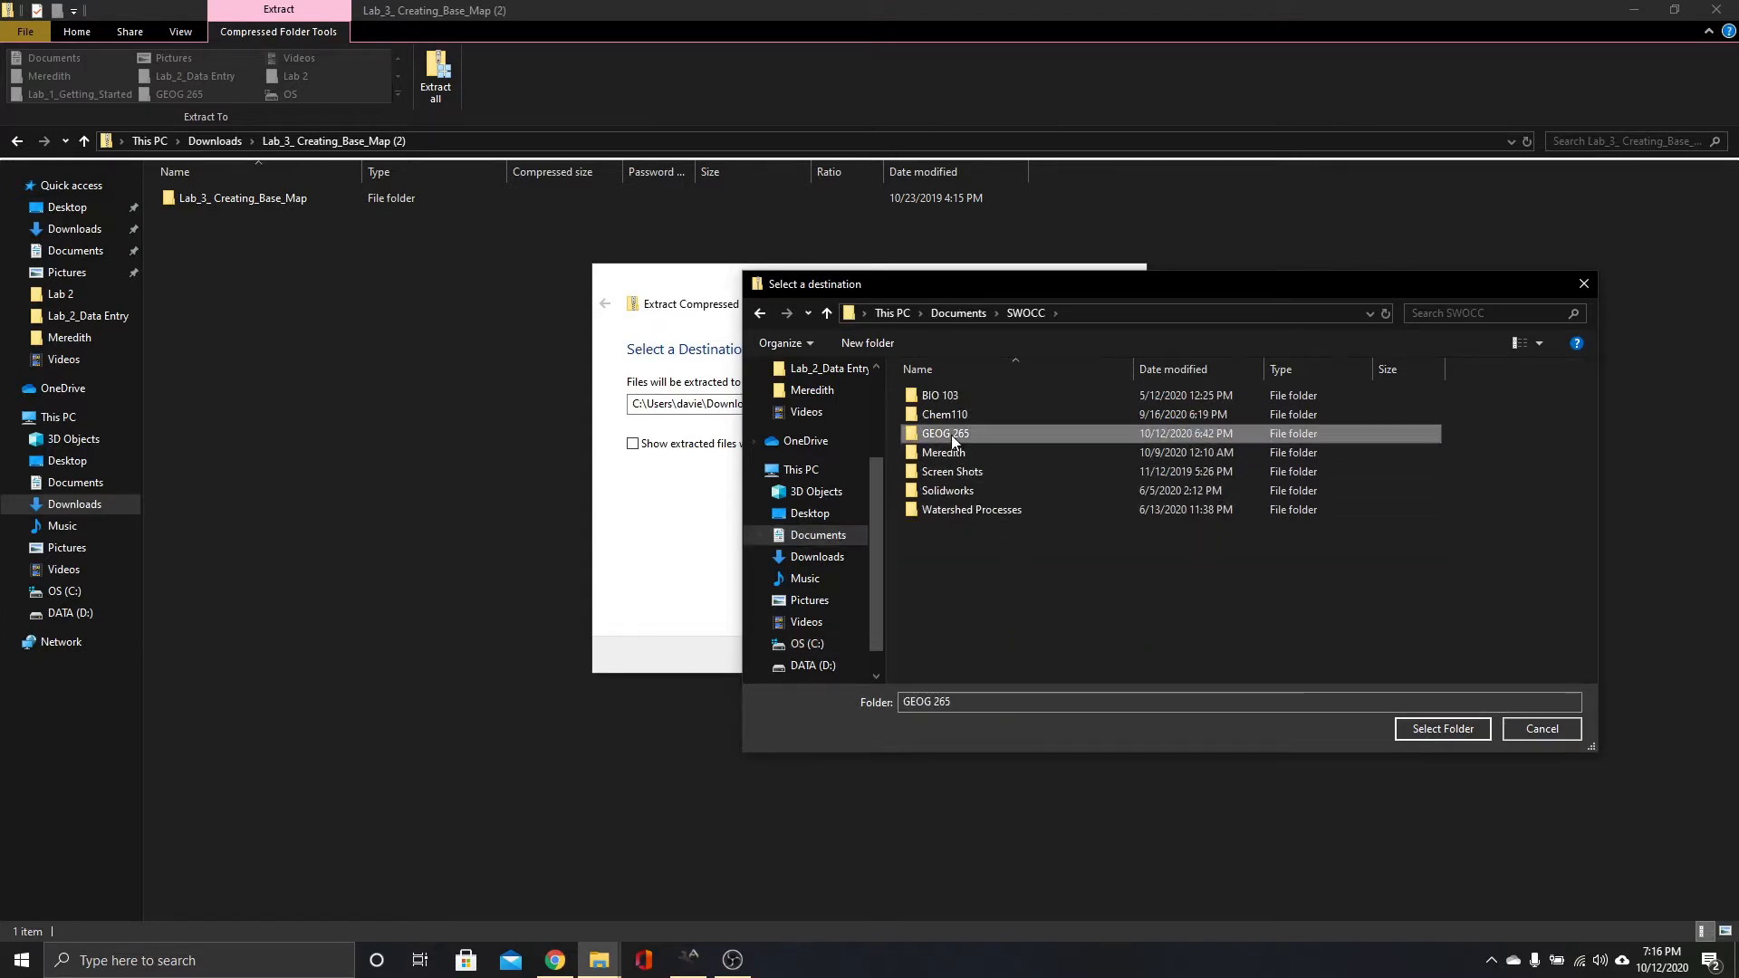
double_click(944, 431)
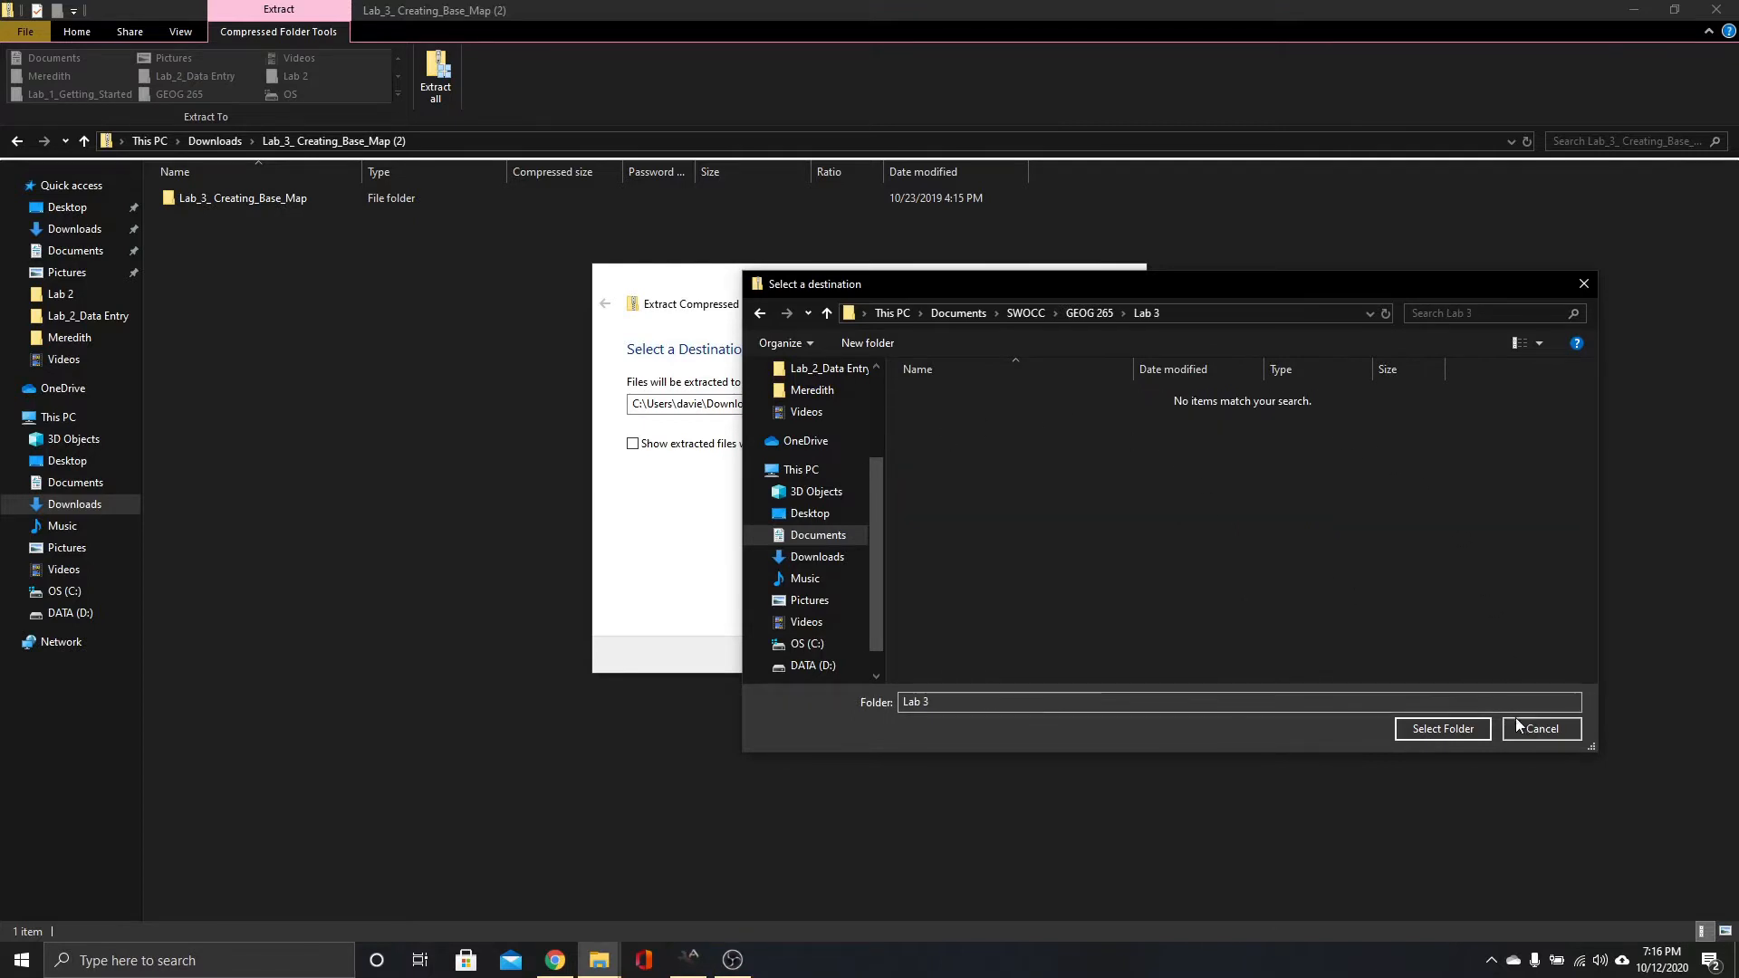
click(1465, 727)
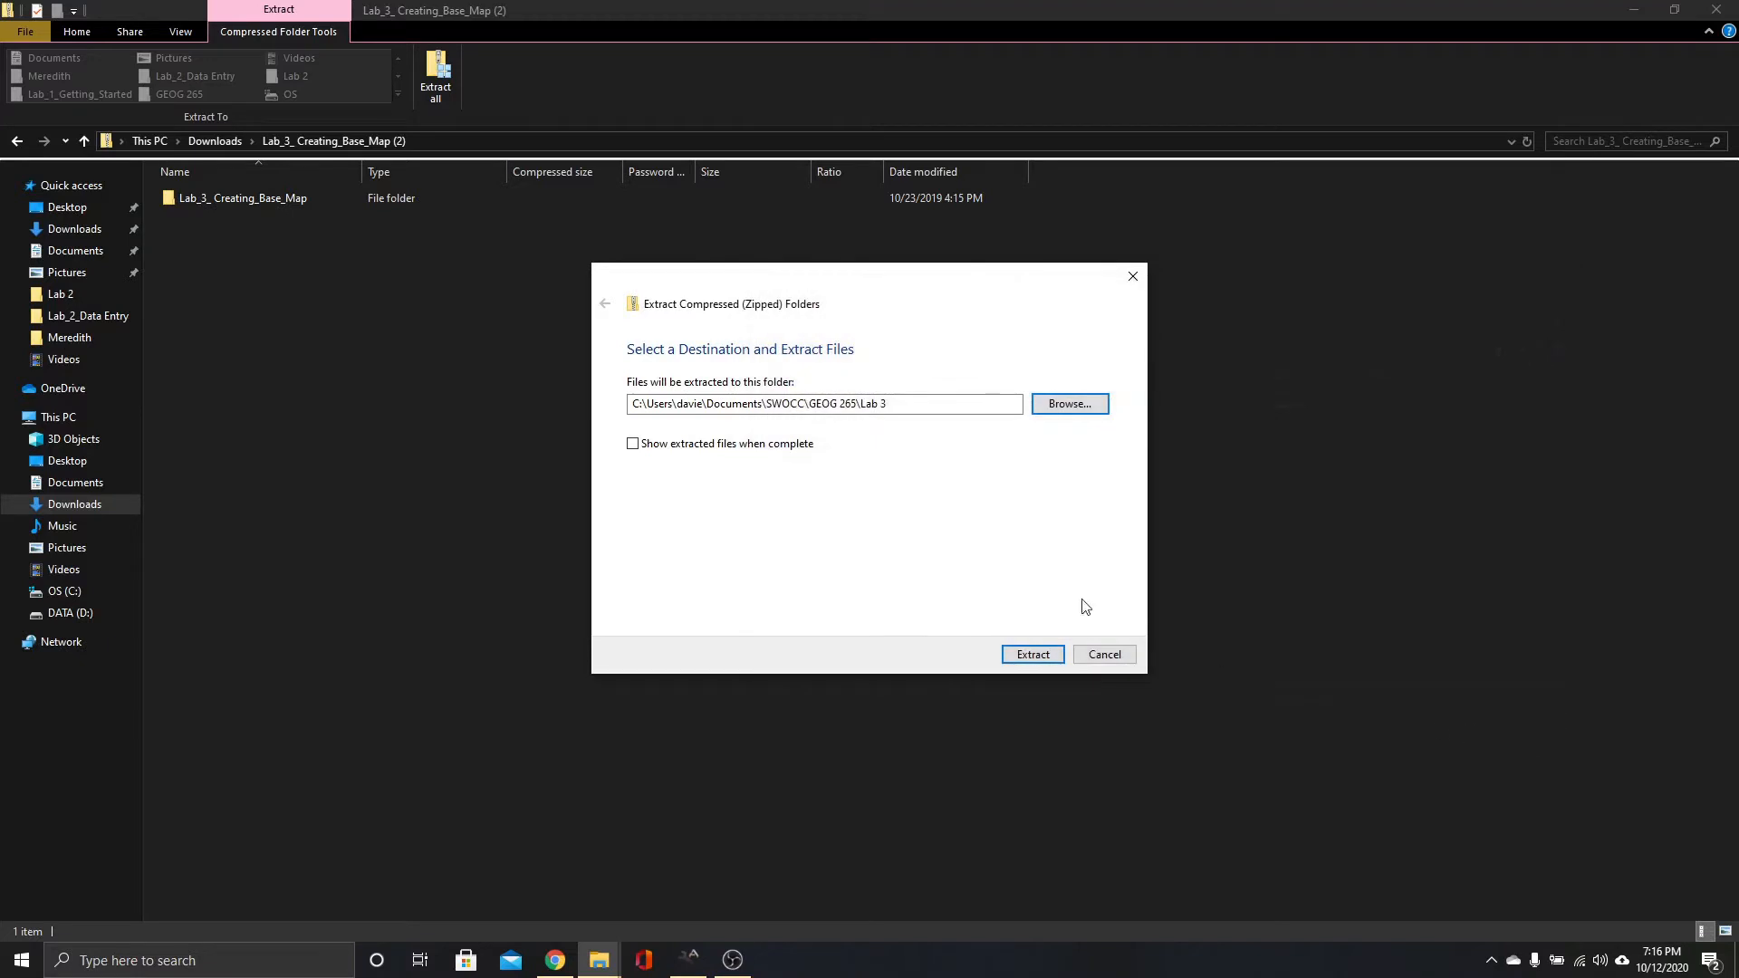
click(1037, 654)
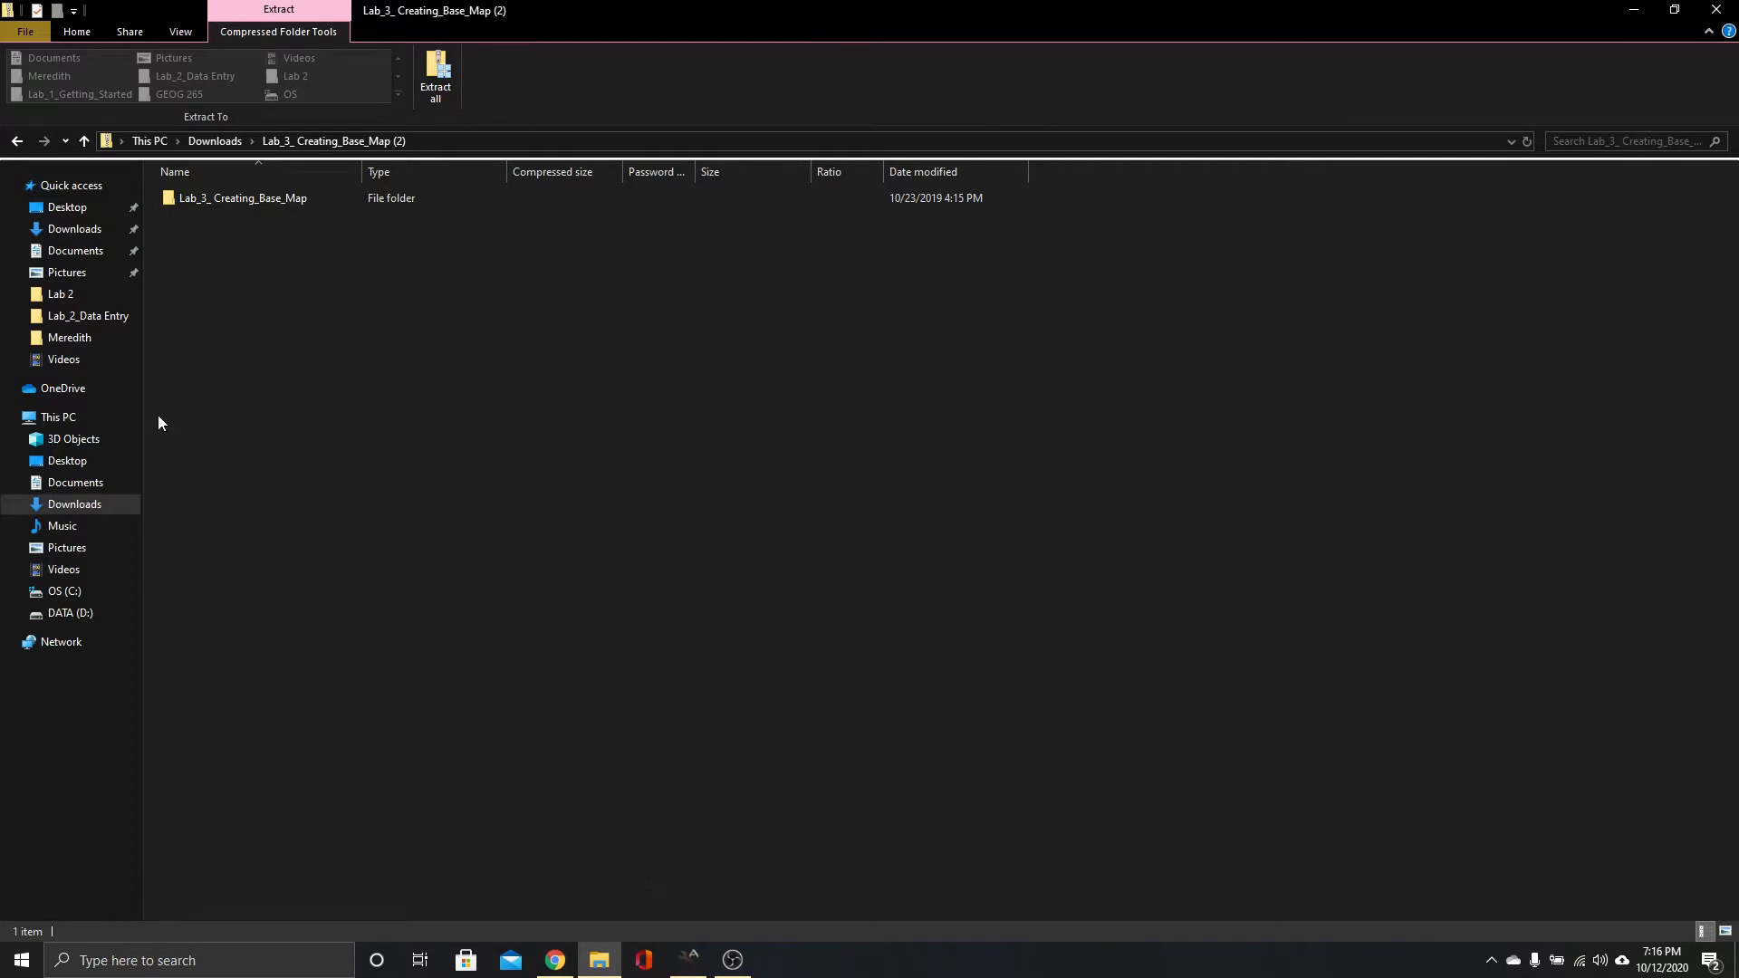
Go to Documents\SWOCC\GEOG 265\Lab 3\Lab_3_ Creating_Base_Map and open the Lab_3_Base_Map document in ArcMap.
click(73, 251)
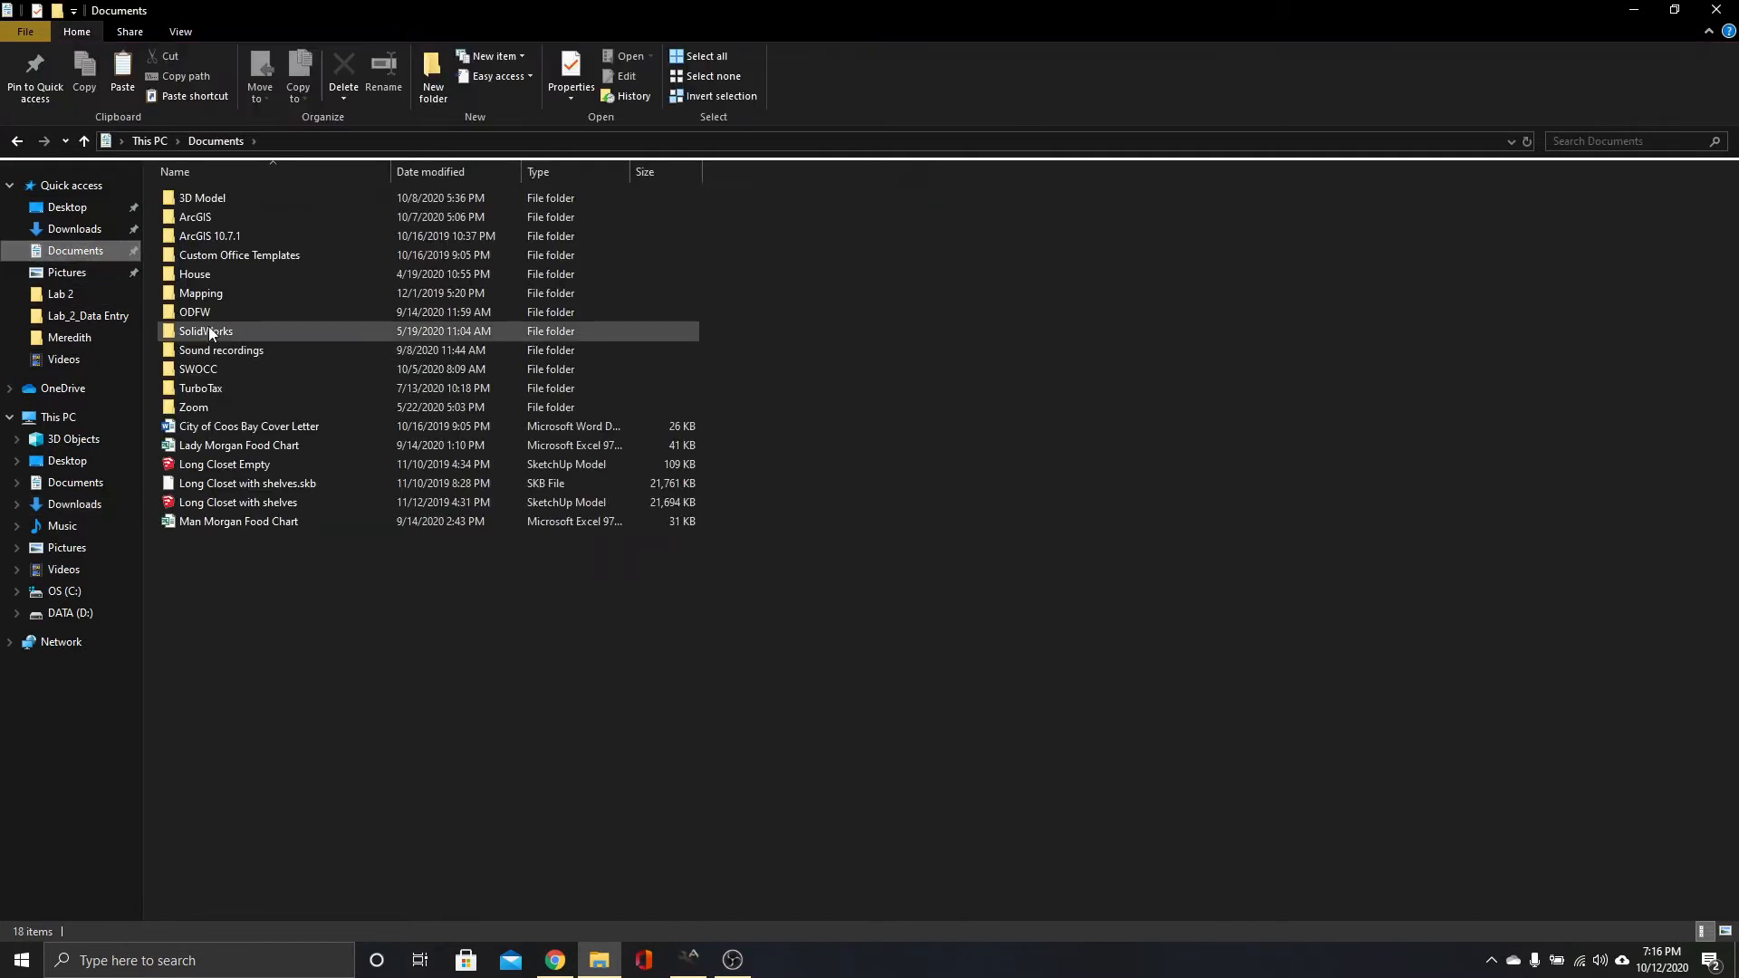
click(239, 374)
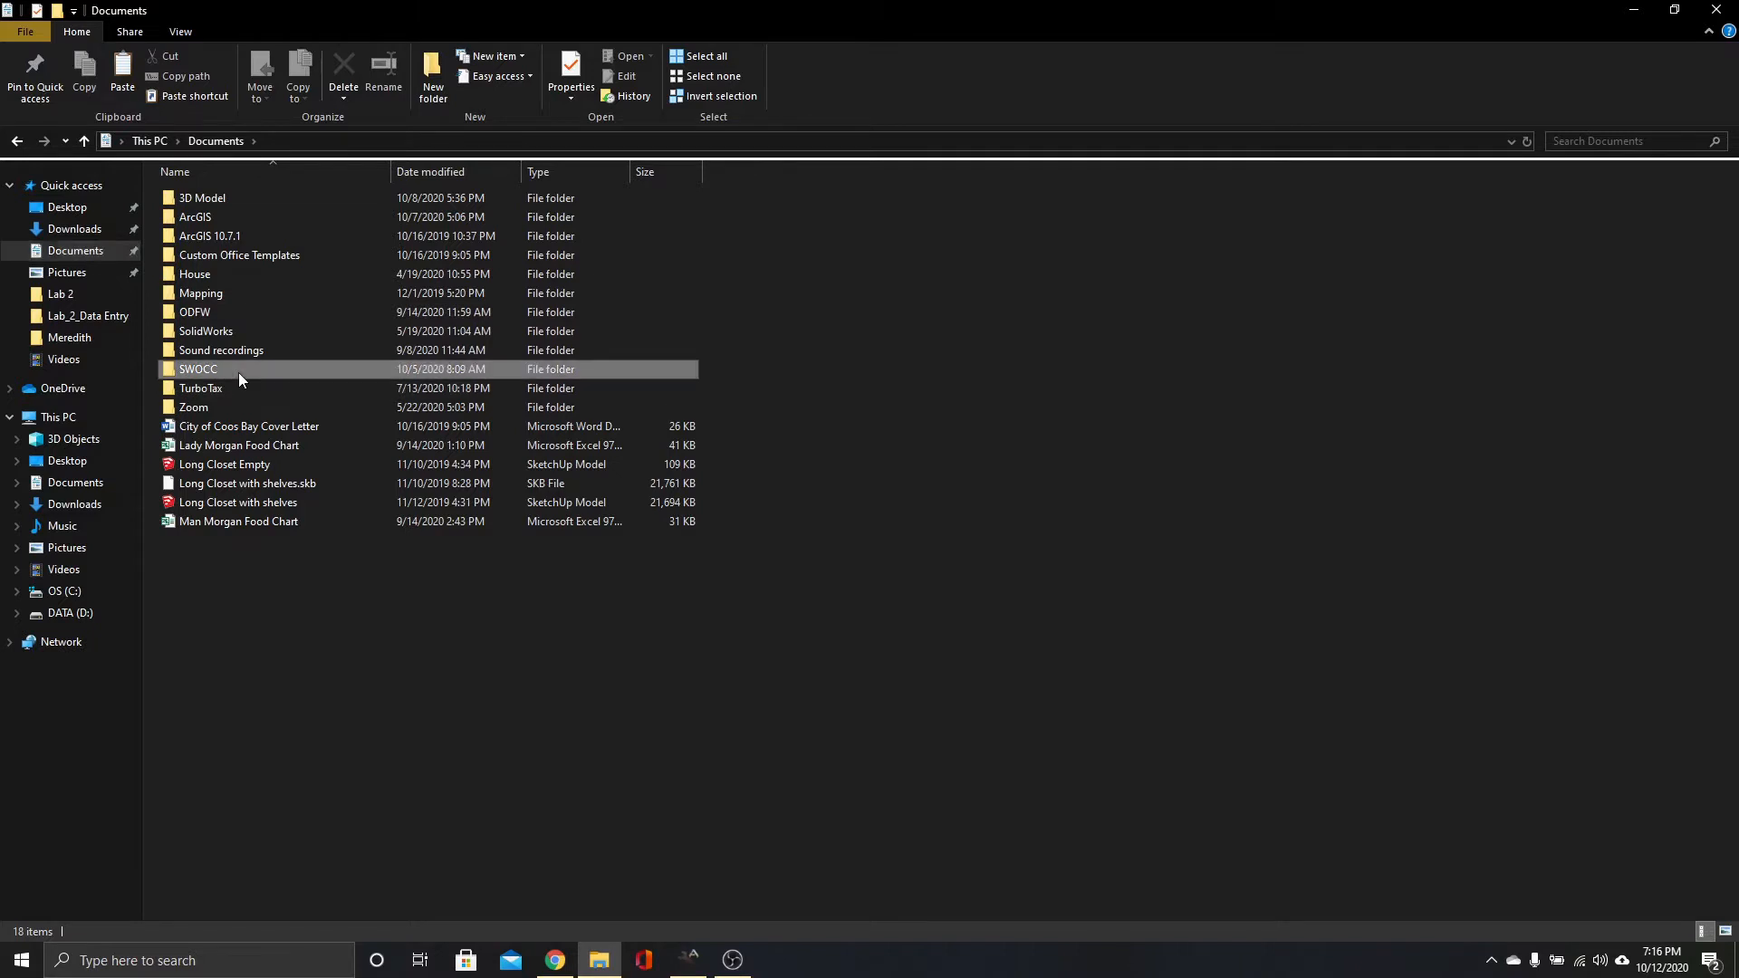
double_click(238, 372)
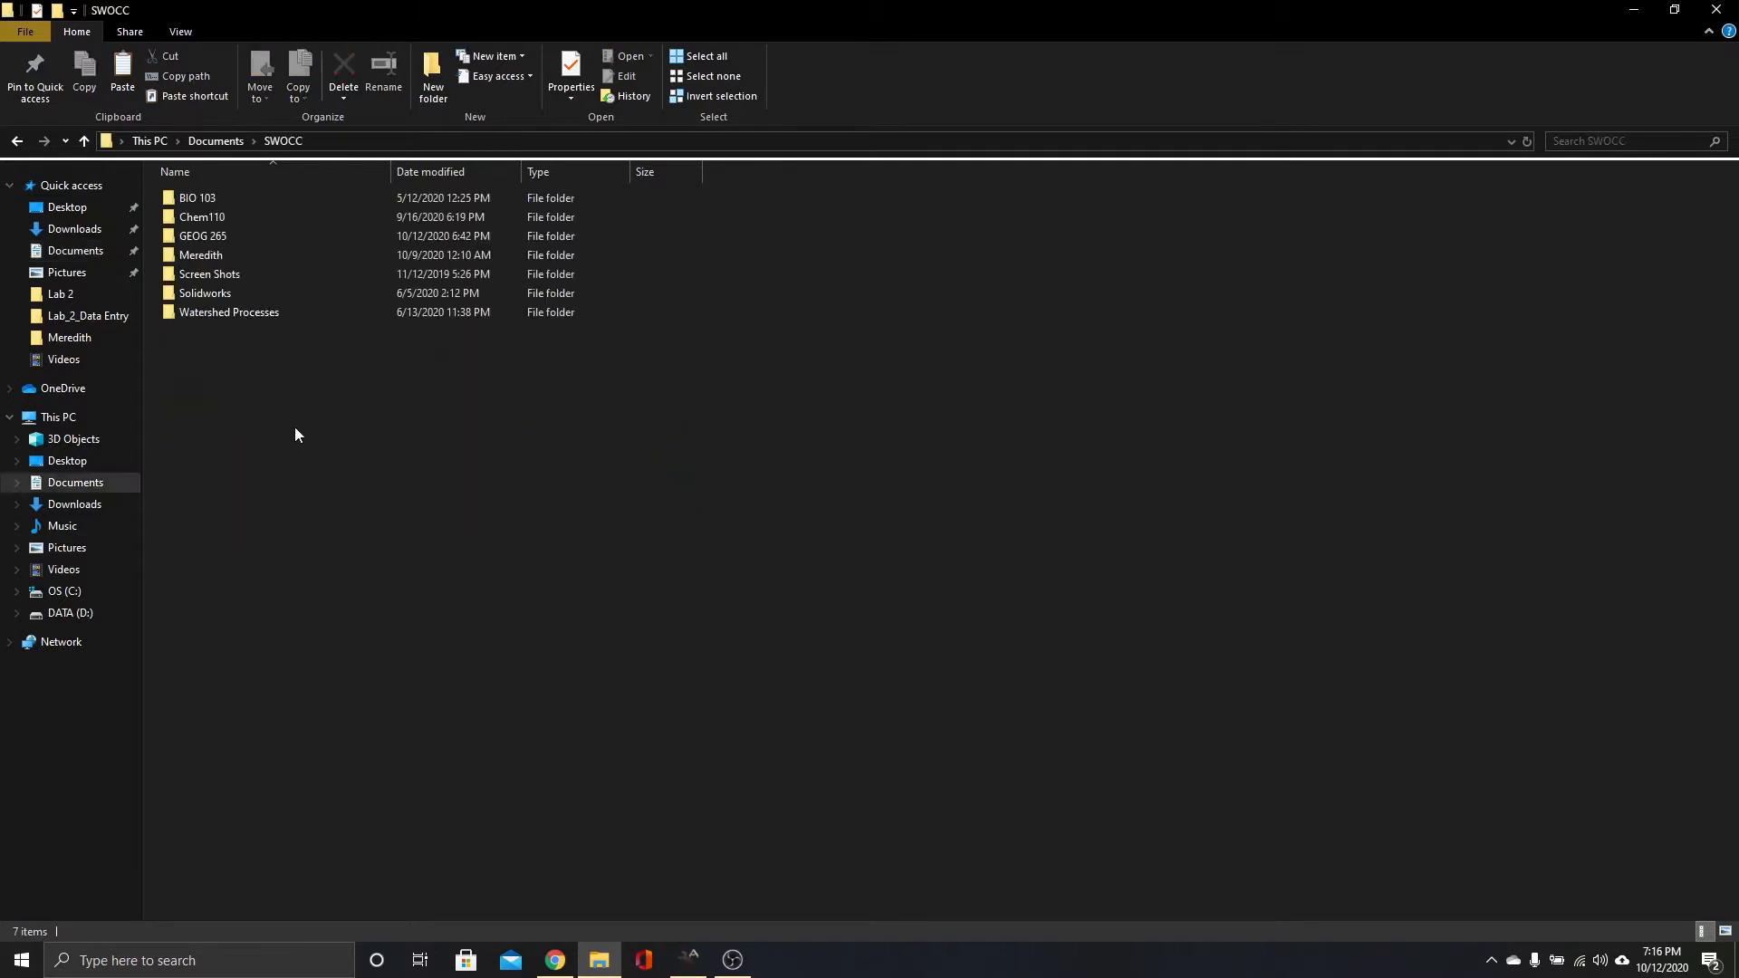
double_click(224, 234)
double_click(225, 235)
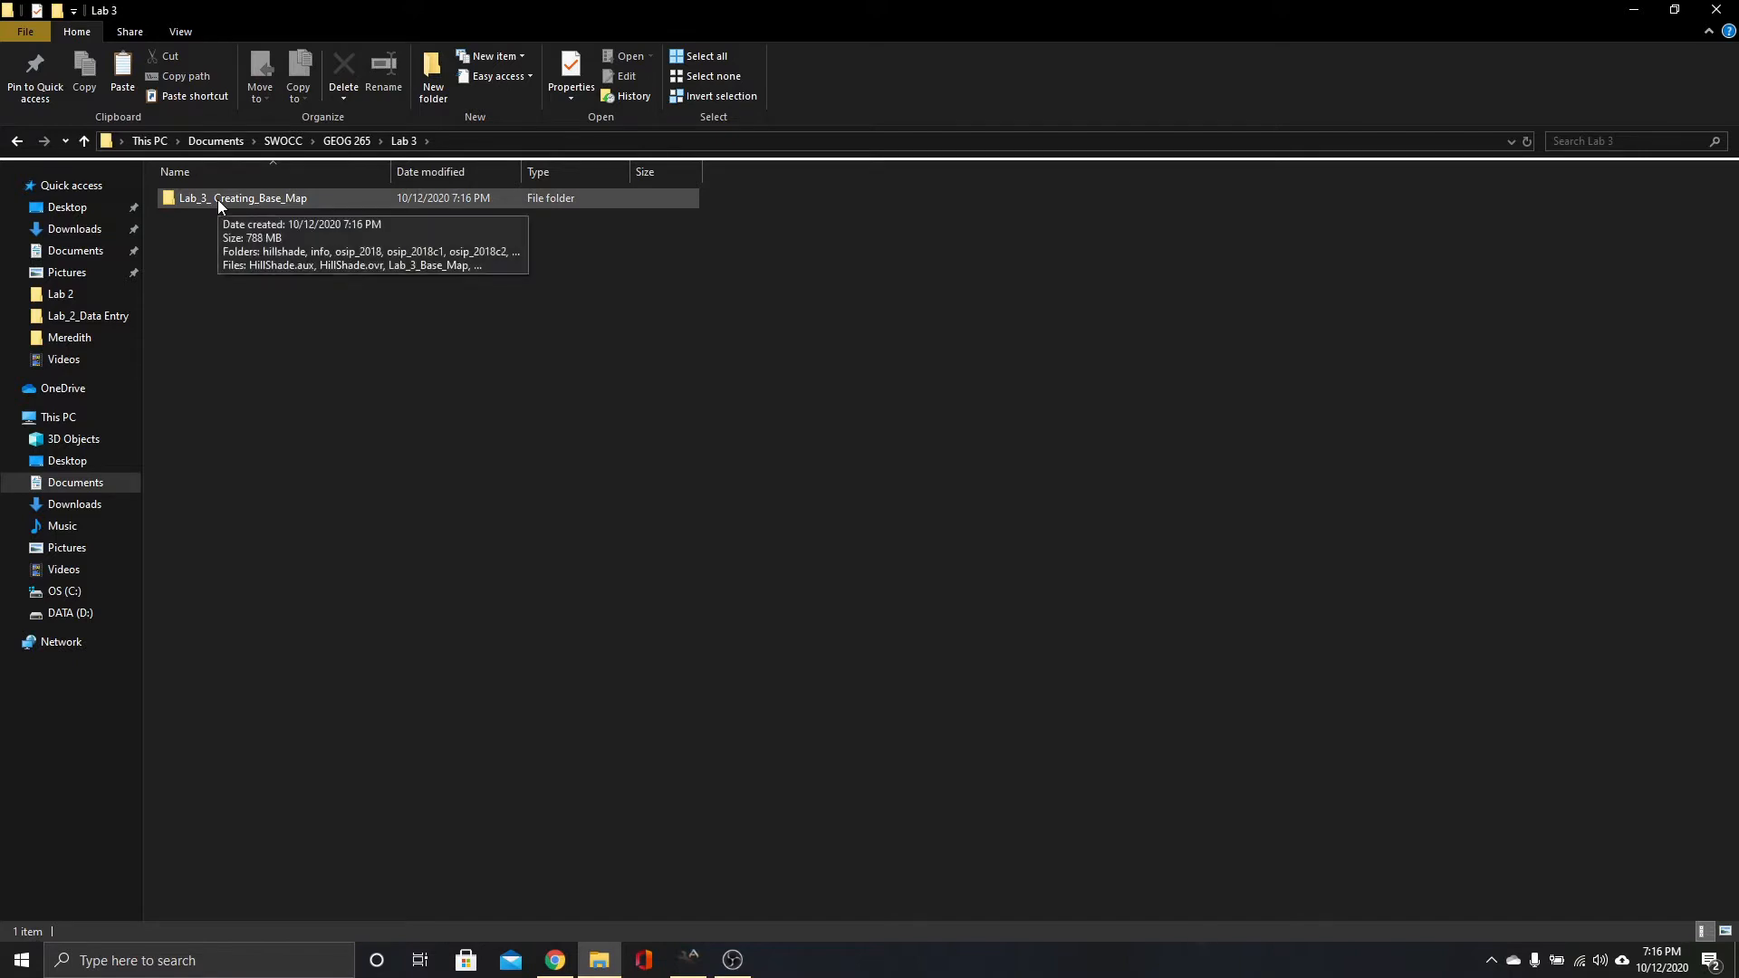
click(219, 202)
double_click(219, 199)
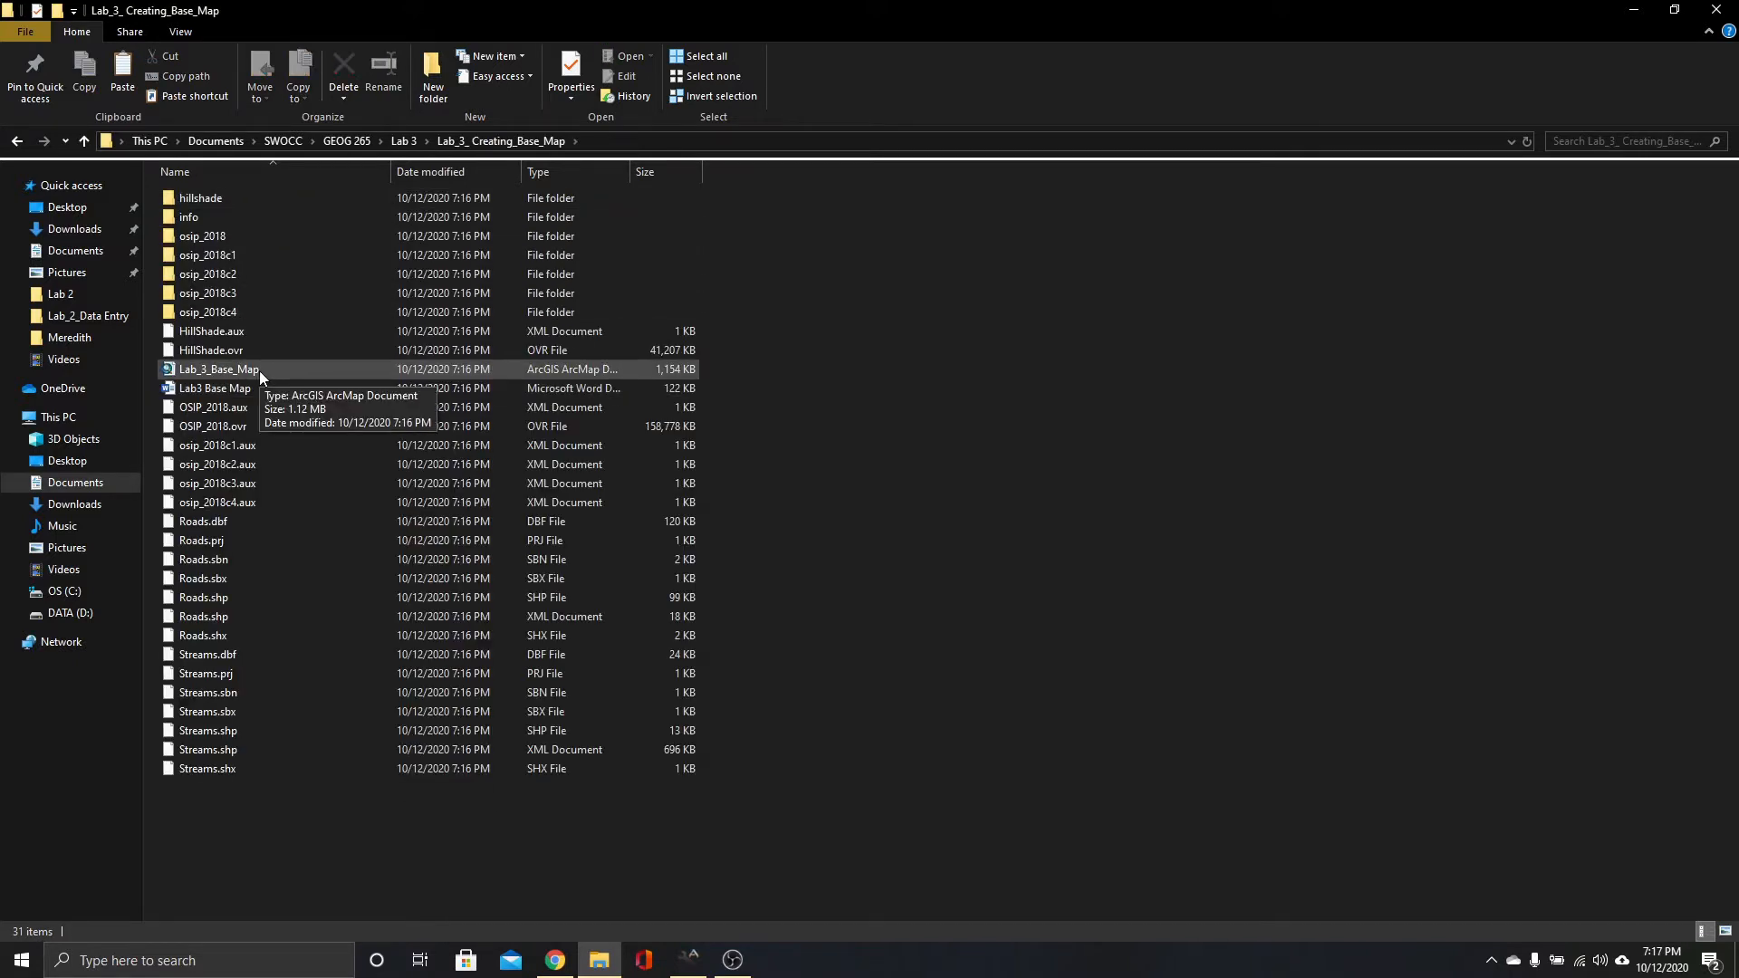
double_click(259, 371)
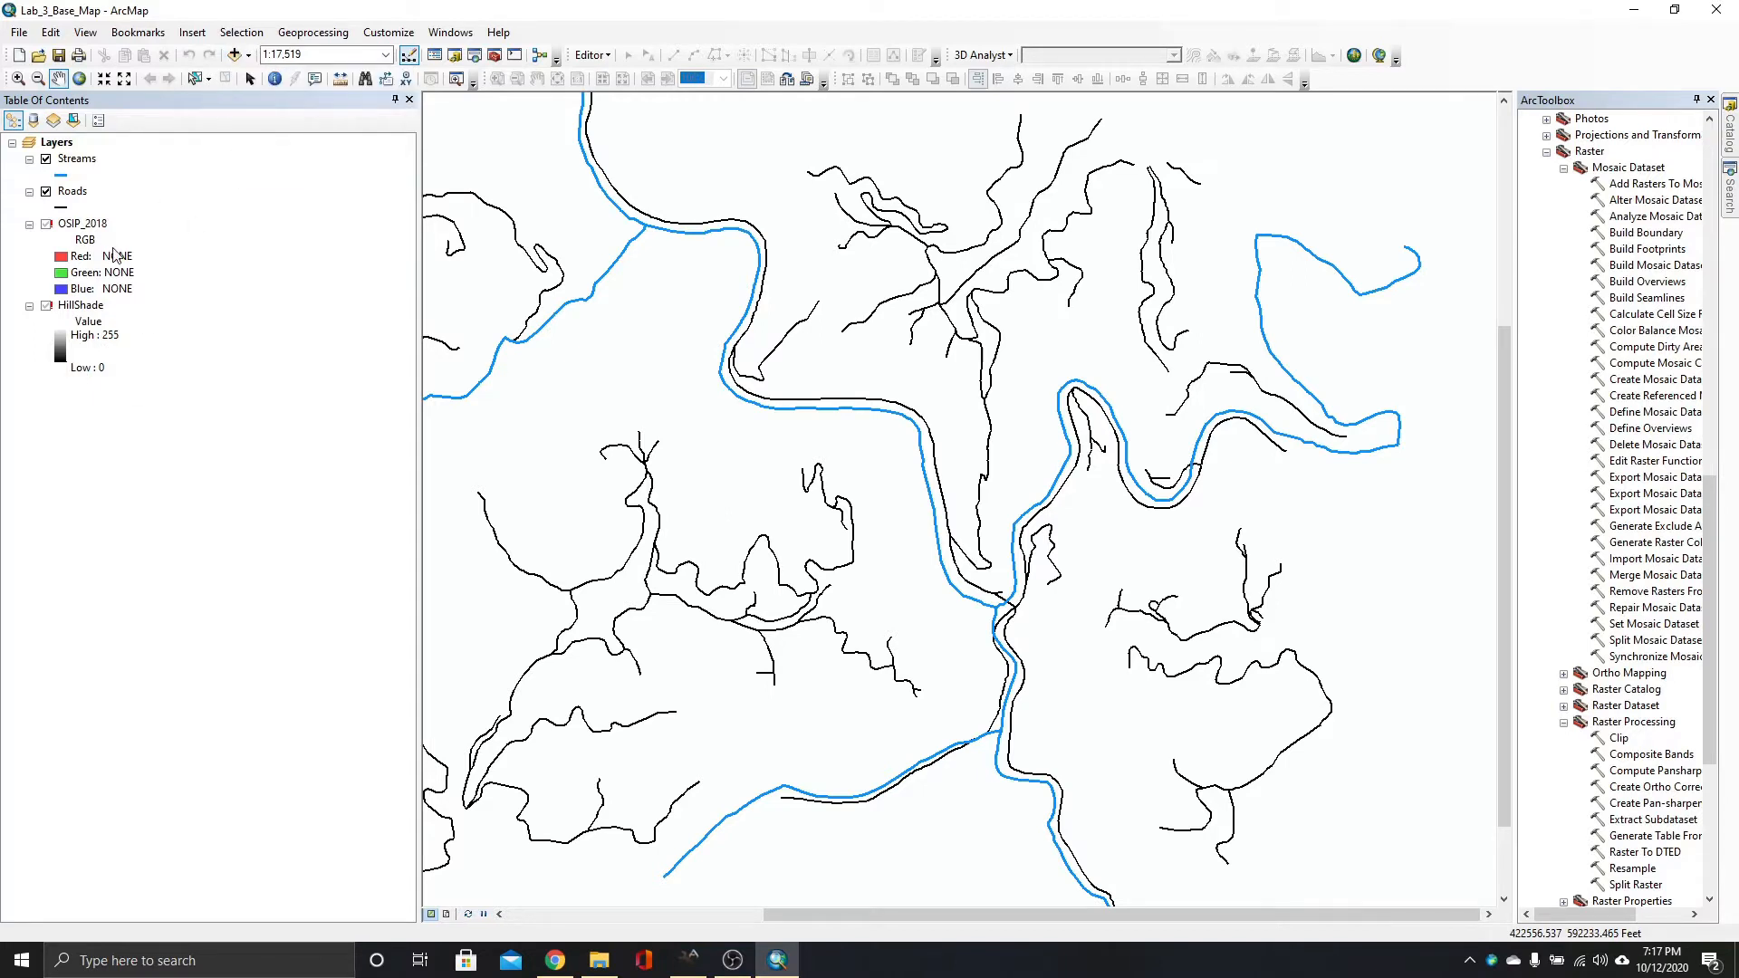
Try to replace the HillShade layer with the hillshade raster from the Lab_3_ Creating_Base_Map folder, and close the map without saving.
right_click(82, 307)
click(106, 340)
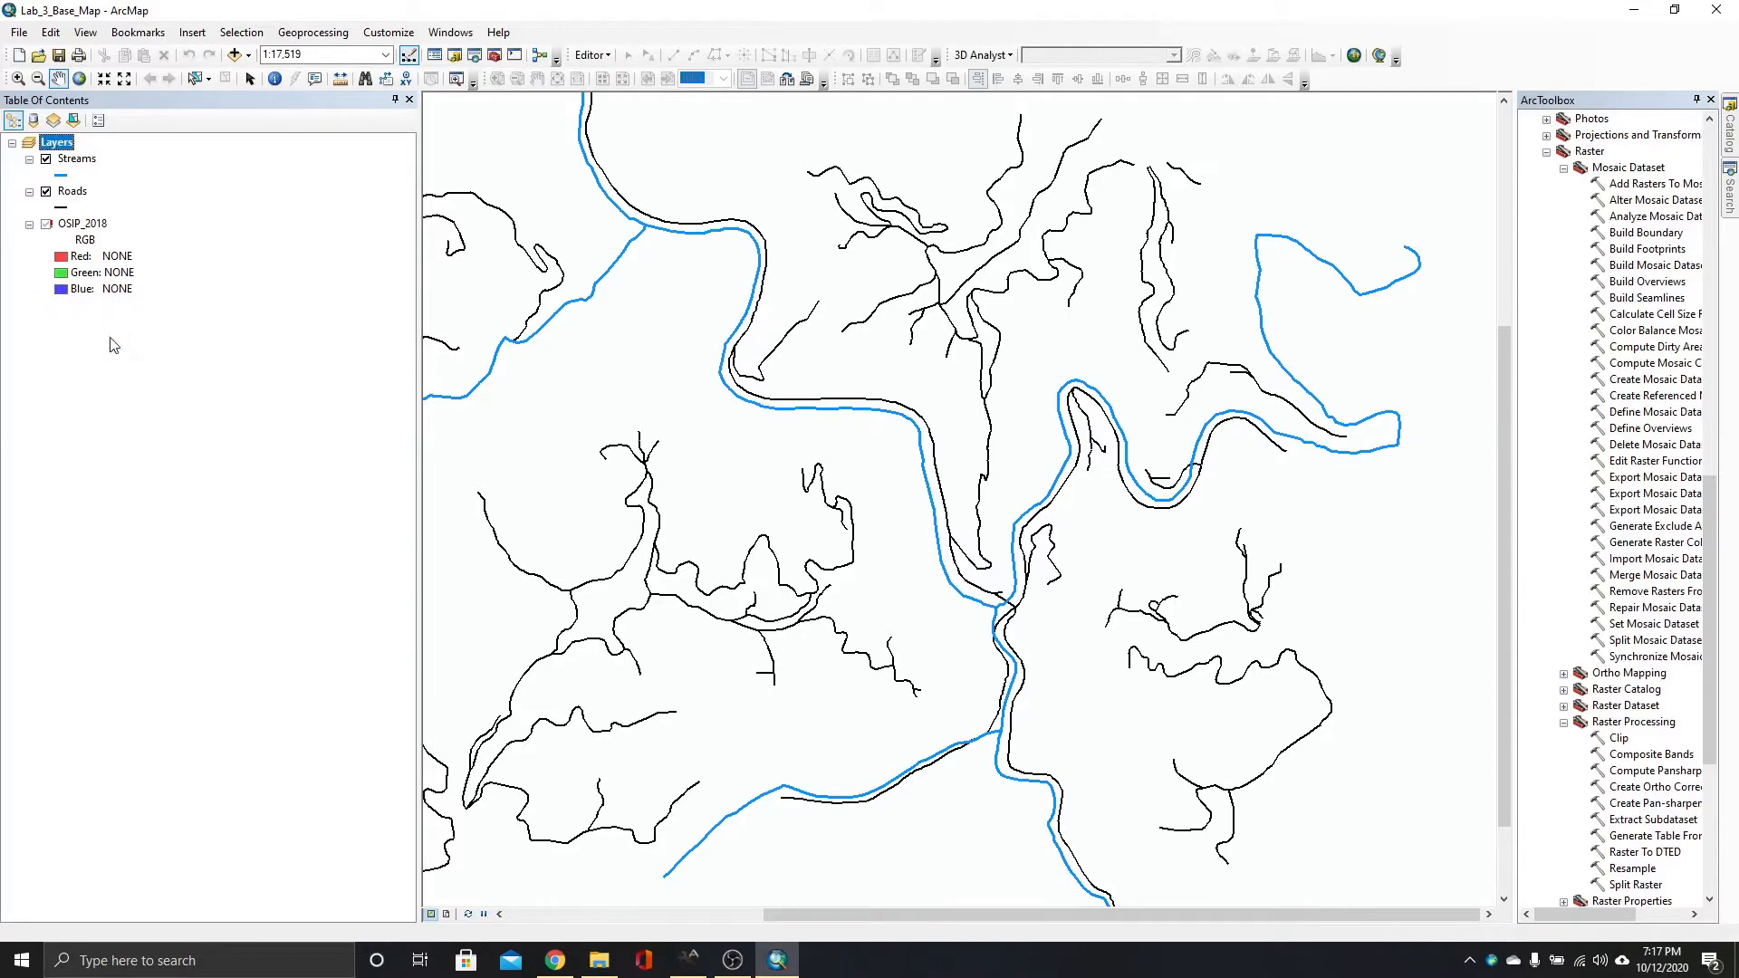
click(233, 56)
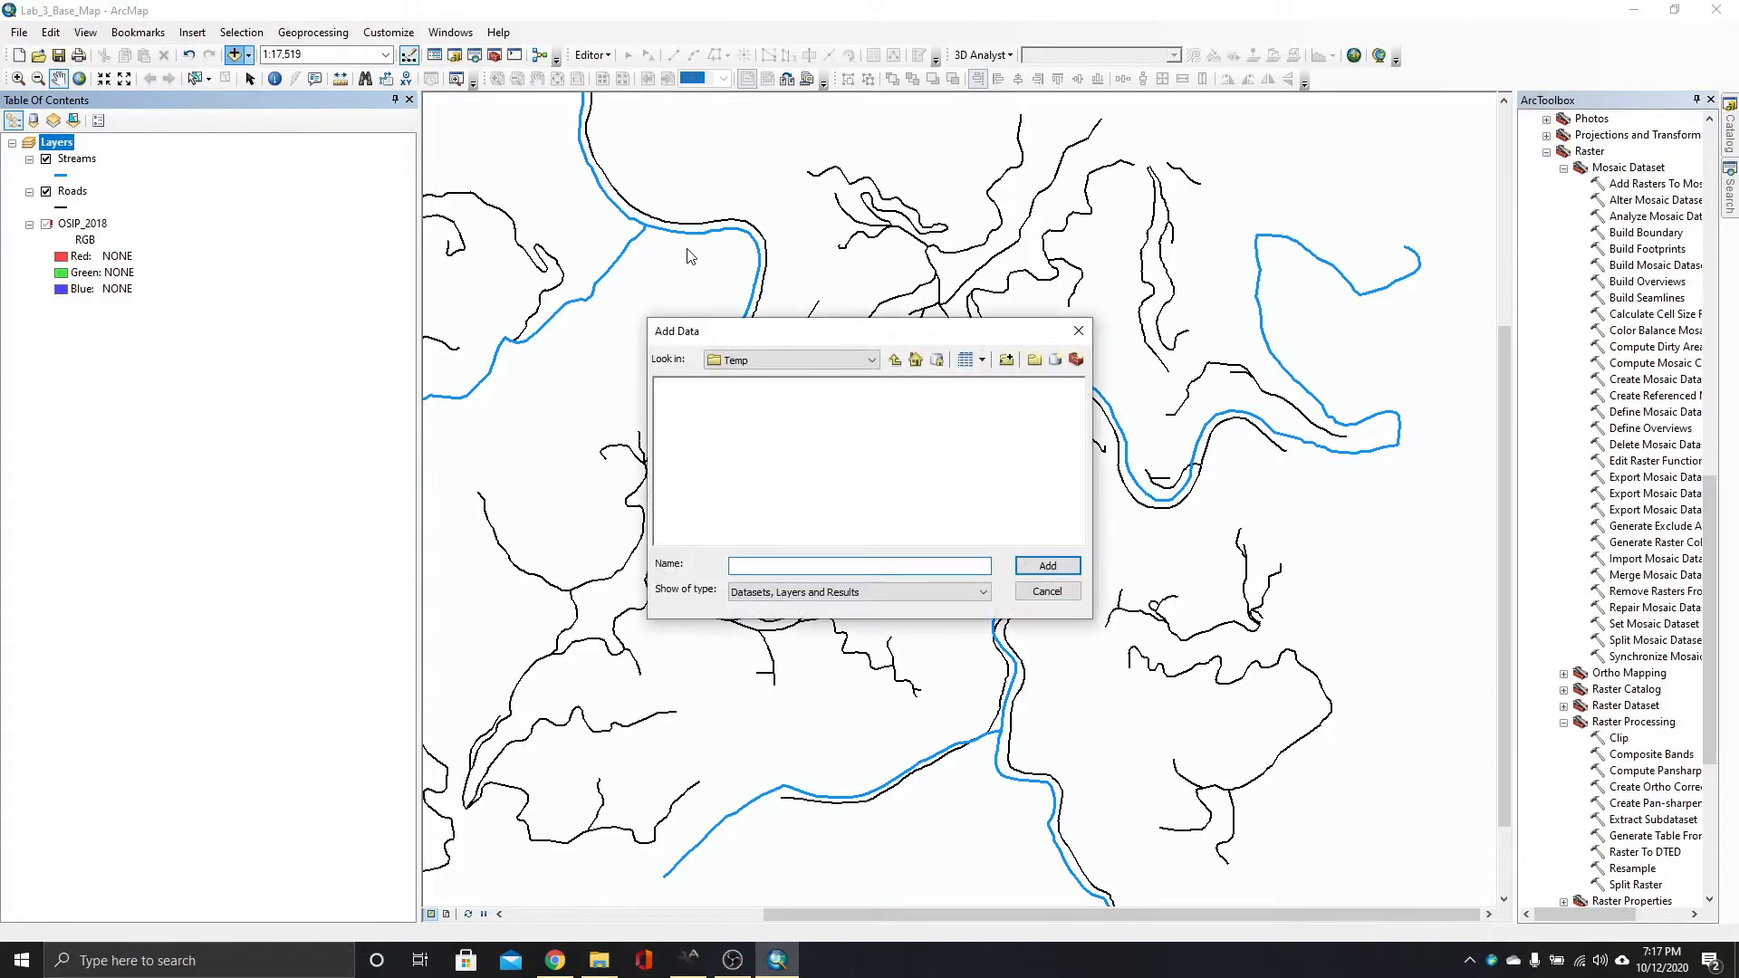
click(872, 360)
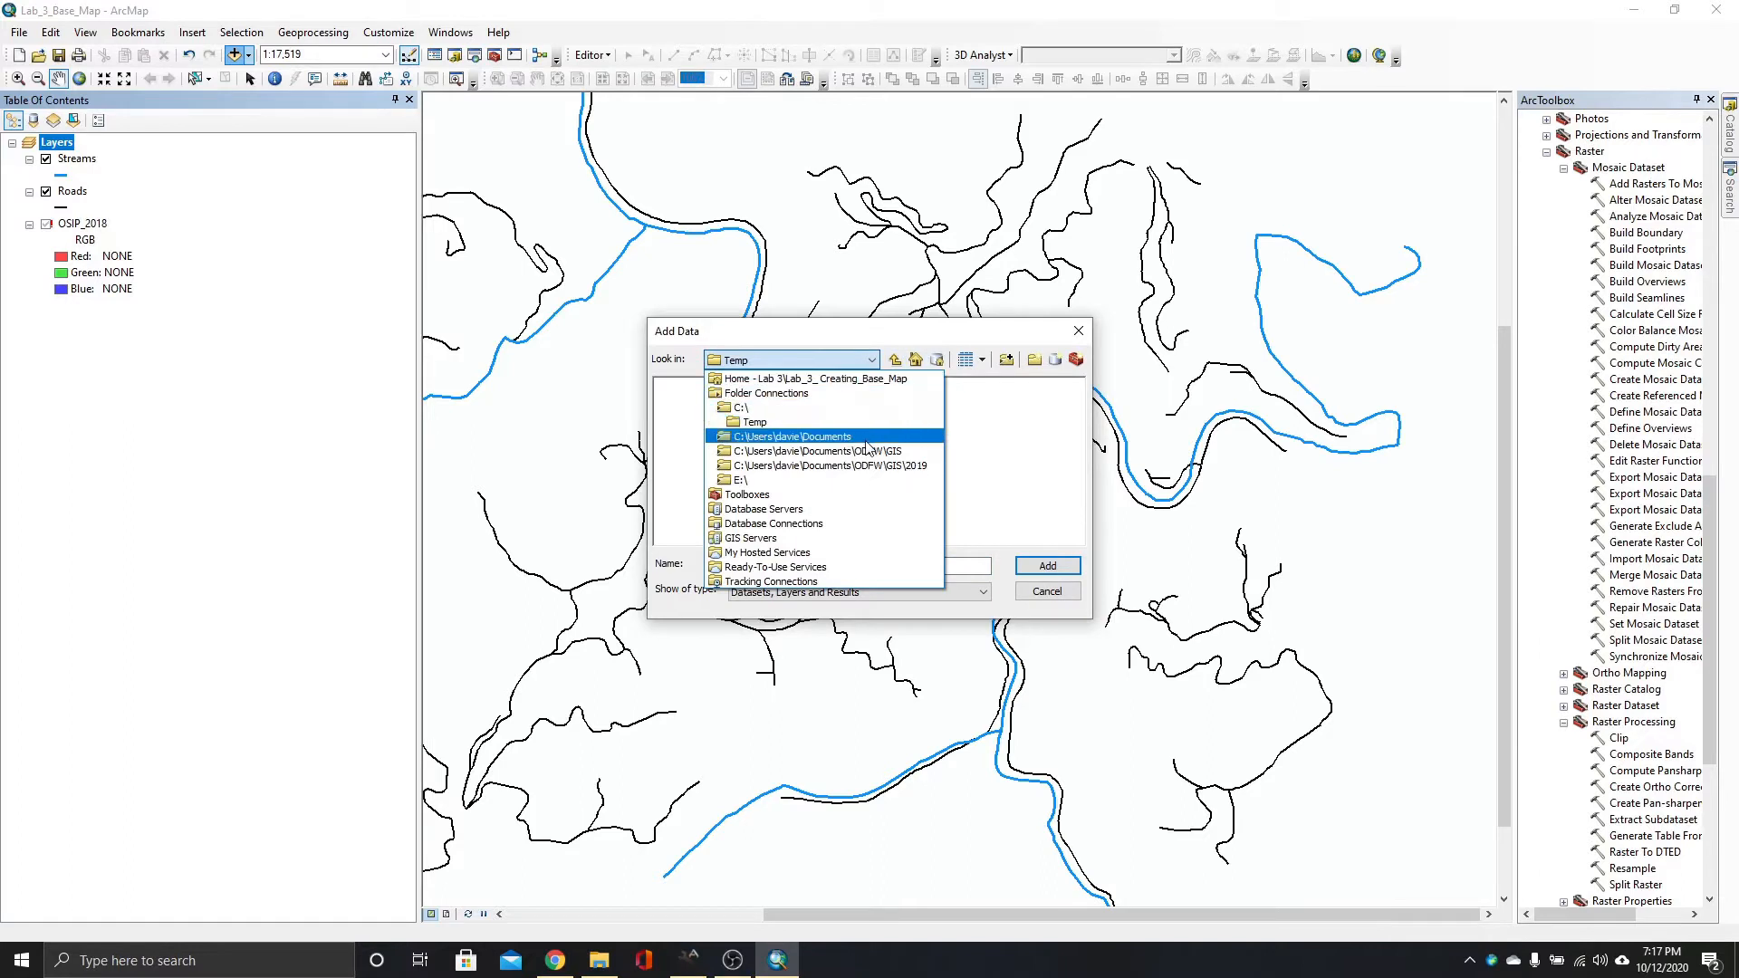
click(863, 379)
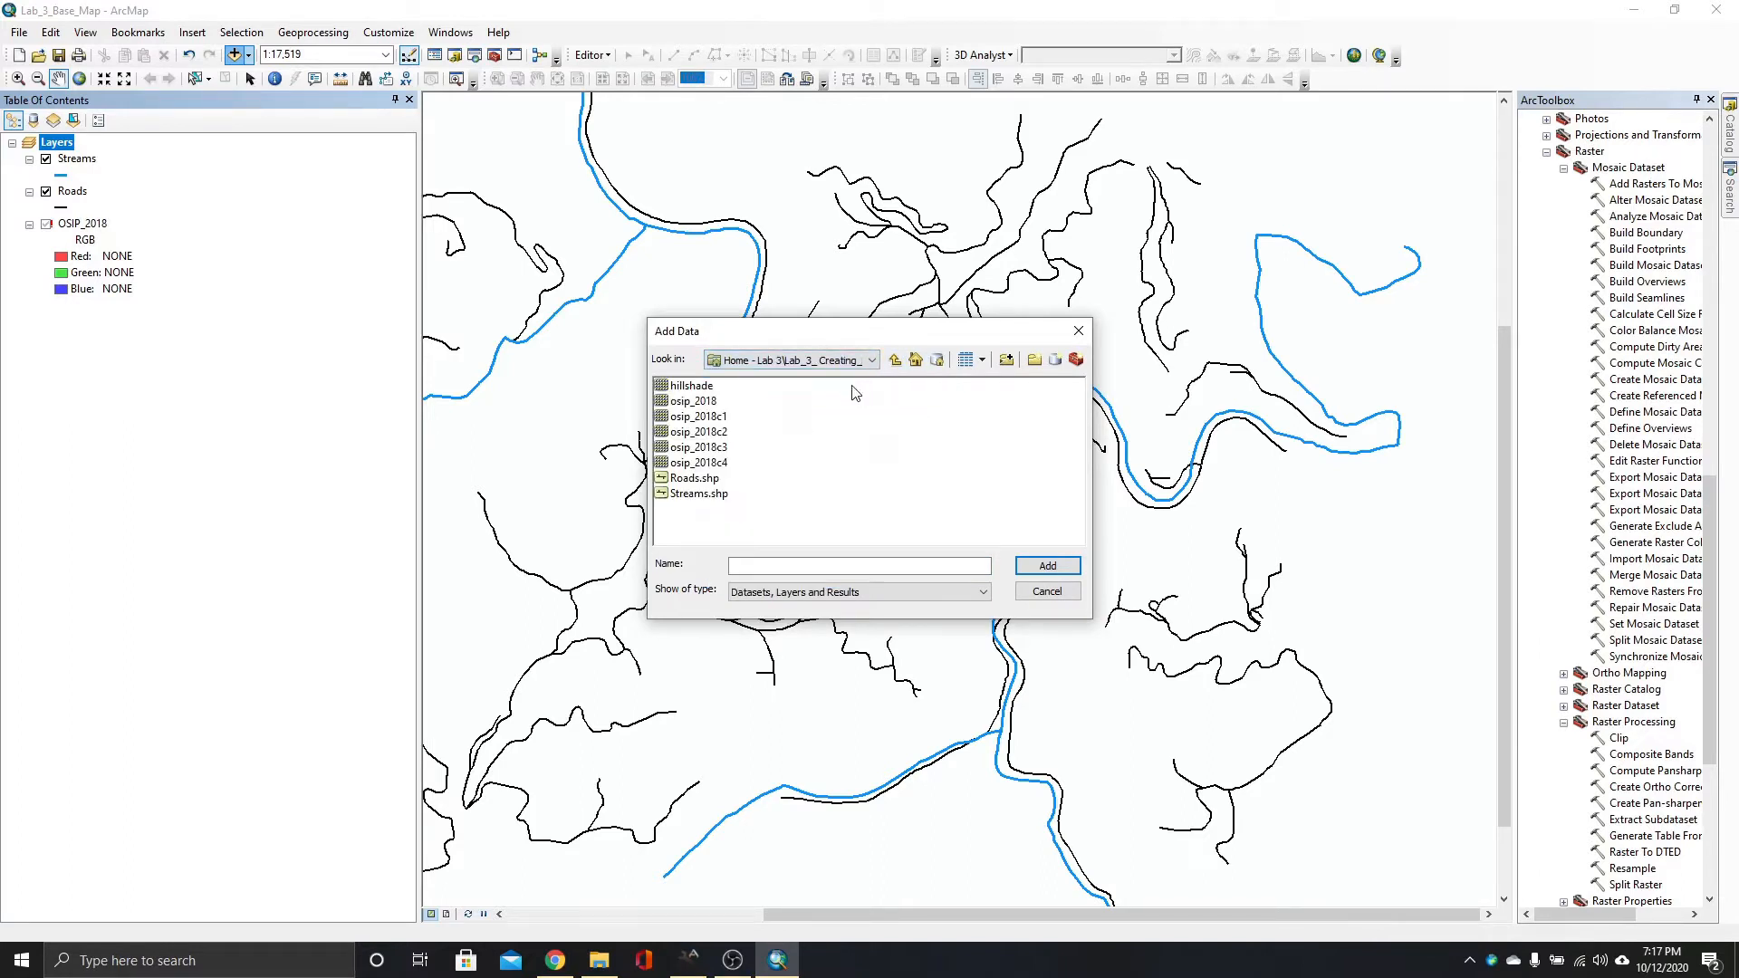
click(690, 389)
click(1021, 567)
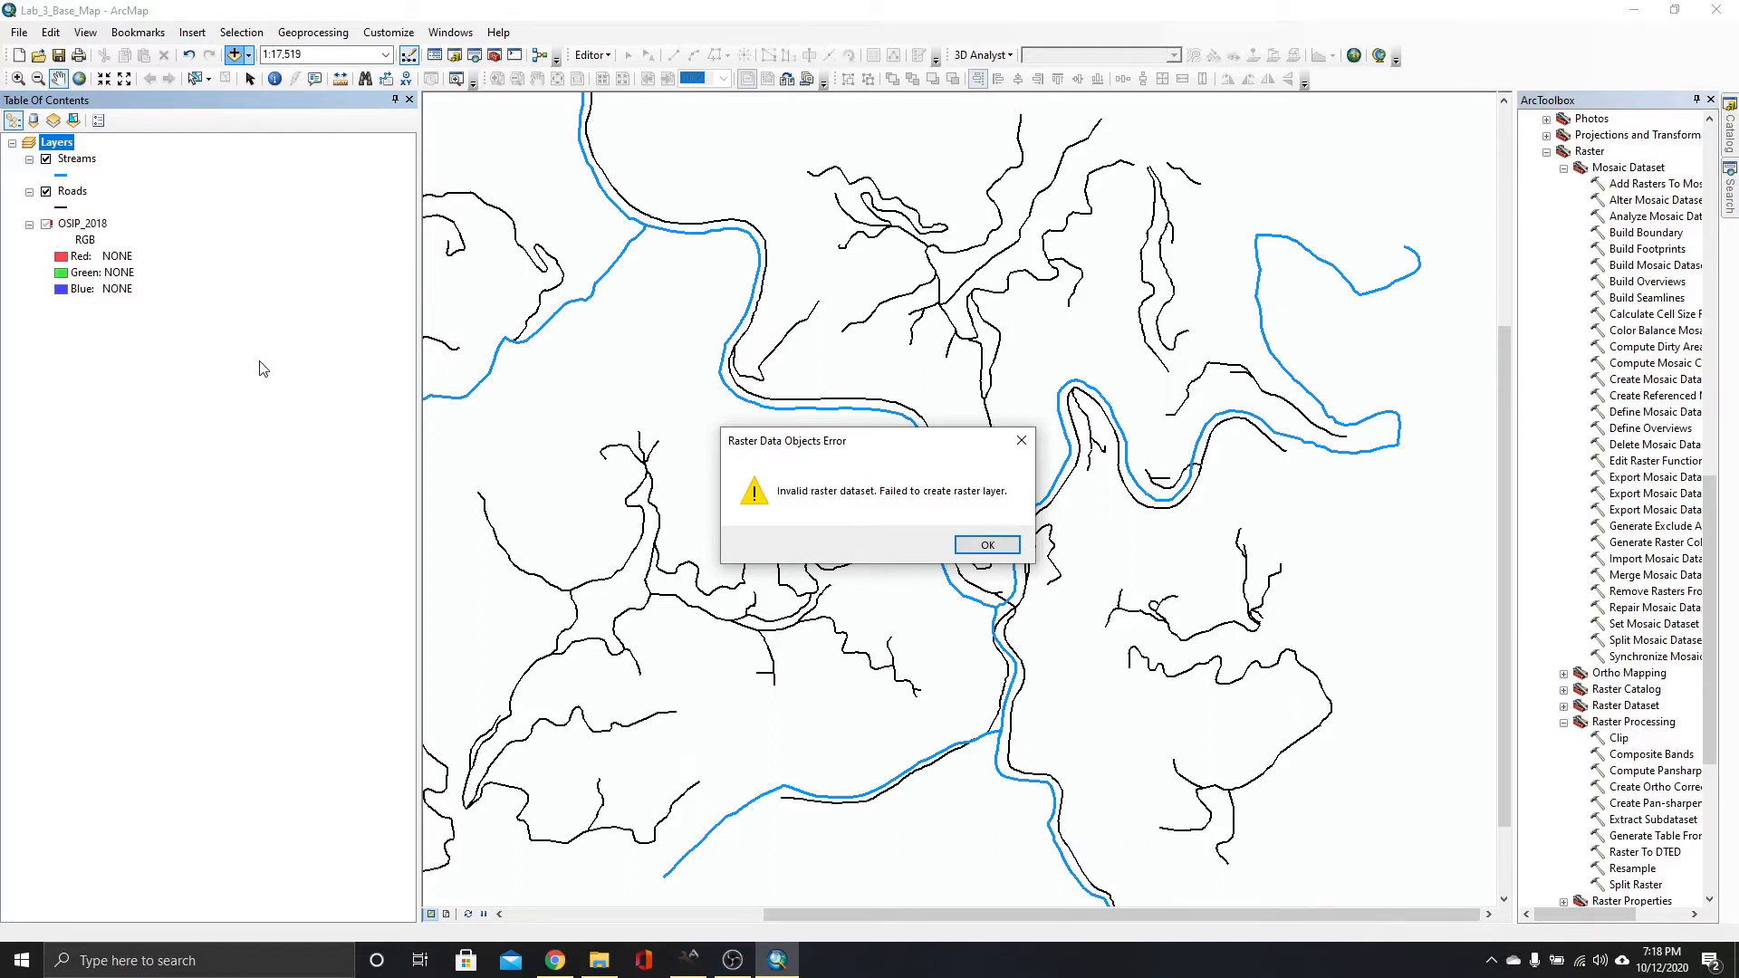
click(981, 548)
click(1013, 544)
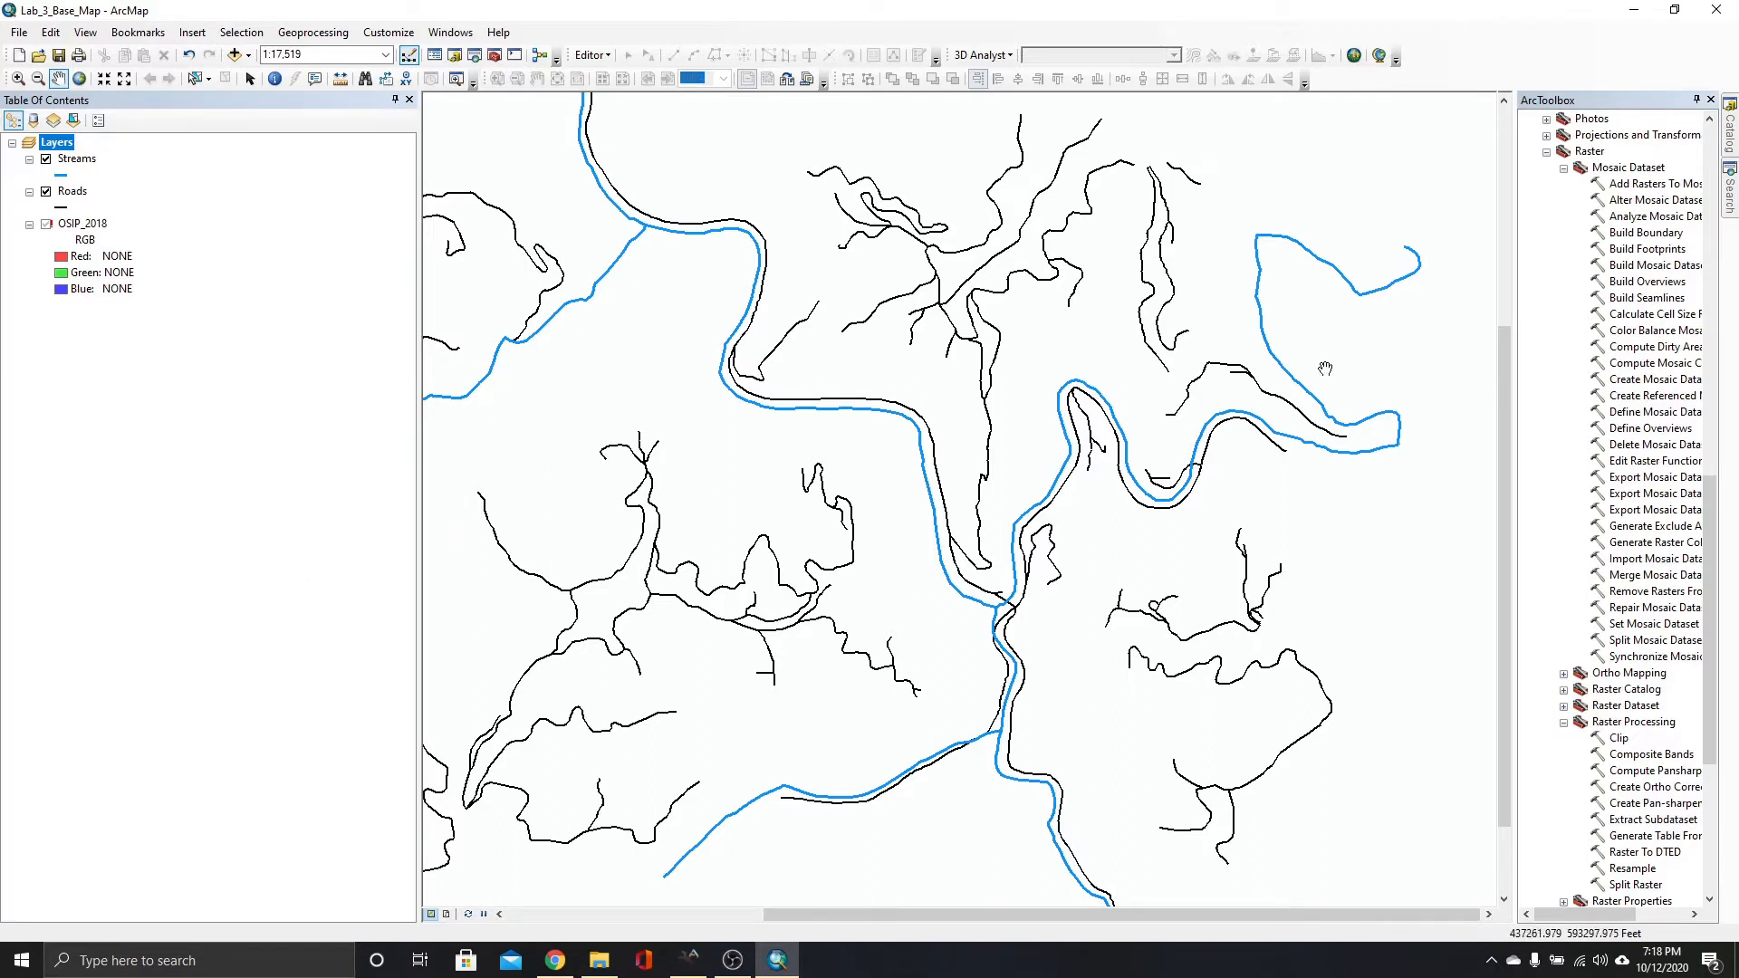
click(1706, 16)
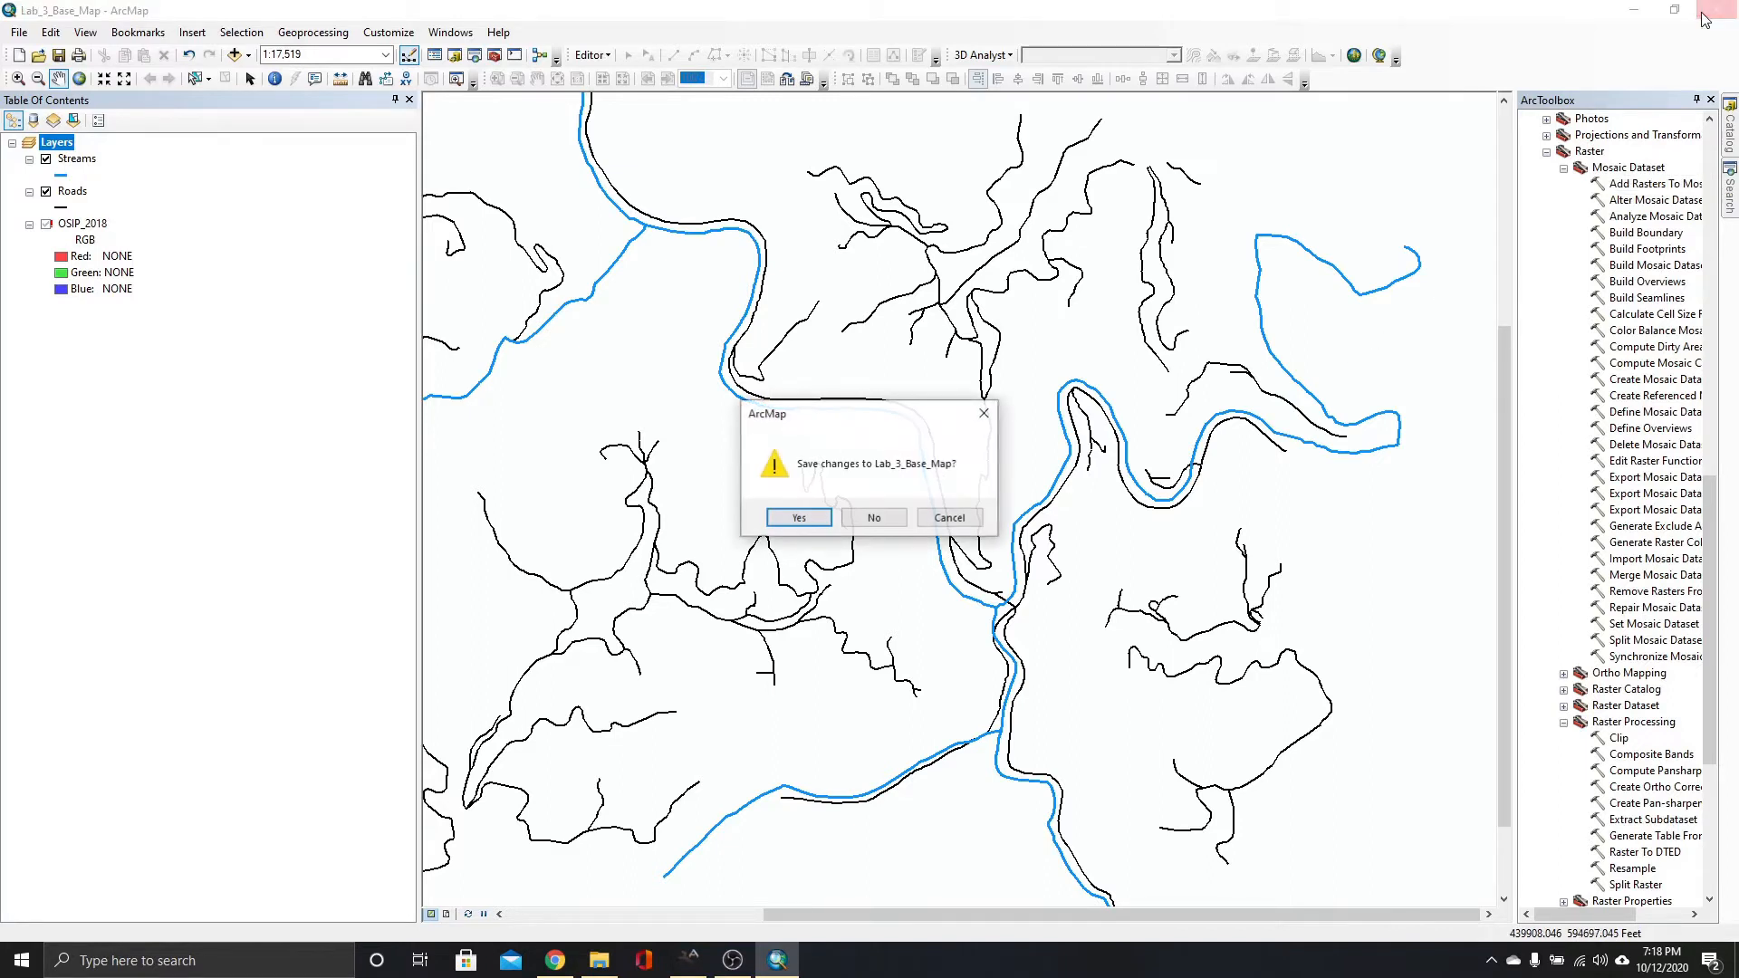
click(891, 523)
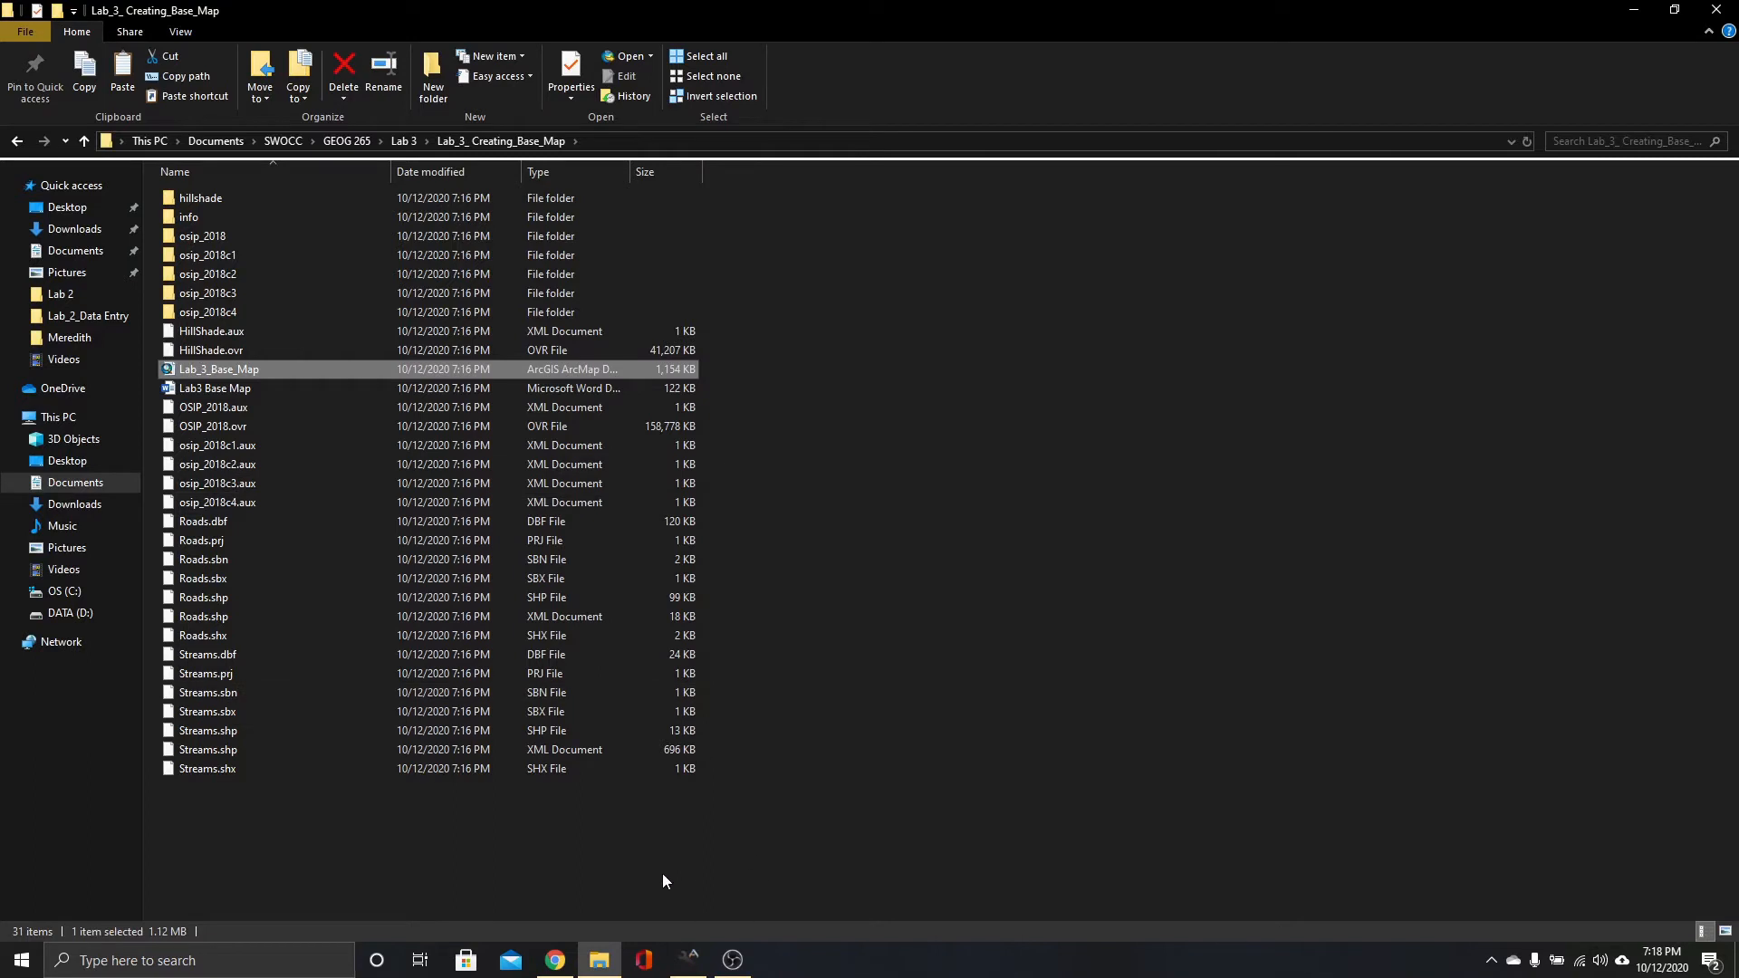
Open a second File Explorer window showing the contents of the OS (C:) drive.
right_click(604, 967)
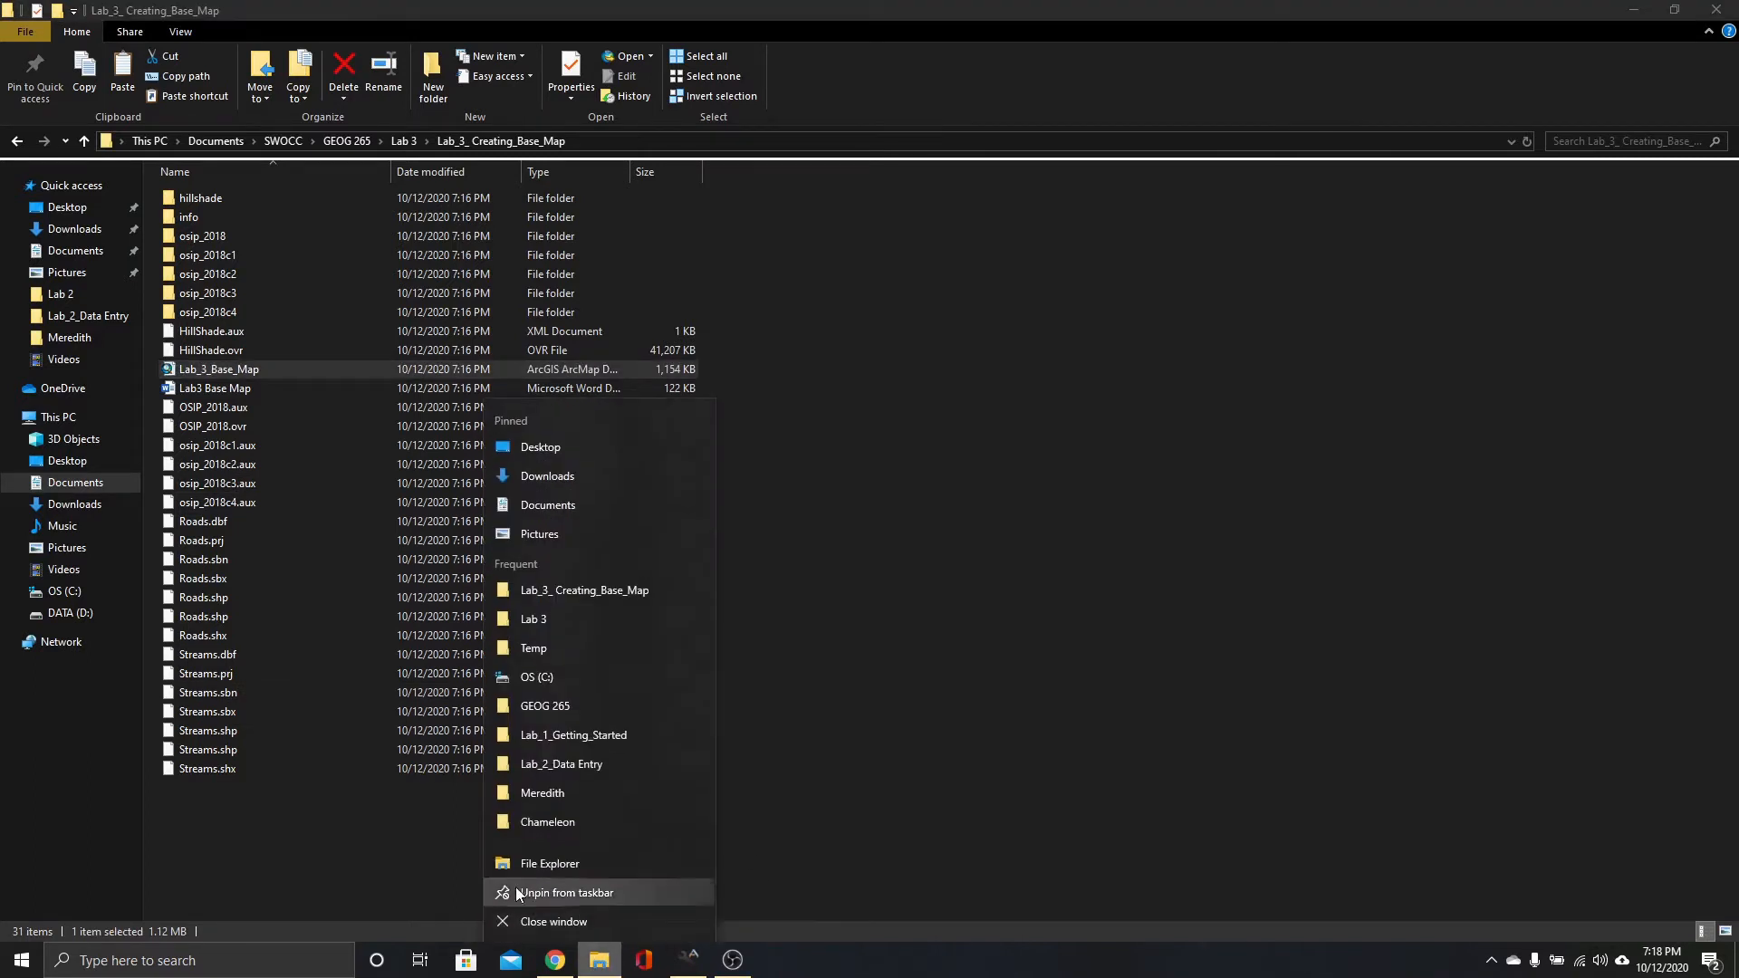
click(522, 866)
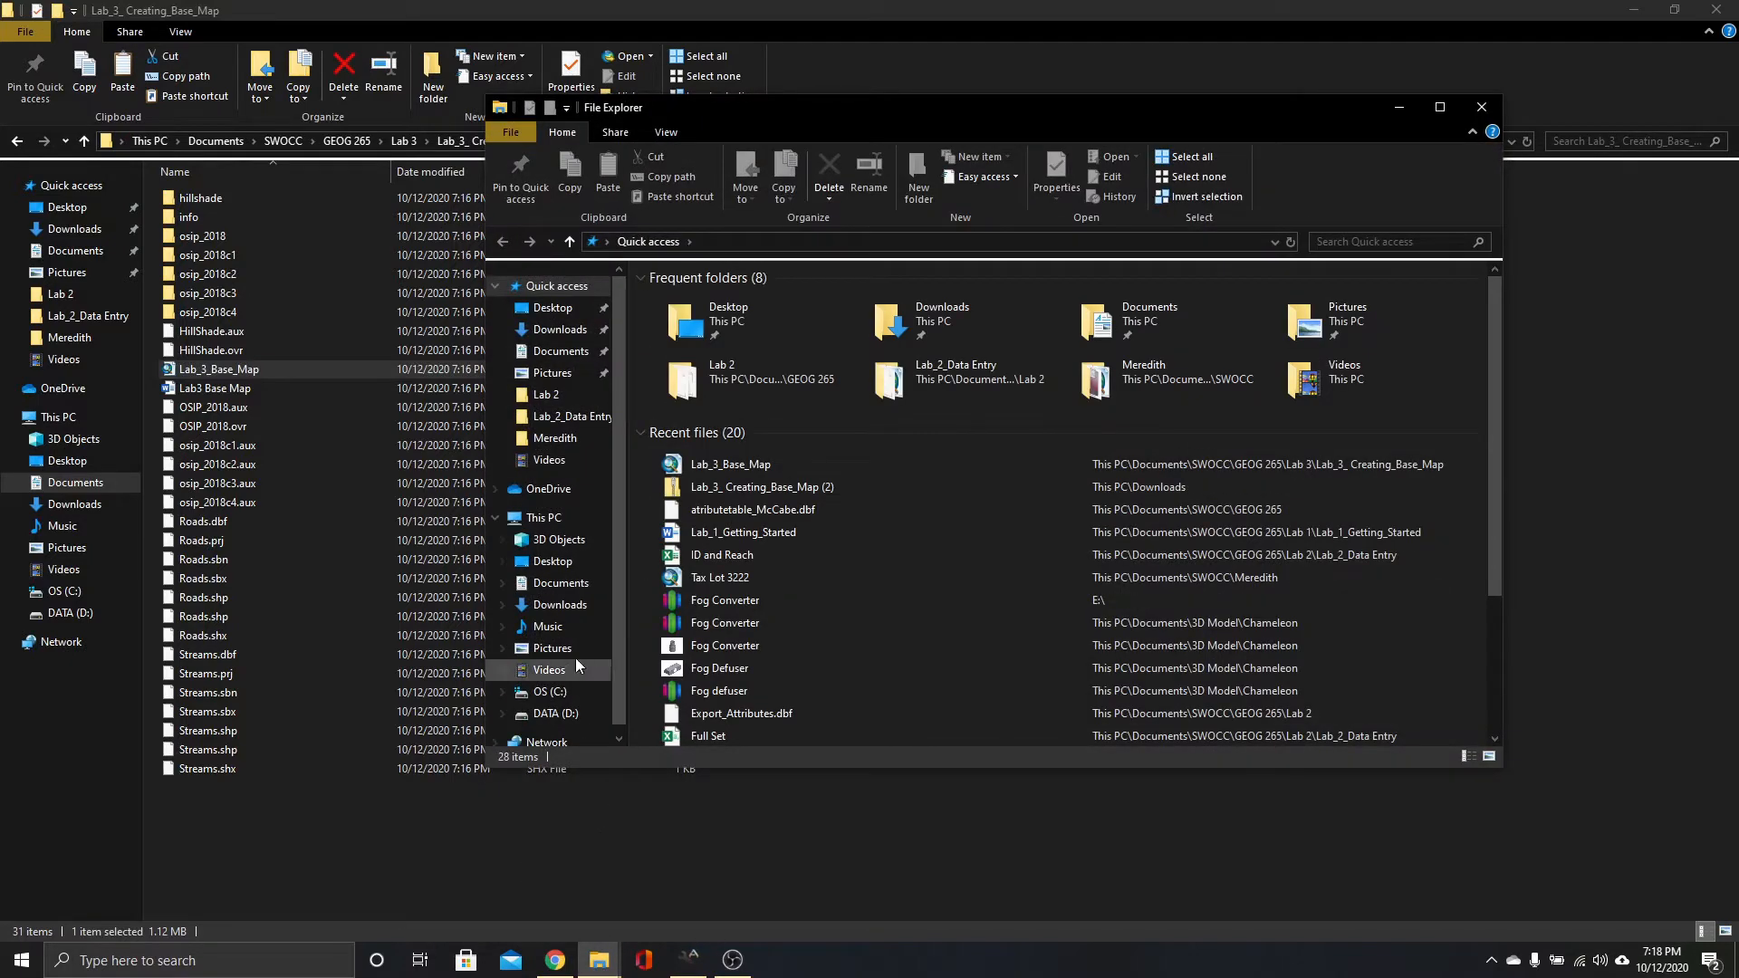
click(546, 522)
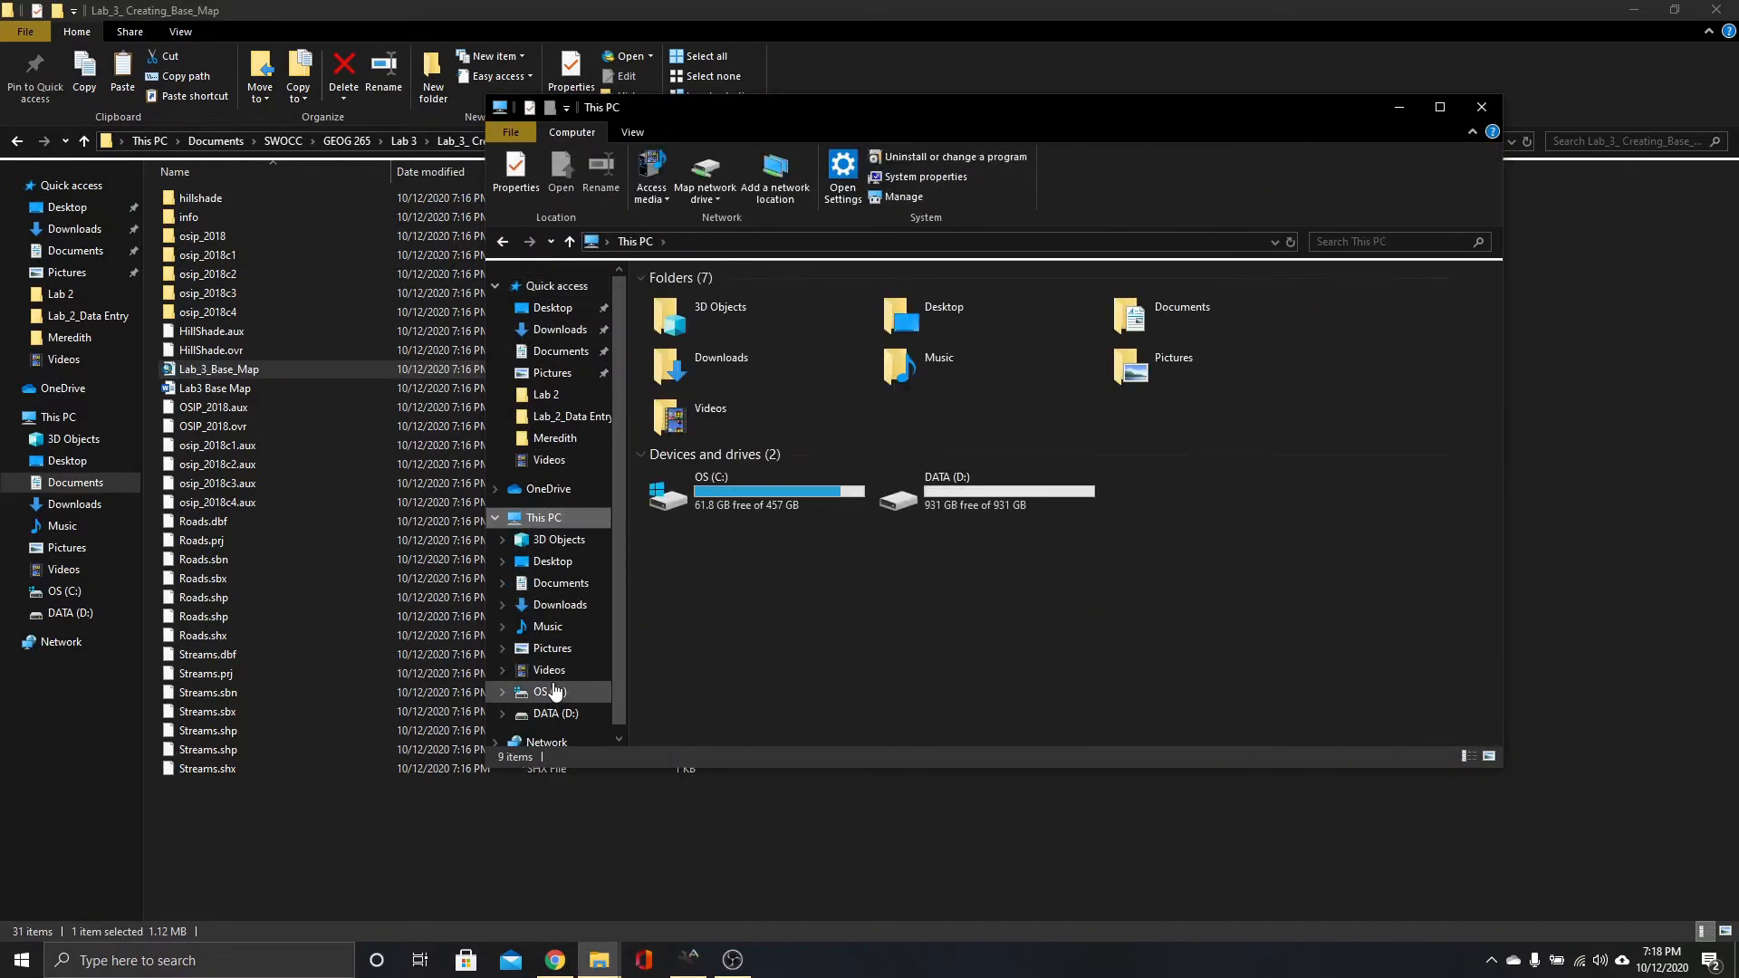
click(757, 476)
double_click(757, 477)
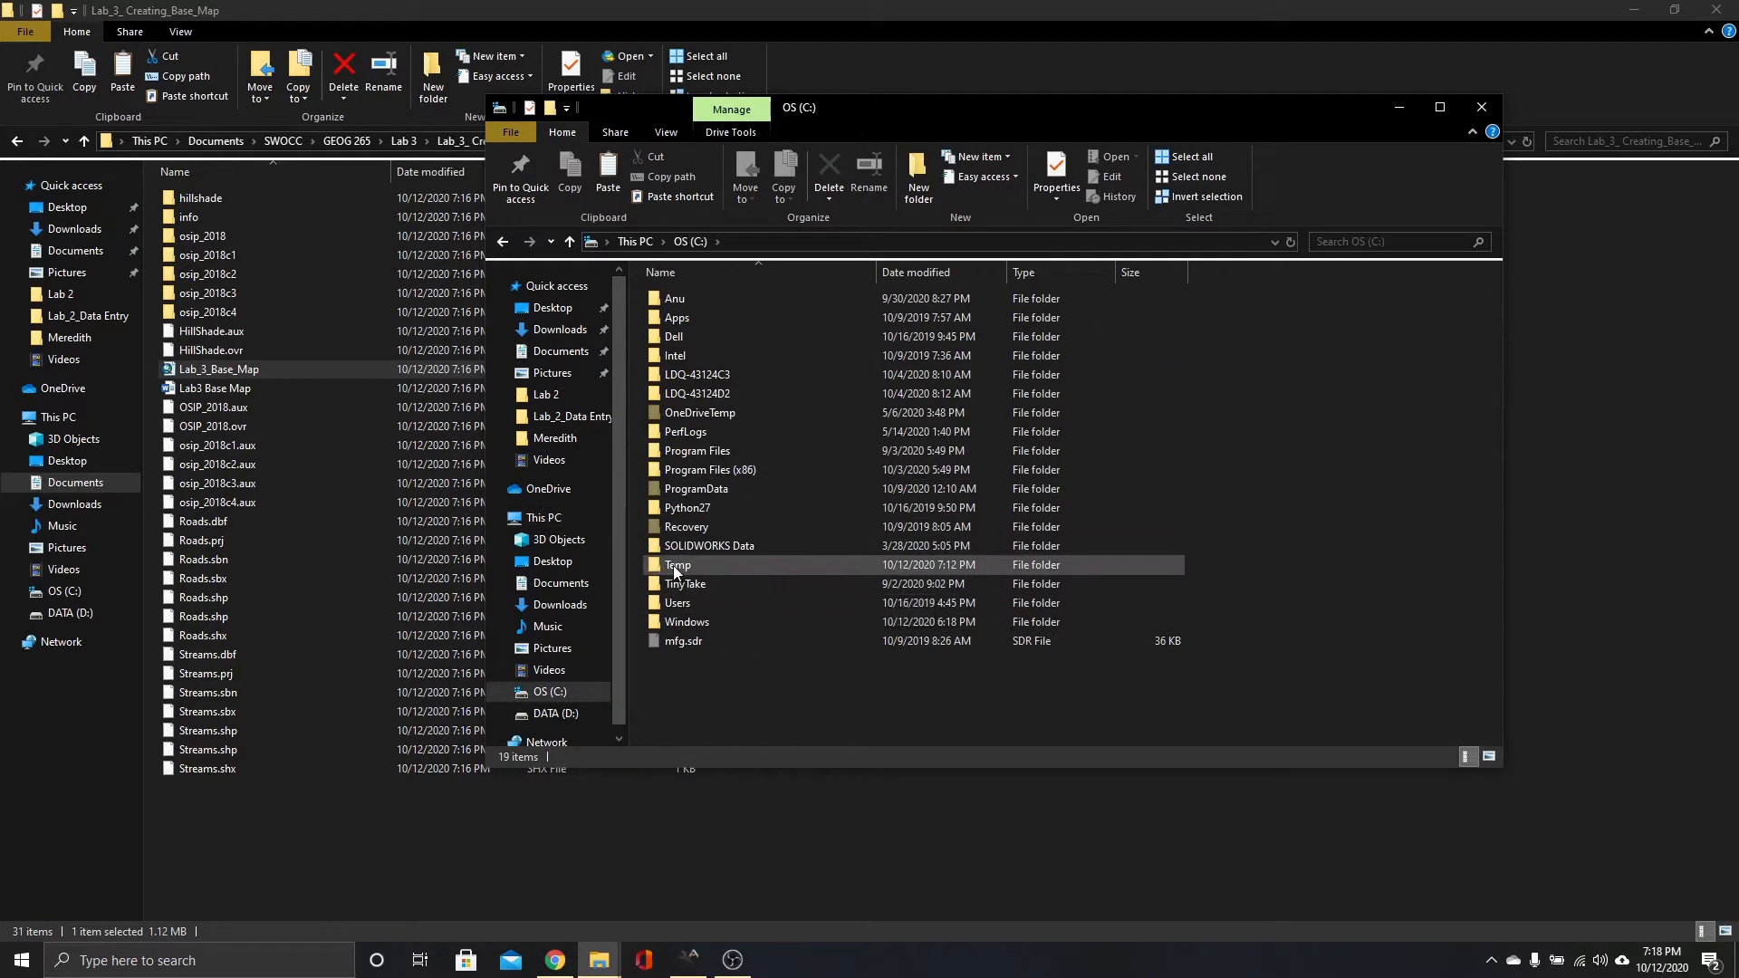
right_click(793, 689)
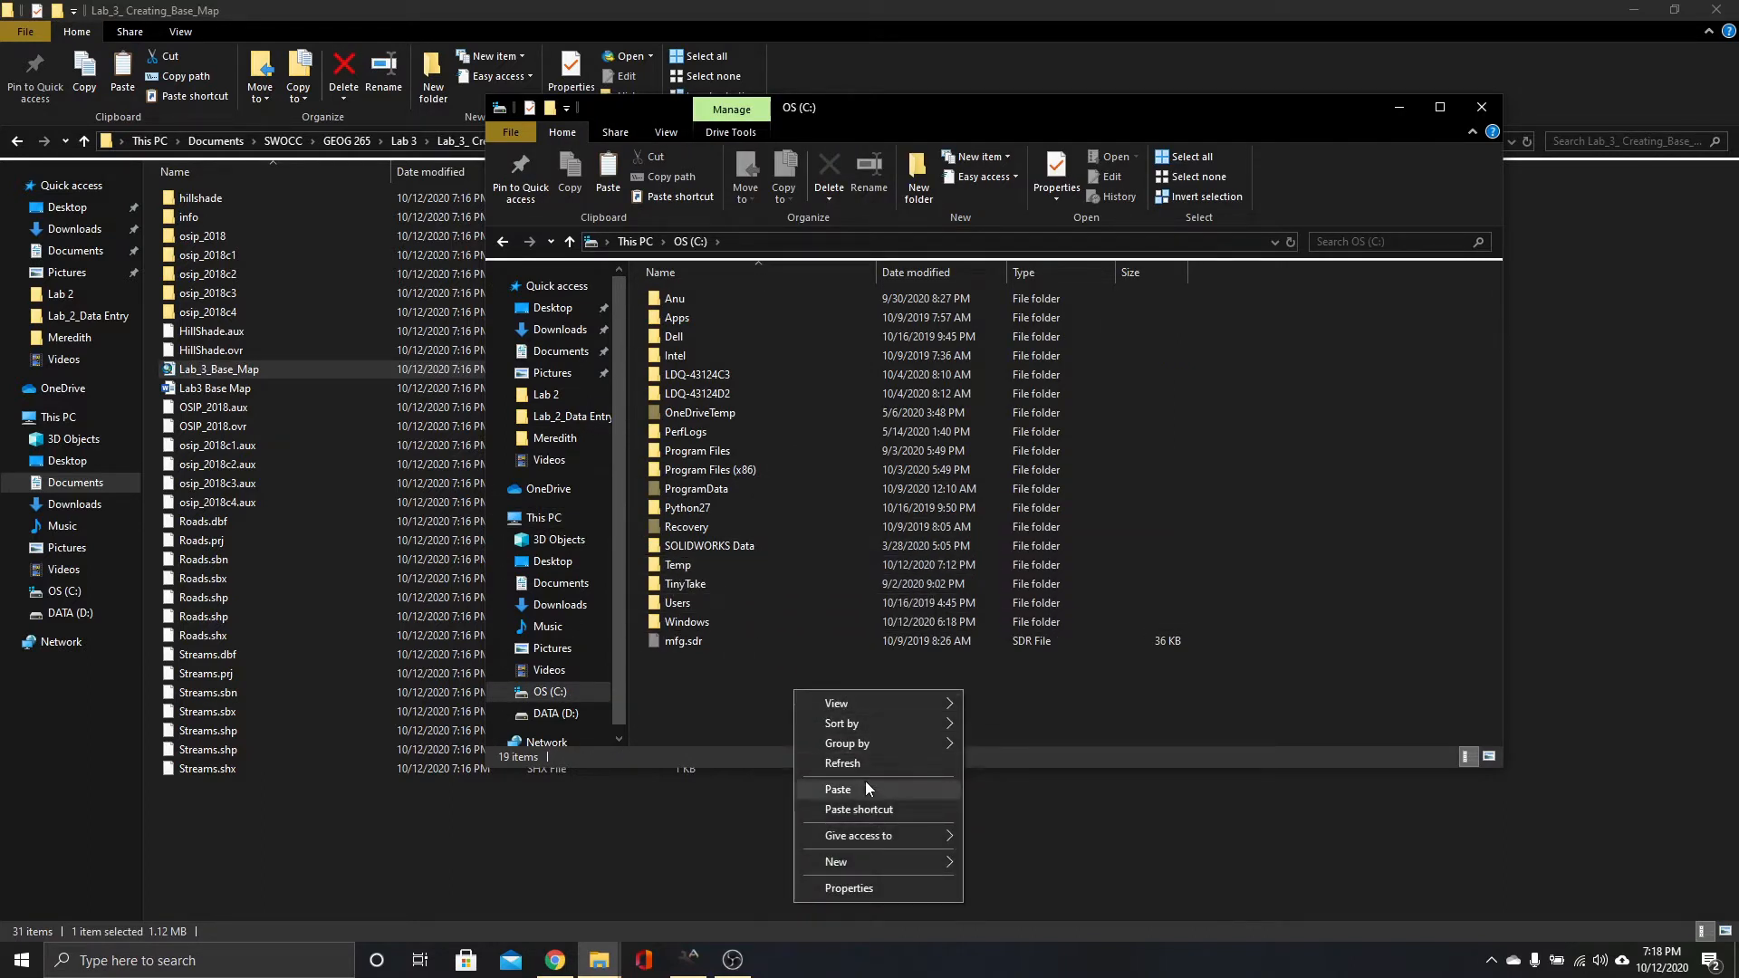
mouse_move(895, 867)
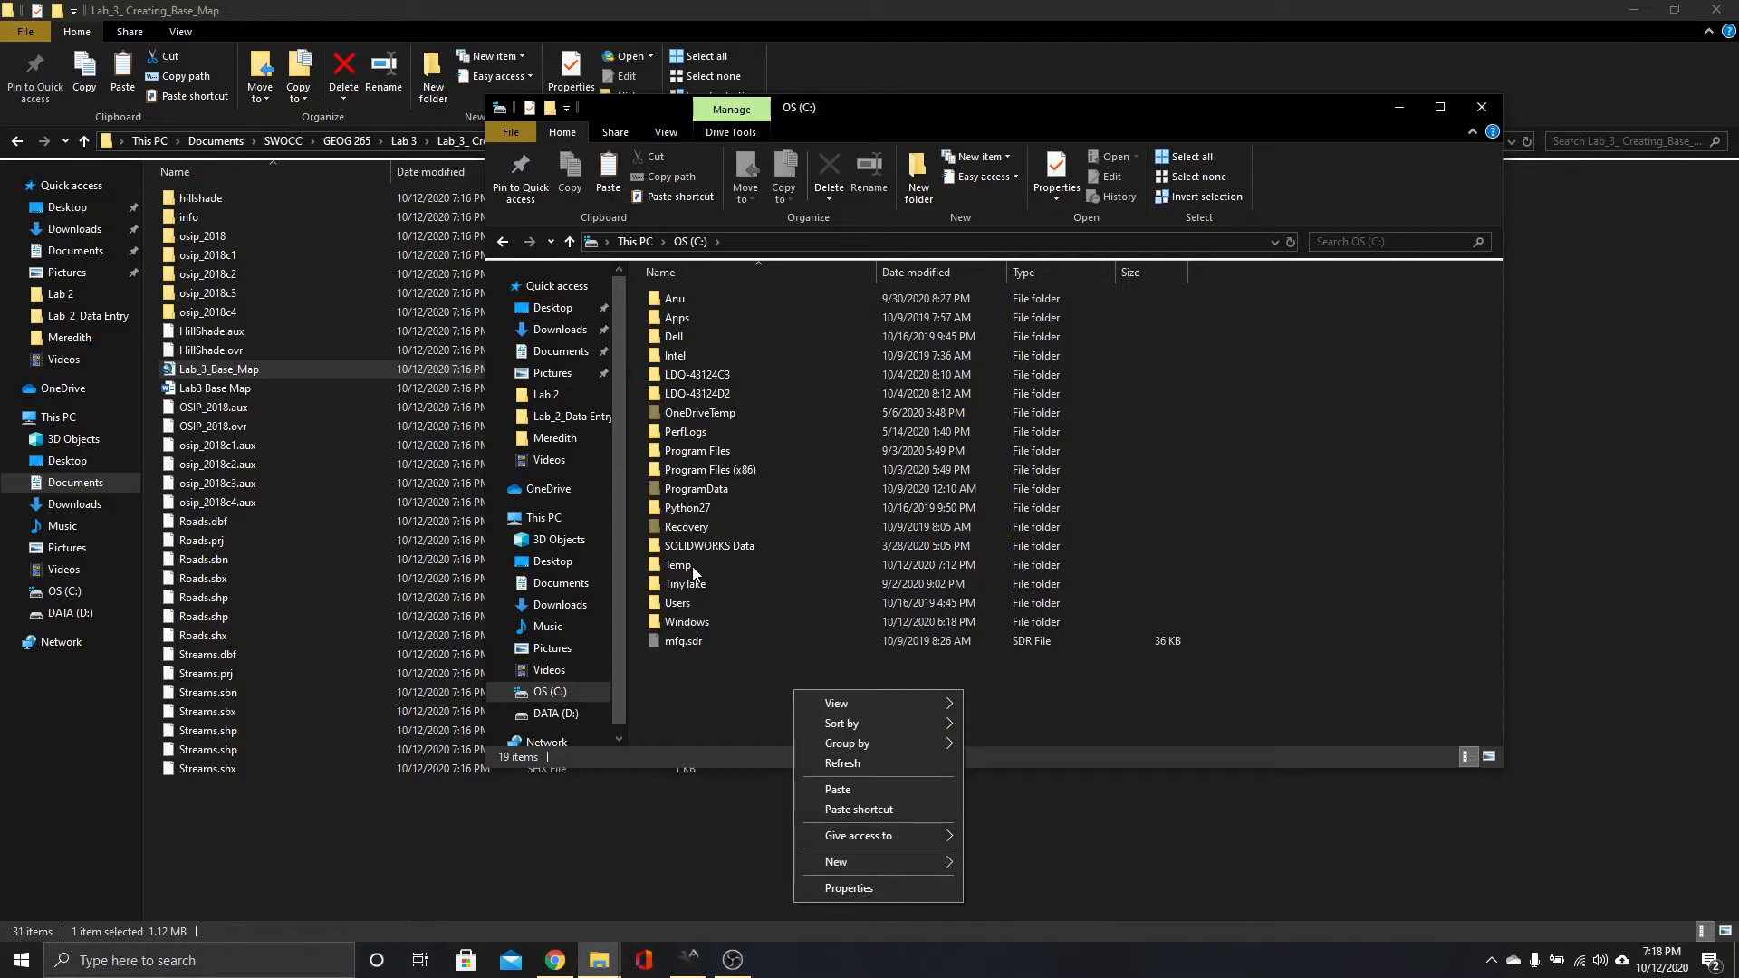
click(730, 698)
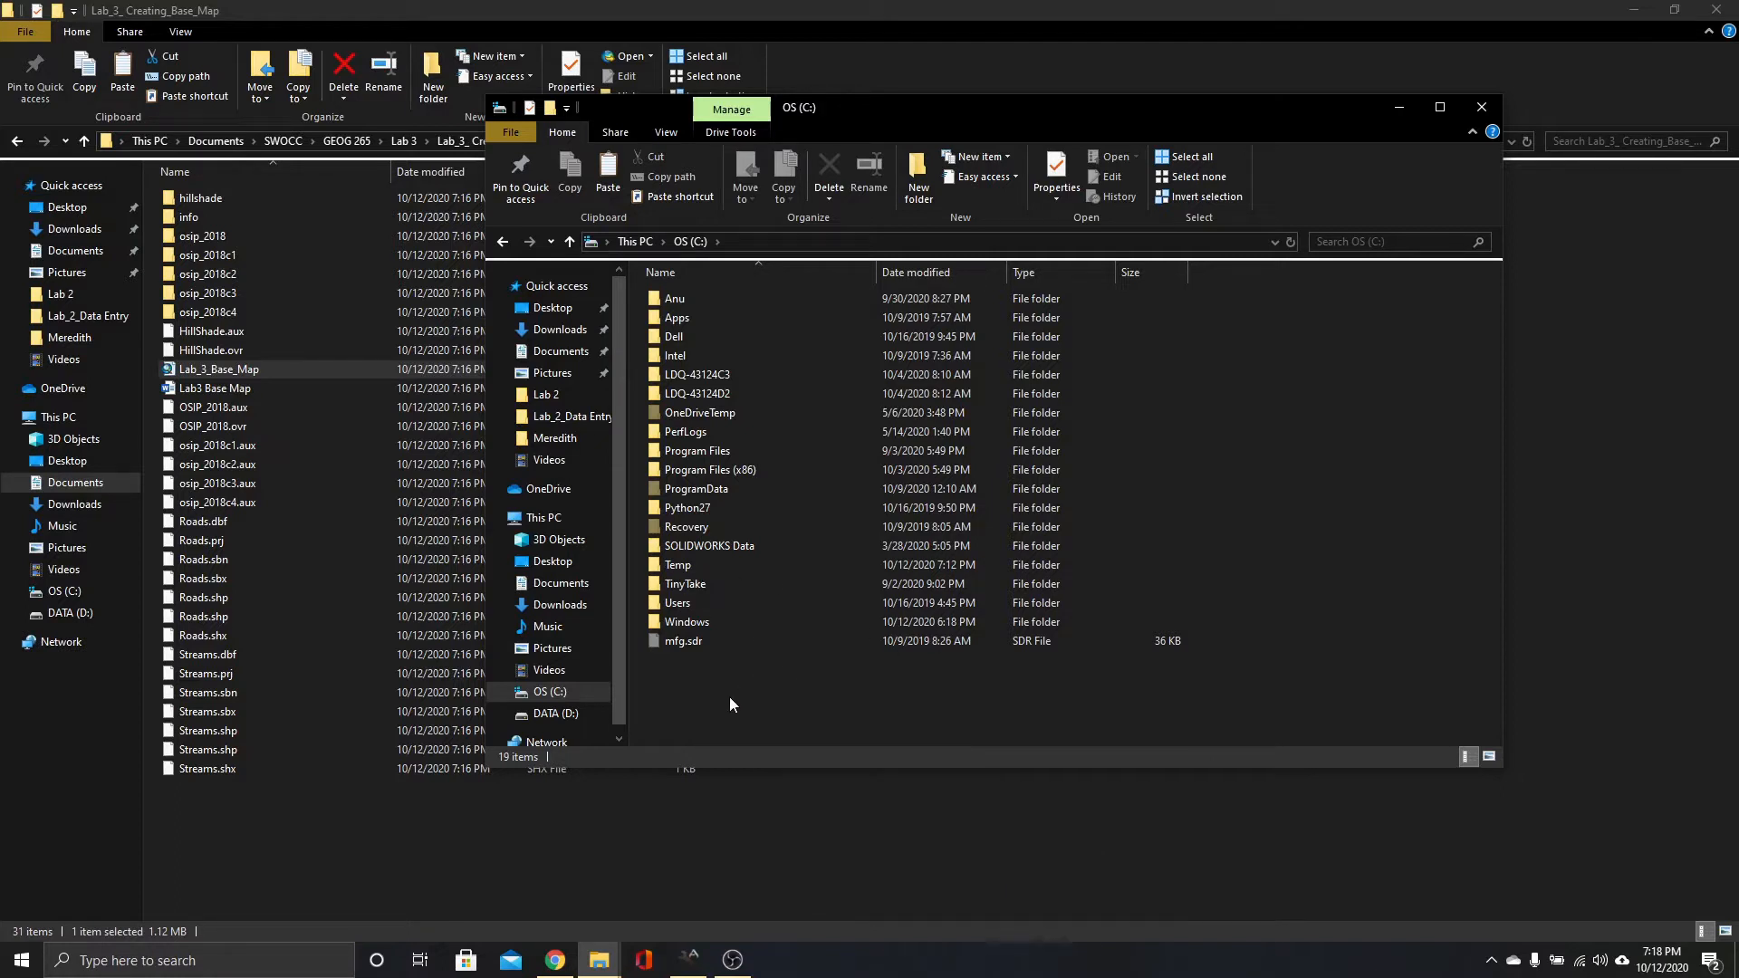
Move the hillshade folder from Lab_3_ Creating_Base_Map into C:\Temp and close the Temp window.
double_click(666, 567)
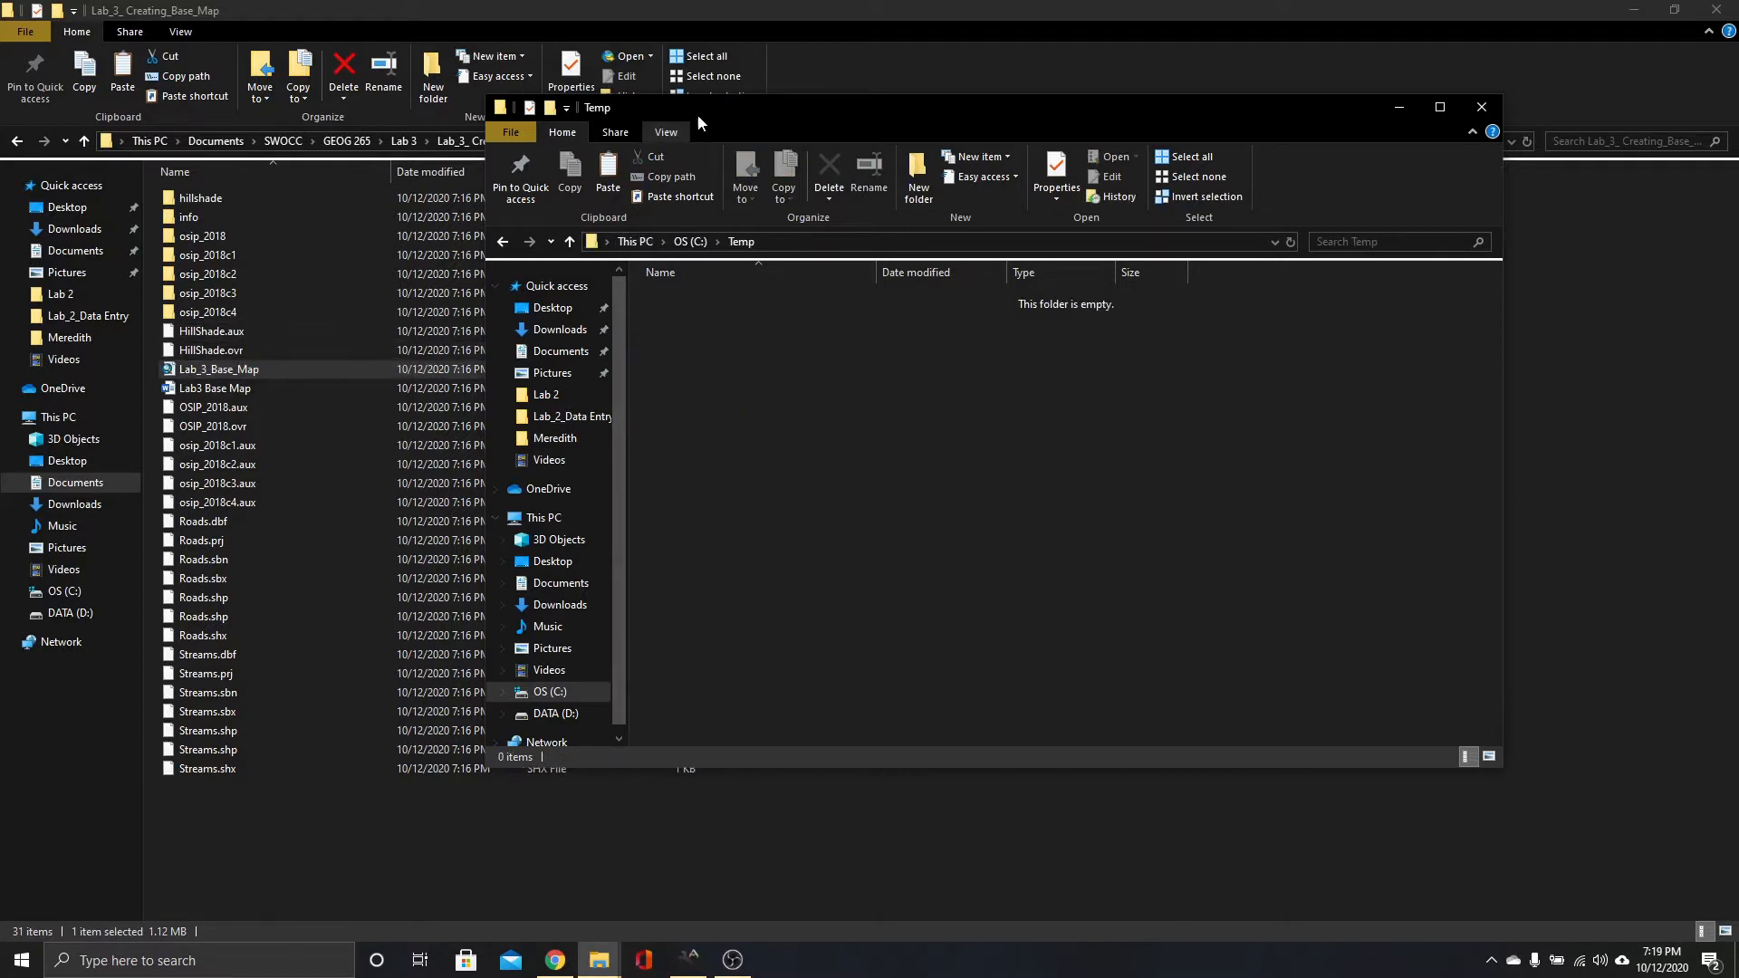
drag(704, 101, 877, 216)
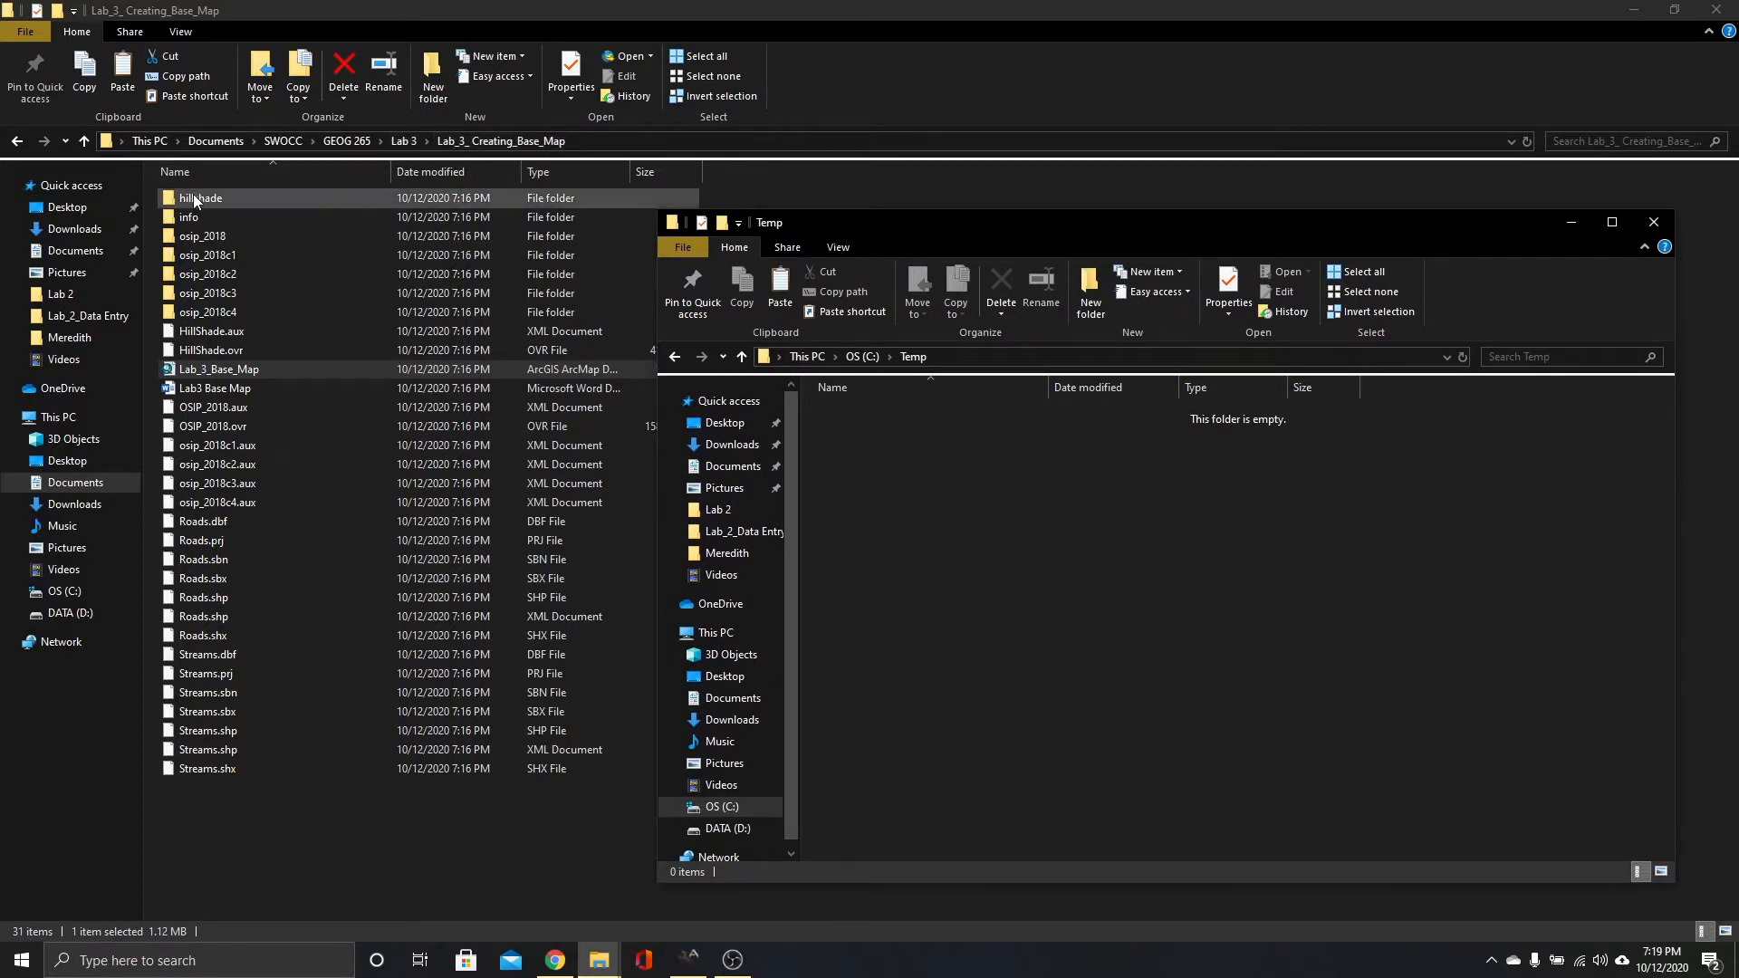
drag(195, 201, 989, 561)
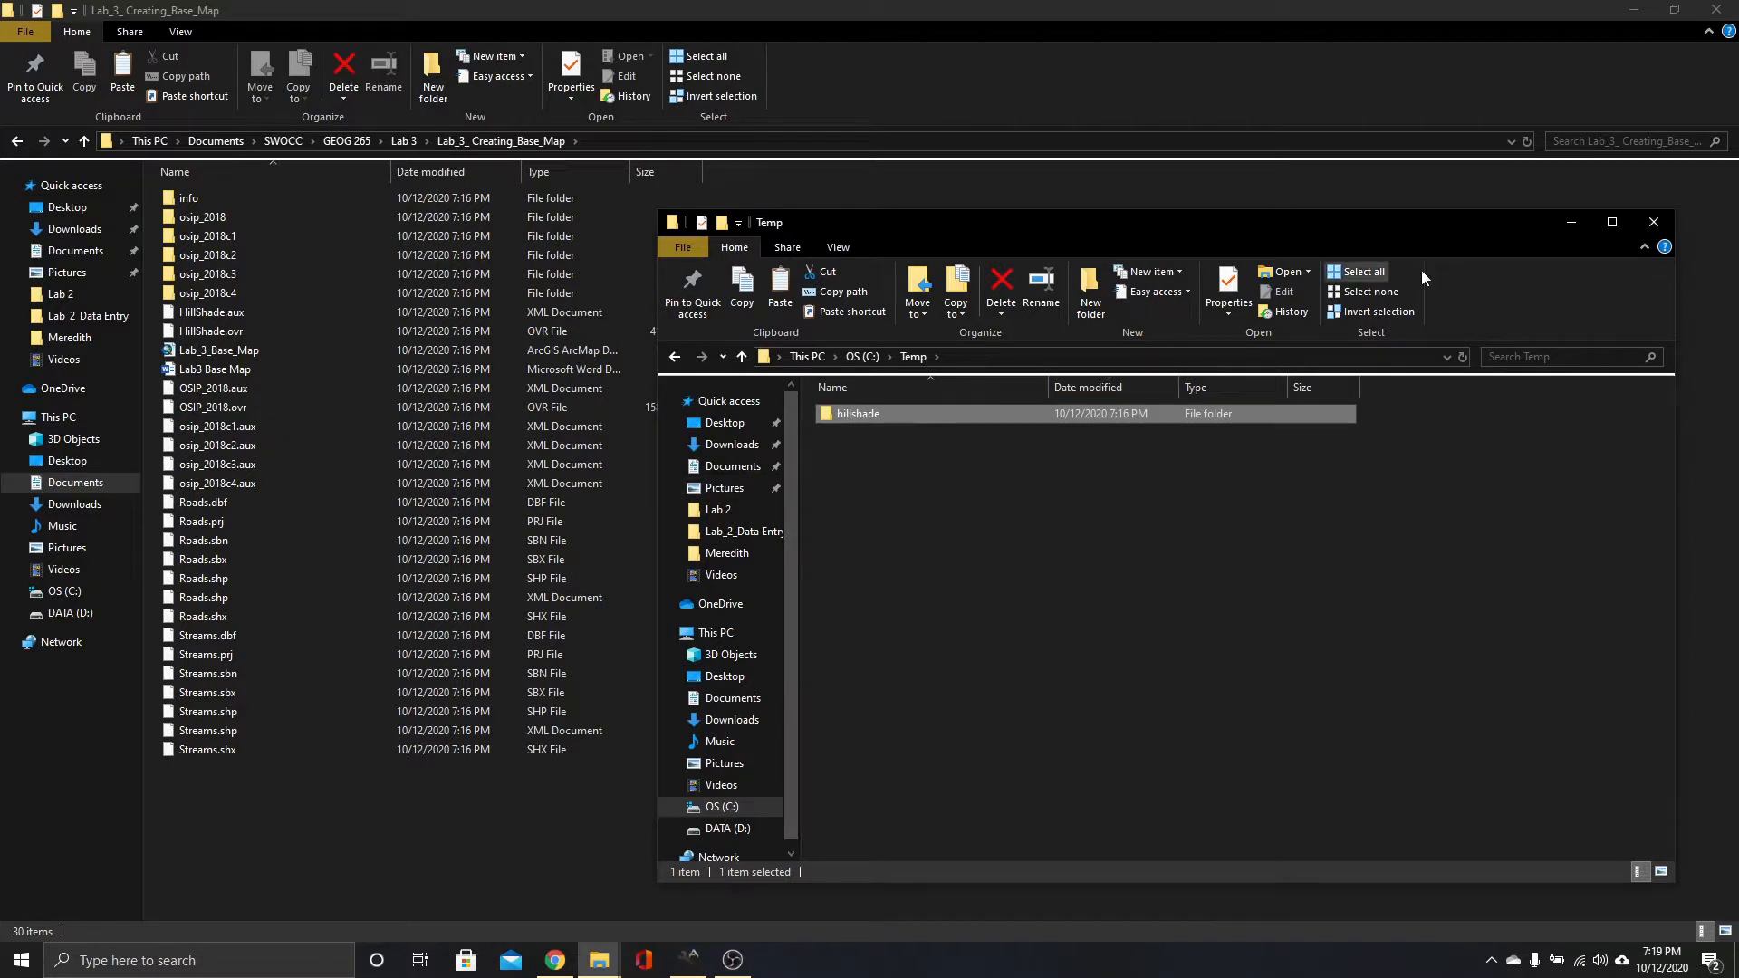
click(1647, 227)
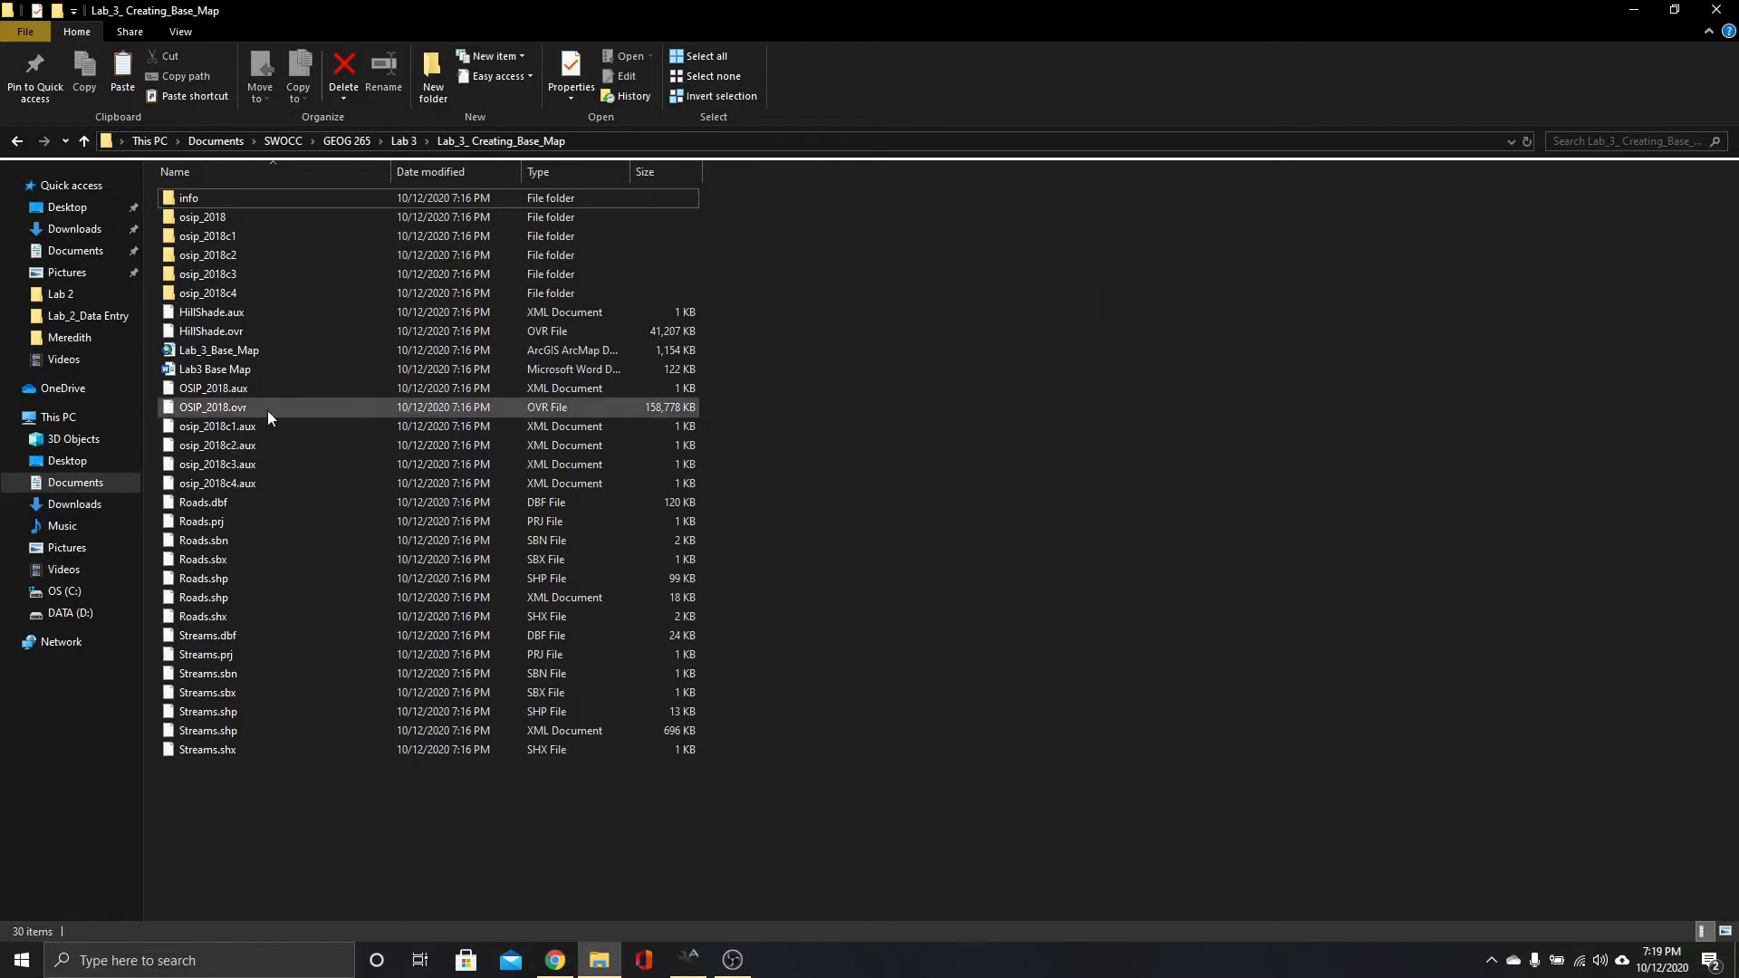
Open the Lab_3_Base_Map document in ArcMap and remove its HillShade layer.
double_click(221, 350)
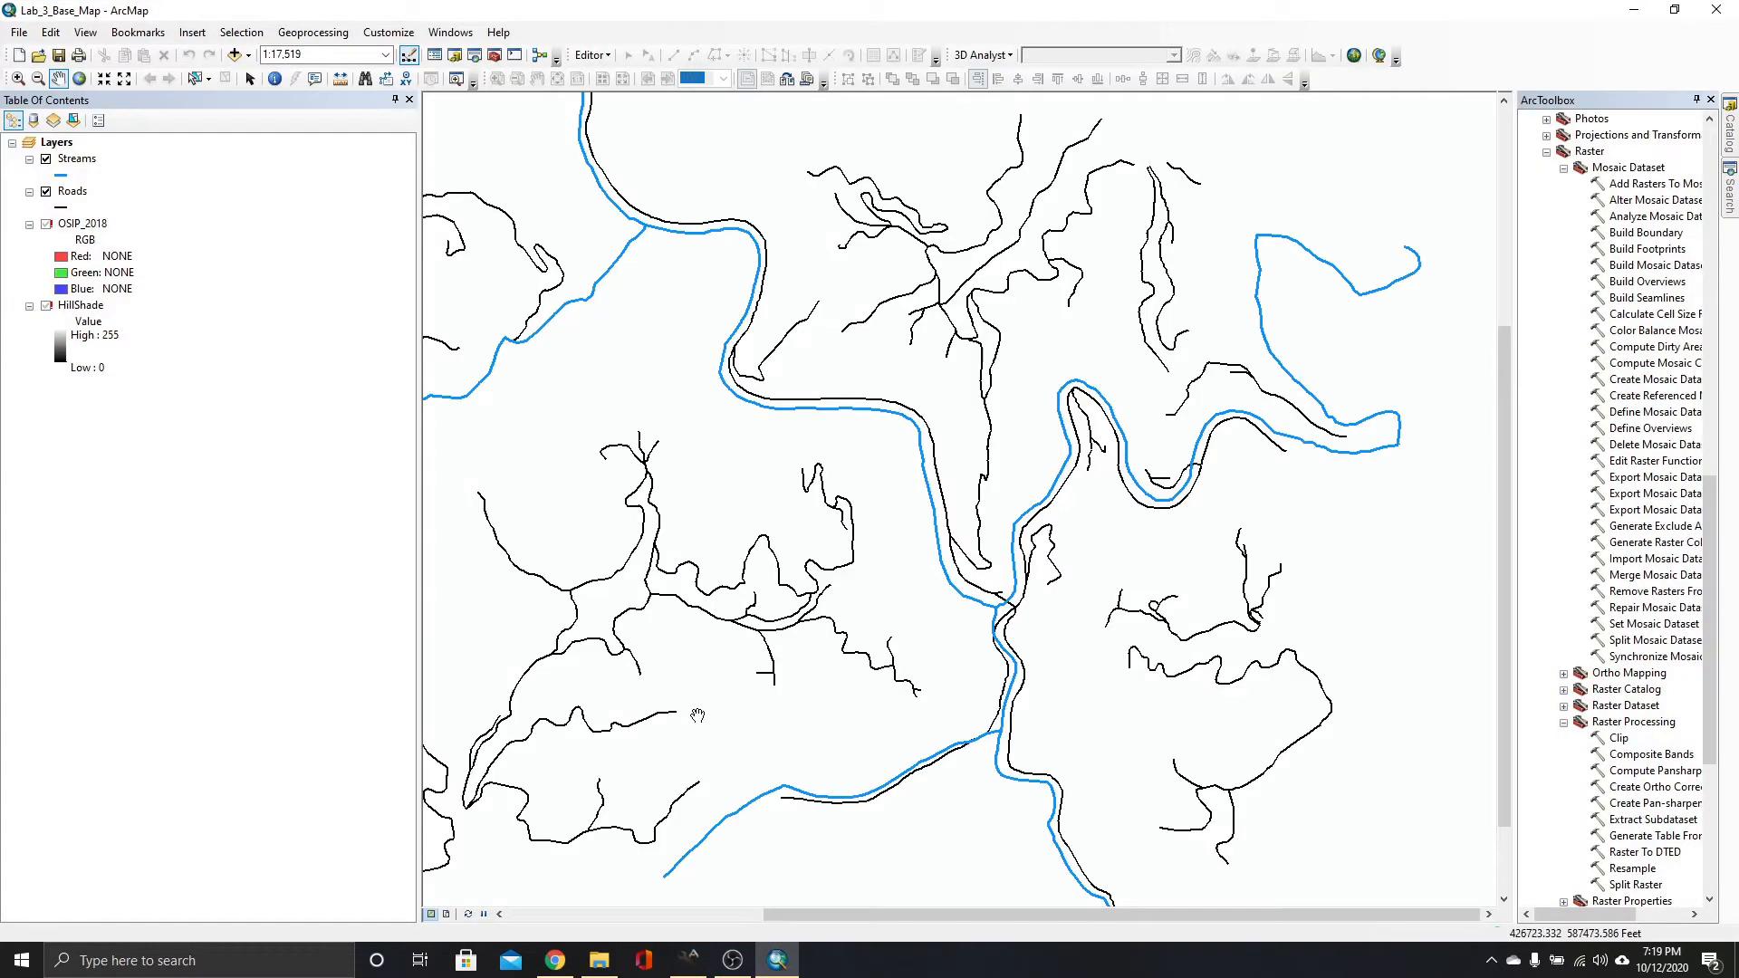
right_click(71, 305)
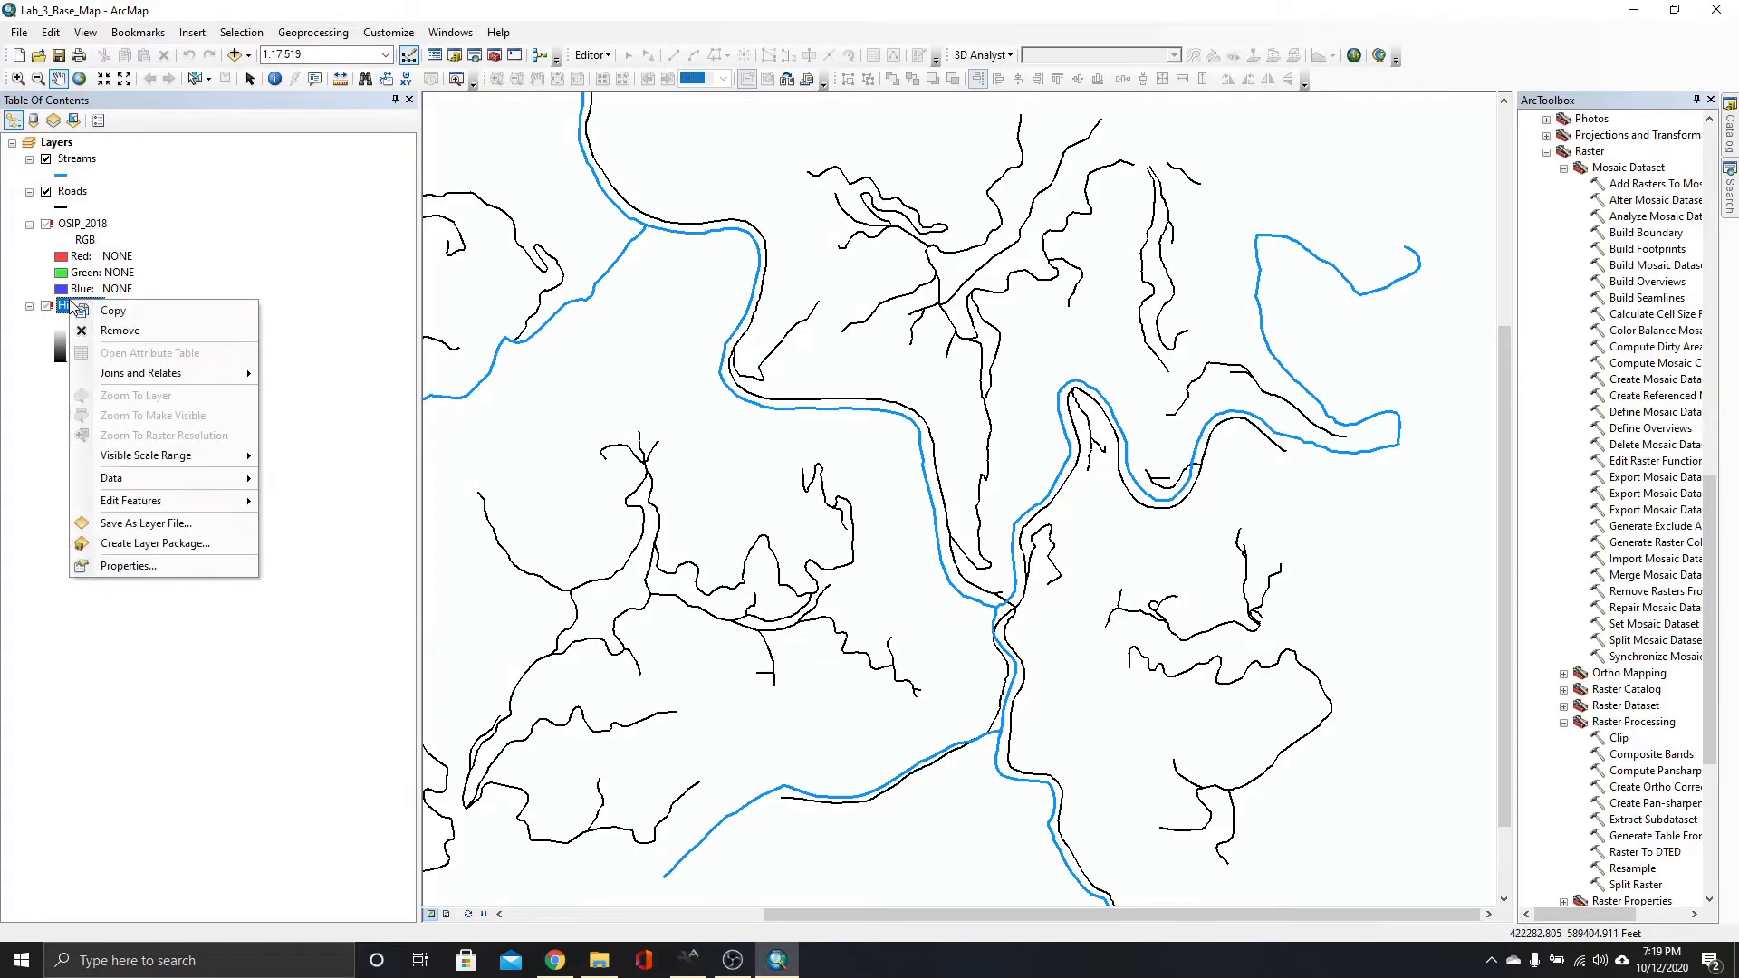
click(120, 331)
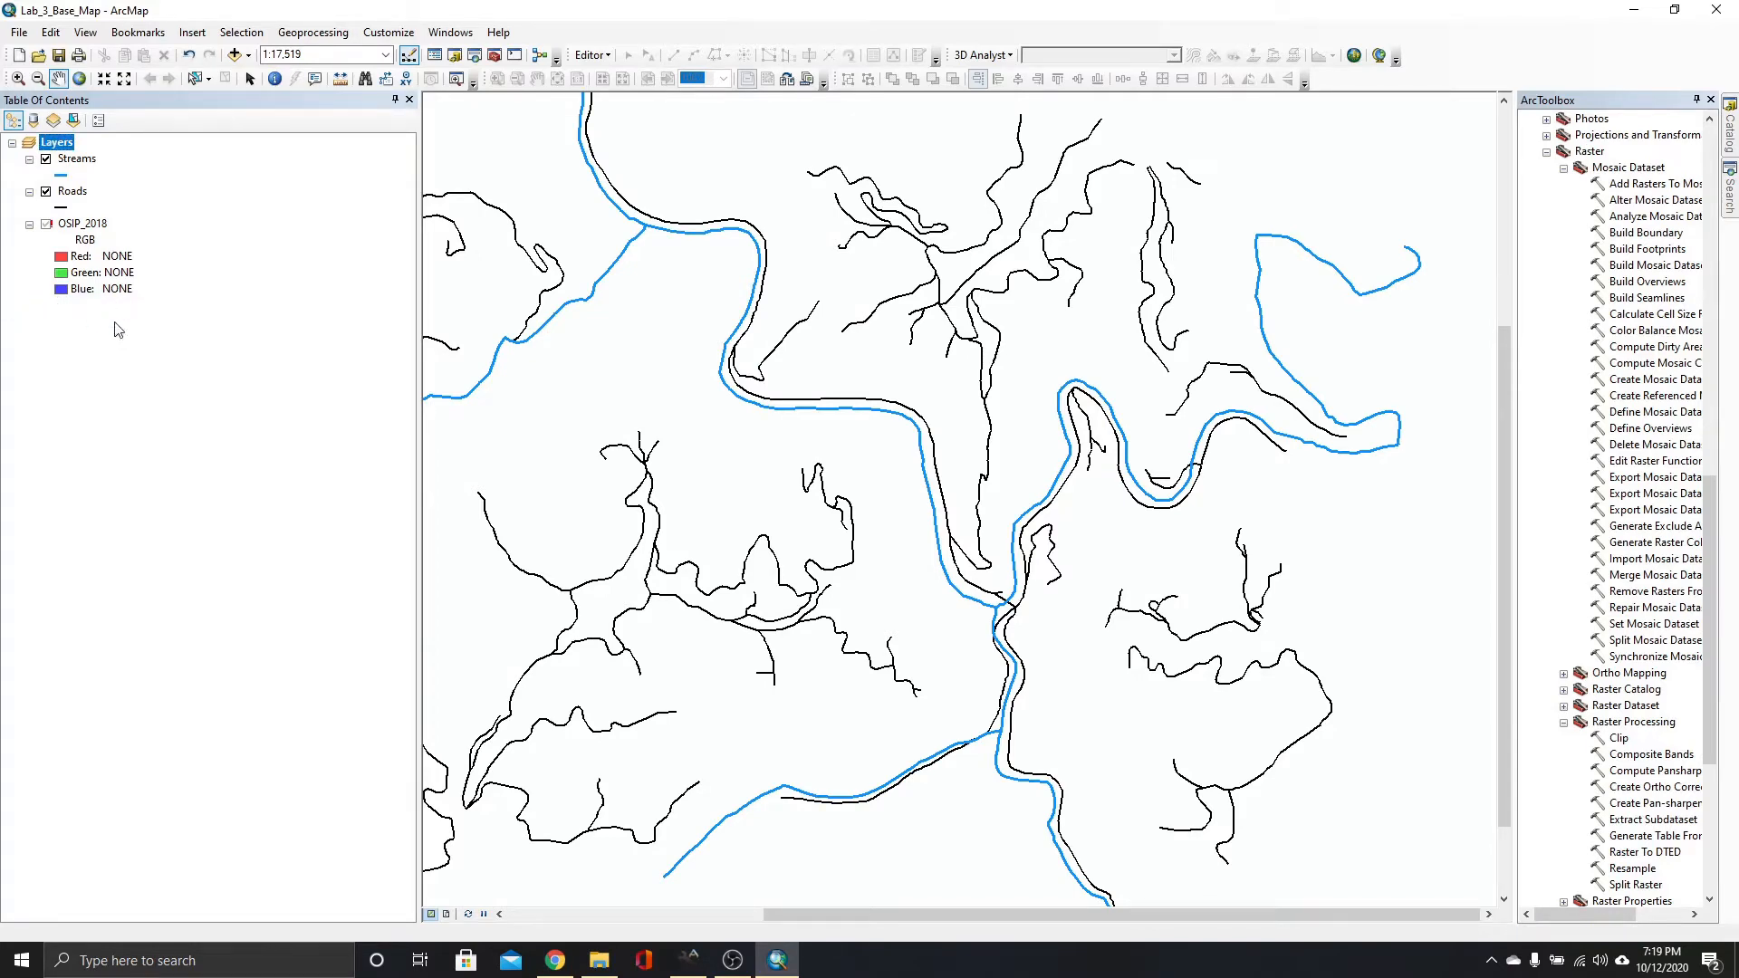
Start adding data to the map and connect to the OS (C:) drive as a folder connection.
click(233, 54)
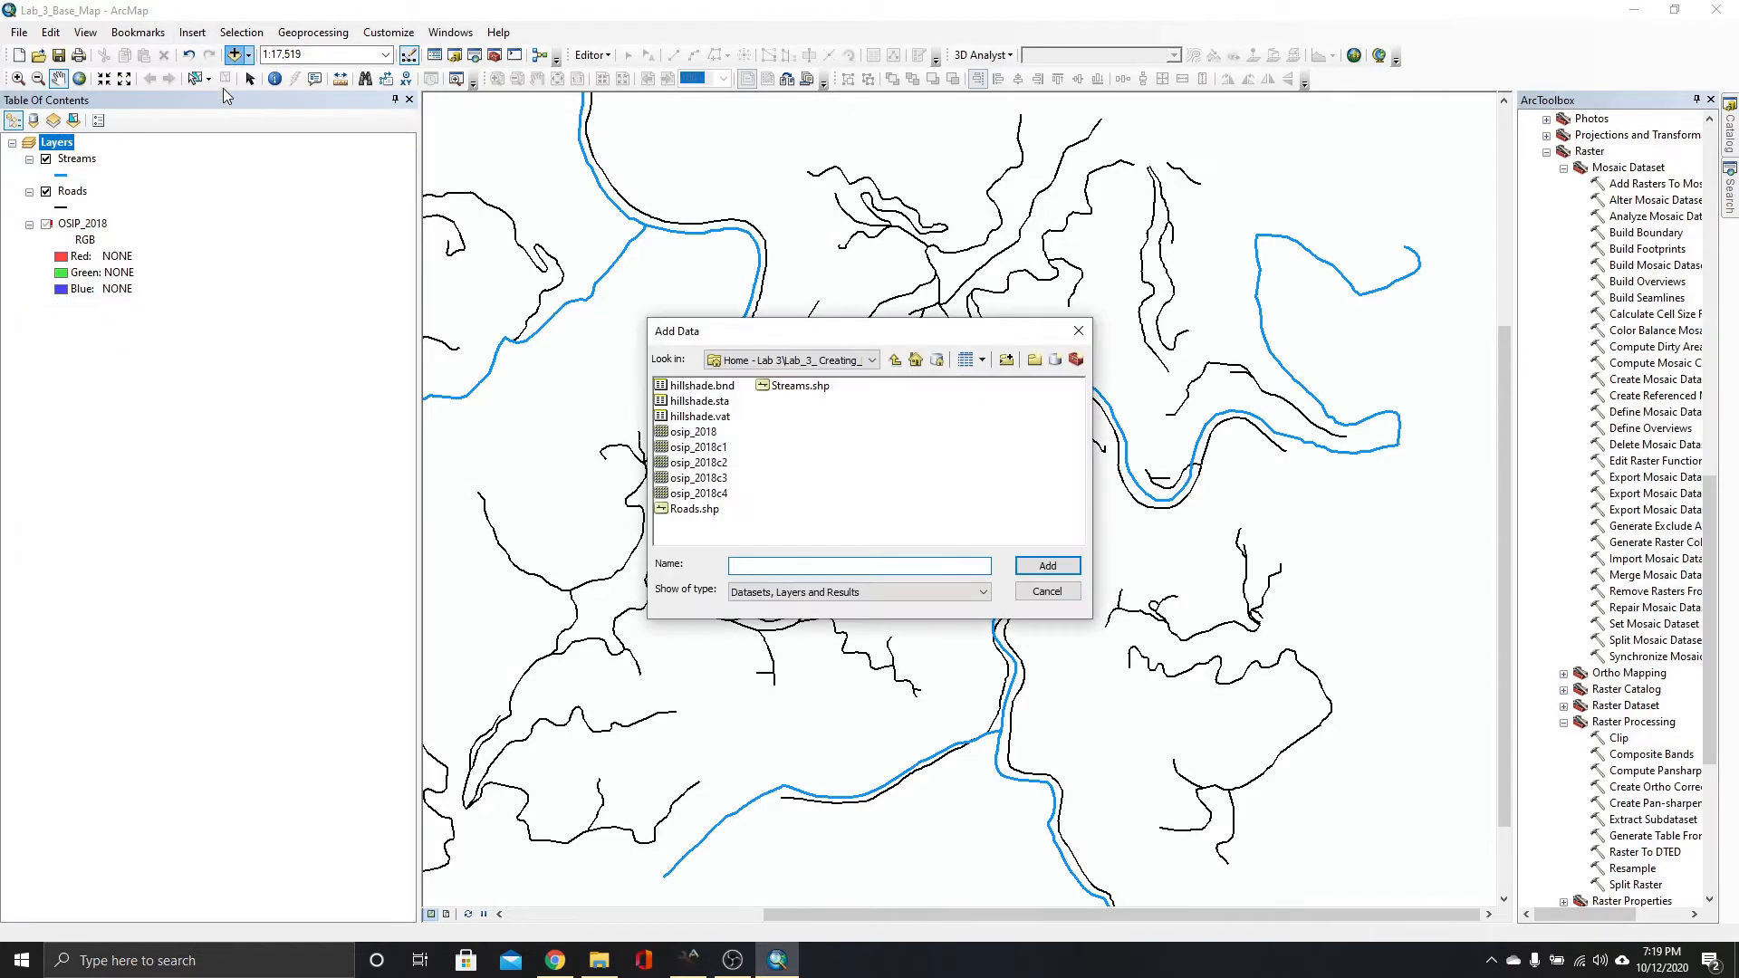
click(873, 360)
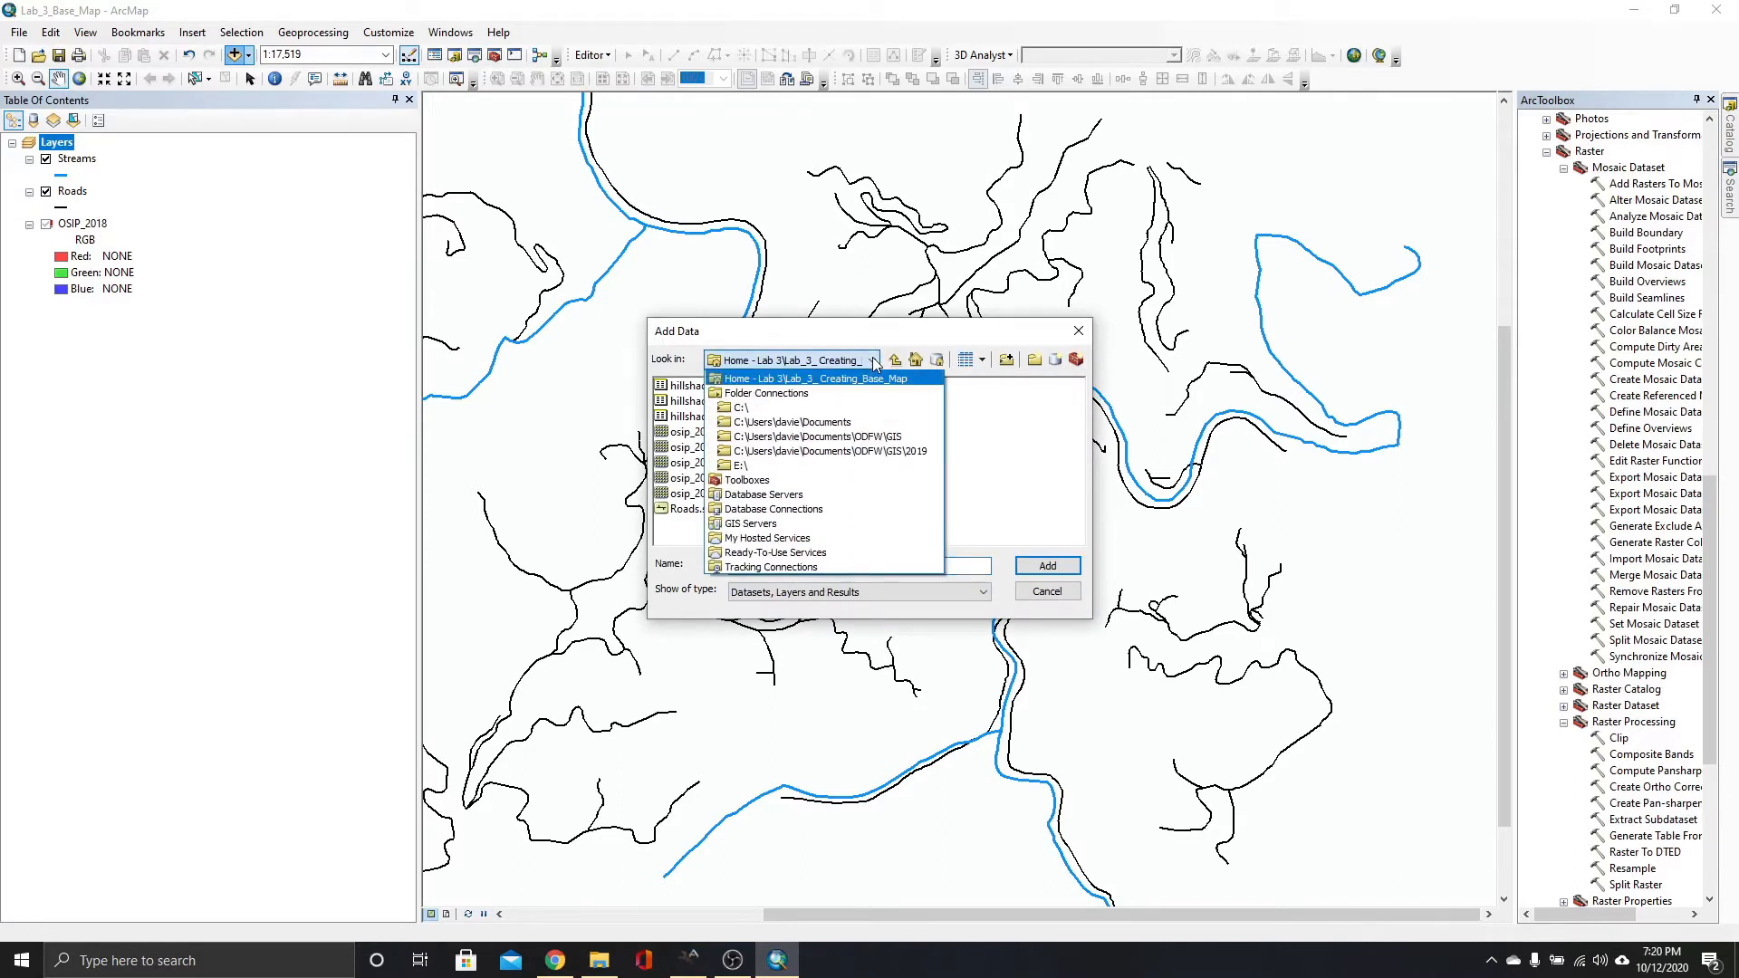
click(1007, 360)
click(1006, 361)
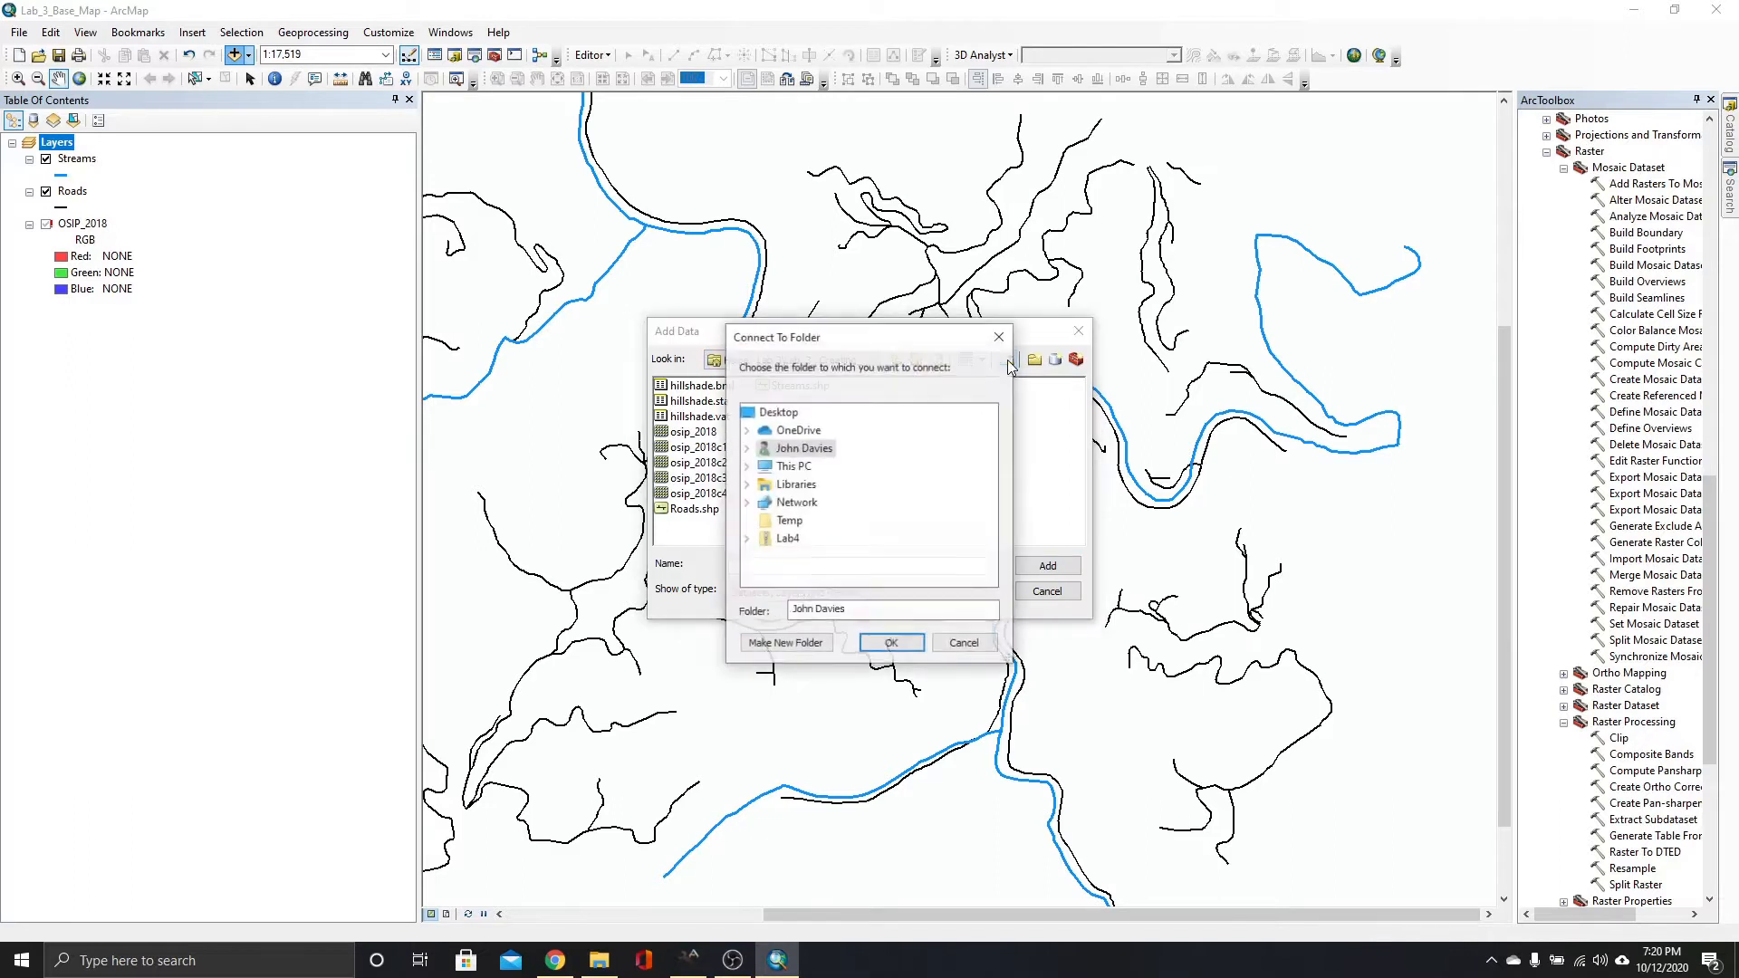
double_click(795, 466)
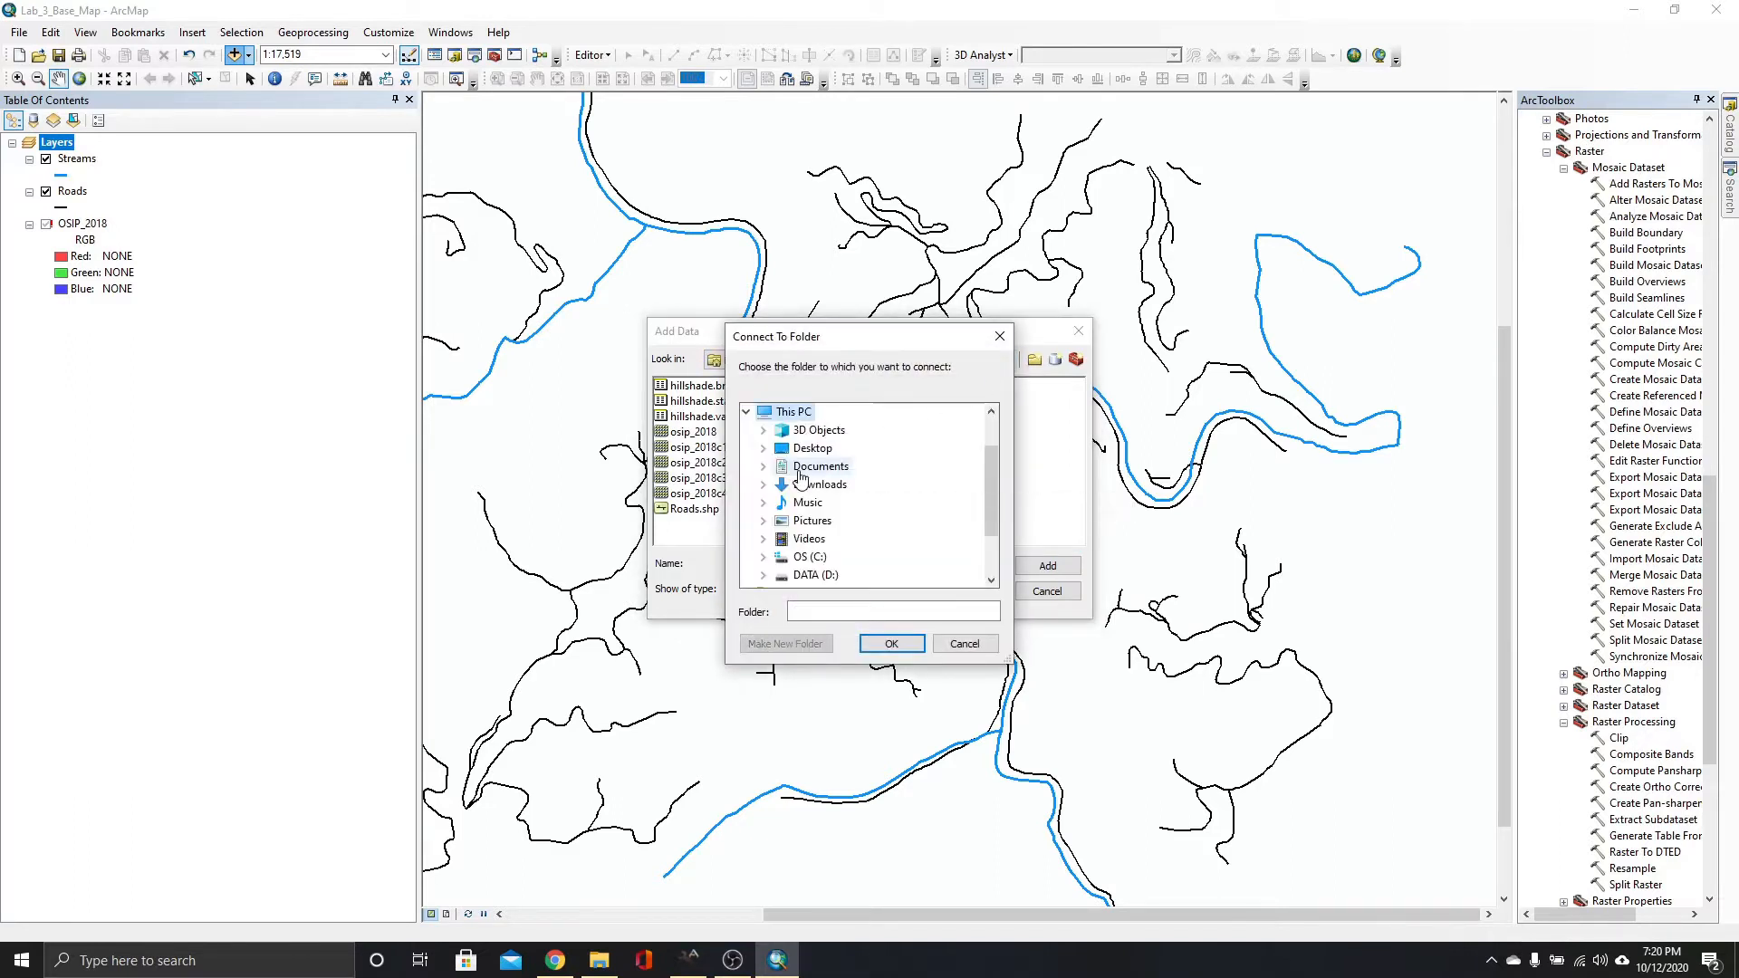
double_click(818, 558)
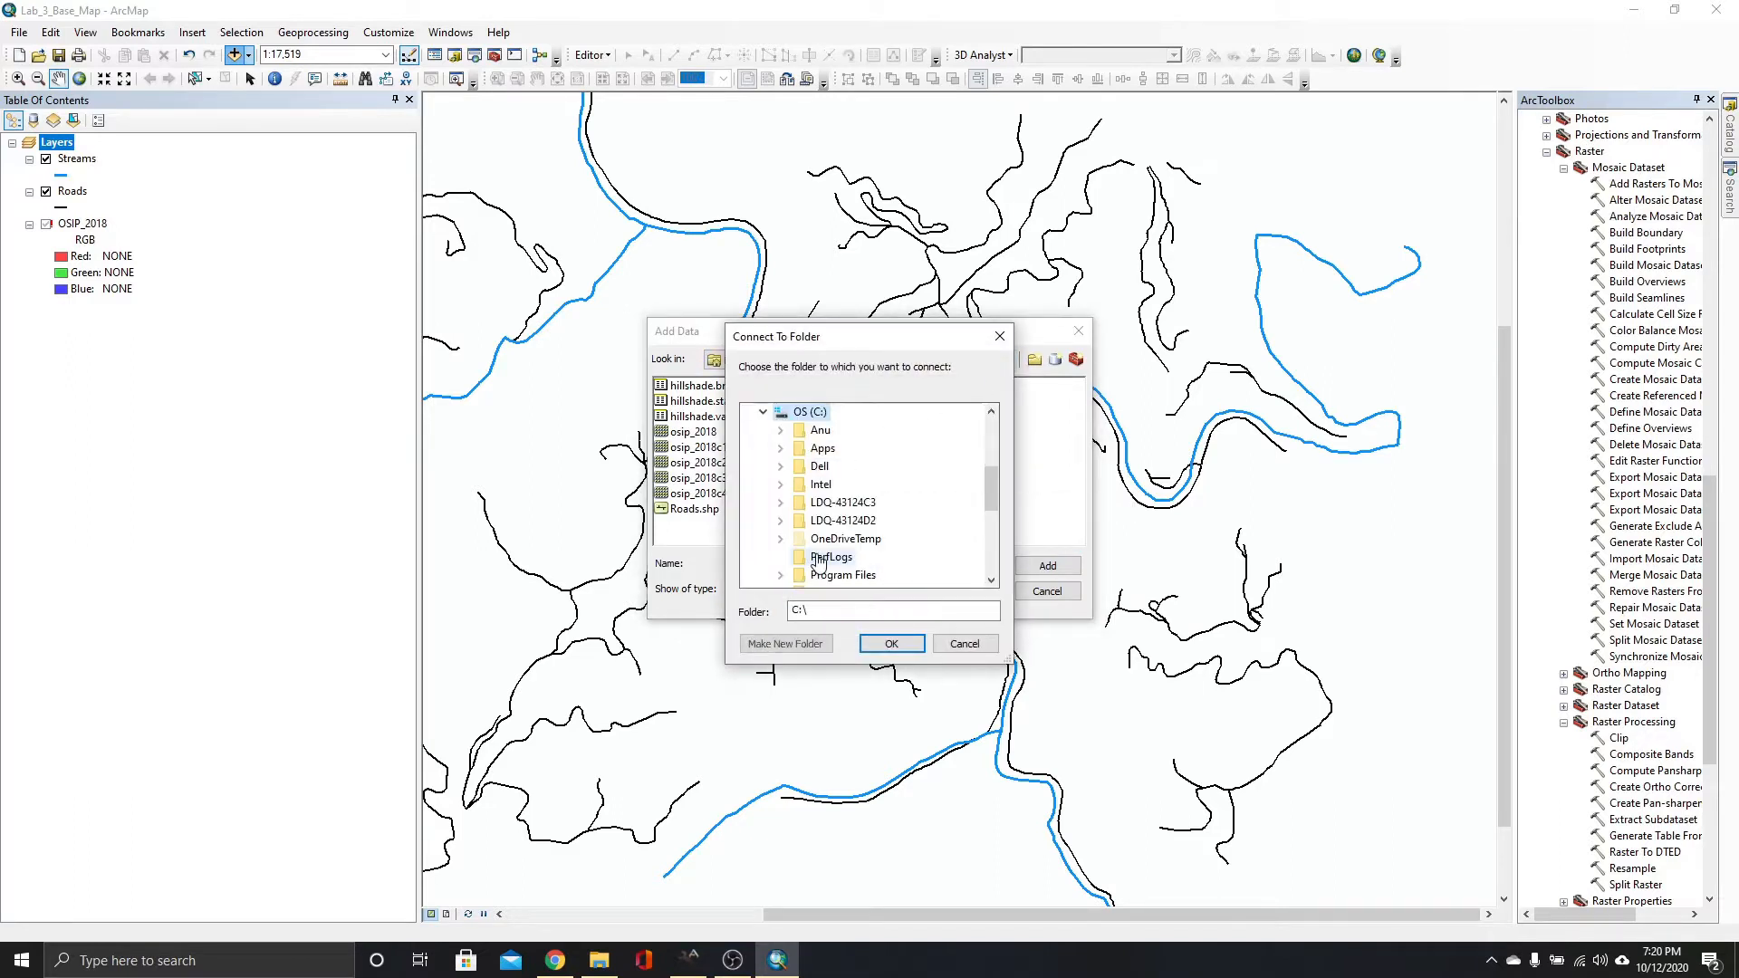
click(892, 644)
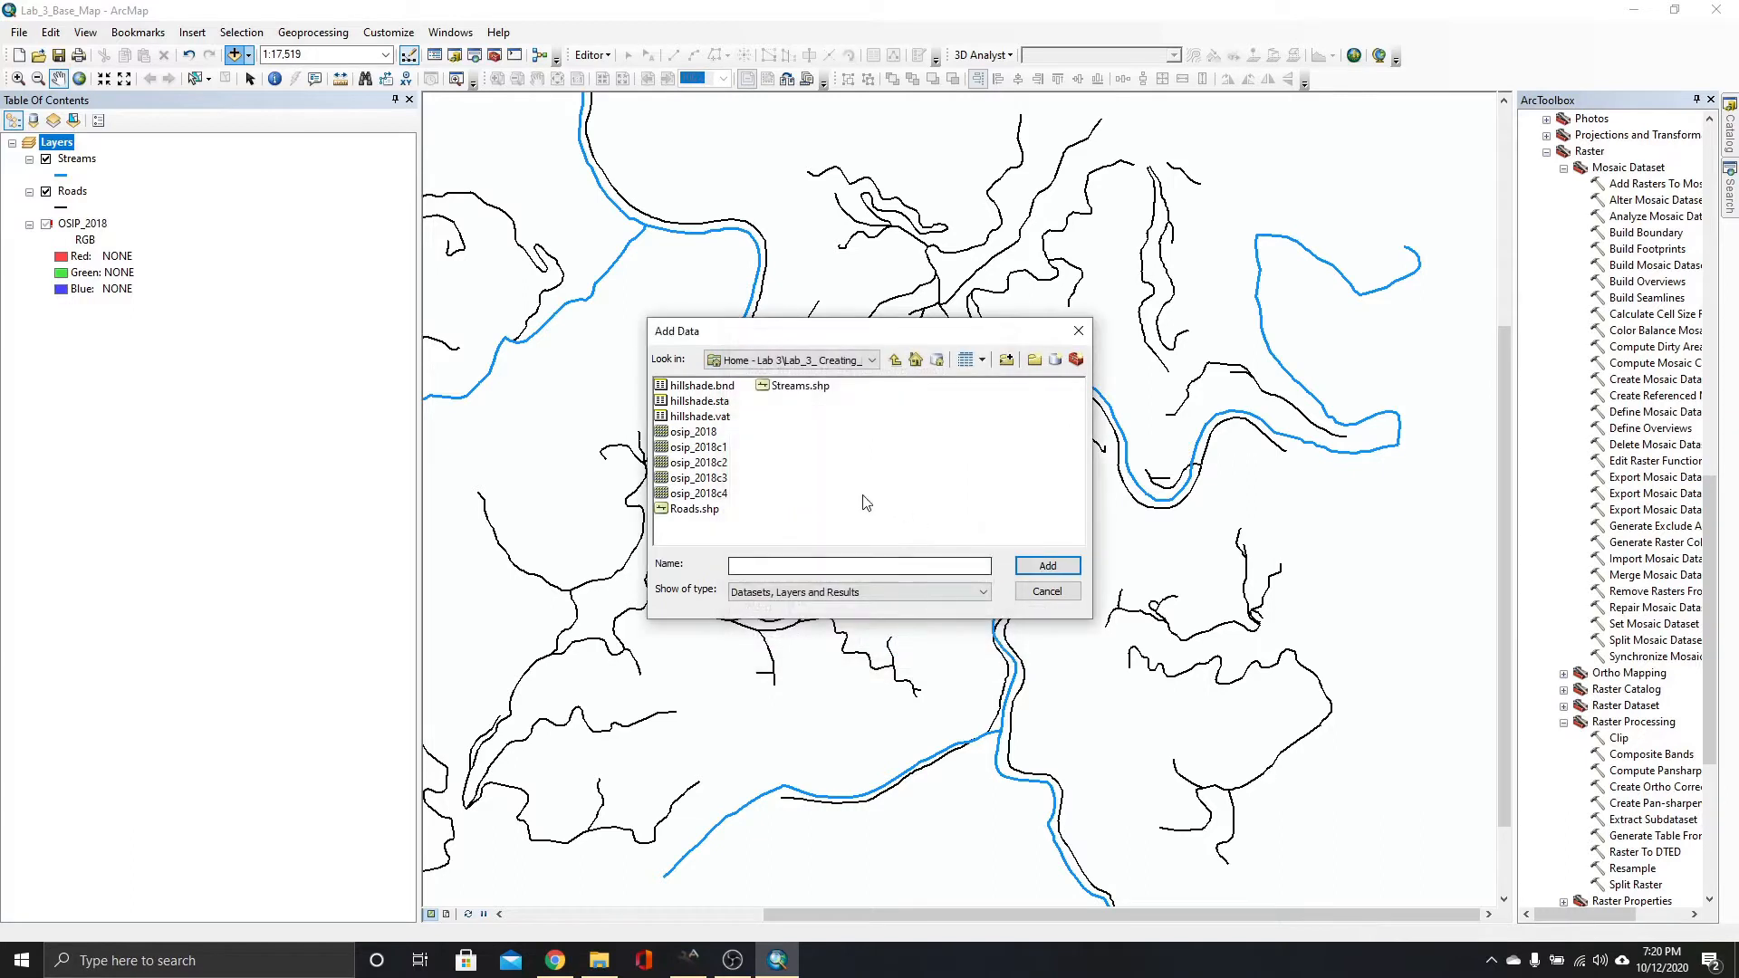
Add the hillshade raster from C:\Temp to the map and build pyramids with the default settings.
click(873, 360)
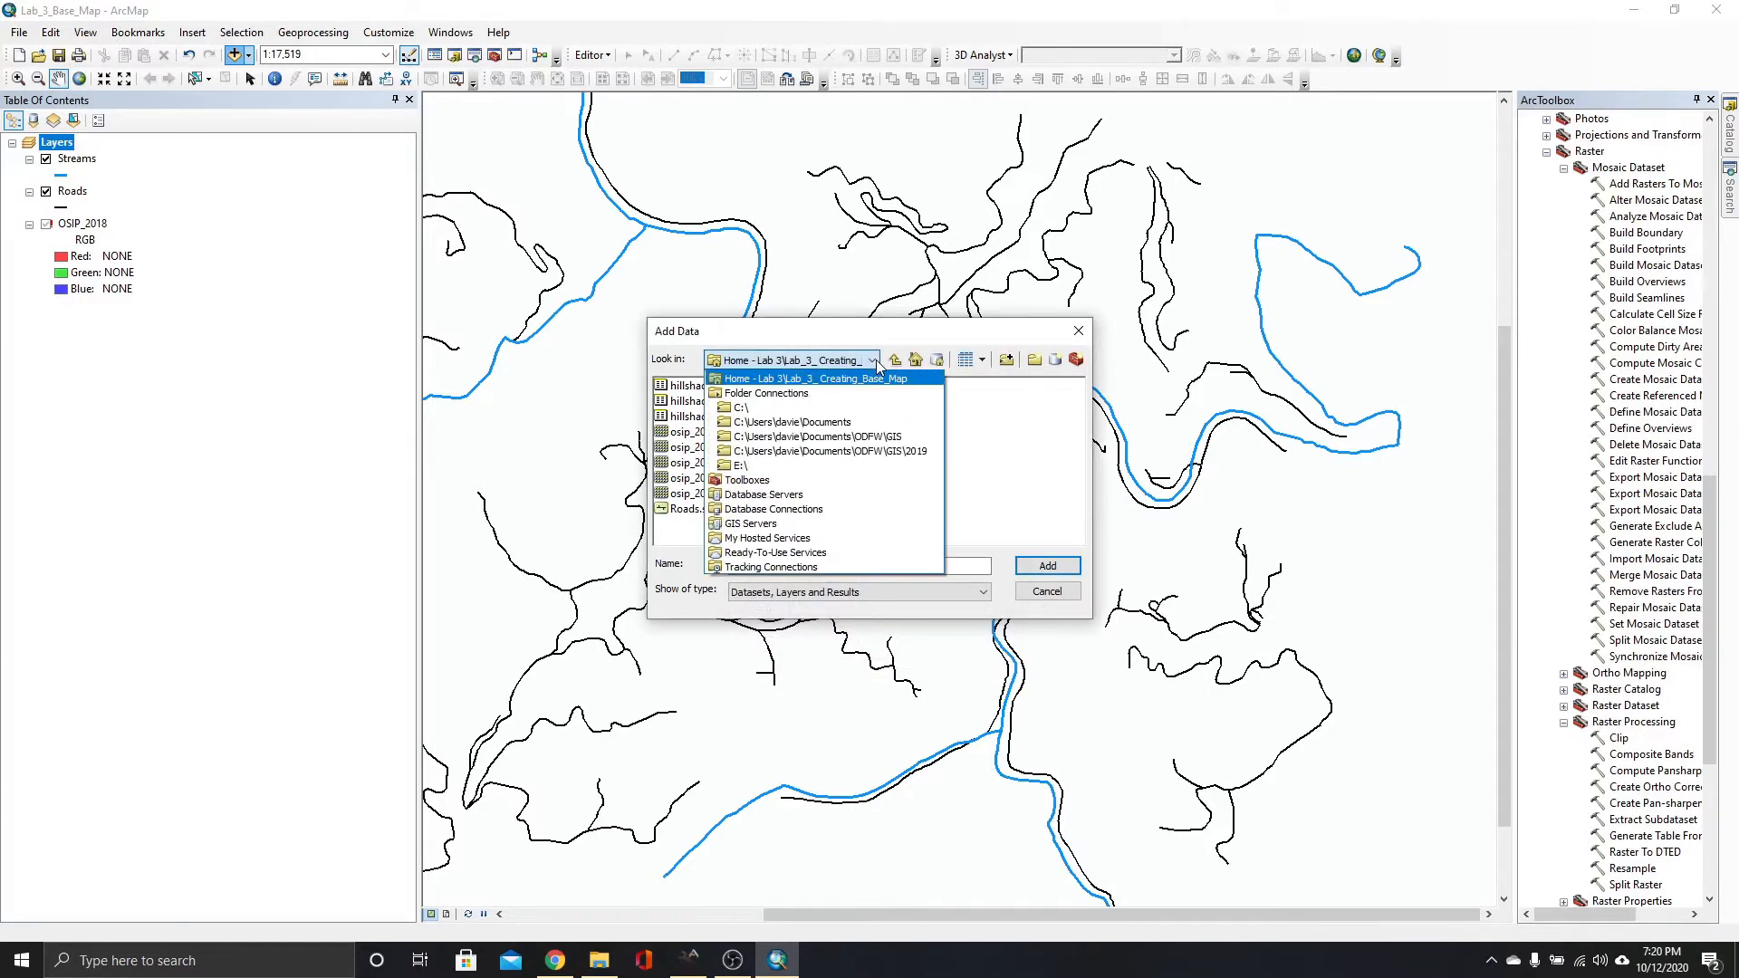
click(749, 410)
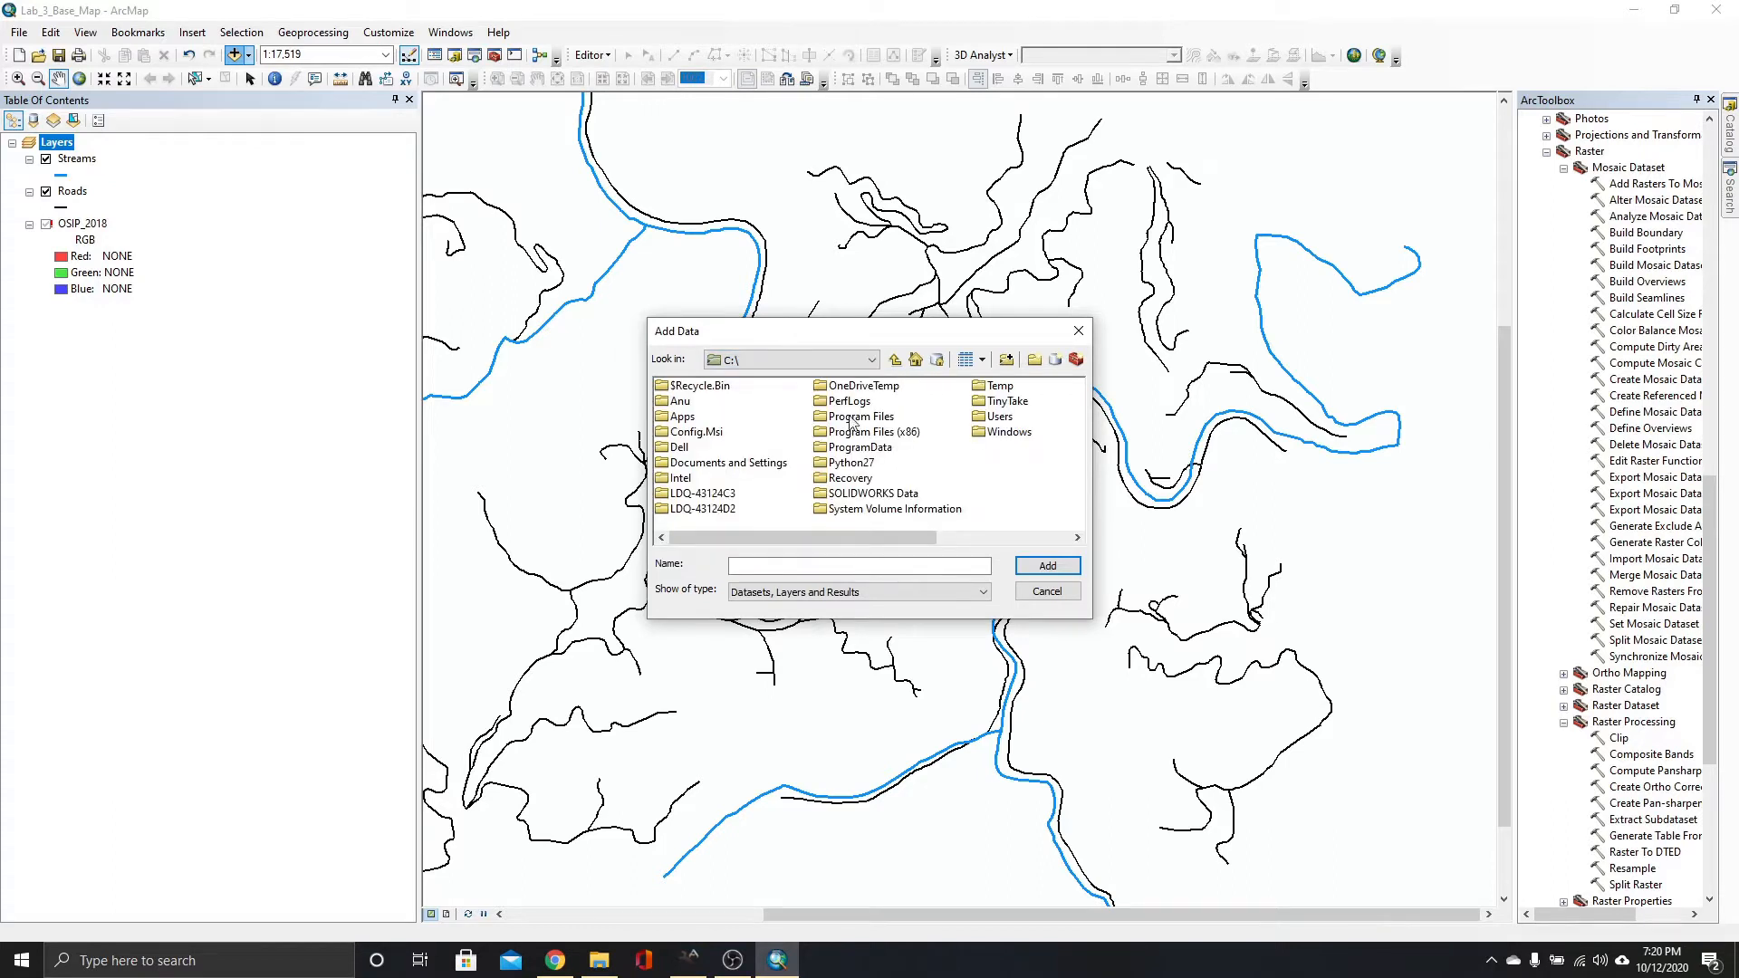
double_click(991, 388)
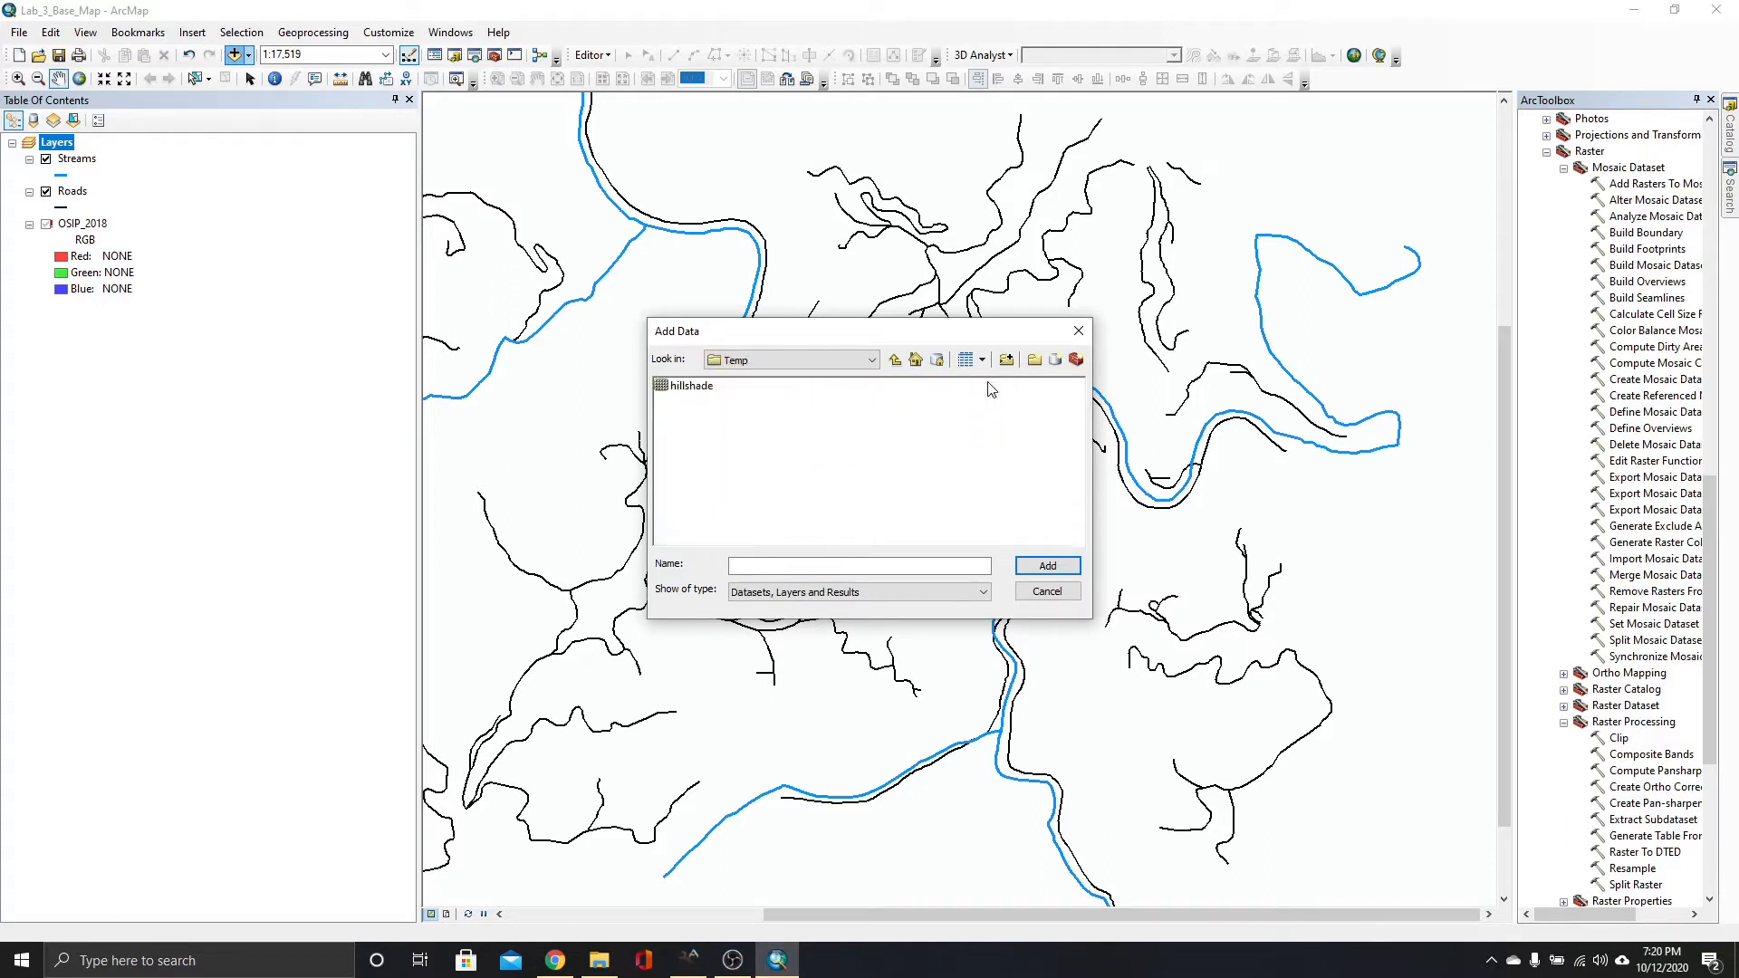
click(703, 391)
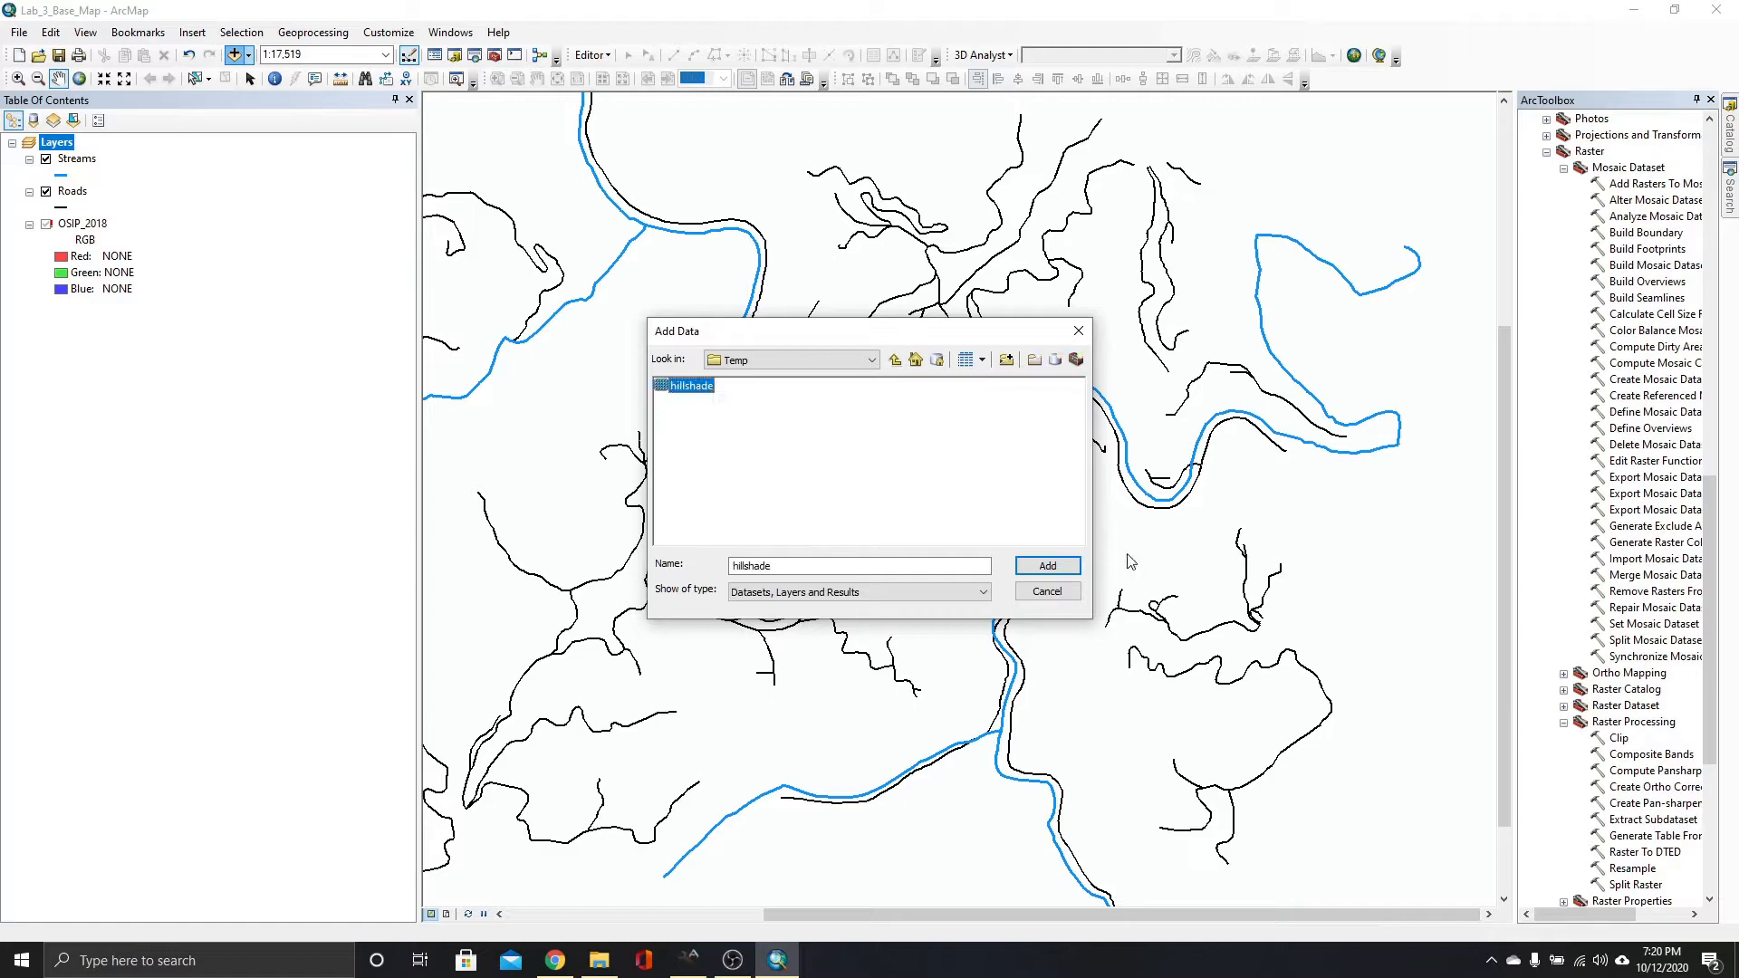
click(1047, 566)
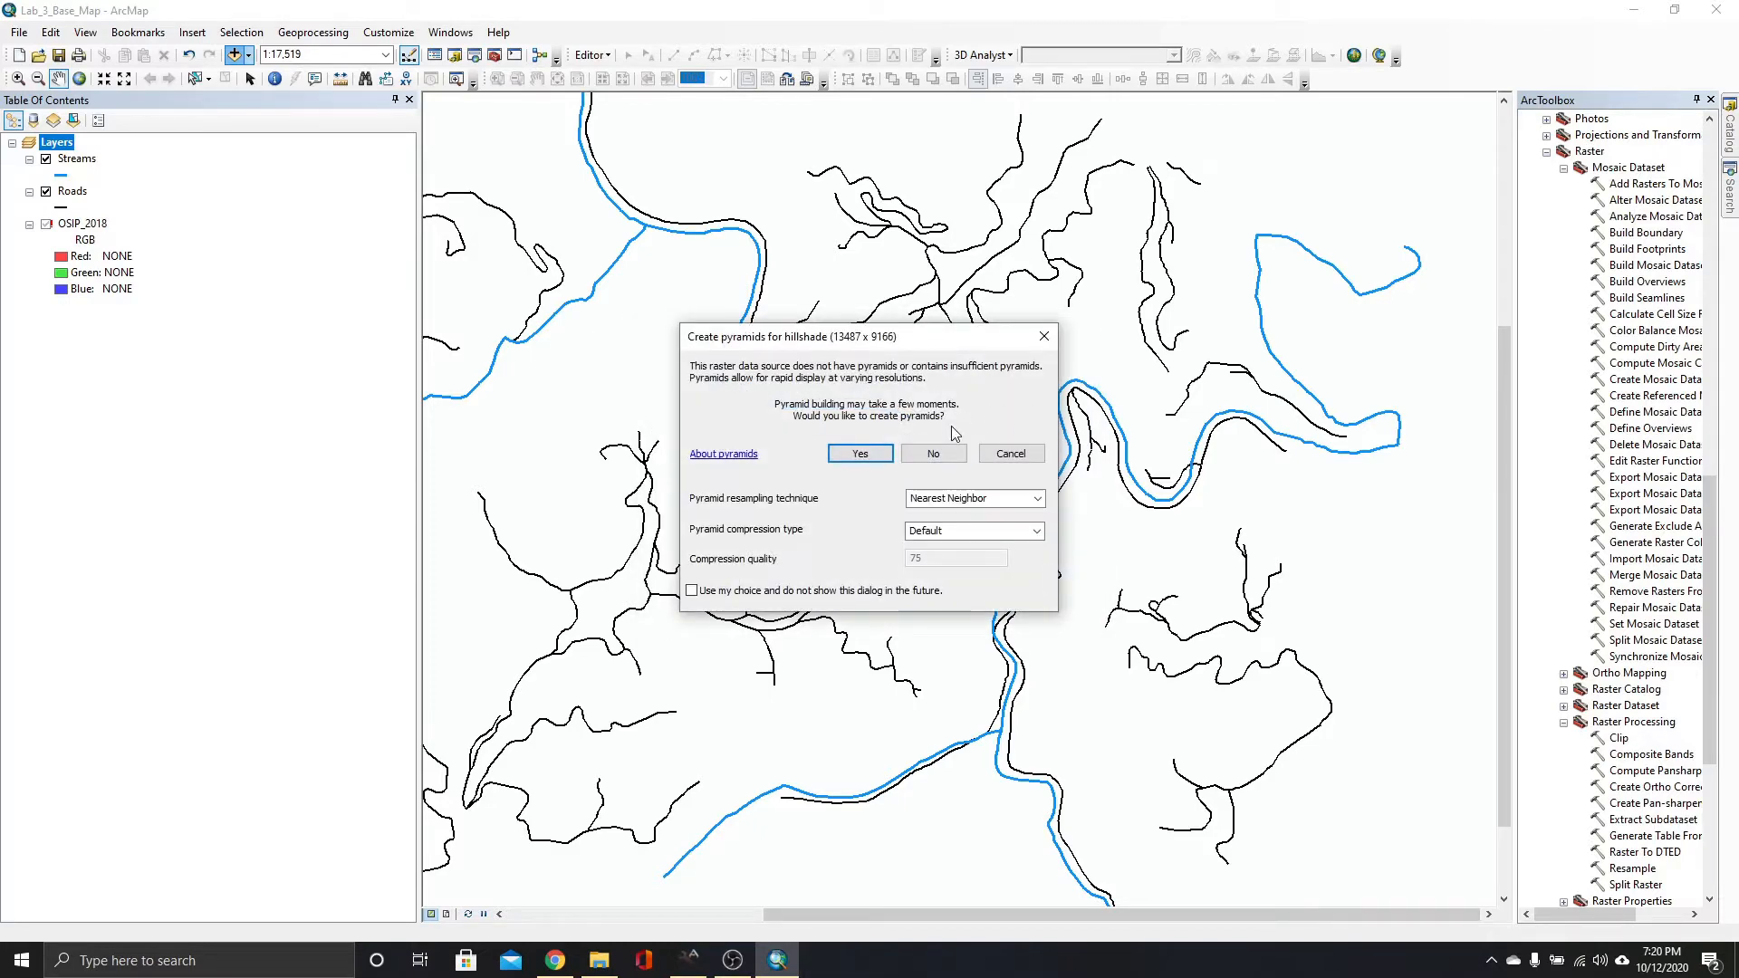
click(854, 459)
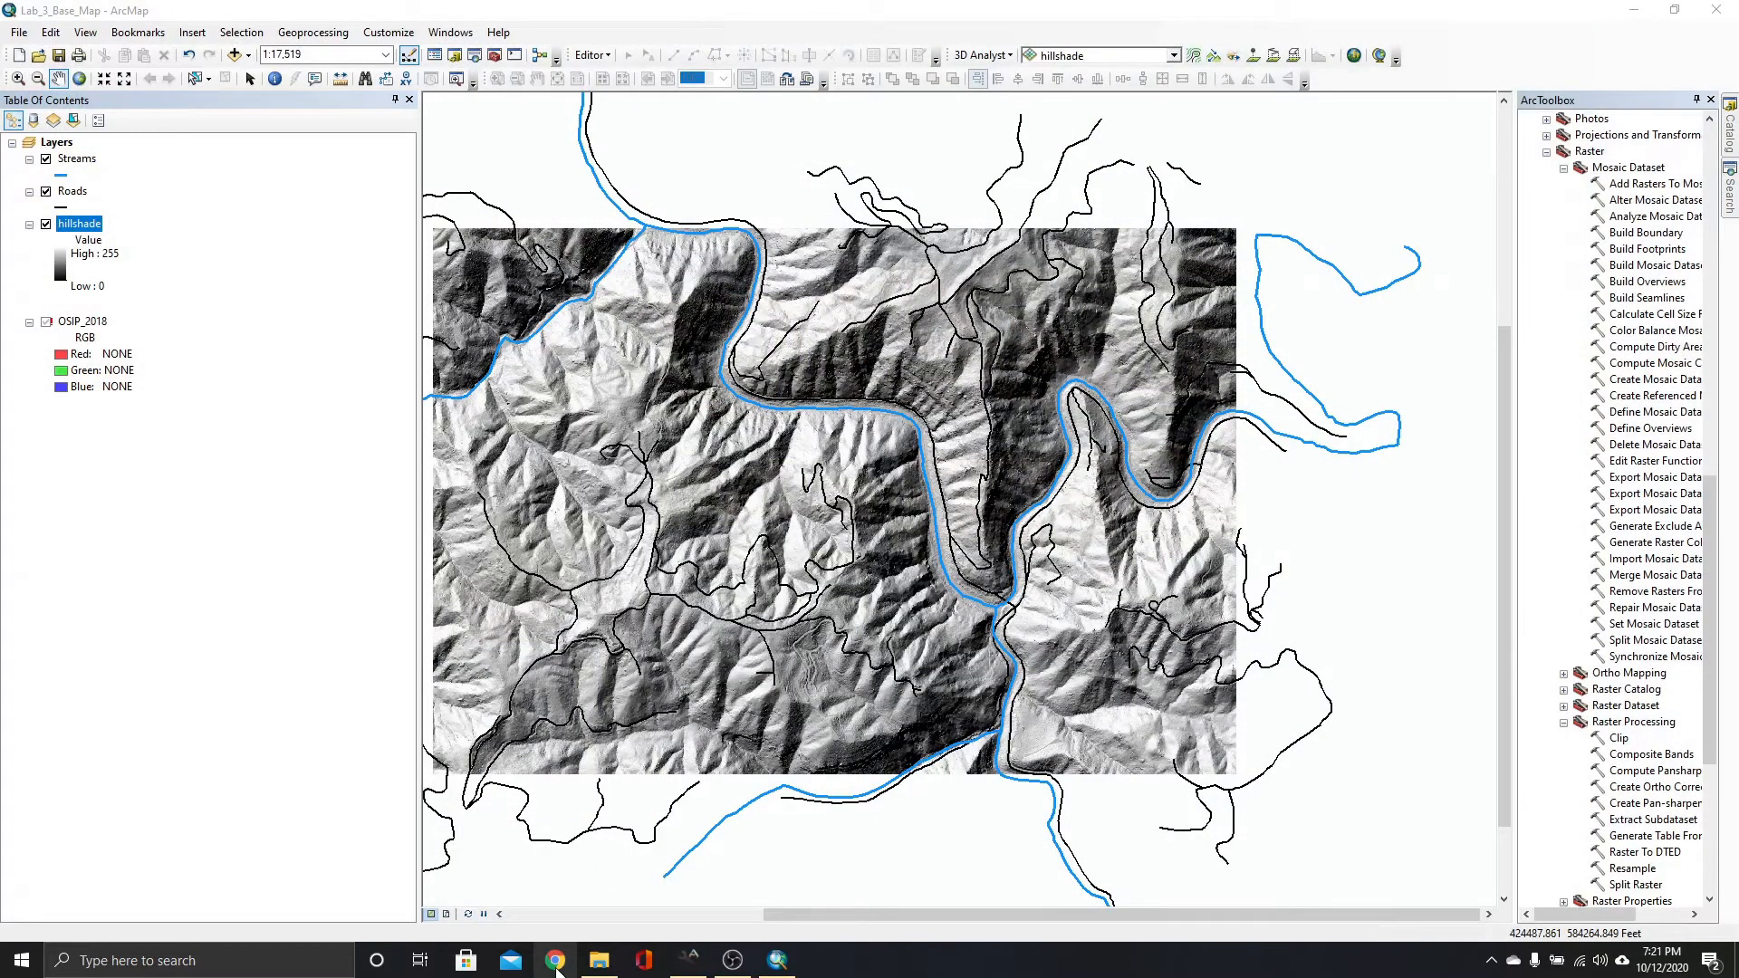
Switch to Chrome and open the Oregon Spatial Data Library at spatialdata.oregonexplorer.info/geoportal.
click(555, 961)
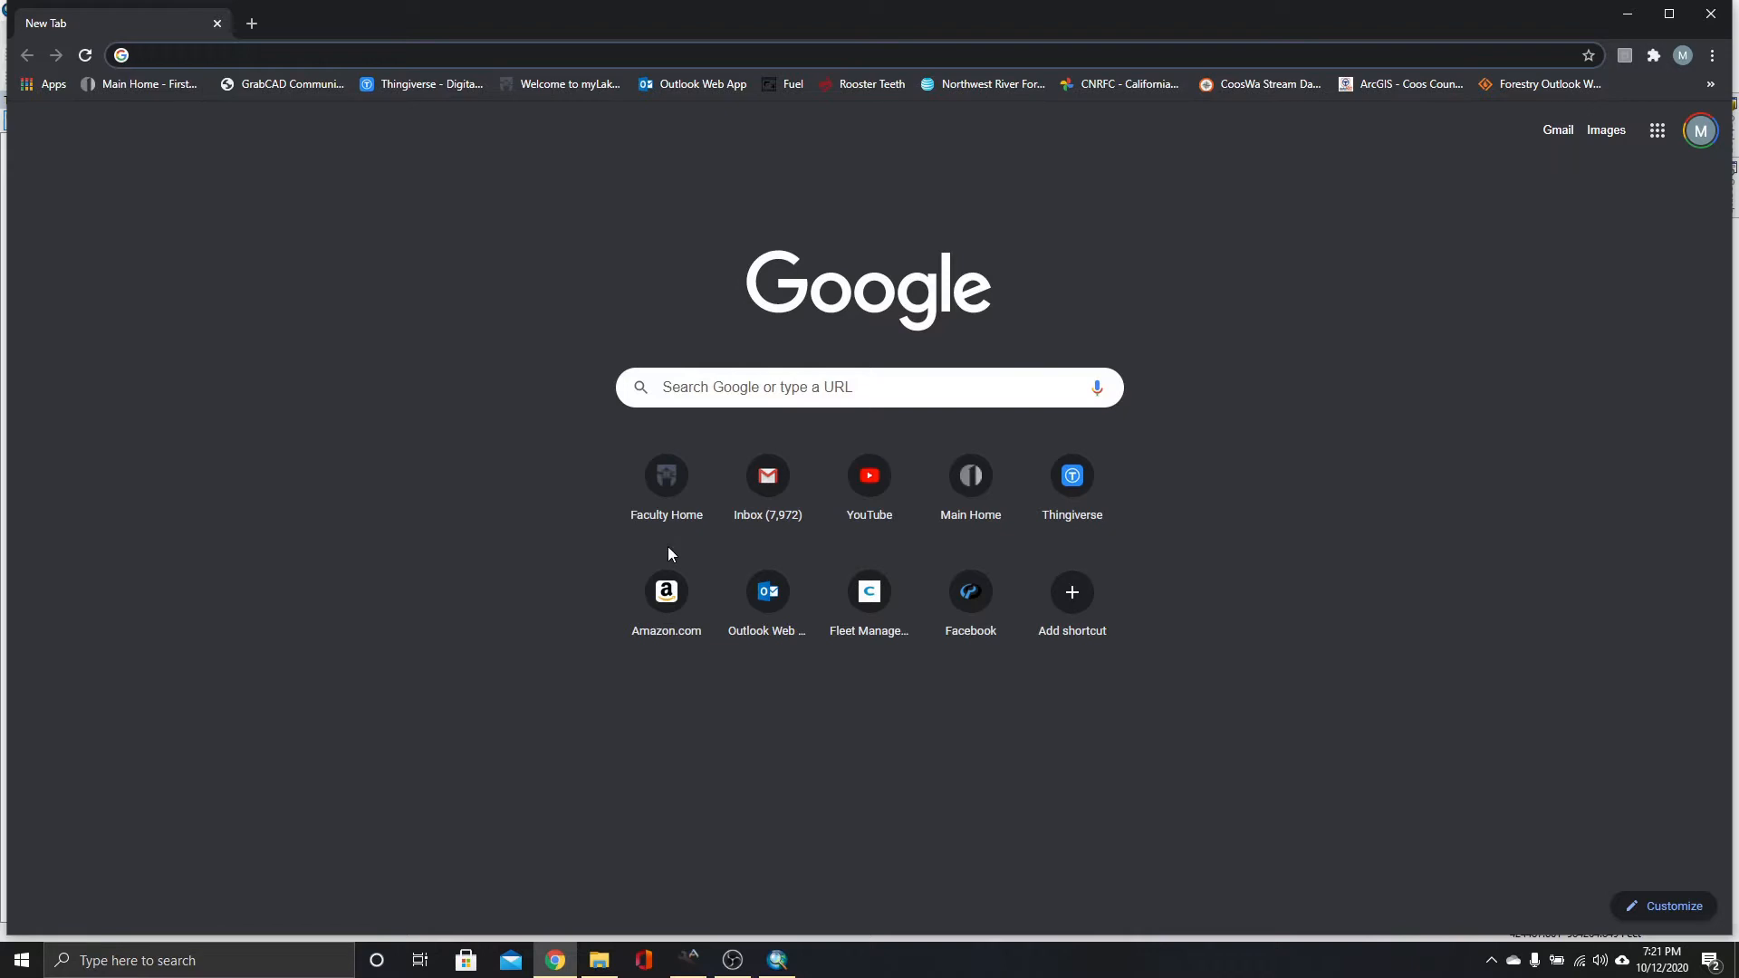
click(169, 52)
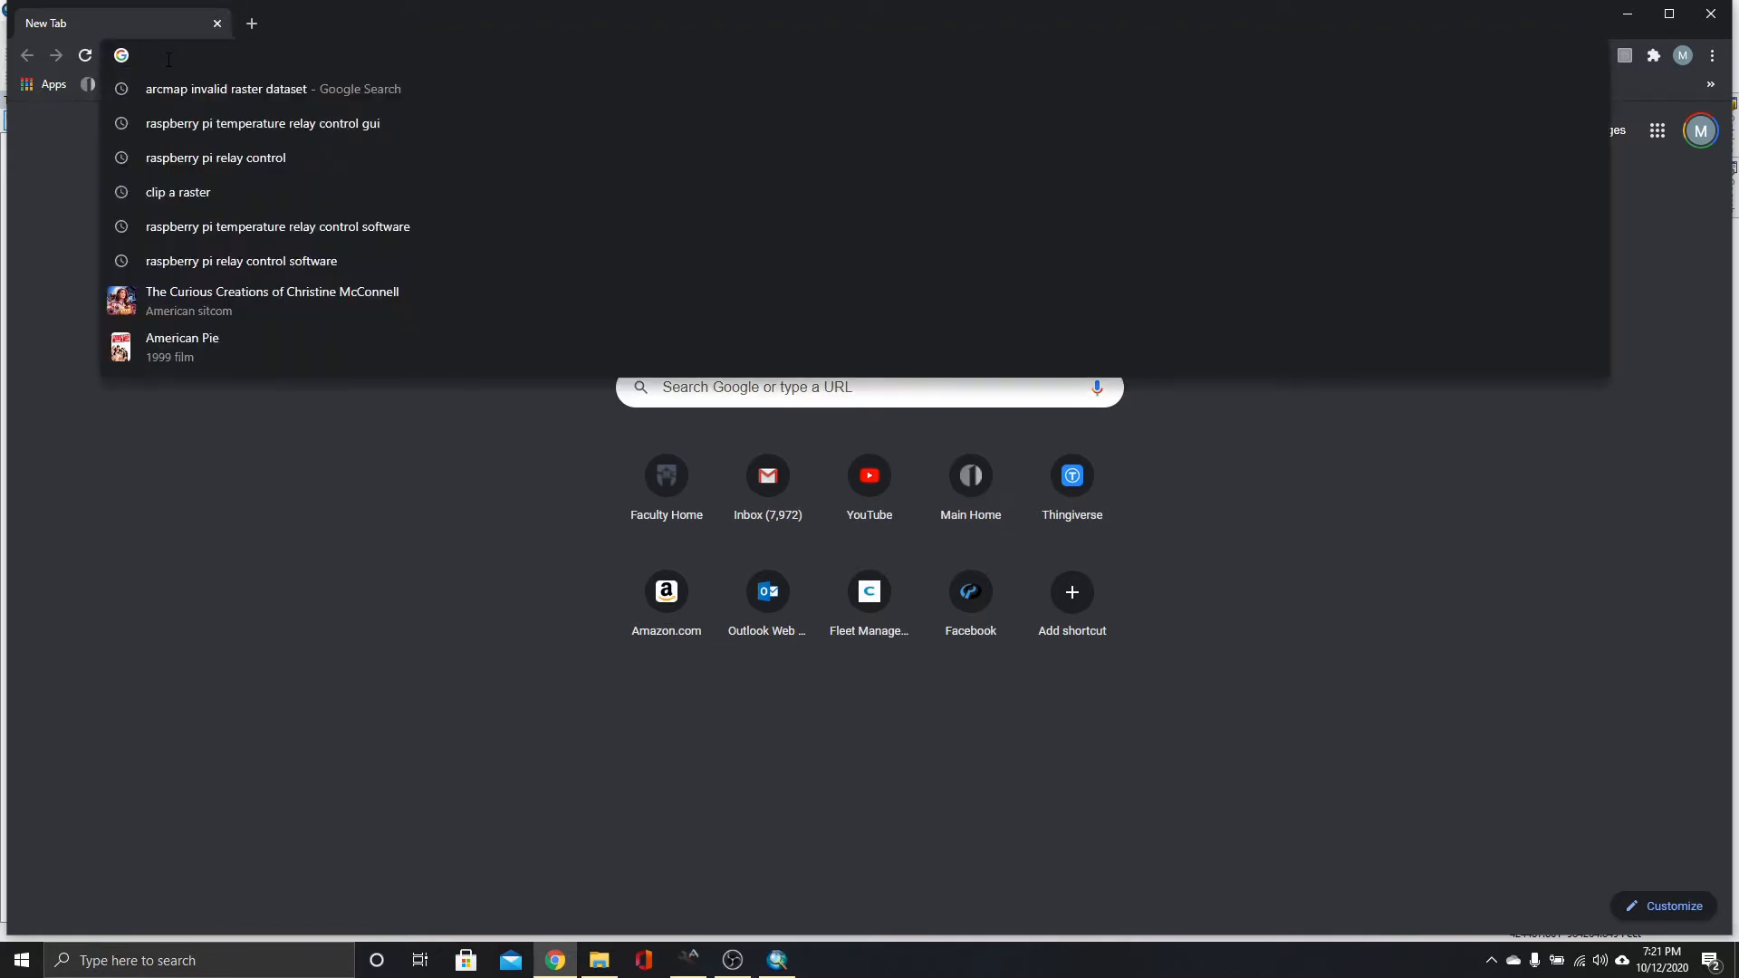
text(oregon)
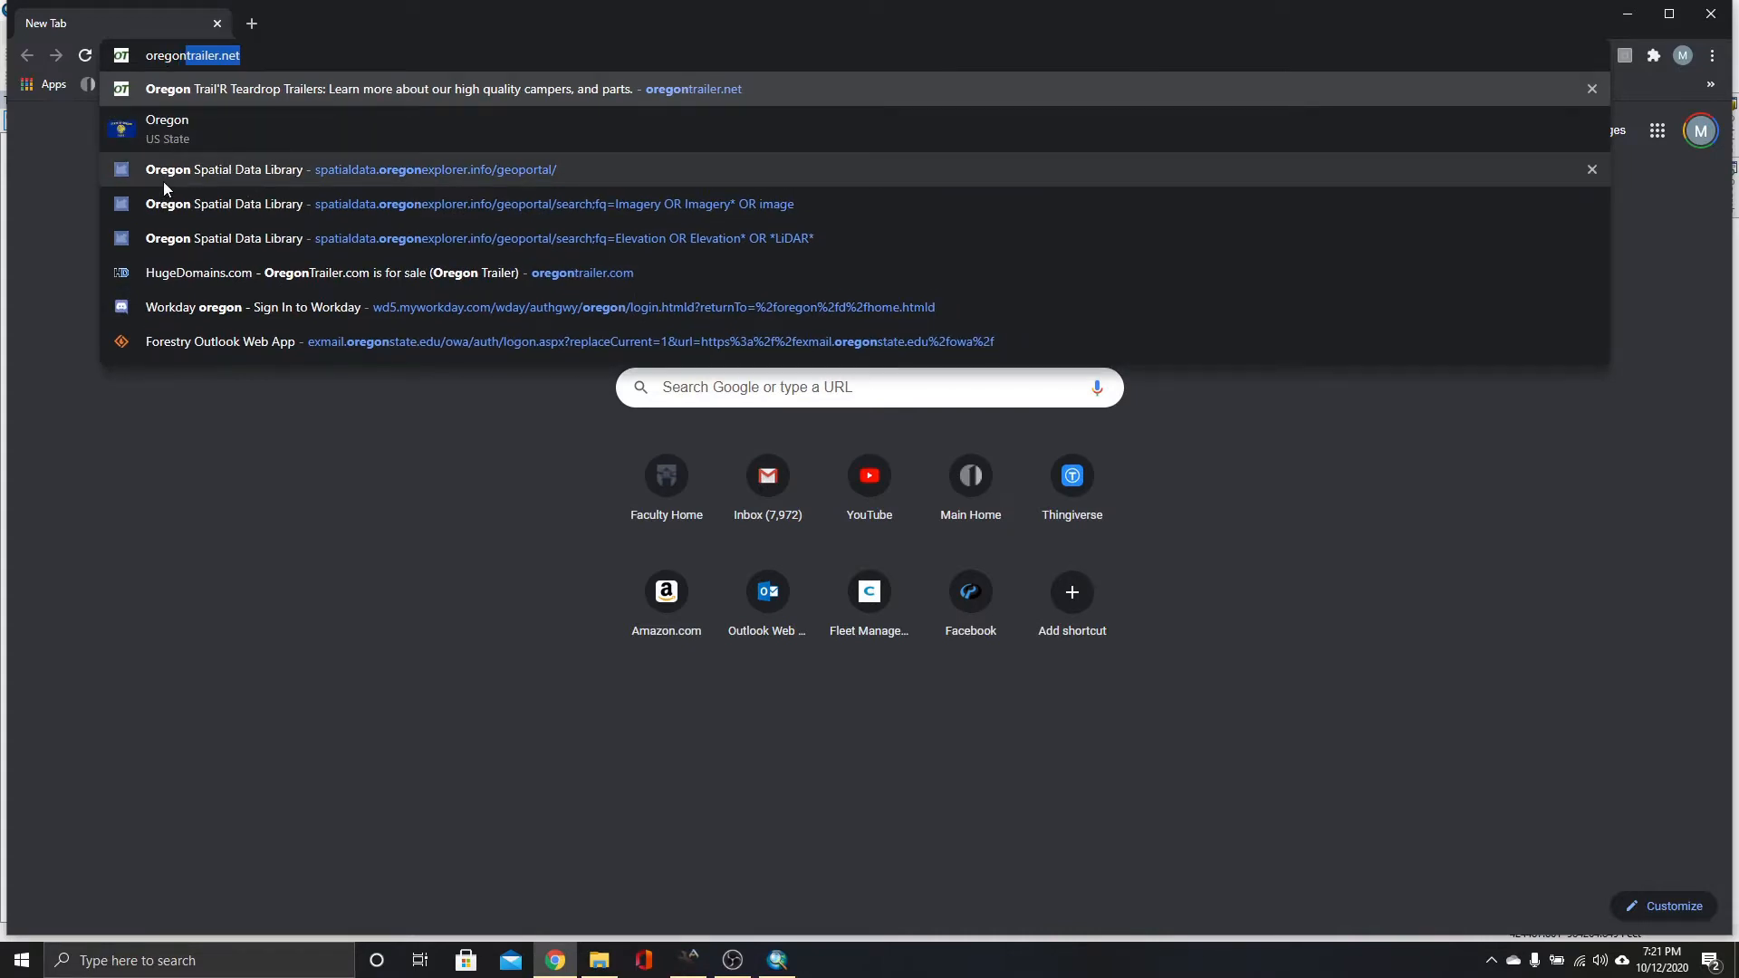
click(248, 170)
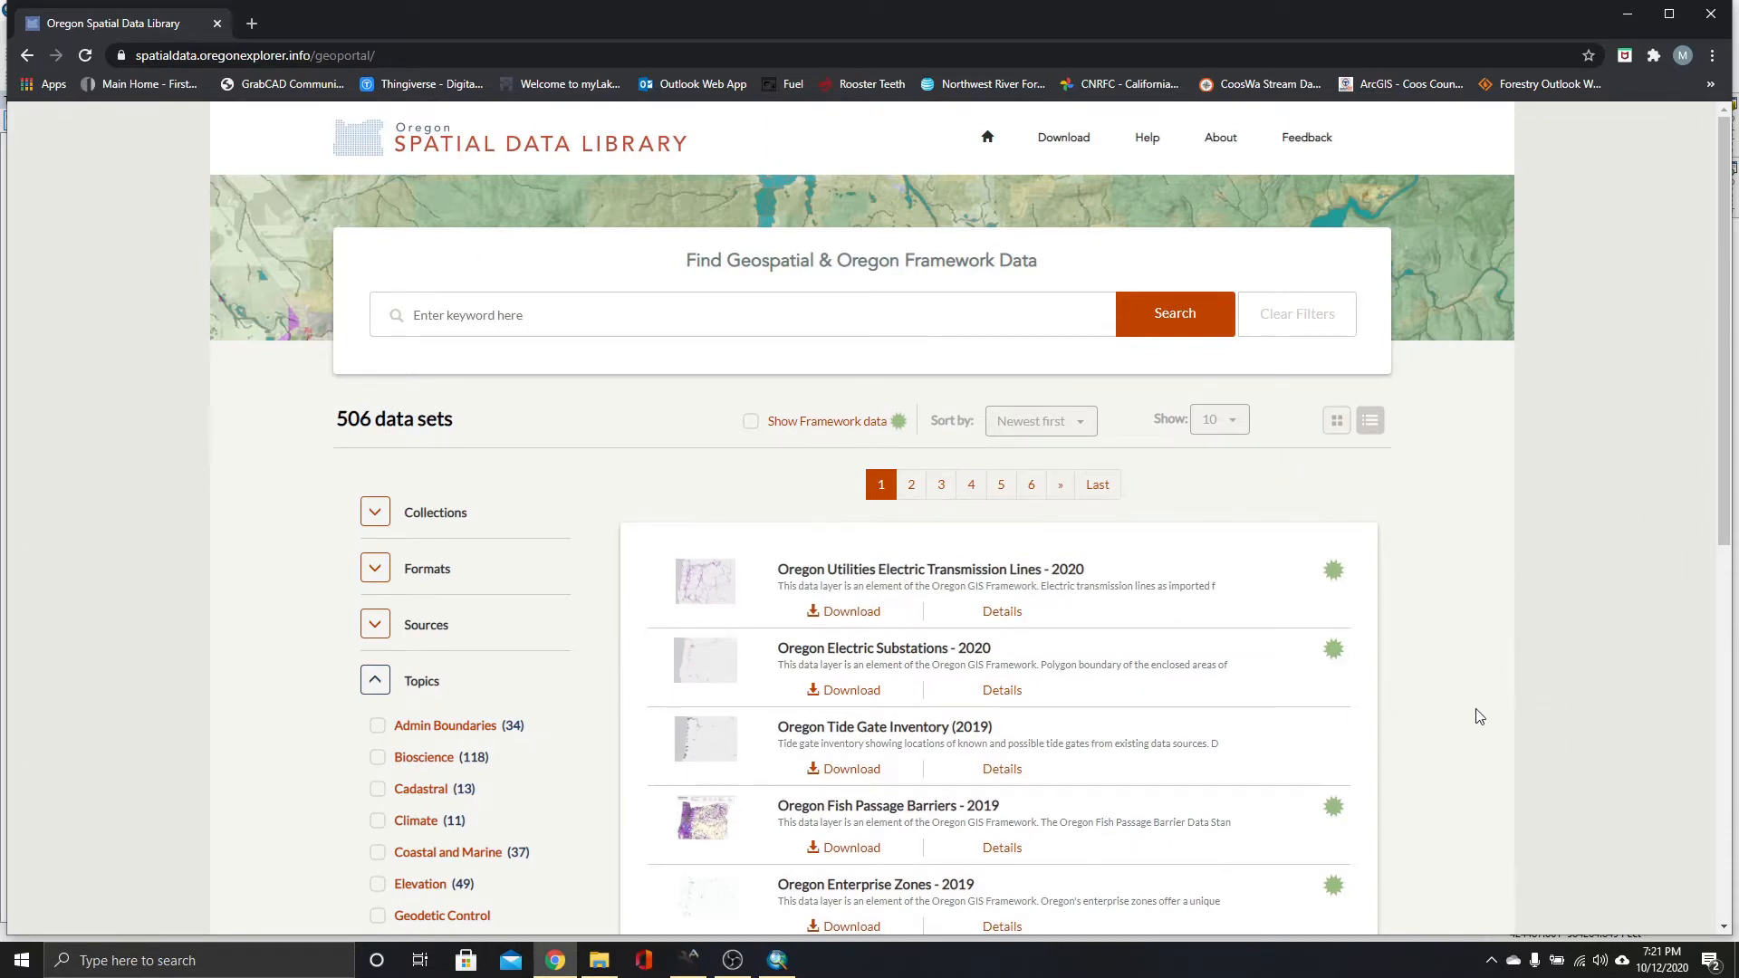
Filter the data sets by the Imagery topic.
scroll(1242, 634, down, 3)
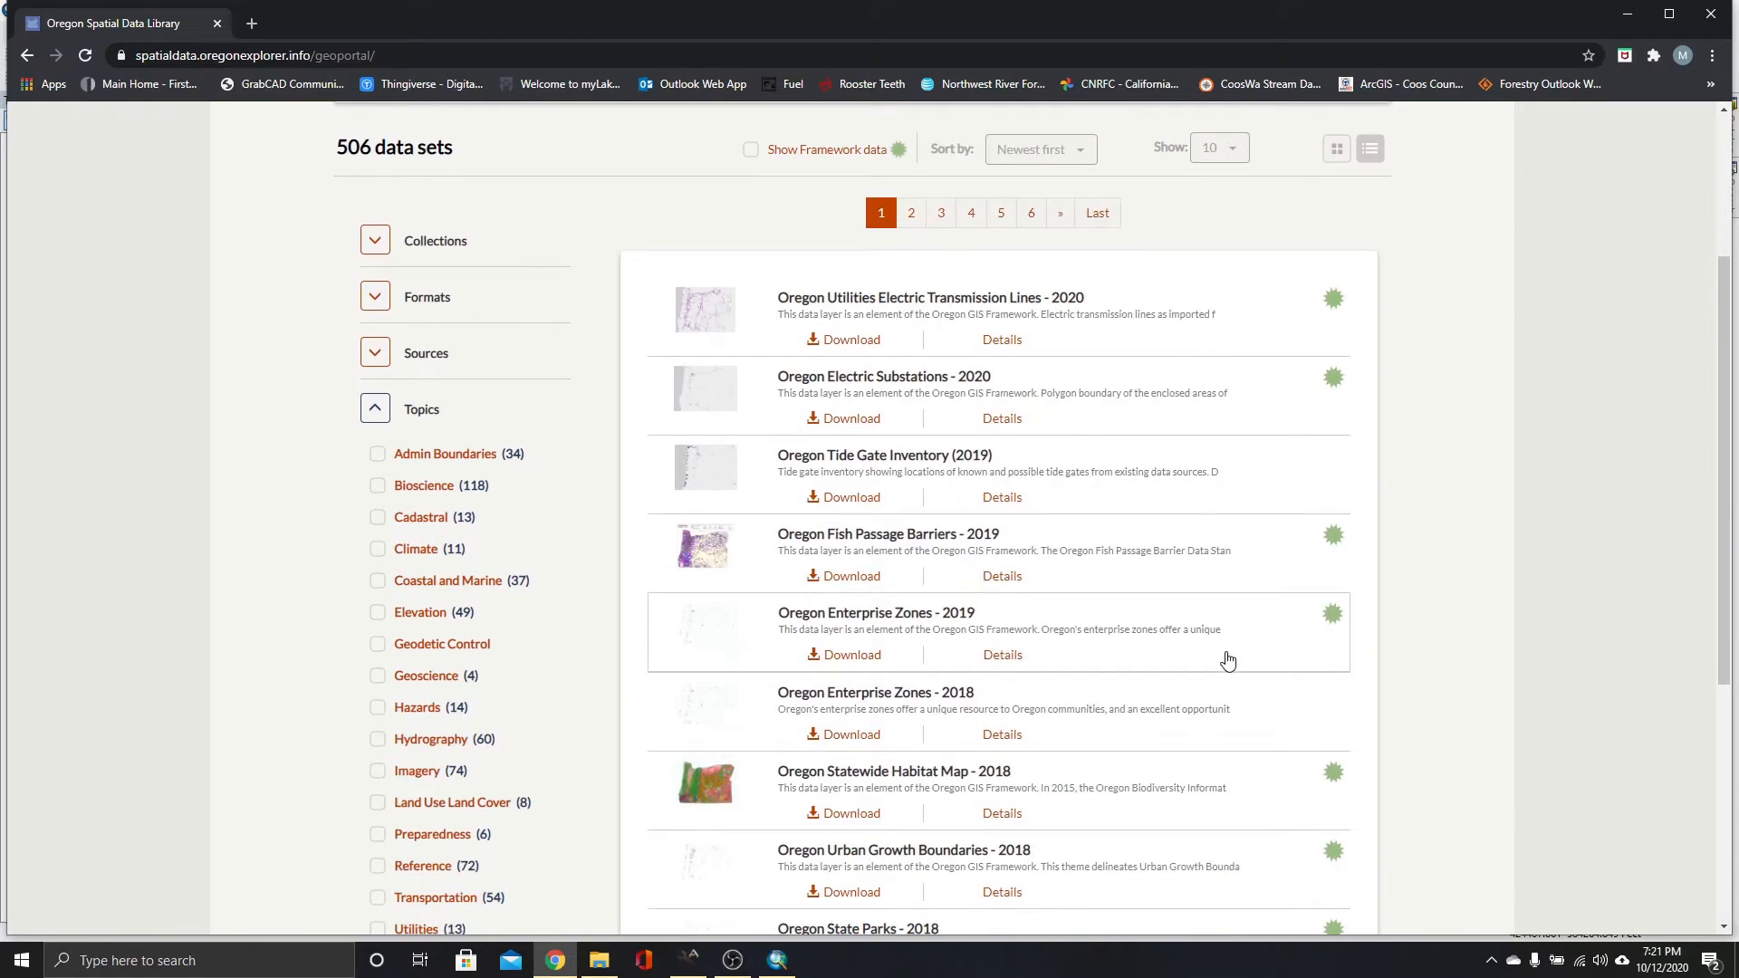
scroll(1228, 660, down, 1)
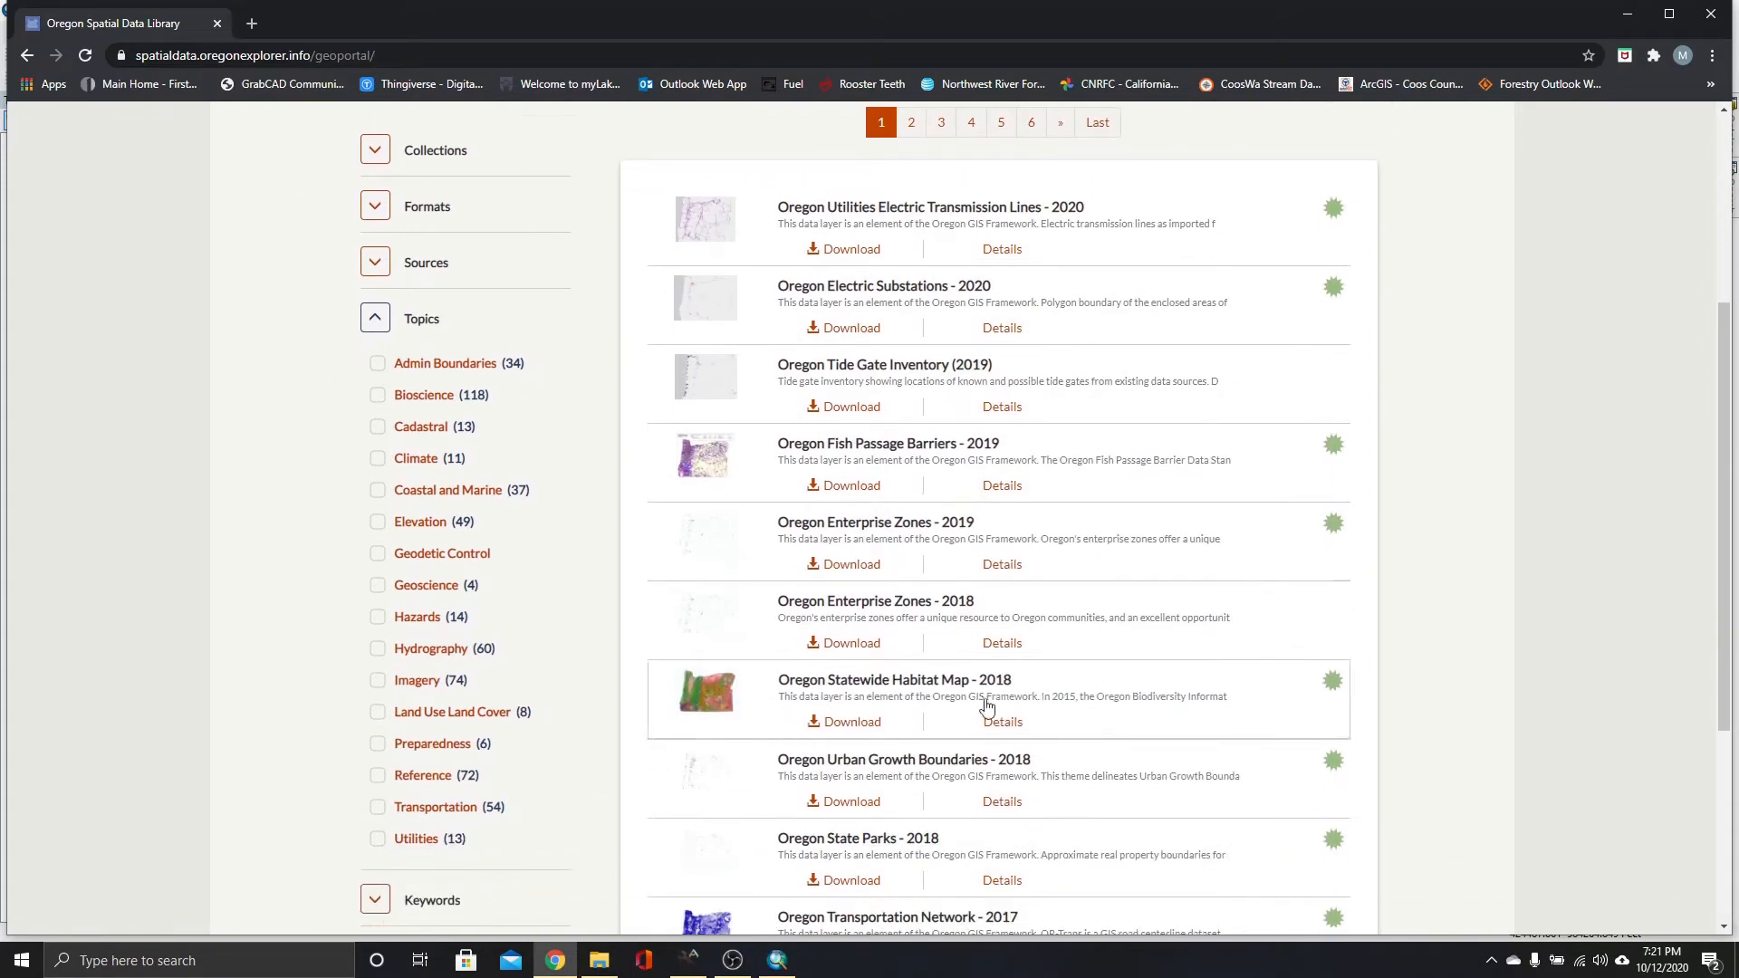
click(377, 685)
Go to page 3 of the imagery data sets and open the details of OSIP_2018/OSIP_2018_SL (WMS).
scroll(1374, 548, down, 2)
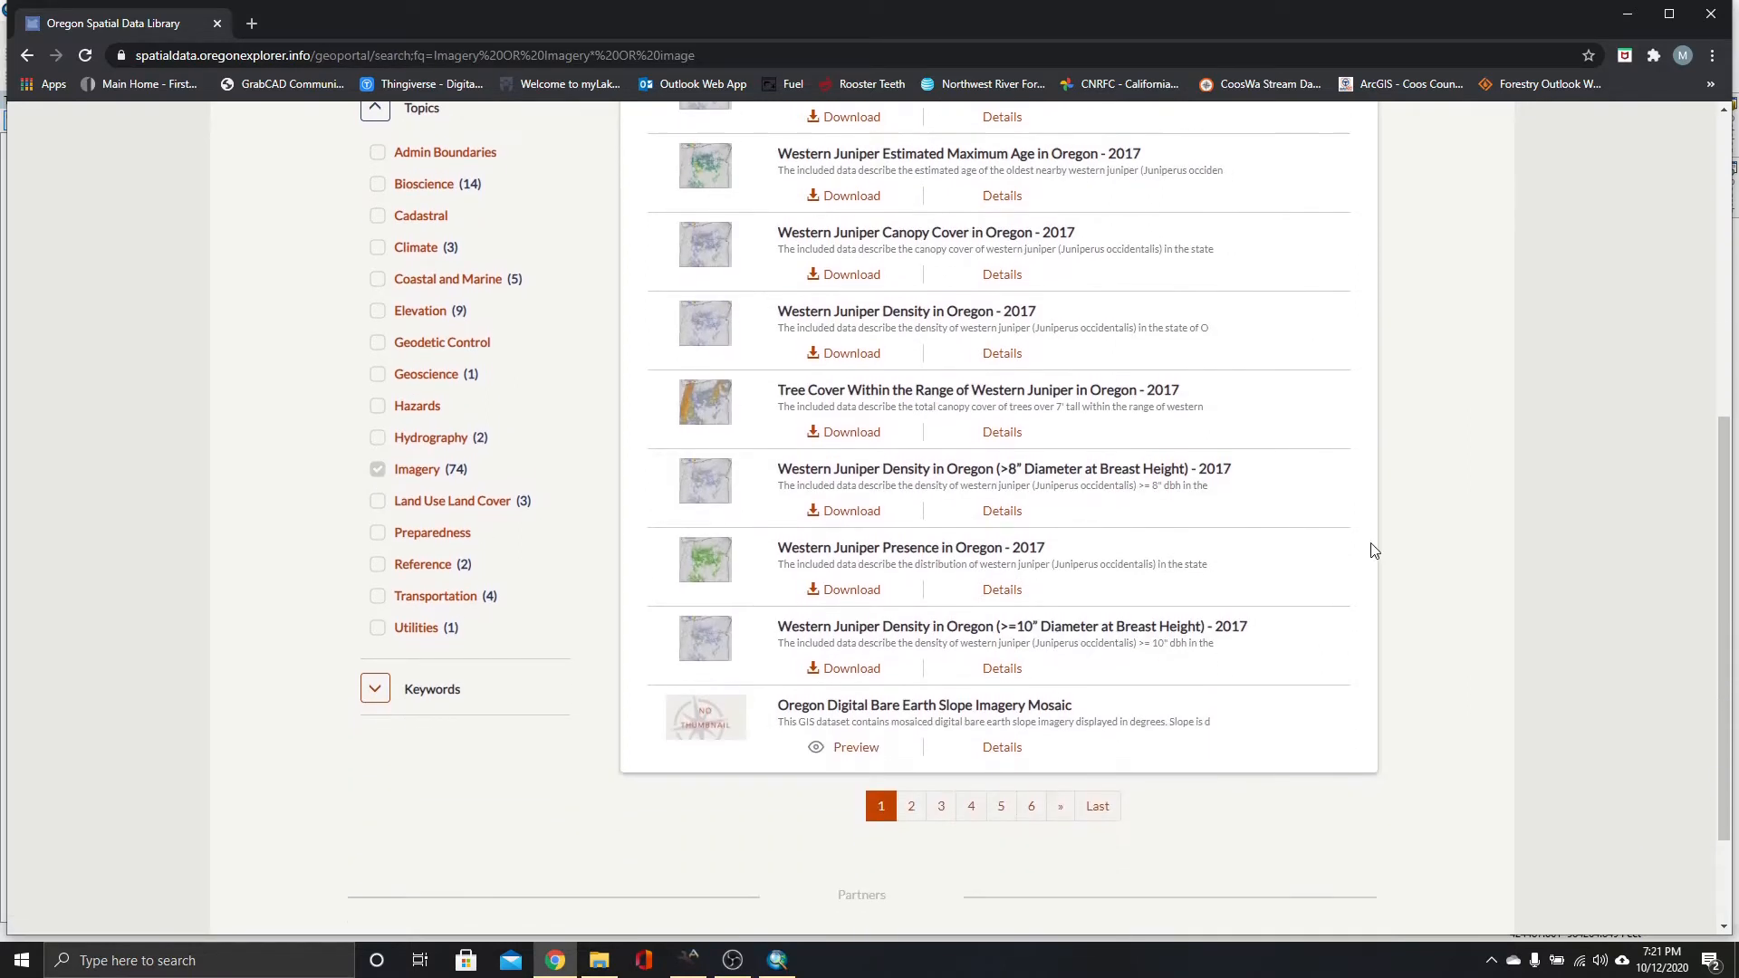
scroll(1374, 548, down, 2)
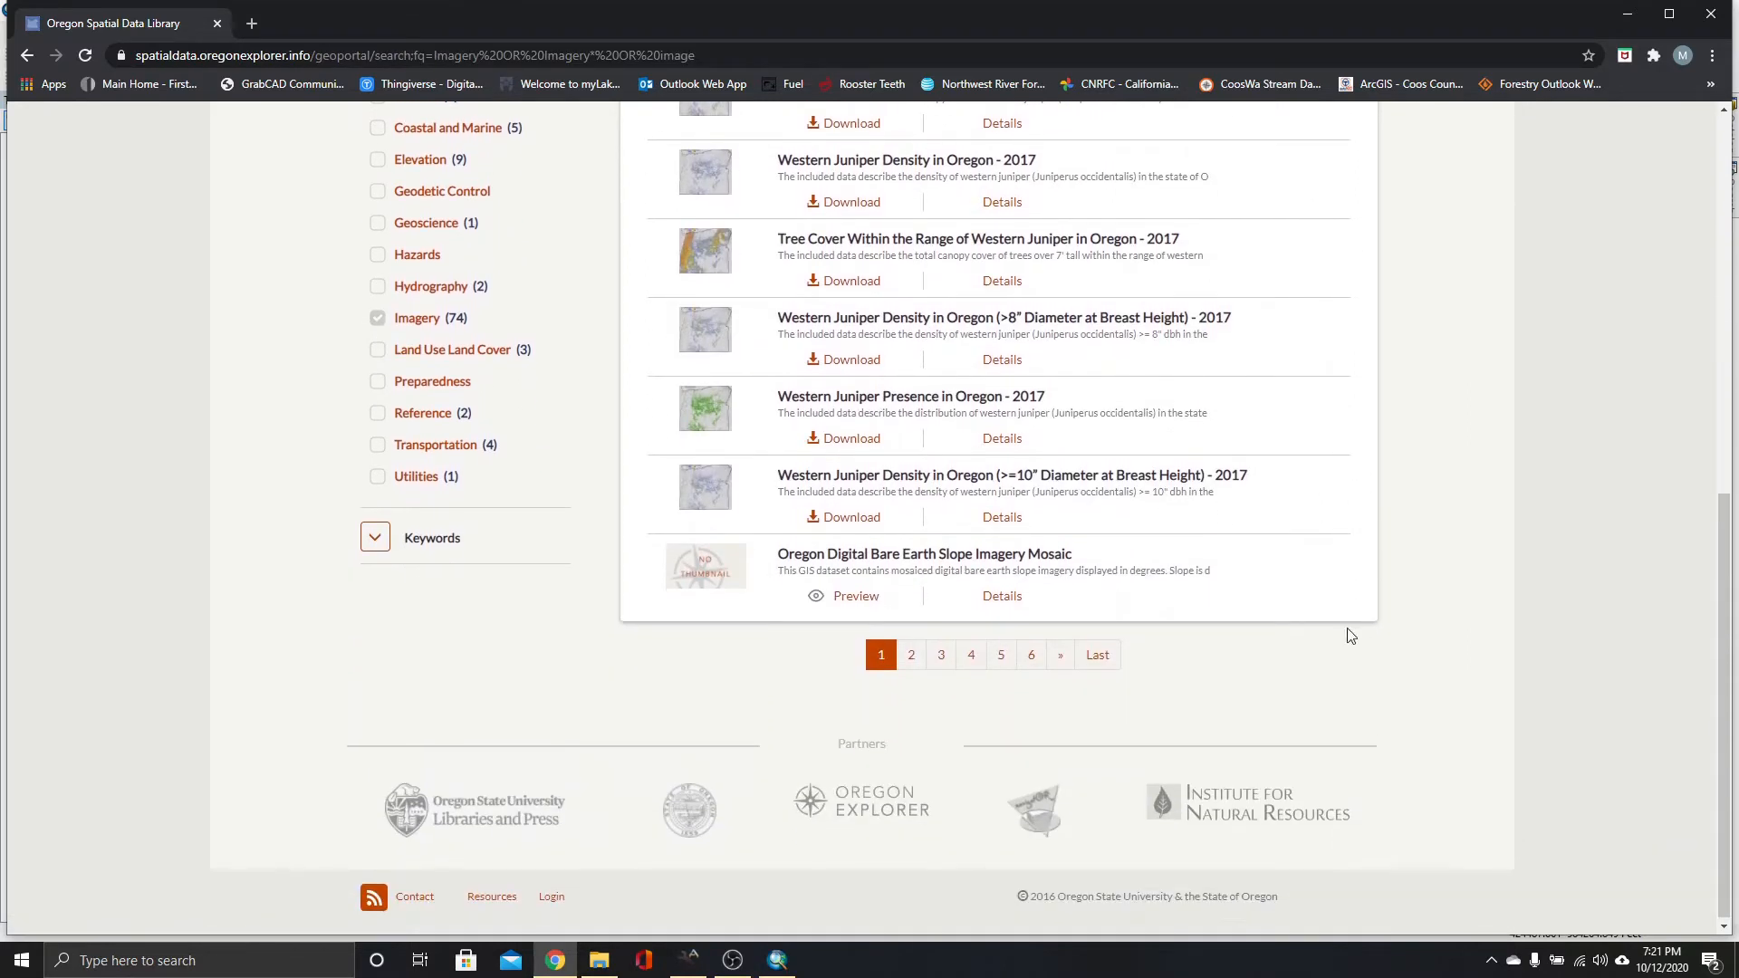
click(942, 655)
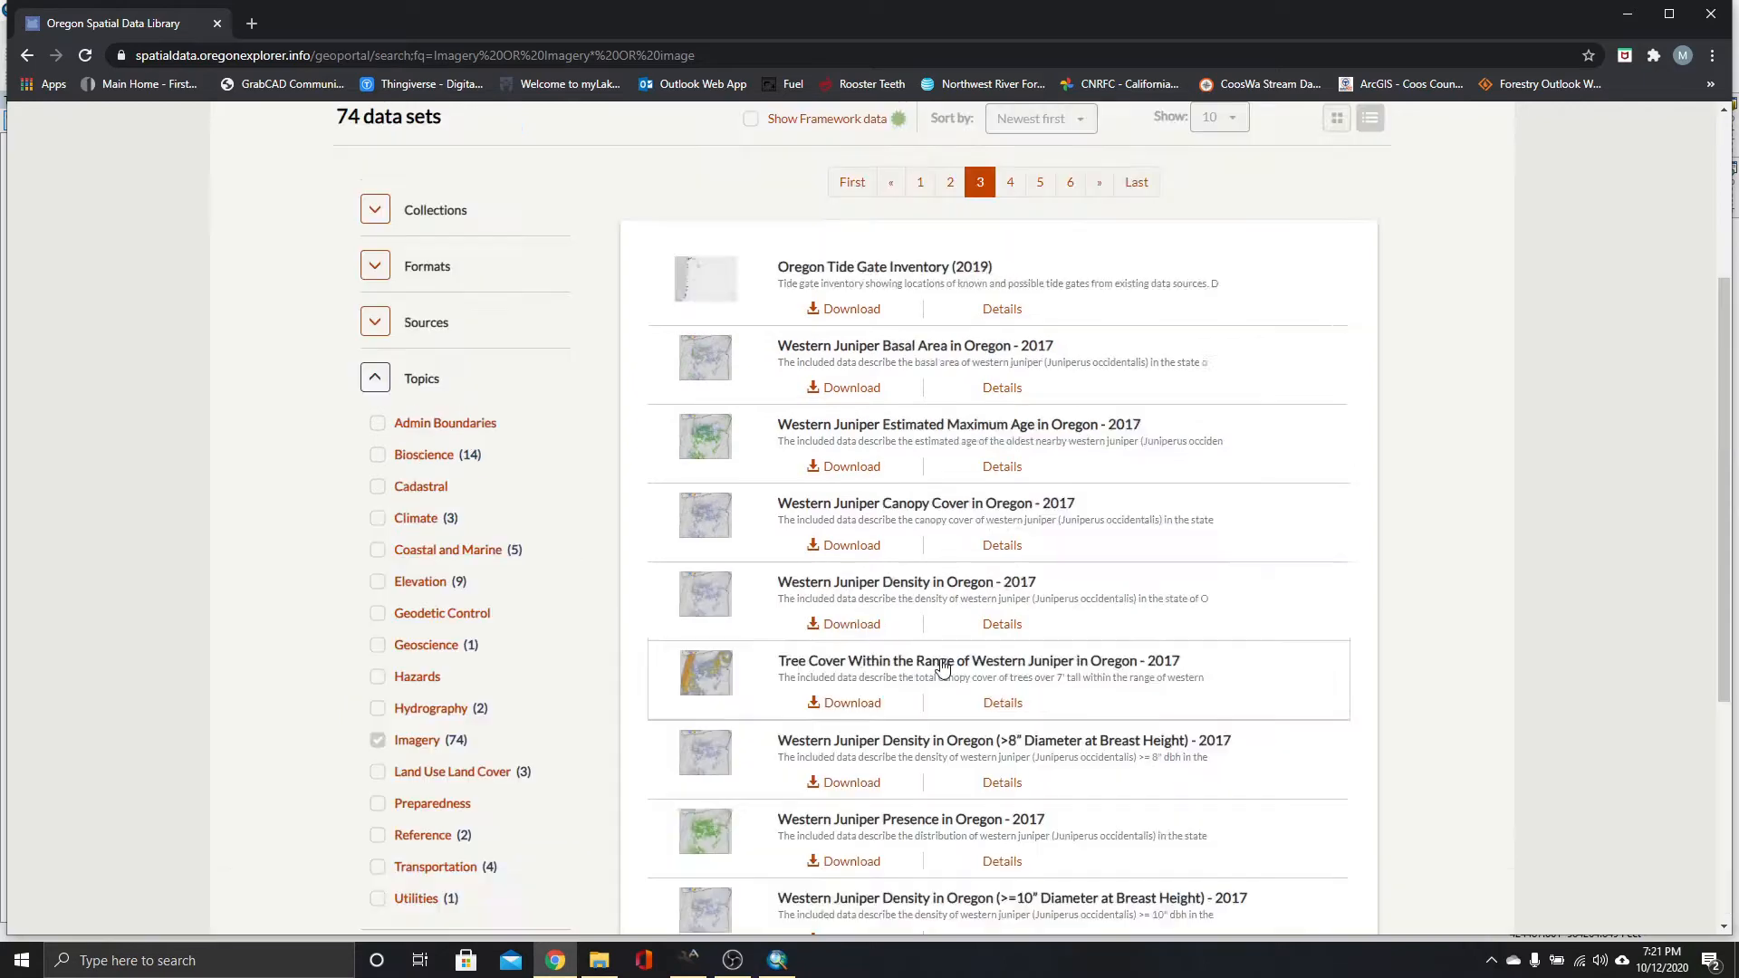
scroll(1497, 447, down, 1)
scroll(1497, 447, down, 2)
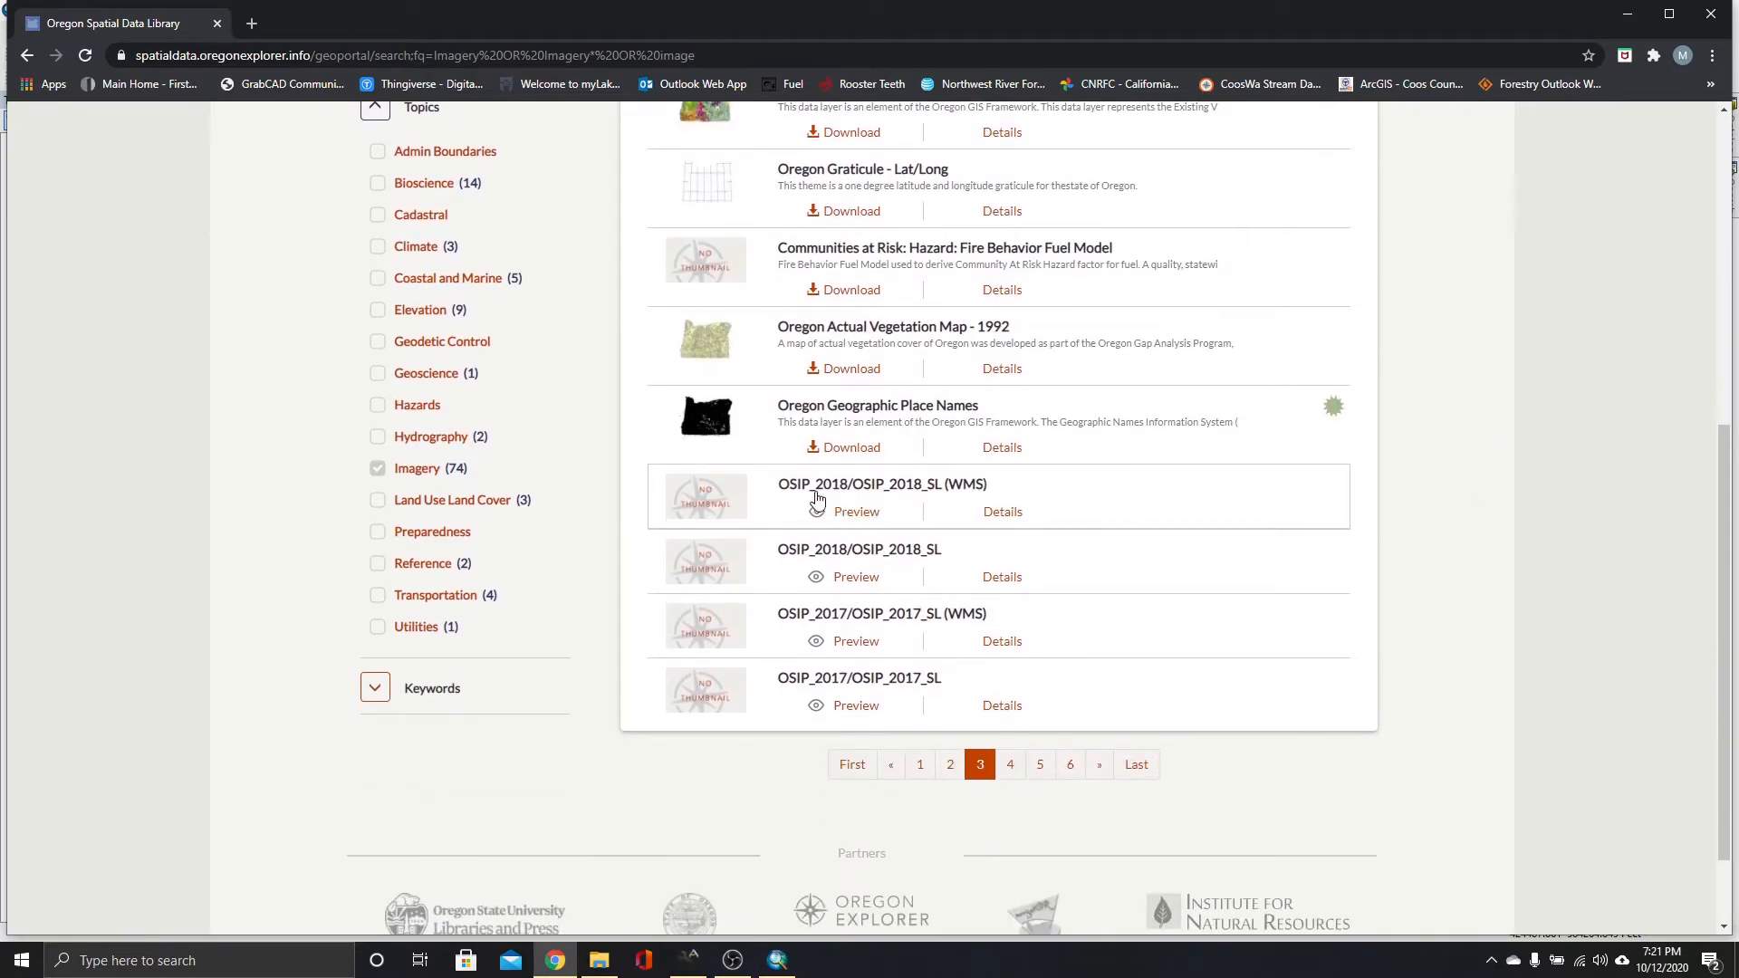
click(886, 486)
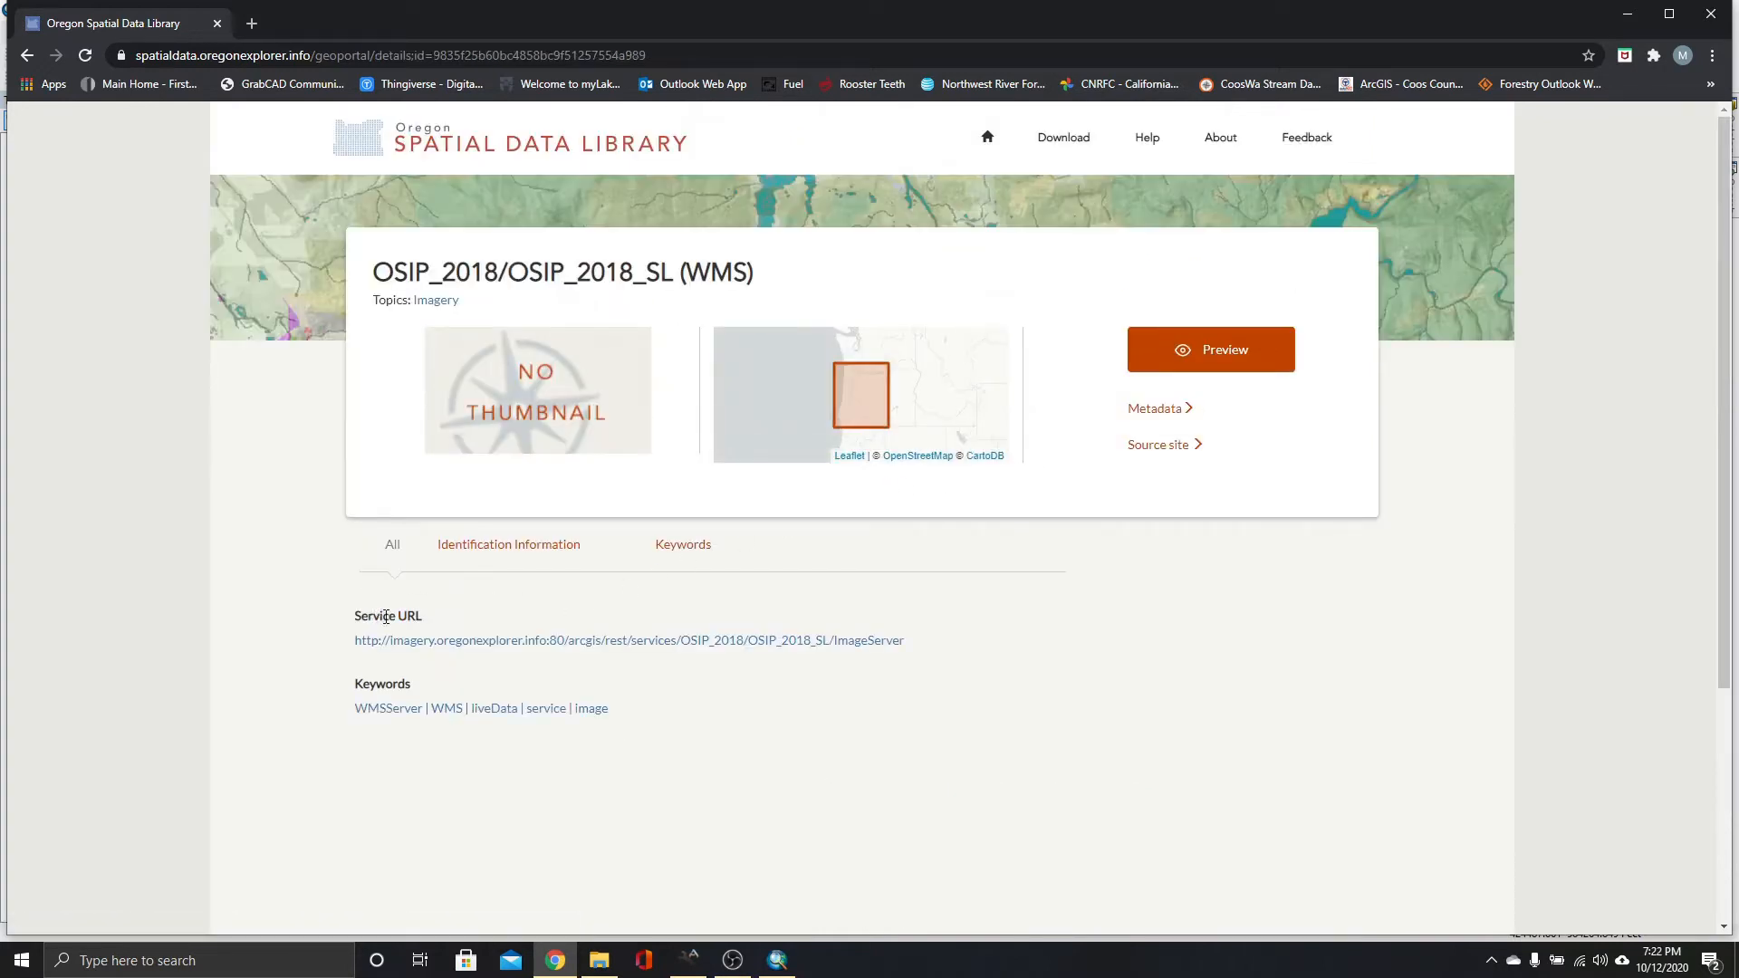
Load the OSIP_2018_SL image service into ArcMap through its service URL's layer file, and remove the broken OSIP_2018 layer.
click(503, 641)
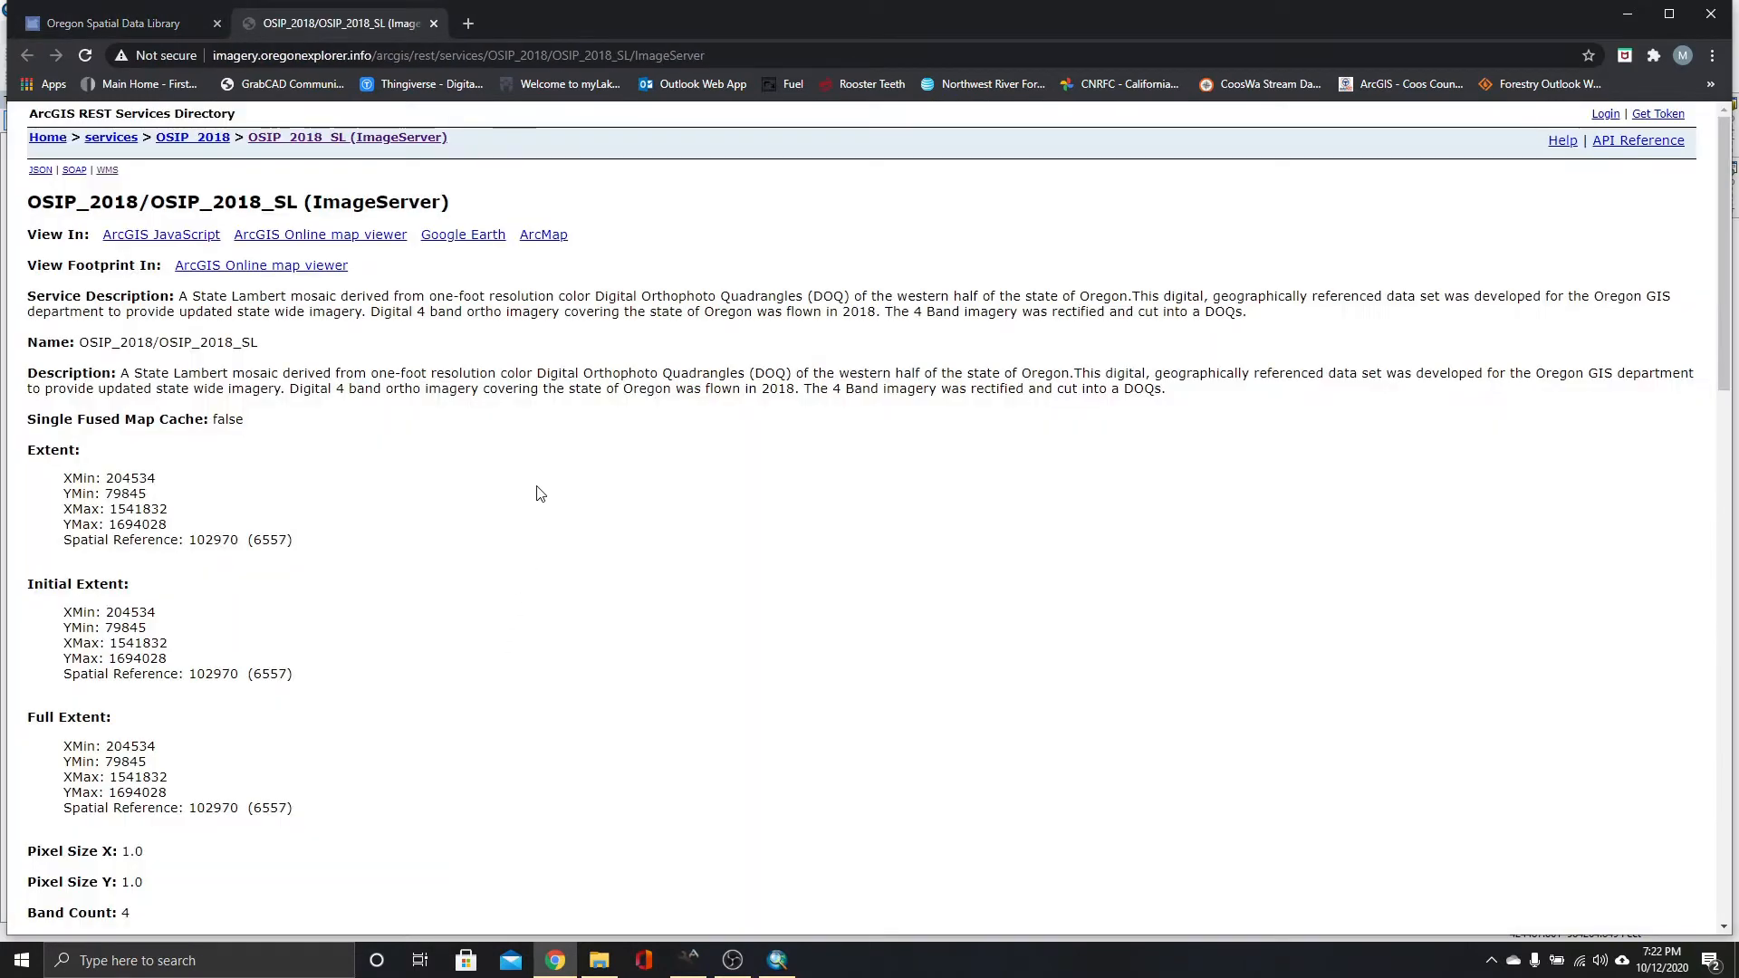
click(554, 237)
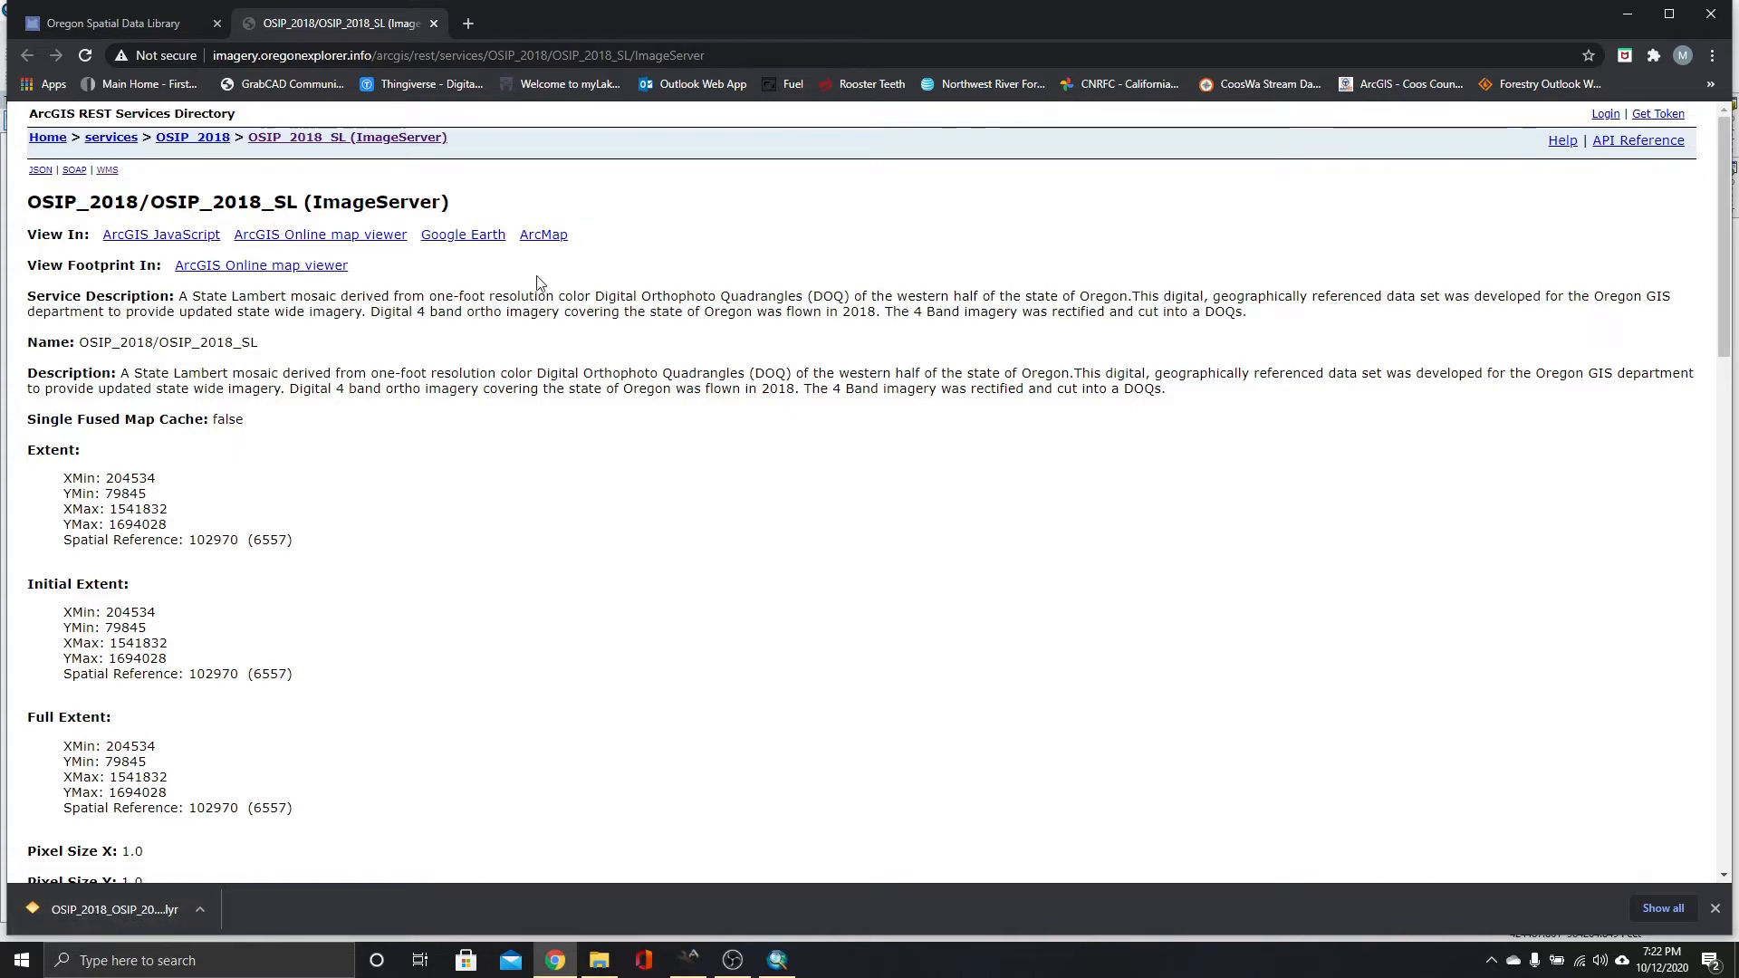
click(84, 917)
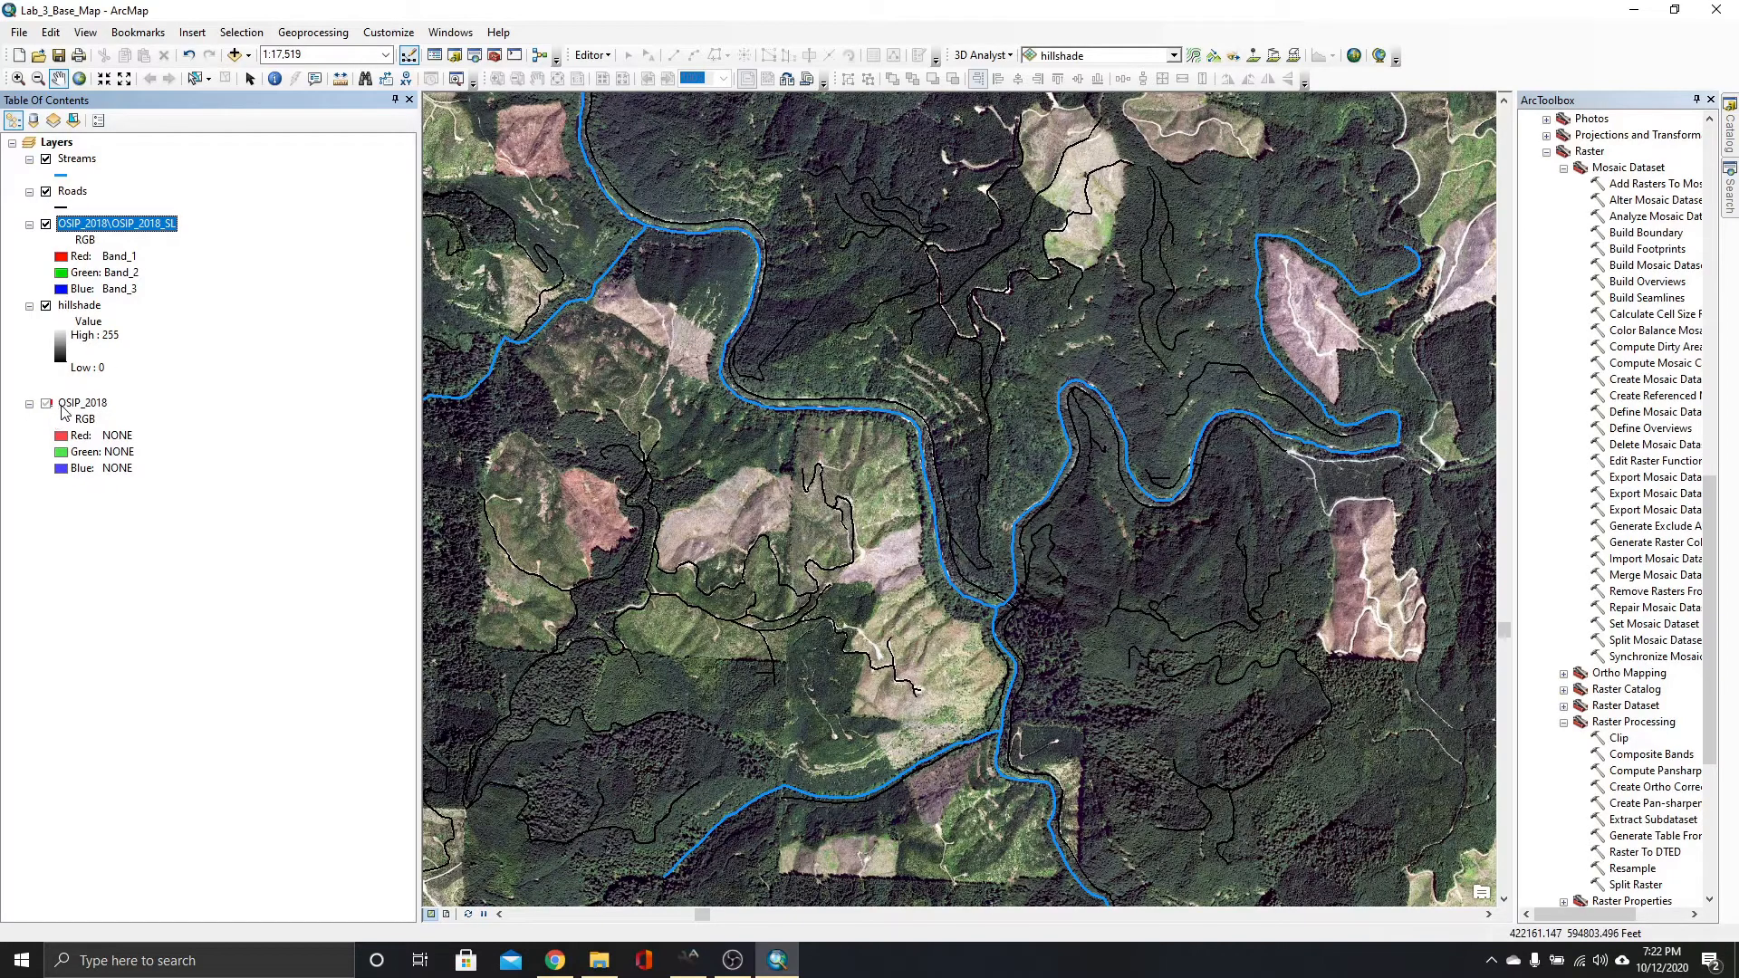
right_click(90, 410)
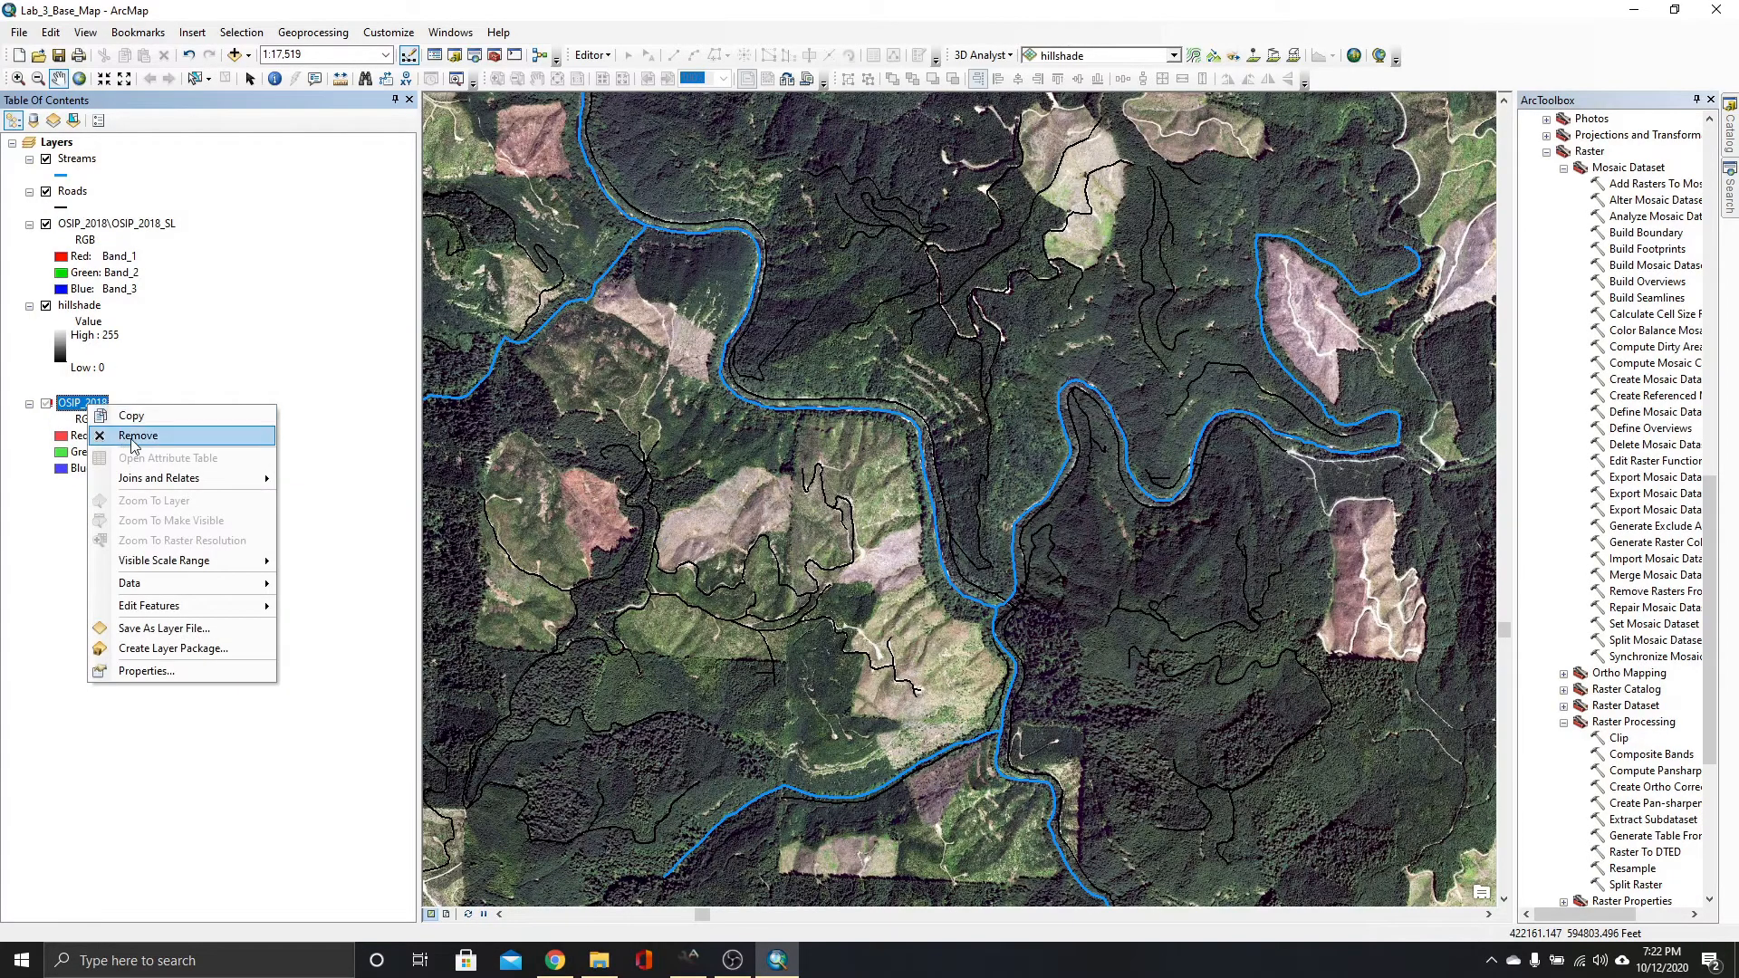
click(132, 435)
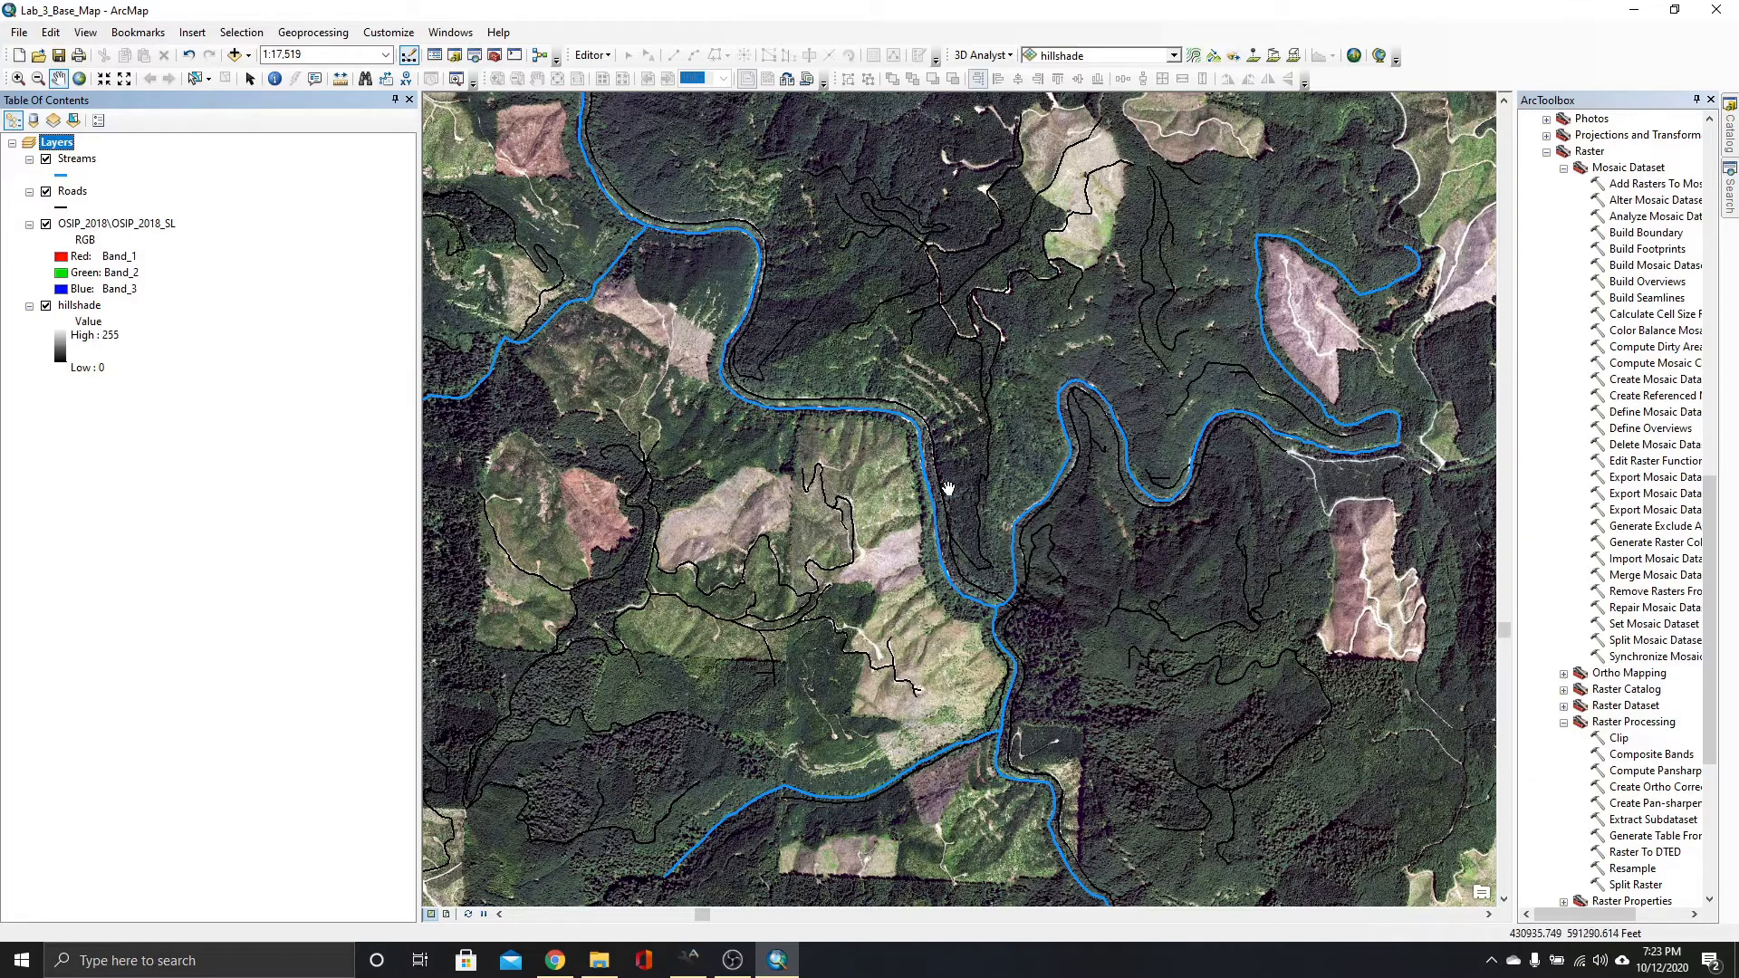
Set the display transparency of the OSIP_2018\OSIP_2018_SL layer to 15%.
scroll(847, 523, up, 5)
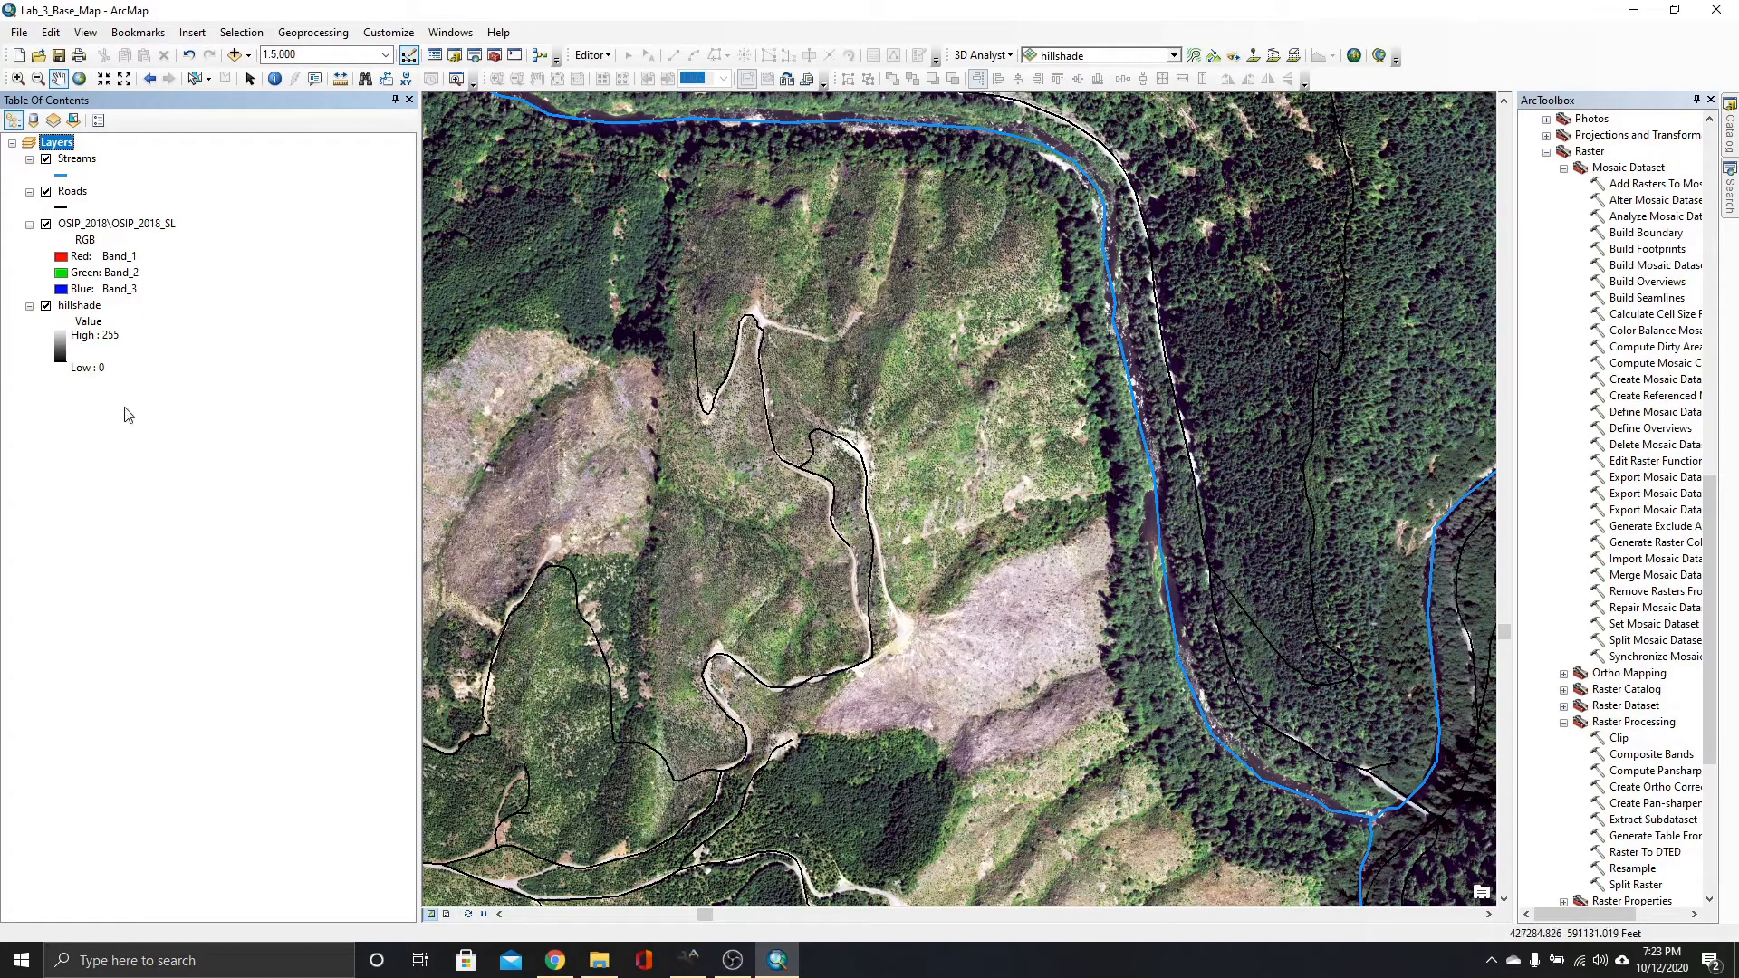
right_click(102, 227)
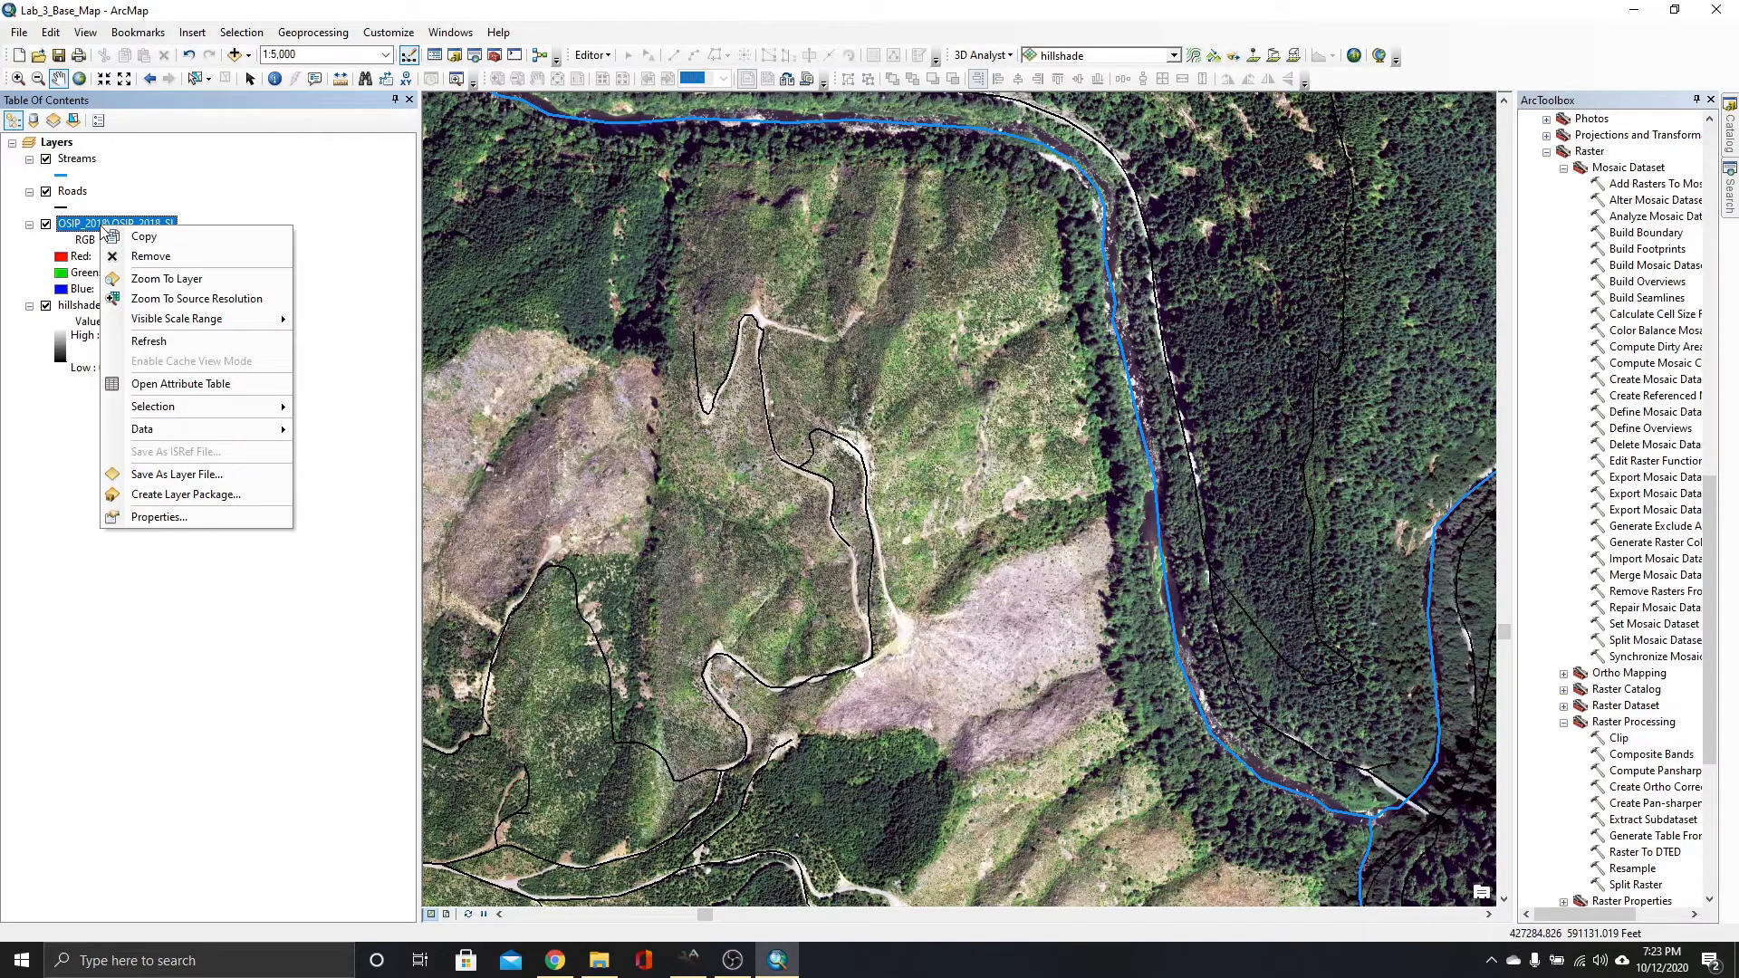
click(203, 517)
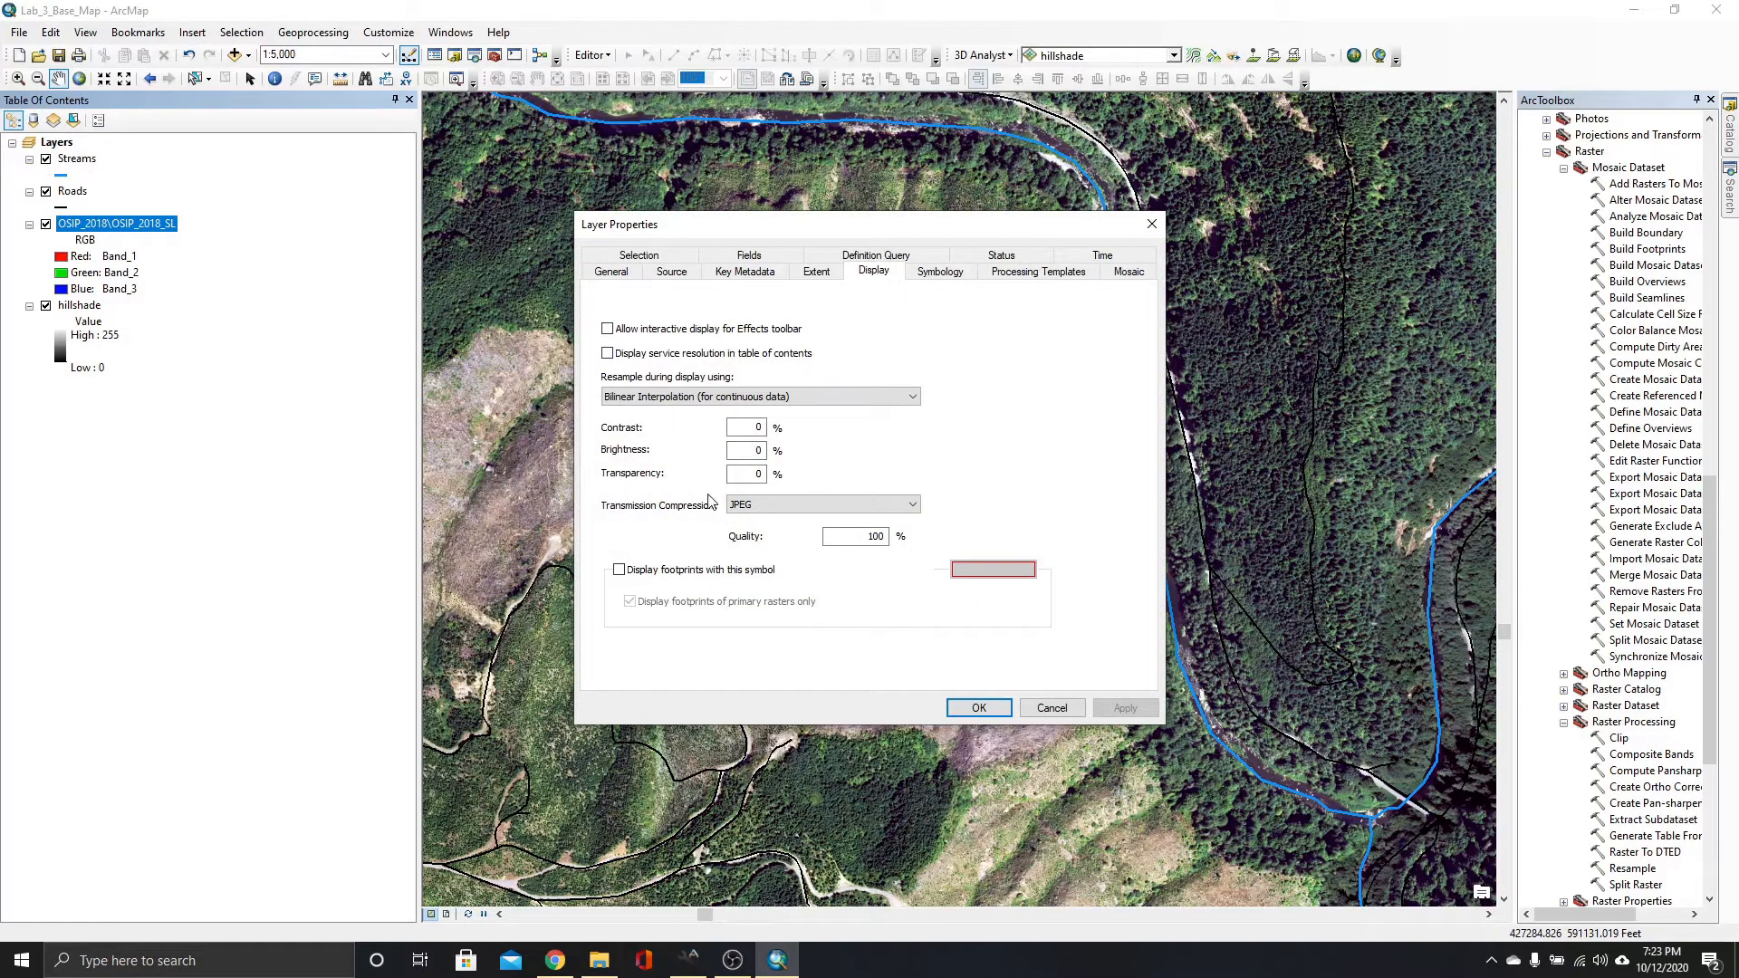
double_click(764, 475)
text(15)
click(968, 707)
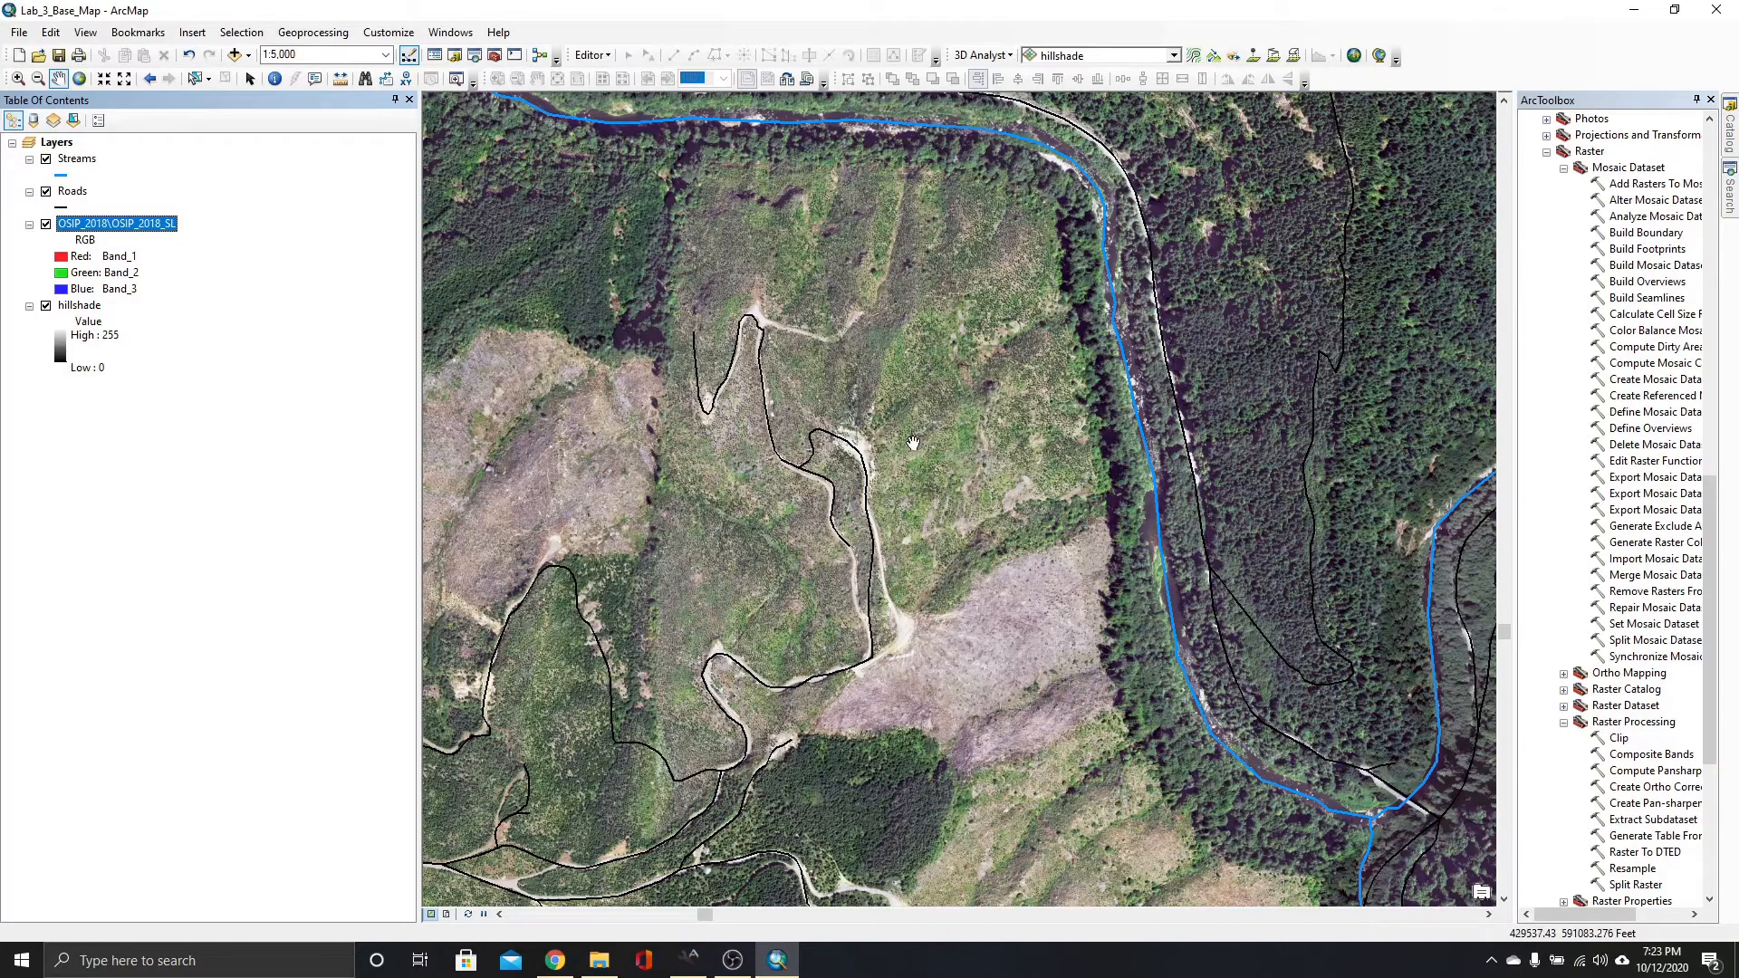
Set the display transparency of the OSIP_2018\OSIP_2018_SL layer to 25%.
scroll(1012, 561, down, 3)
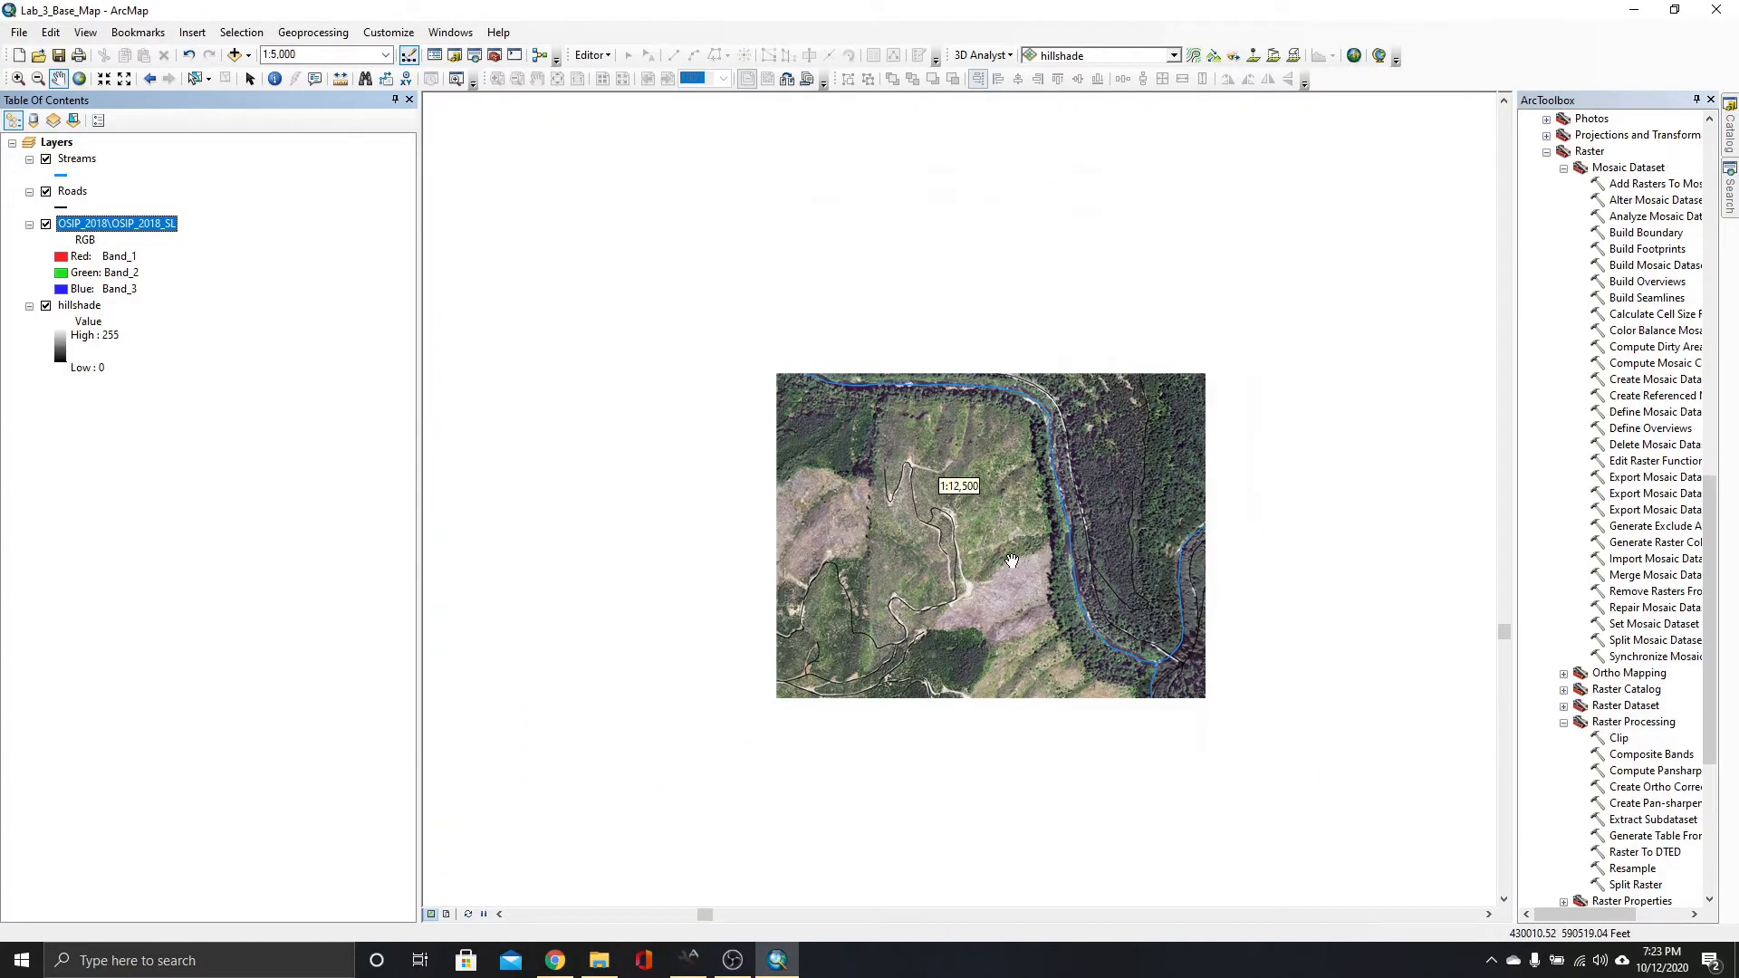
scroll(1020, 627, down, 2)
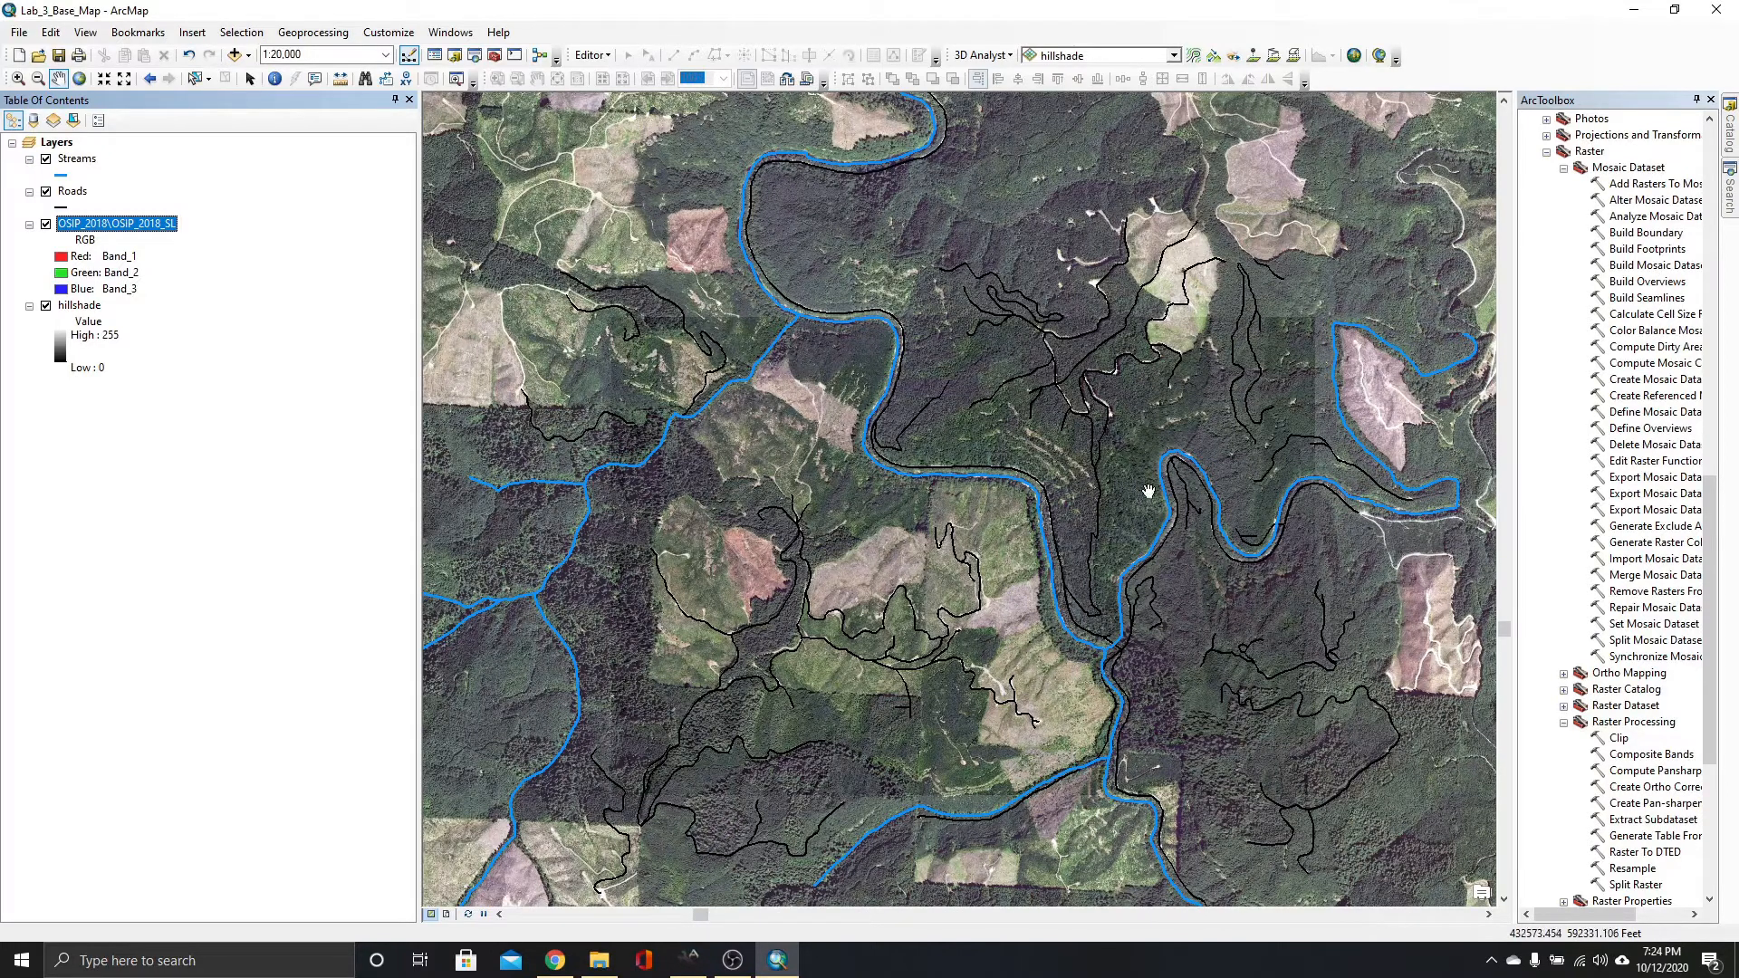
right_click(103, 223)
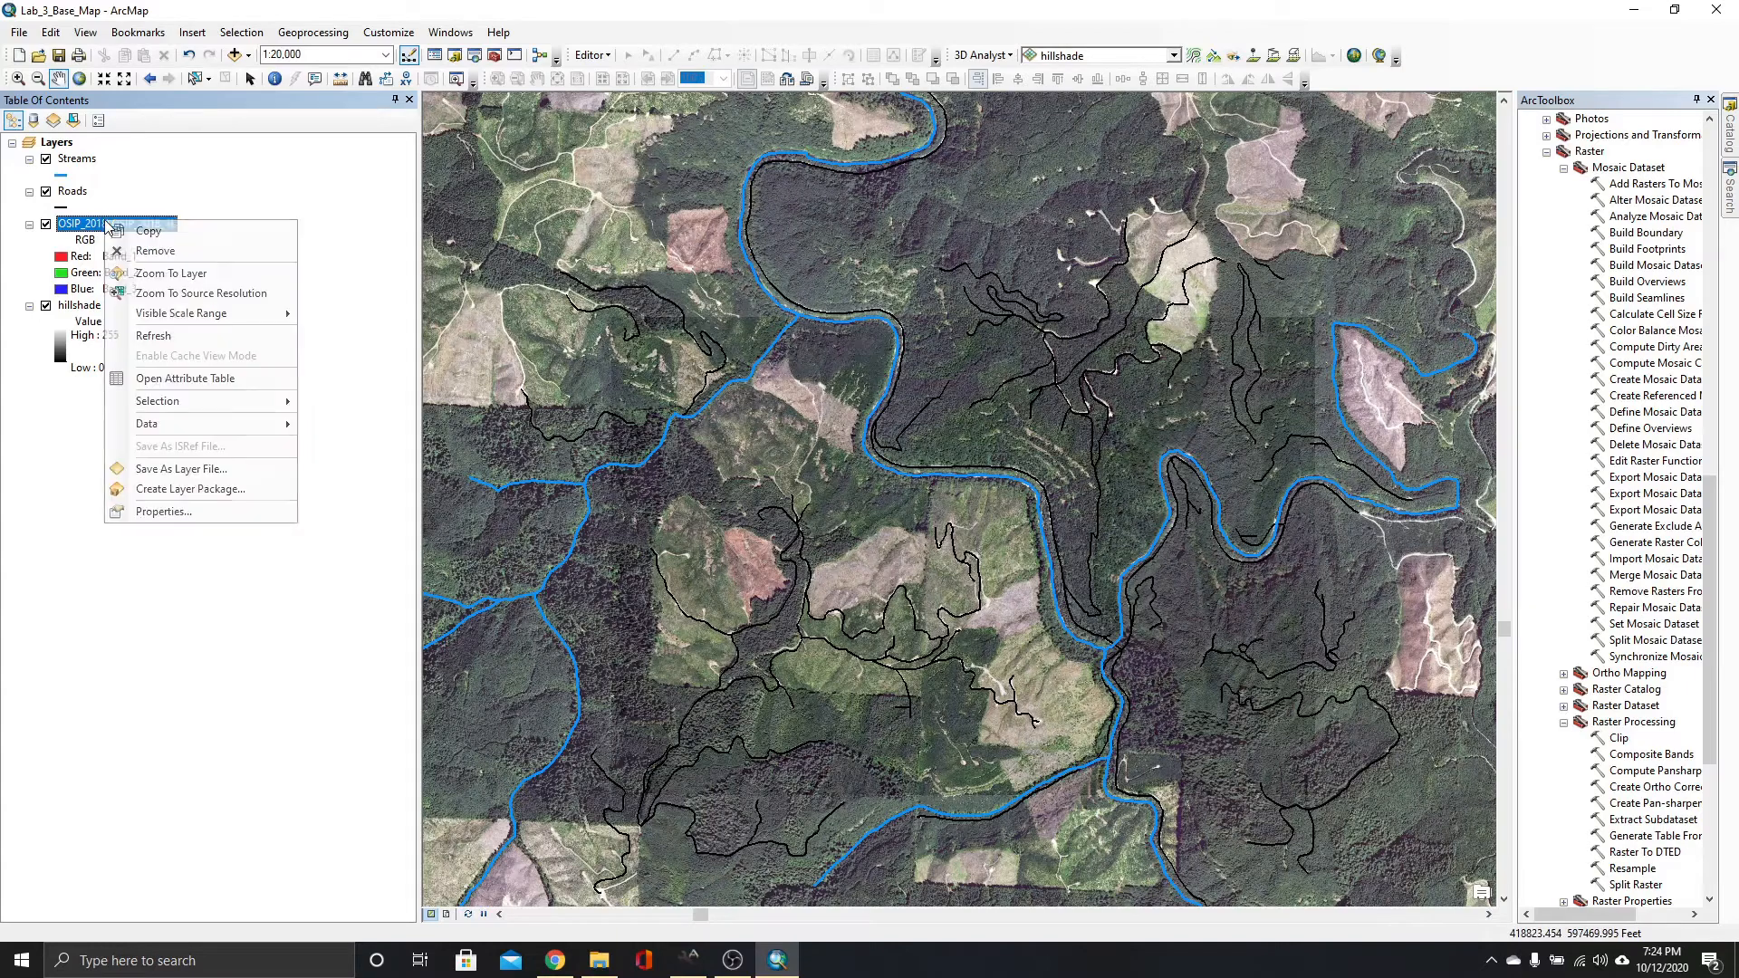
click(172, 511)
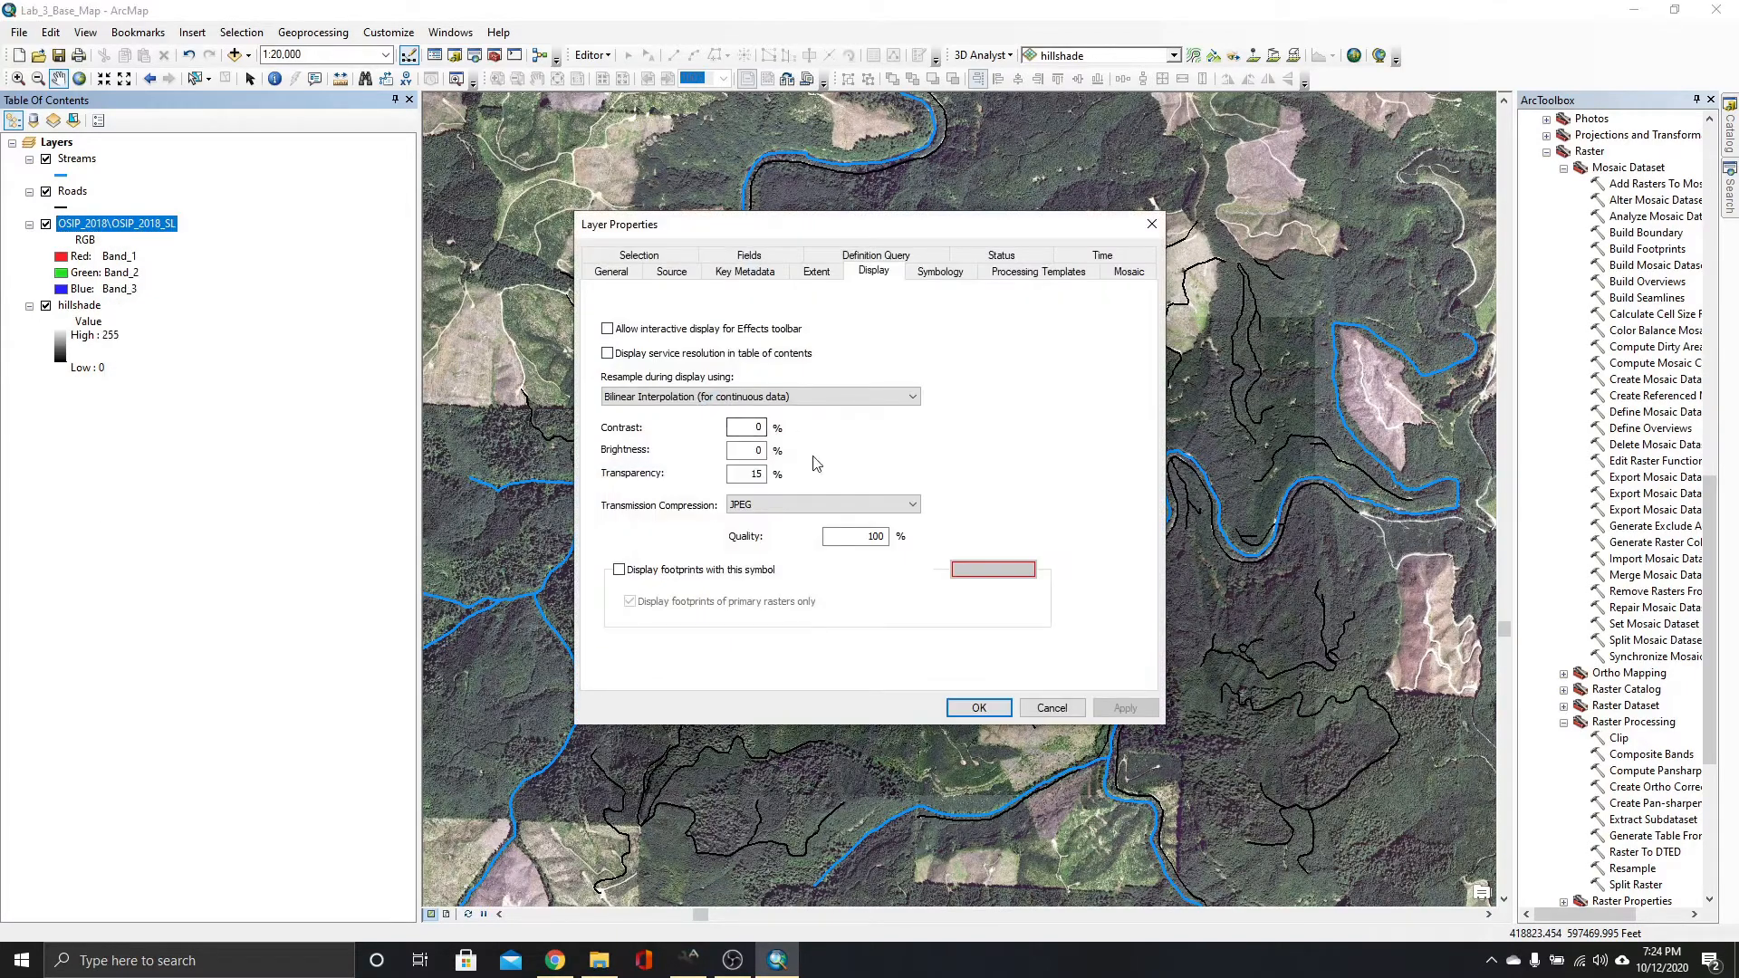
double_click(765, 478)
text(25)
key(Return)
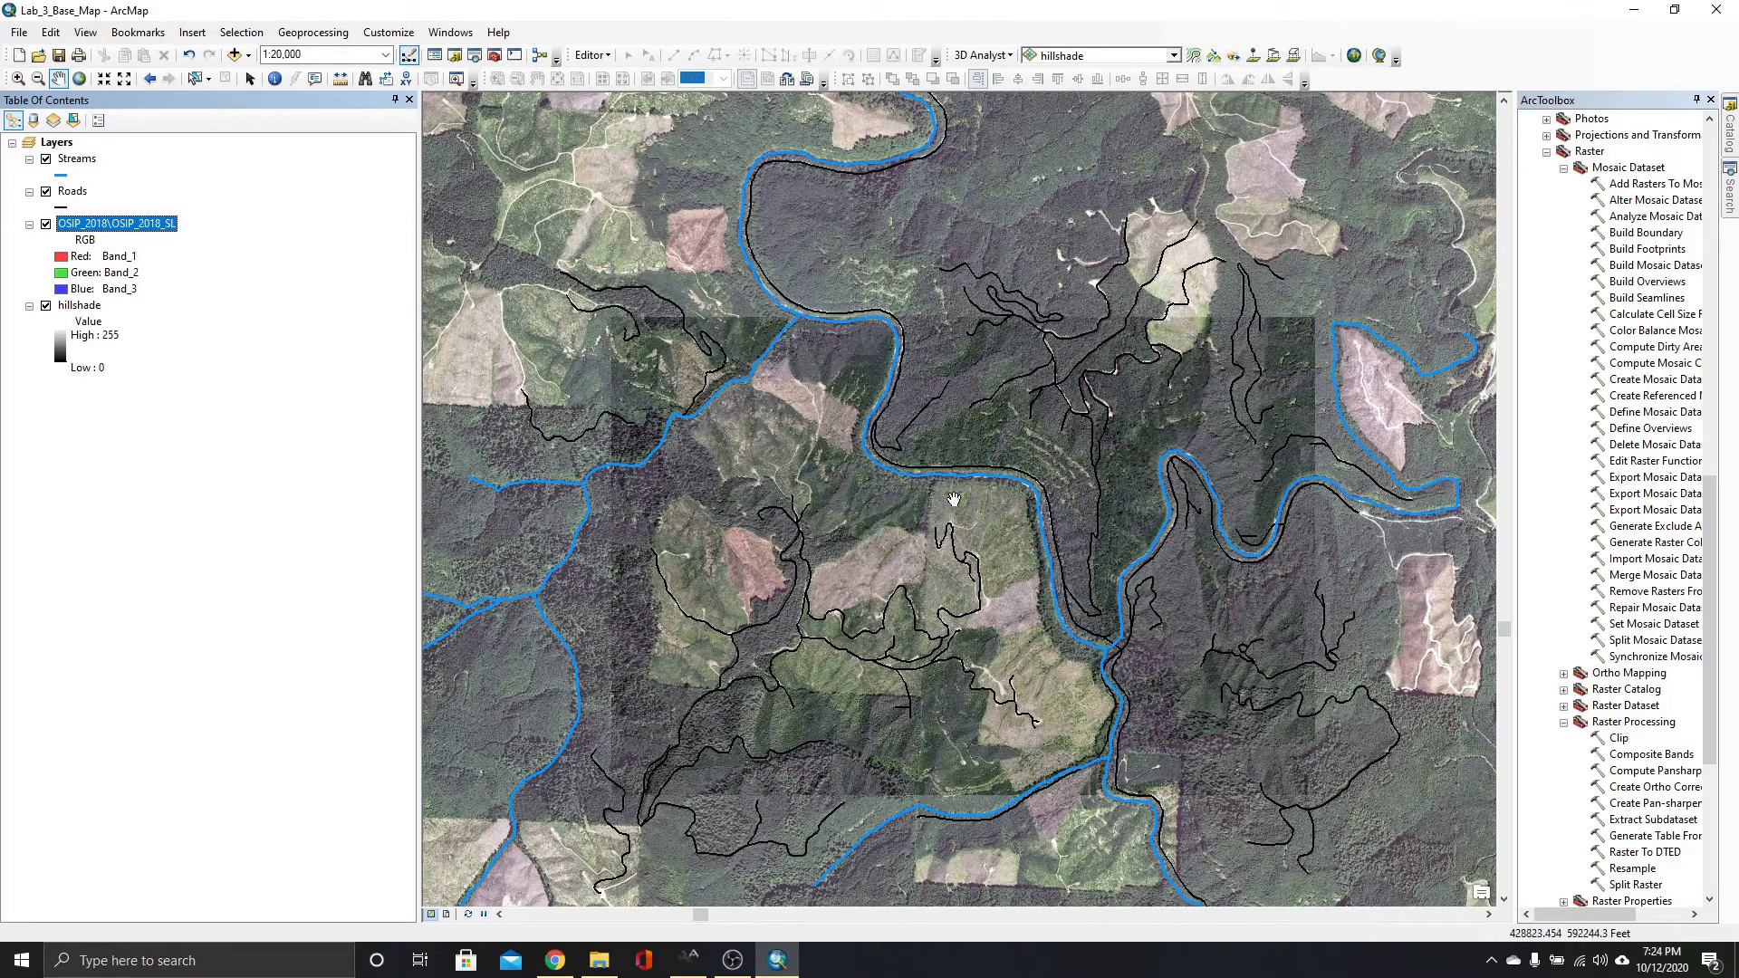
Change the display transparency of the OSIP_2018\OSIP_2018_SL layer to 20%.
scroll(839, 561, down, 2)
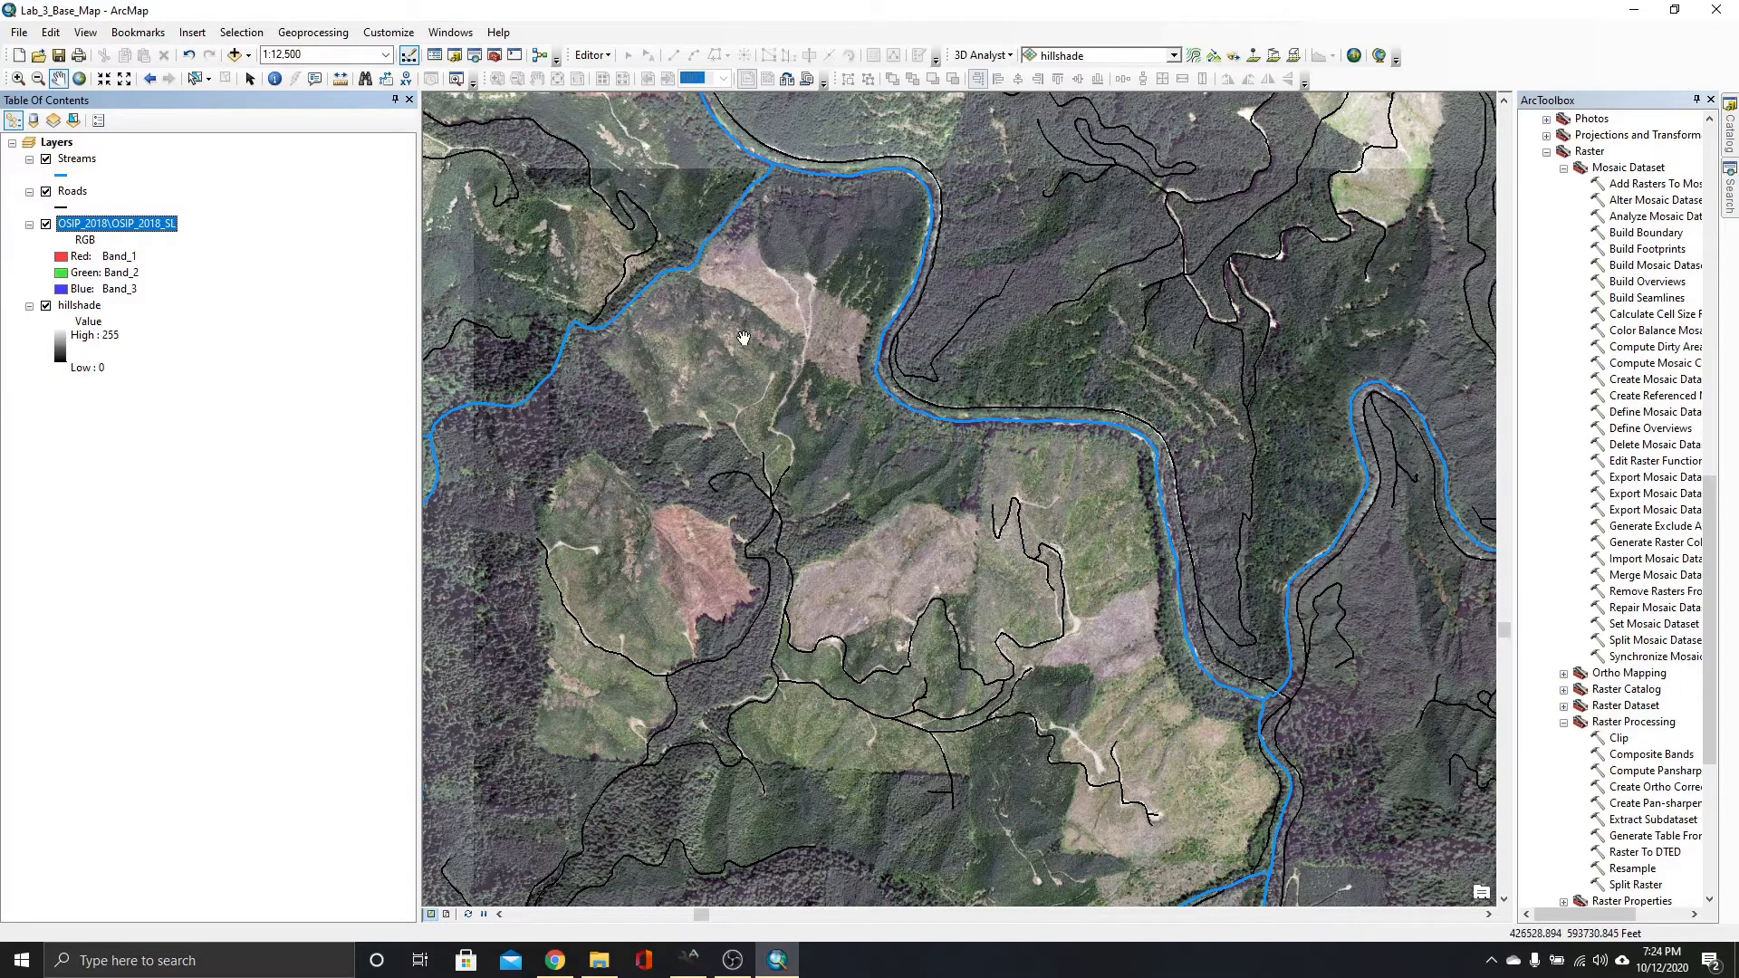
right_click(117, 226)
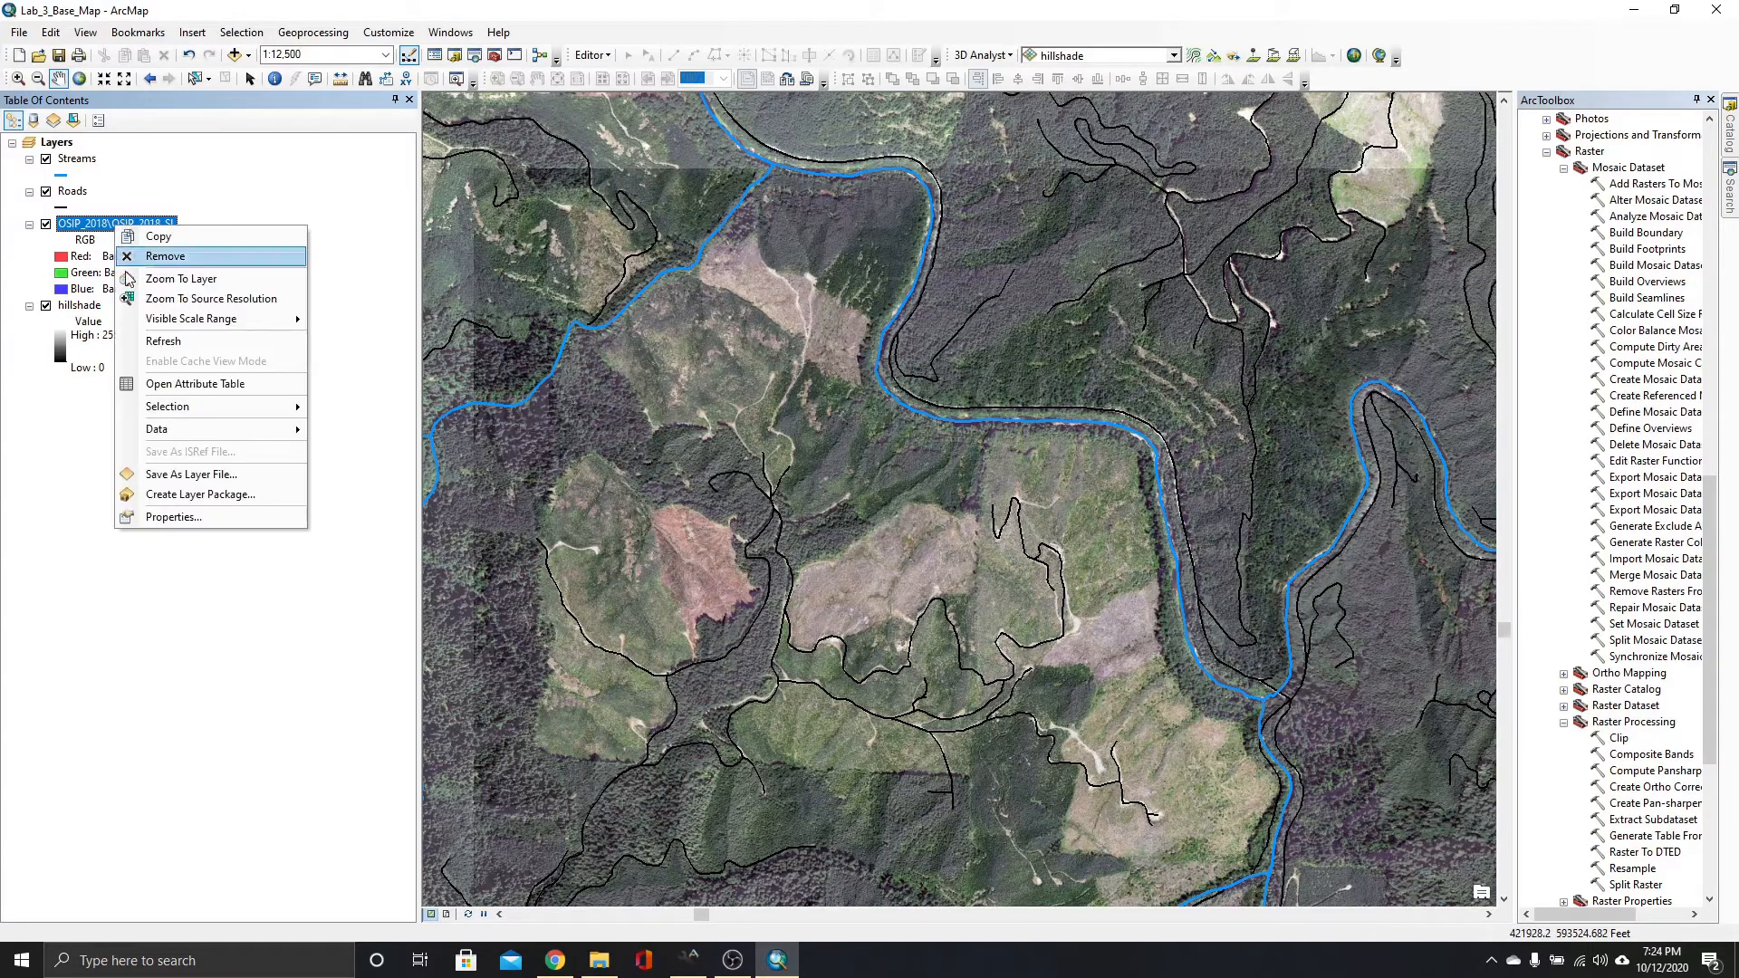
click(174, 517)
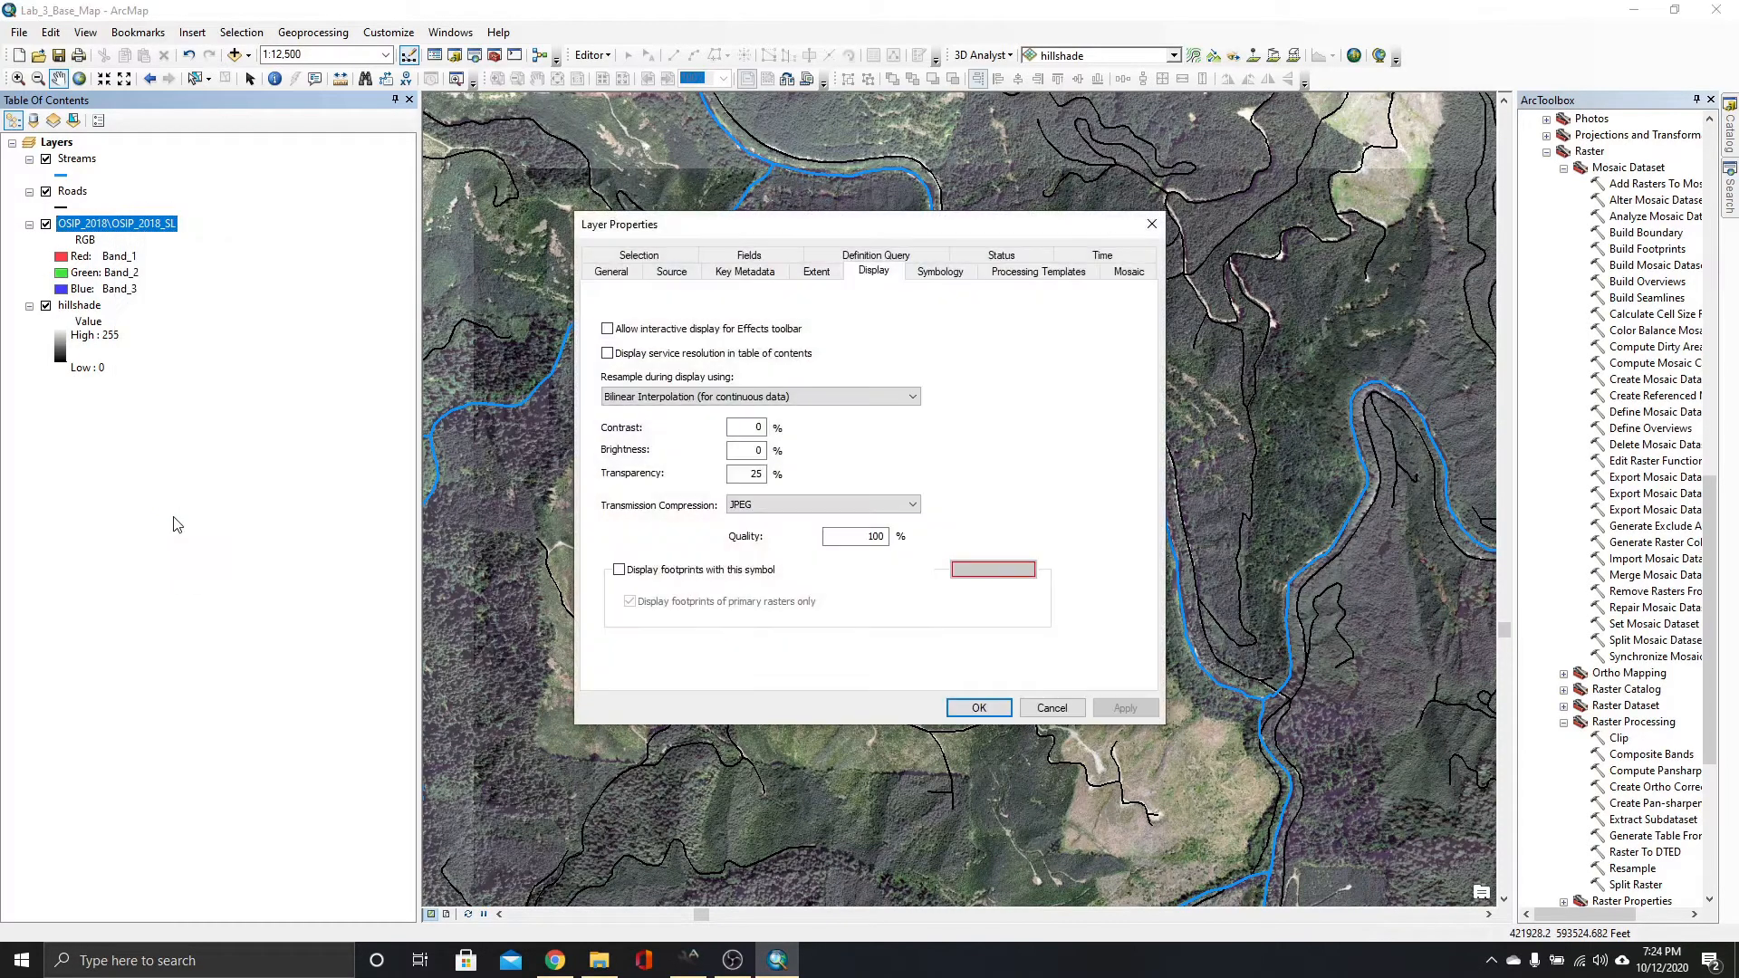
drag(741, 474, 778, 474)
text(20)
click(965, 705)
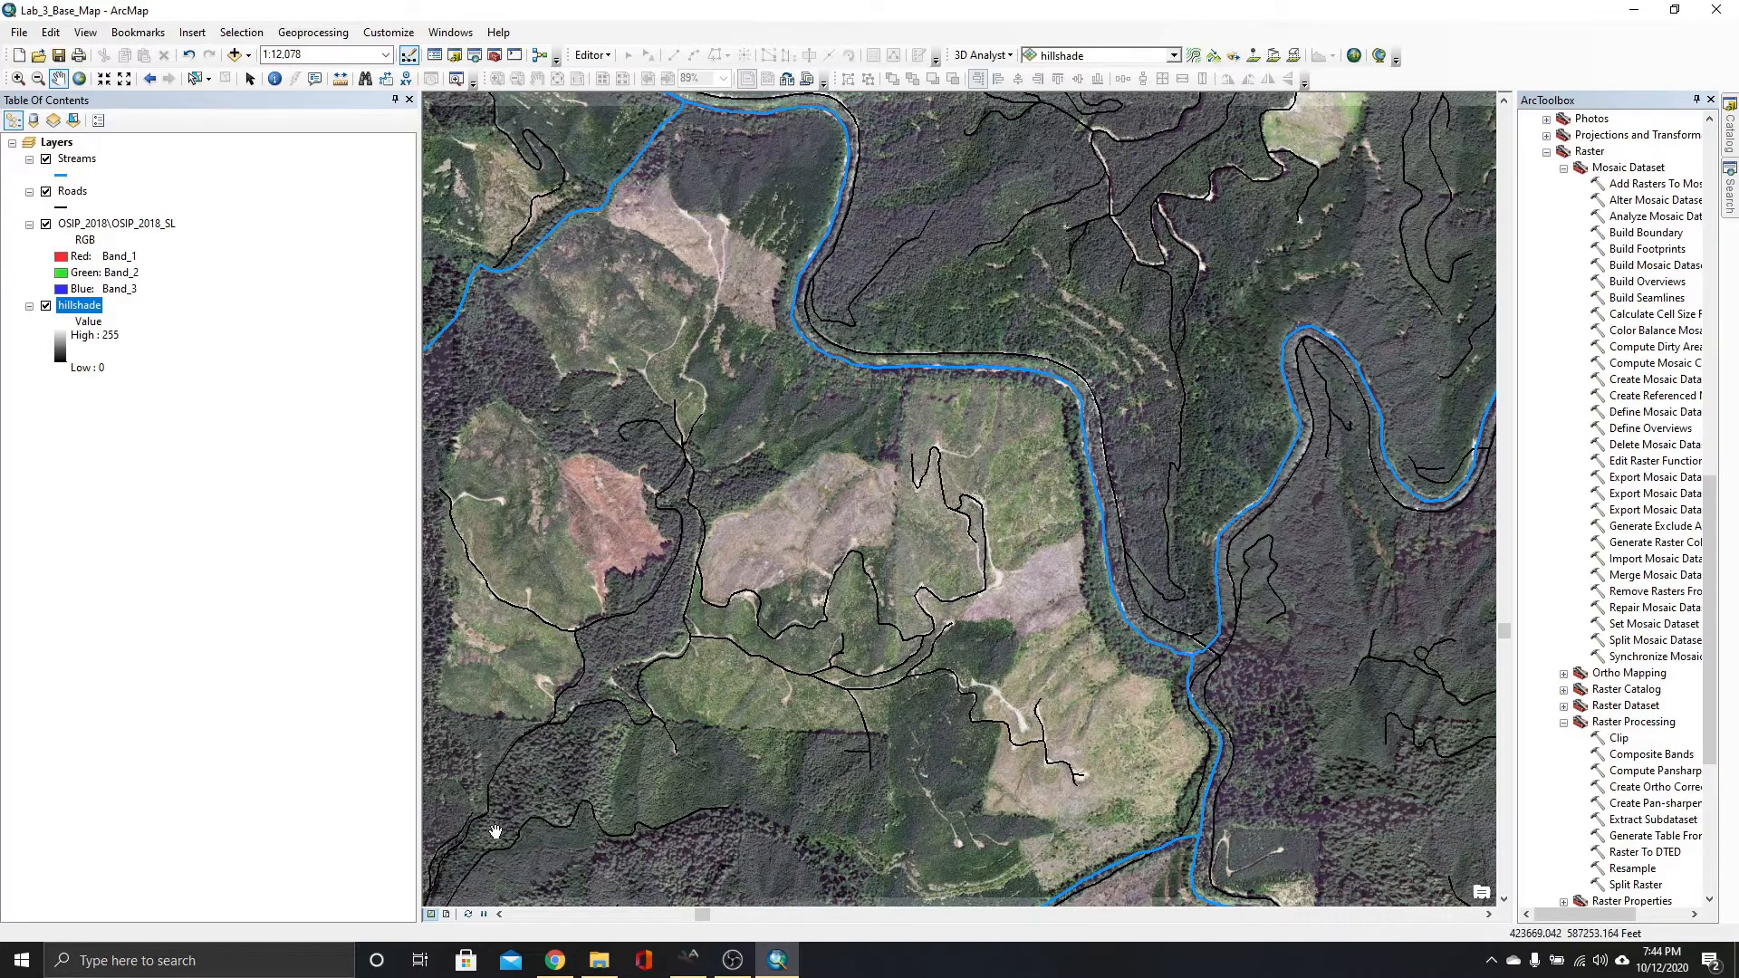
Check how the map sits on the page in layout view and return to data view.
click(445, 915)
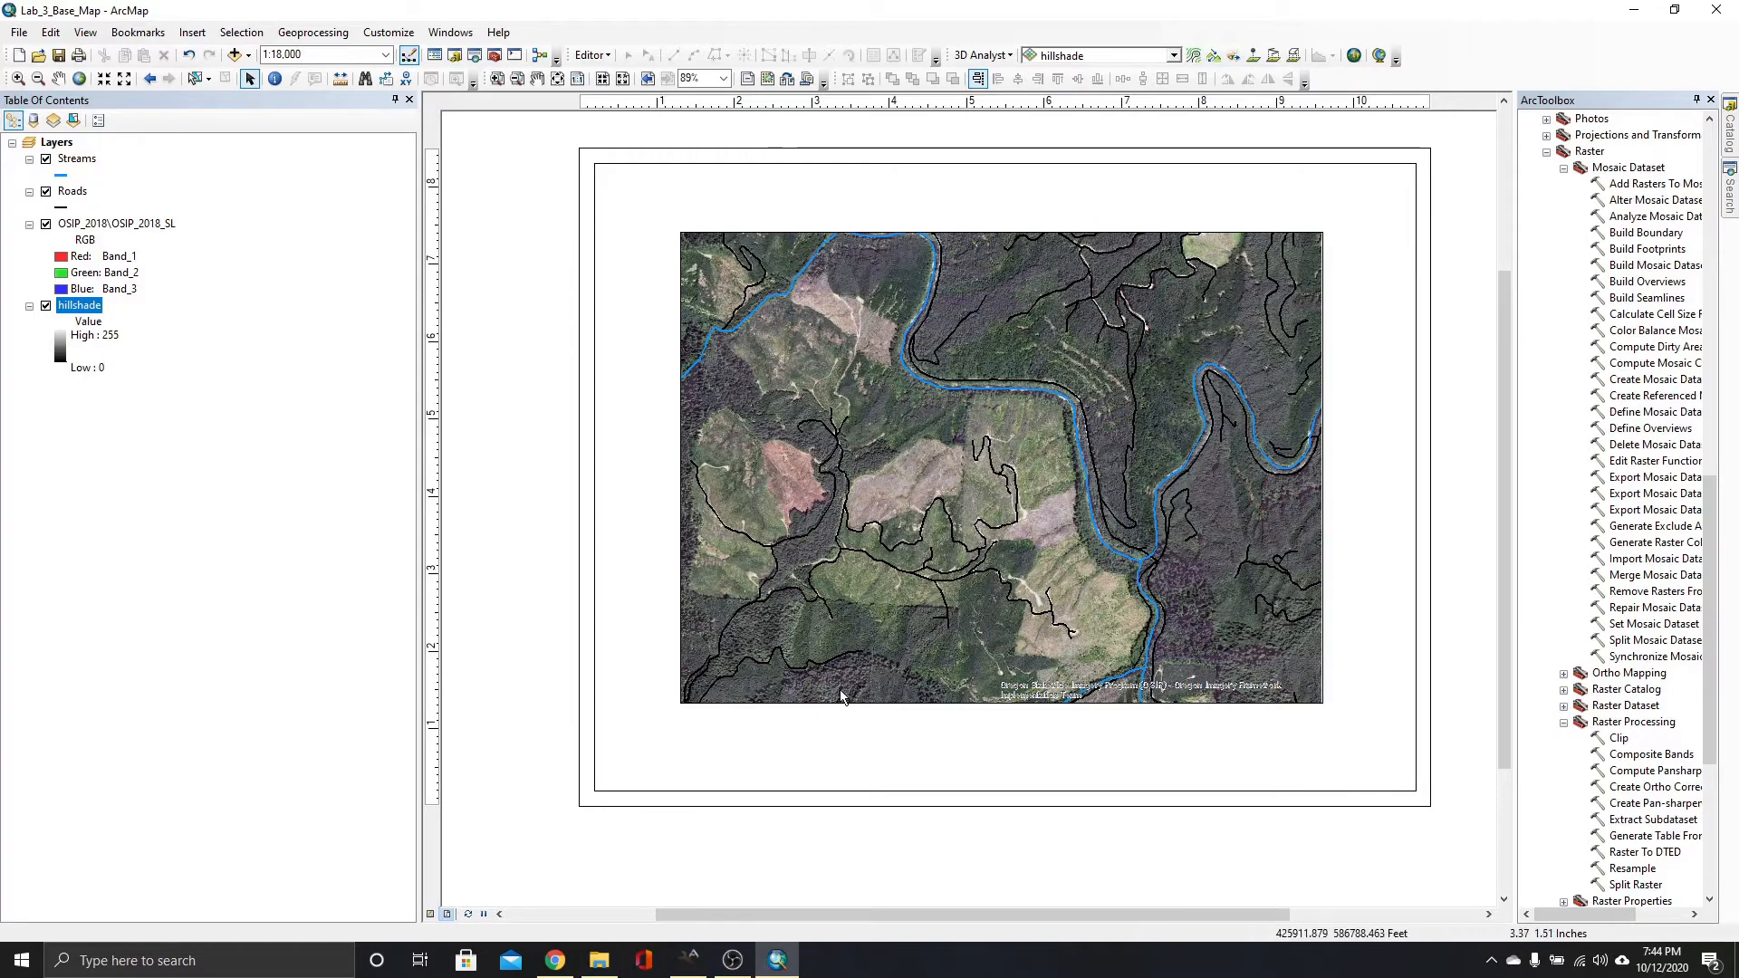
click(431, 913)
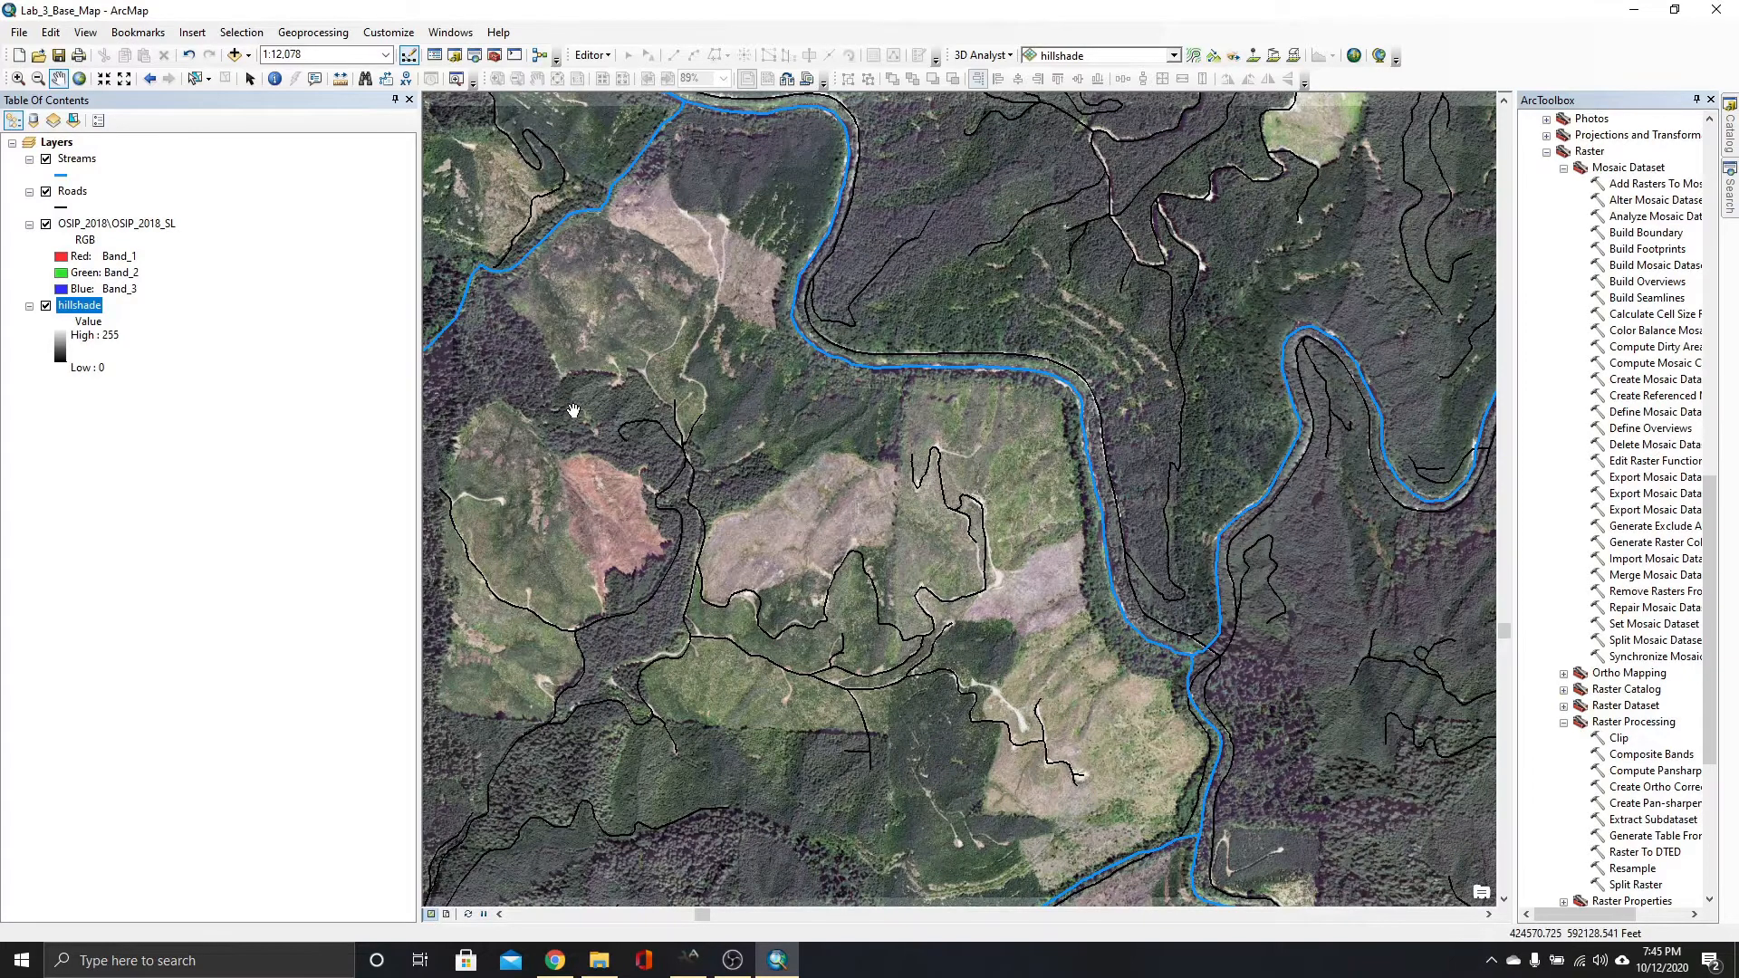
Start a new shapefile in the Home folder Lab_3_ Creating_Base_Map, naming it ClearCuts with the feature type Polygon.
click(454, 57)
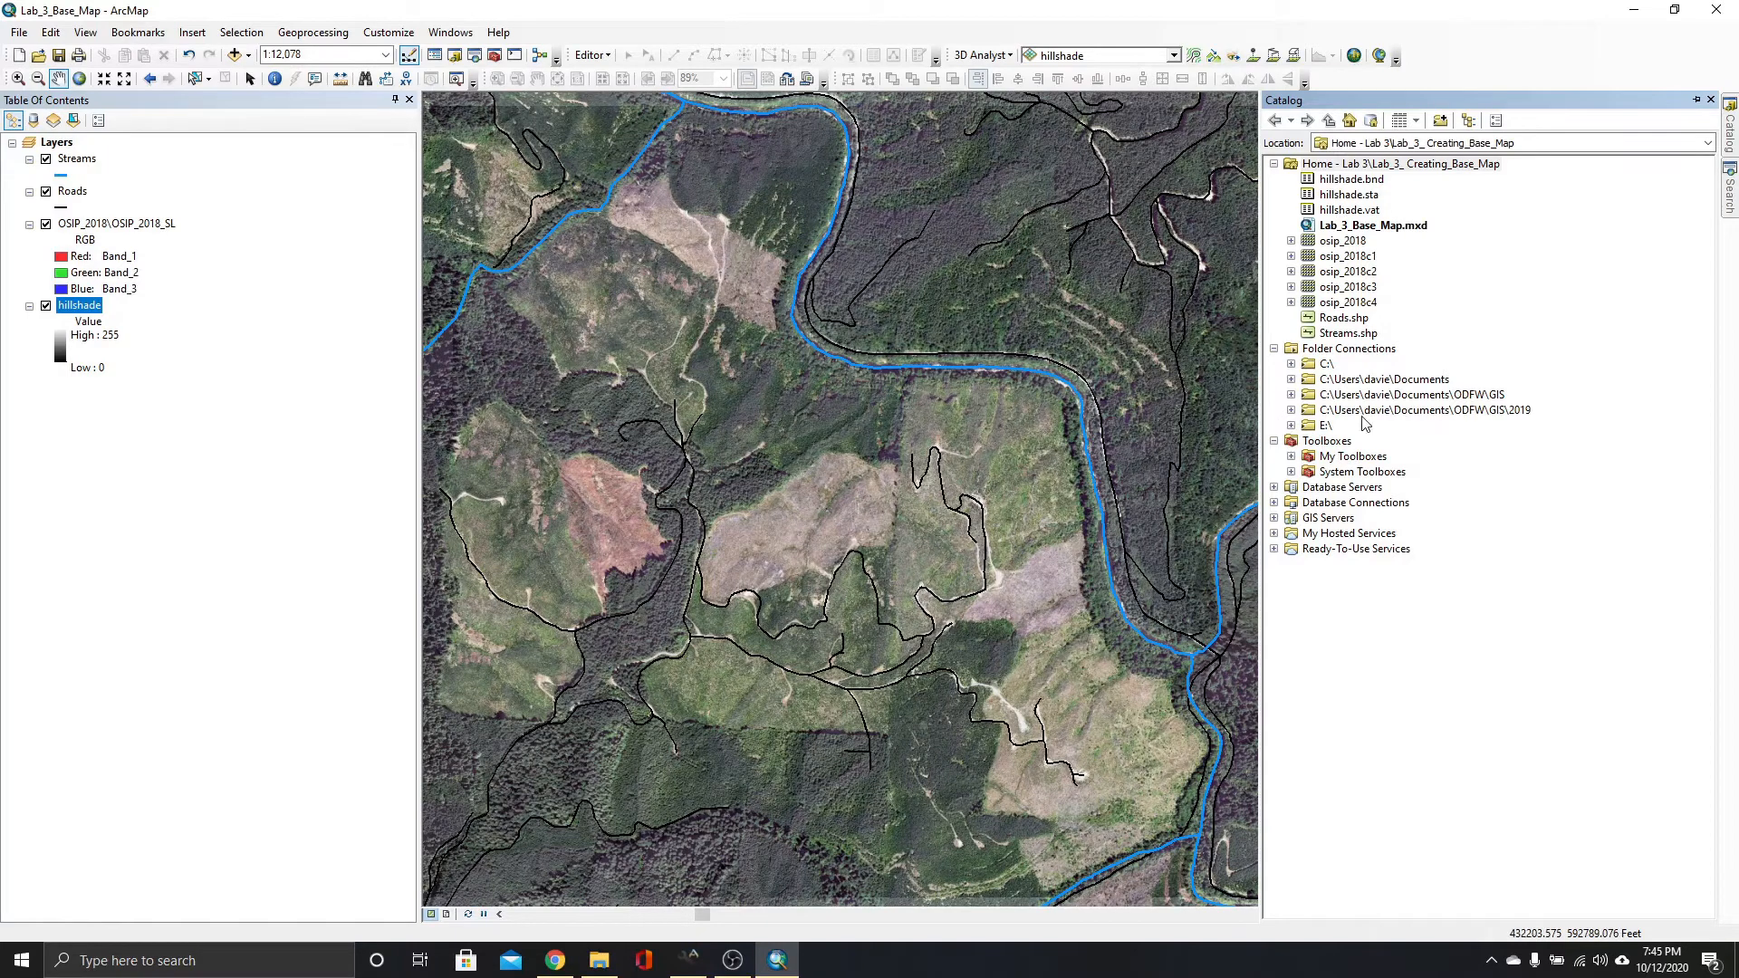
right_click(1438, 170)
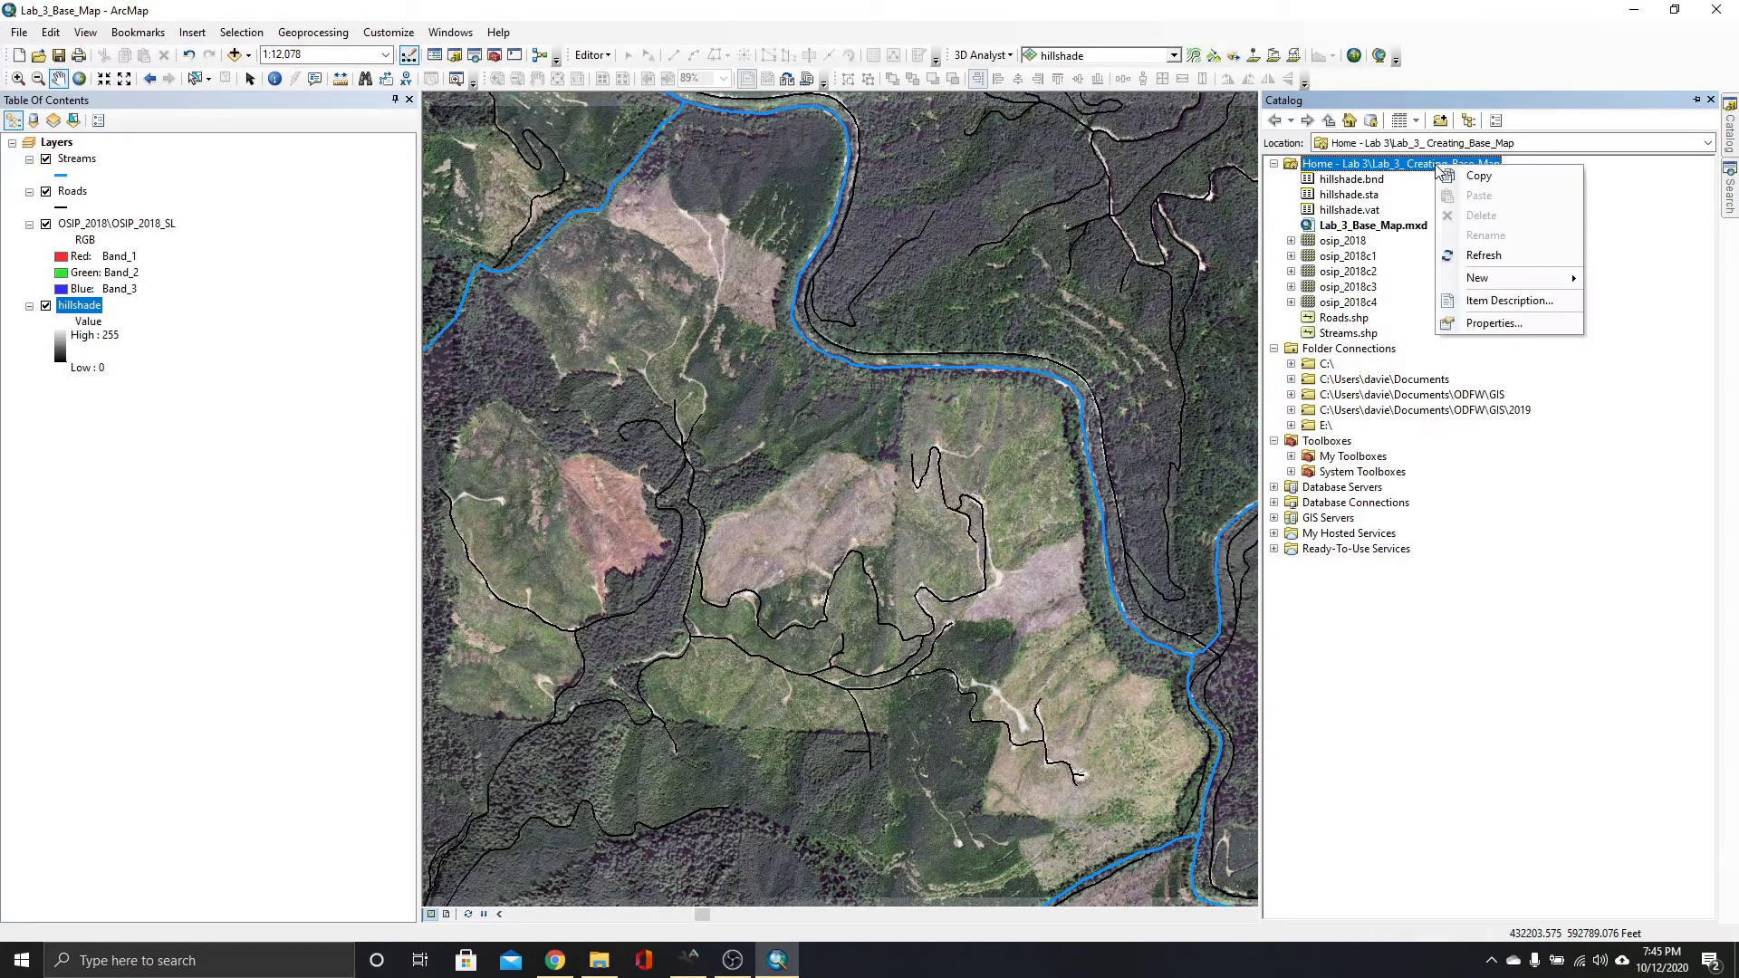
mouse_move(1527, 282)
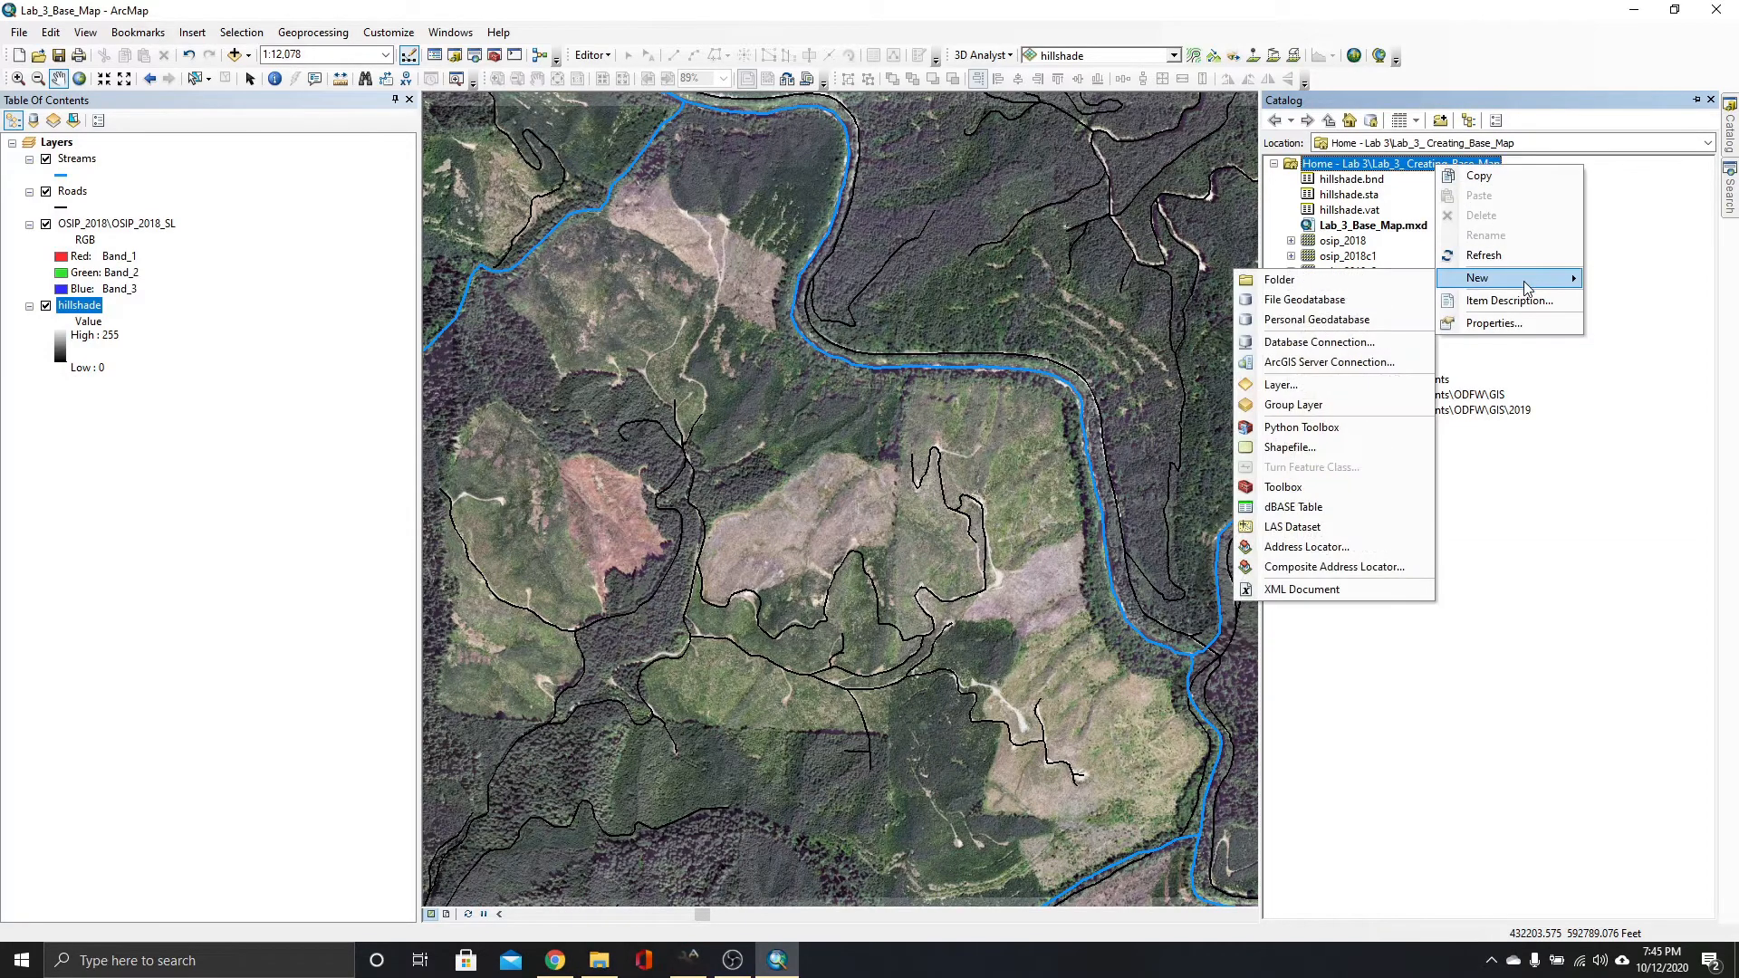
click(1318, 444)
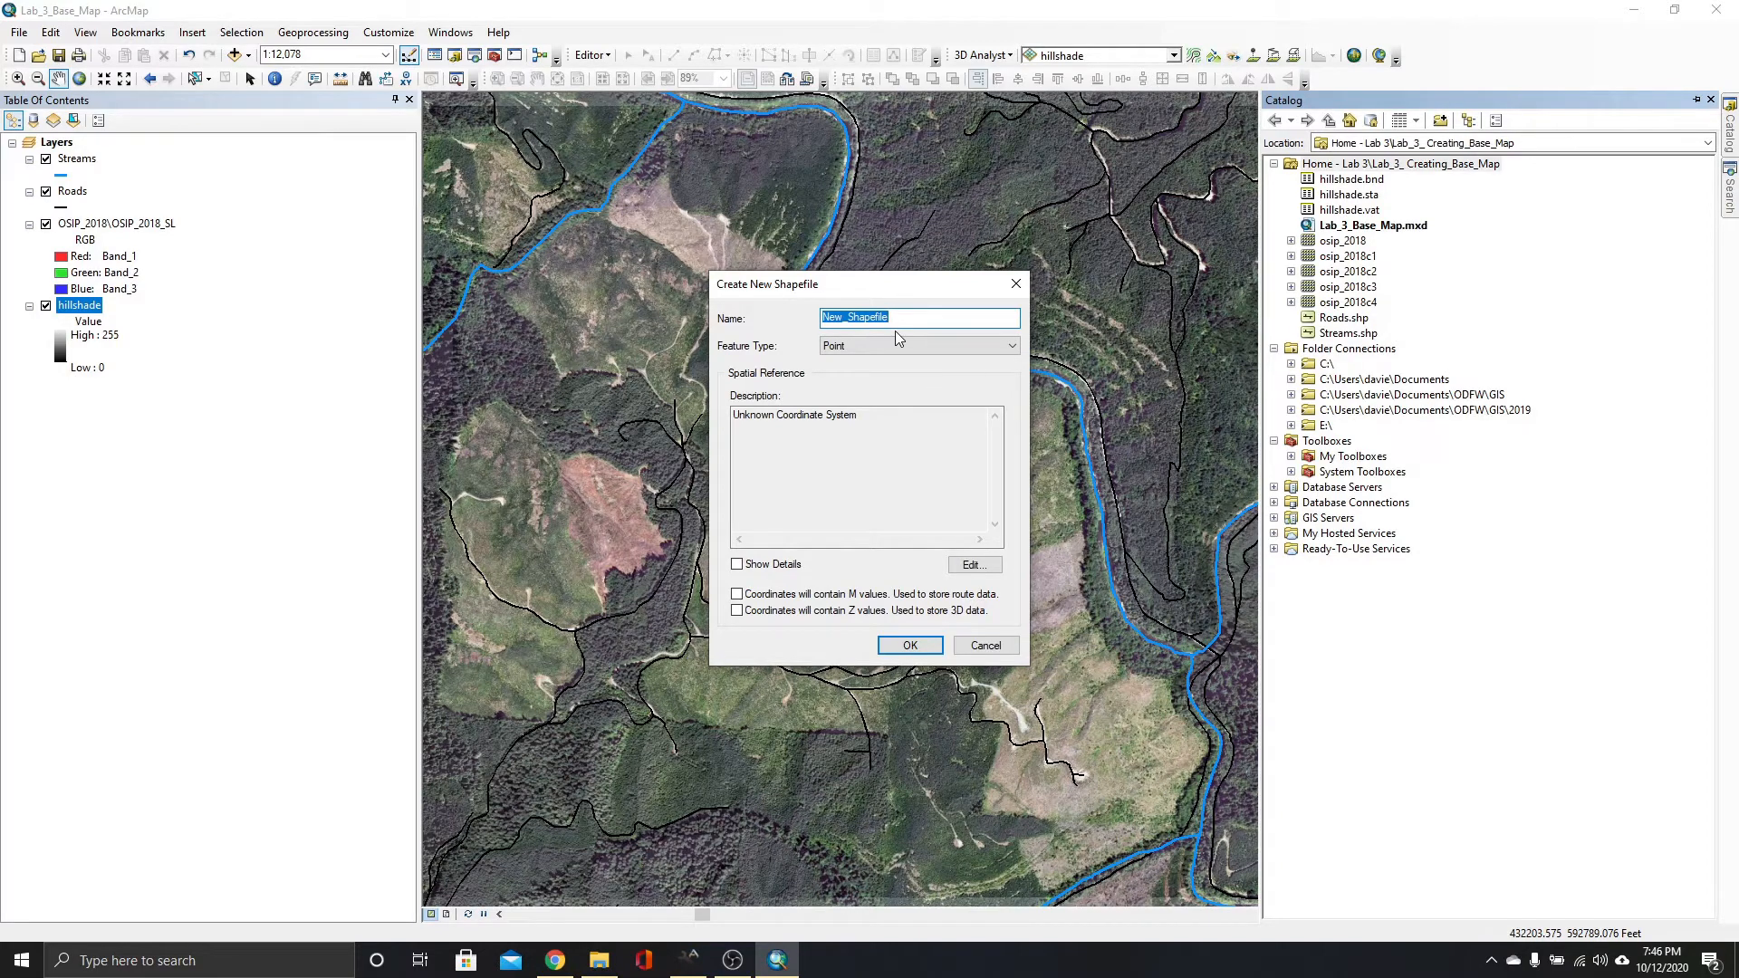
drag(890, 317, 777, 326)
text(C)
text(Cuts)
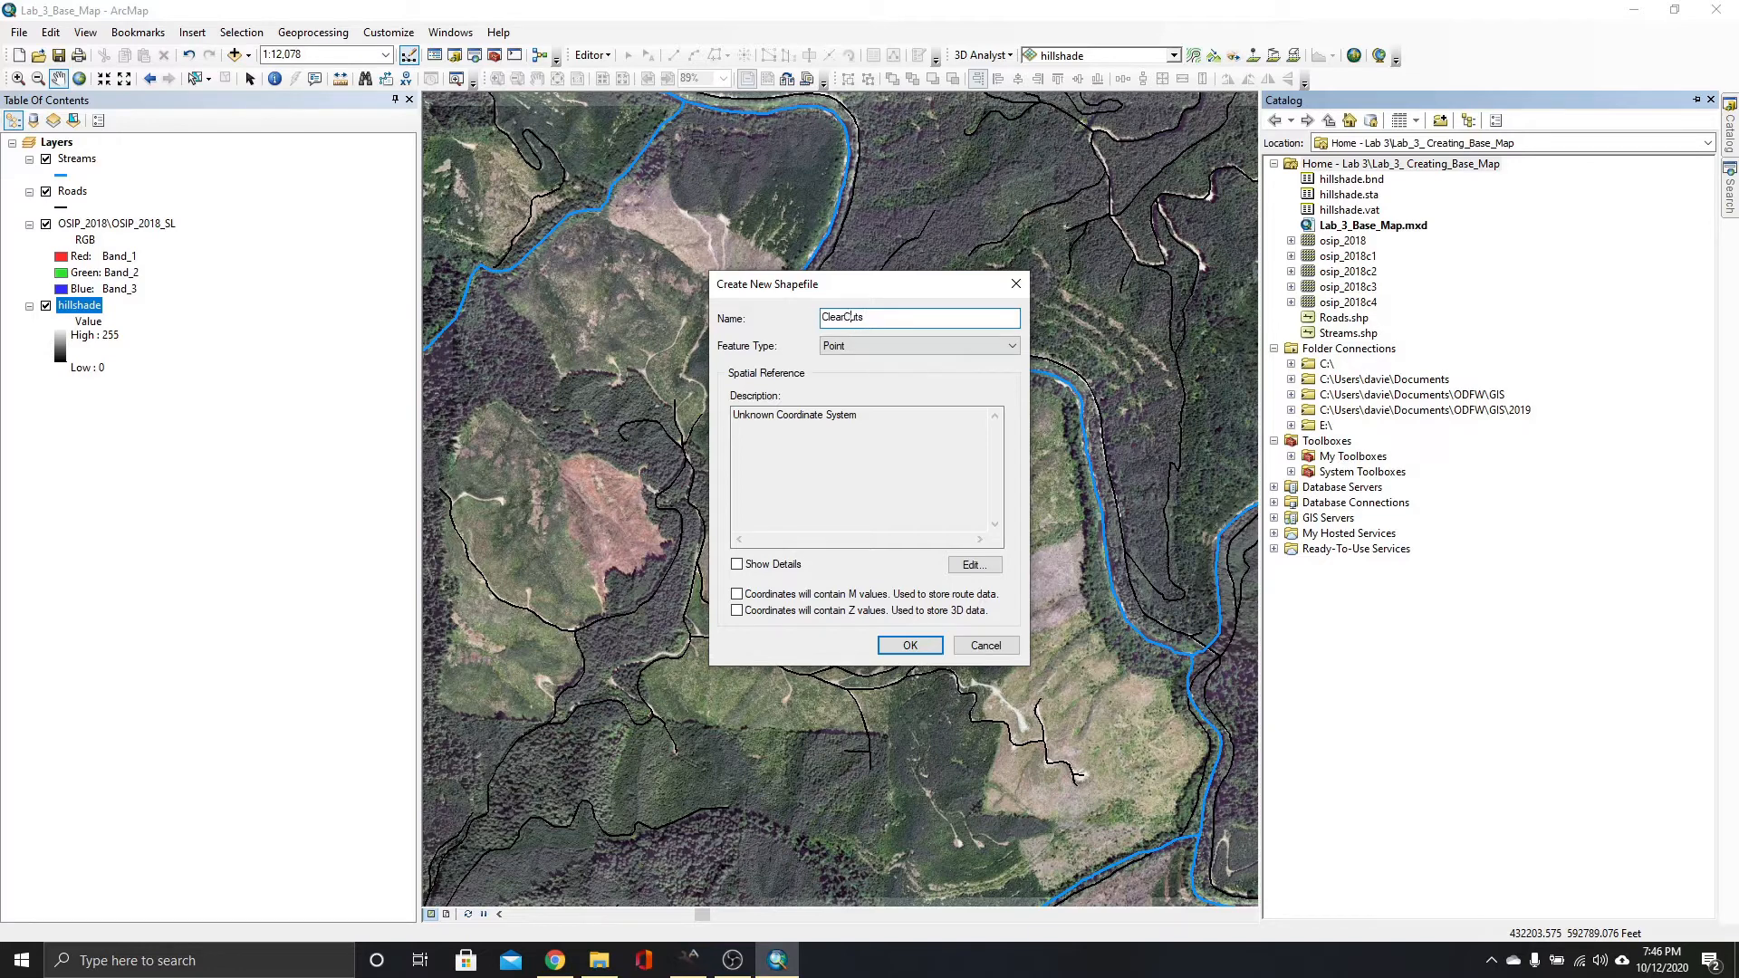
click(1012, 346)
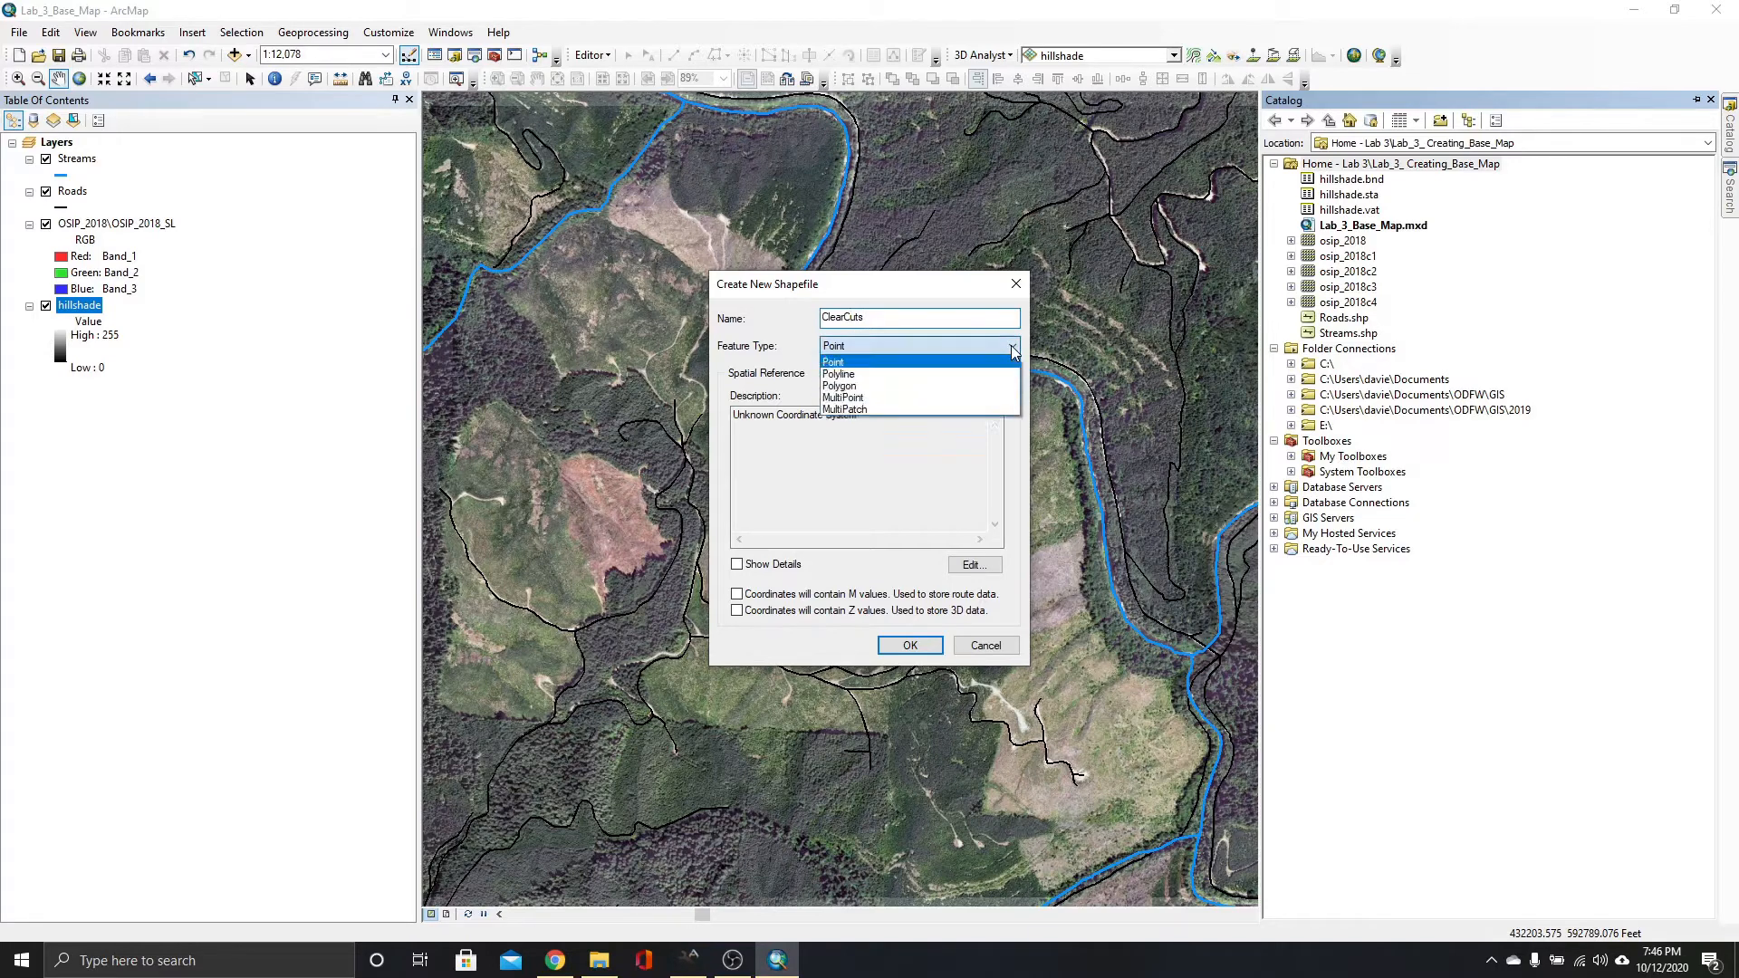
click(848, 388)
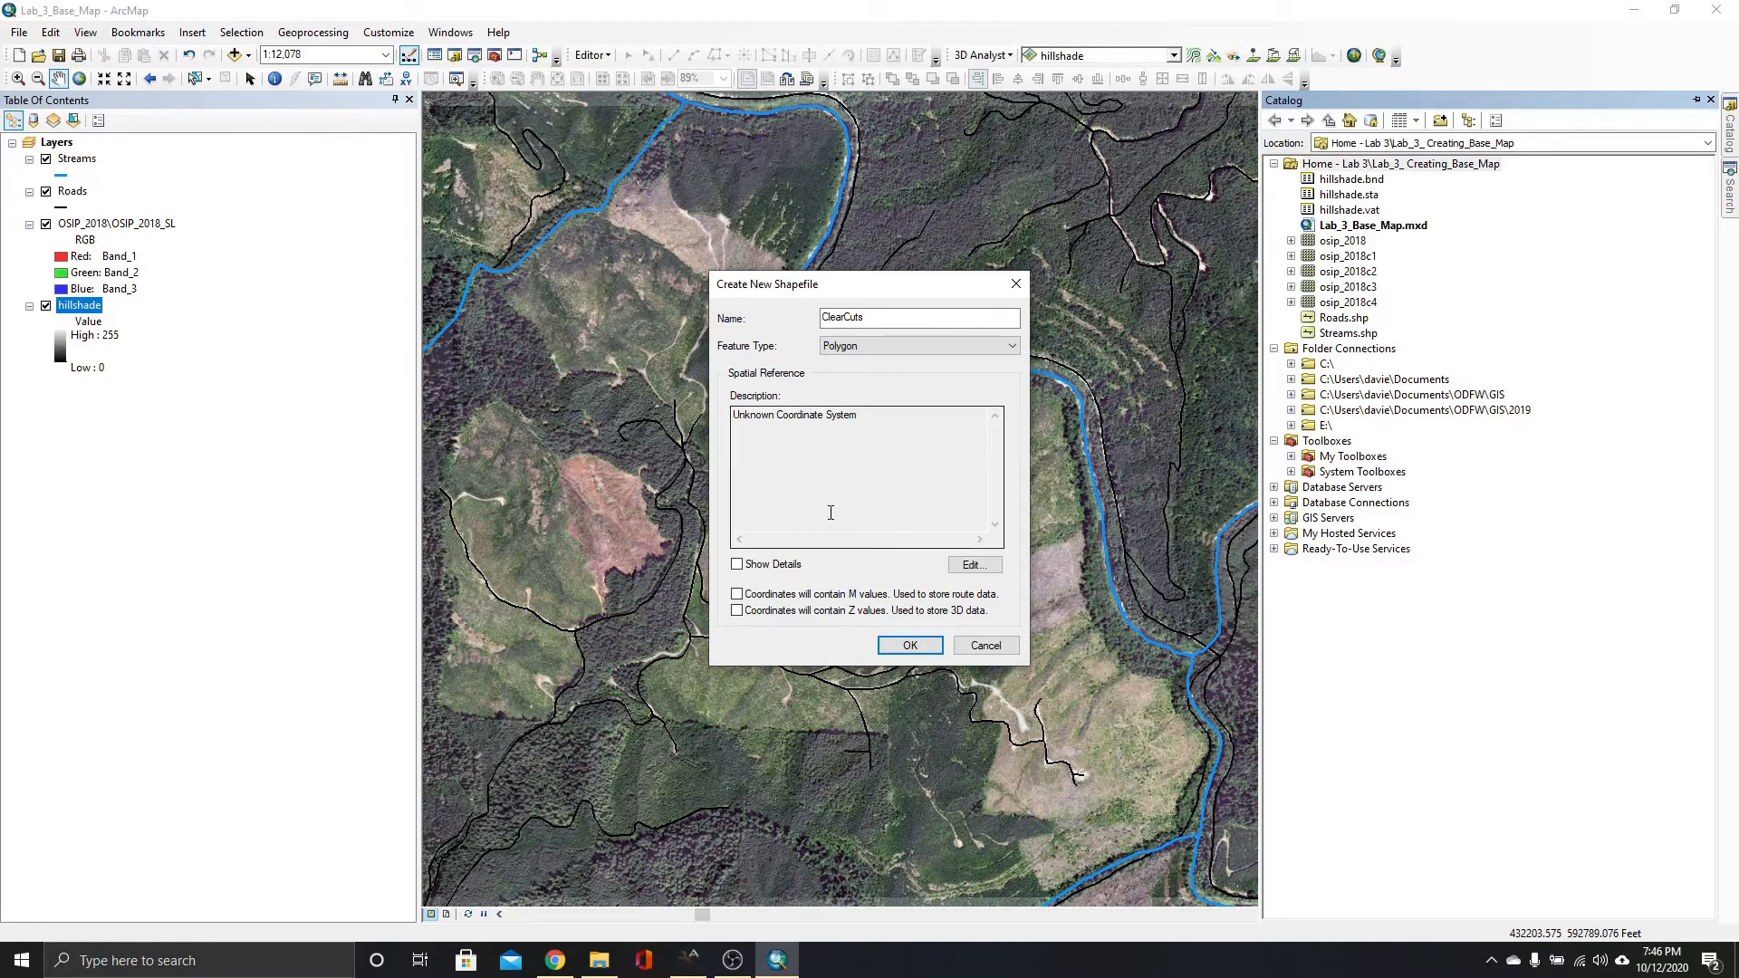
Import the new shapefile's coordinate system from Roads.shp in the Lab_3_ Creating_Base_Map folder under SWOCC\GEOG 265\Lab 3.
click(975, 567)
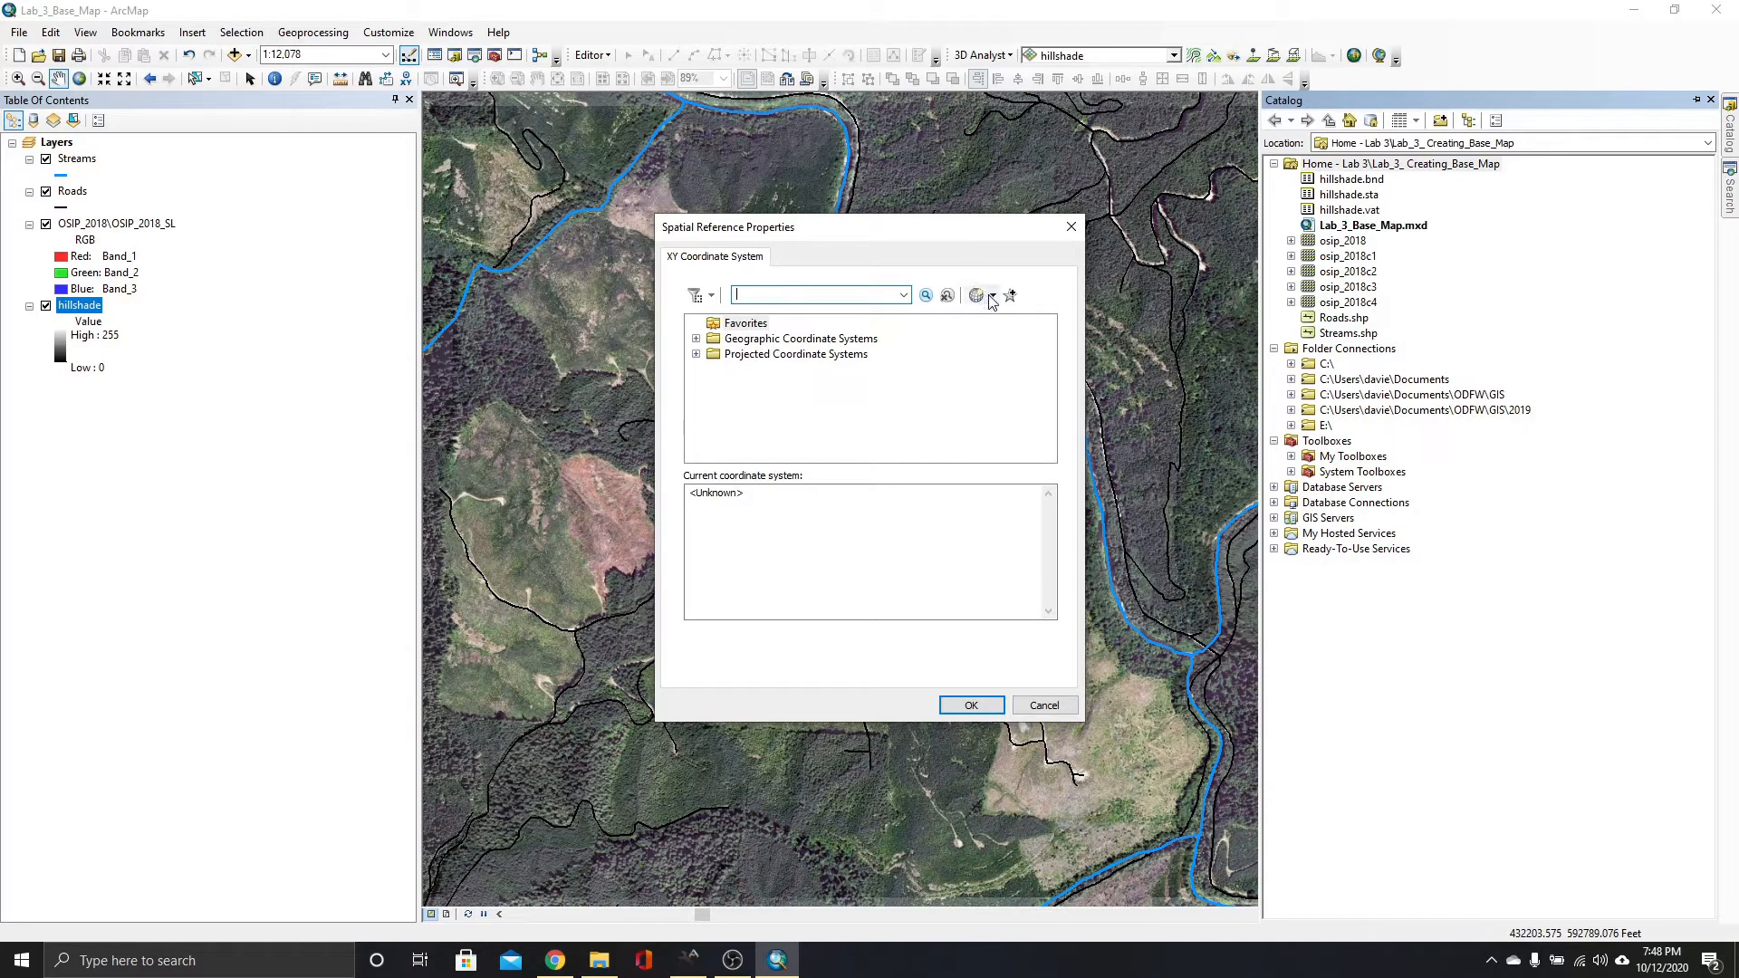
click(994, 296)
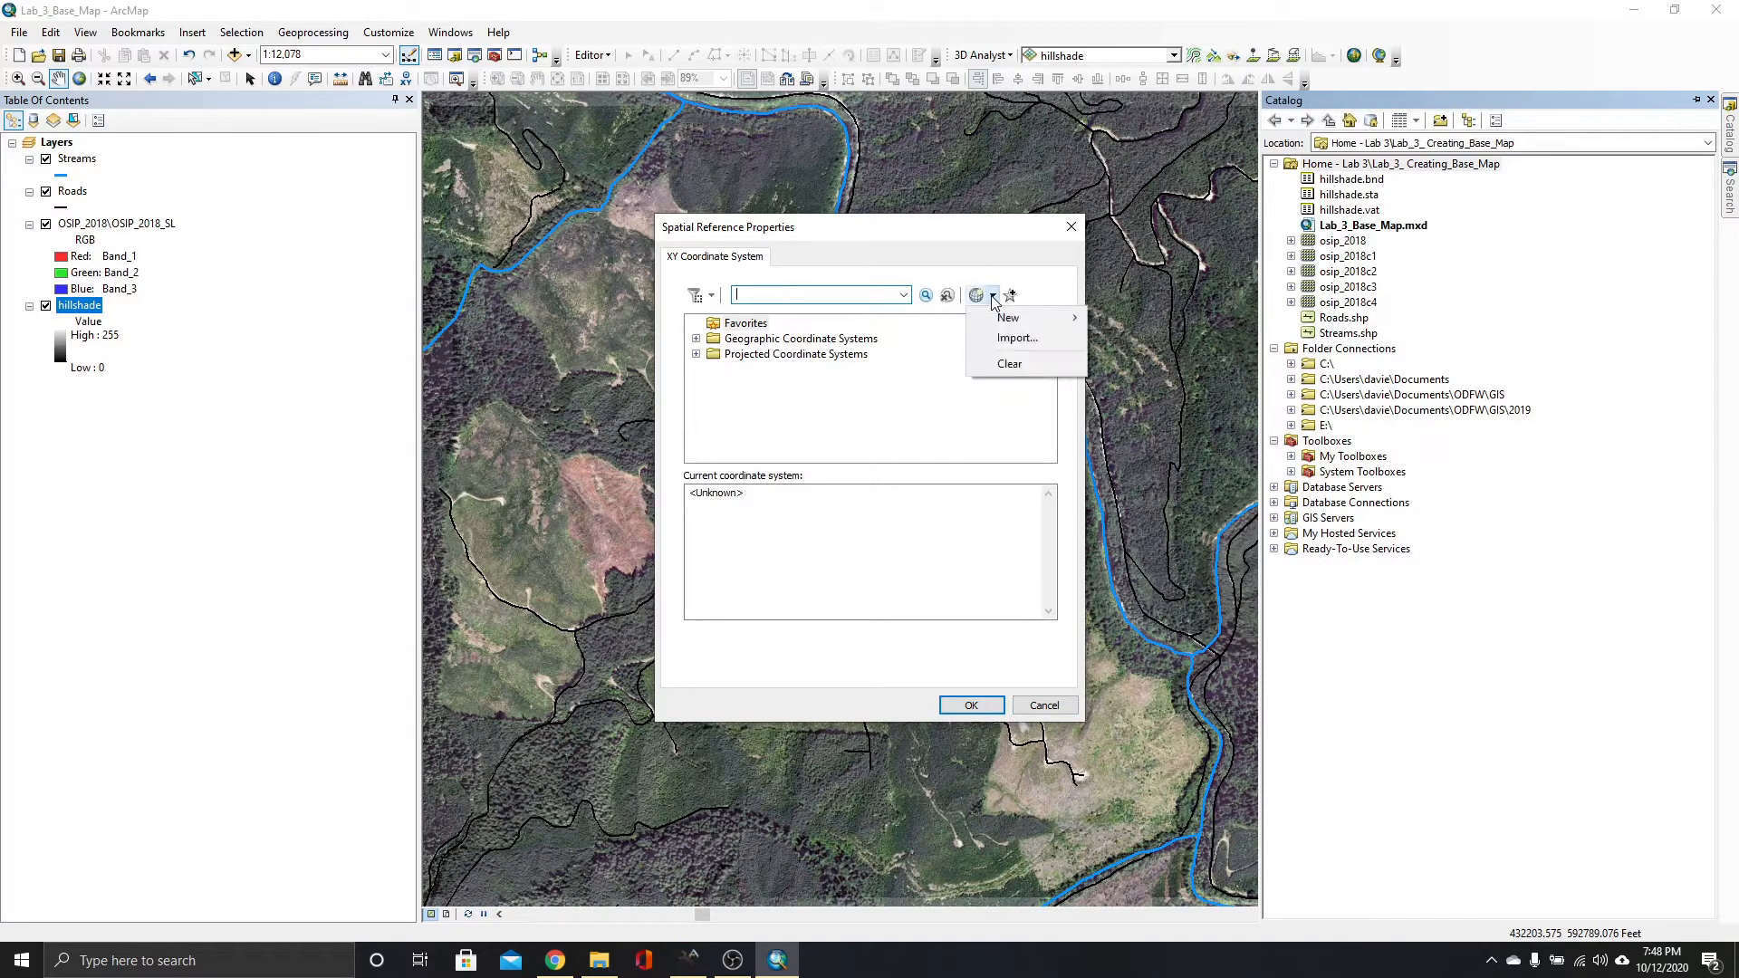
click(995, 337)
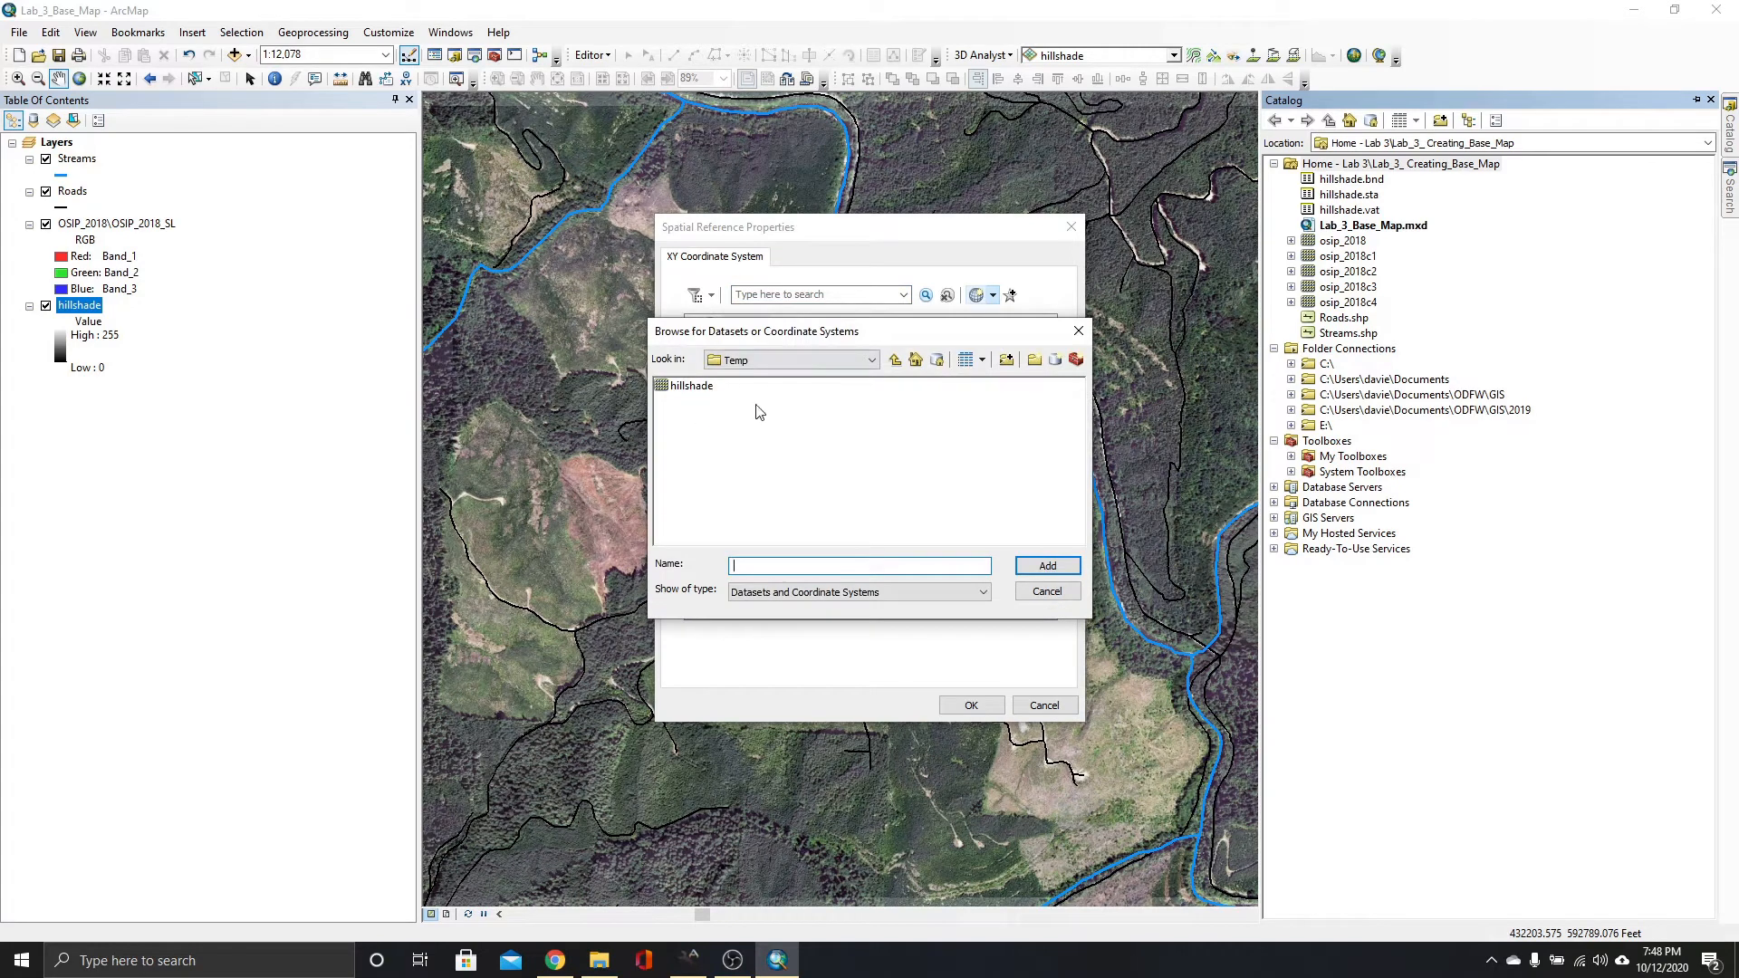
click(874, 360)
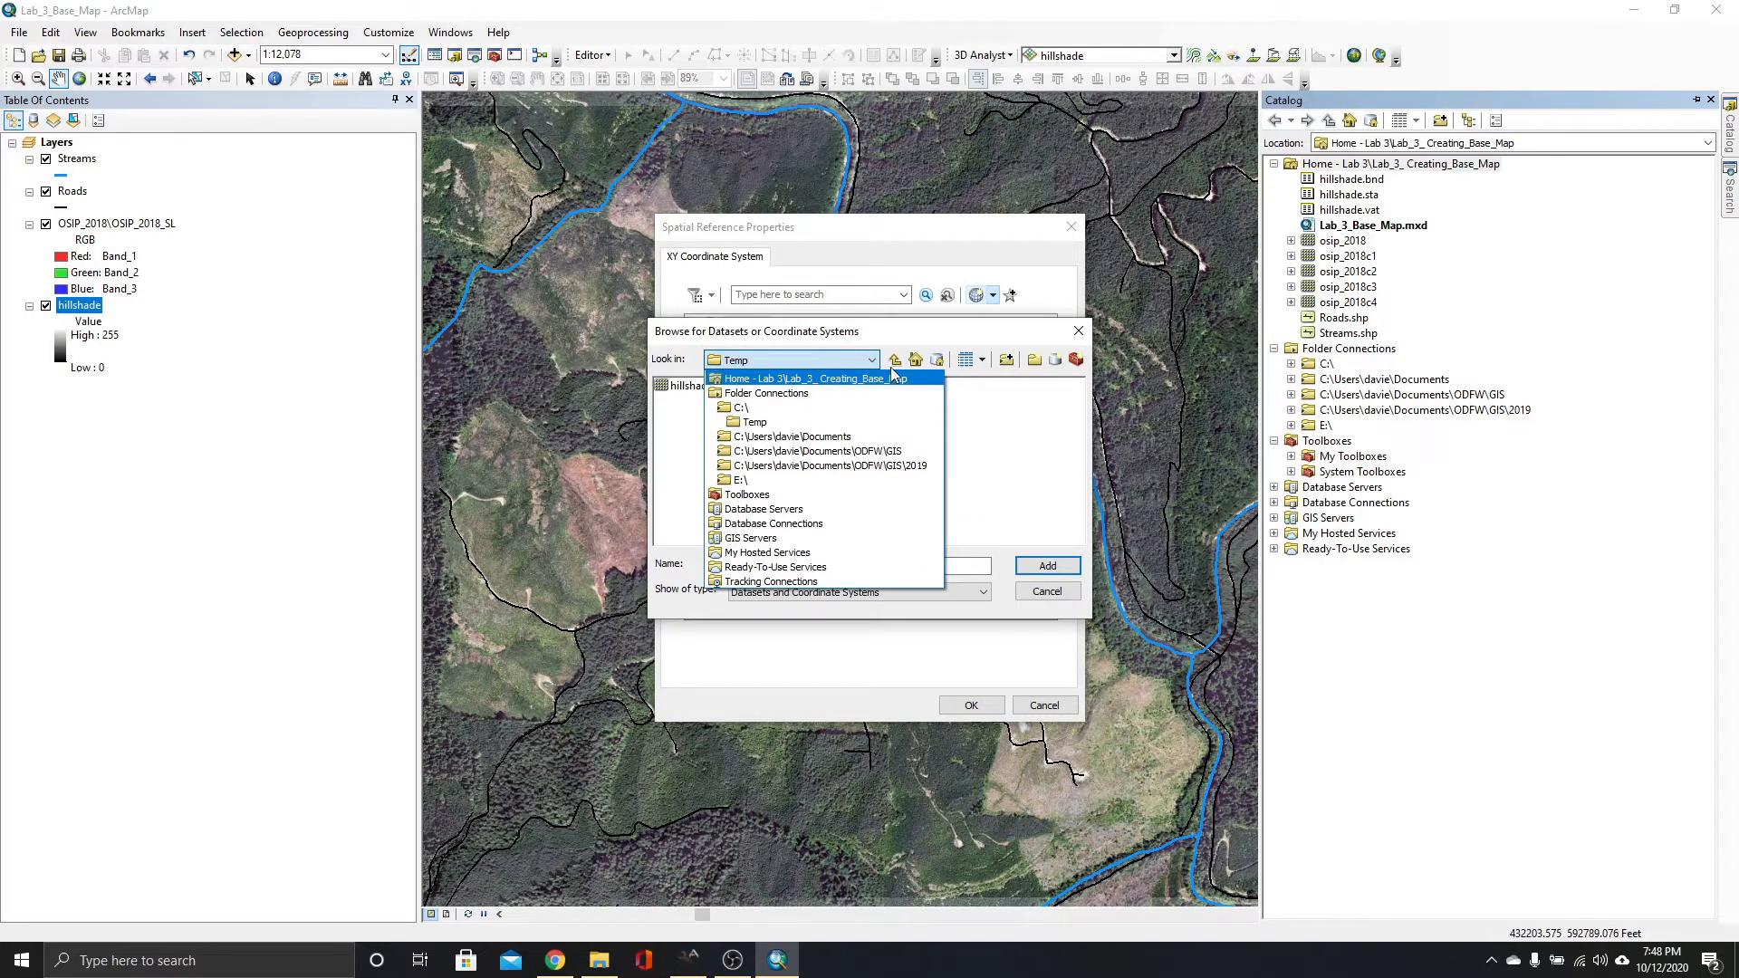
click(858, 439)
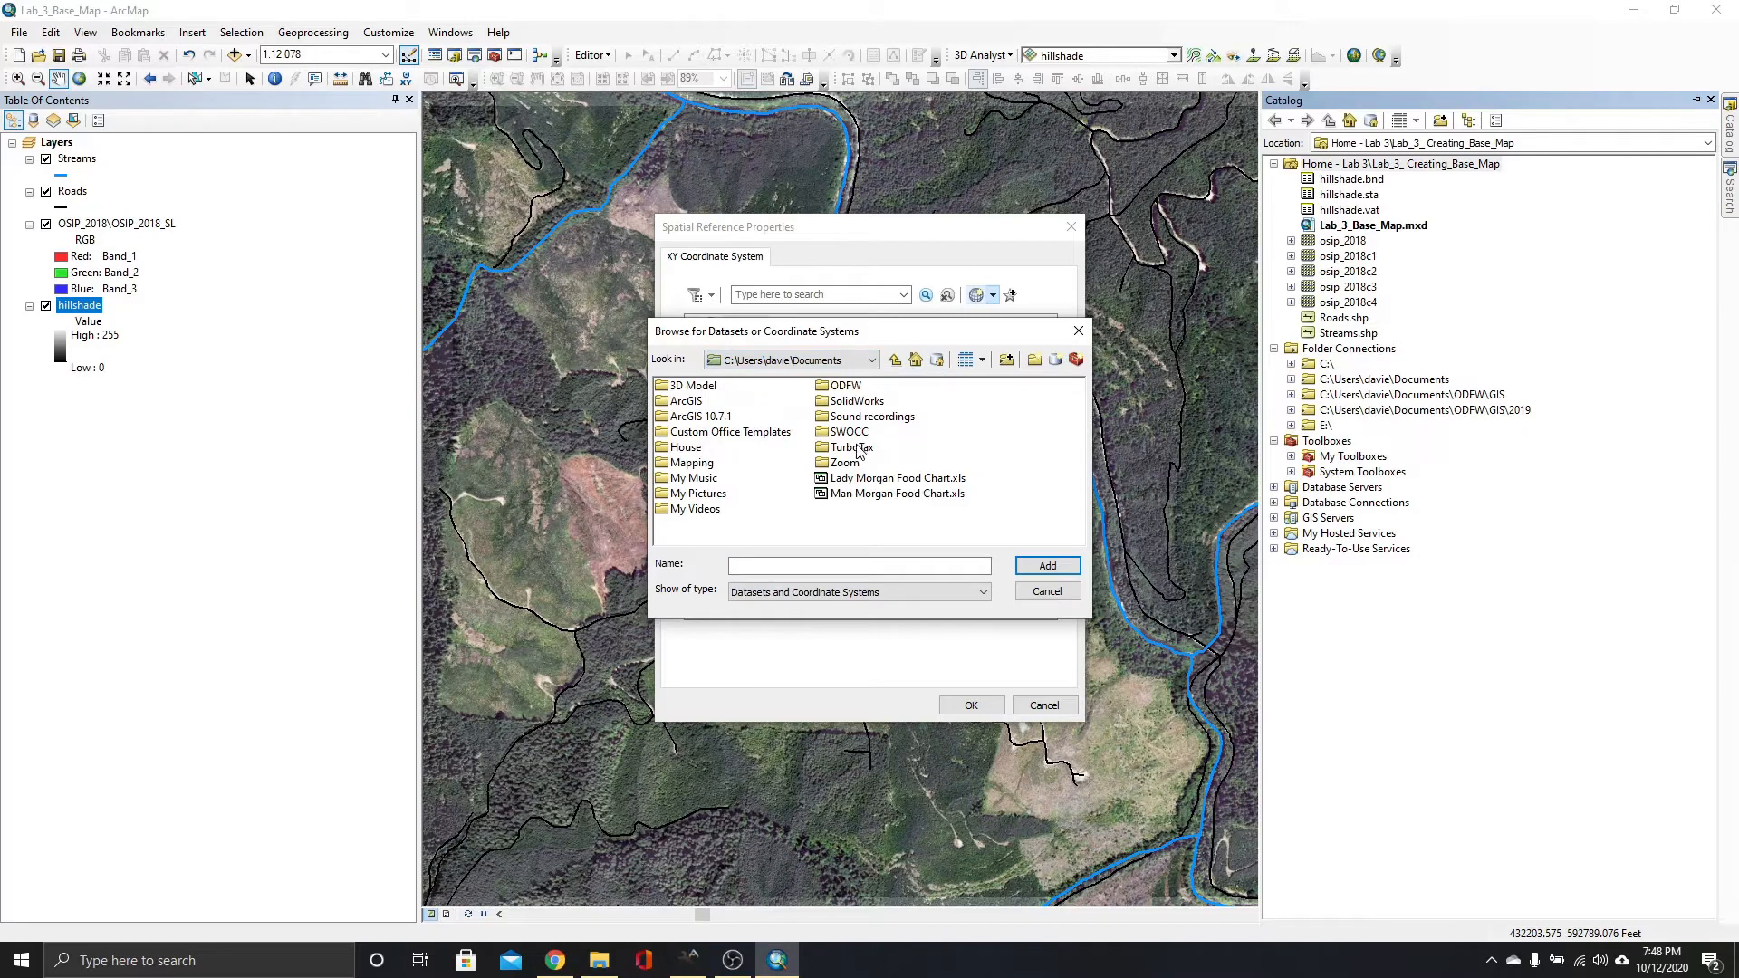
double_click(840, 435)
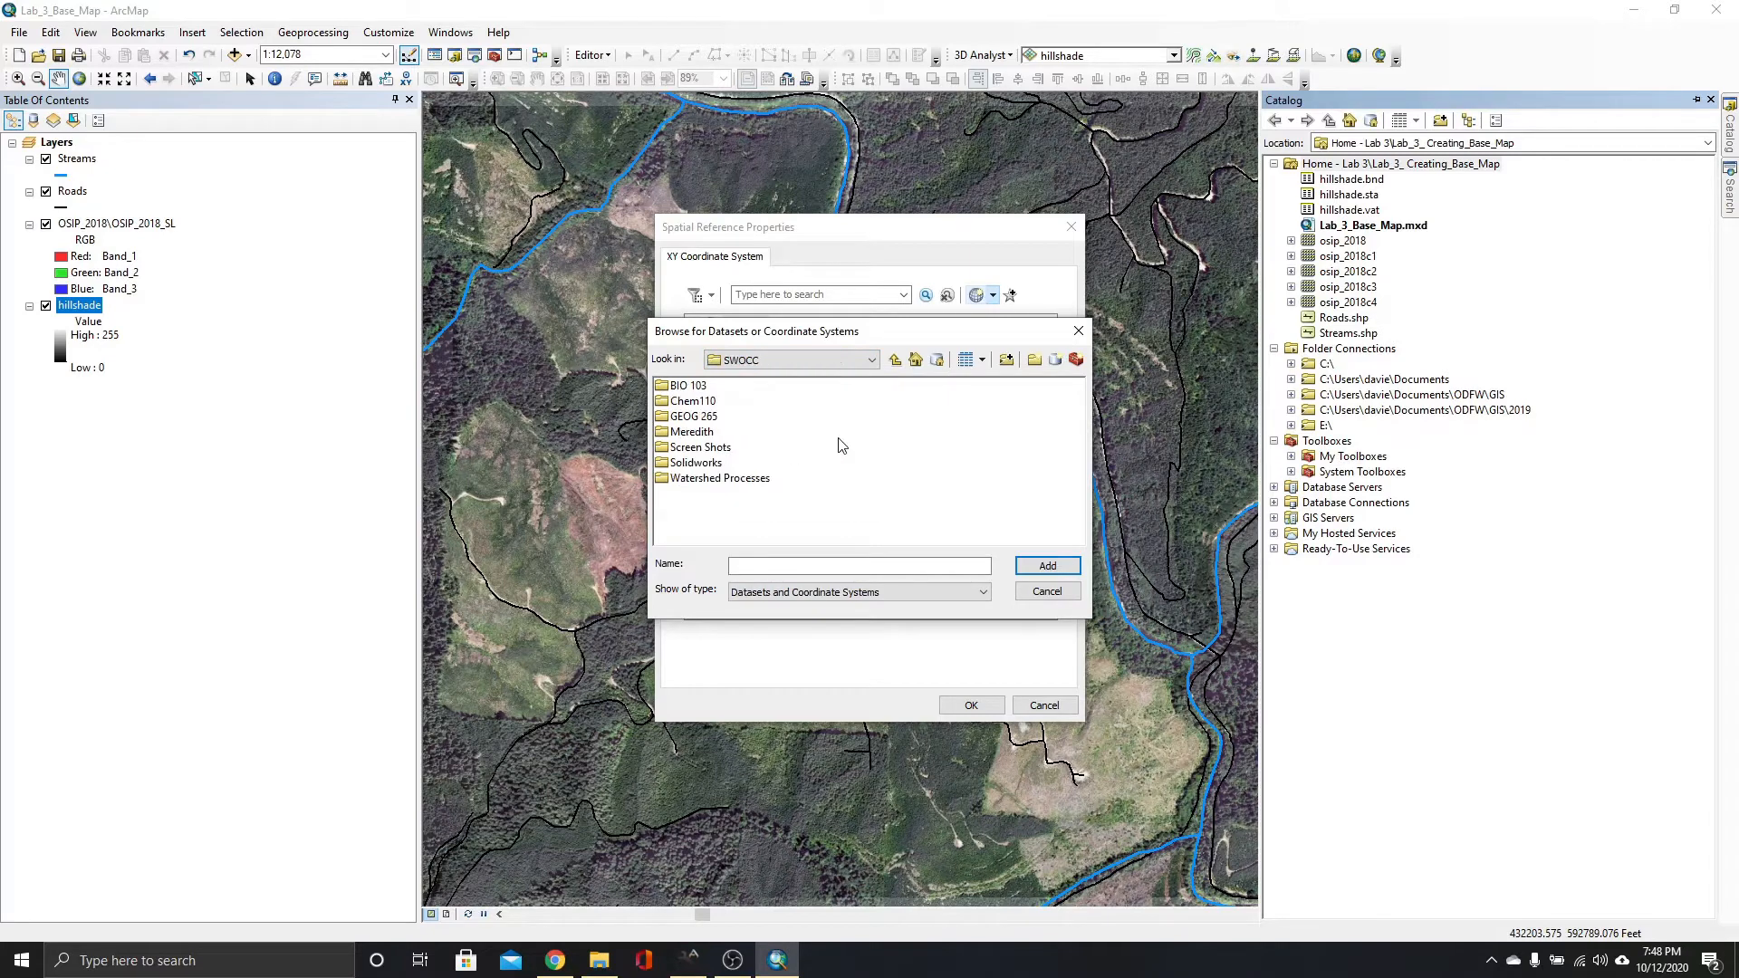
double_click(684, 417)
double_click(682, 418)
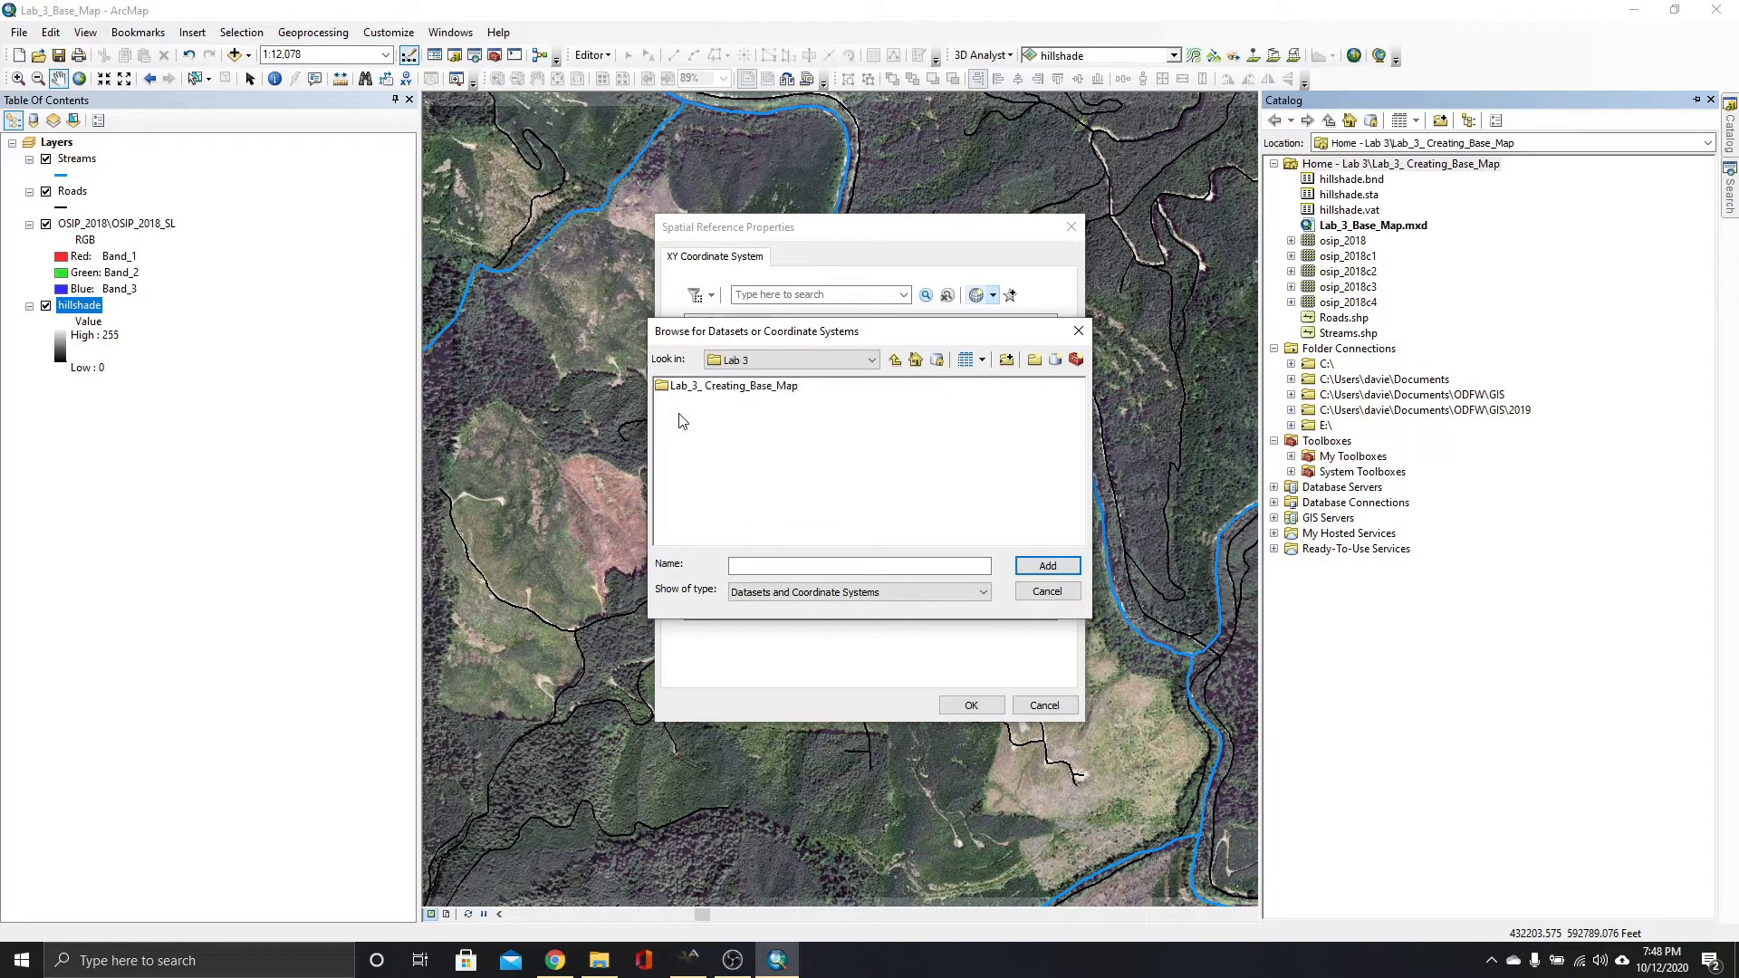
double_click(693, 388)
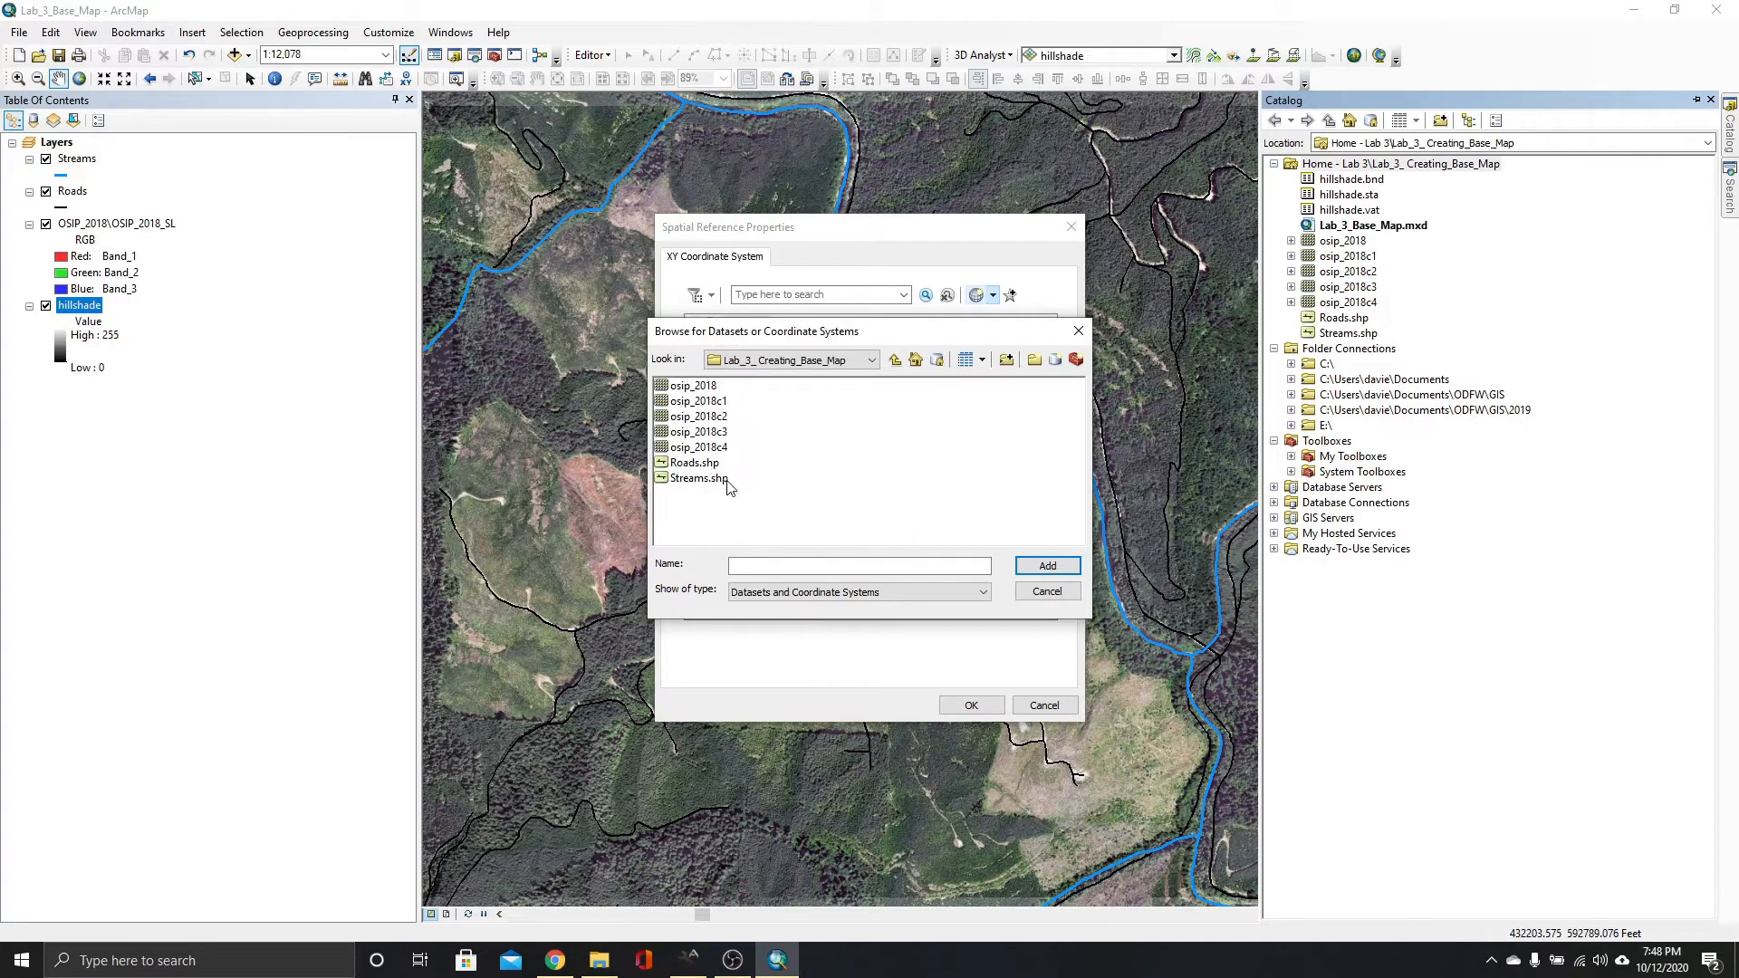
click(690, 462)
click(1044, 568)
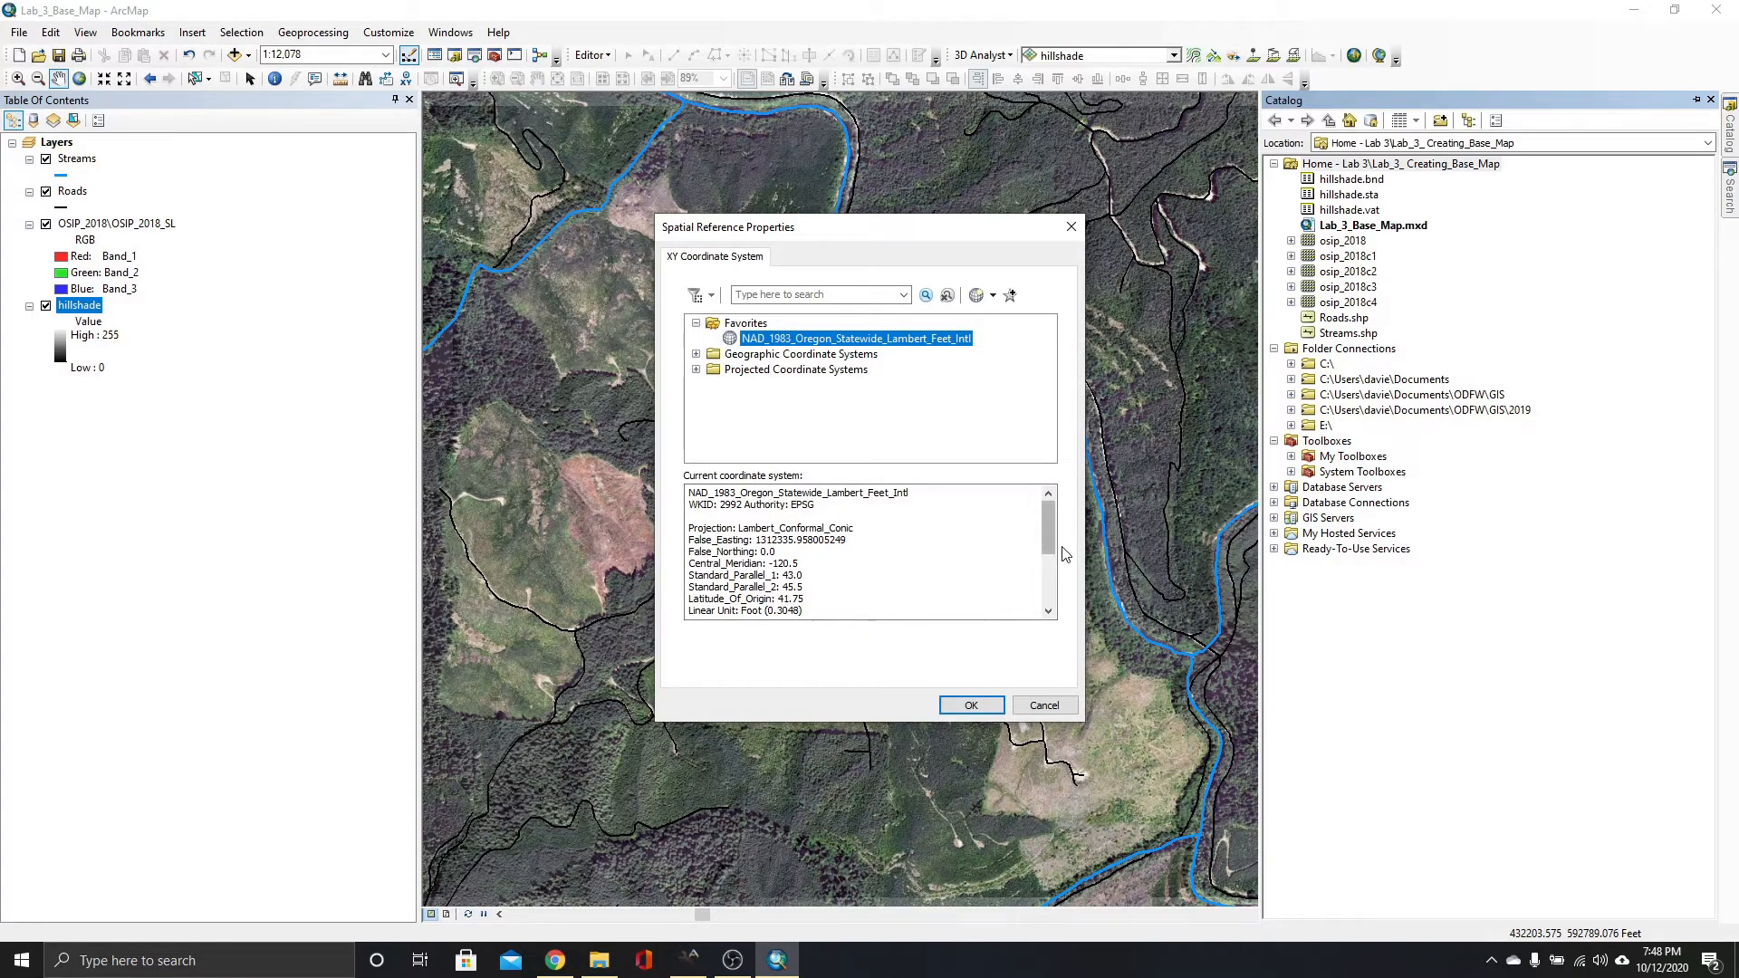
Review and accept the NAD_1983_Oregon_Statewide_Lambert_Feet_Intl coordinate system, and create the ClearCuts shapefile.
drag(1049, 533, 1040, 578)
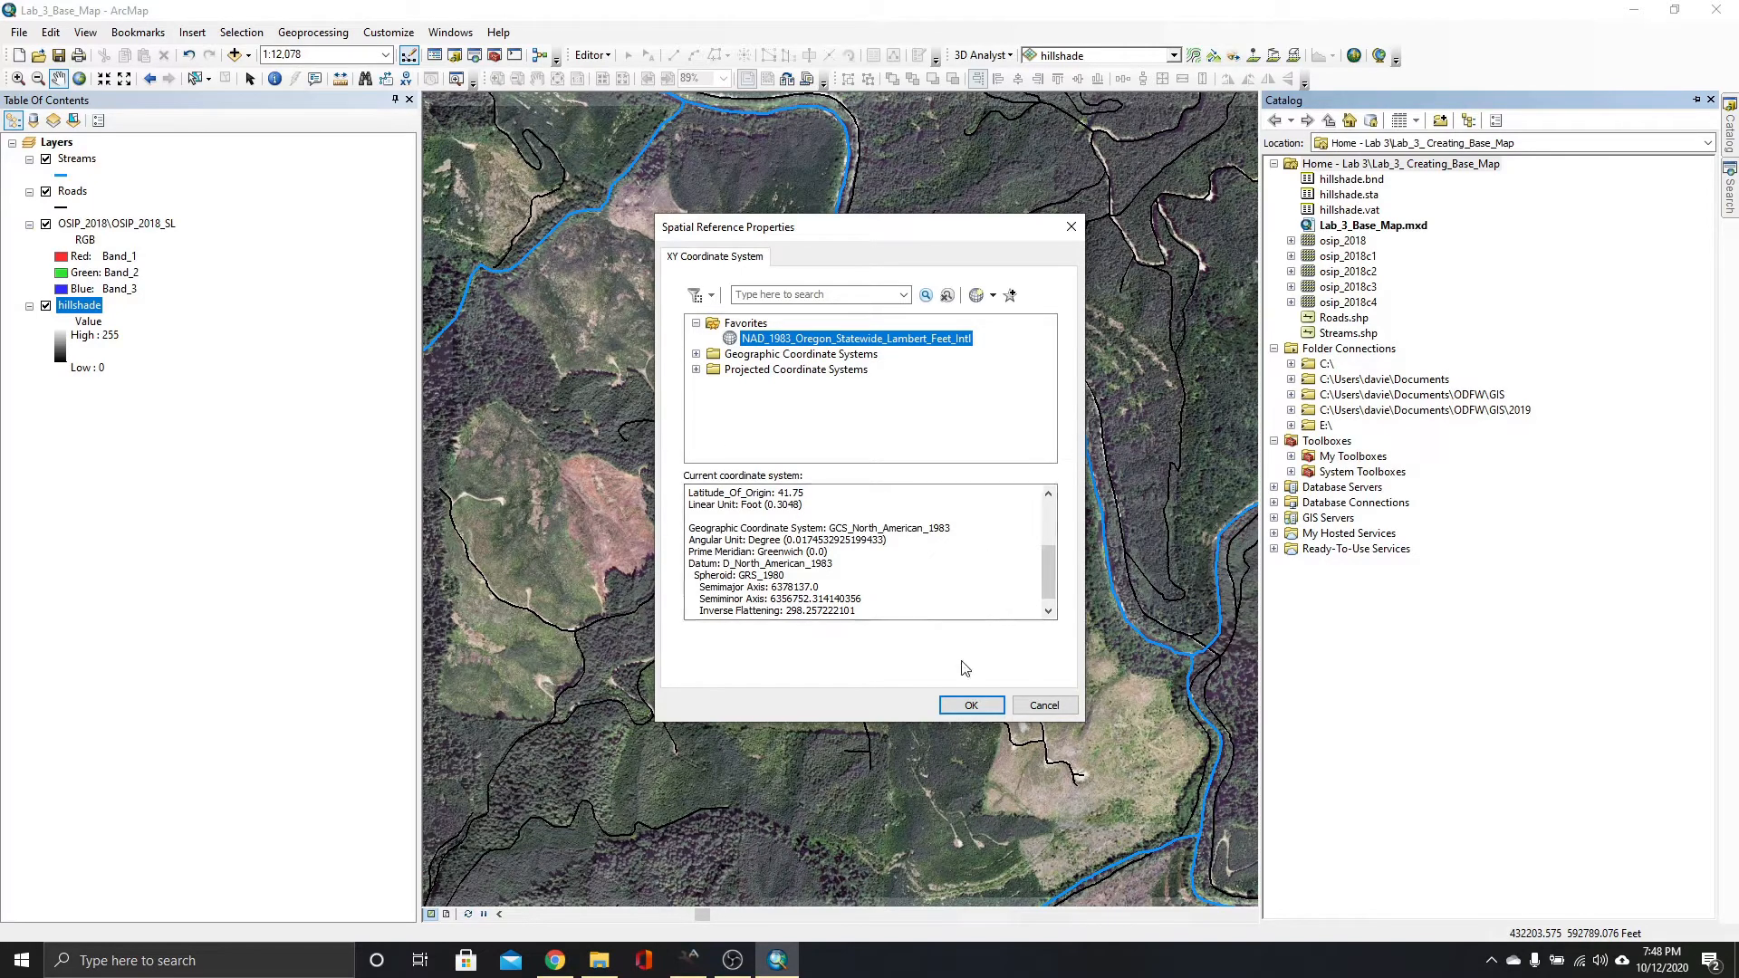
click(957, 705)
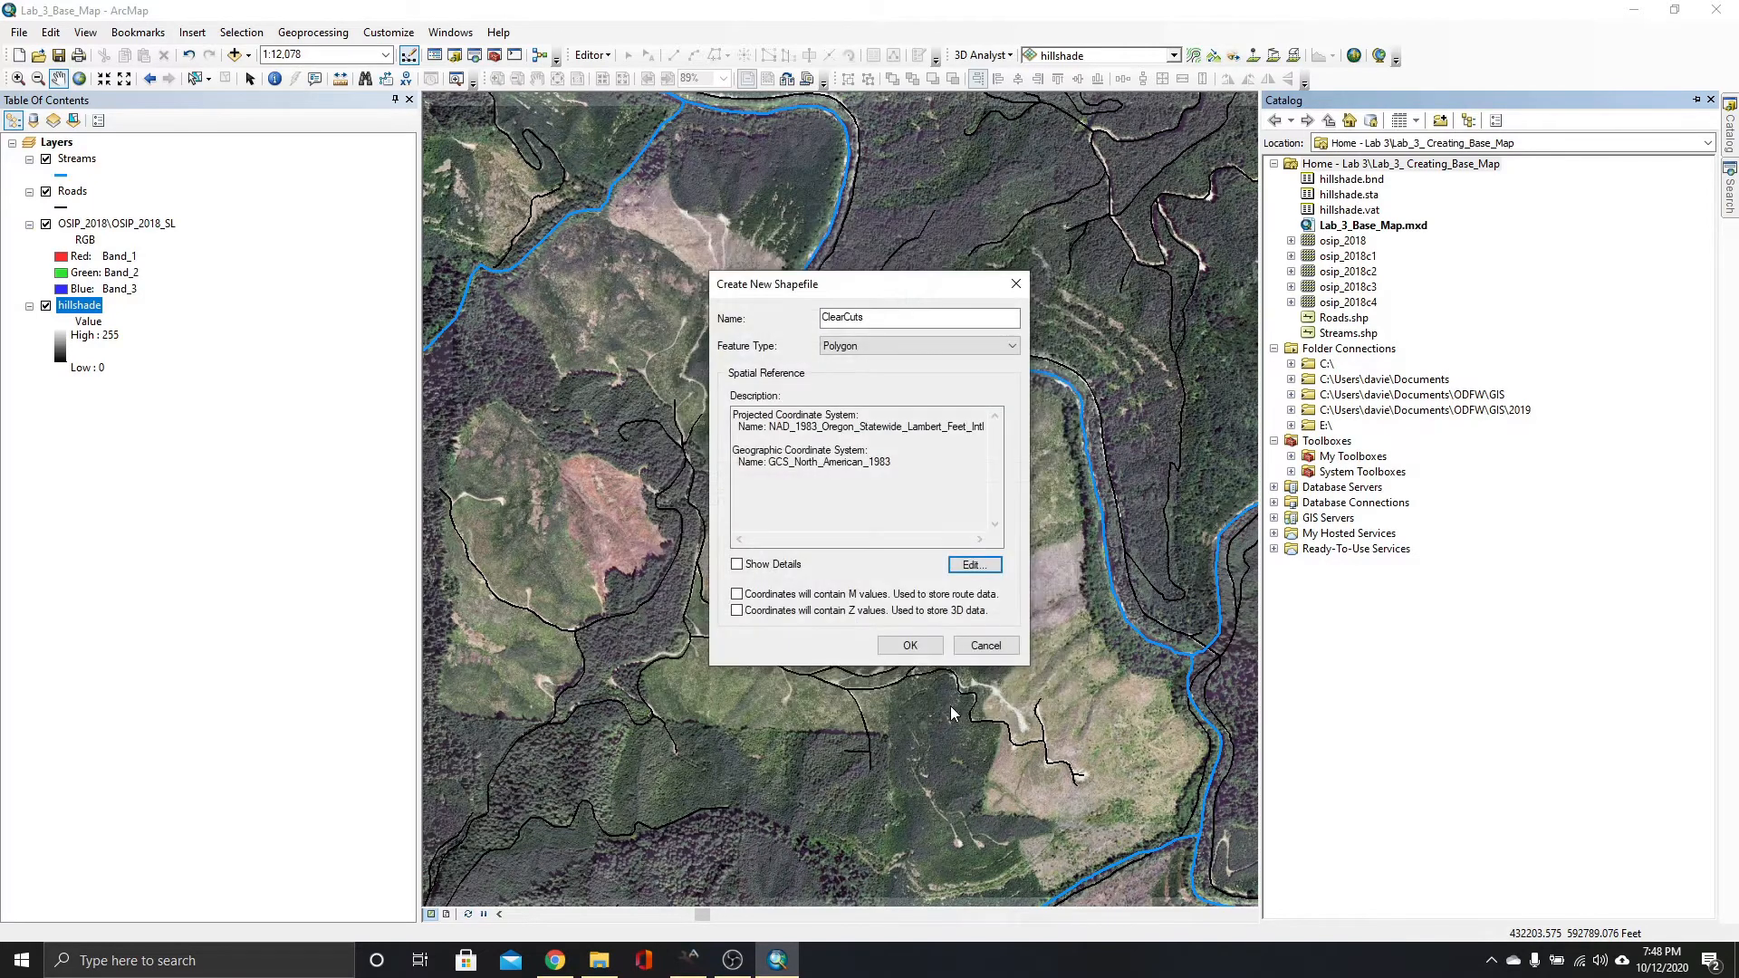
click(921, 649)
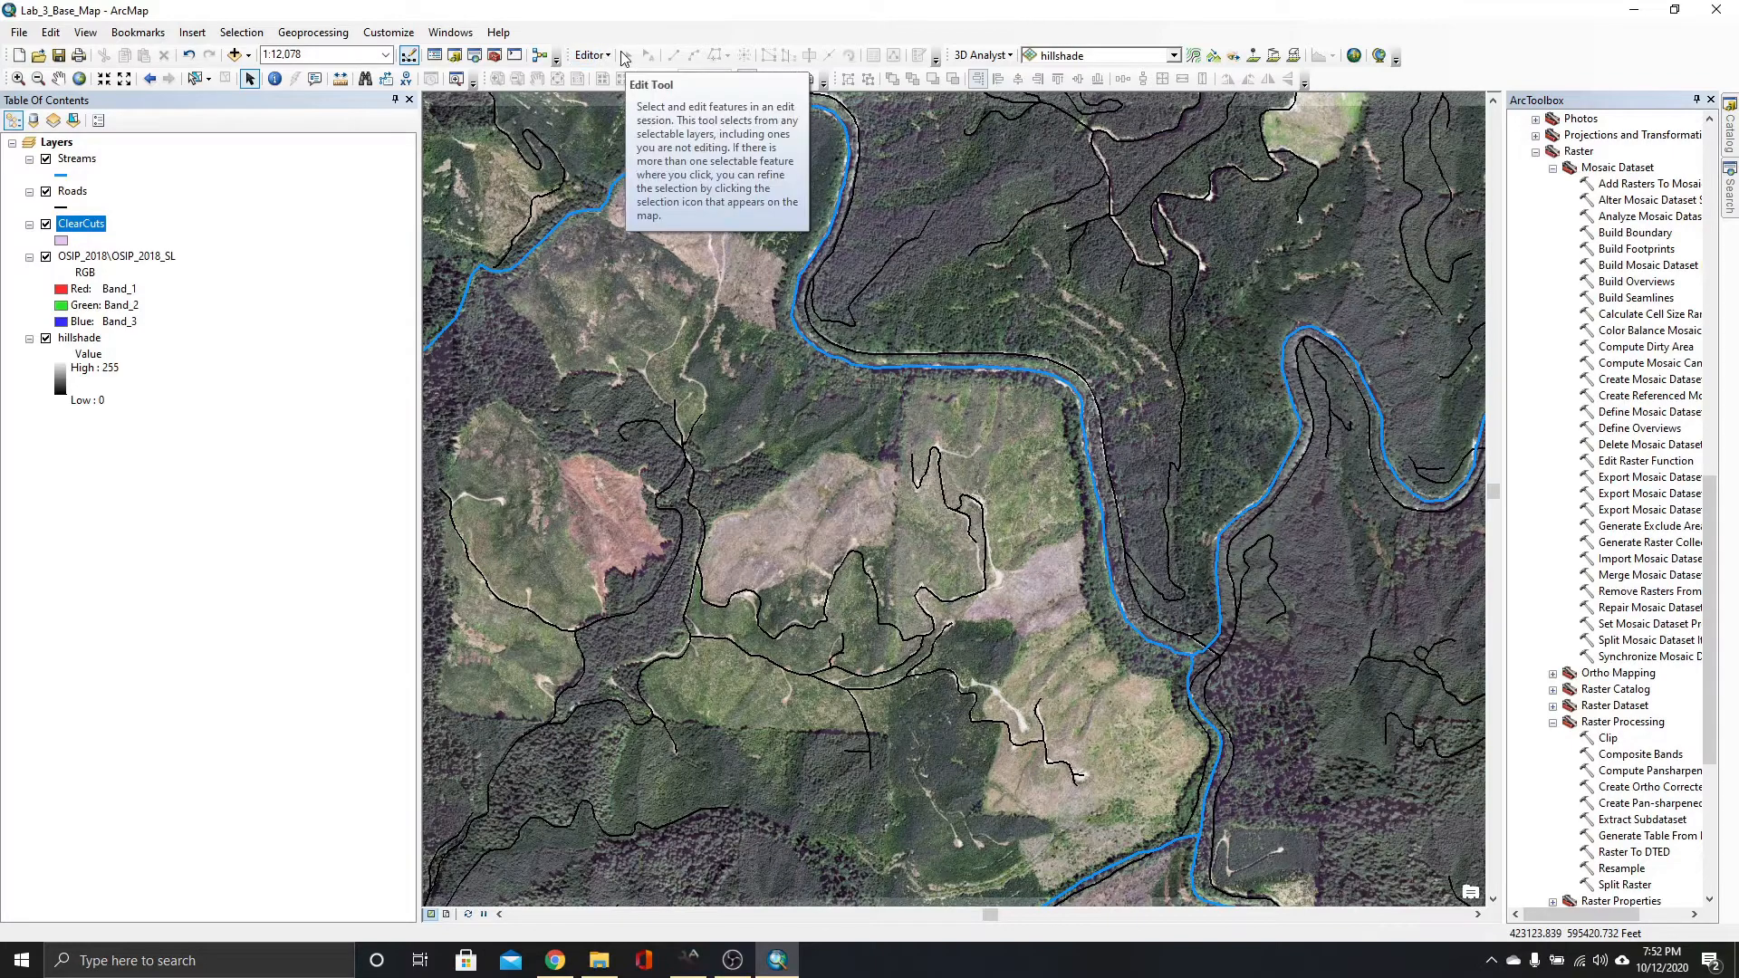
Start an edit session on the ClearCuts layer and continue past the spatial reference warnings.
right_click(1493, 66)
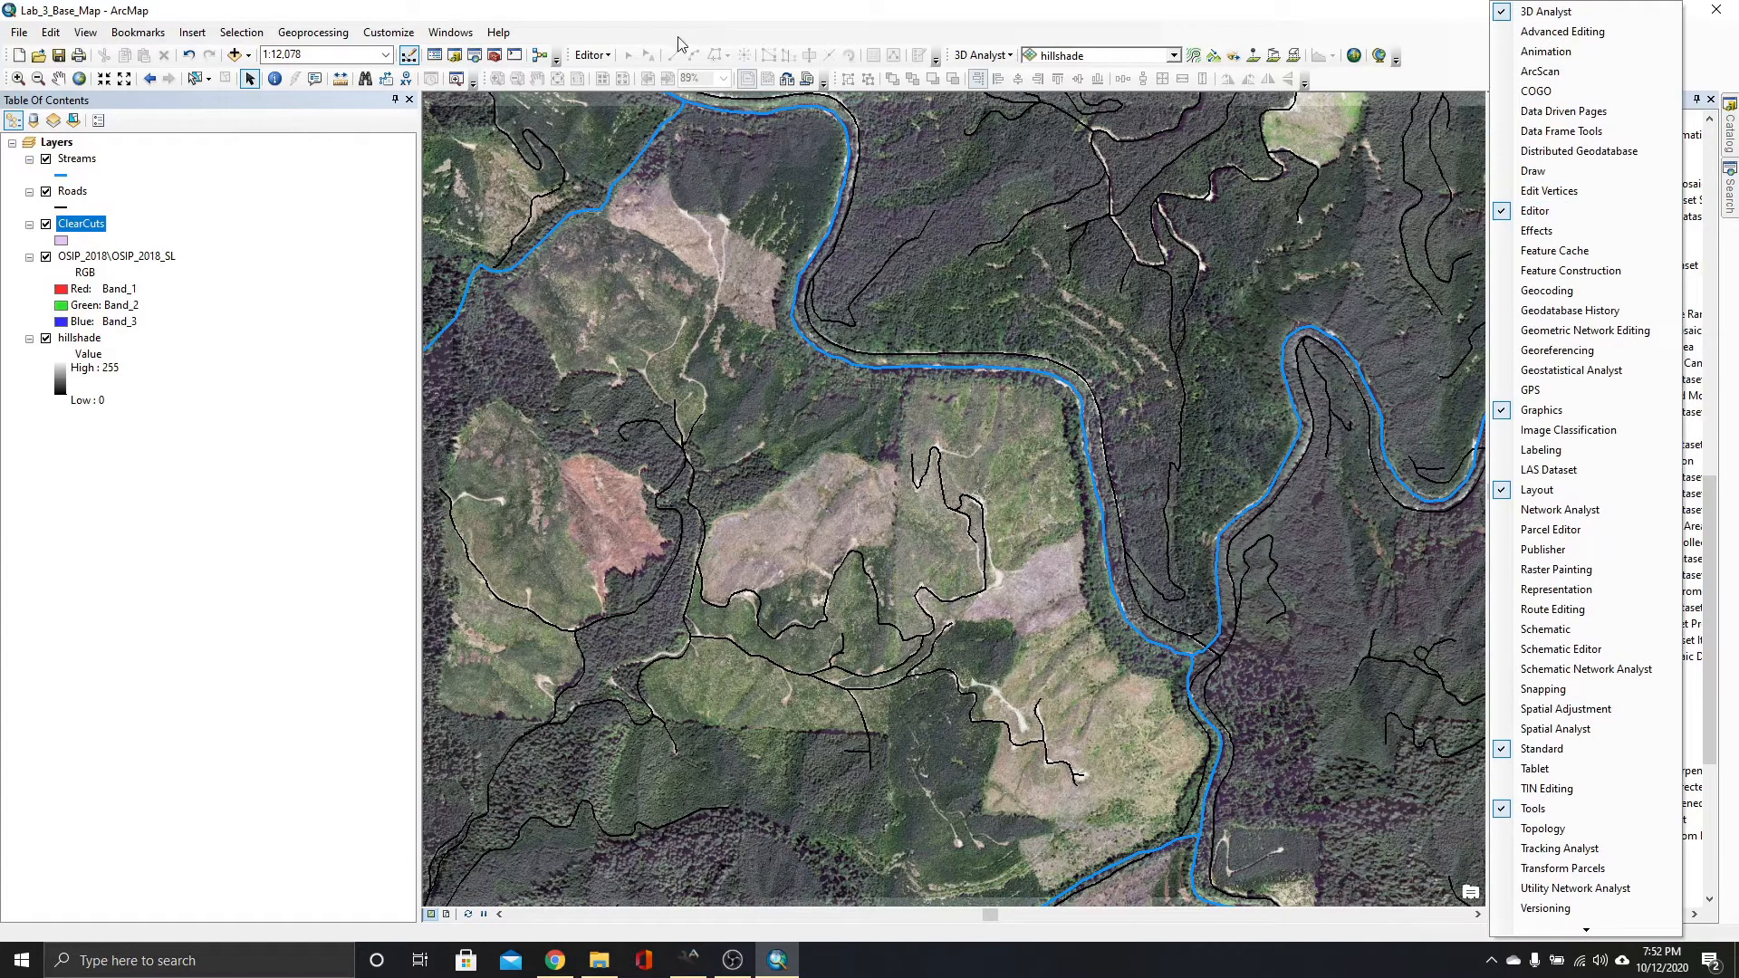
click(640, 33)
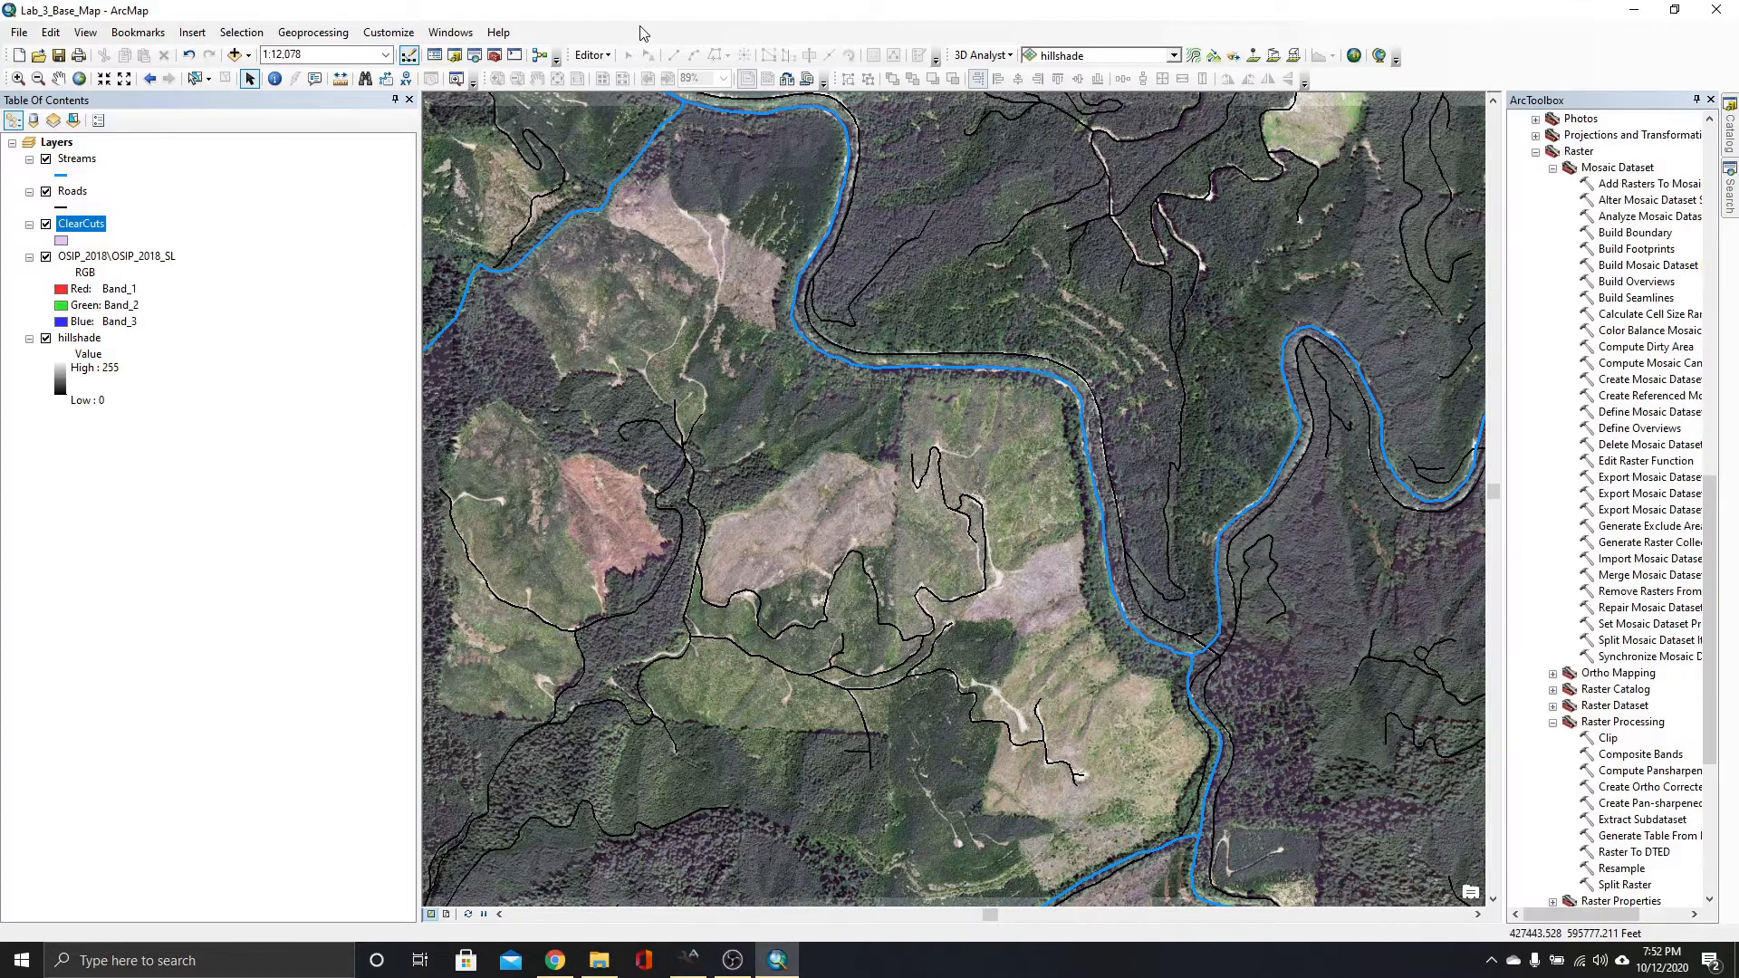
click(594, 57)
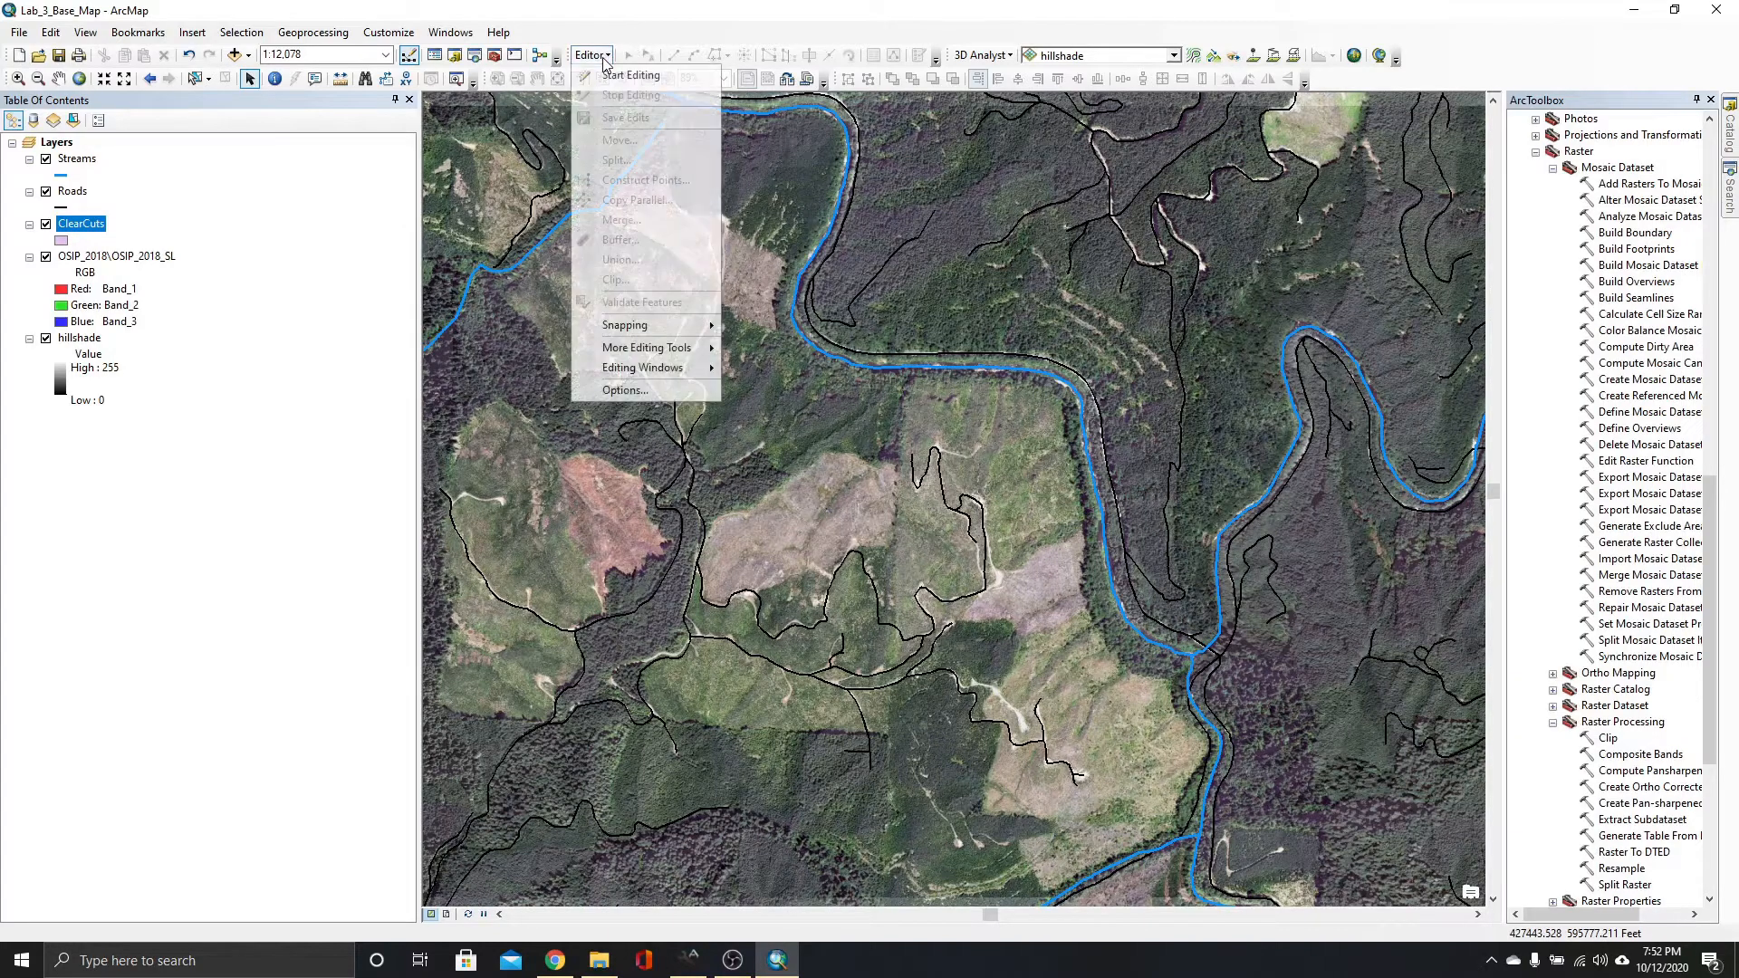
click(613, 74)
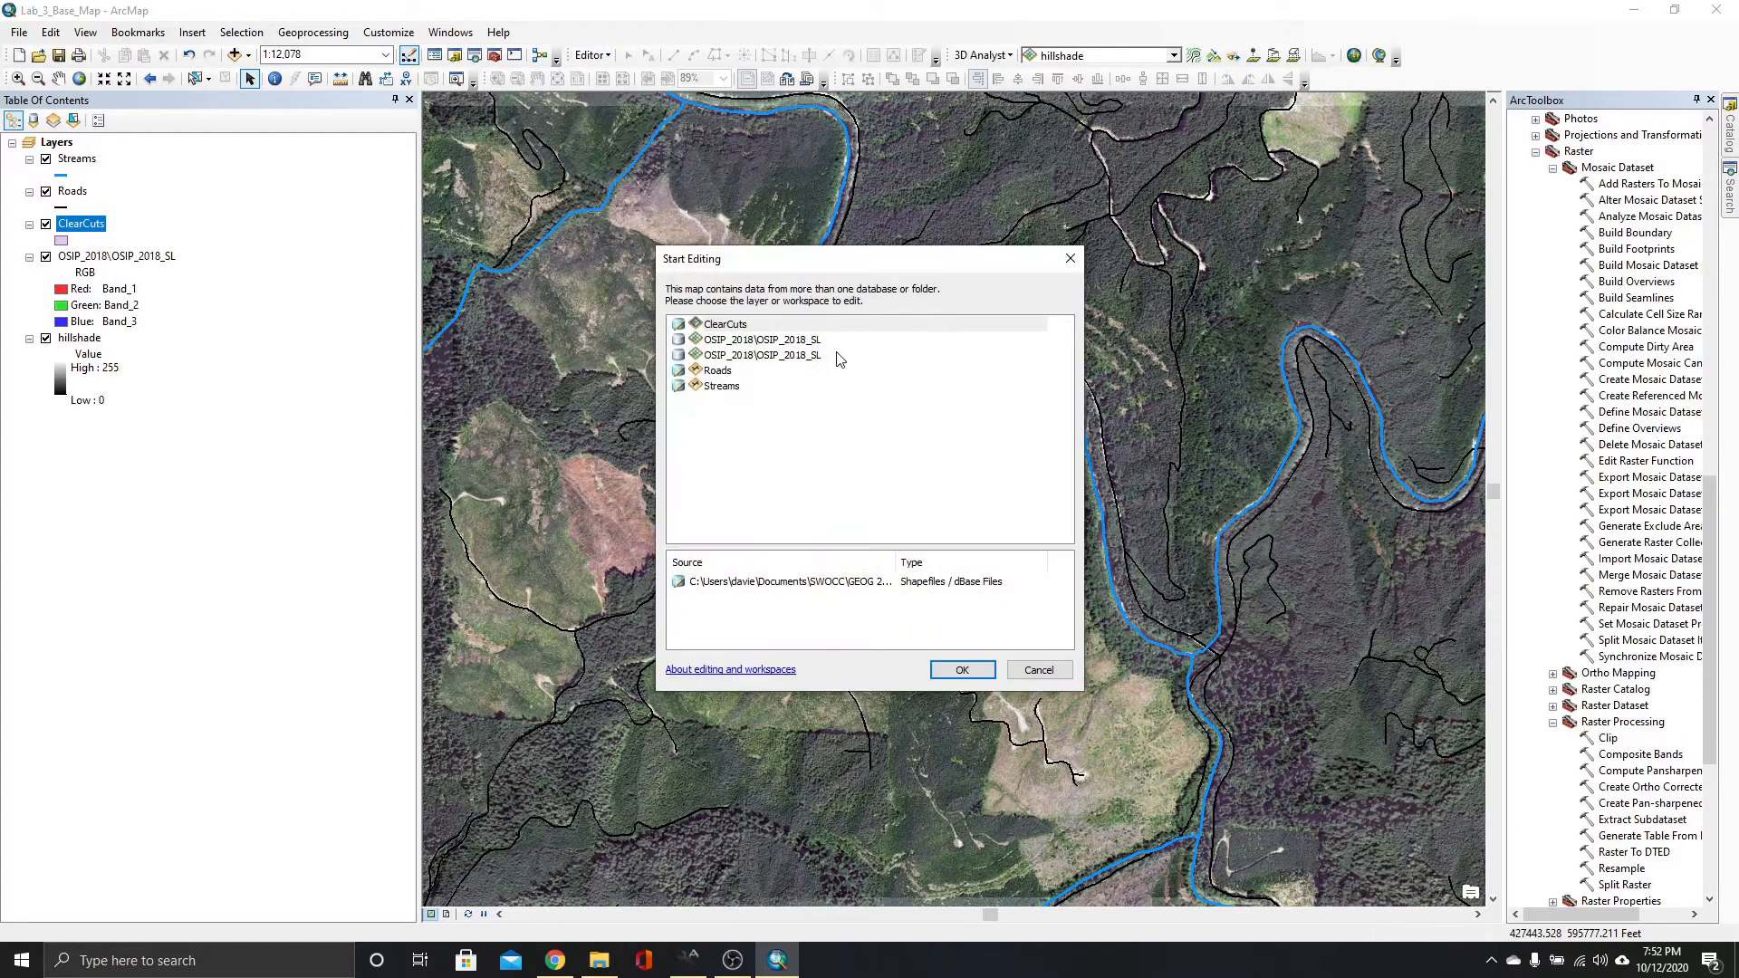
click(705, 325)
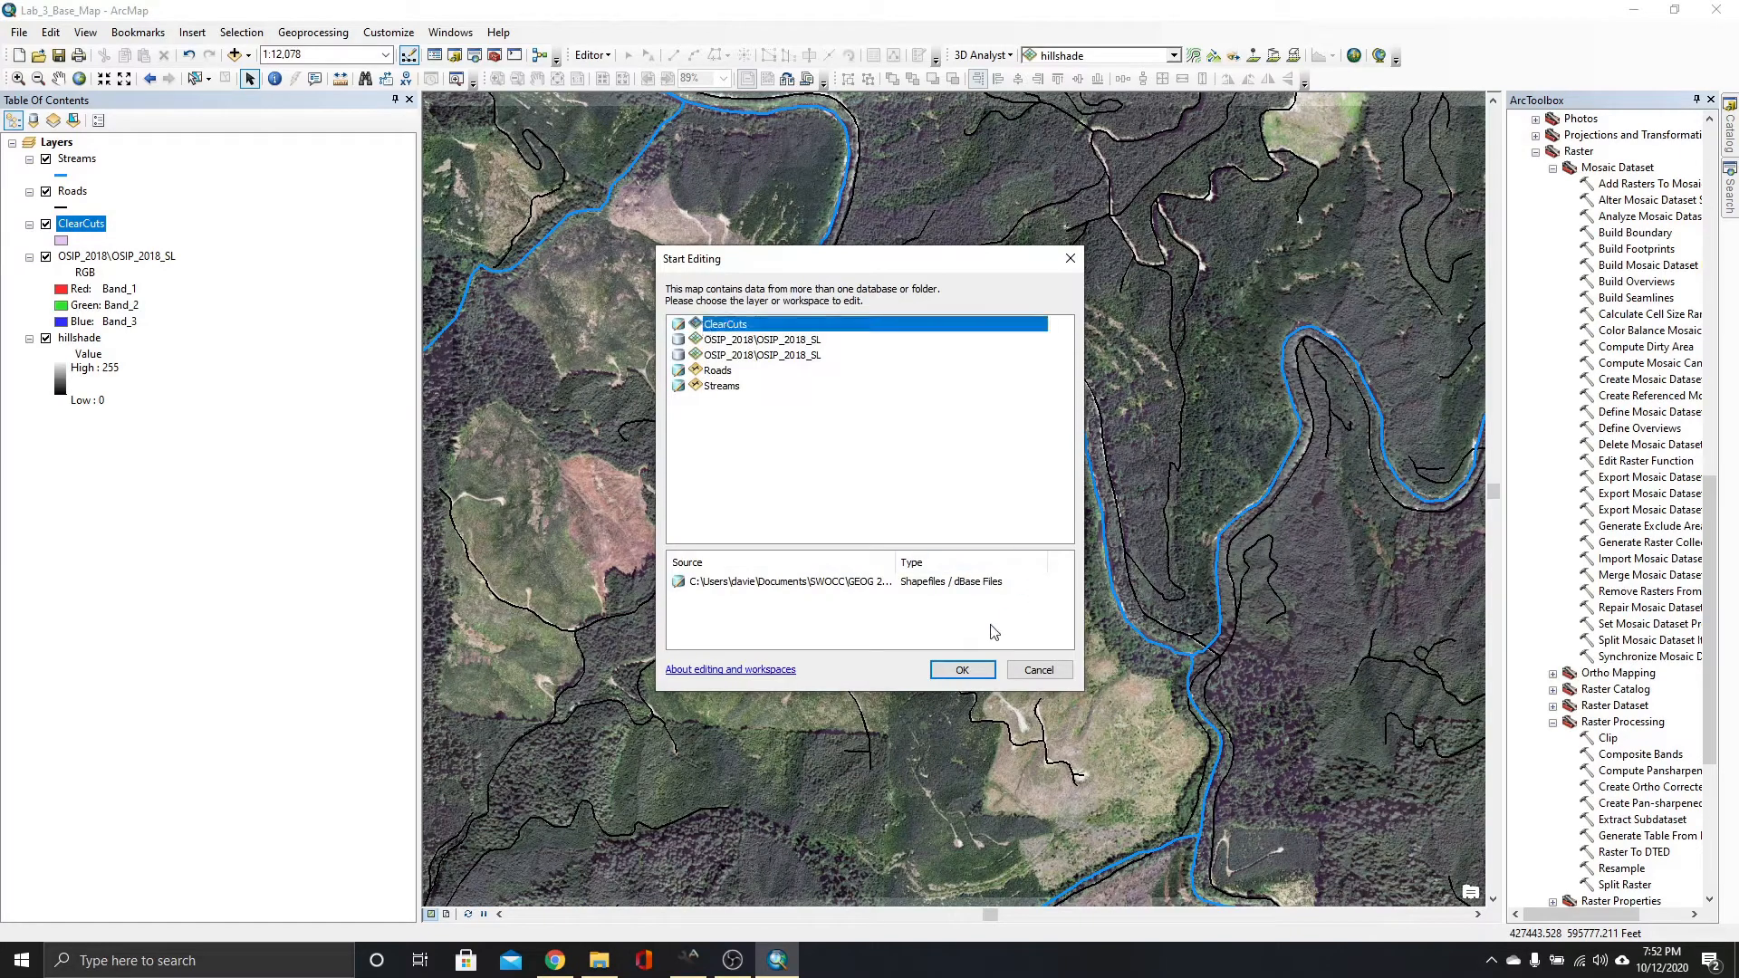
click(976, 670)
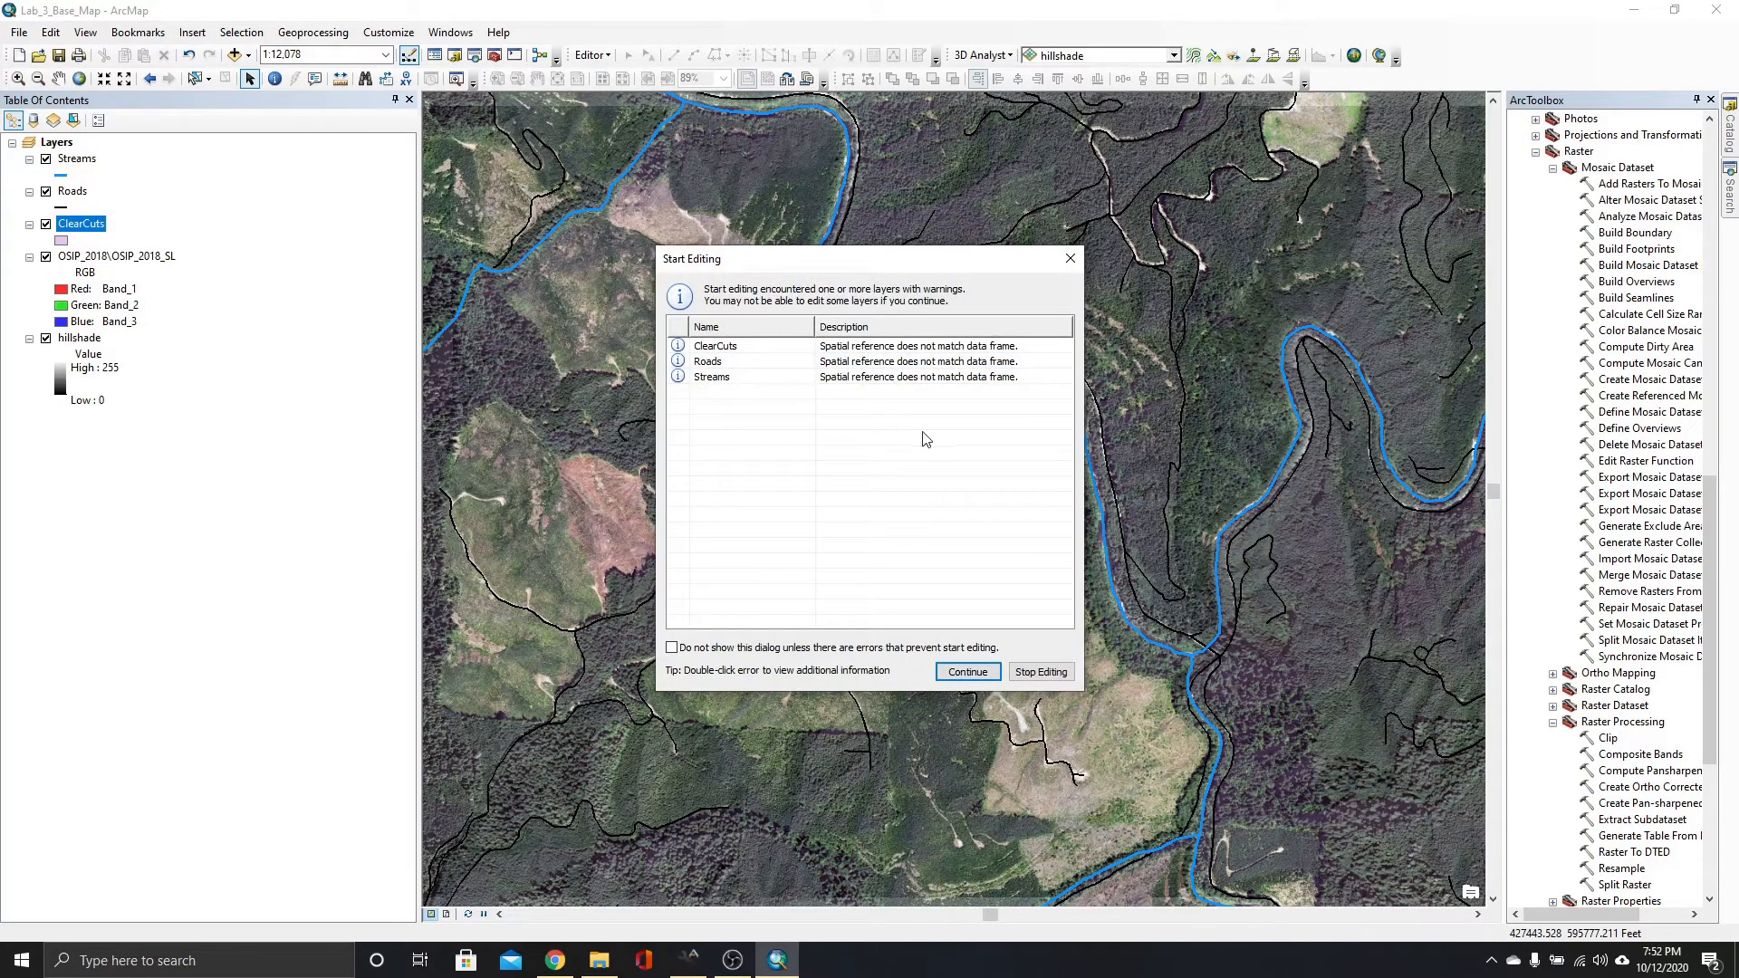
click(985, 674)
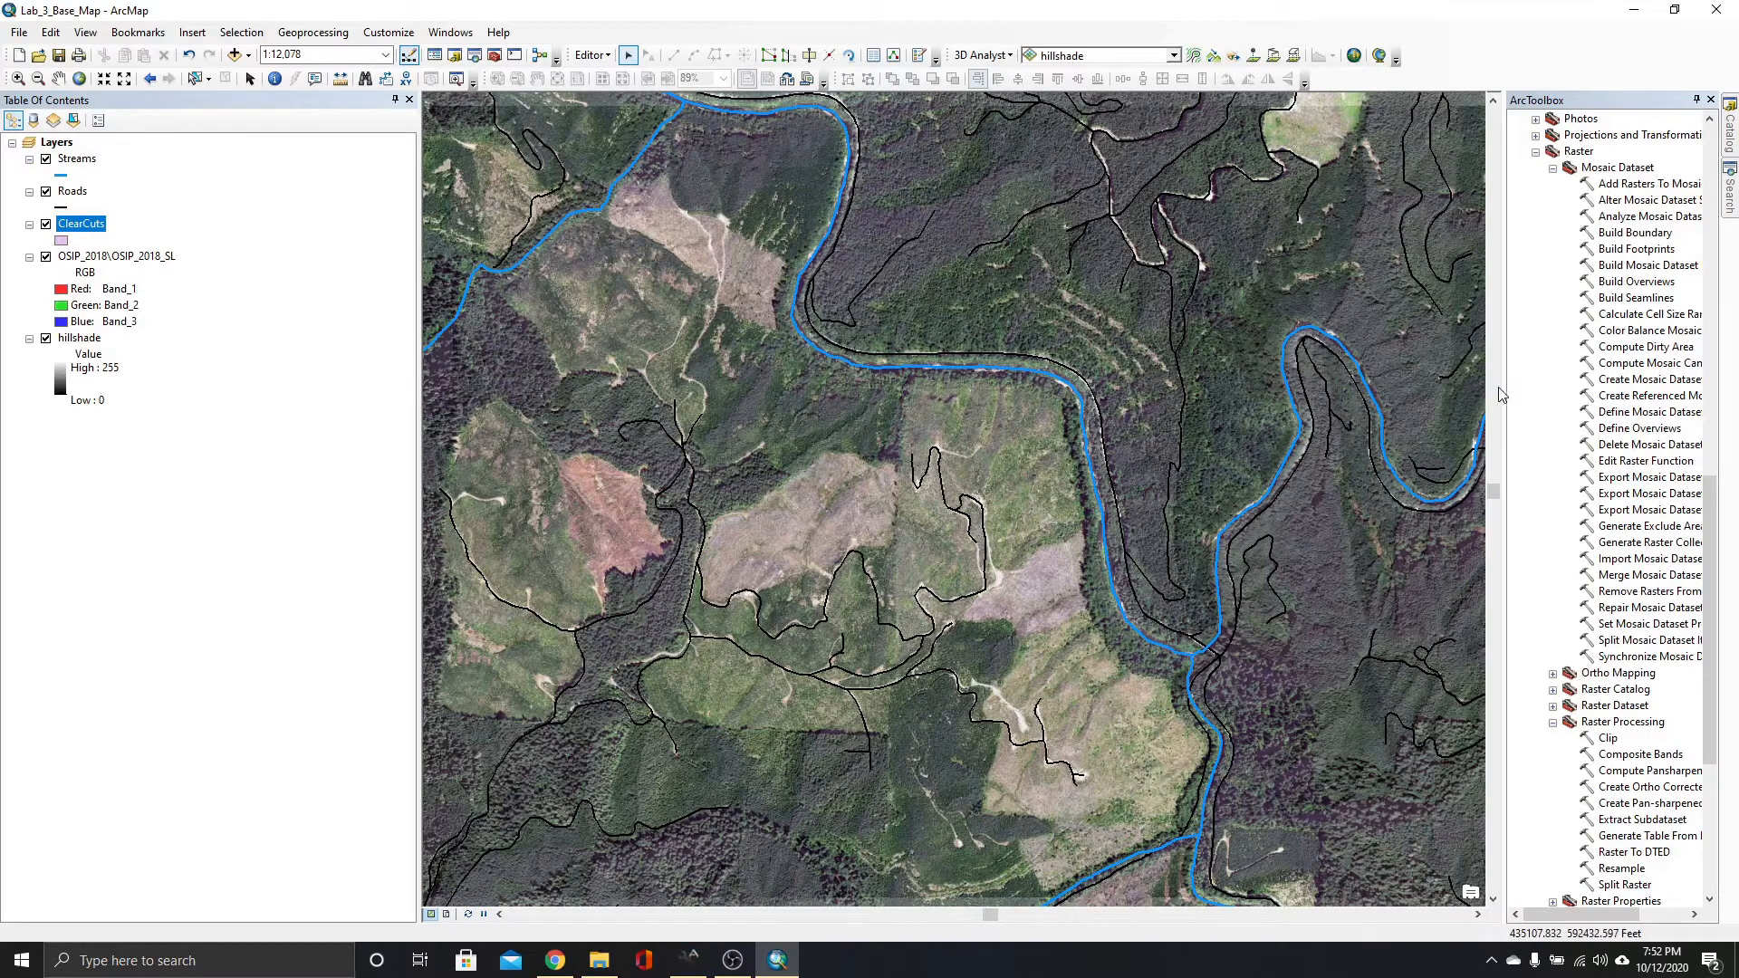
Open the Create Features window and choose the ClearCuts template with the Polygon construction tool.
click(922, 56)
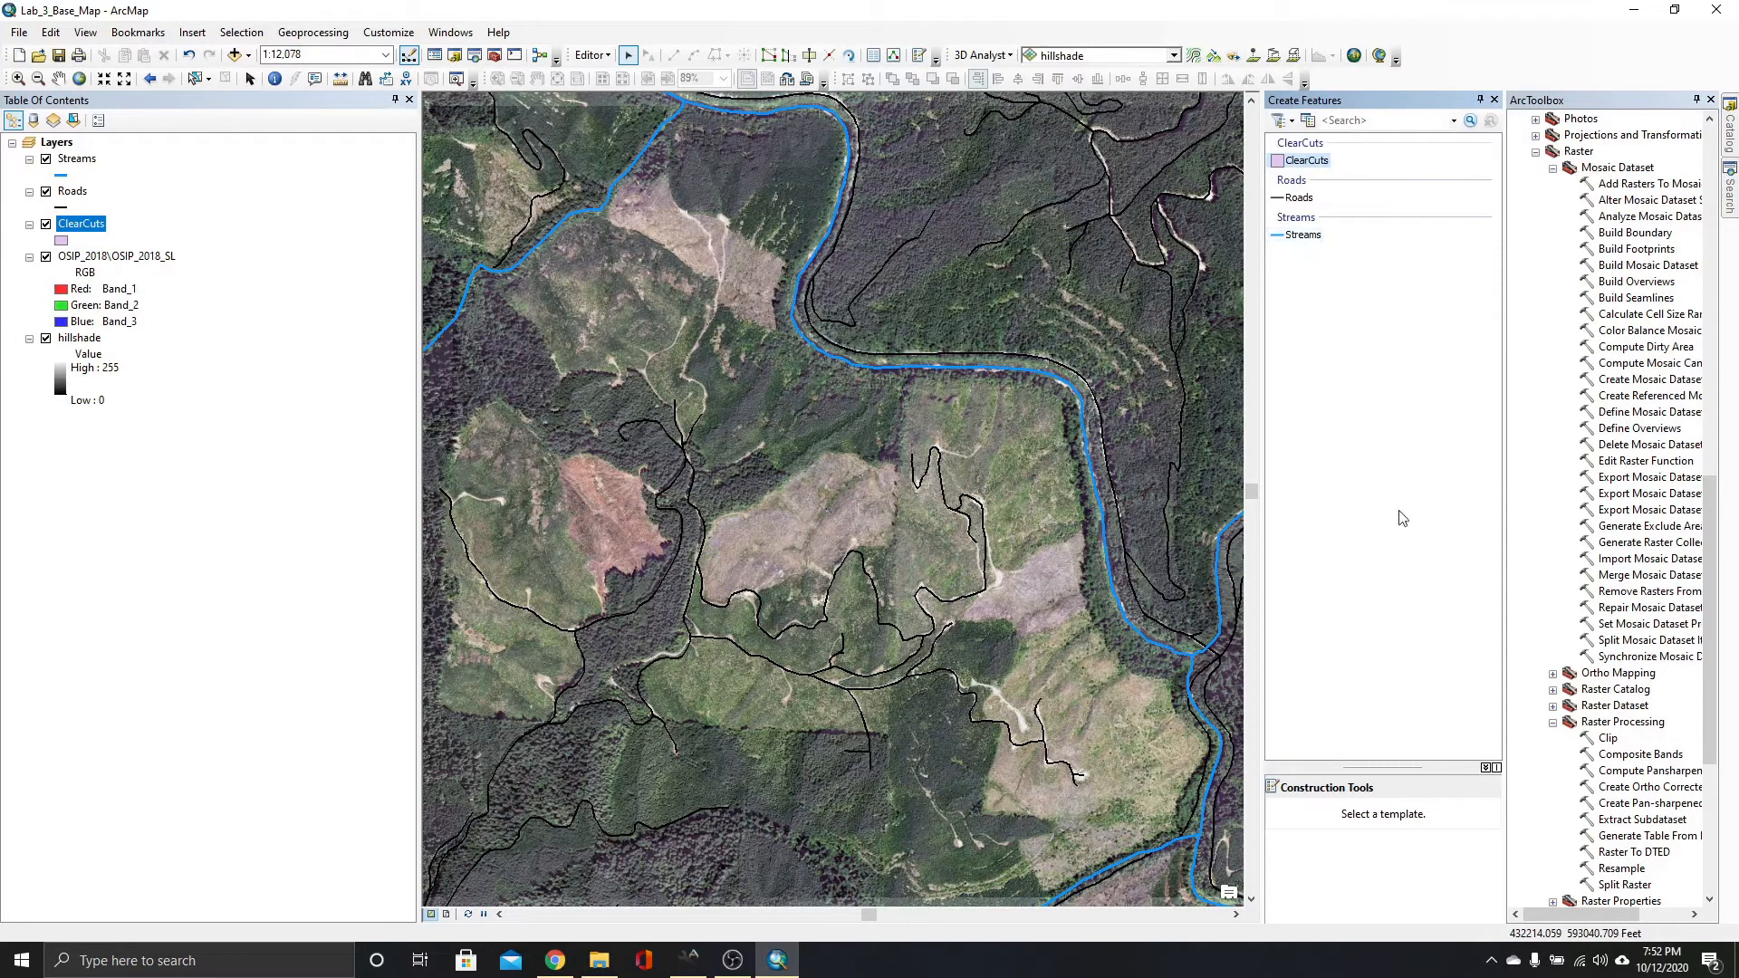
click(1305, 161)
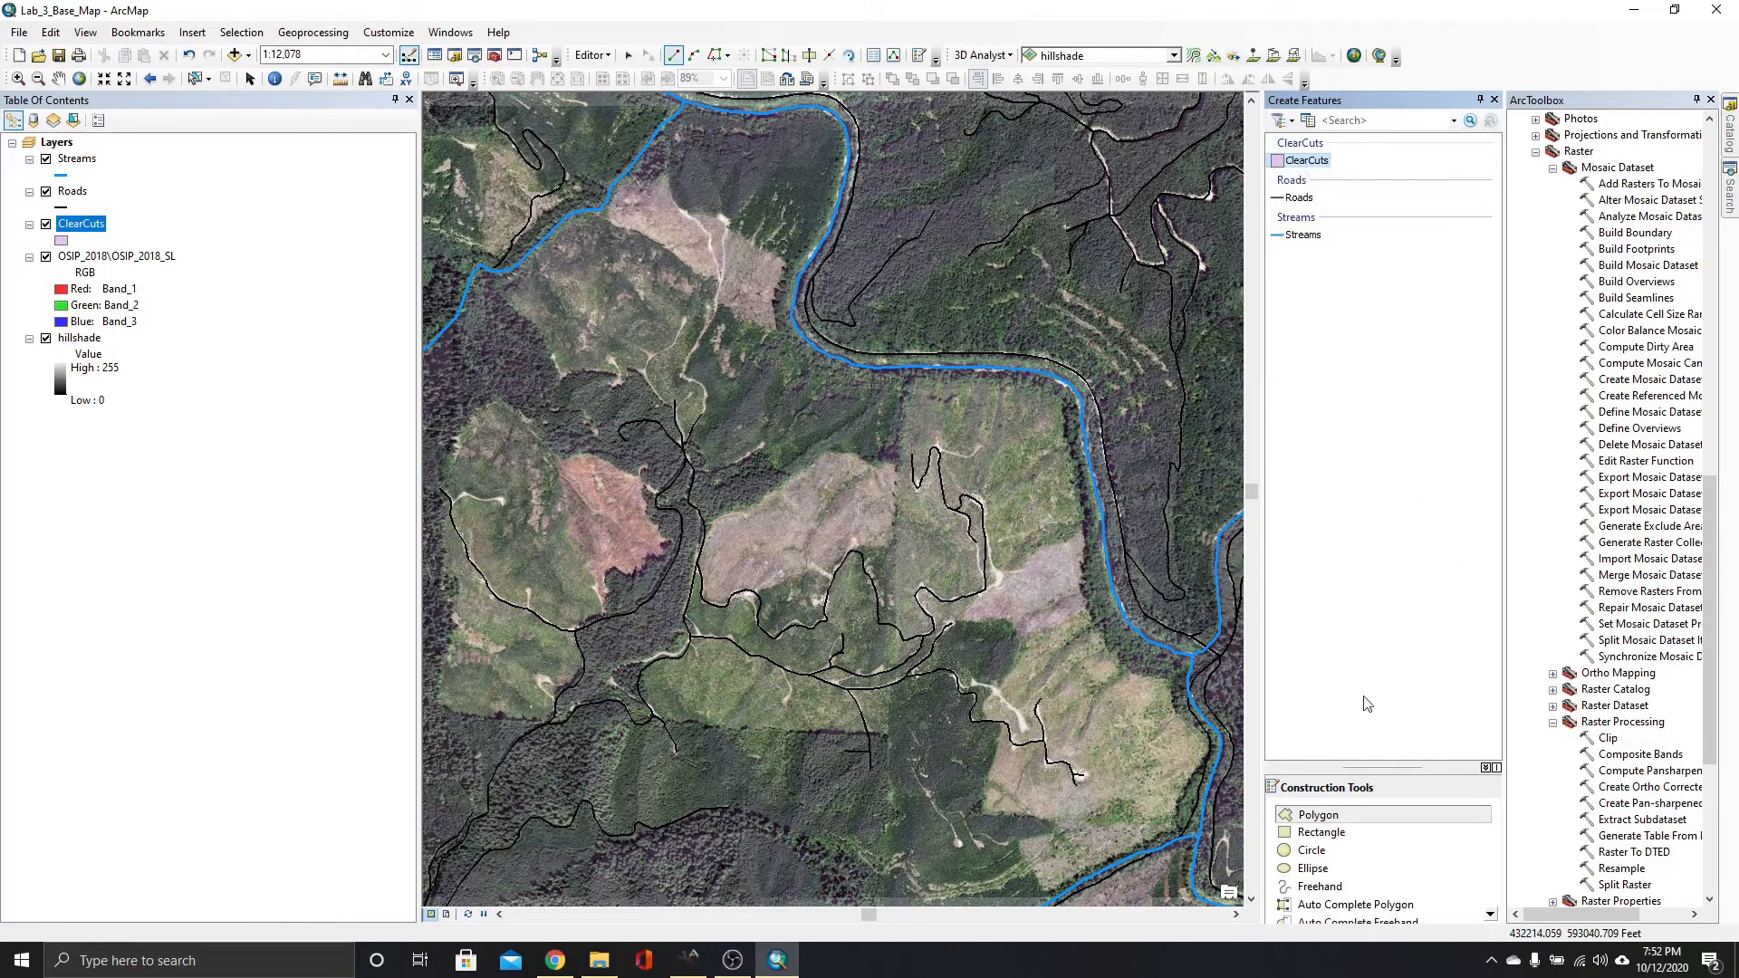
click(1341, 815)
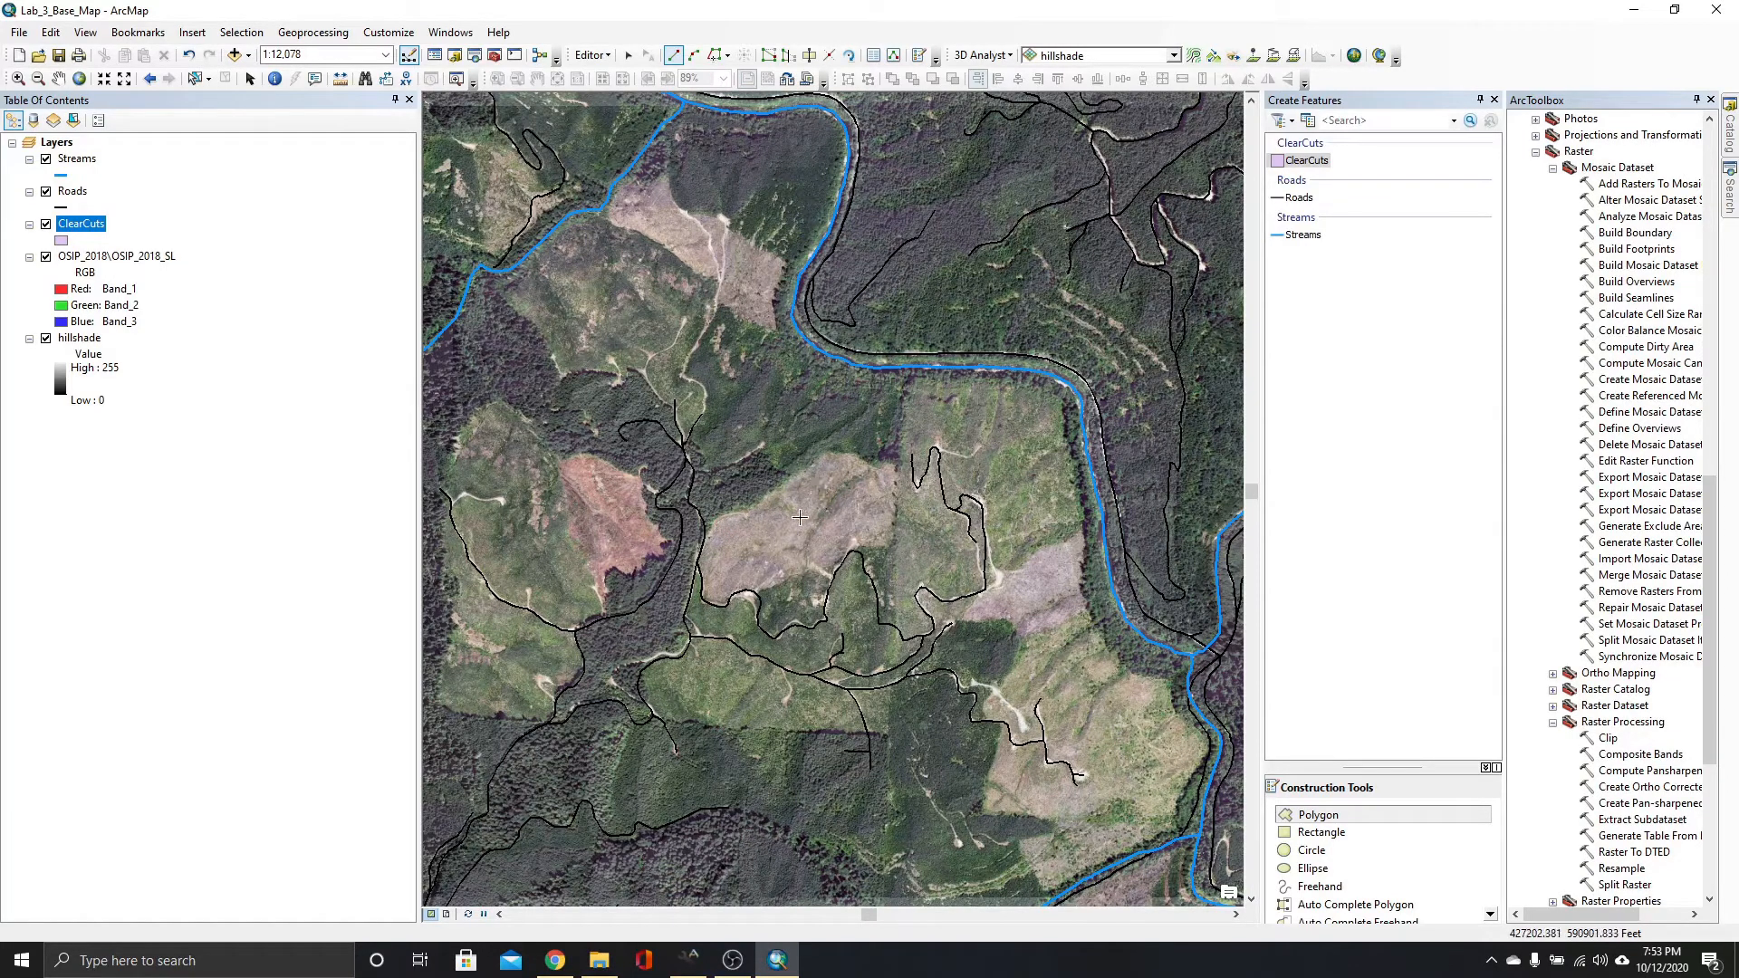
Hide the Roads layer so the central clearcut's edges can be traced at 1:4,000 scale.
scroll(743, 542, up, 2)
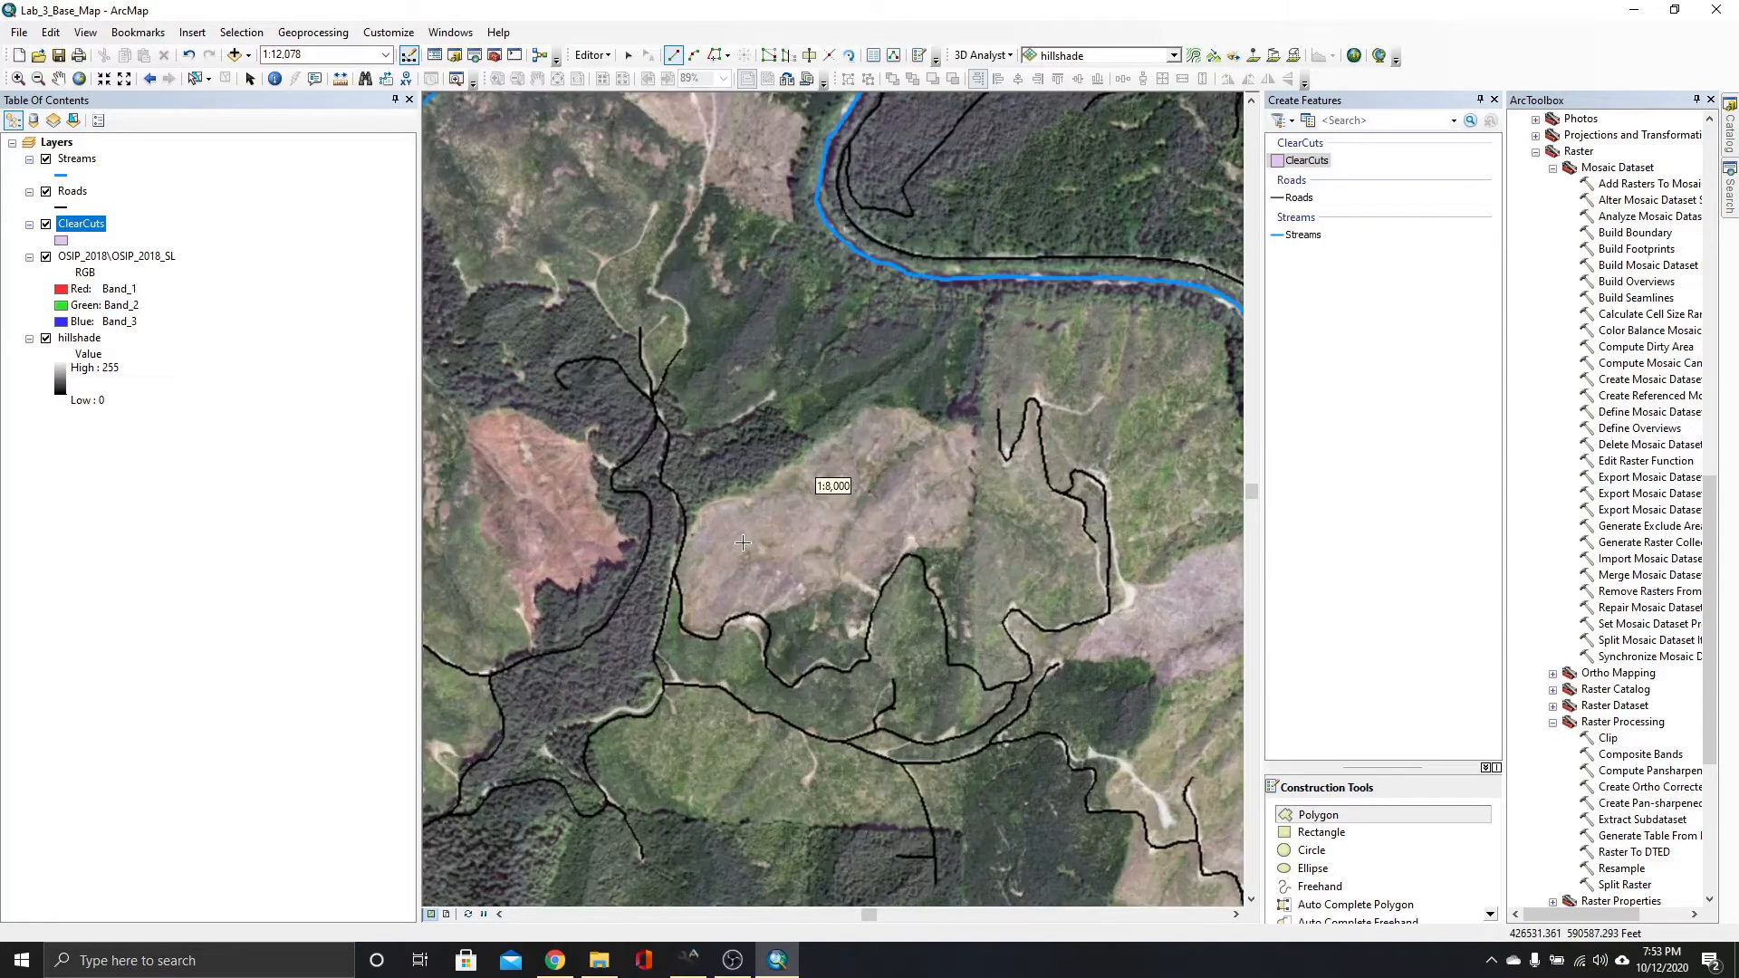
scroll(812, 524, up, 2)
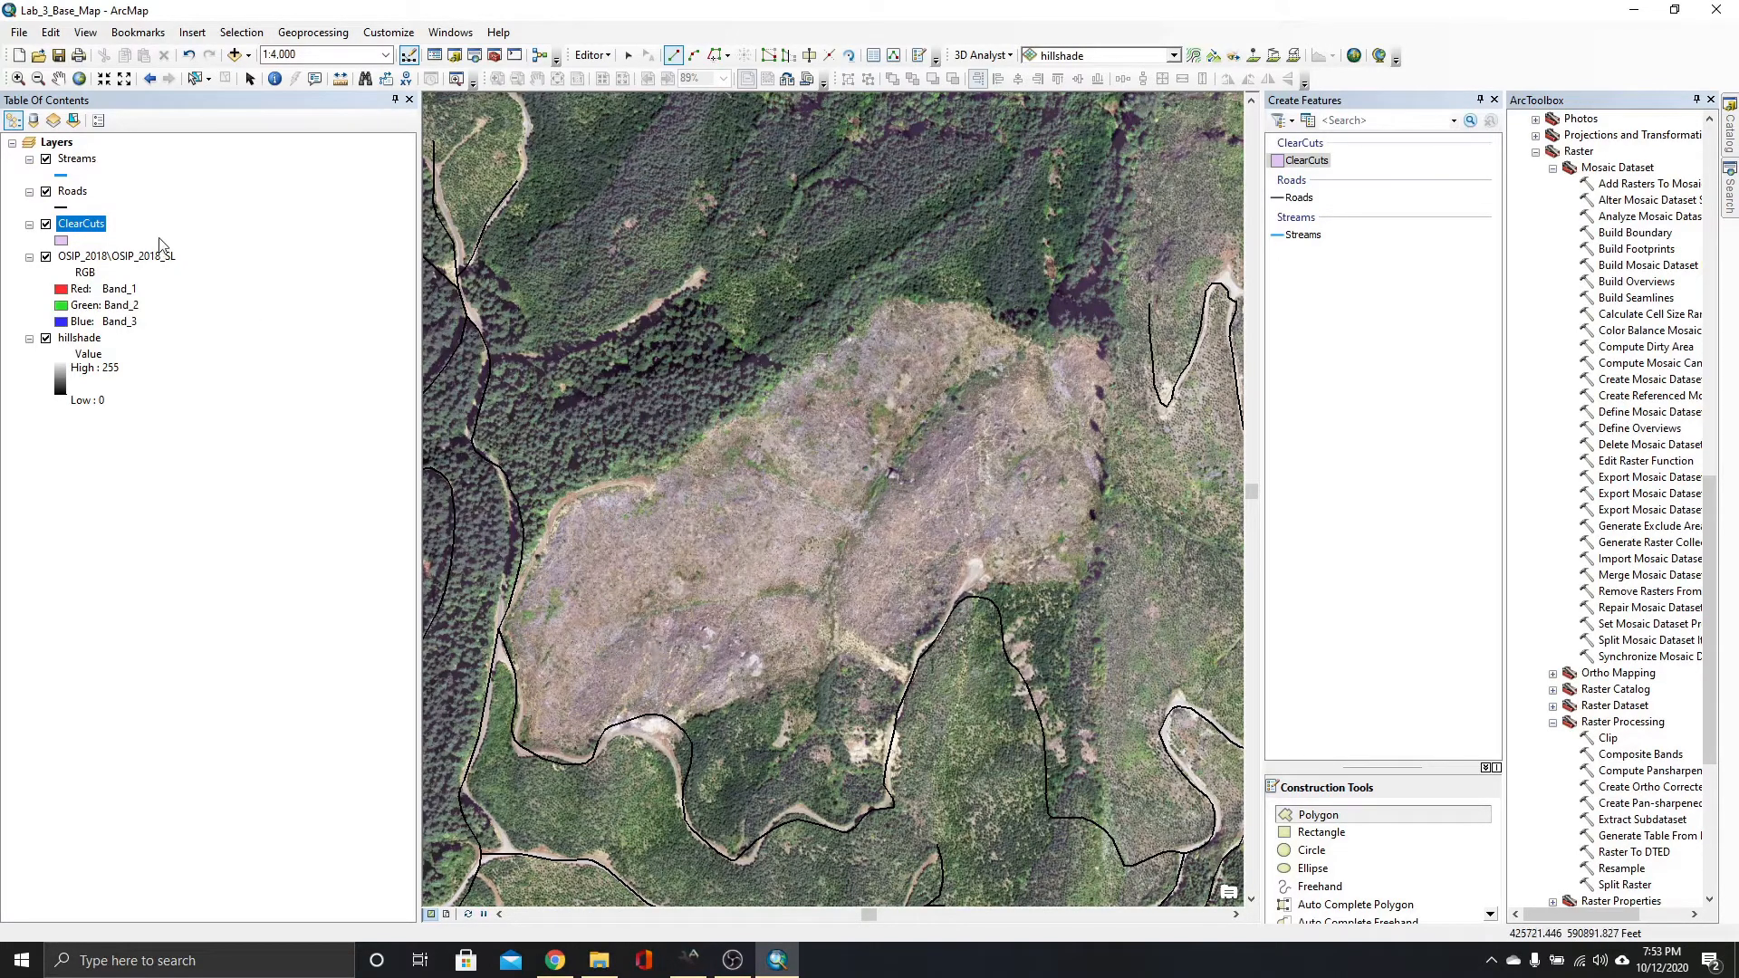
click(46, 192)
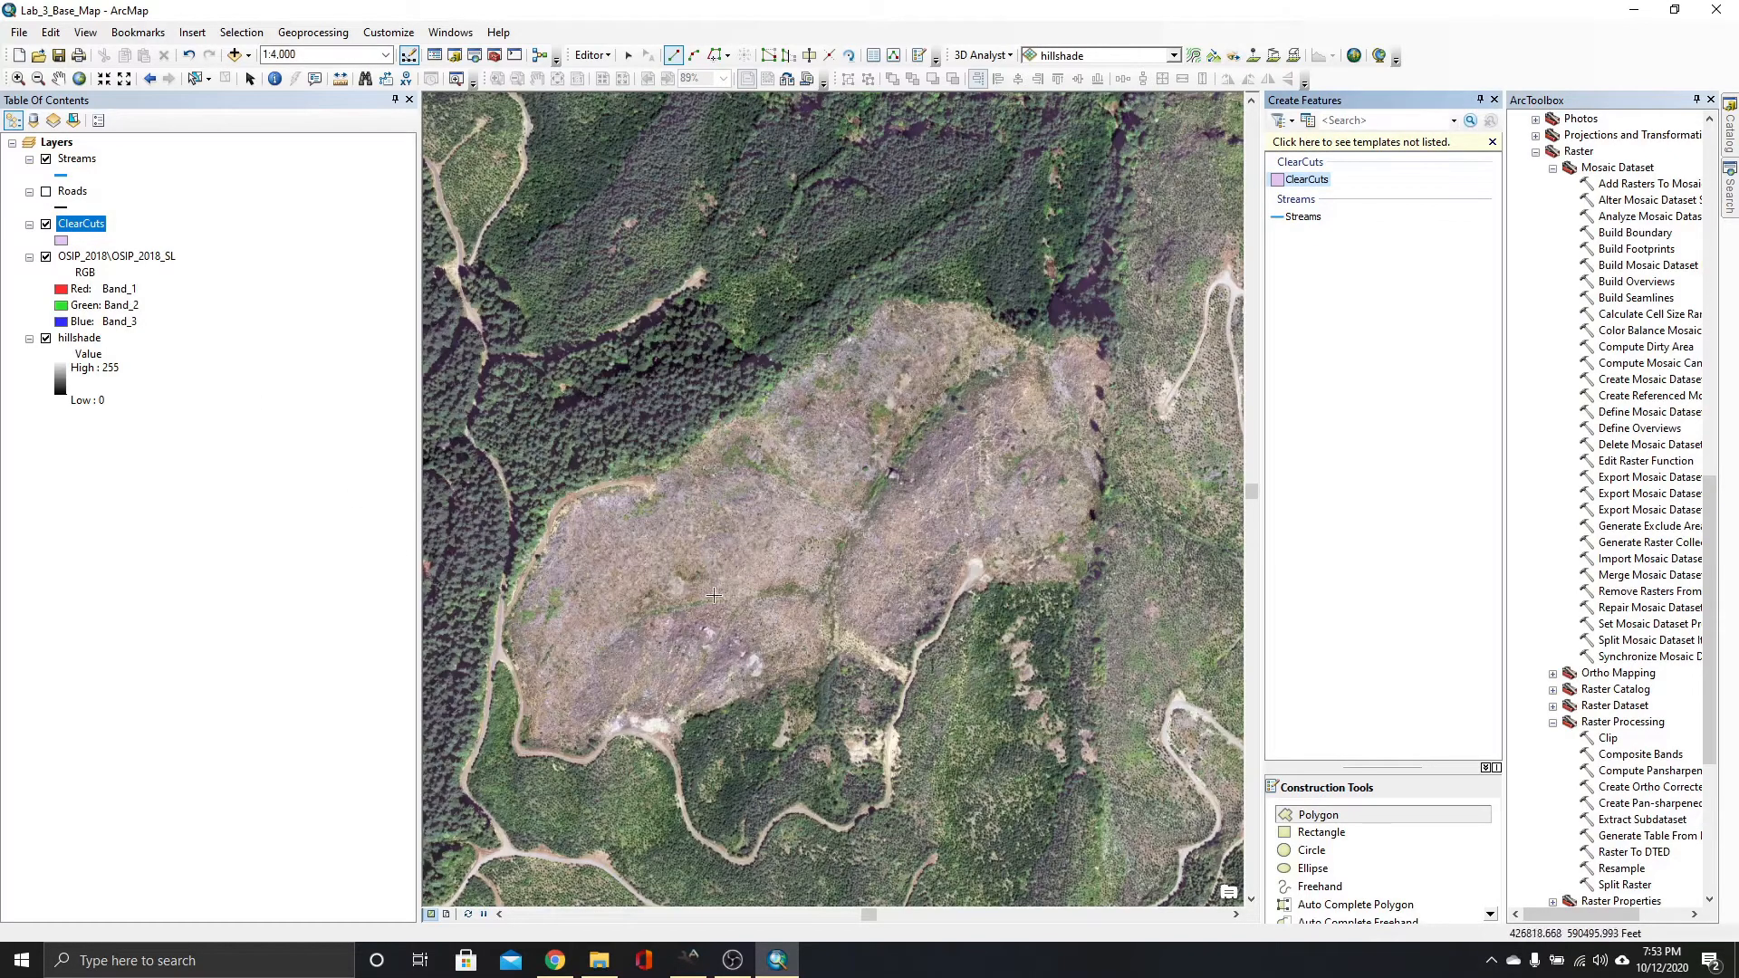
Begin the ClearCuts polygon by tracing the central clearcut's western edge along the dirt road to the road's end.
click(507, 617)
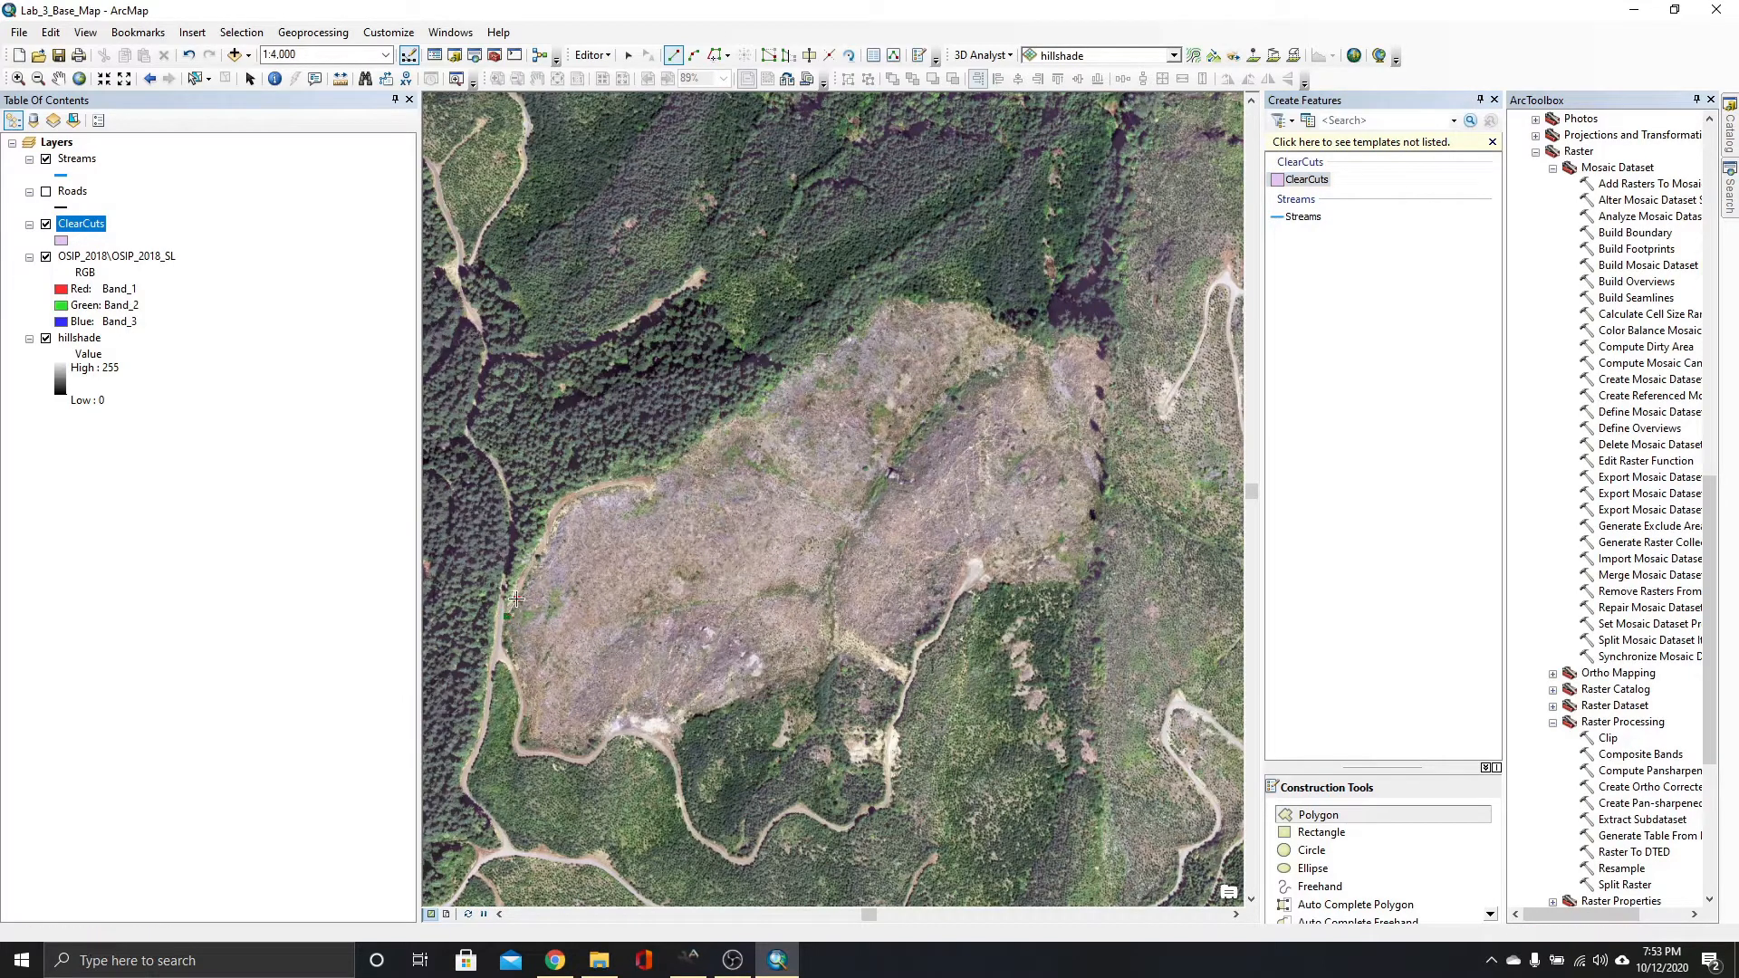
click(517, 597)
click(527, 577)
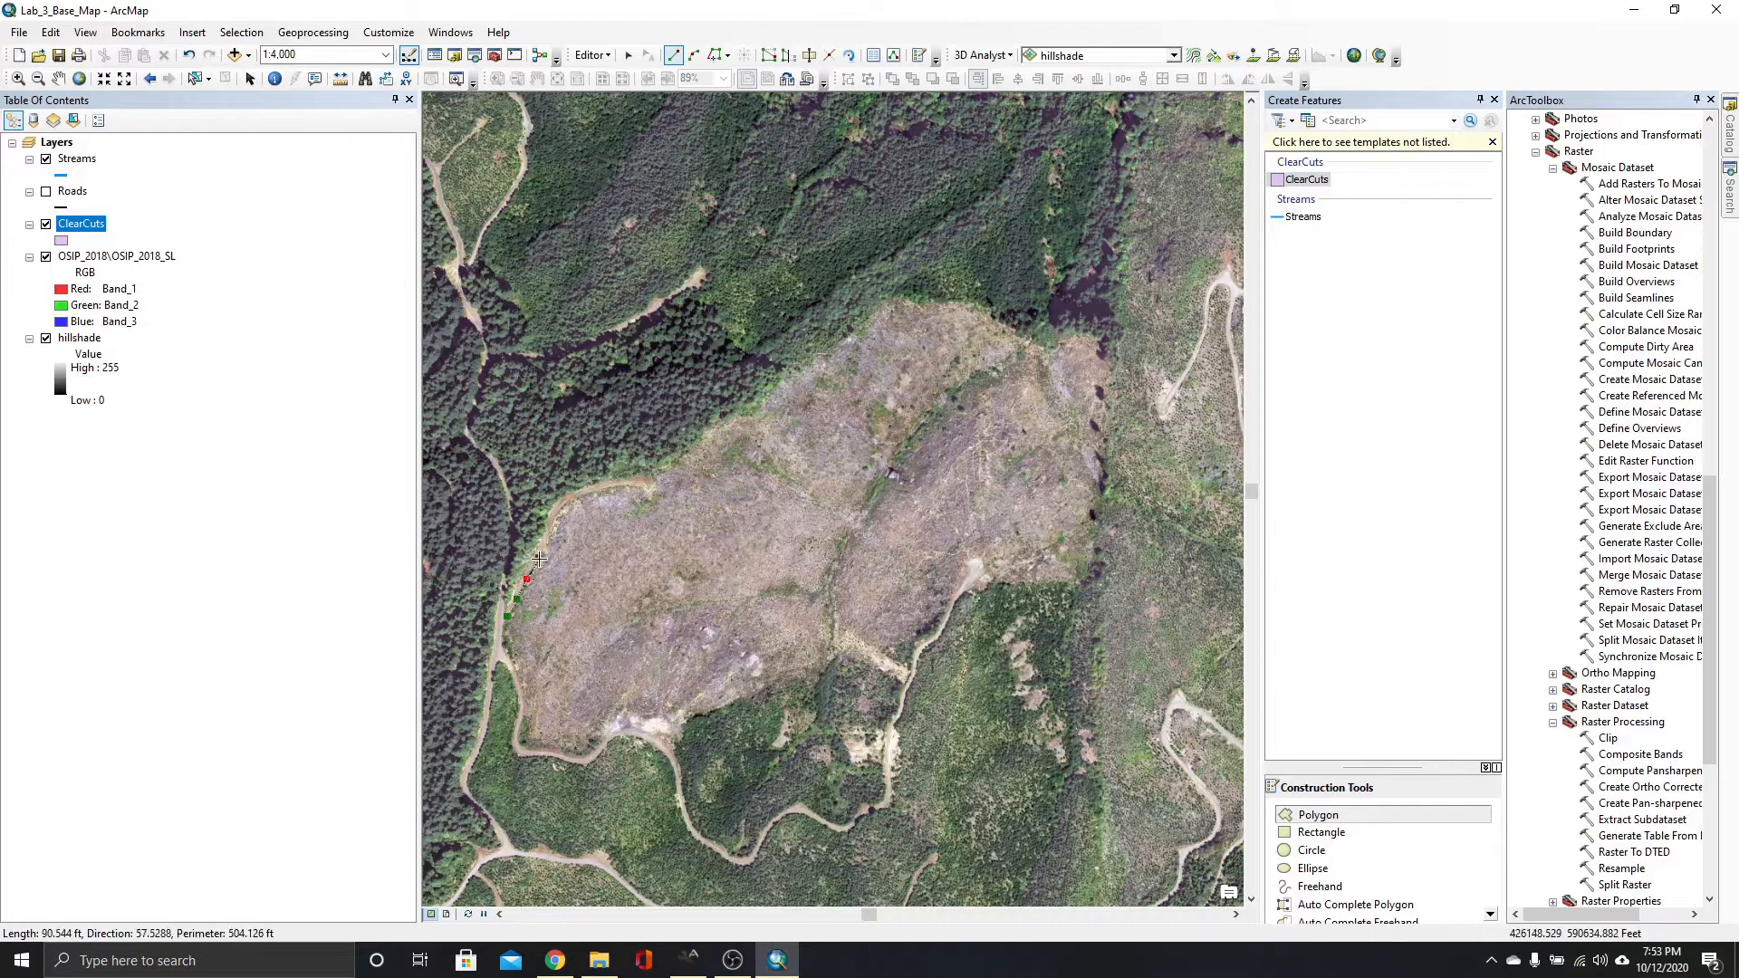
click(539, 558)
click(554, 524)
click(566, 502)
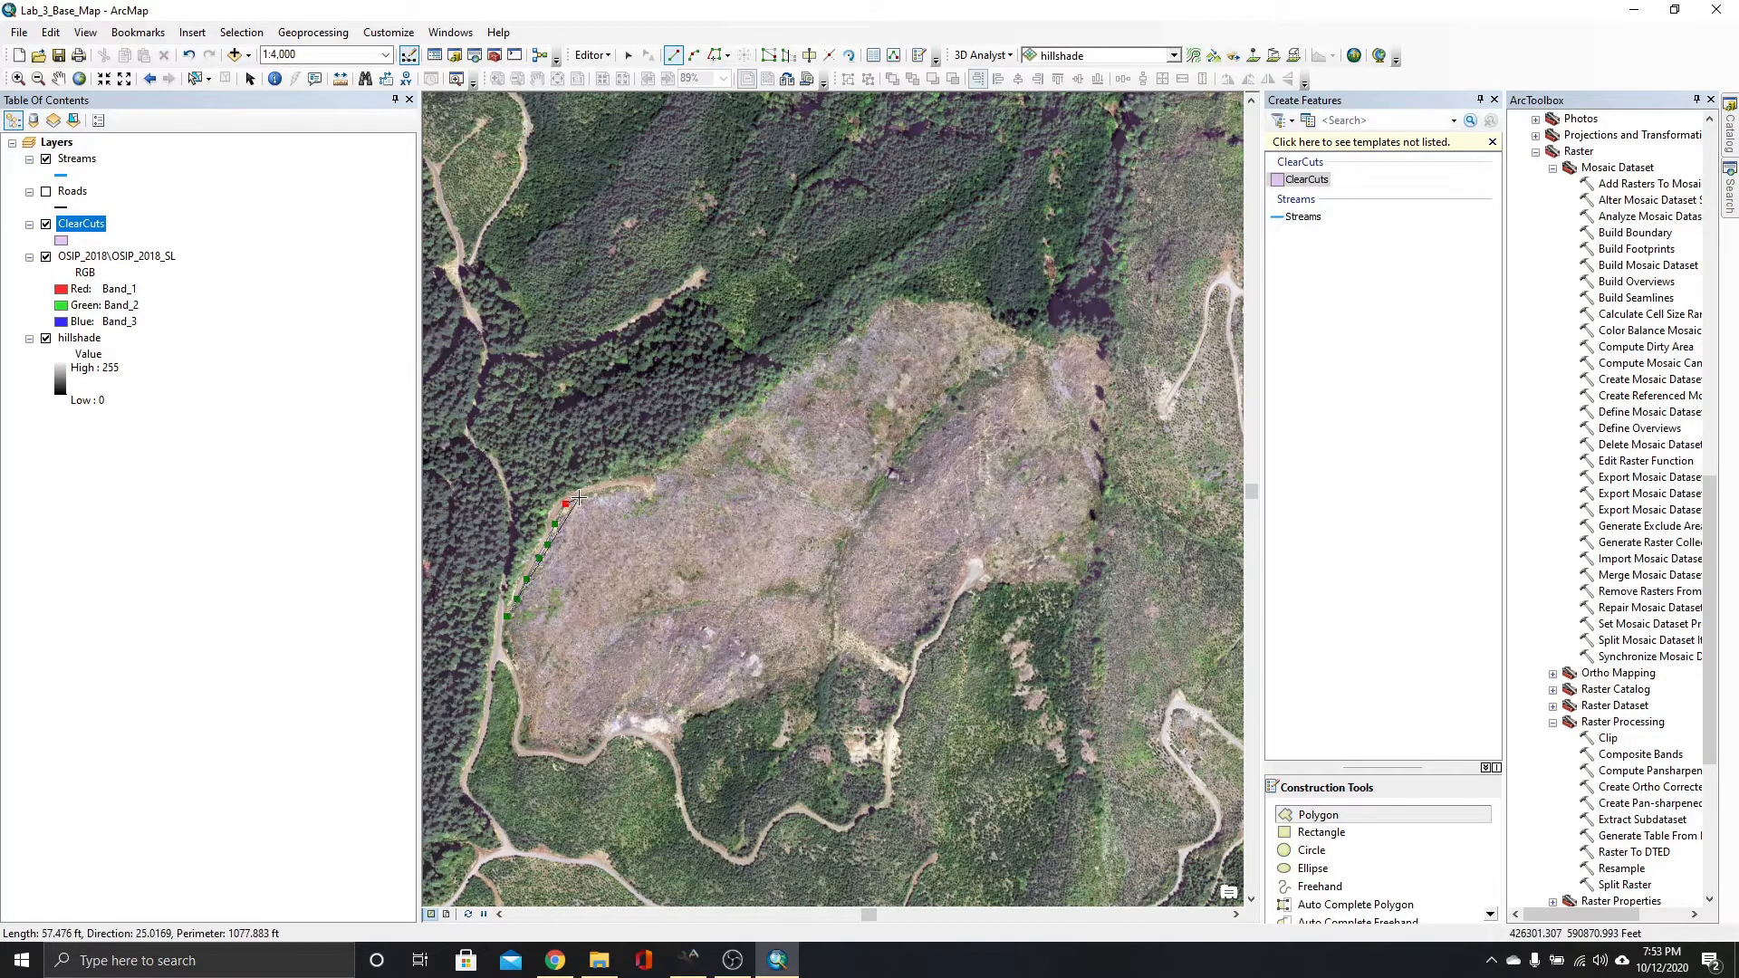
click(579, 497)
click(613, 485)
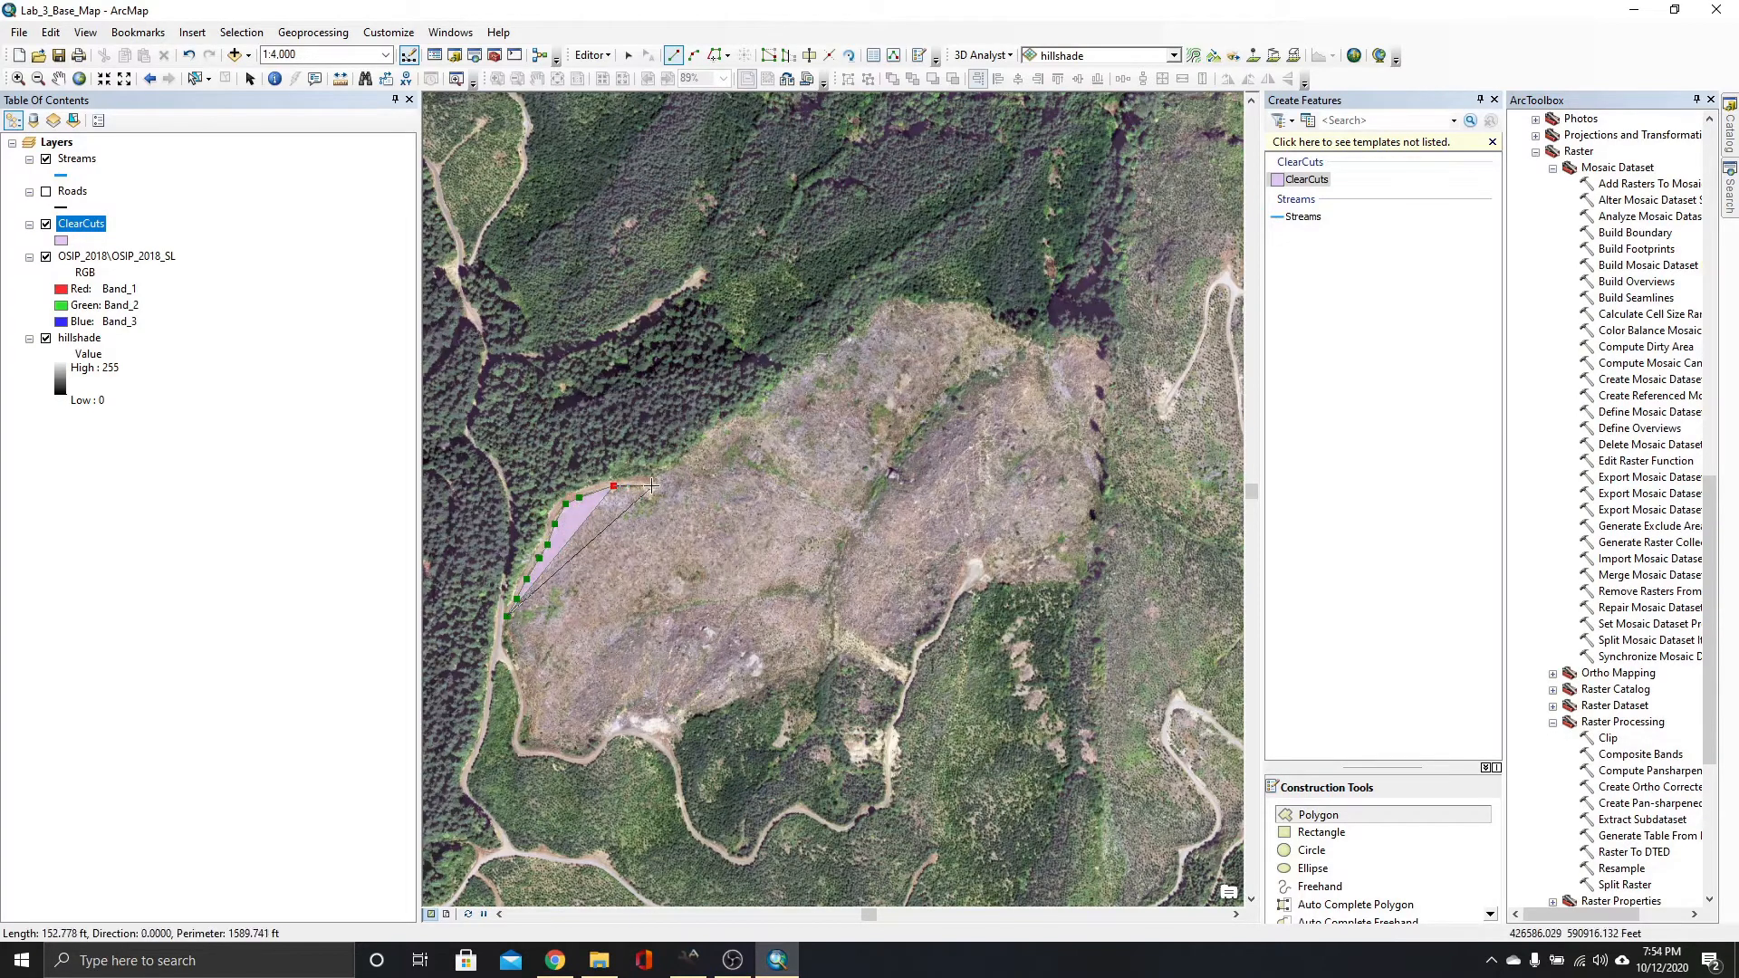
click(642, 488)
click(654, 487)
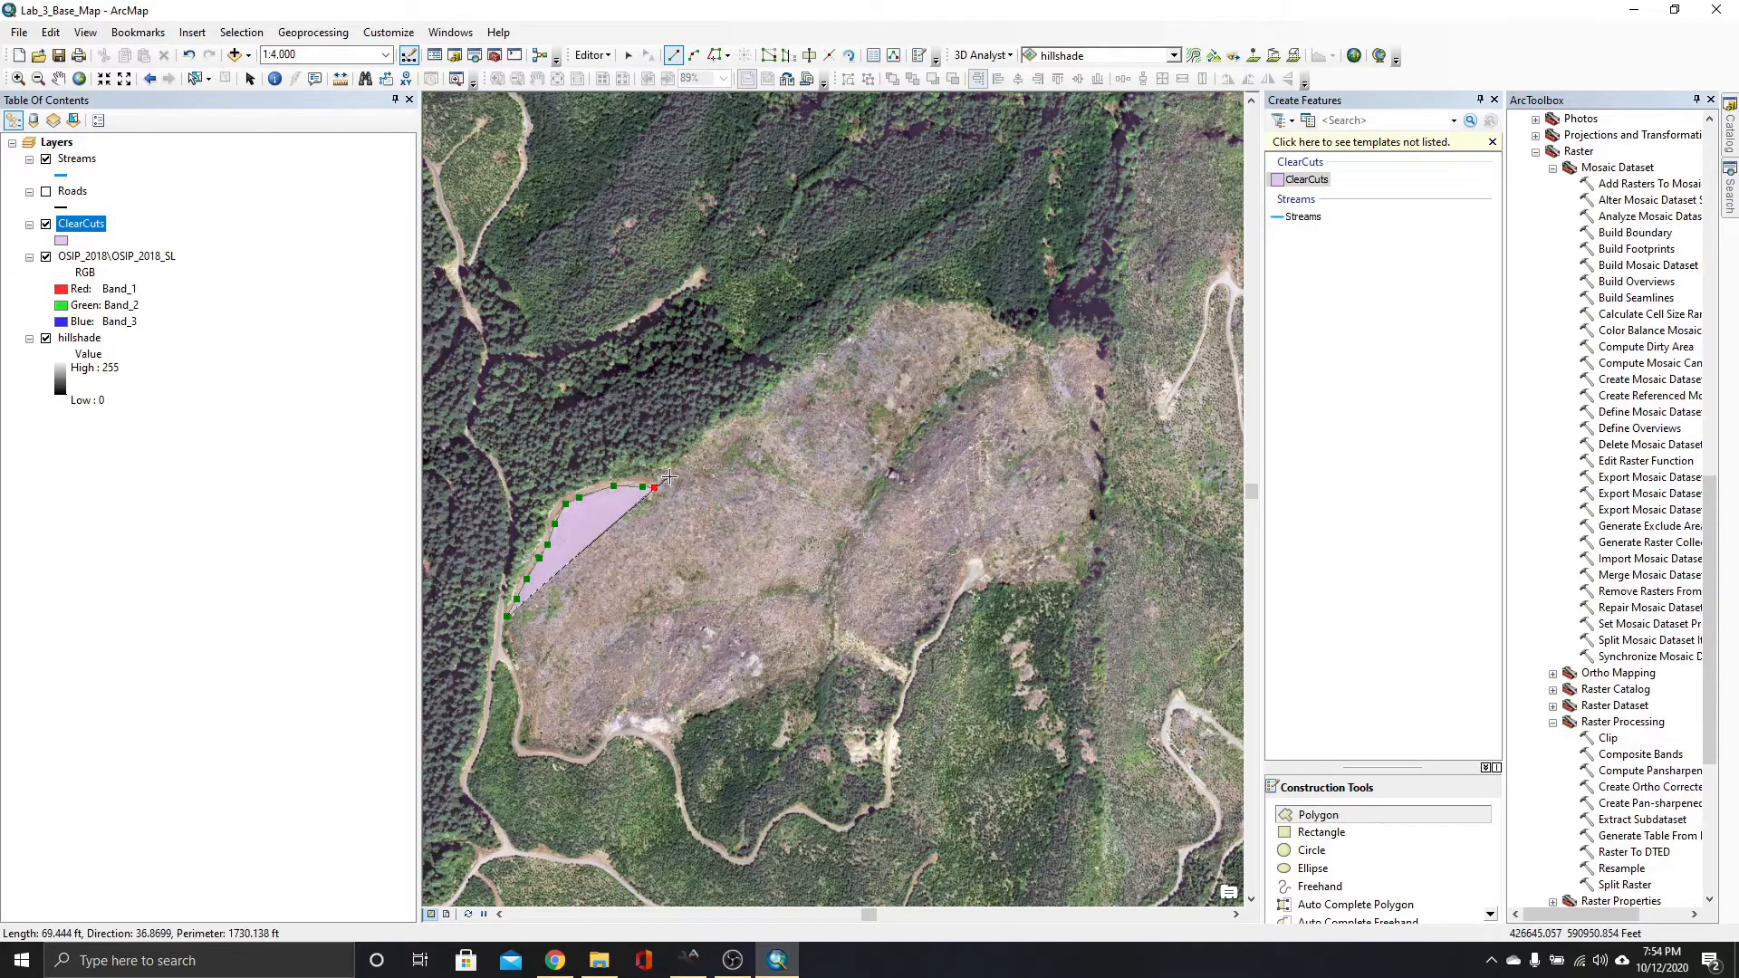
Continue the polygon outline northeast along the tree line to the clearcut's northern tip.
click(677, 468)
click(724, 427)
click(747, 418)
click(762, 409)
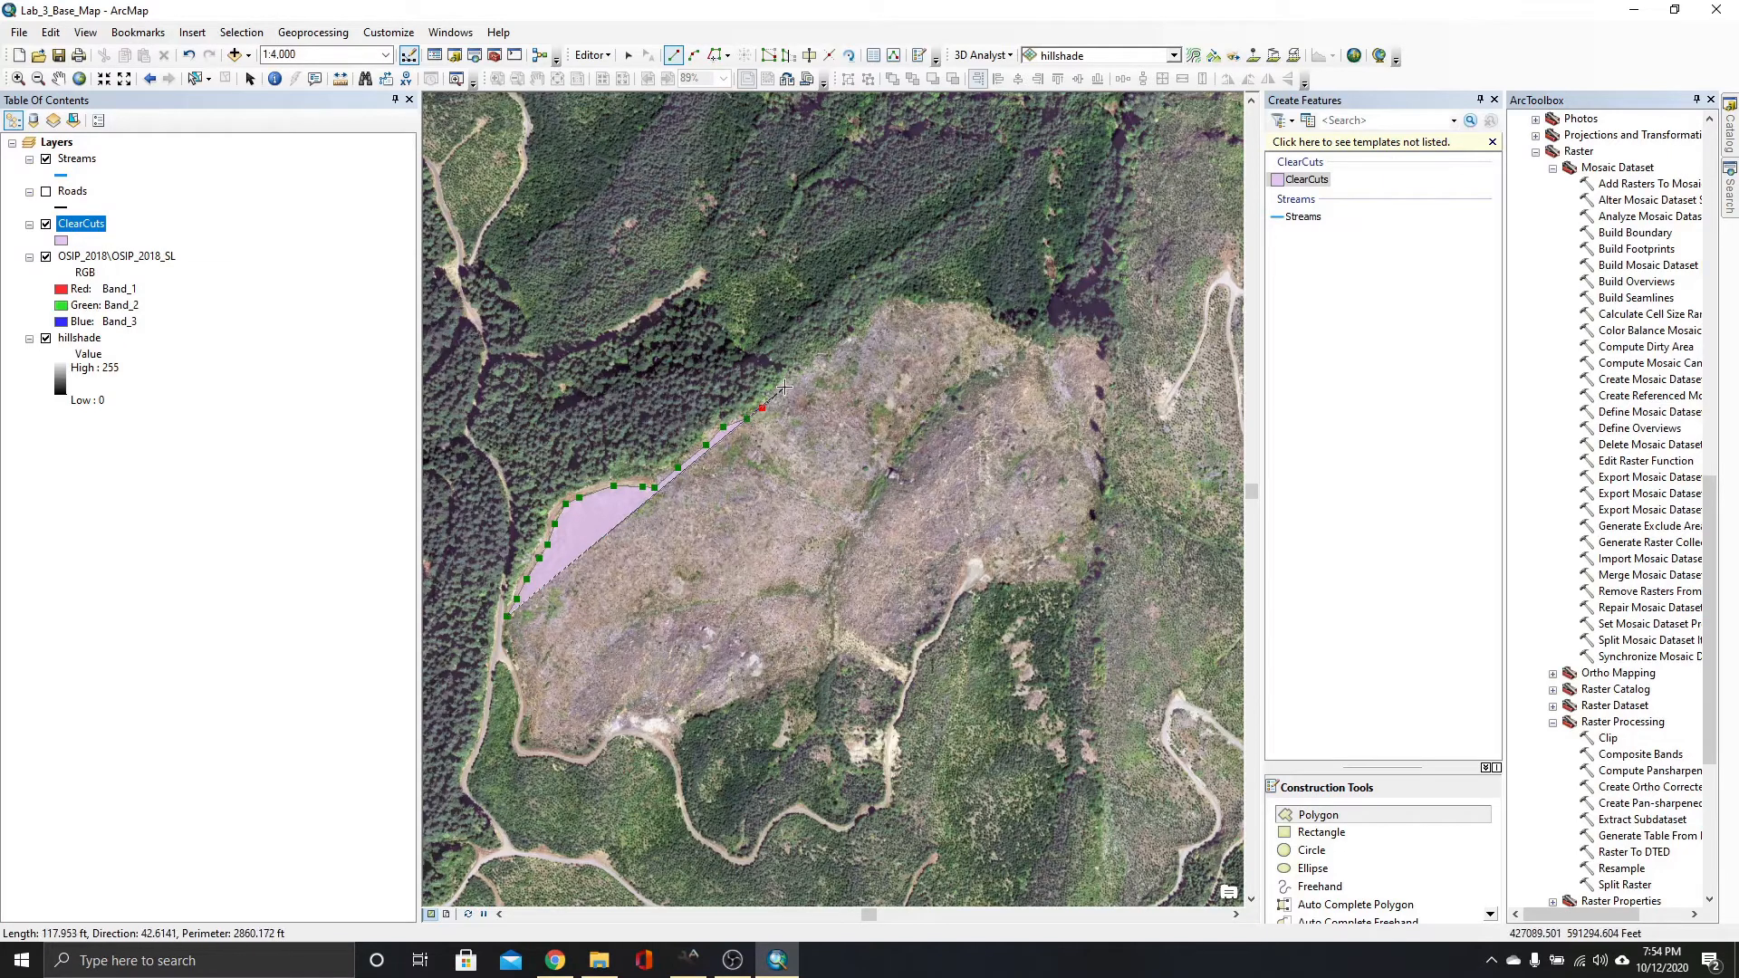
click(775, 387)
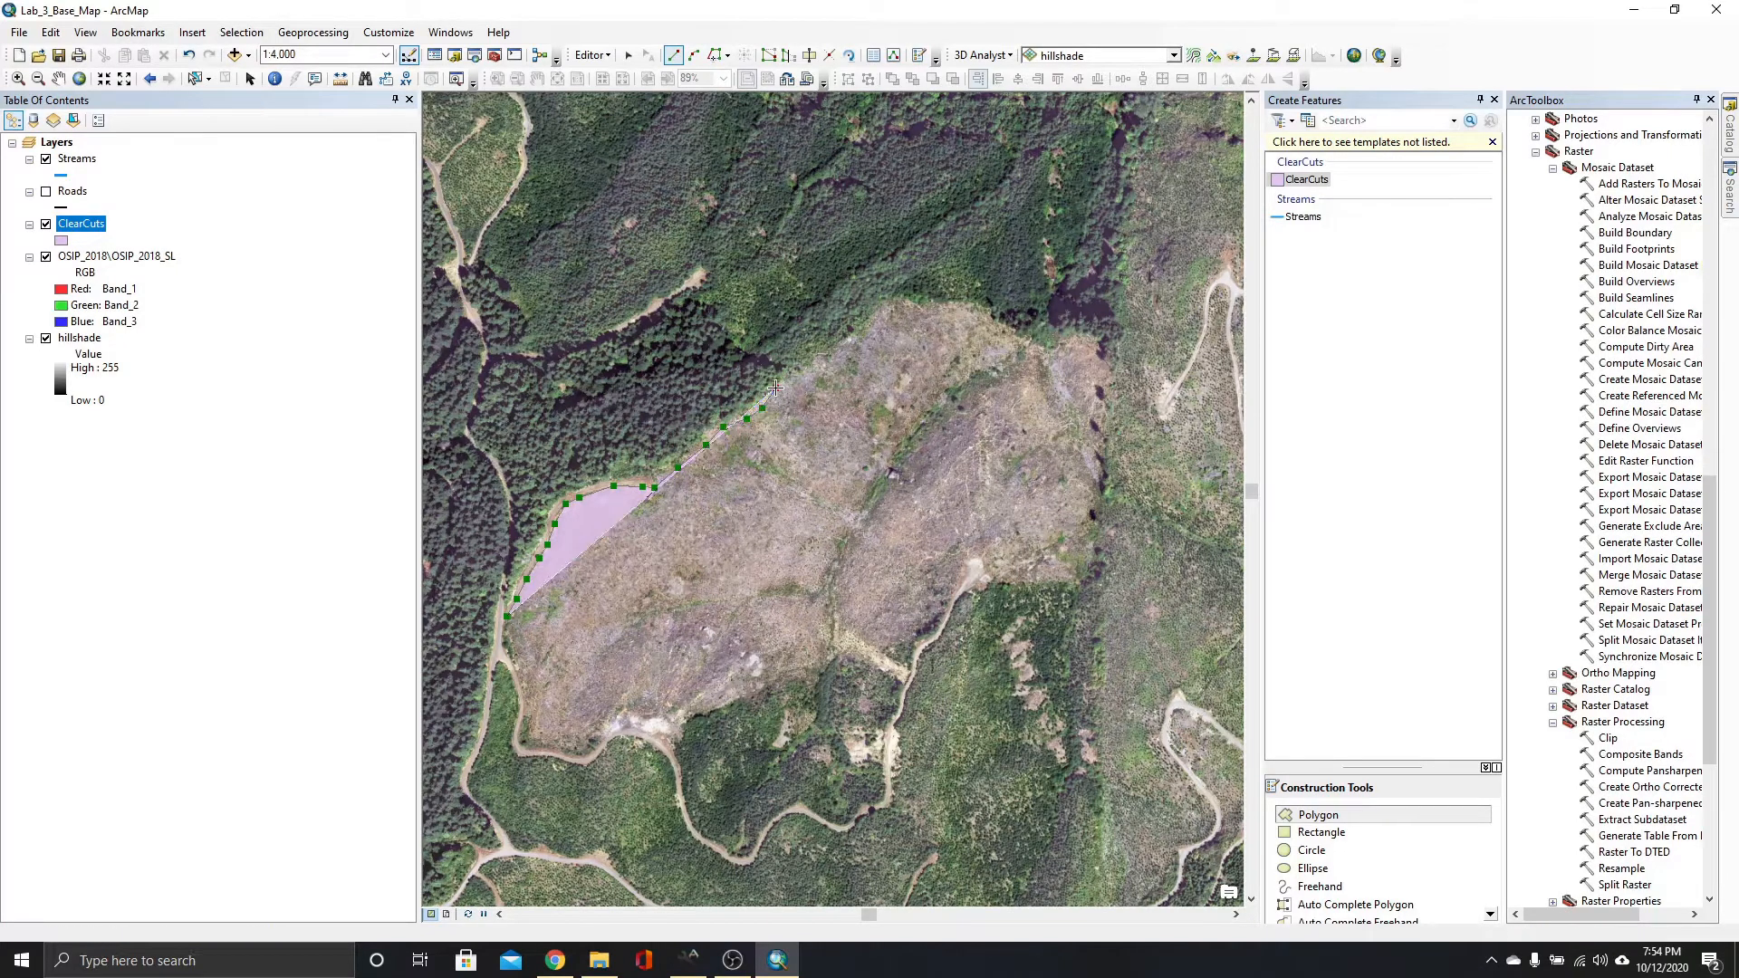
click(827, 354)
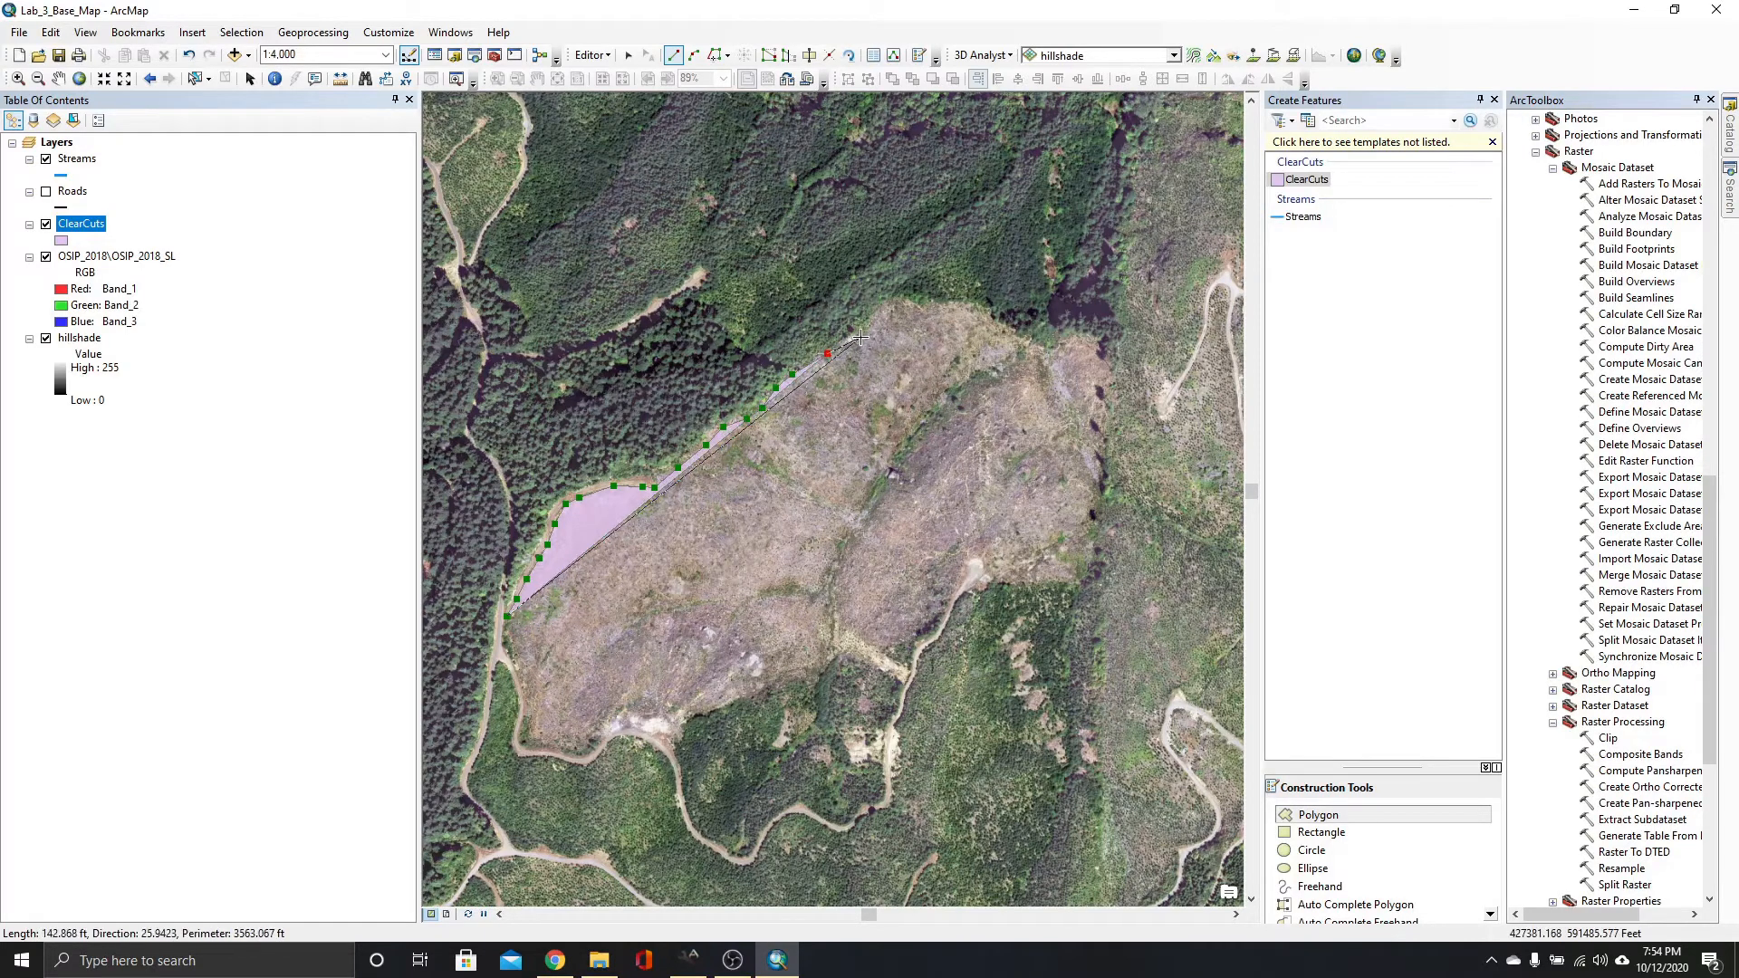
click(860, 331)
click(883, 308)
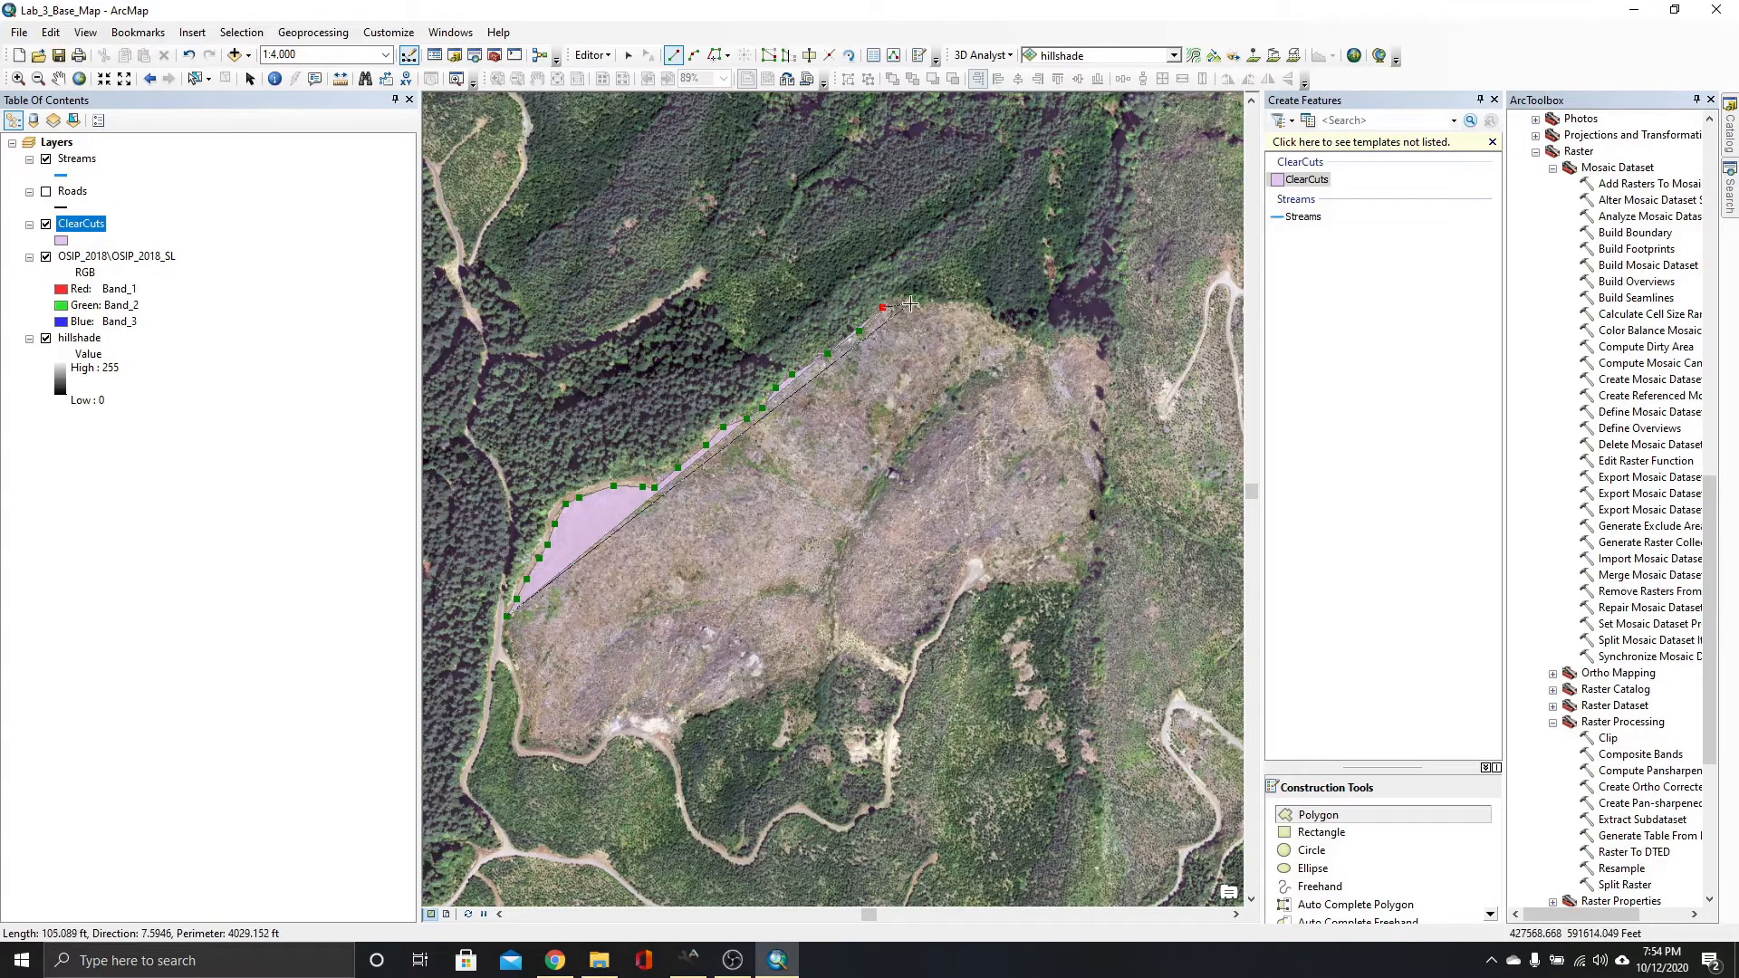
Trace the polygon outline around the clearcut's rounded northern tip with closely spaced vertices.
click(905, 299)
click(923, 305)
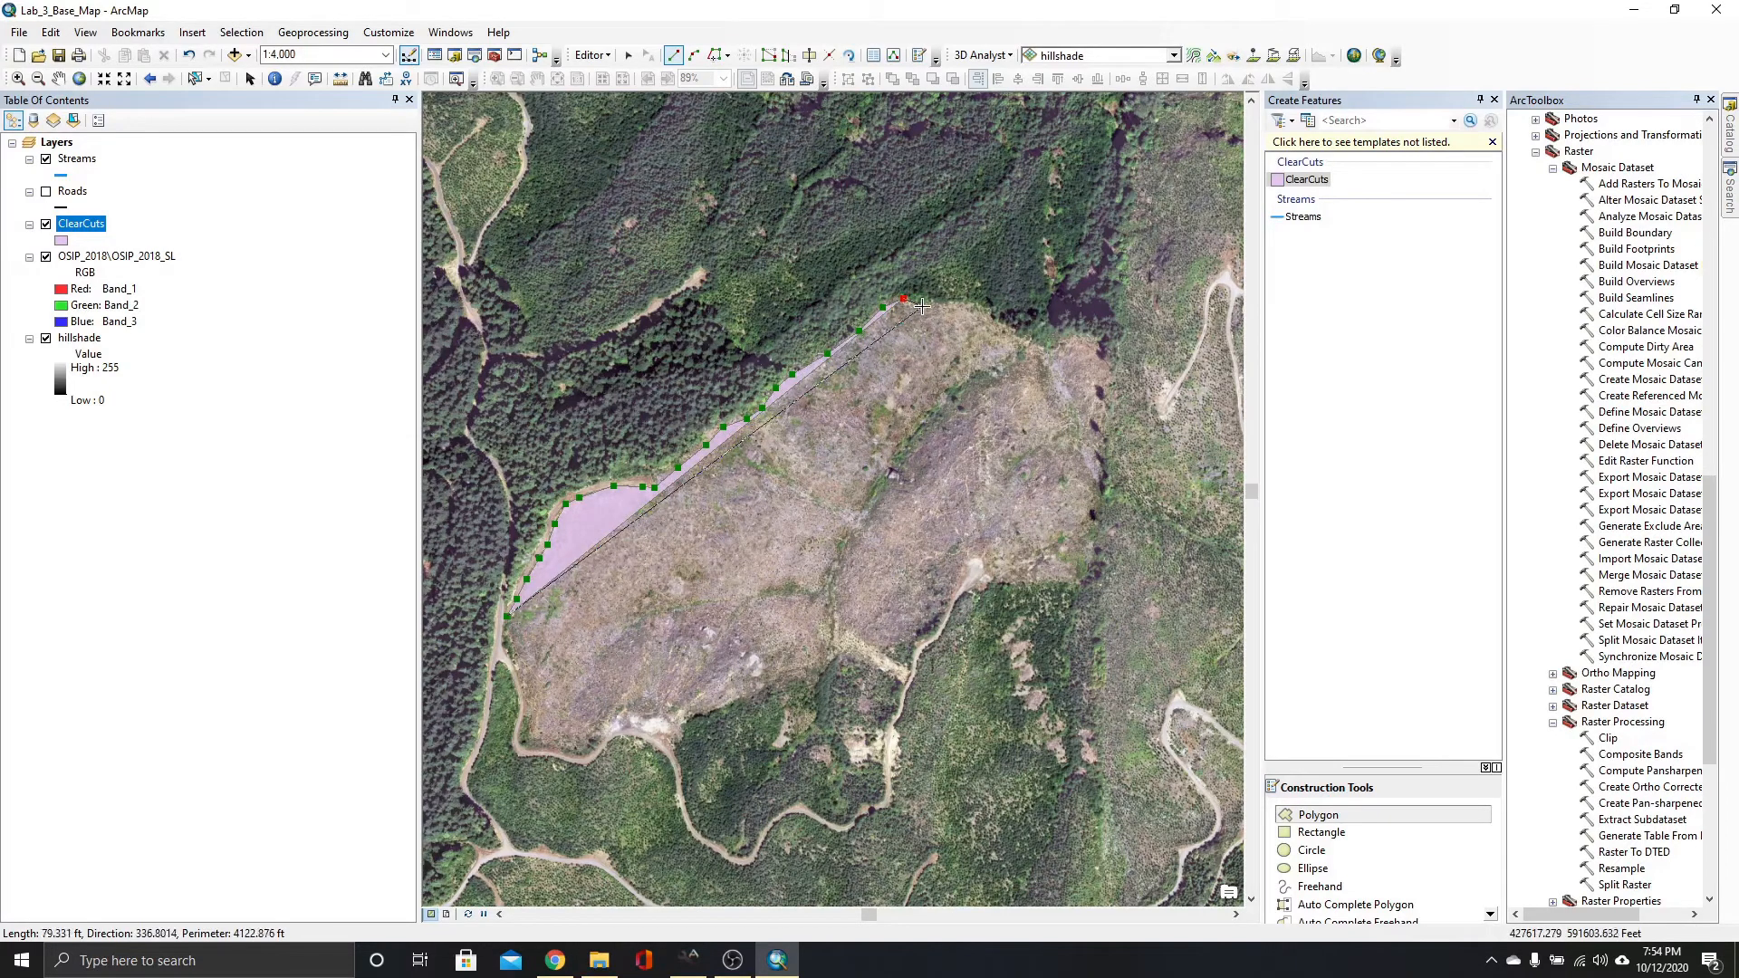
click(938, 302)
click(953, 299)
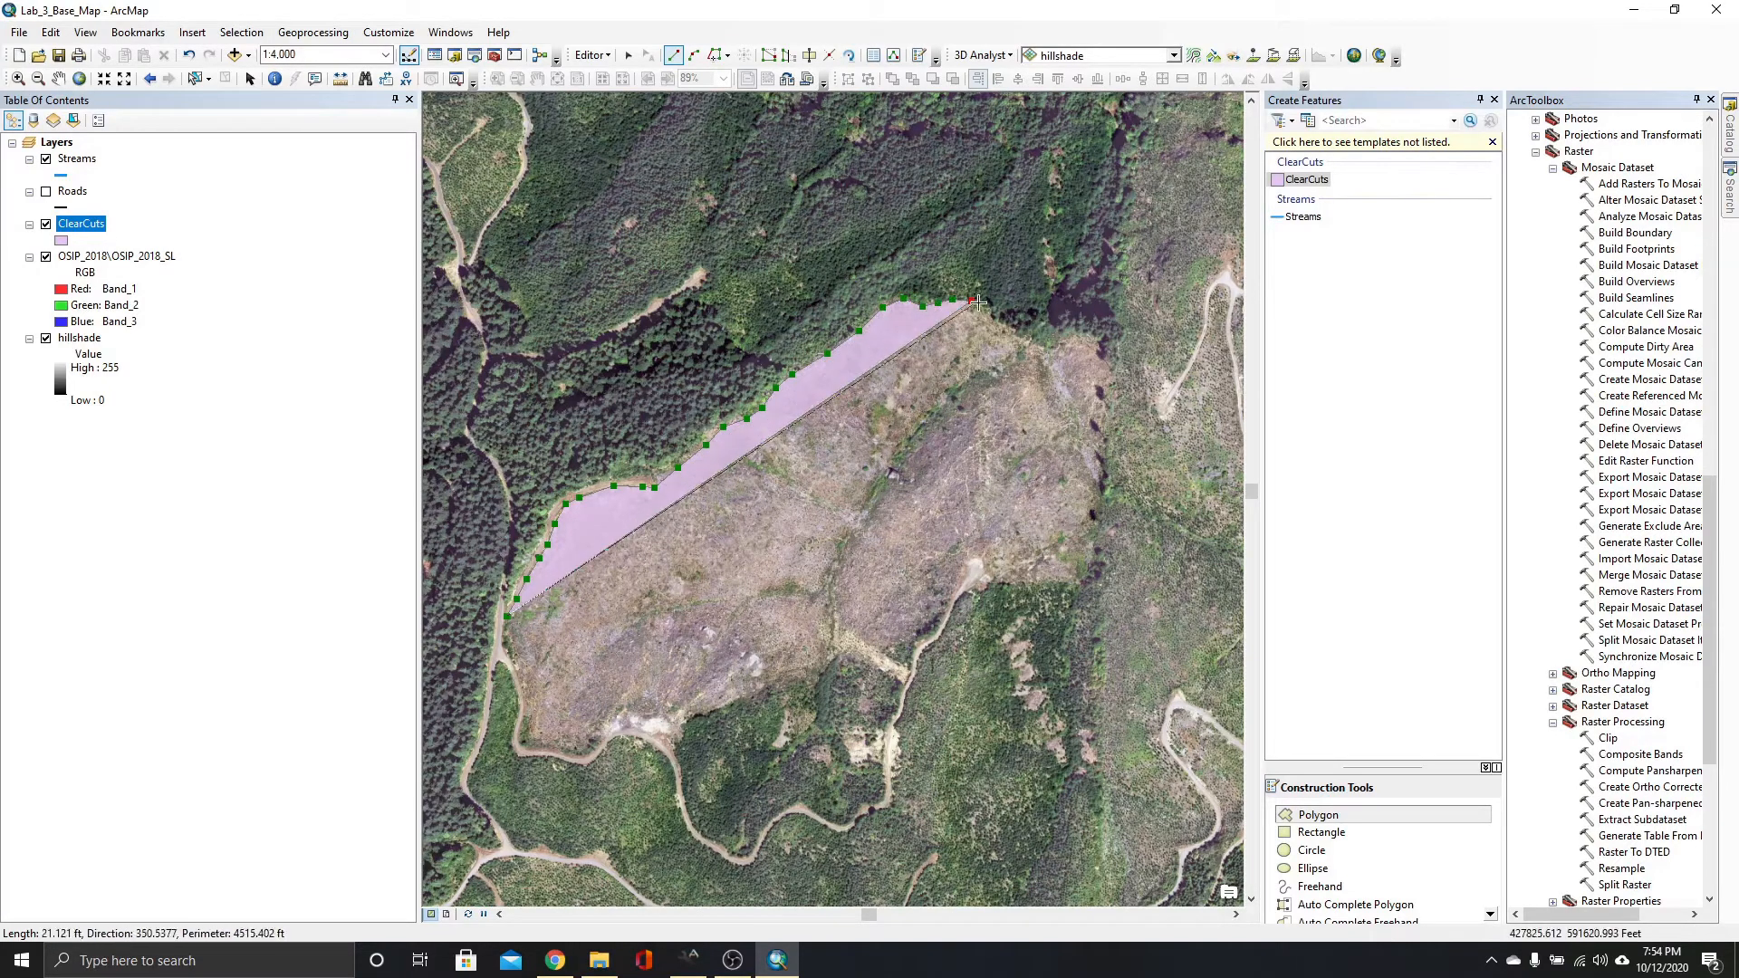
click(972, 301)
click(986, 307)
click(995, 318)
click(1004, 328)
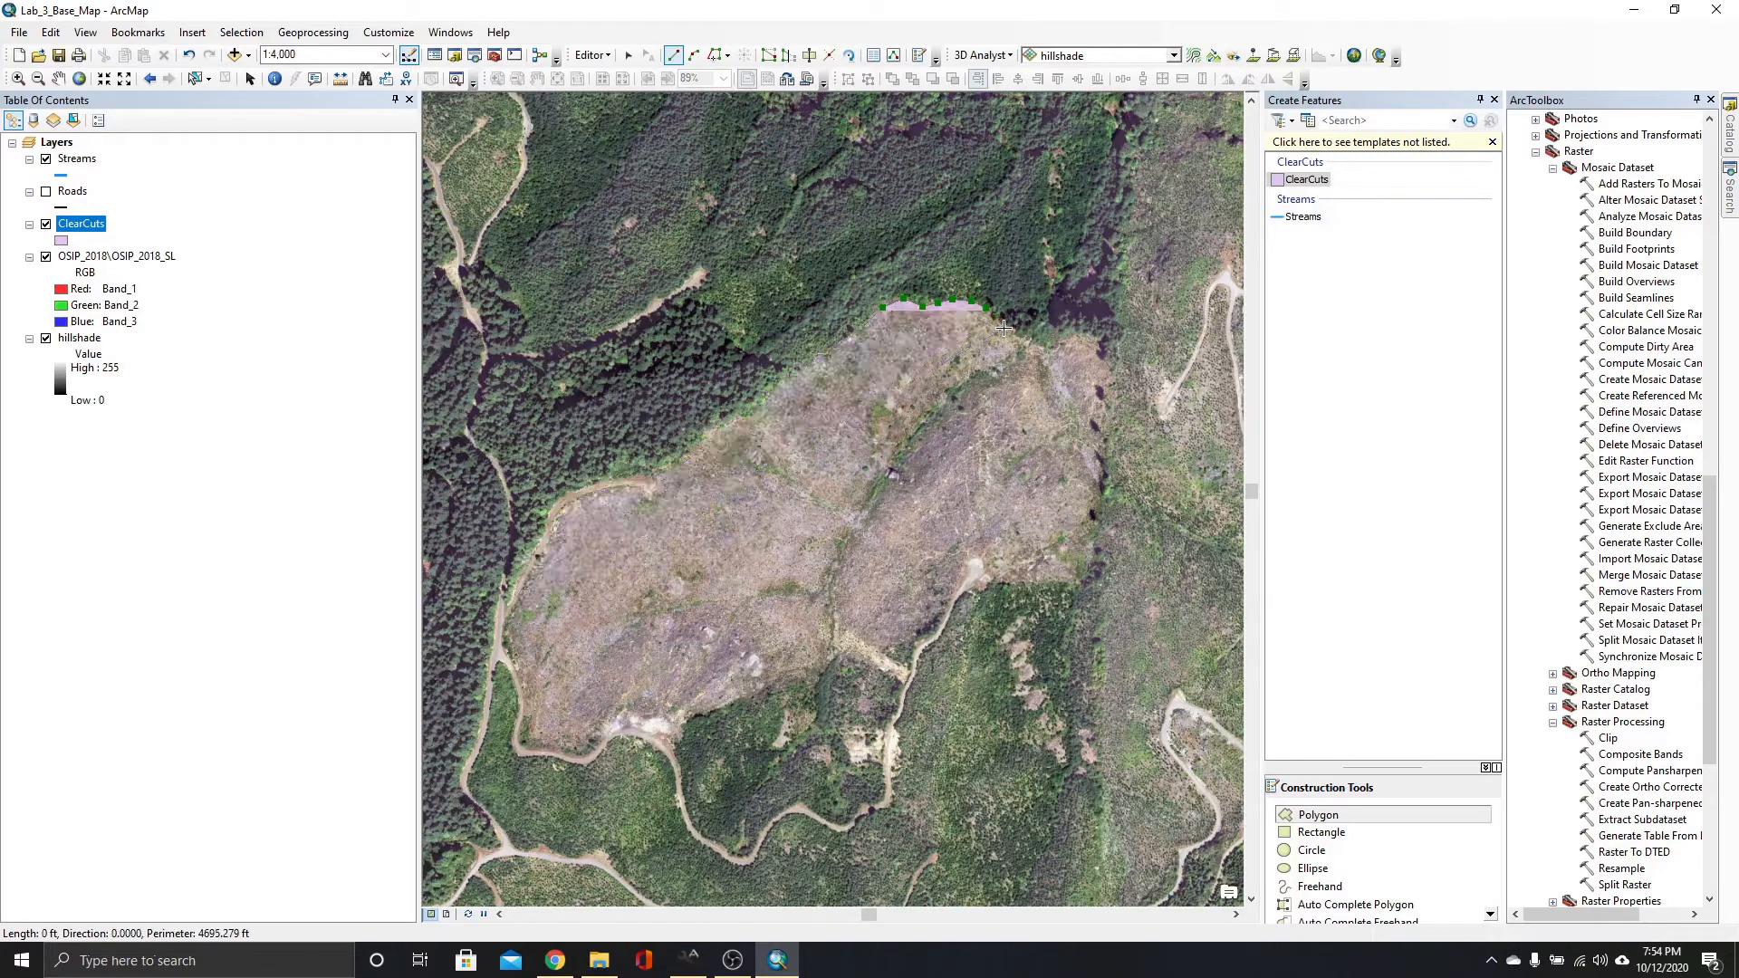
Extend the polygon outline to the clearcut's northeast corner and straight down its eastern edge to the southeast corner.
click(1016, 337)
click(1037, 344)
click(1049, 348)
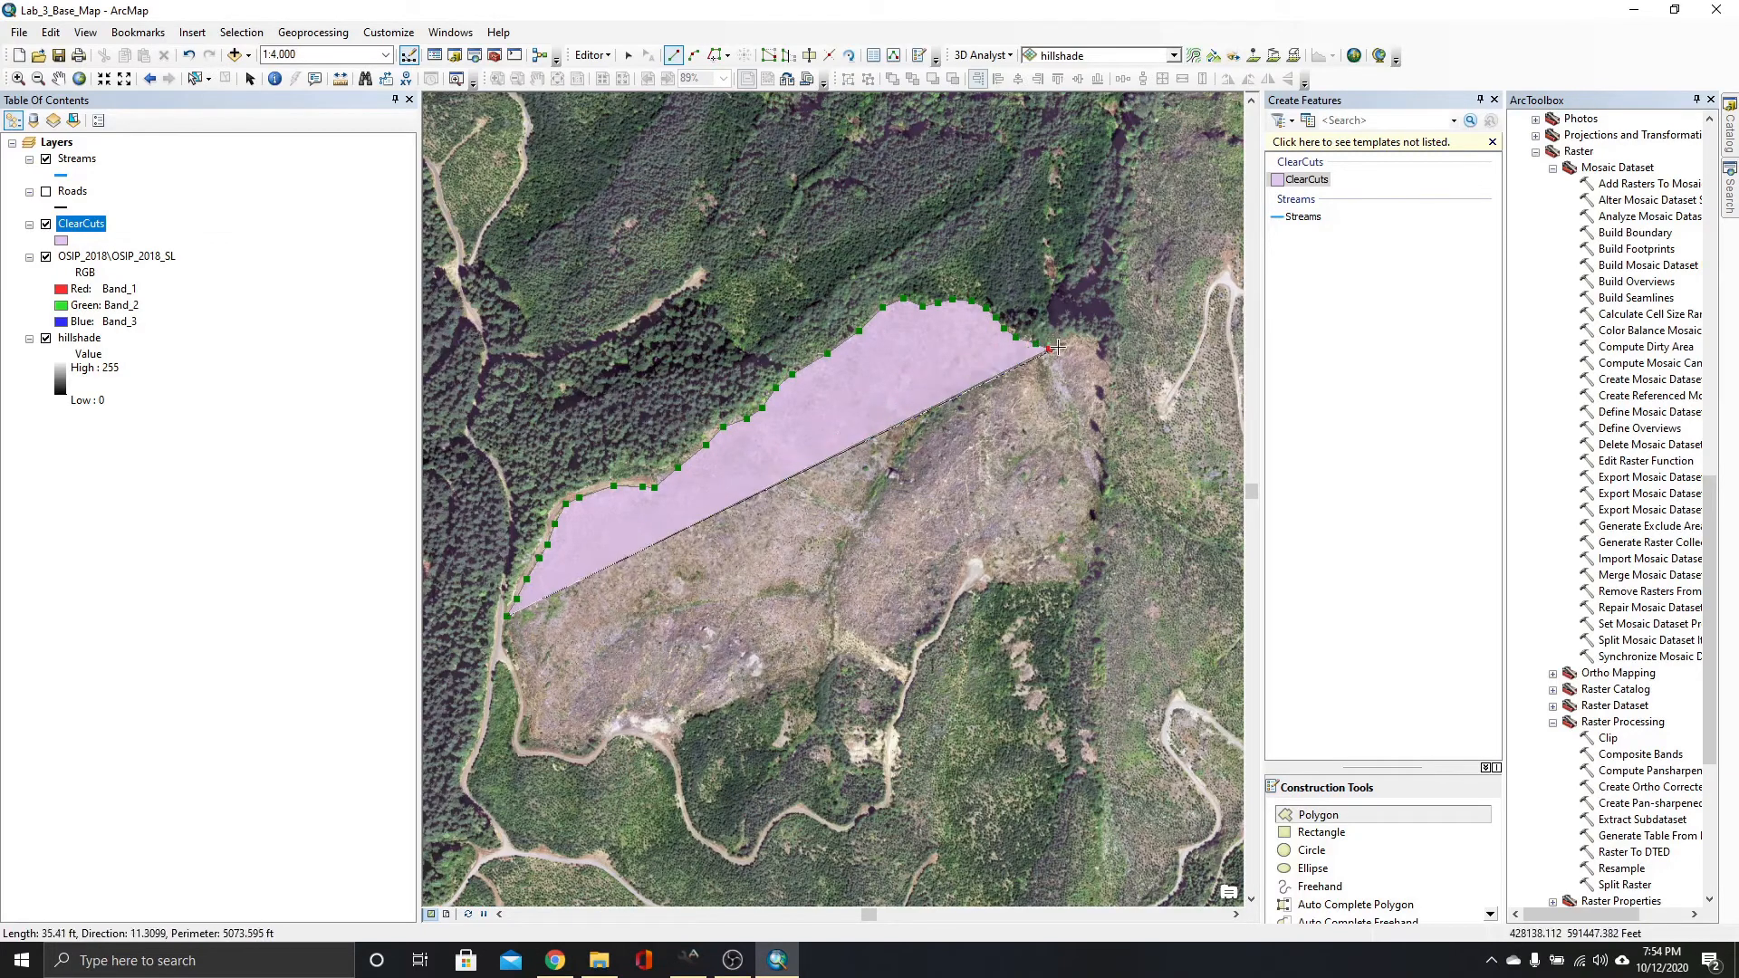
click(1062, 341)
click(1074, 334)
click(1095, 332)
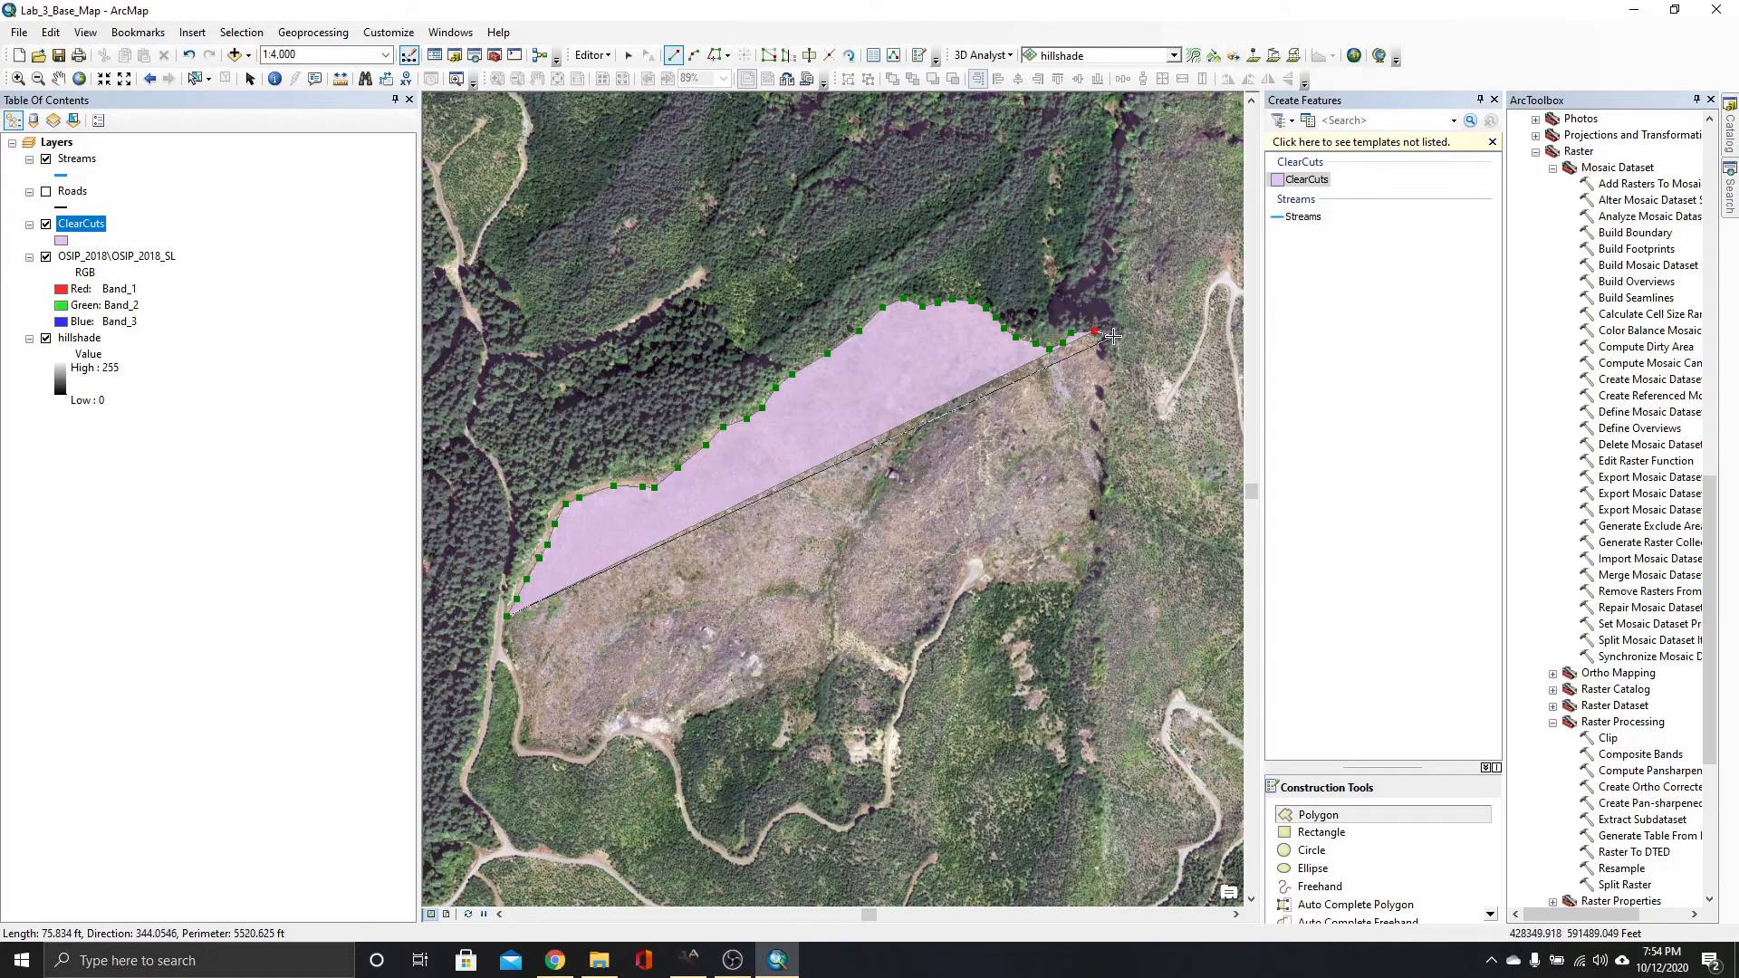
click(1111, 336)
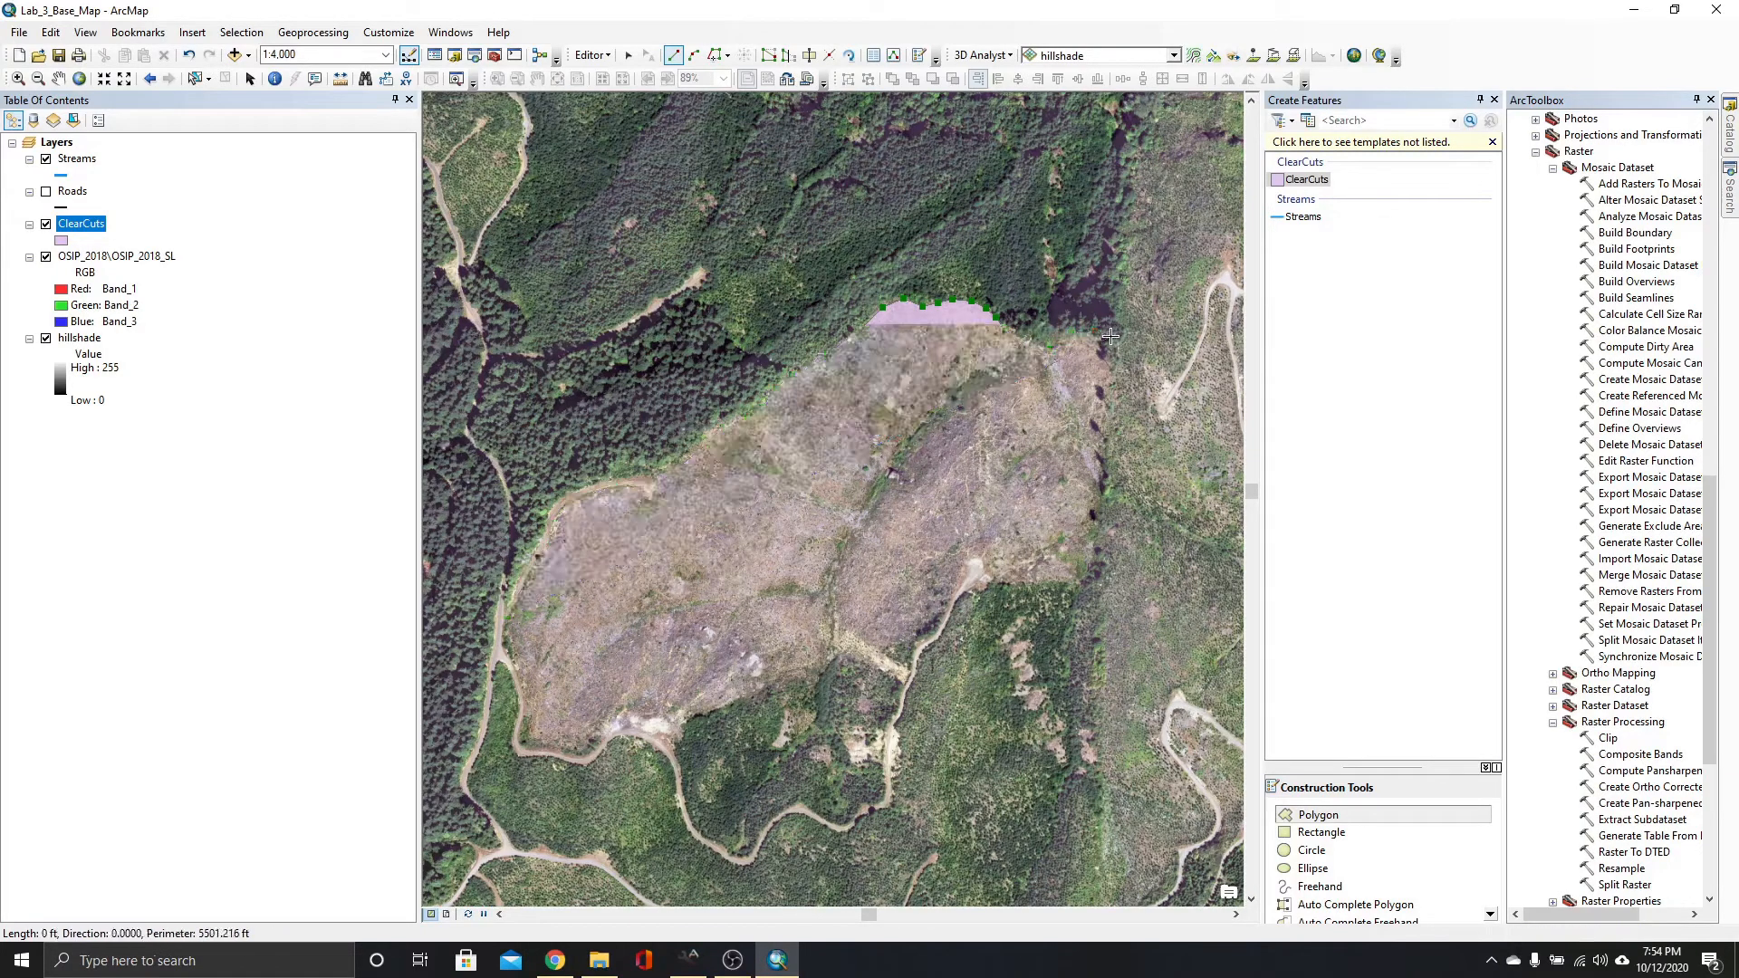
click(1090, 579)
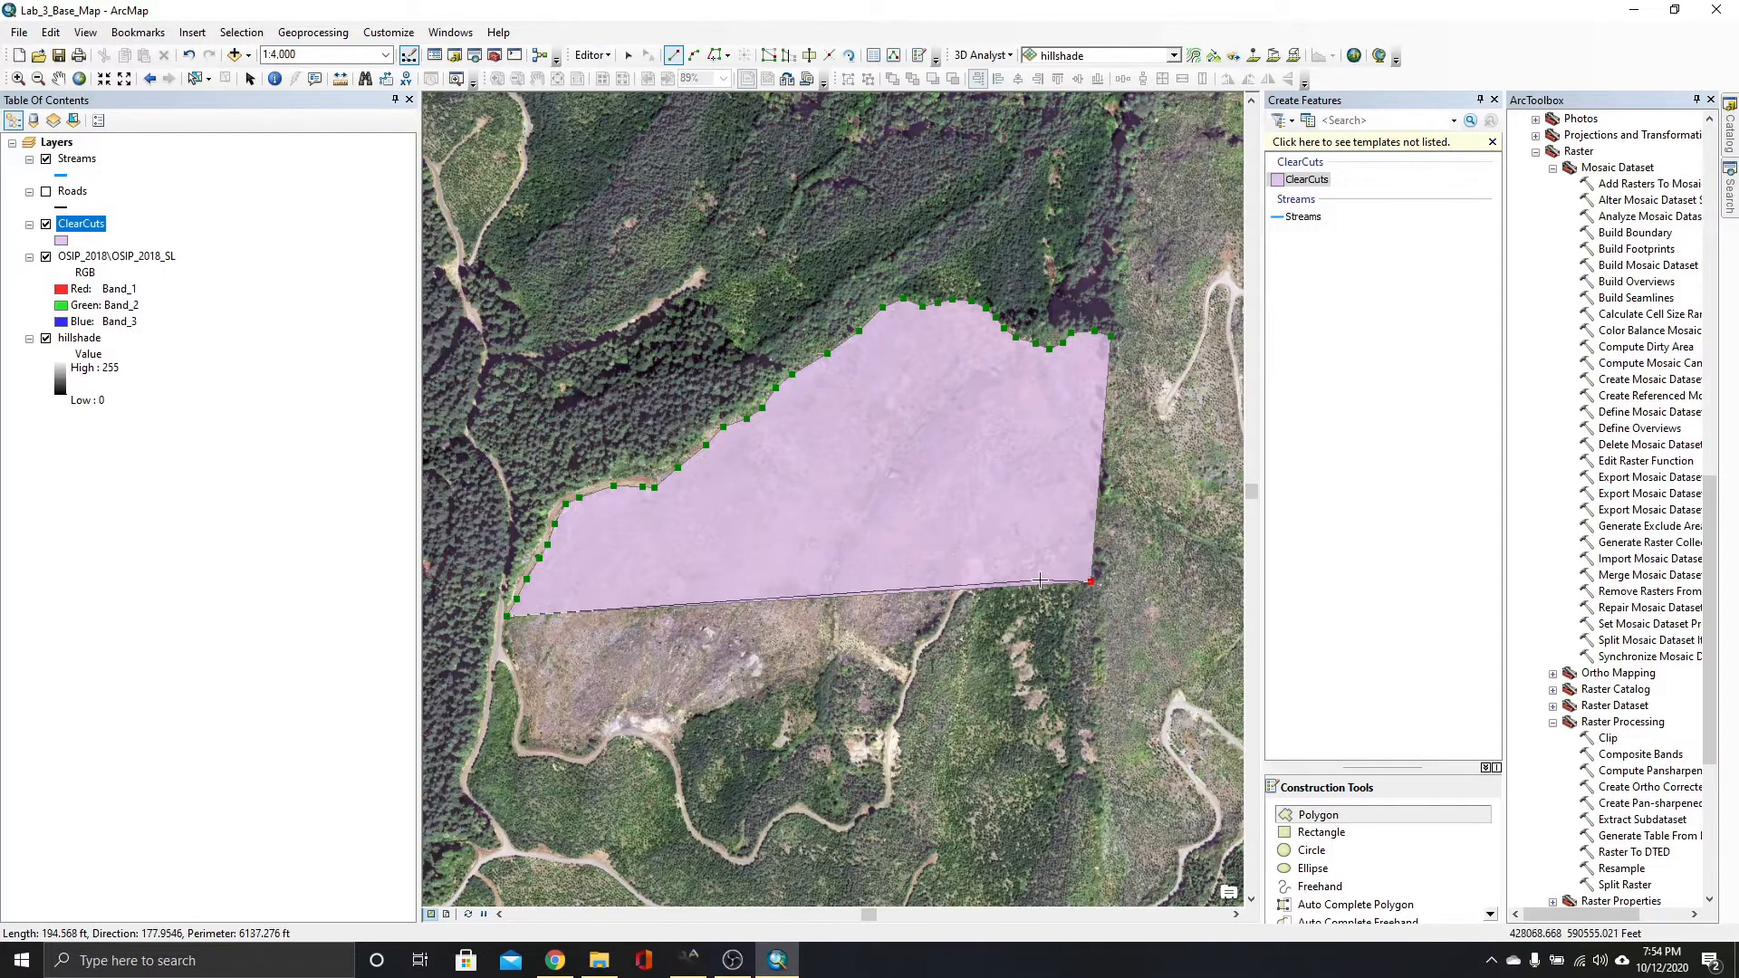
Continue the clearcut polygon outline west from the southeast corner along the tree line to the end of the dirt road.
scroll(1040, 582, up, 4)
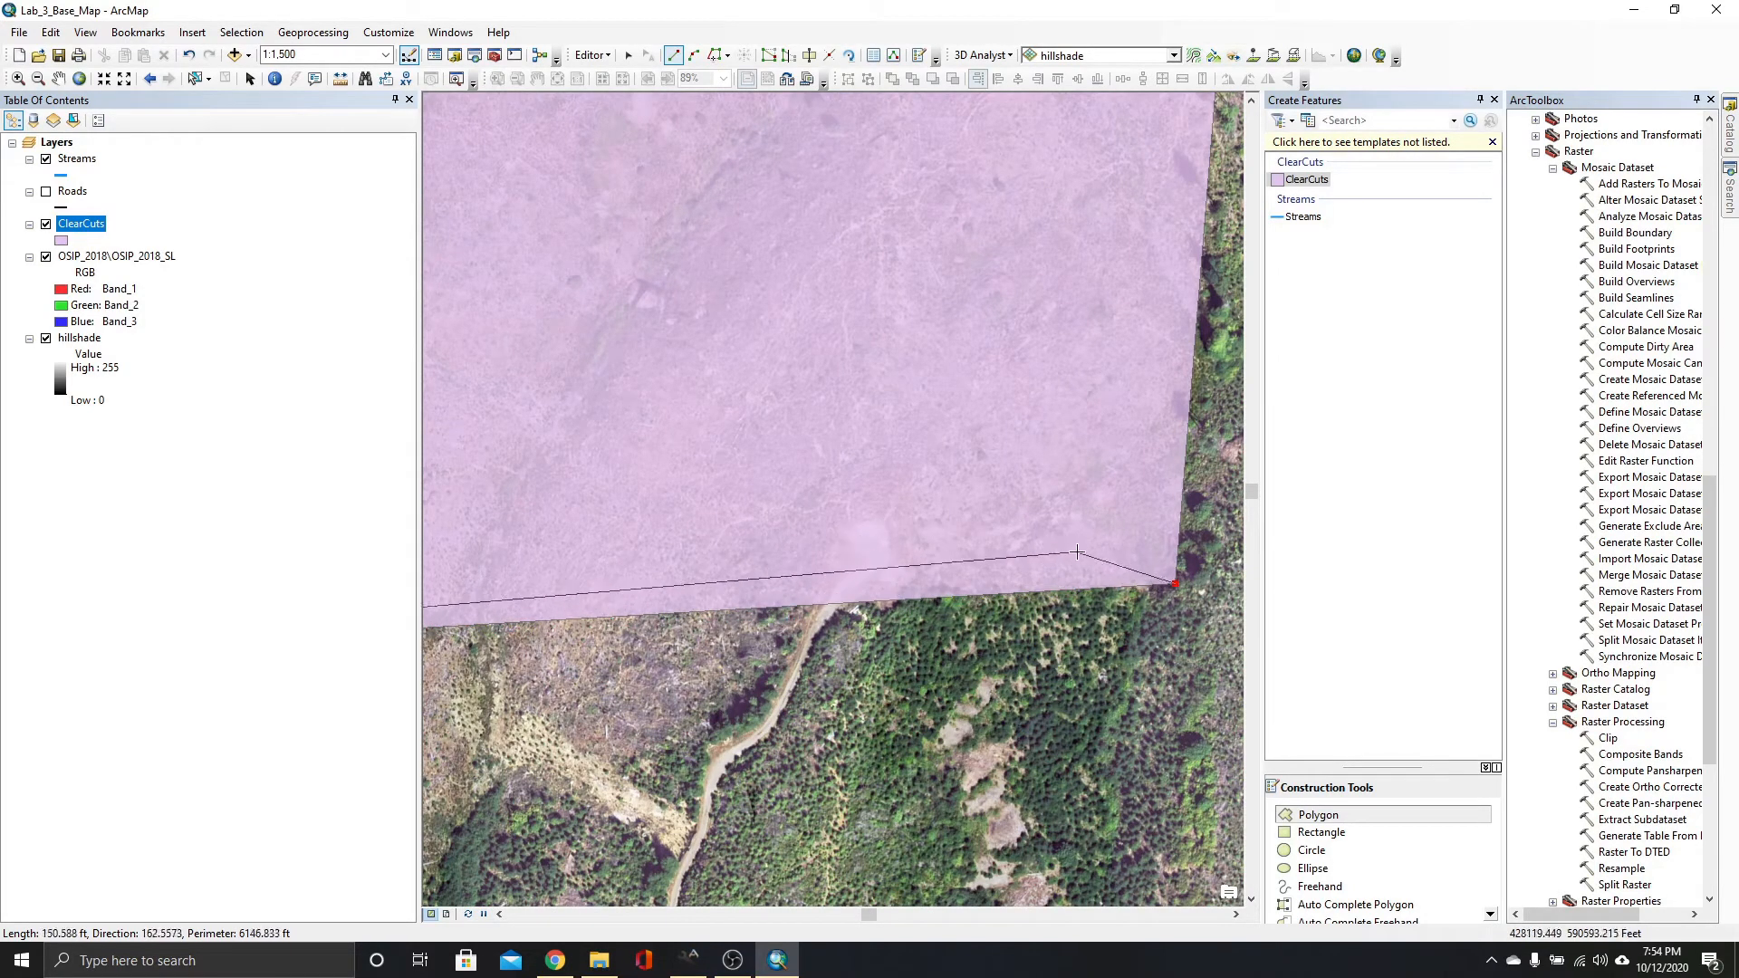
click(1111, 578)
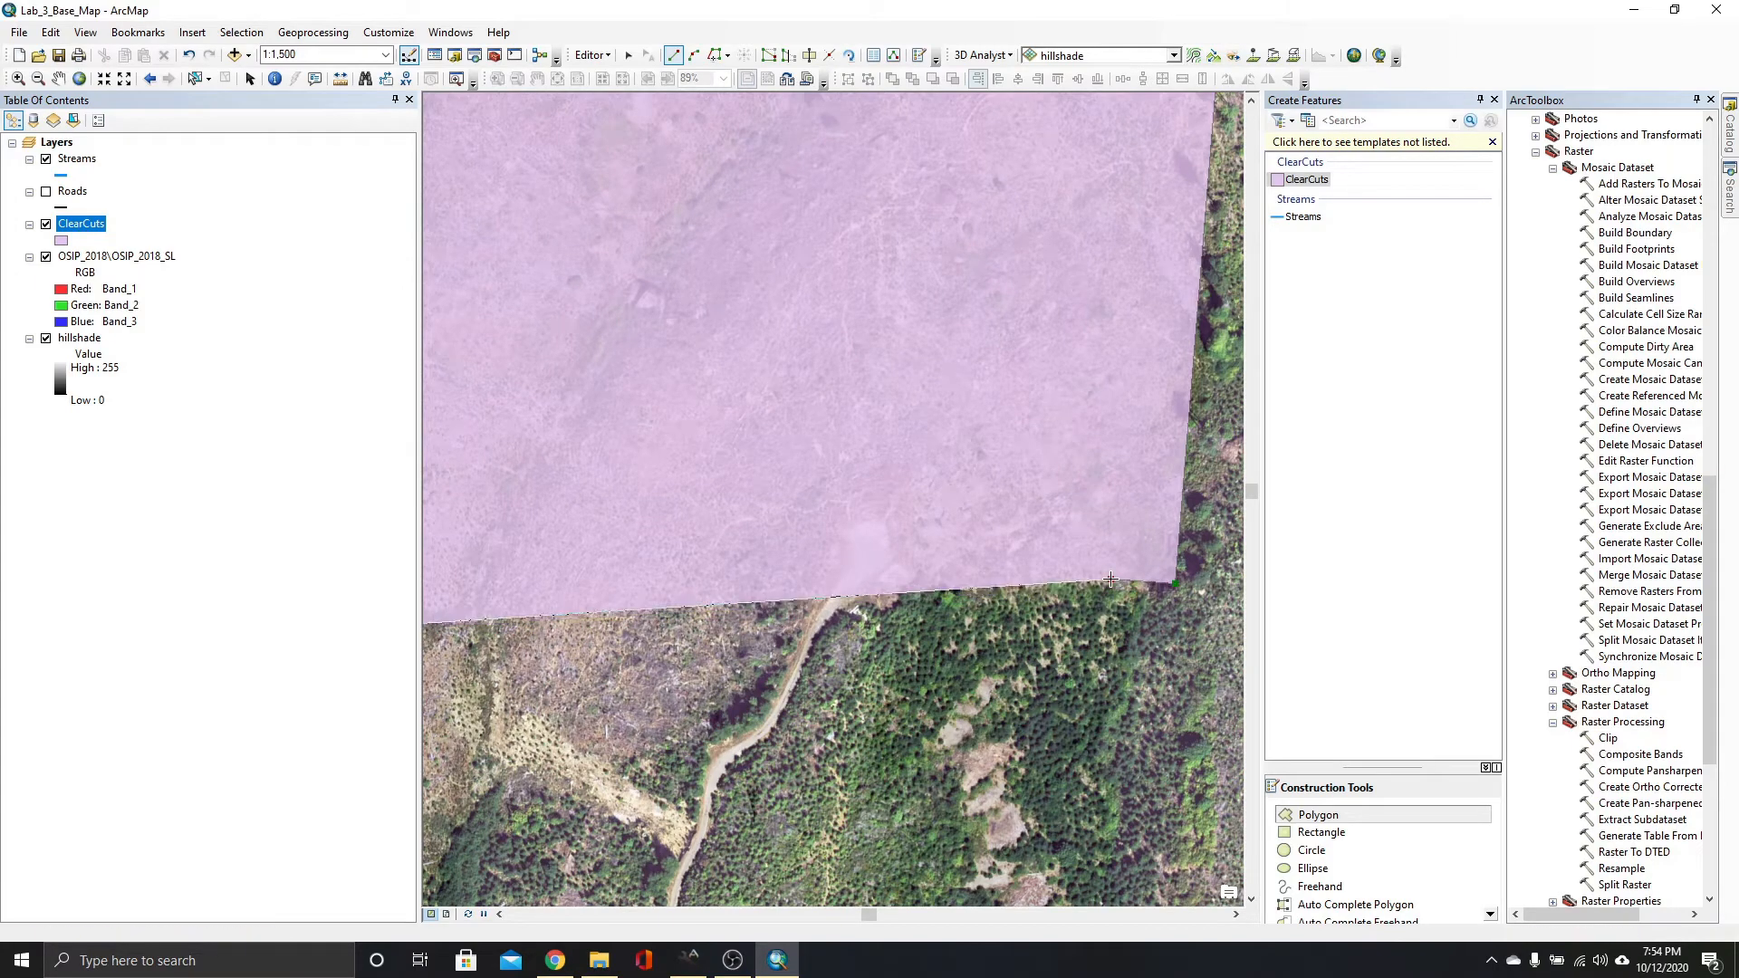
click(1081, 559)
click(1018, 557)
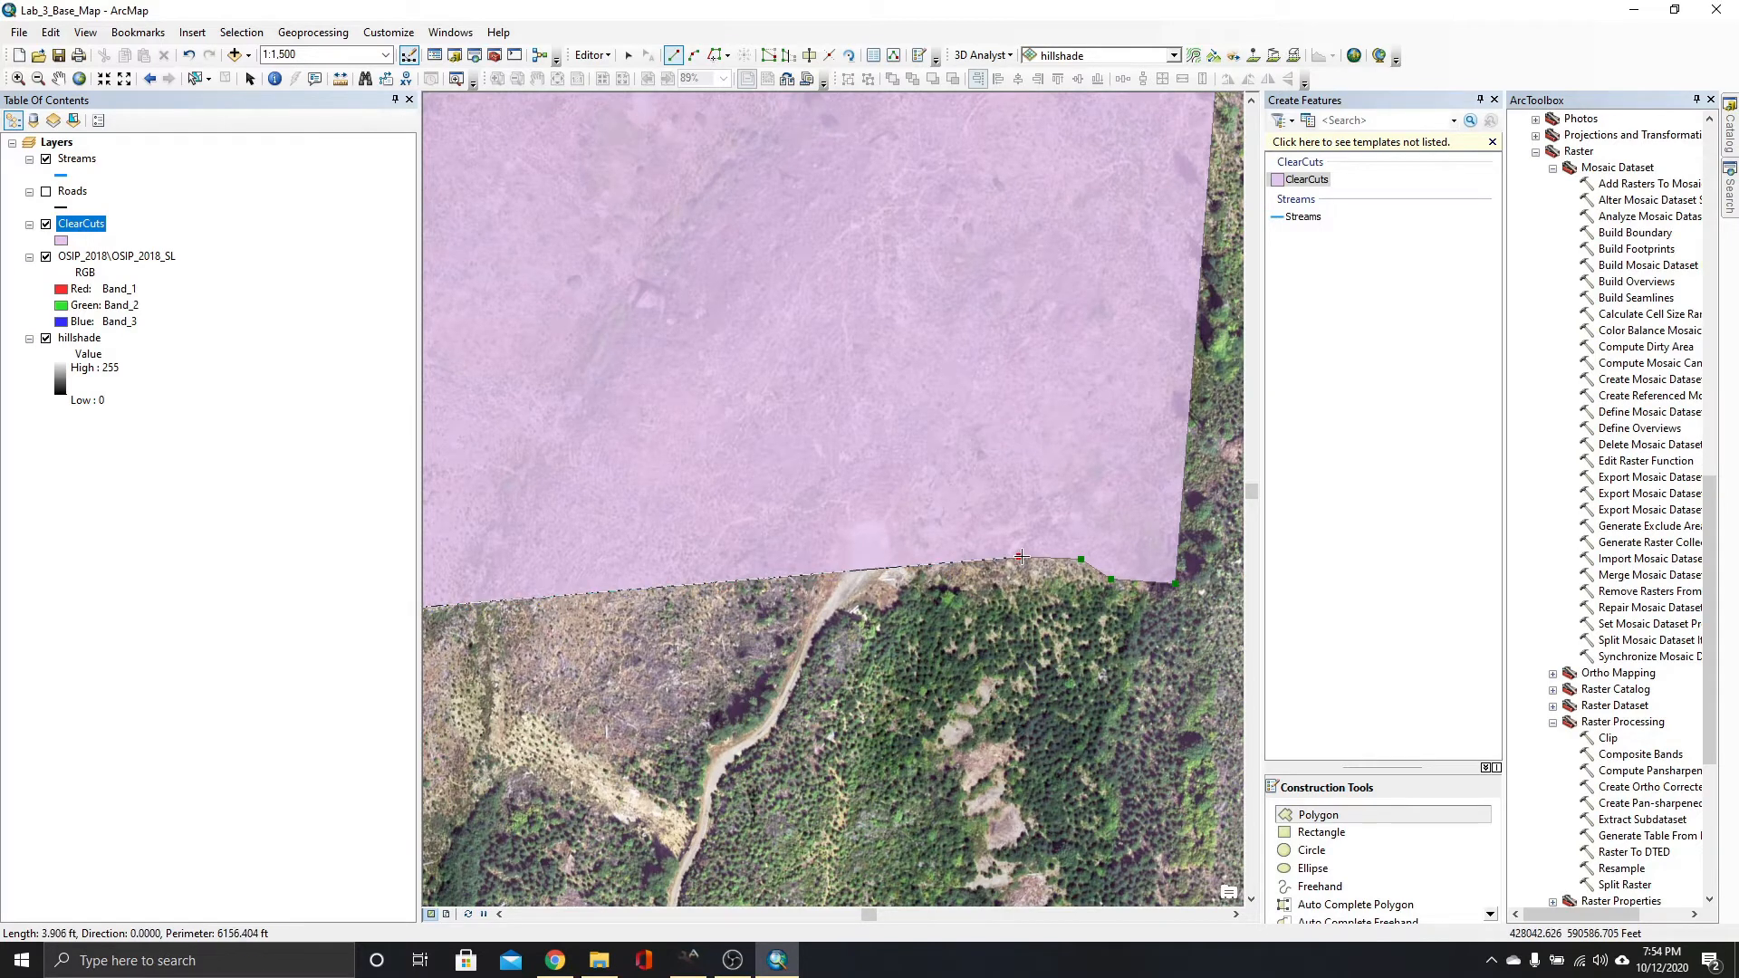
click(921, 575)
click(897, 595)
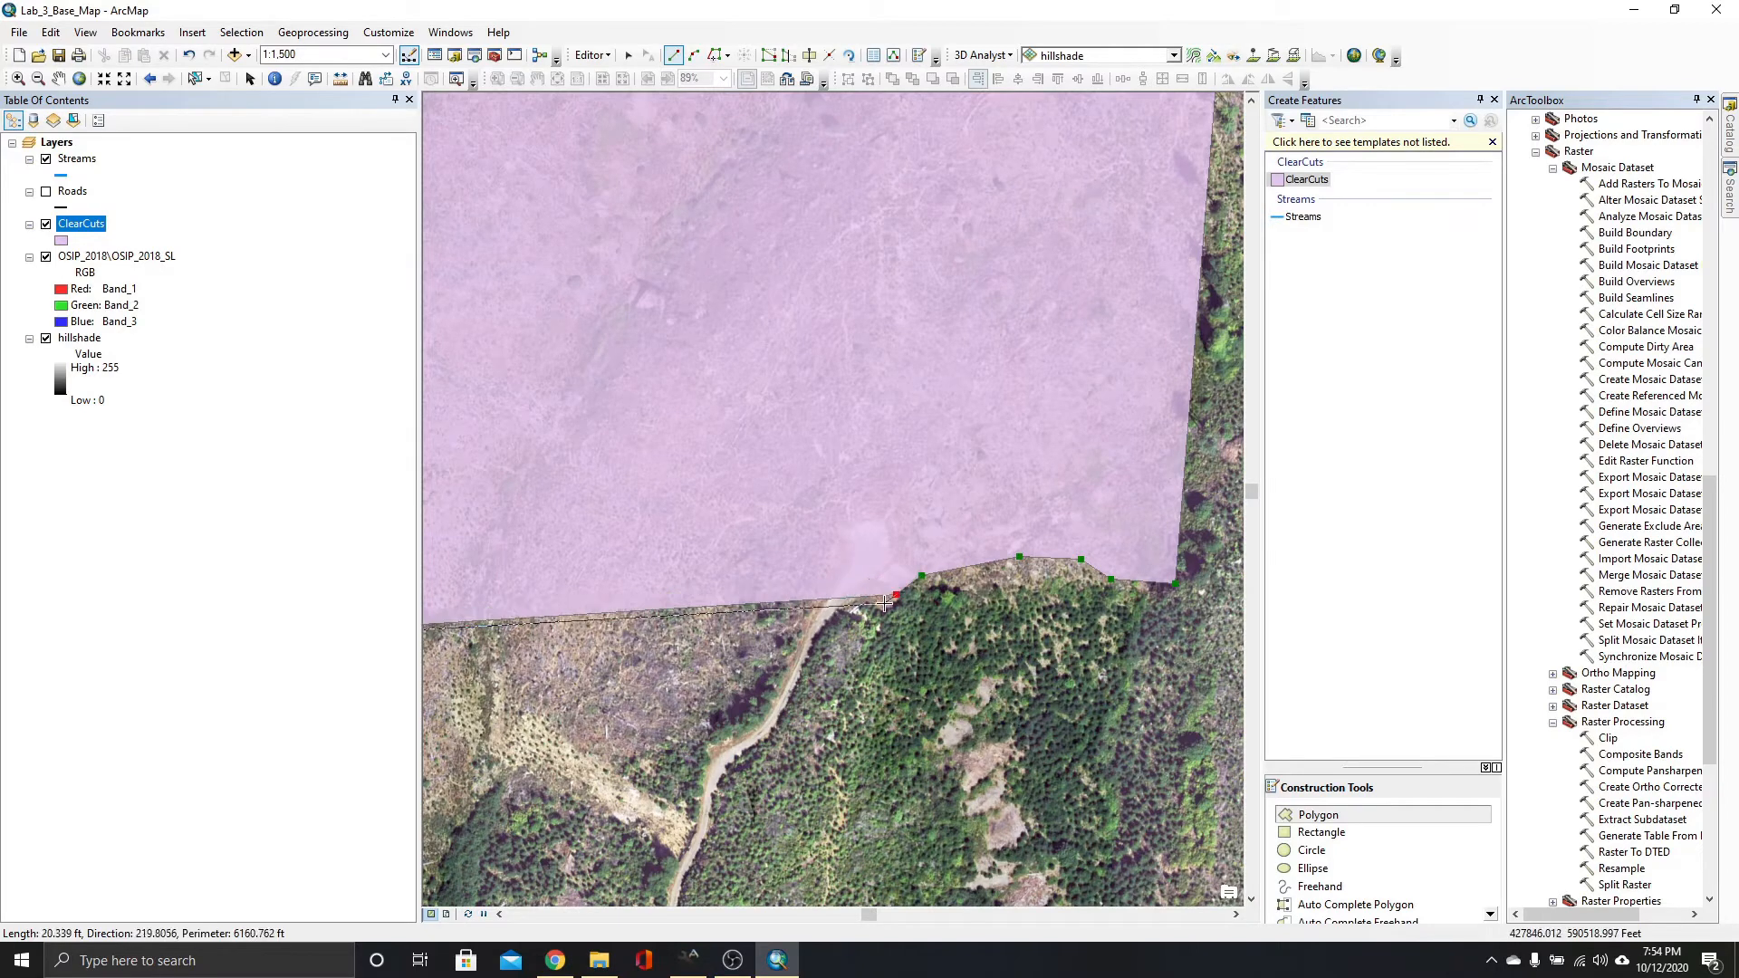
click(866, 604)
click(830, 615)
Trace the polygon outline southwest along the western side of the dirt road, past the bare spur beside it.
click(809, 654)
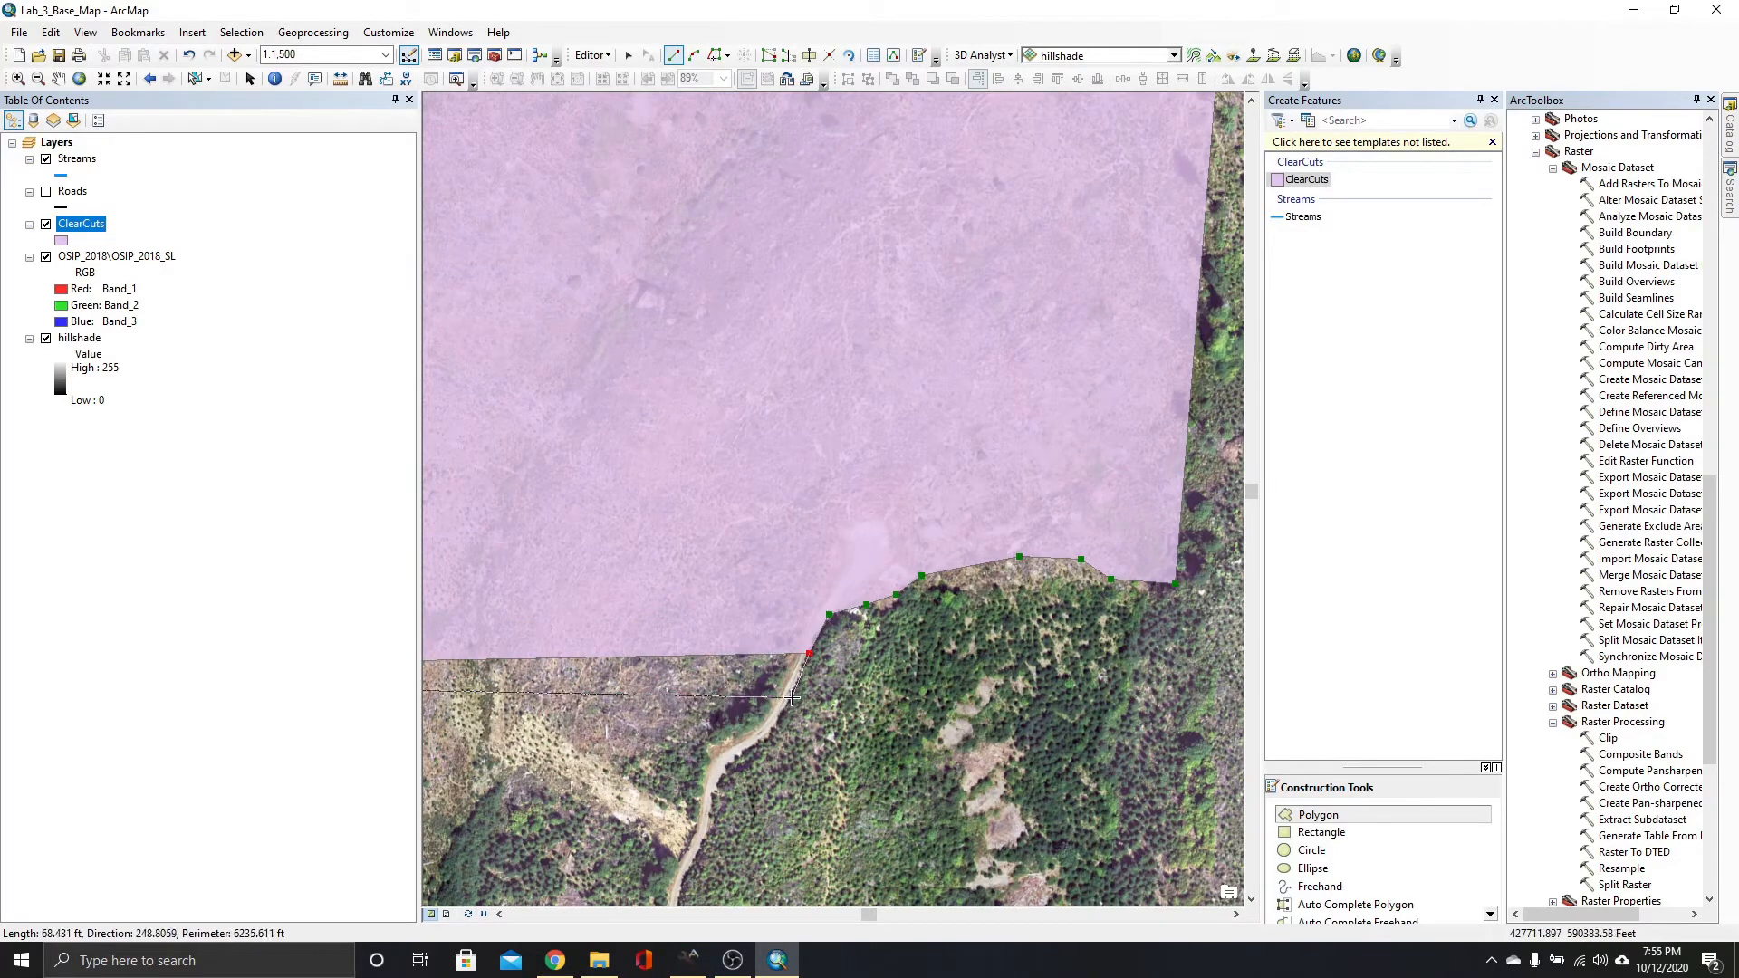
click(772, 674)
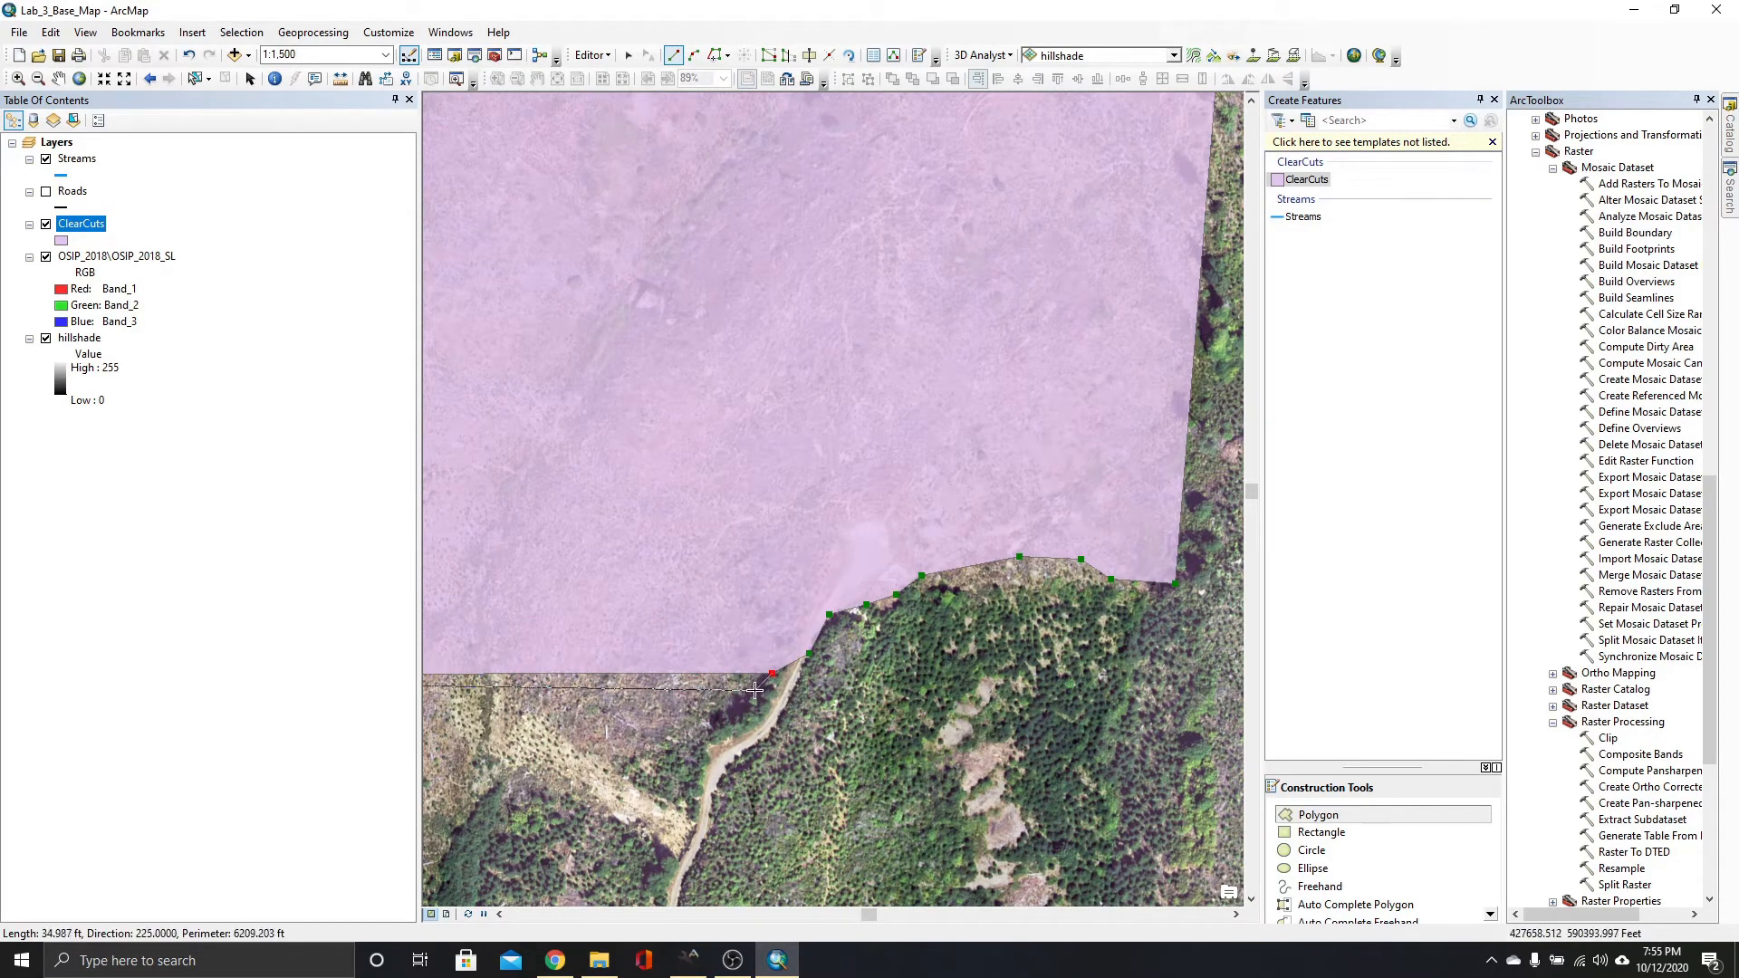
click(754, 693)
click(743, 715)
click(719, 728)
click(705, 751)
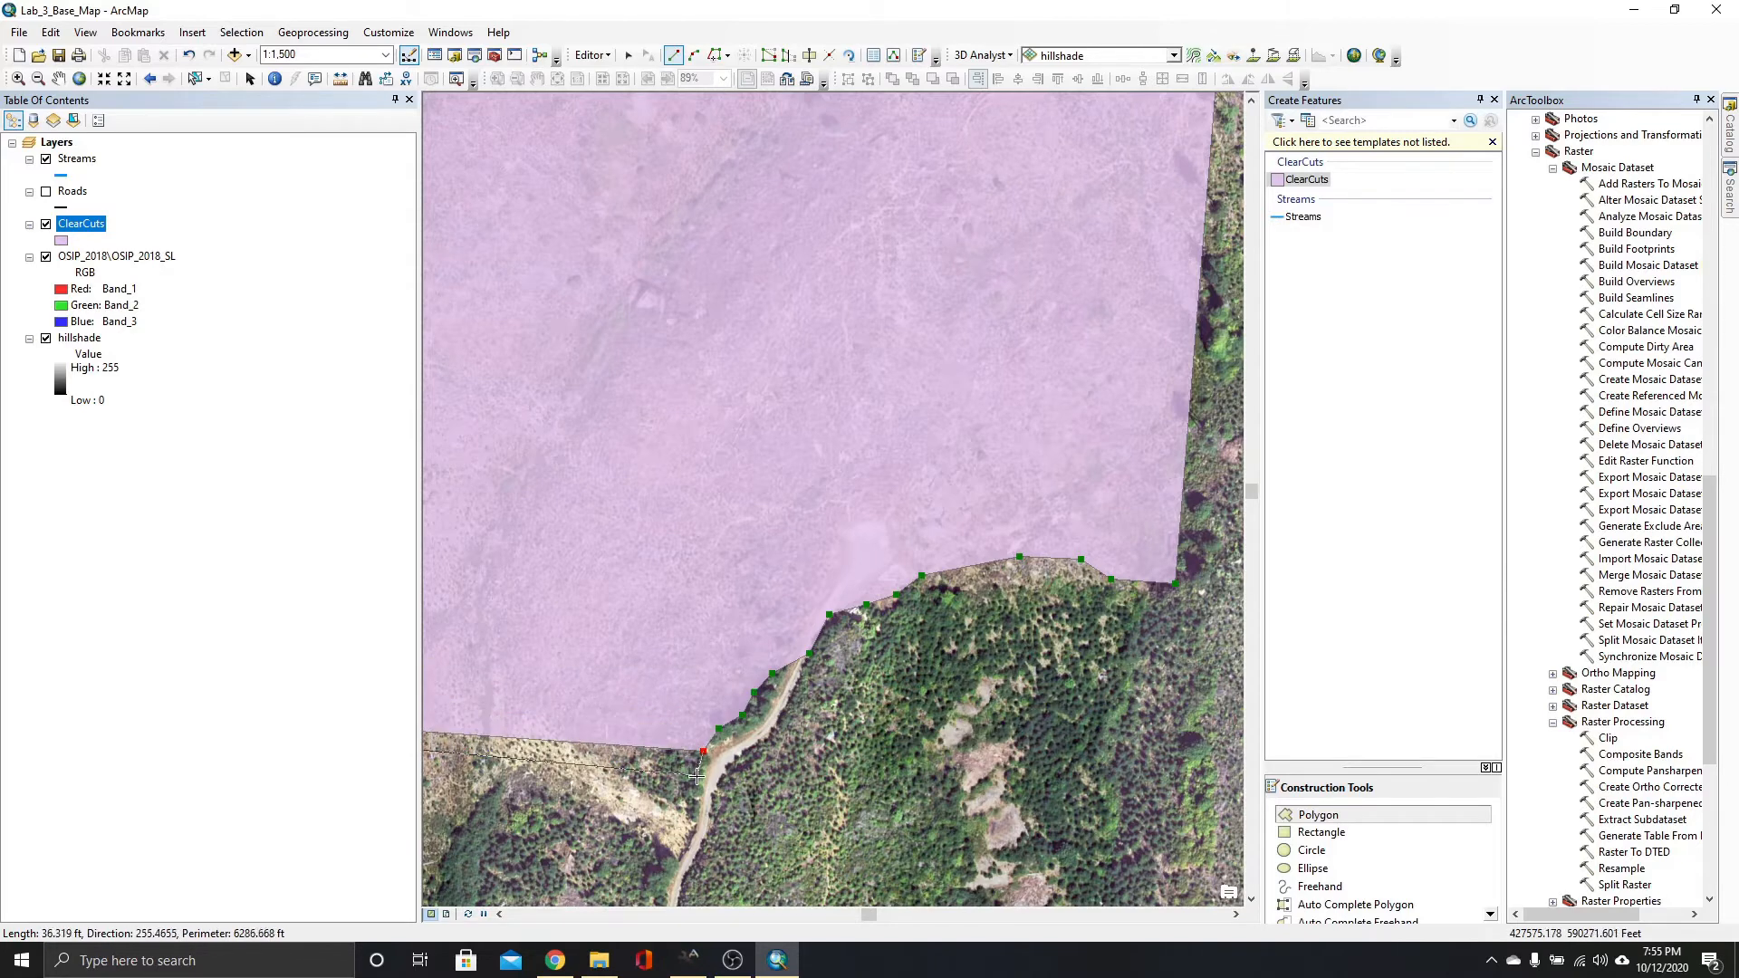
click(696, 780)
click(693, 814)
click(684, 853)
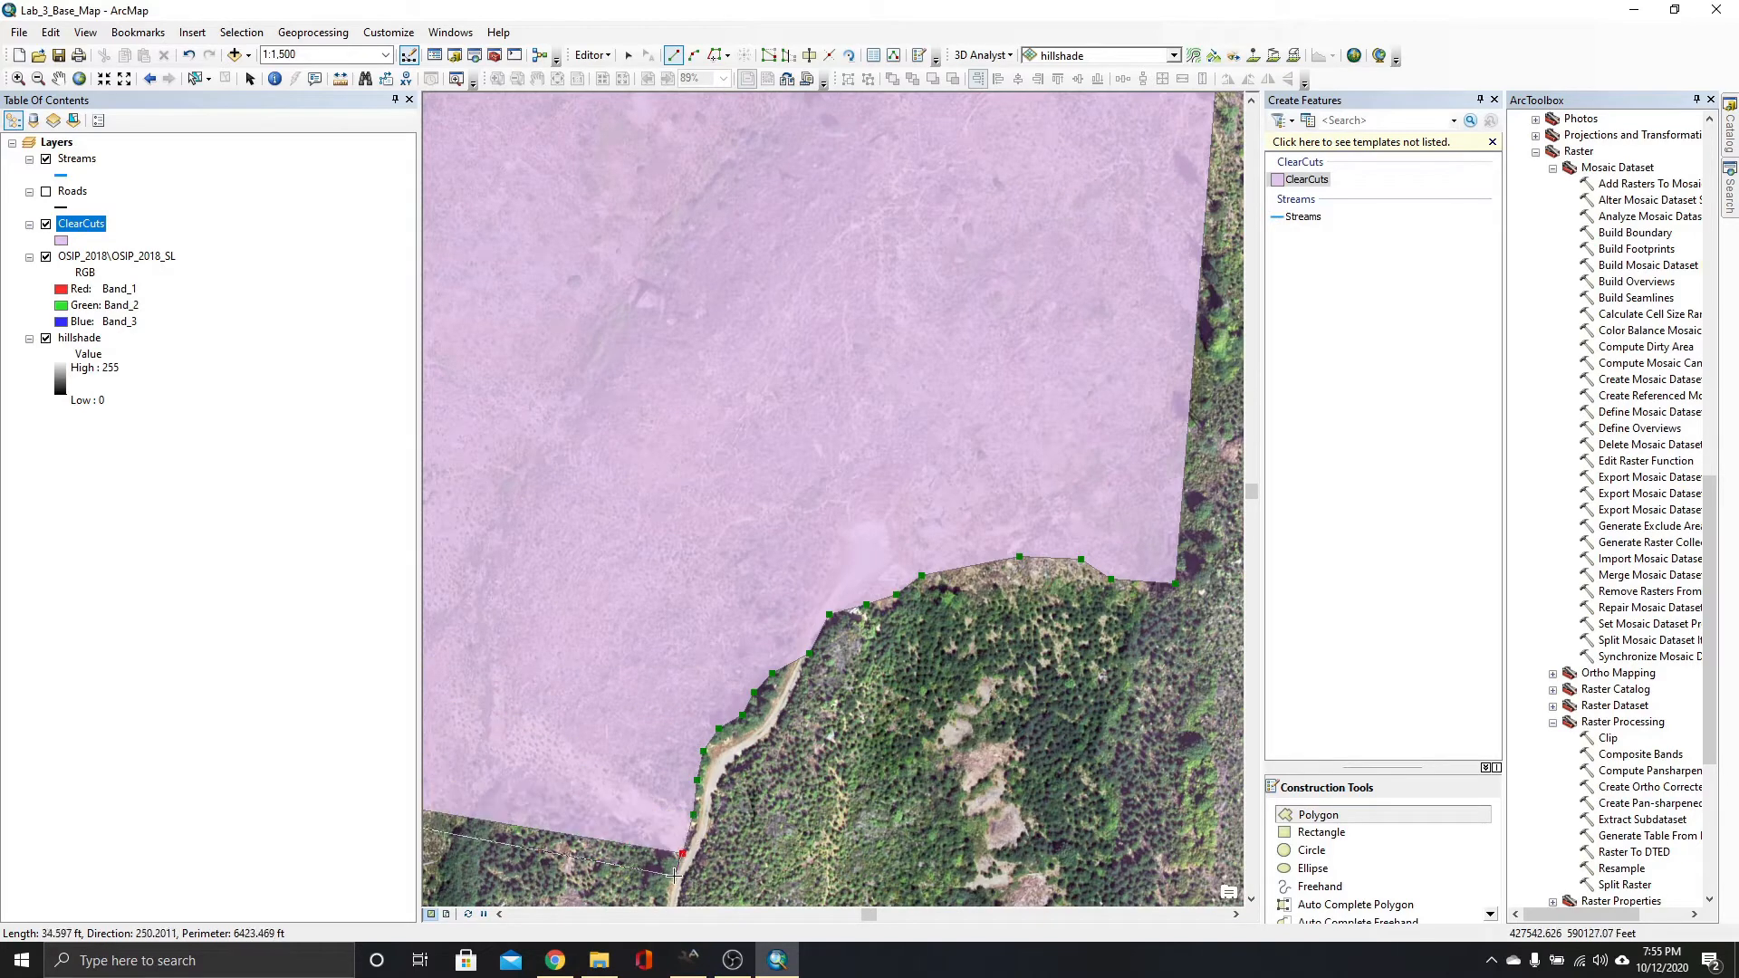
click(673, 876)
Extend the polygon outline west from the road along the southern tree line to the bare patch near the clearcut's southwest end.
scroll(639, 874, up, 5)
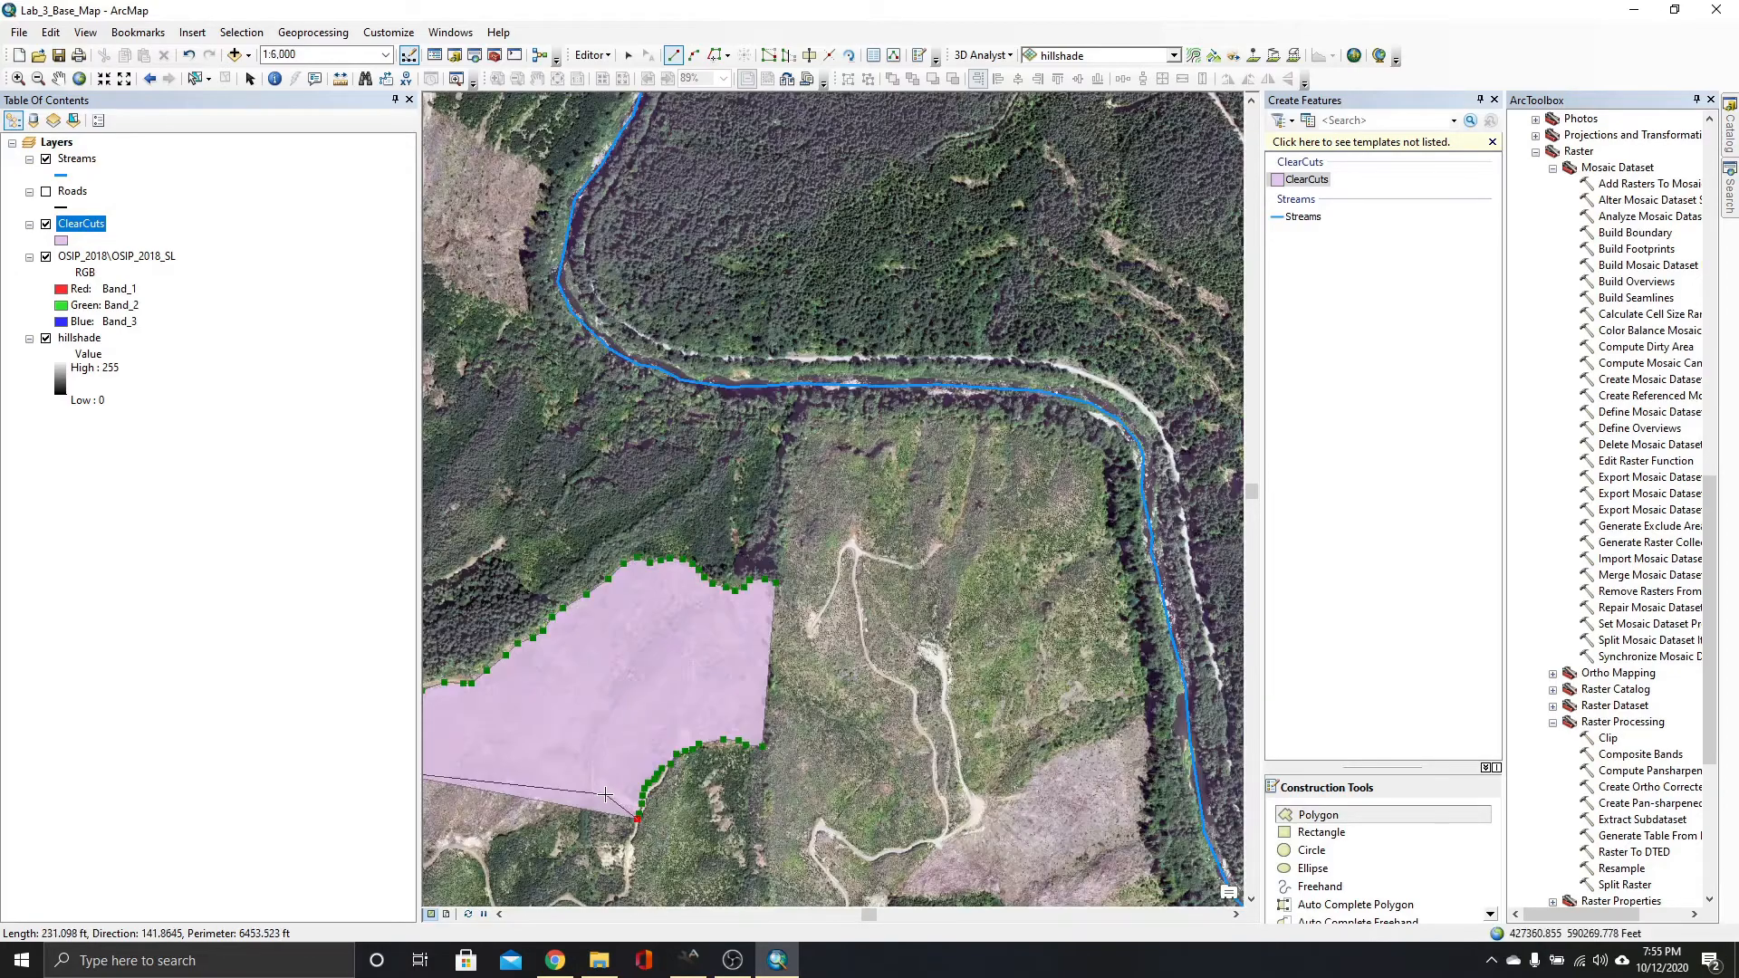
scroll(589, 861, up, 2)
scroll(562, 802, down, 5)
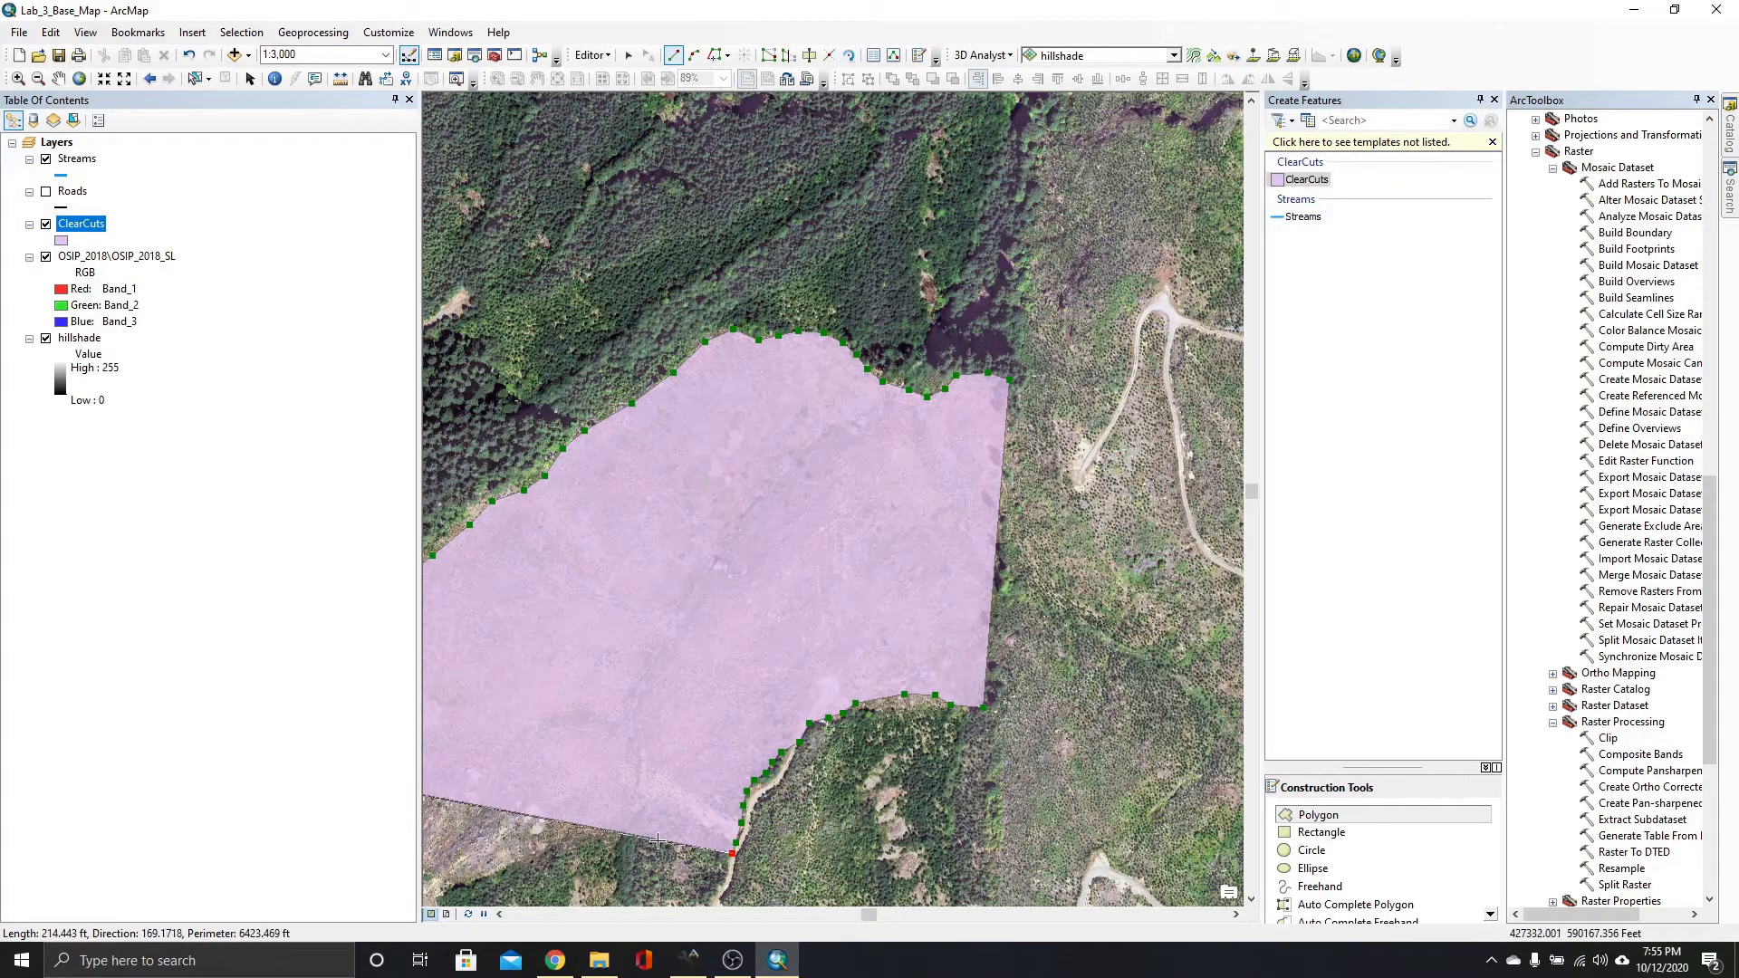
scroll(602, 841, down, 1)
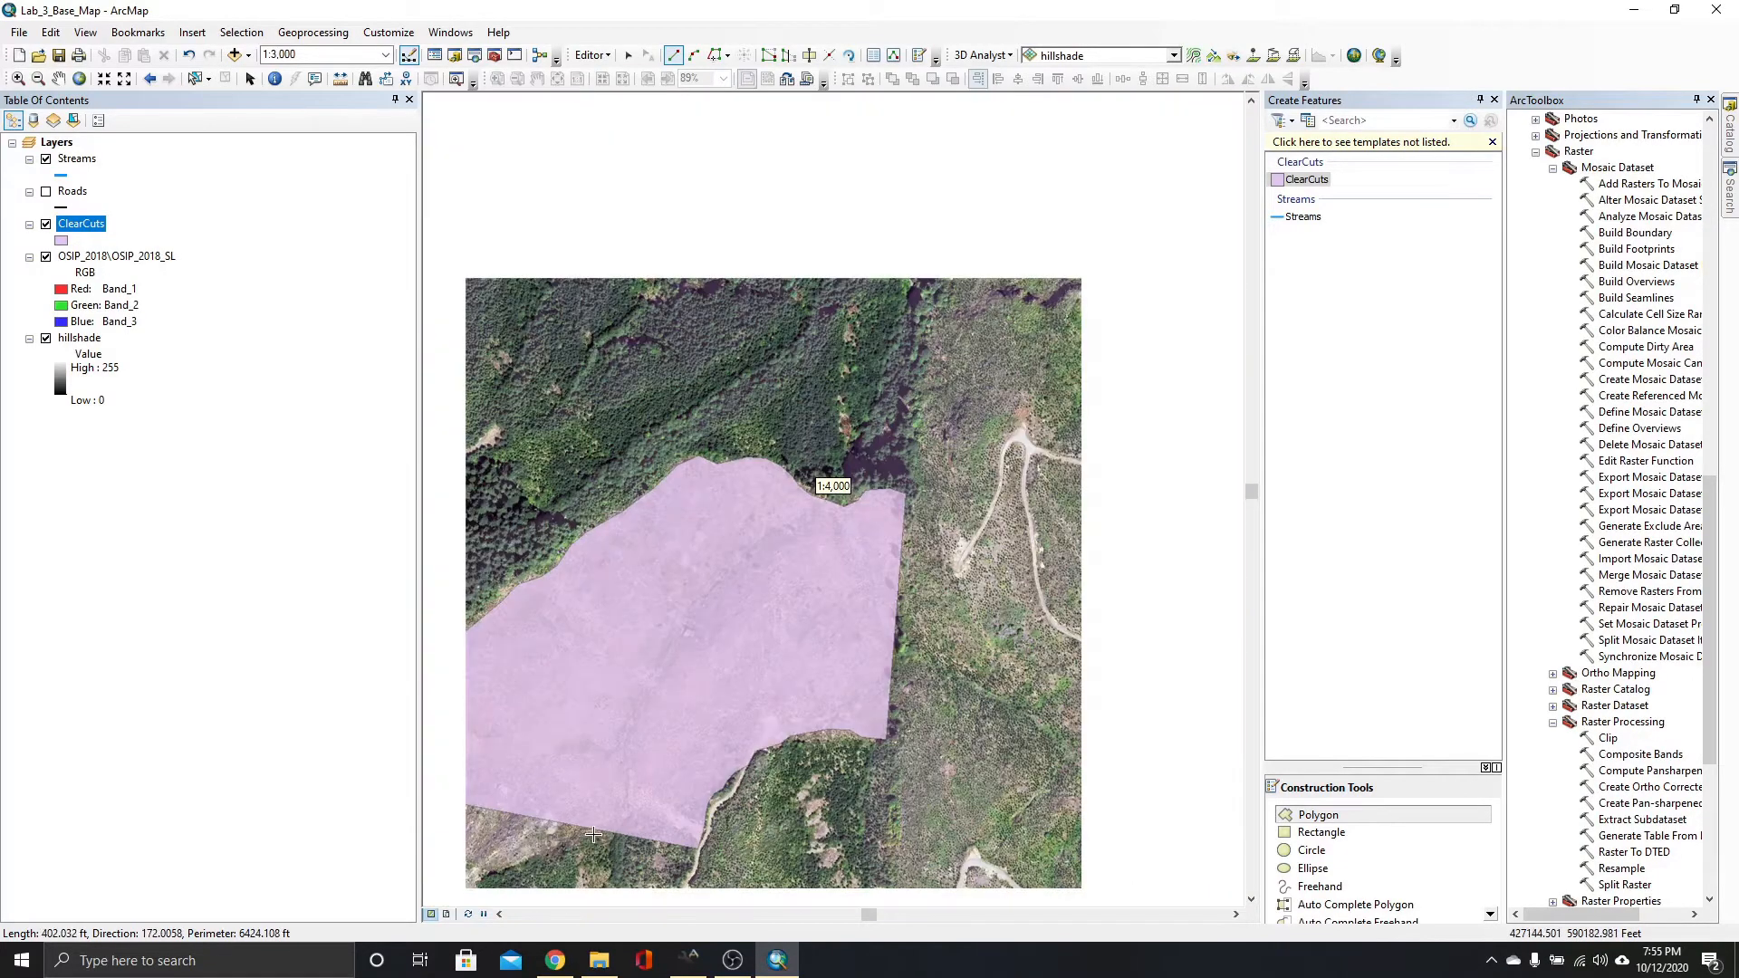
scroll(593, 833, down, 1)
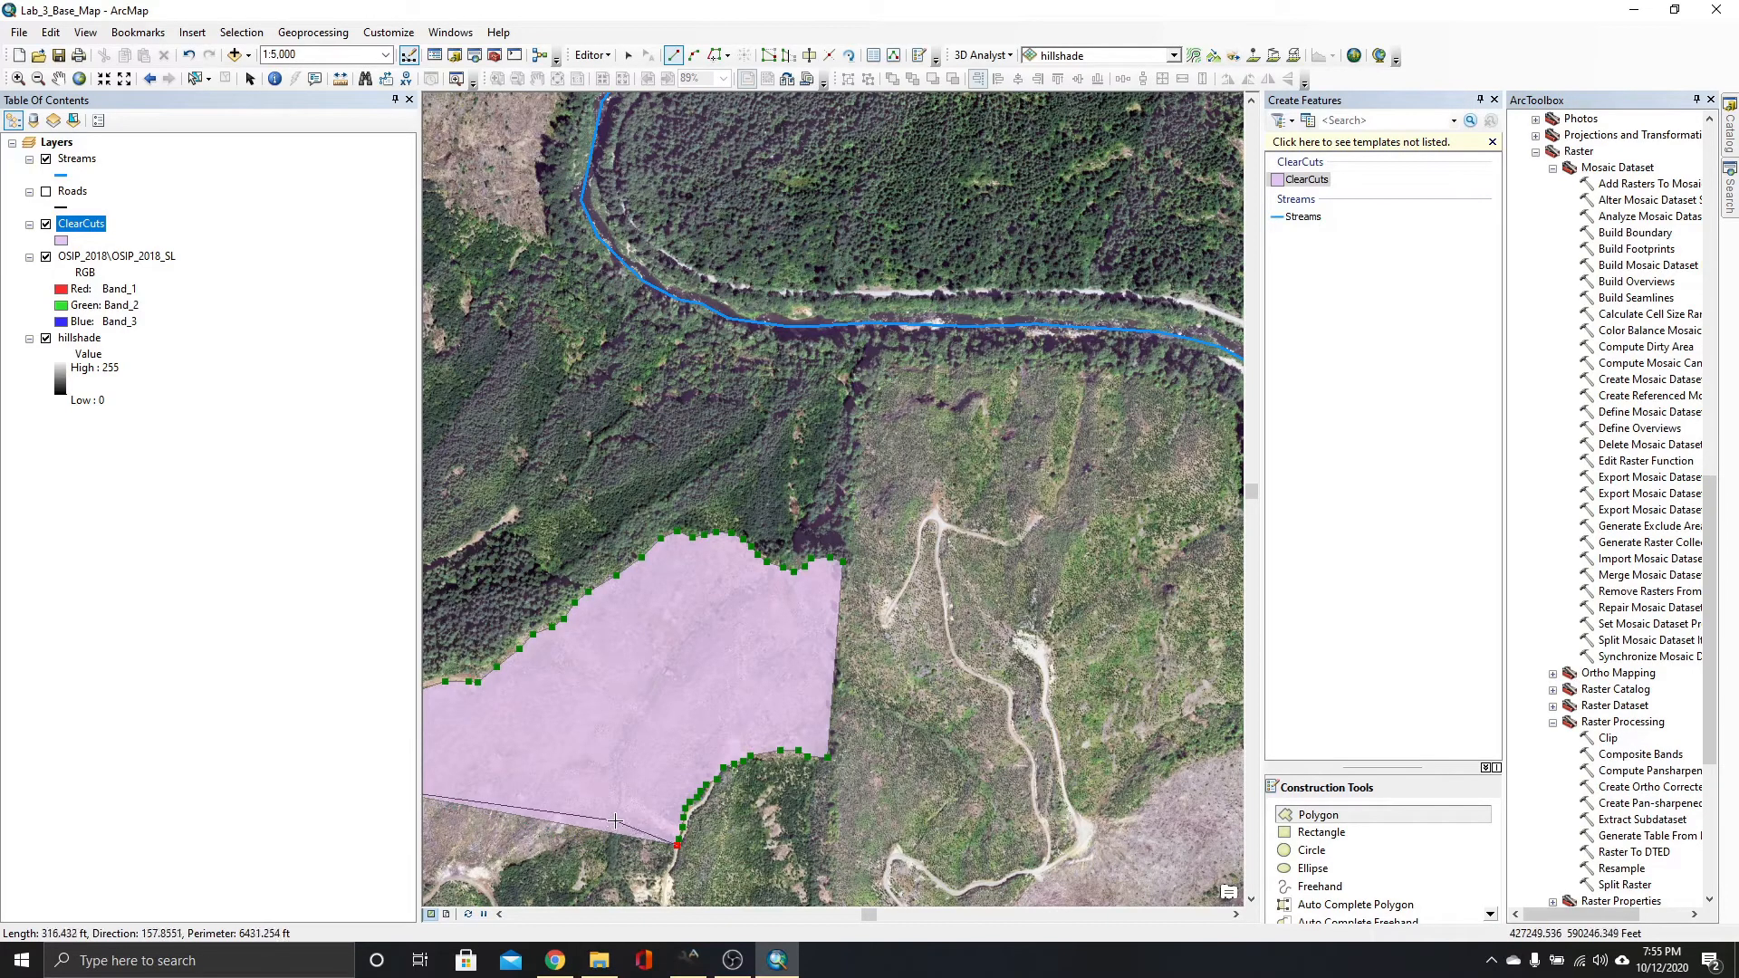
click(589, 832)
click(564, 844)
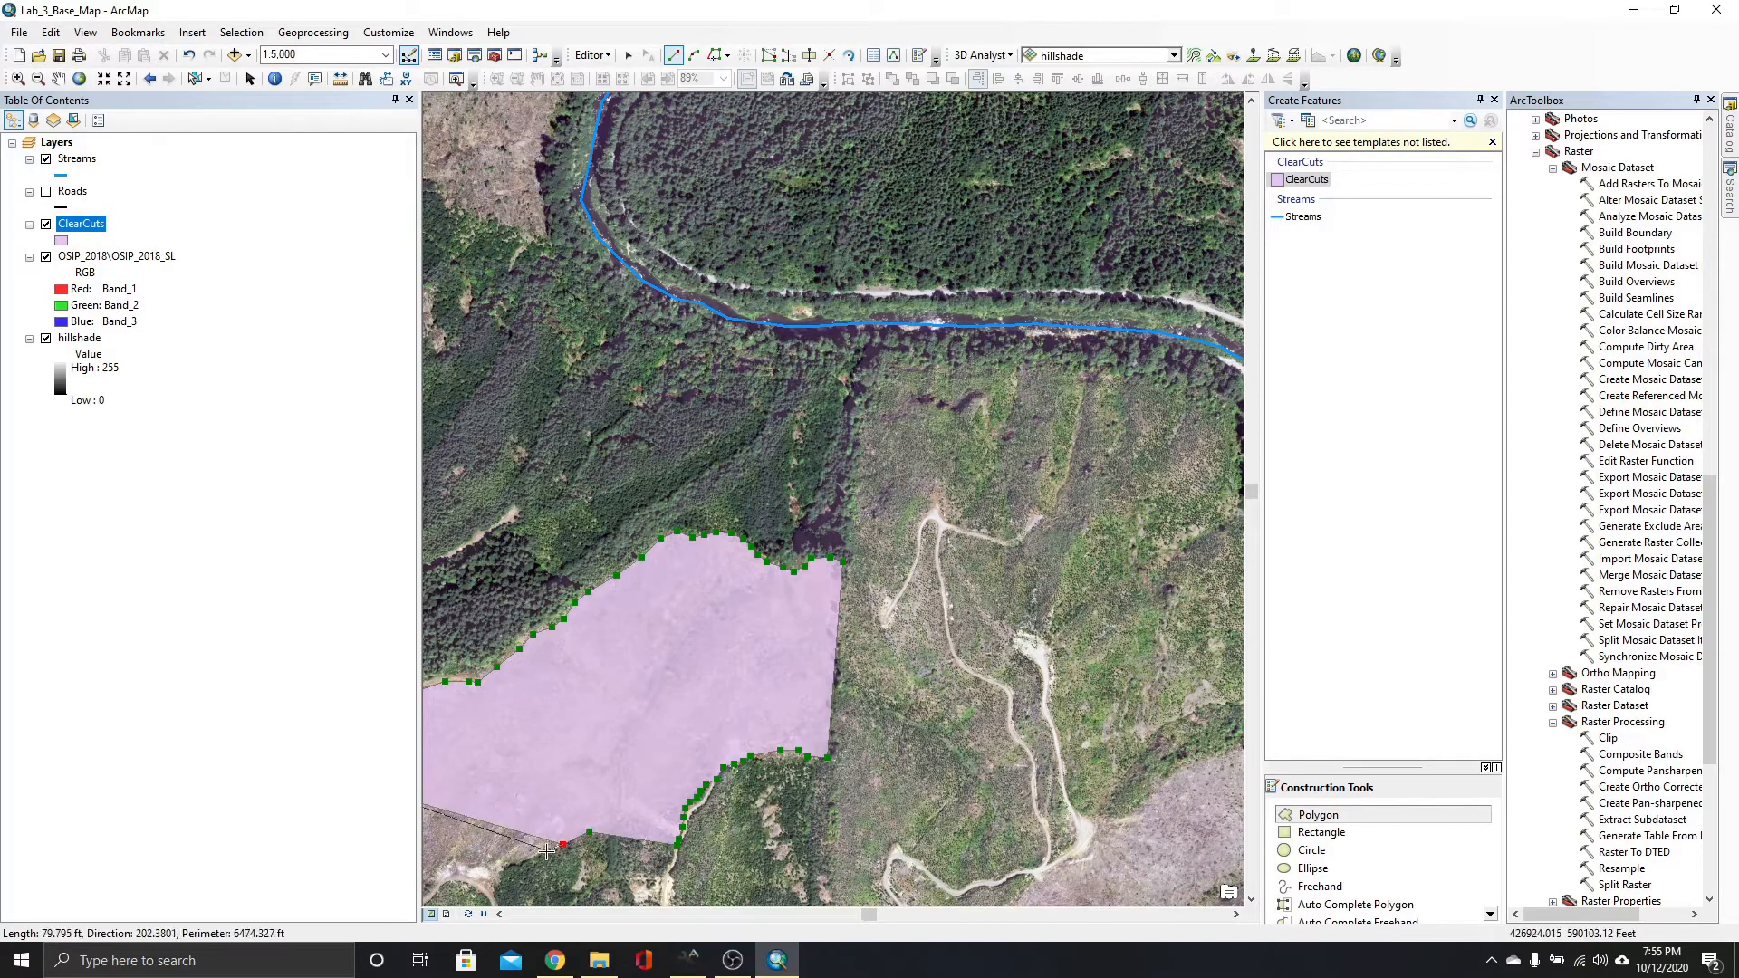
click(527, 859)
click(501, 872)
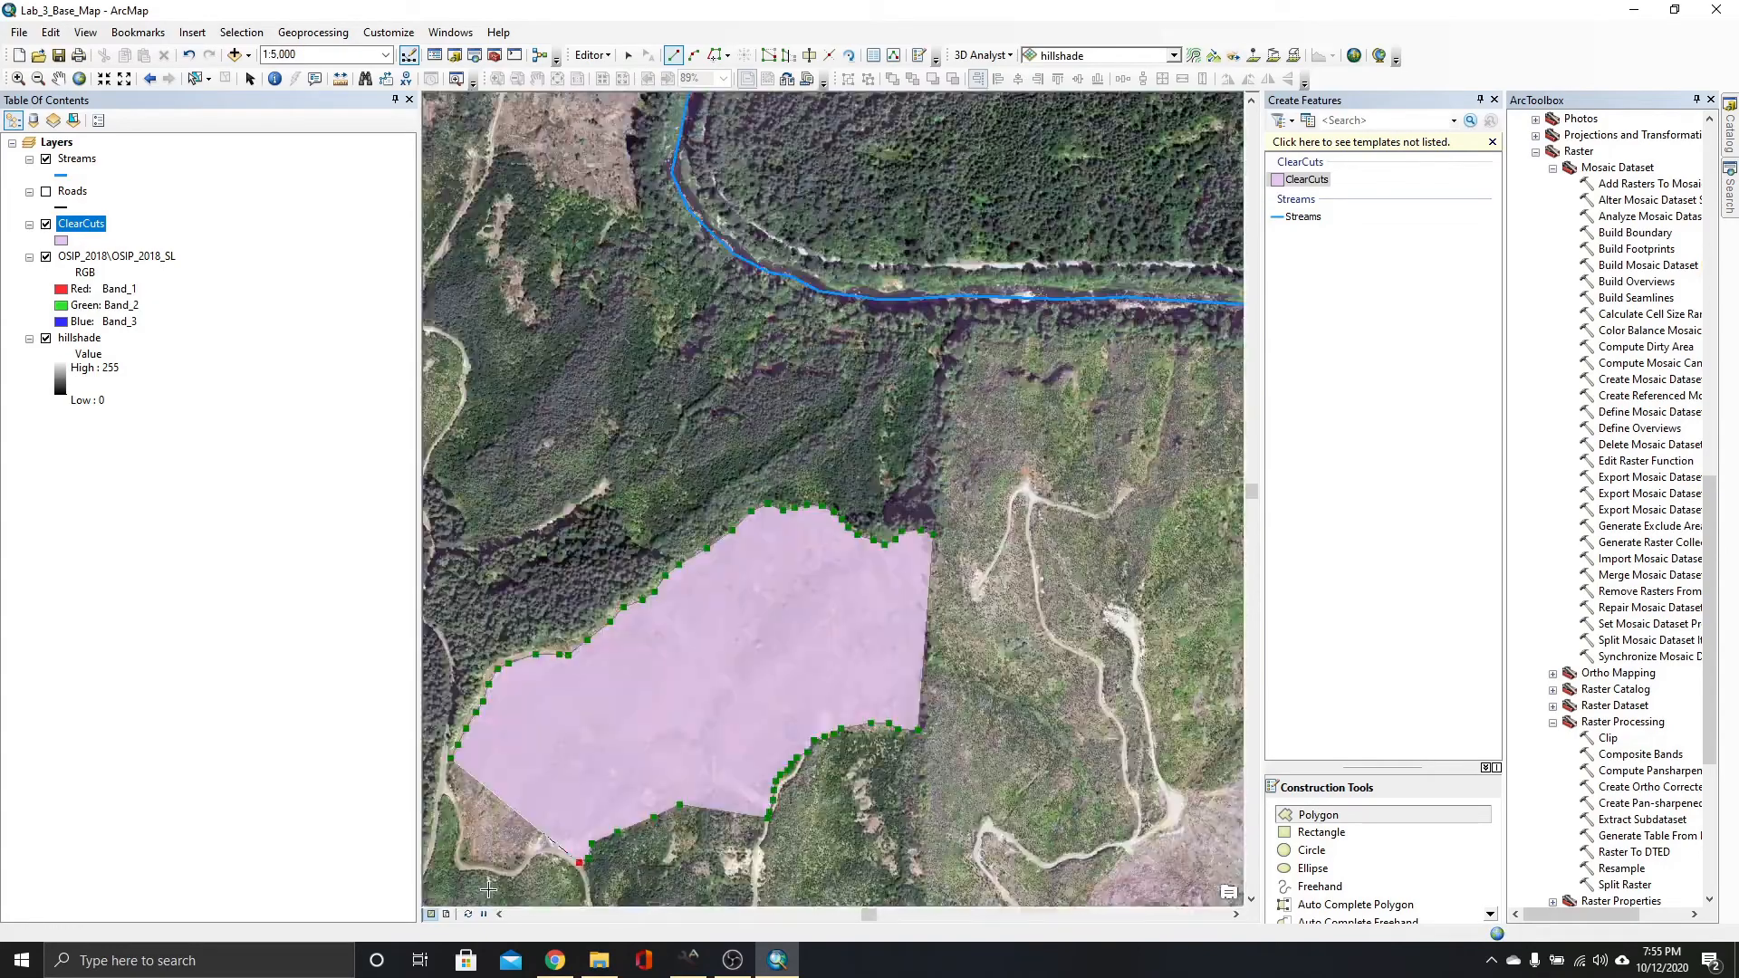
Trace the clearcut's southwest end along the curving road and finish the polygon at its starting point.
click(549, 845)
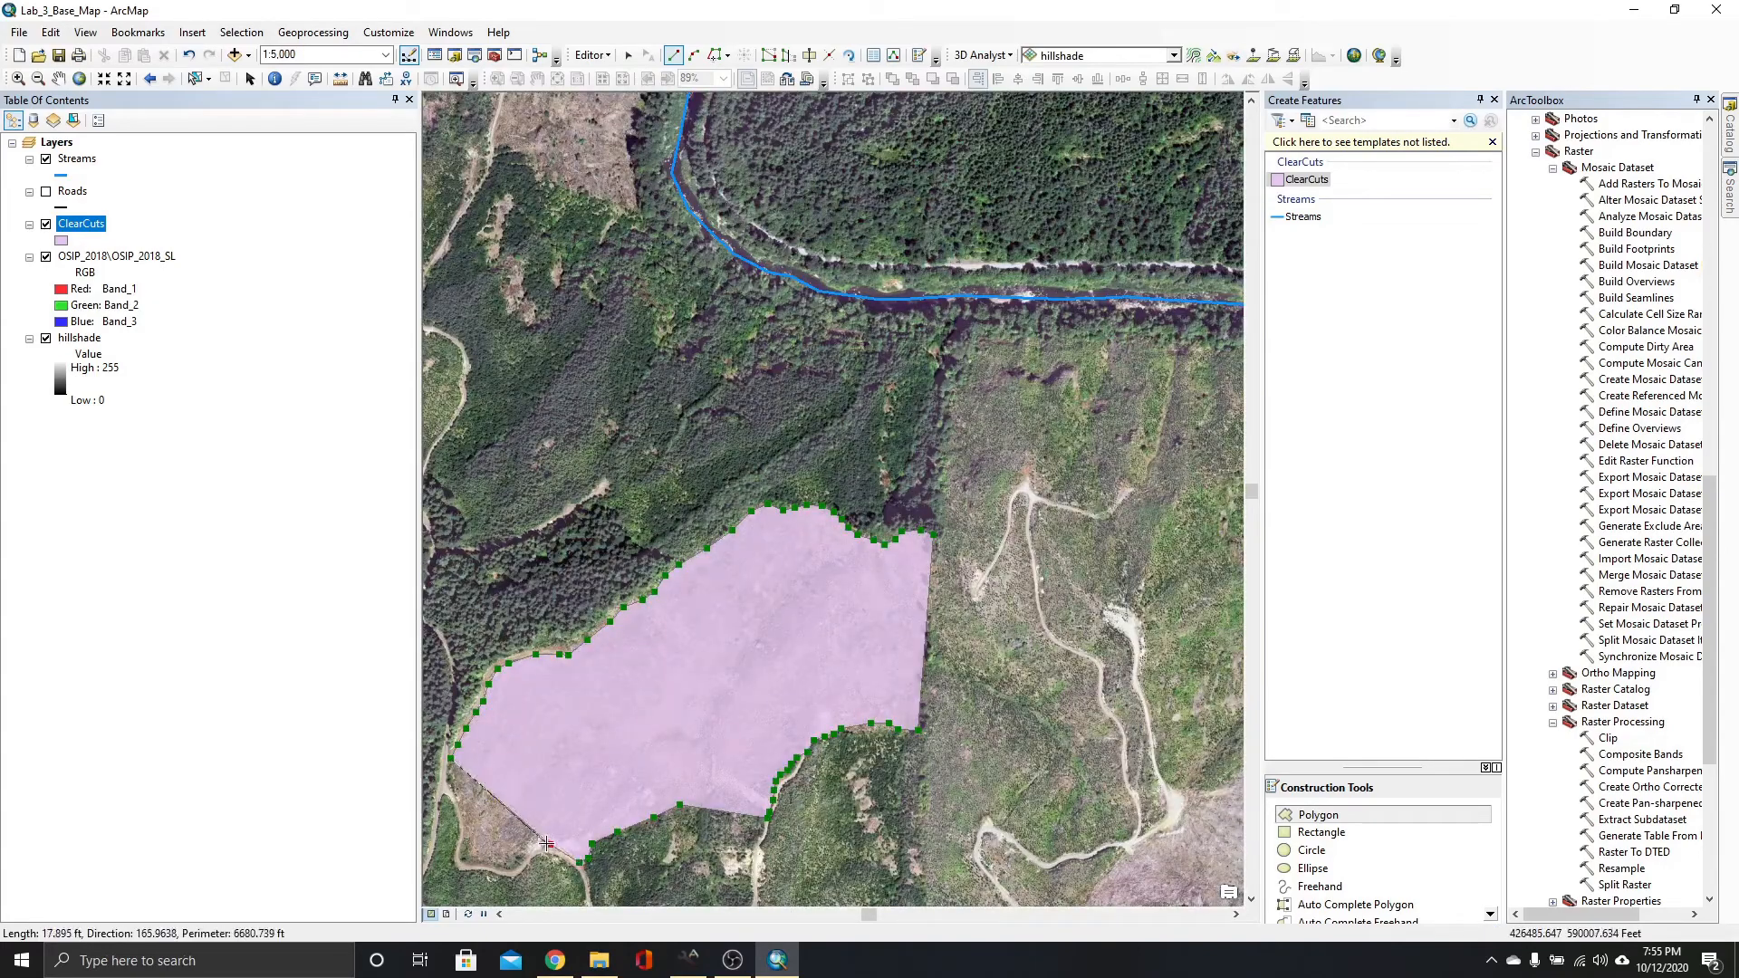
click(530, 850)
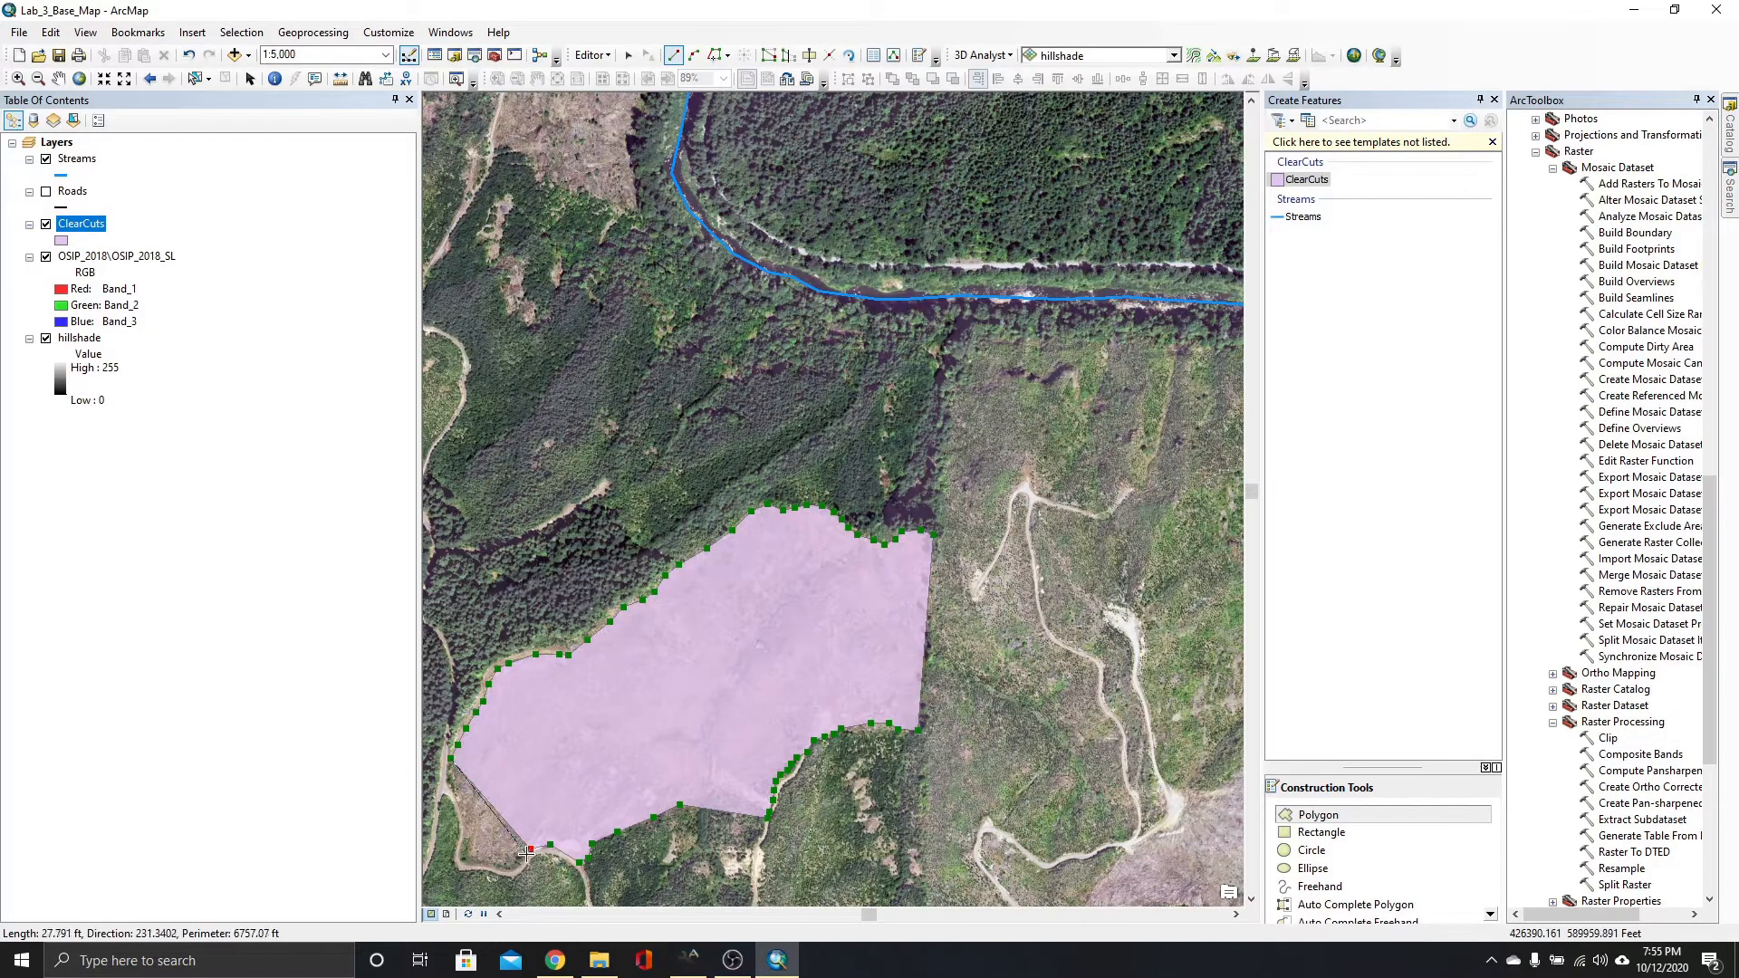
click(511, 872)
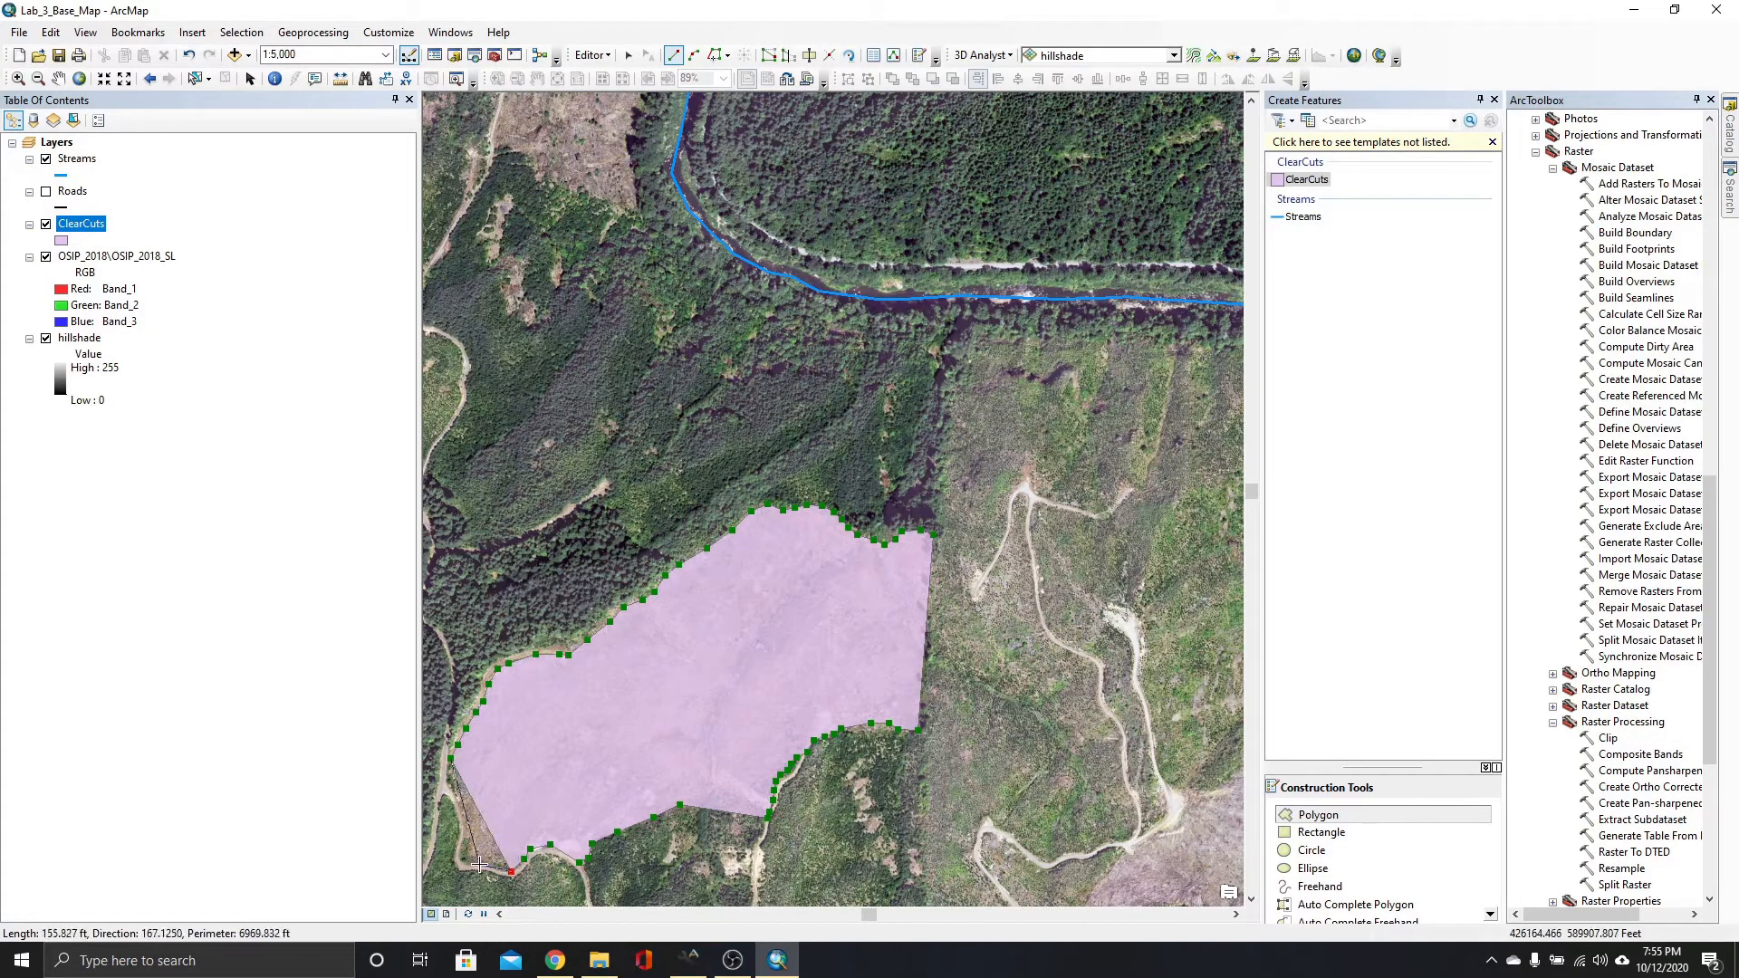
click(485, 866)
click(460, 854)
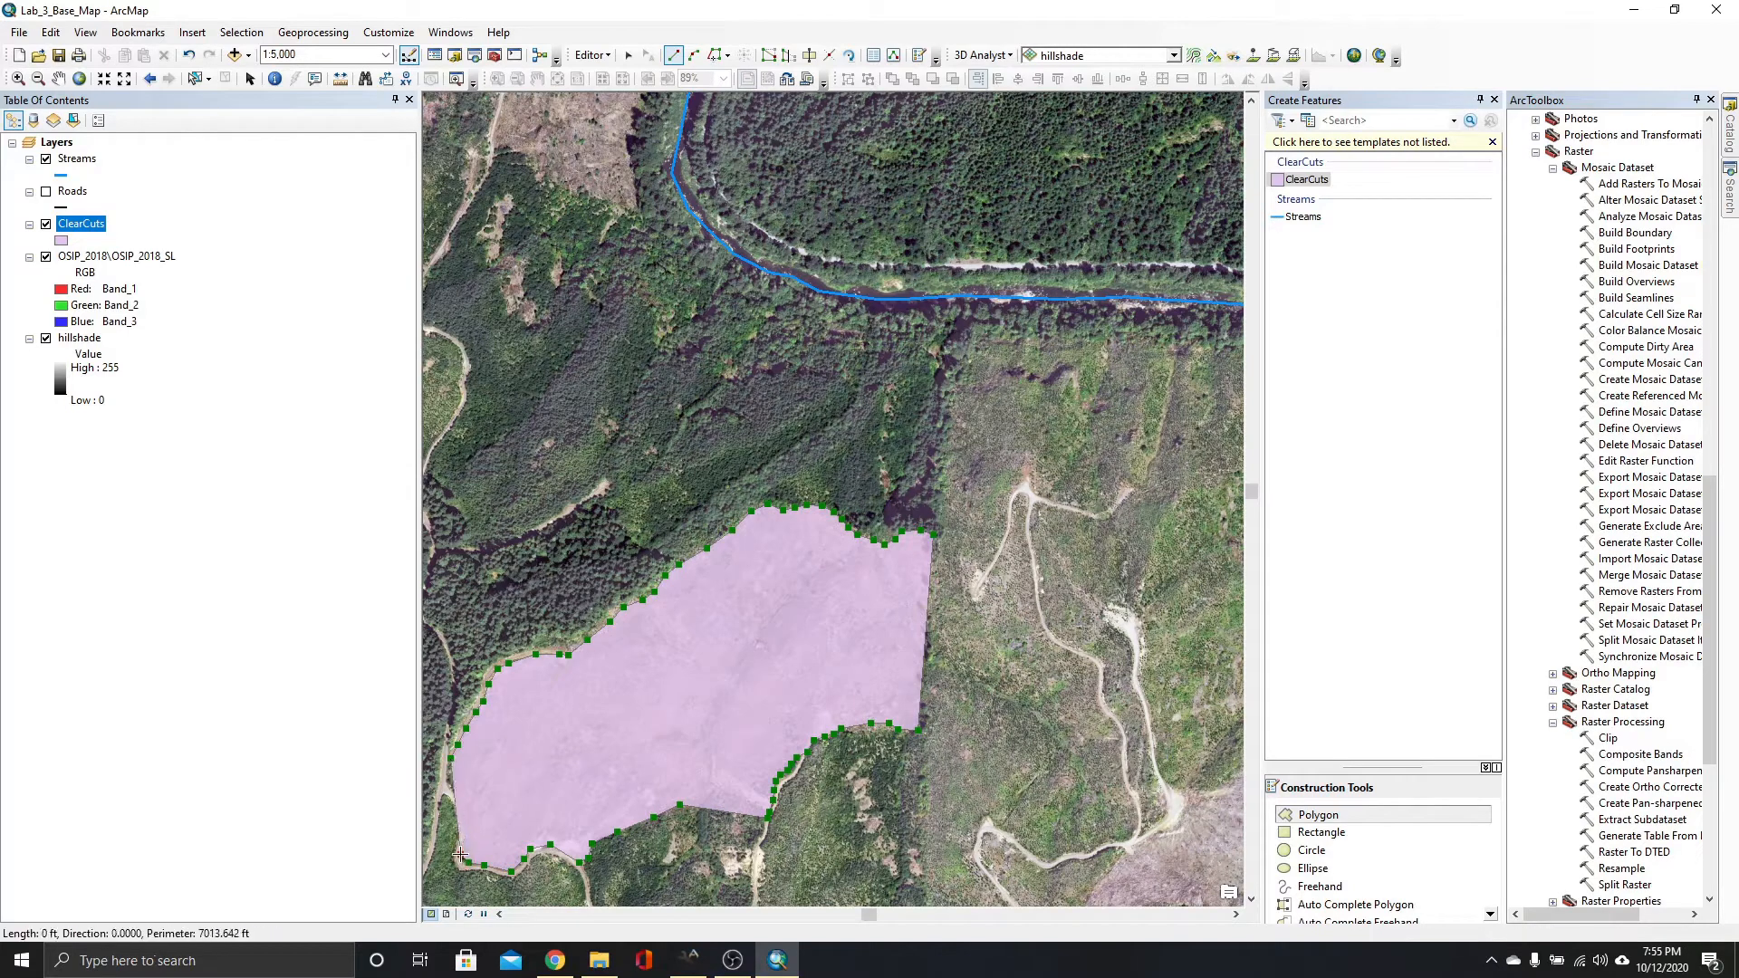
click(460, 799)
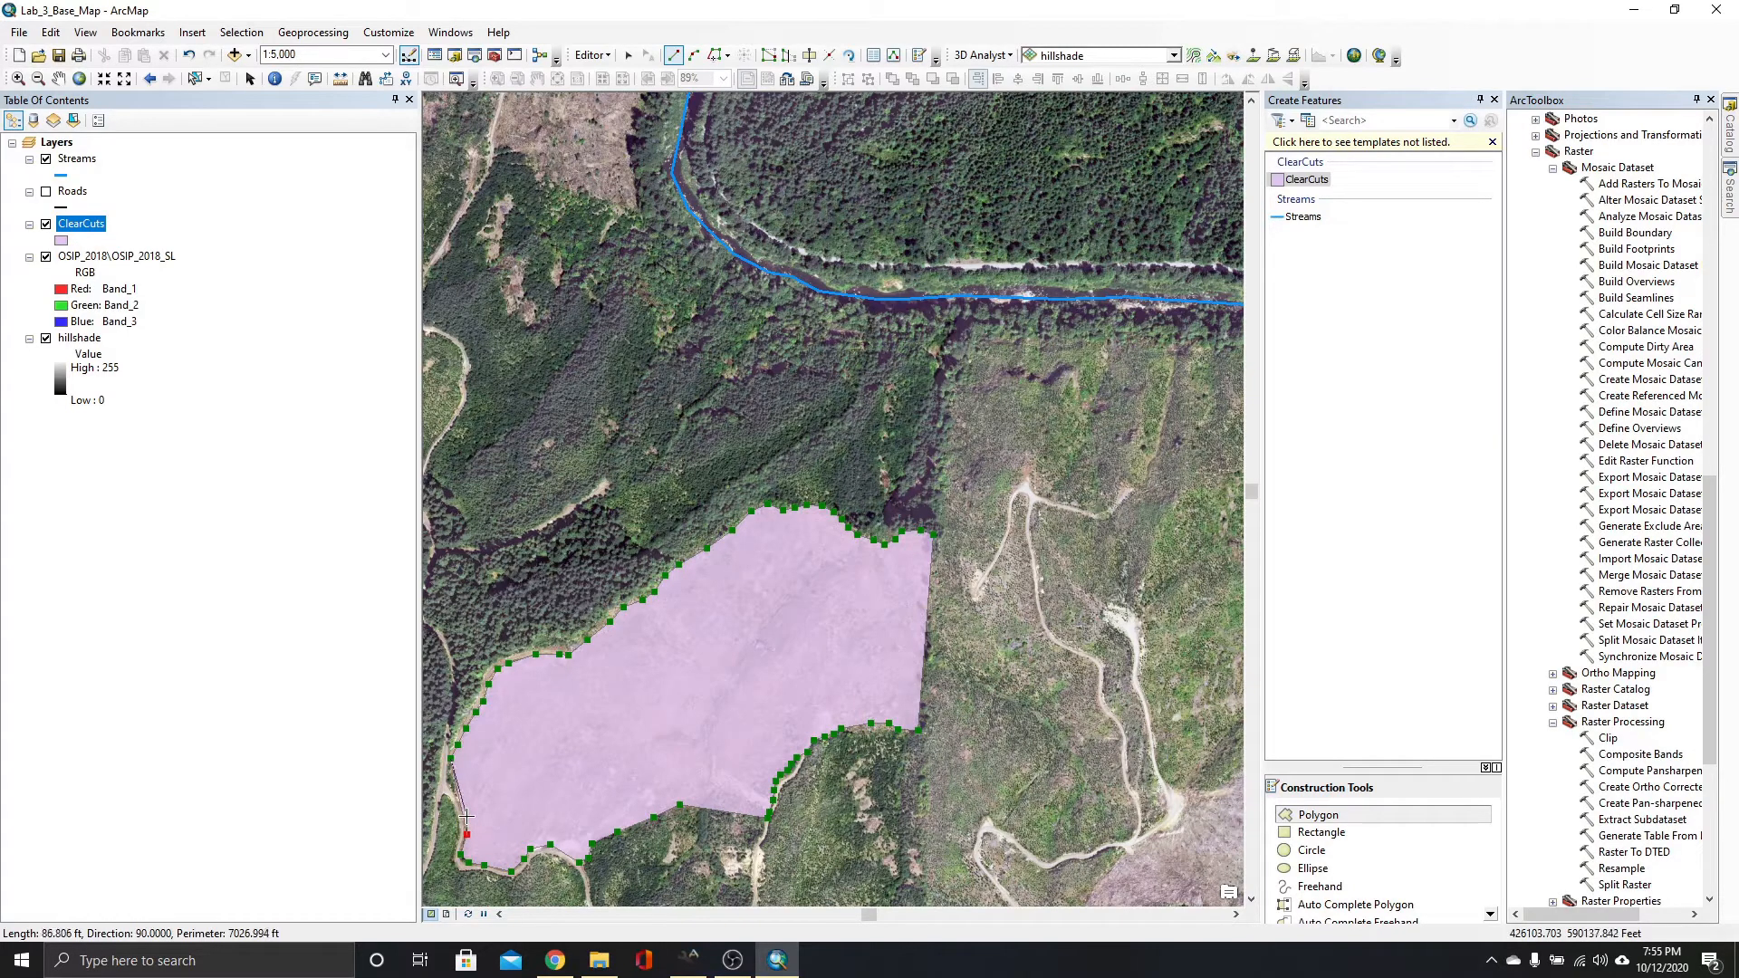
click(448, 776)
double_click(448, 766)
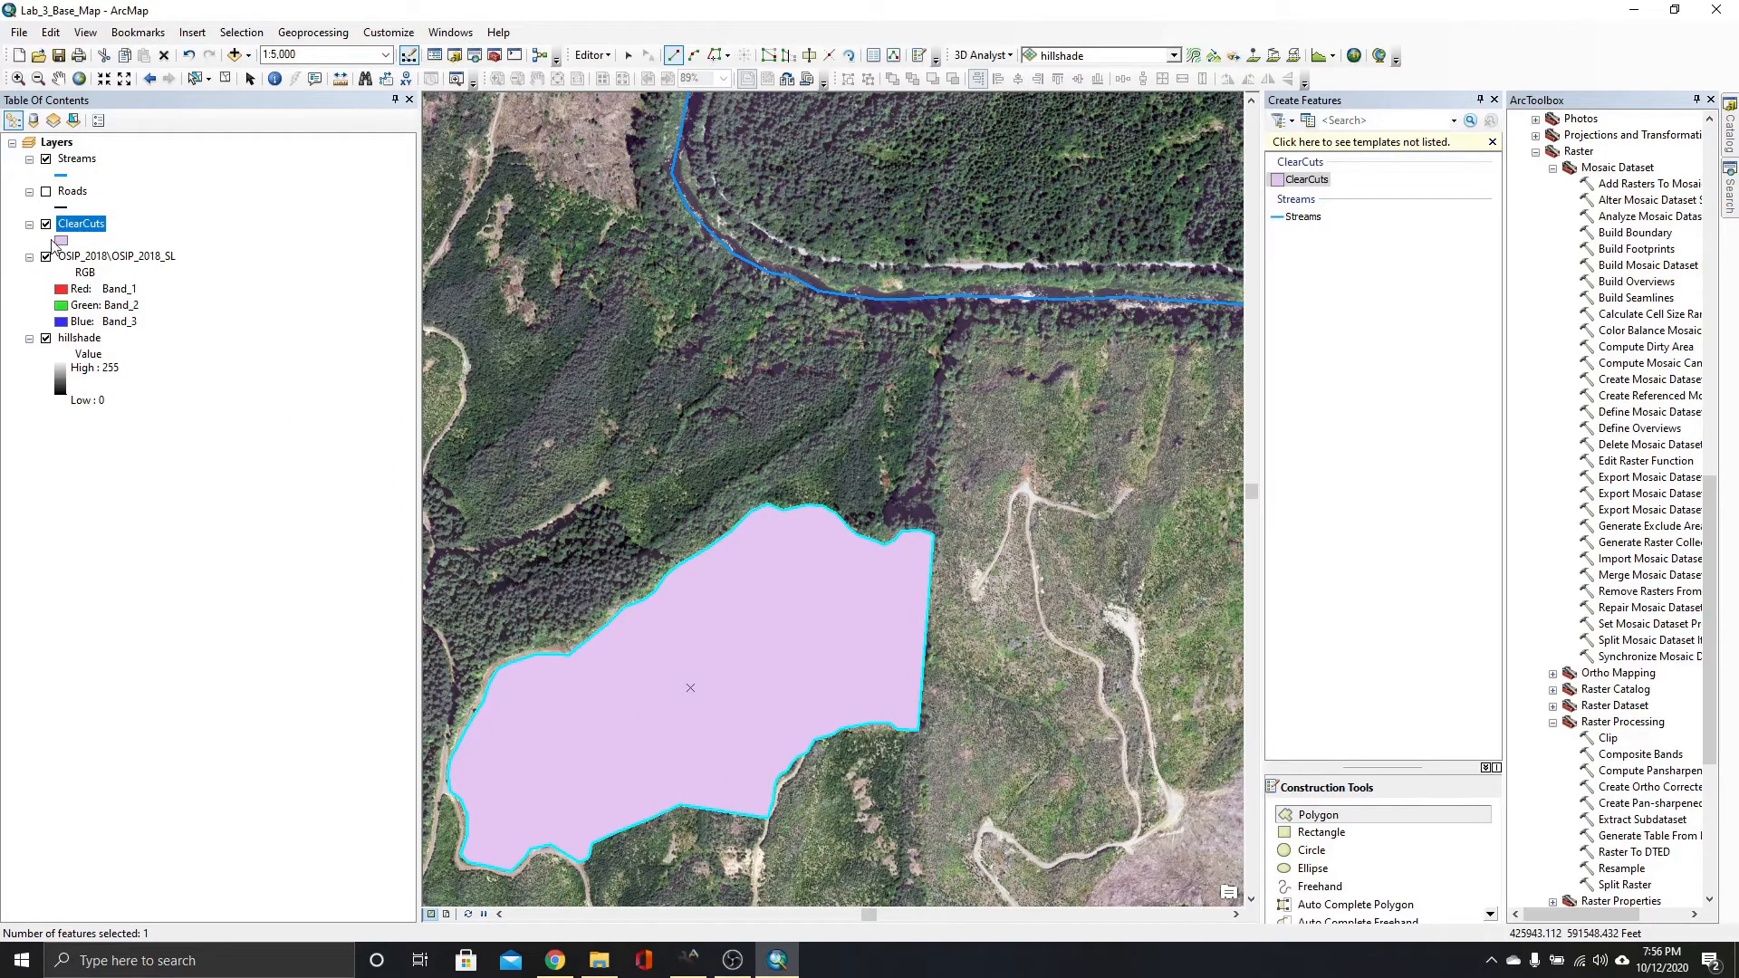
Symbolize the ClearCuts layer with the Hollow fill and a red outline.
click(64, 242)
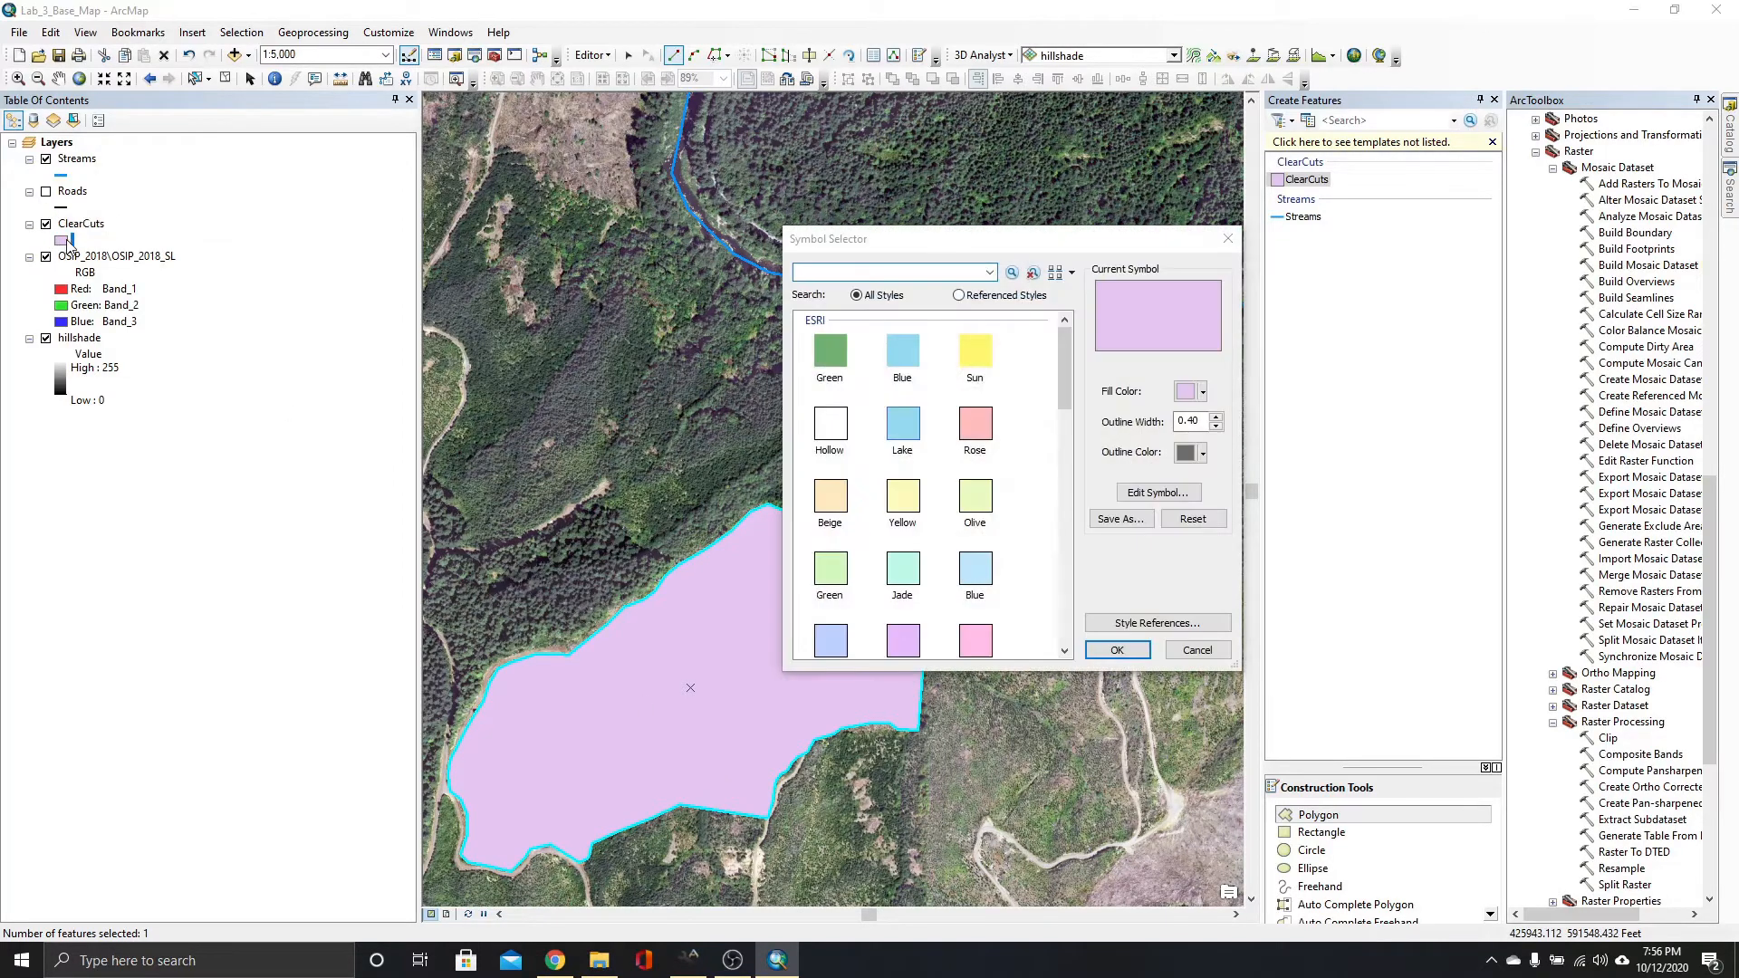
click(832, 430)
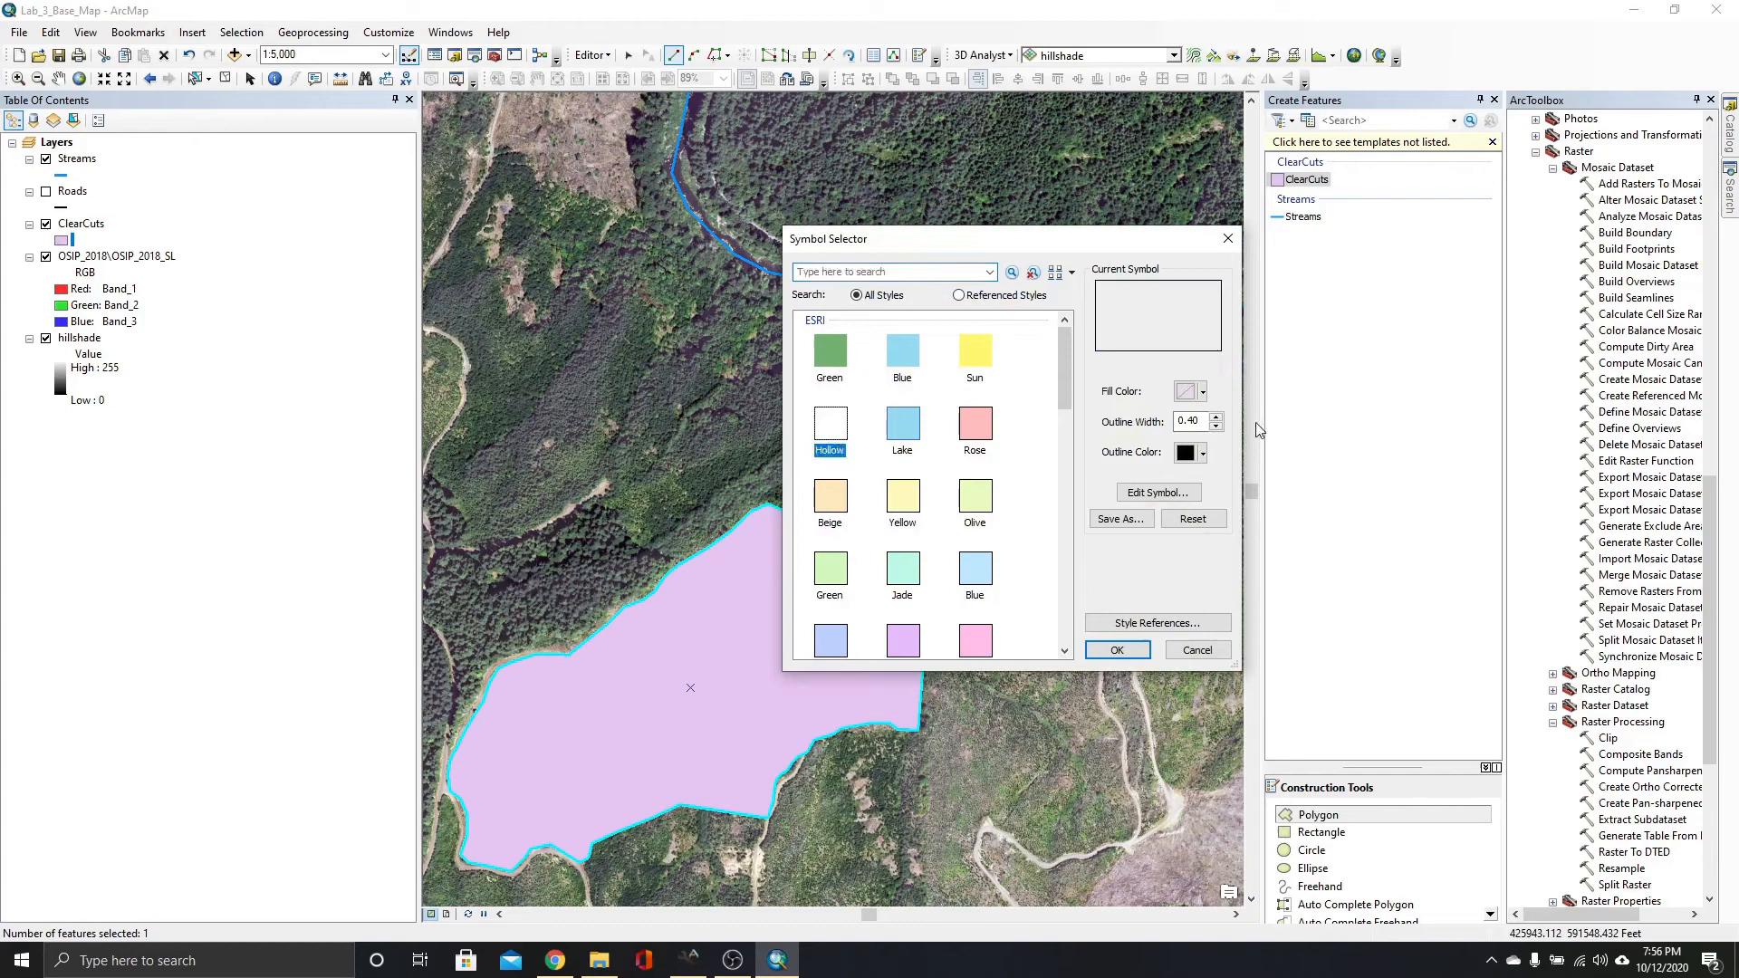
click(1203, 453)
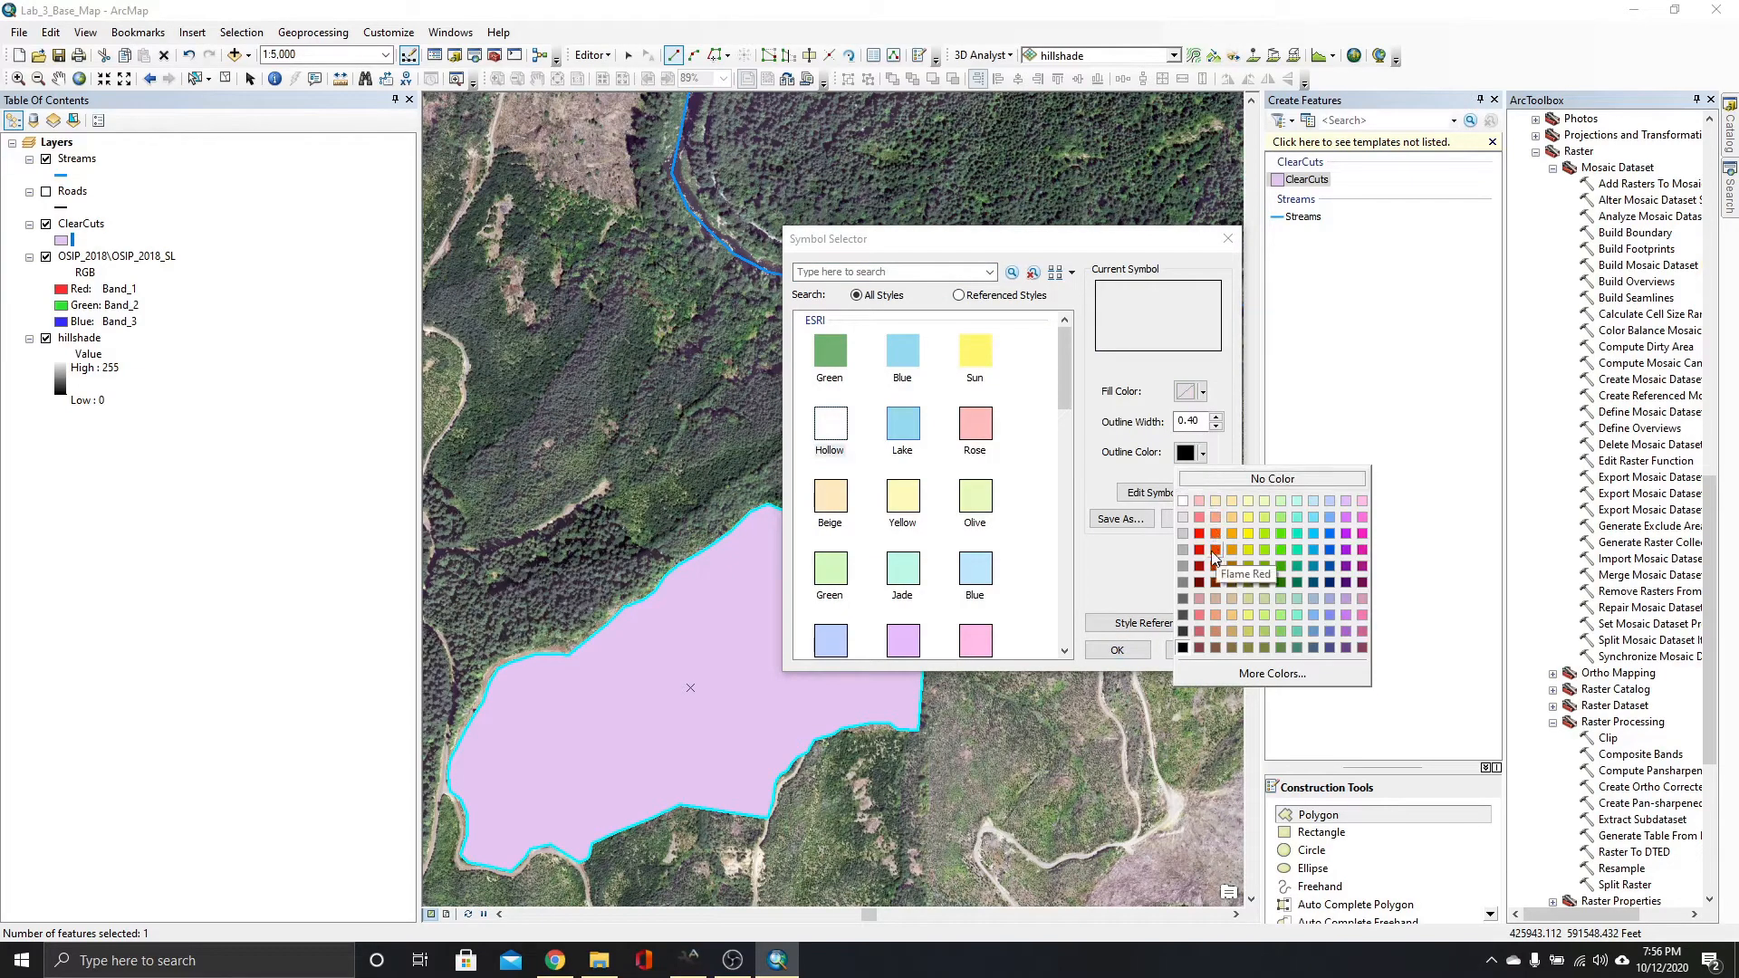
click(1199, 549)
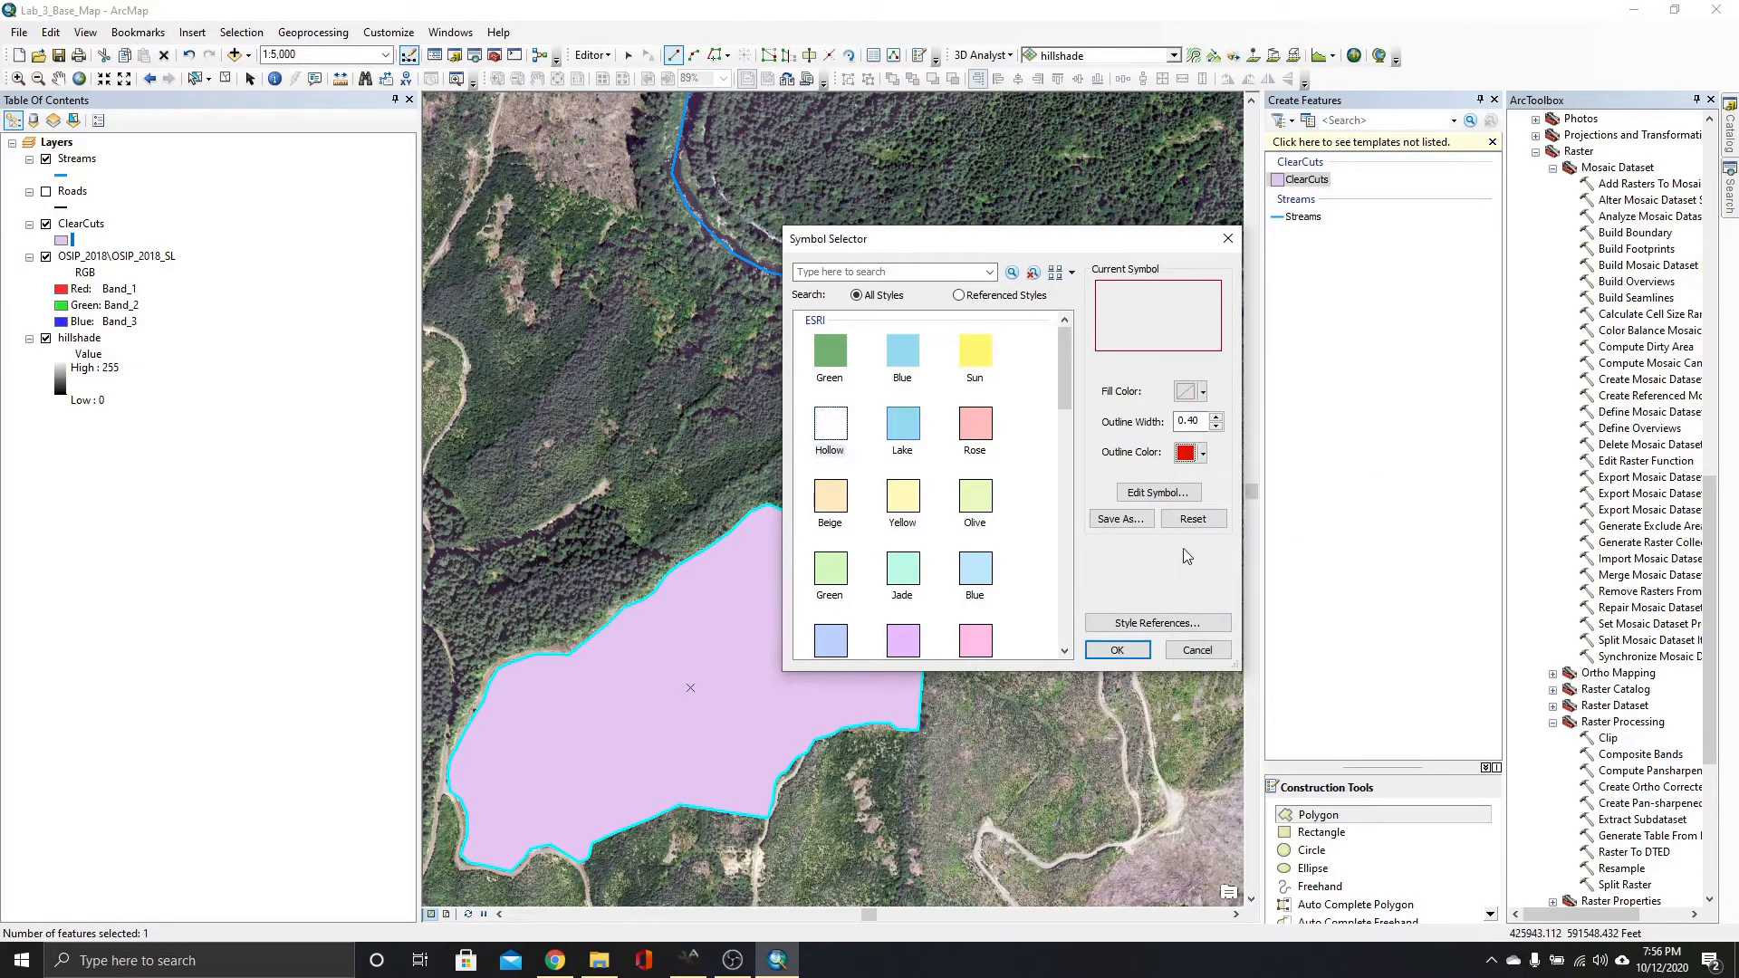
click(1127, 654)
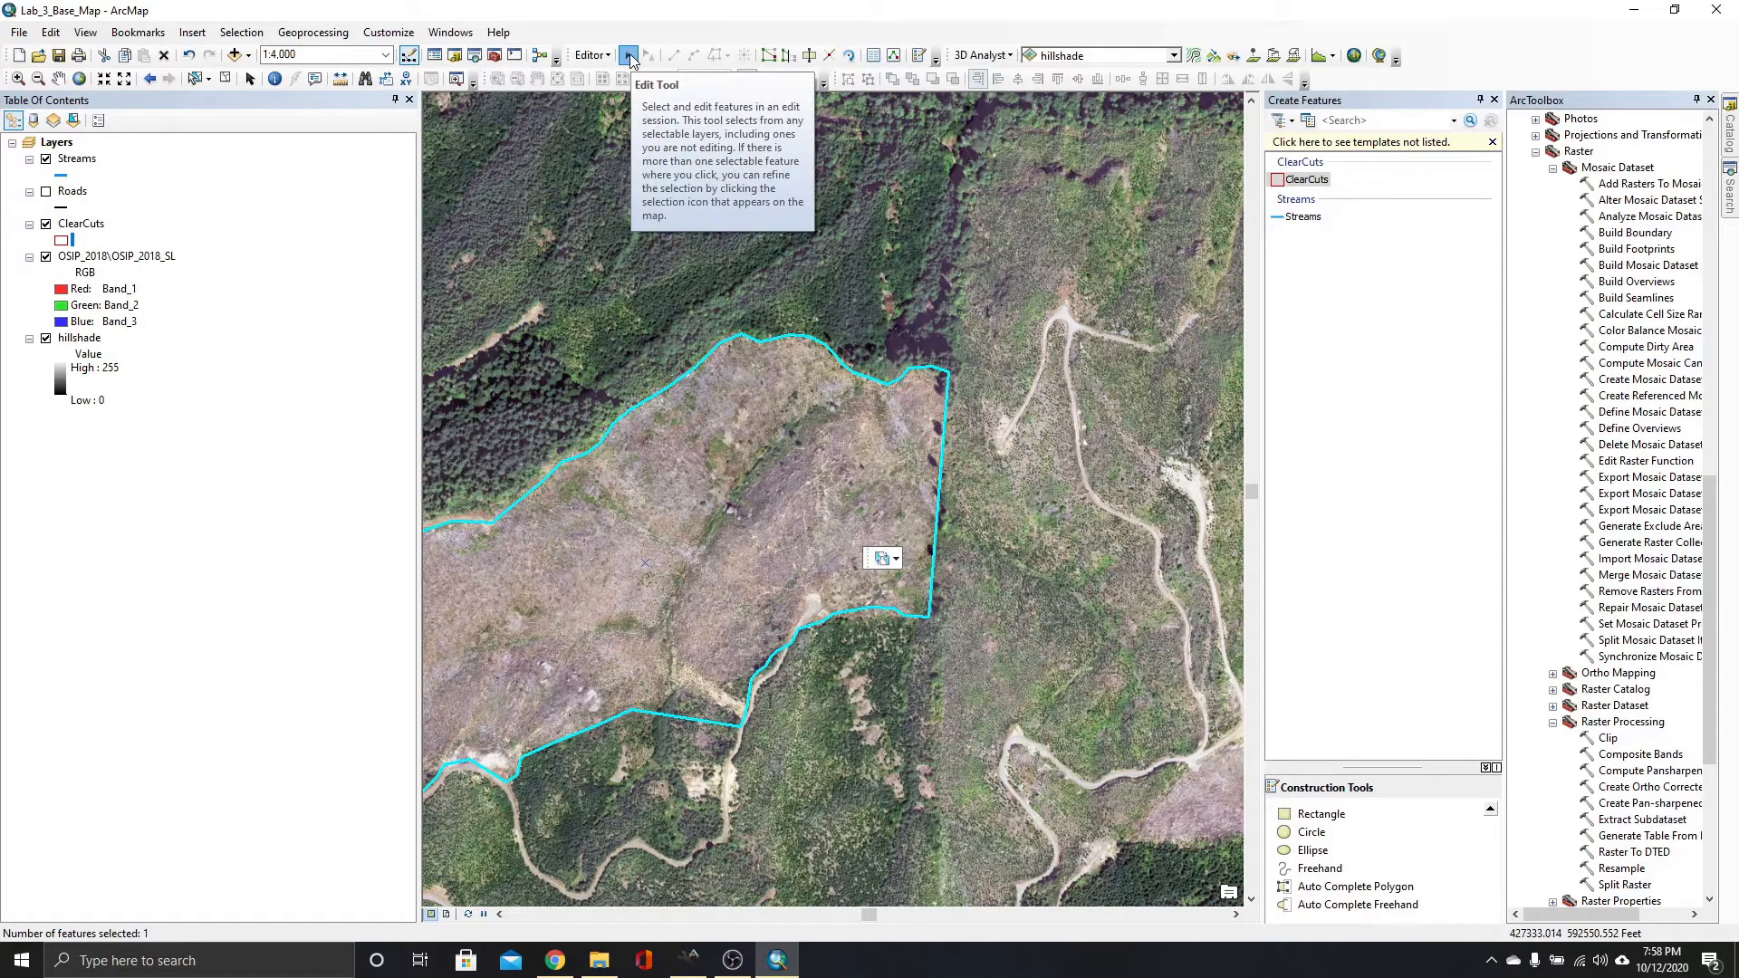
Edit the clearcut polygon's vertices near the southeast corner, moving the southern edge onto the tree line and one vertex northwest off the road.
click(629, 52)
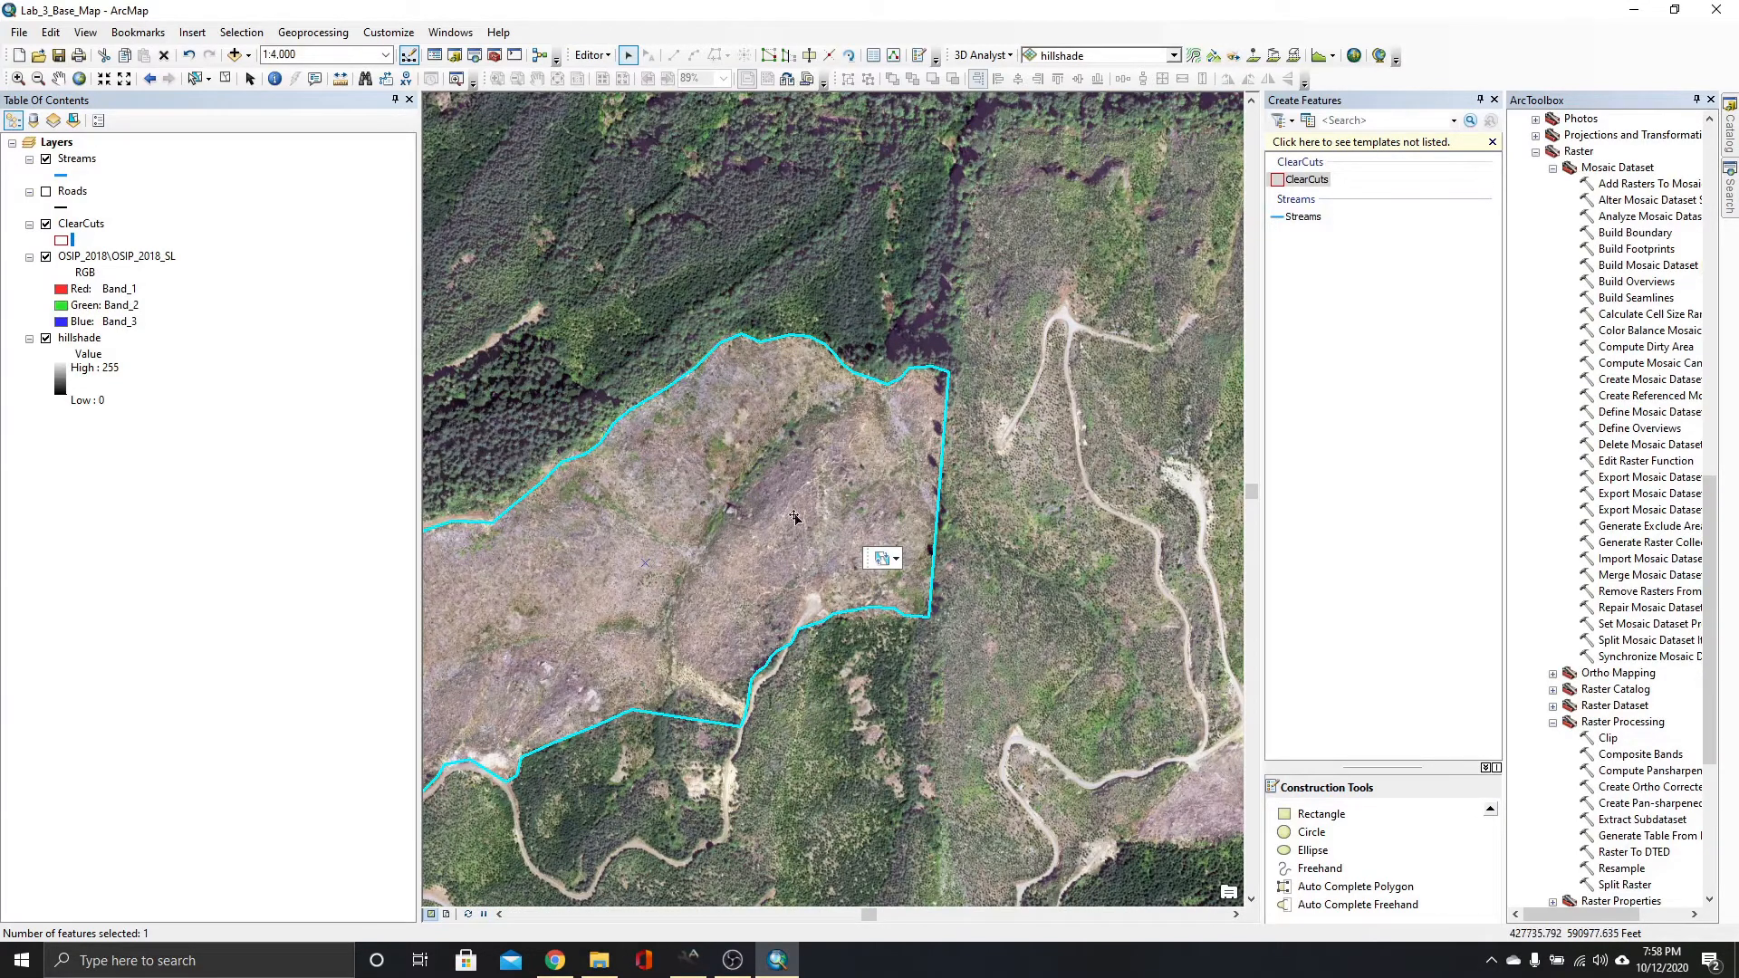
double_click(842, 611)
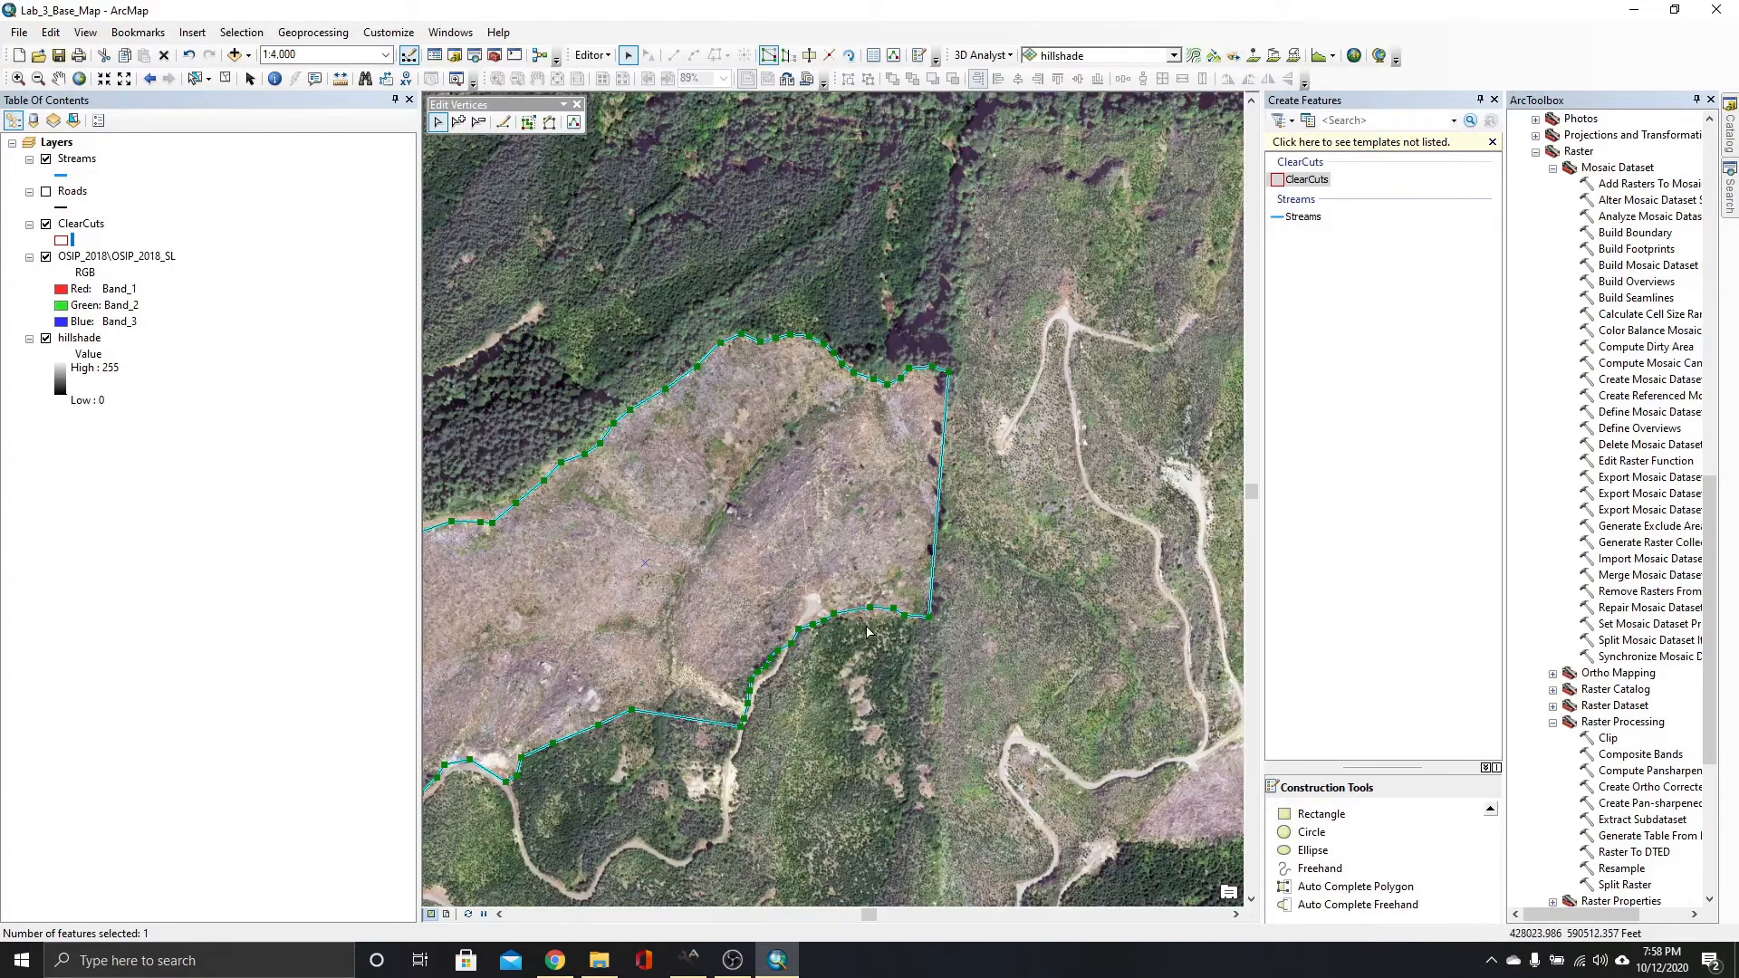
scroll(872, 647, down, 1)
scroll(872, 647, up, 5)
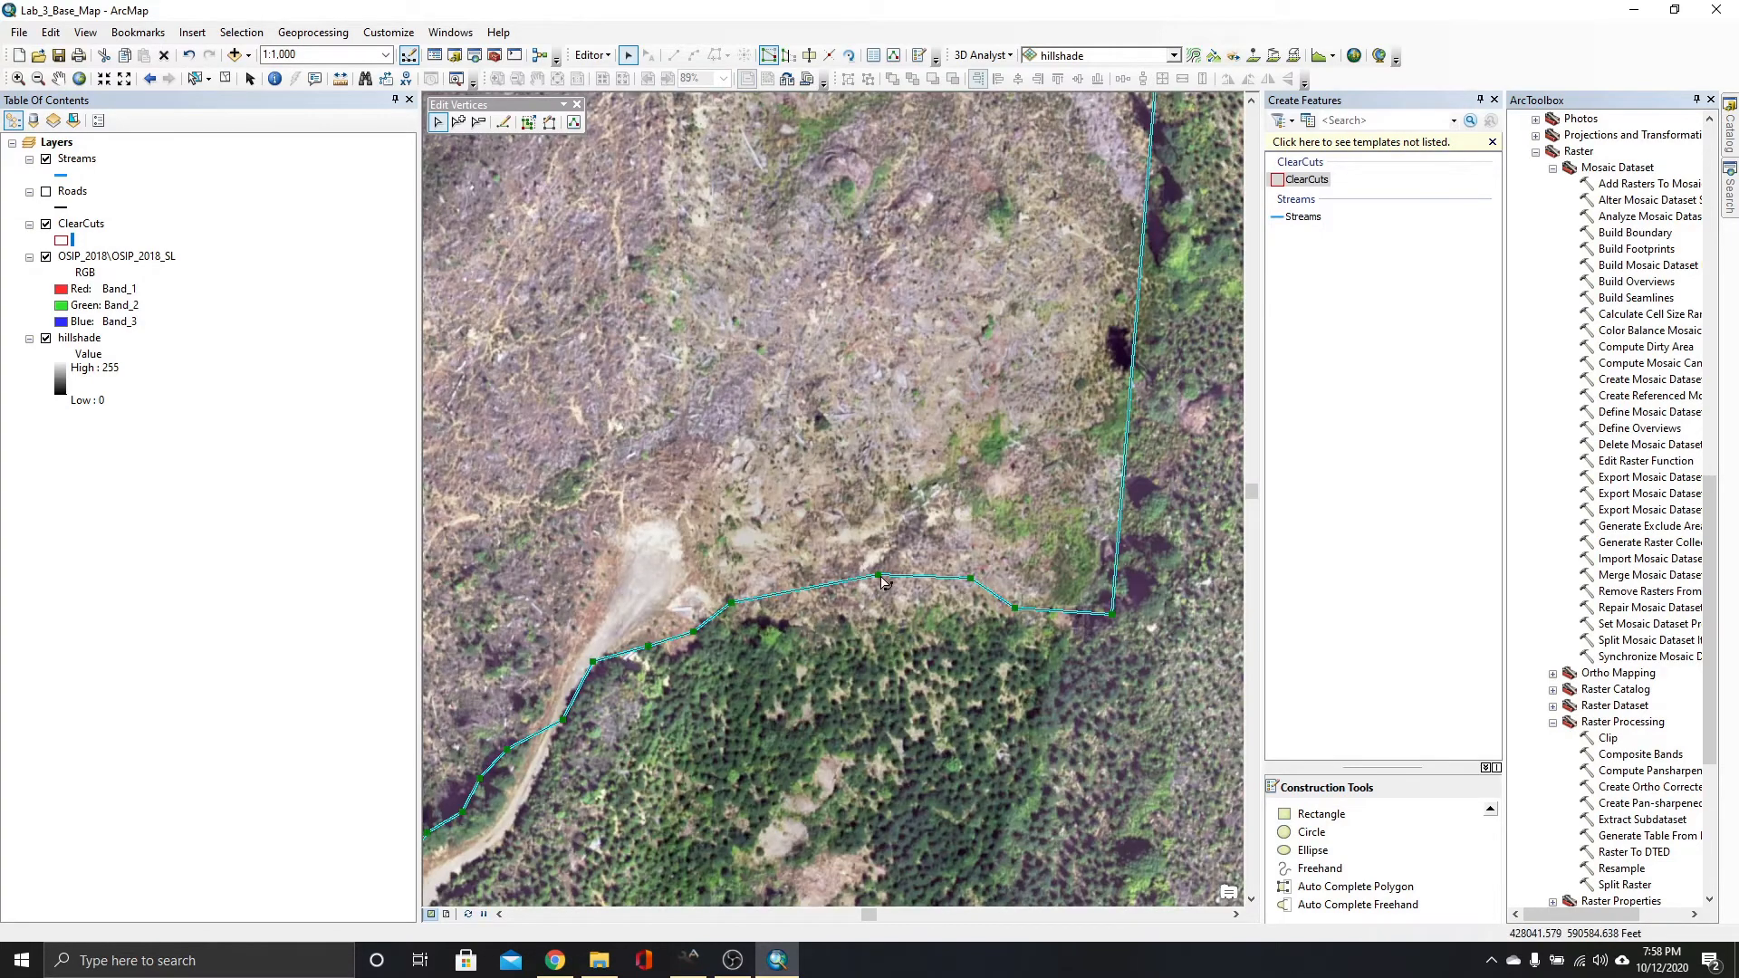
drag(878, 574, 856, 620)
drag(974, 595, 974, 603)
scroll(543, 729, down, 1)
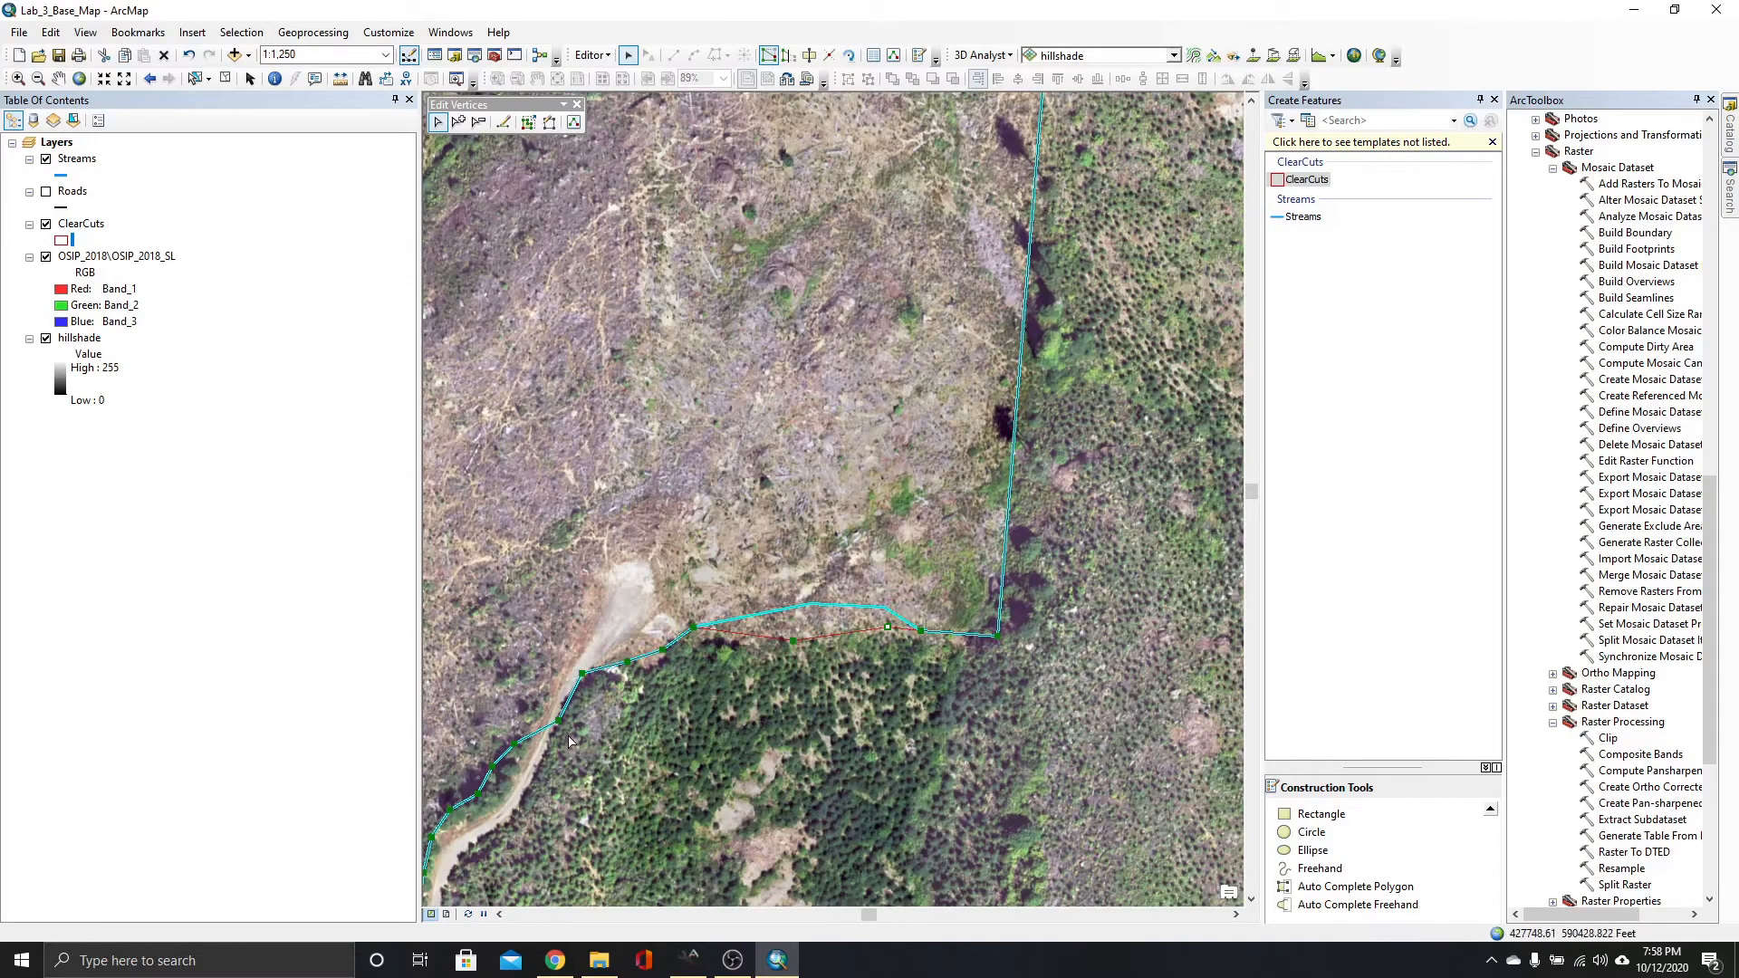
drag(559, 720, 546, 696)
key(Left)
key(Left)
key(Left)
key(Left)
key(Left)
key(Left)
key(Left)
key(Left)
key(Left)
key(Left)
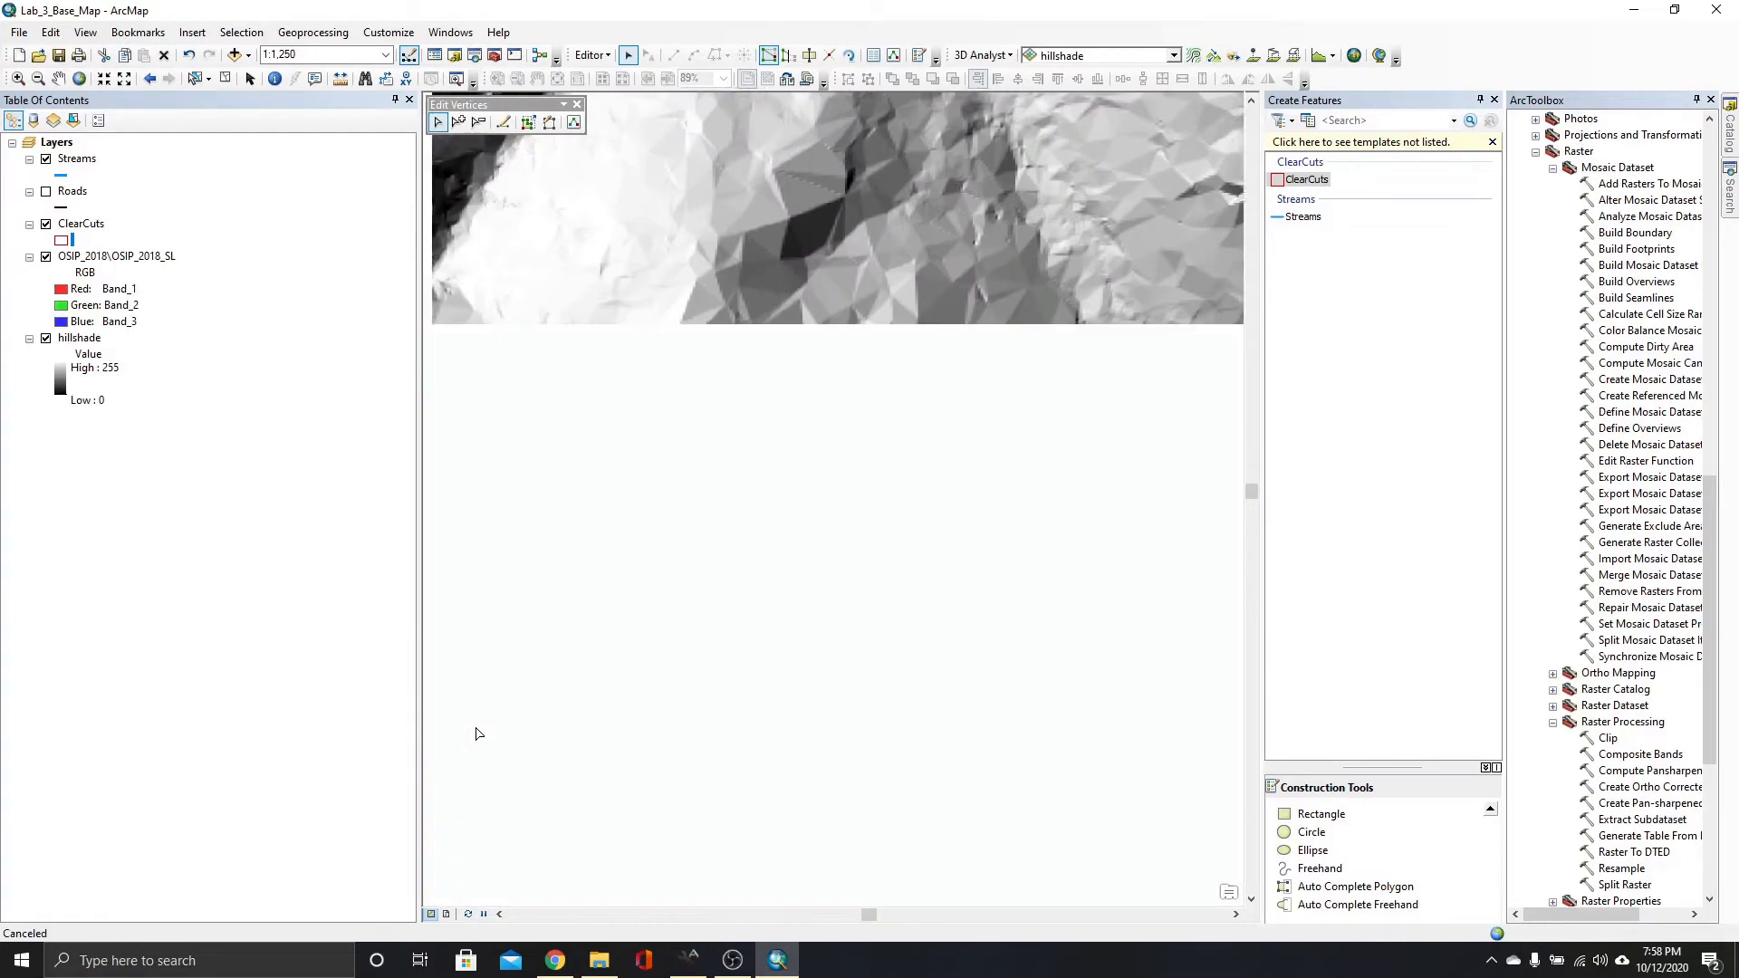
key(Left)
key(Left)
key(Left)
key(Left)
key(Left)
key(Left)
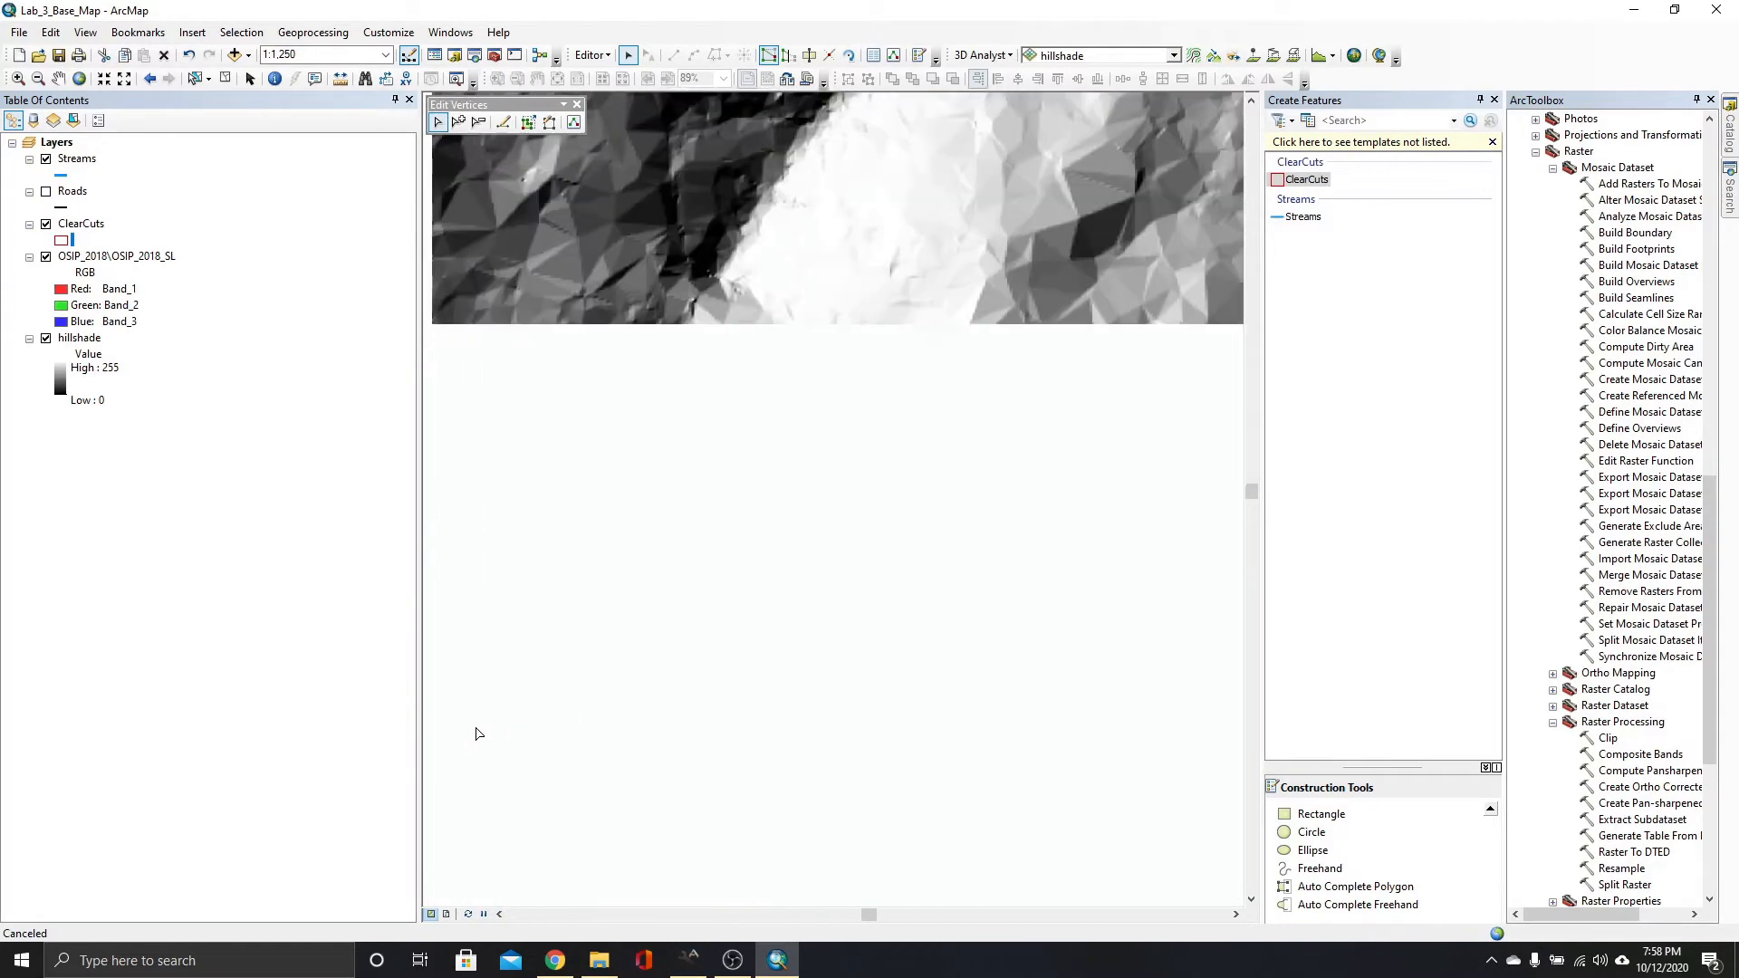
key(Down)
key(Down)
key(Down)
key(Down)
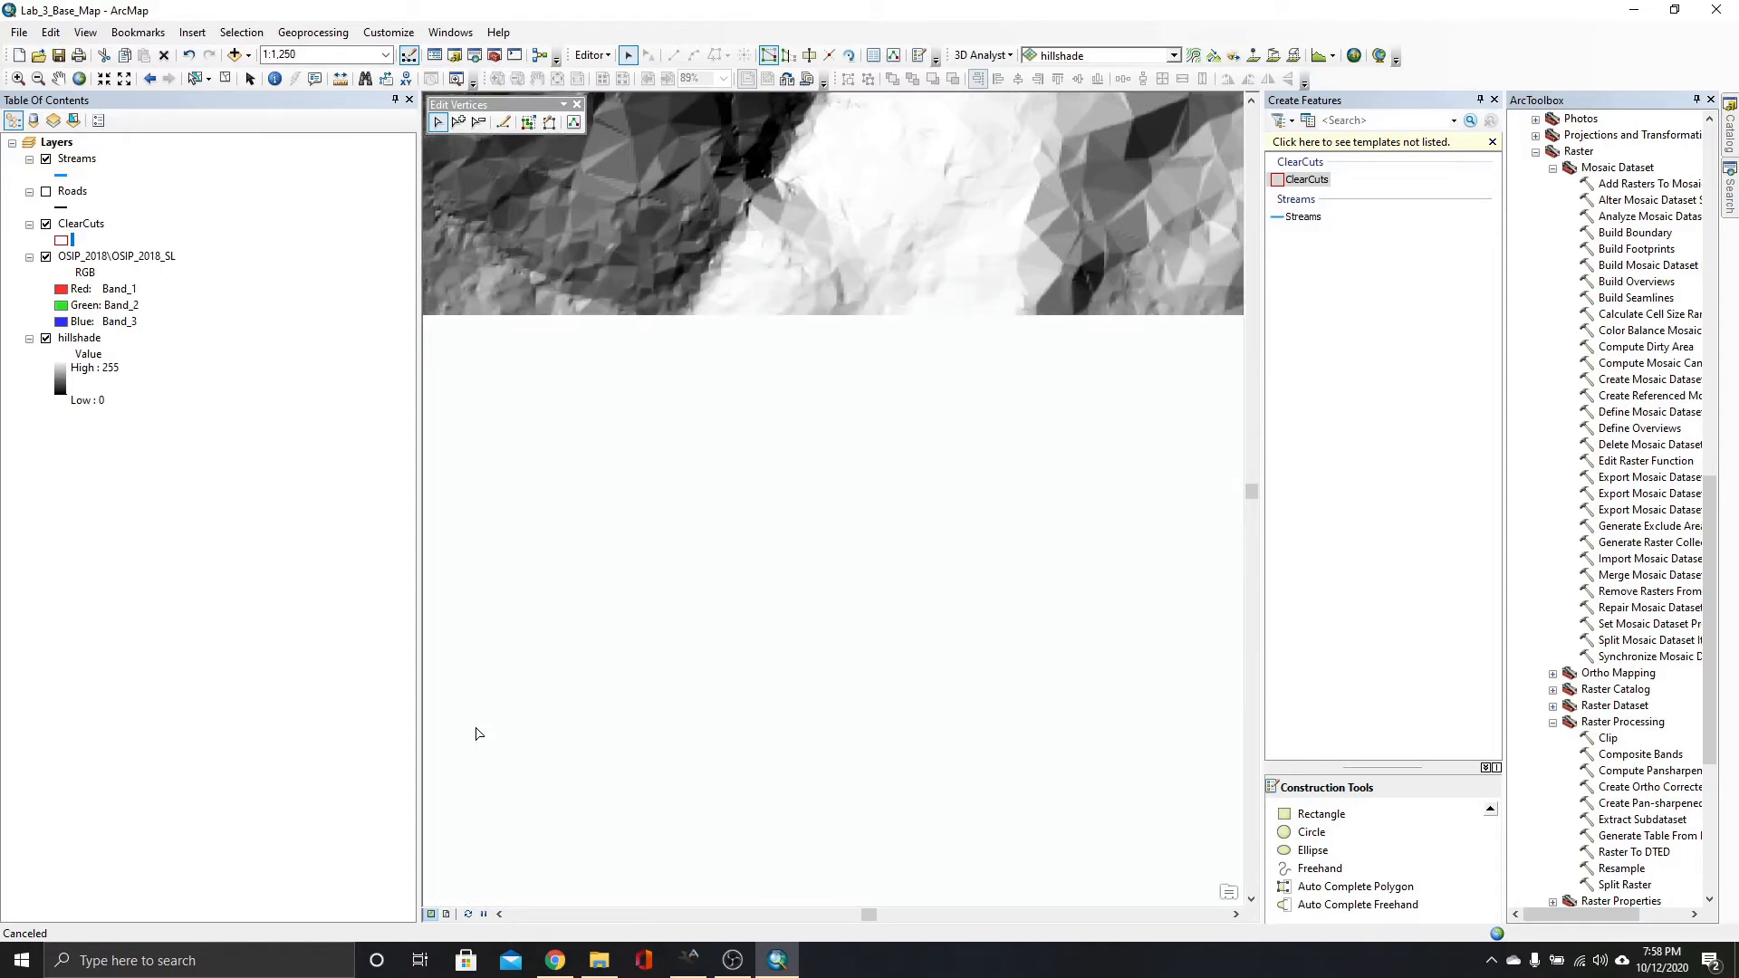
key(Down)
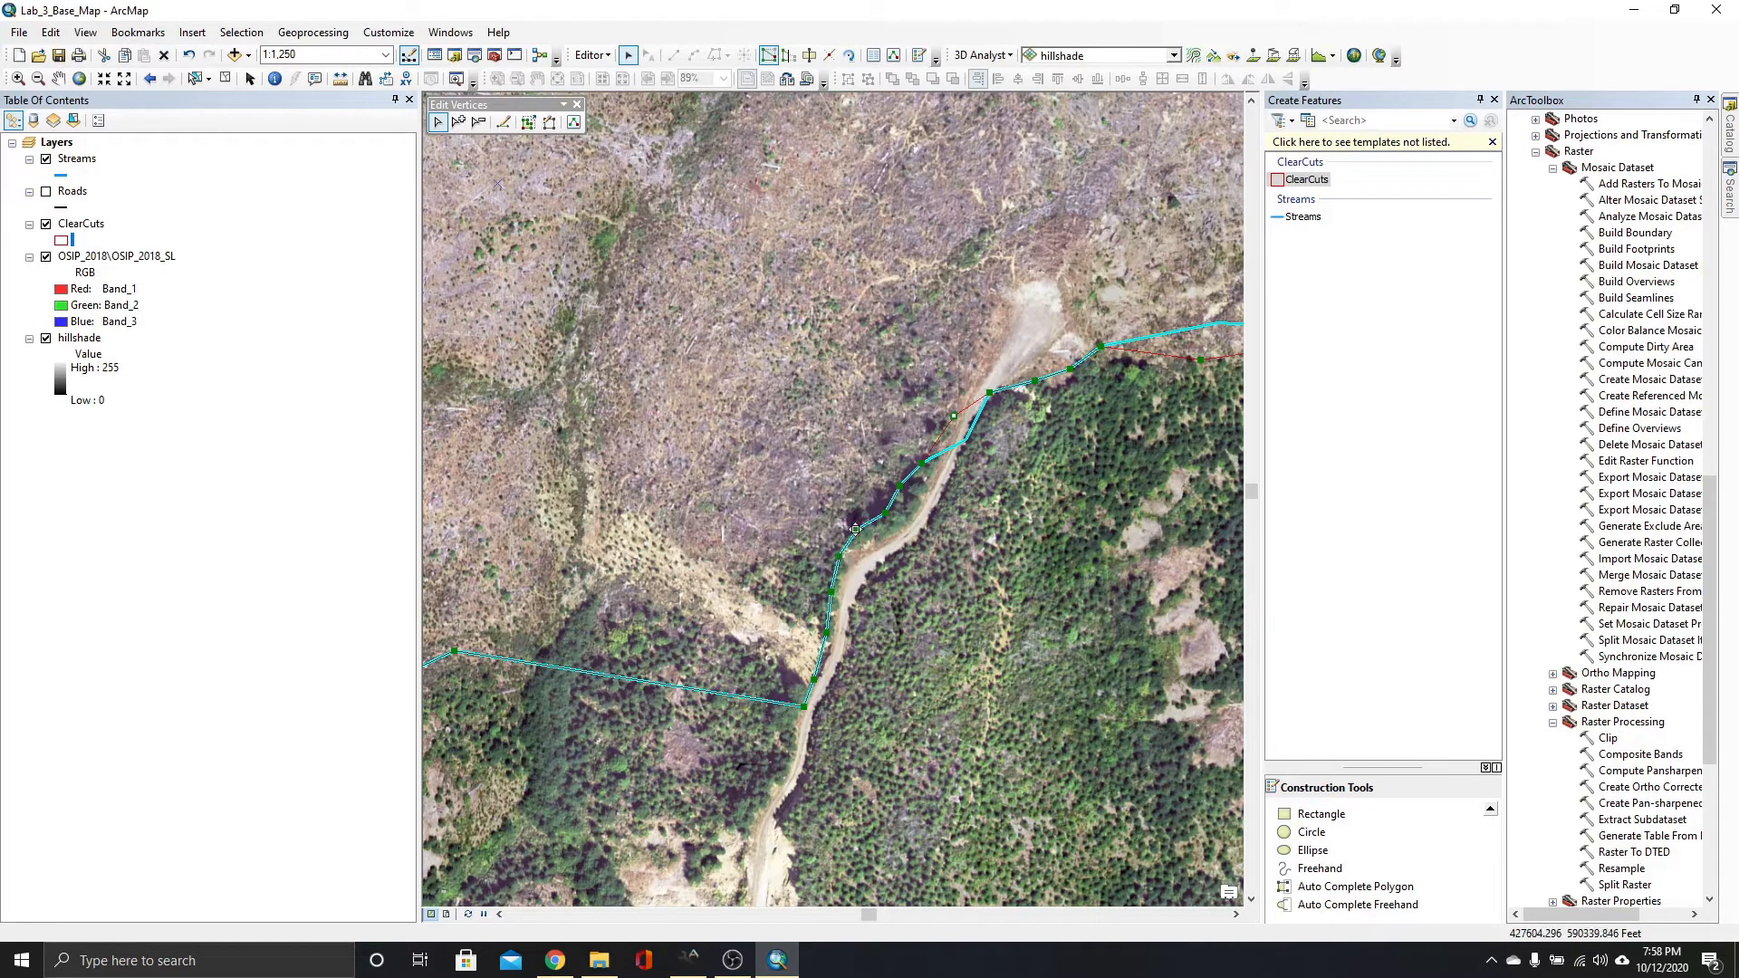
Move the clearcut polygon's vertices beside the curving road northwest onto the clearcut edge and over the bare track.
drag(836, 558, 772, 558)
drag(826, 639, 732, 586)
mouse_move(814, 679)
mouse_down()
mouse_move(745, 642)
mouse_move(774, 668)
mouse_up()
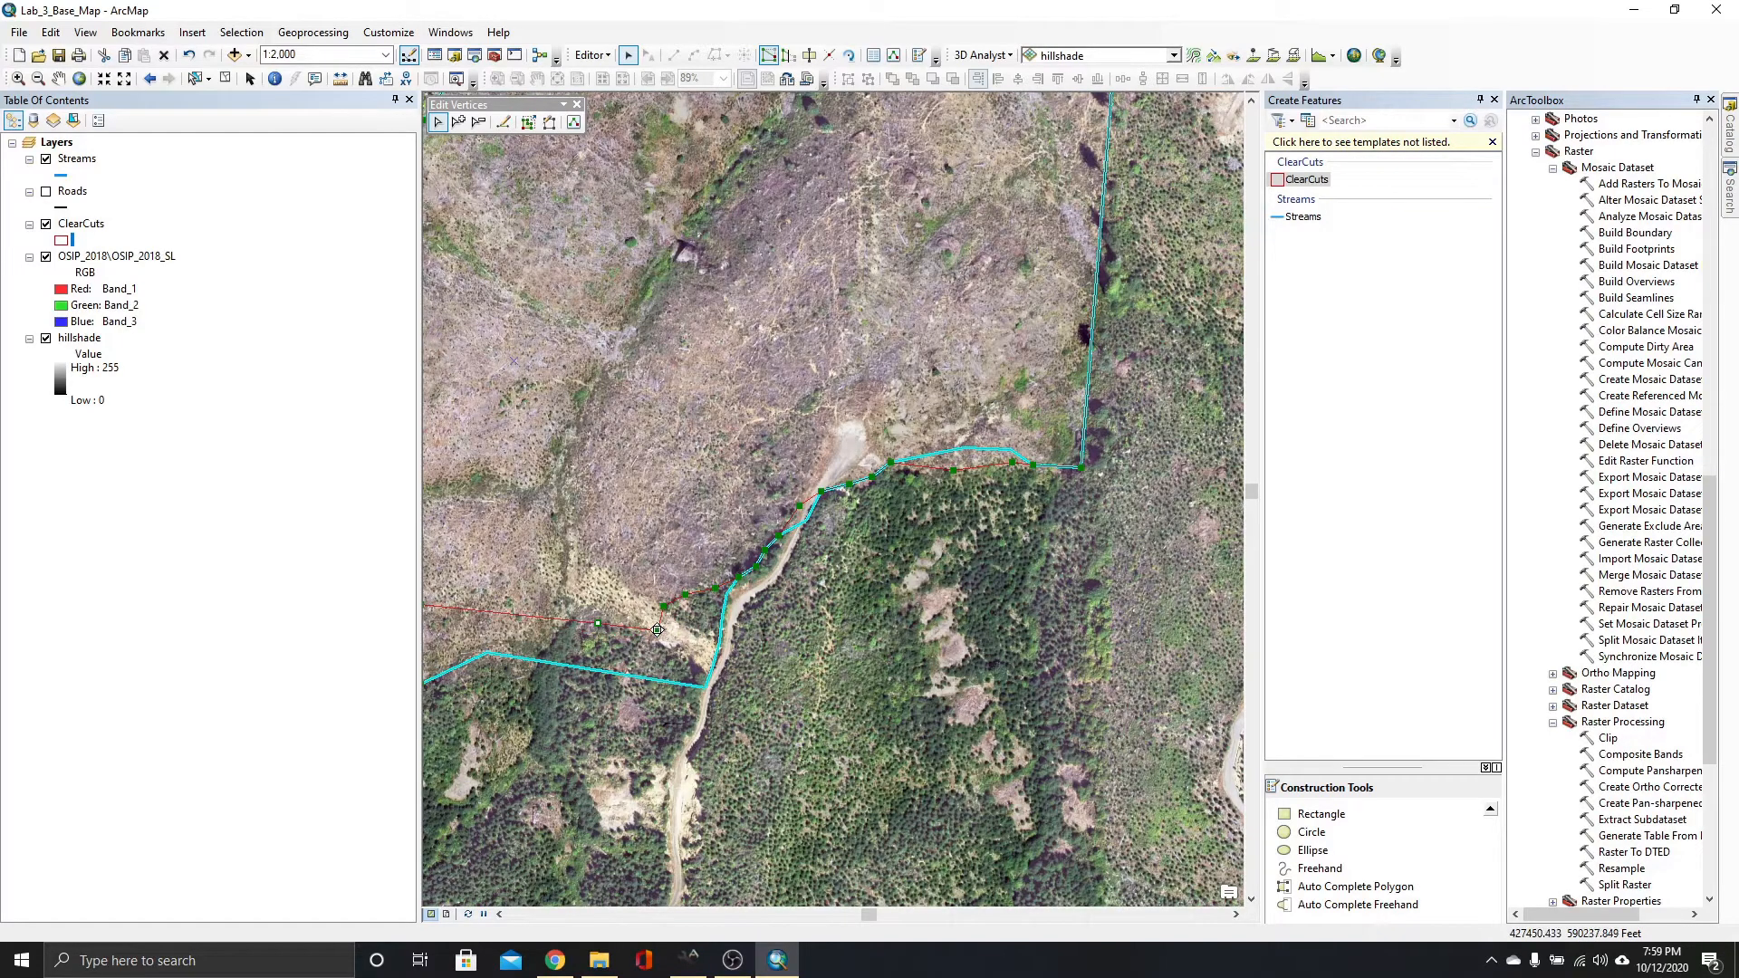
drag(657, 629, 640, 624)
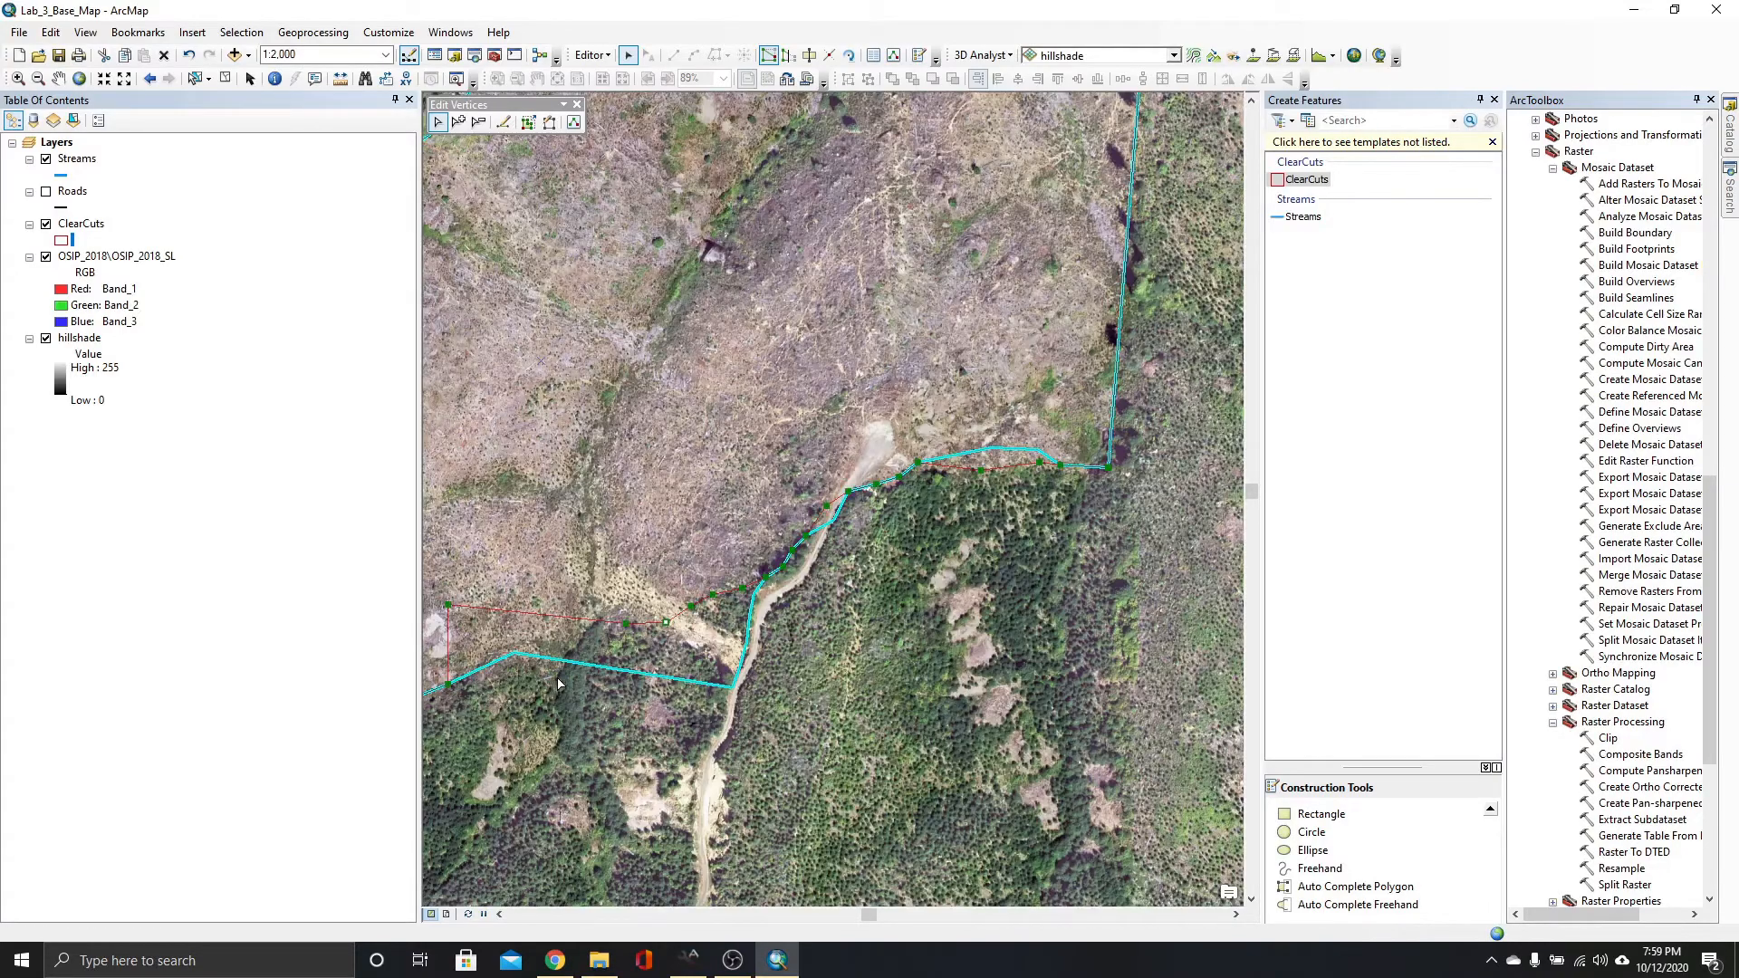
Move the polygon vertices west of the bare track onto the southern tree line and apply the reshaped outline.
key(Left)
key(Left)
key(Left)
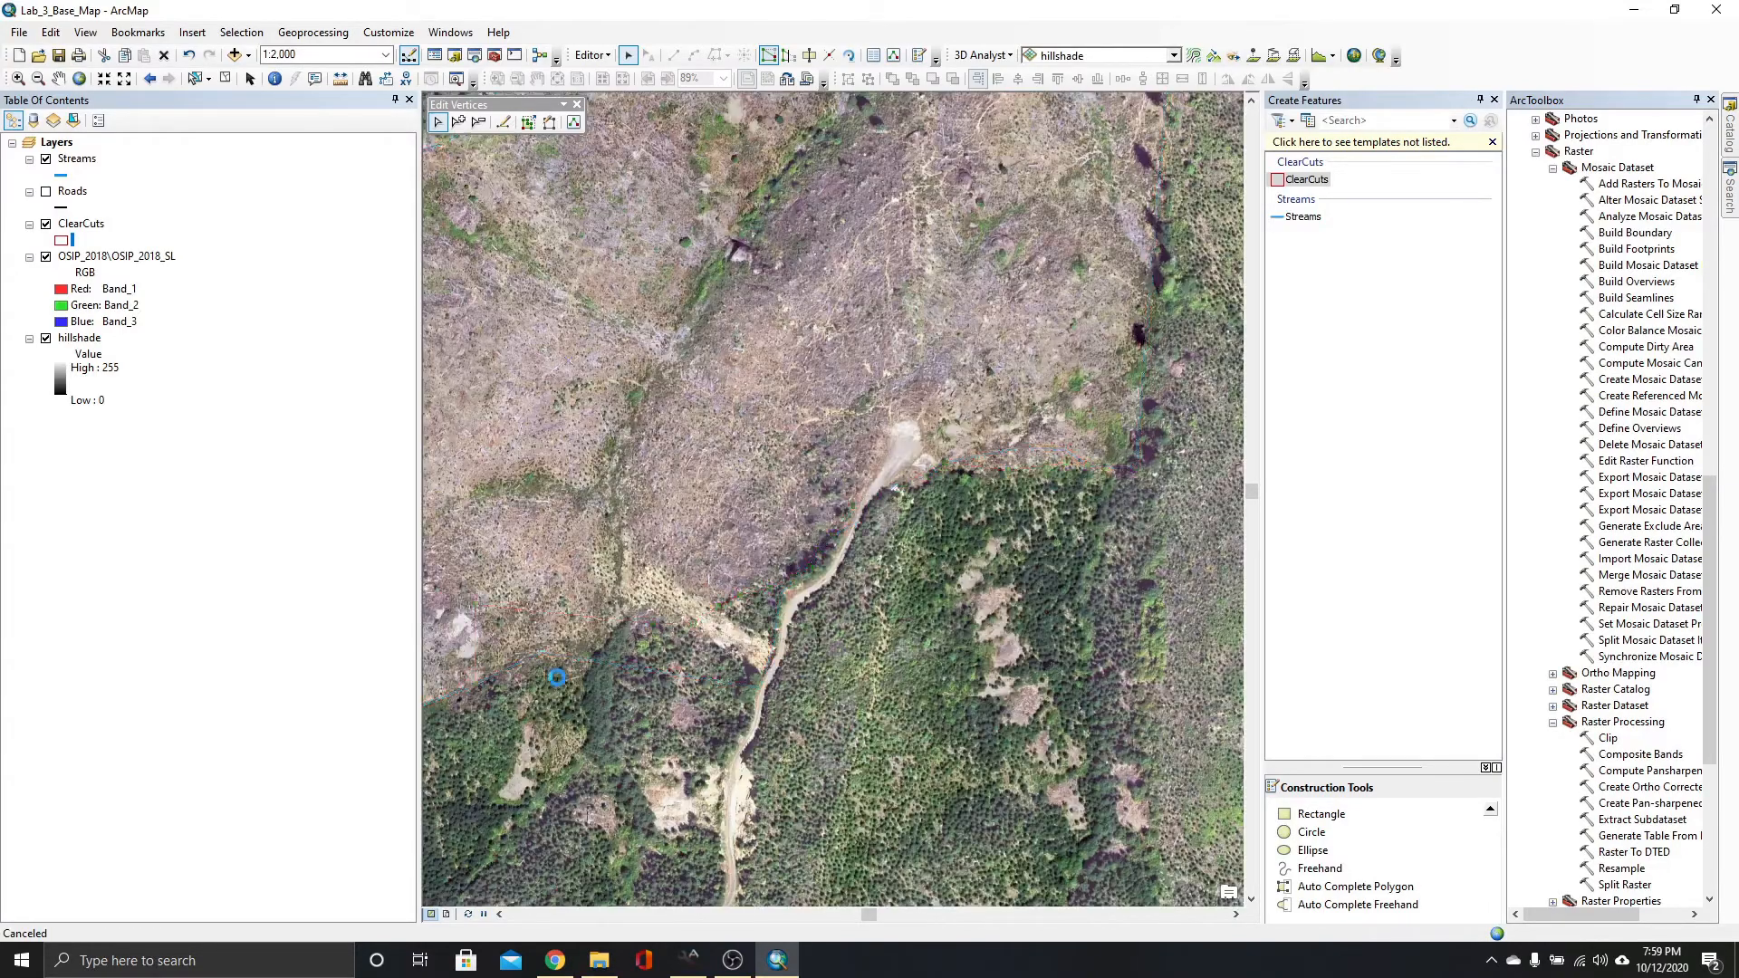
key(Left)
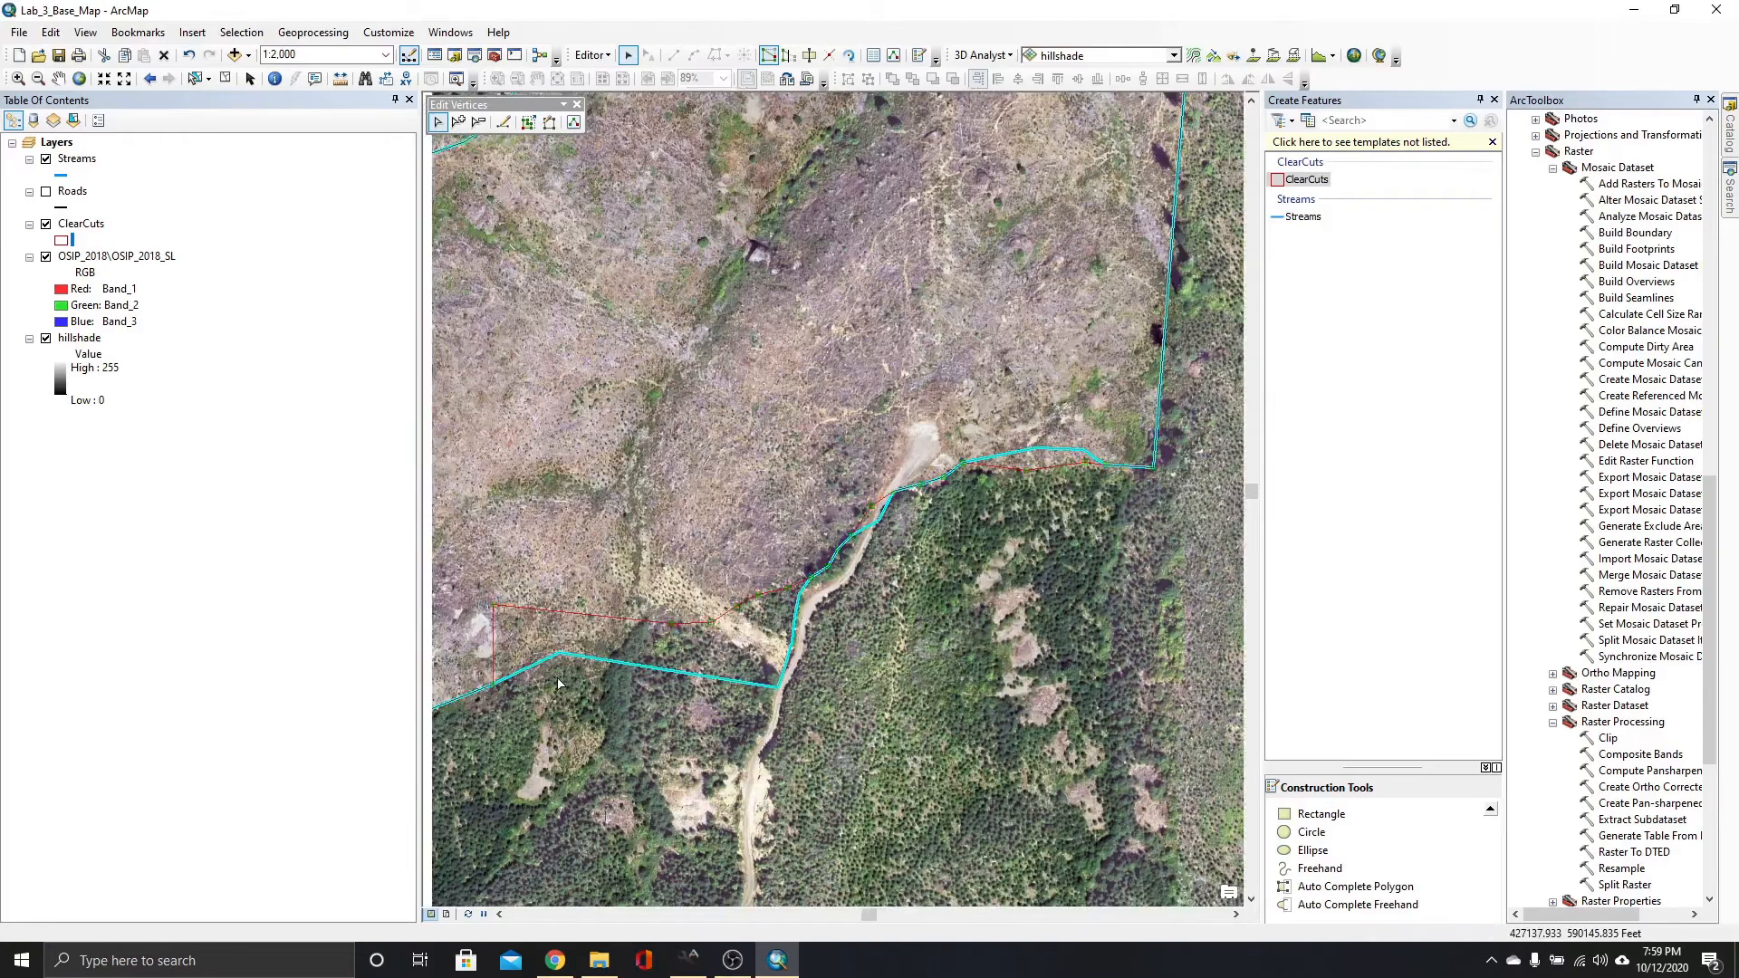
key(Left)
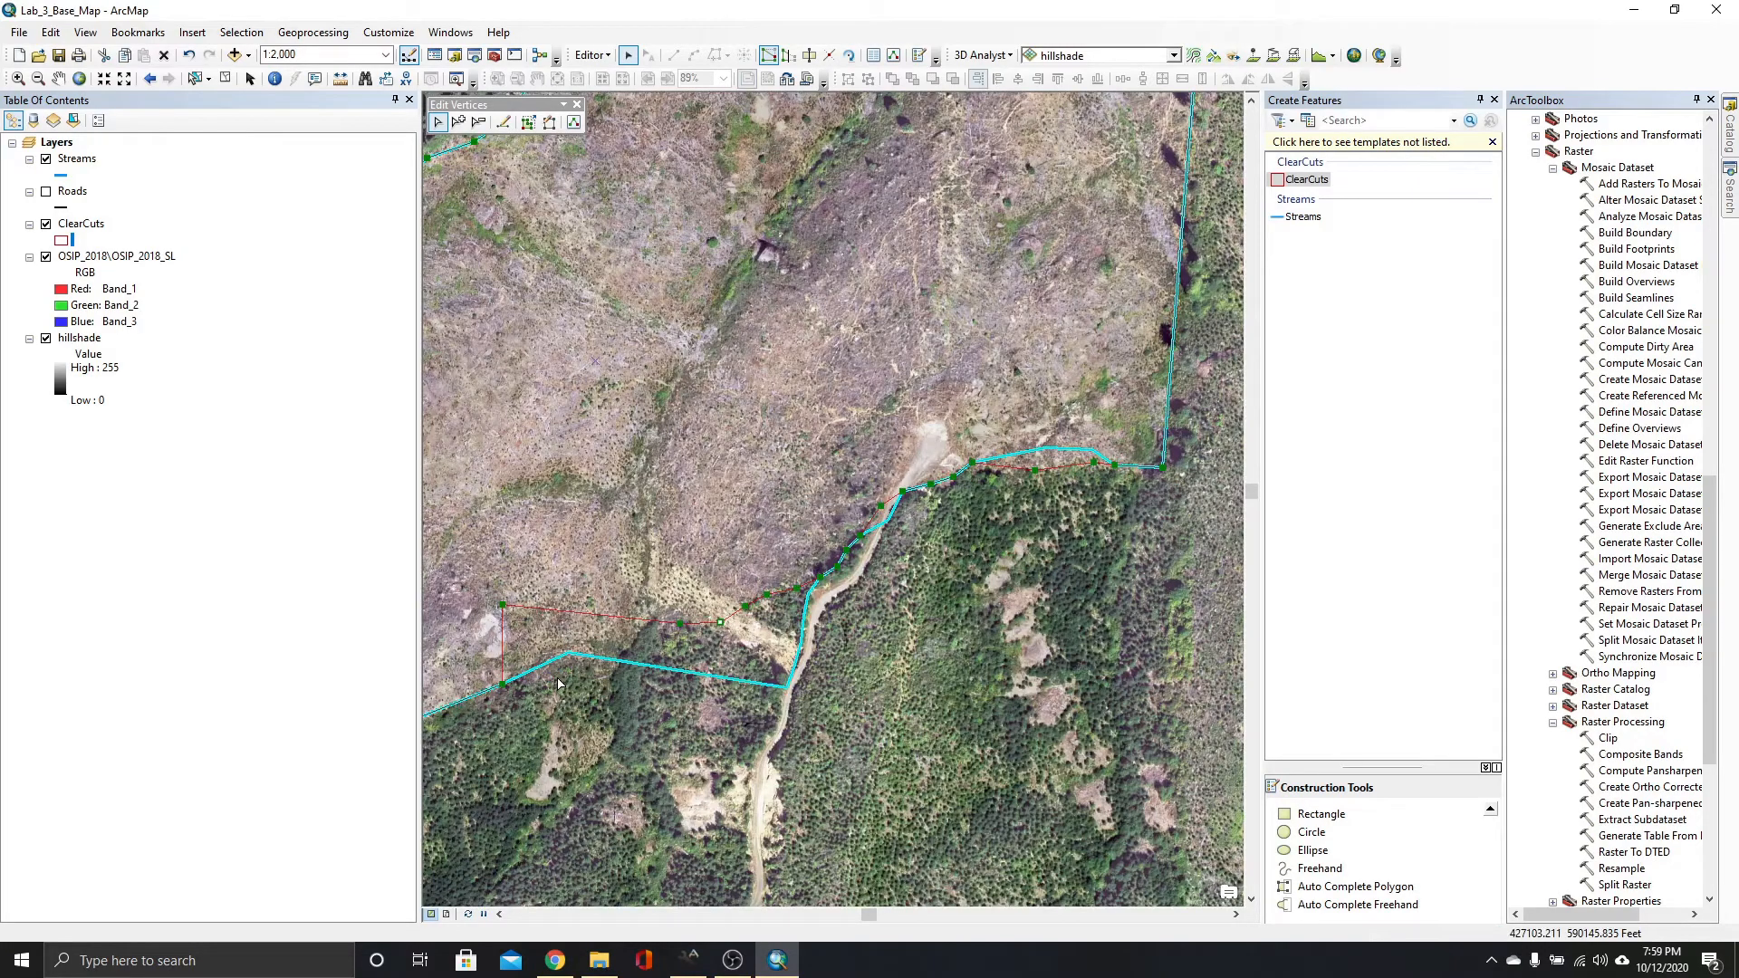
key(Left)
key(Left)
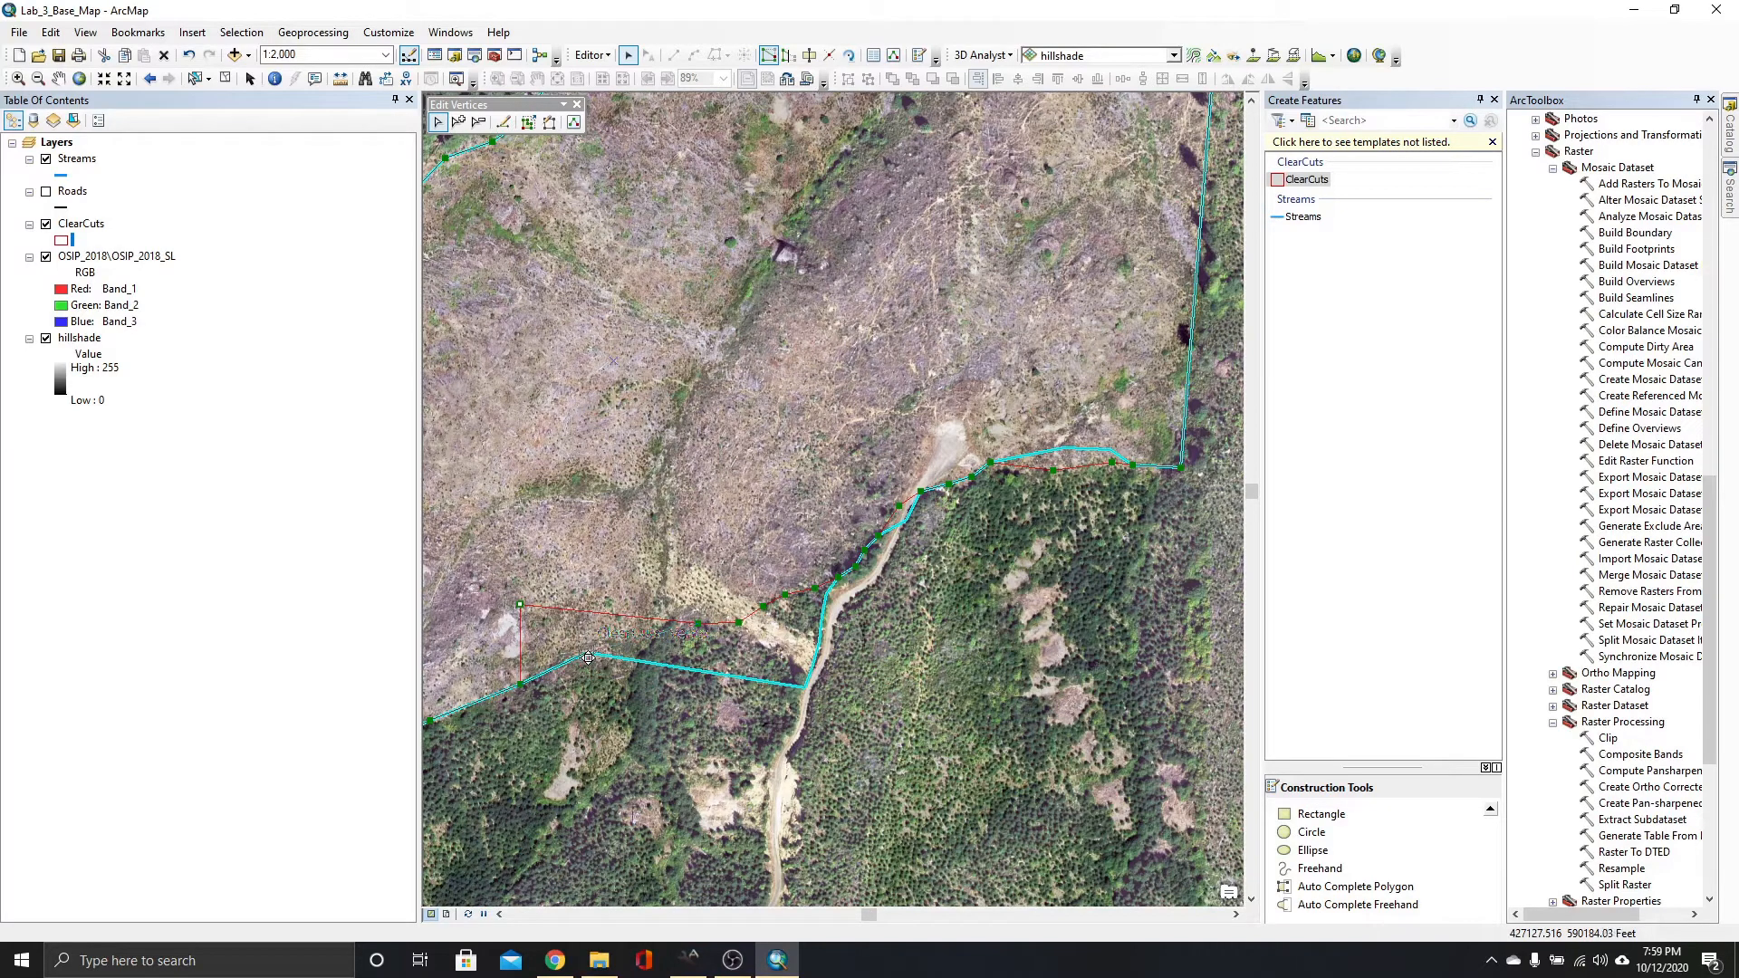
drag(589, 658, 587, 653)
drag(679, 625, 669, 622)
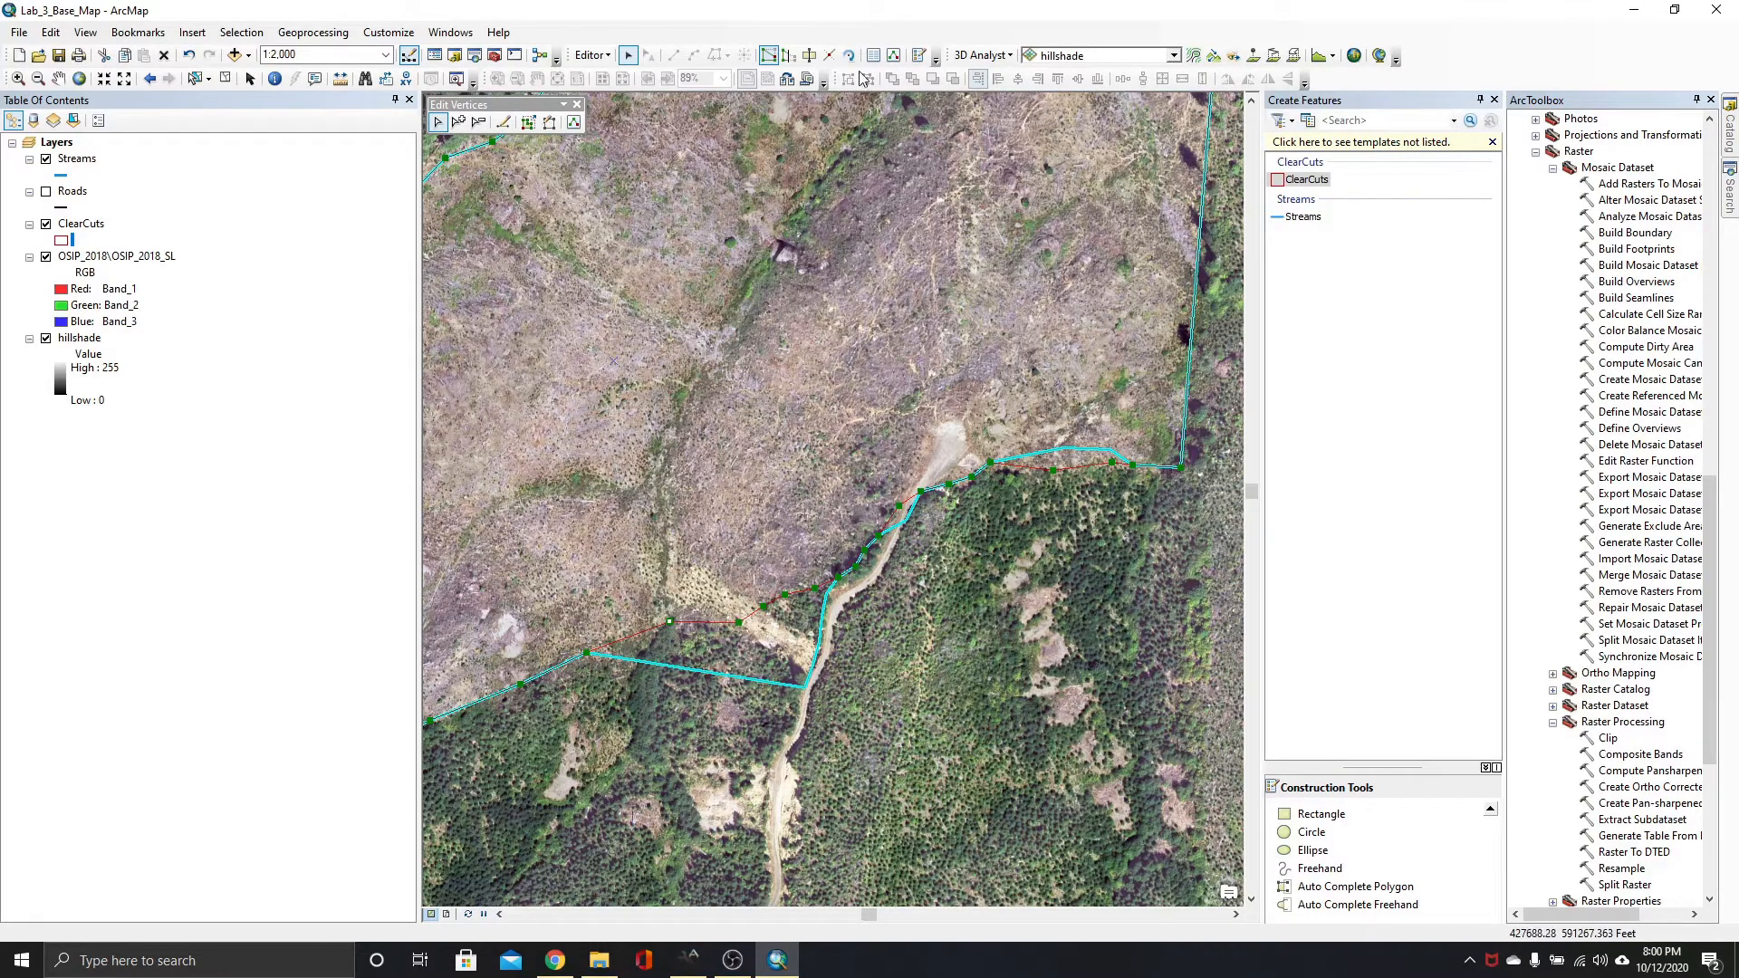
click(617, 649)
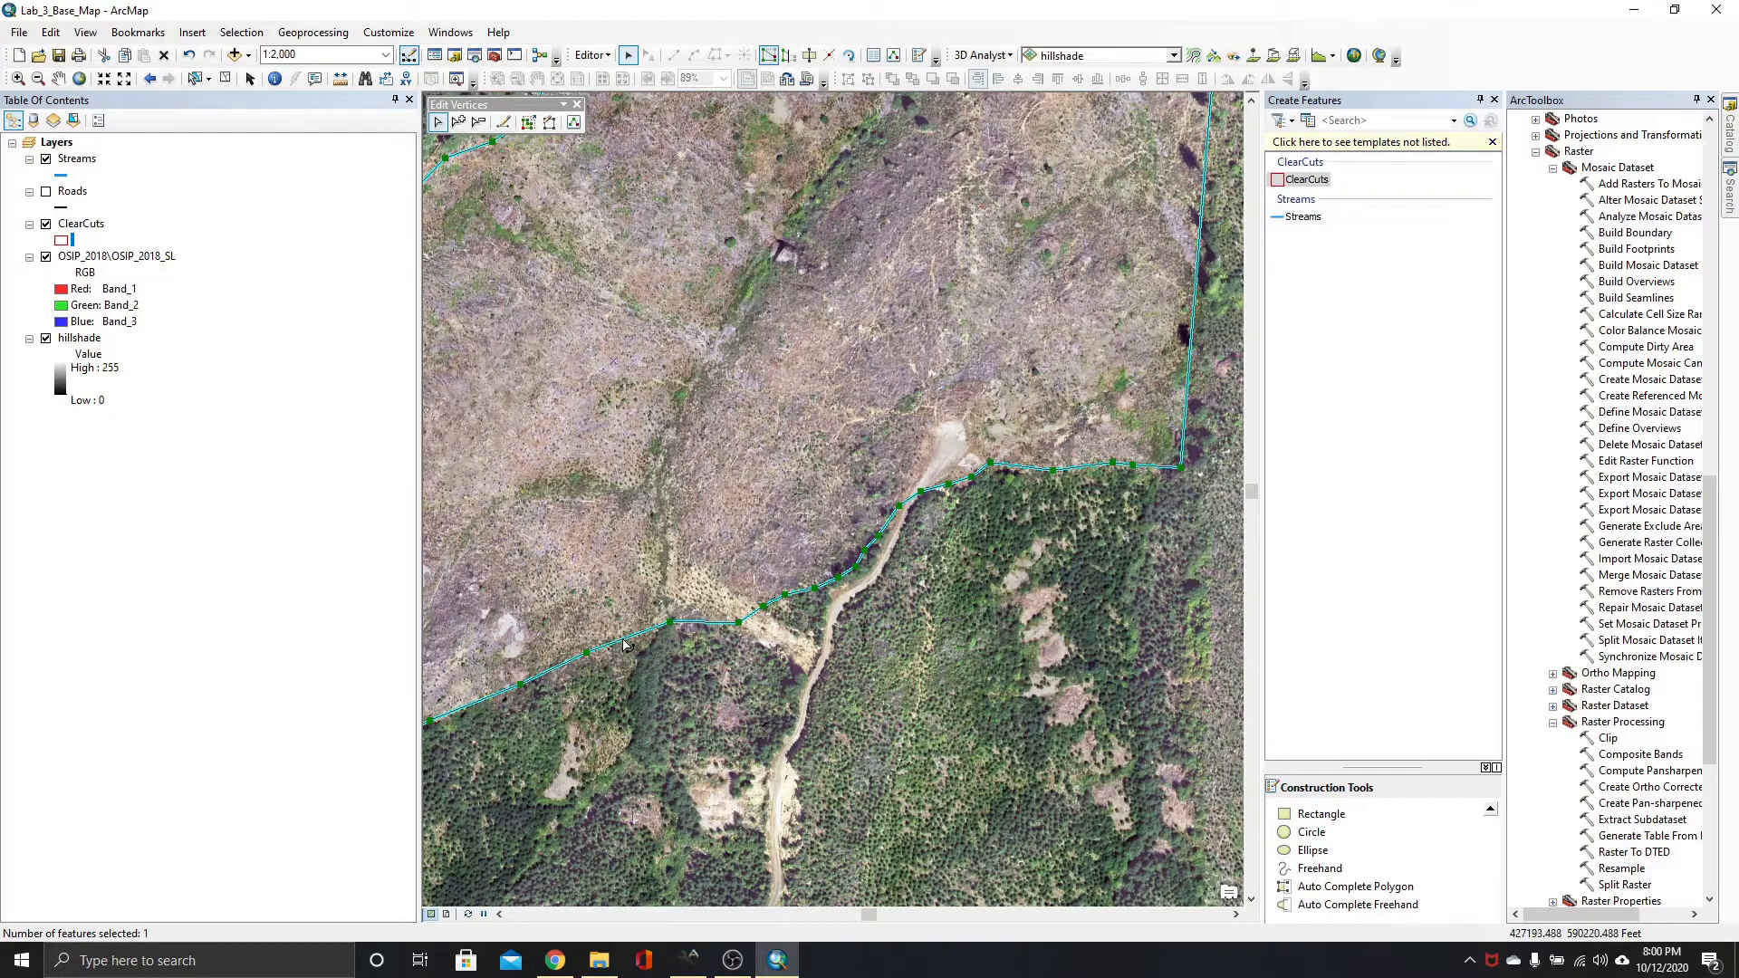
Insert a vertex on the southern edge just west of the bare track, move it to the tree line and finish the sketch.
right_click(625, 643)
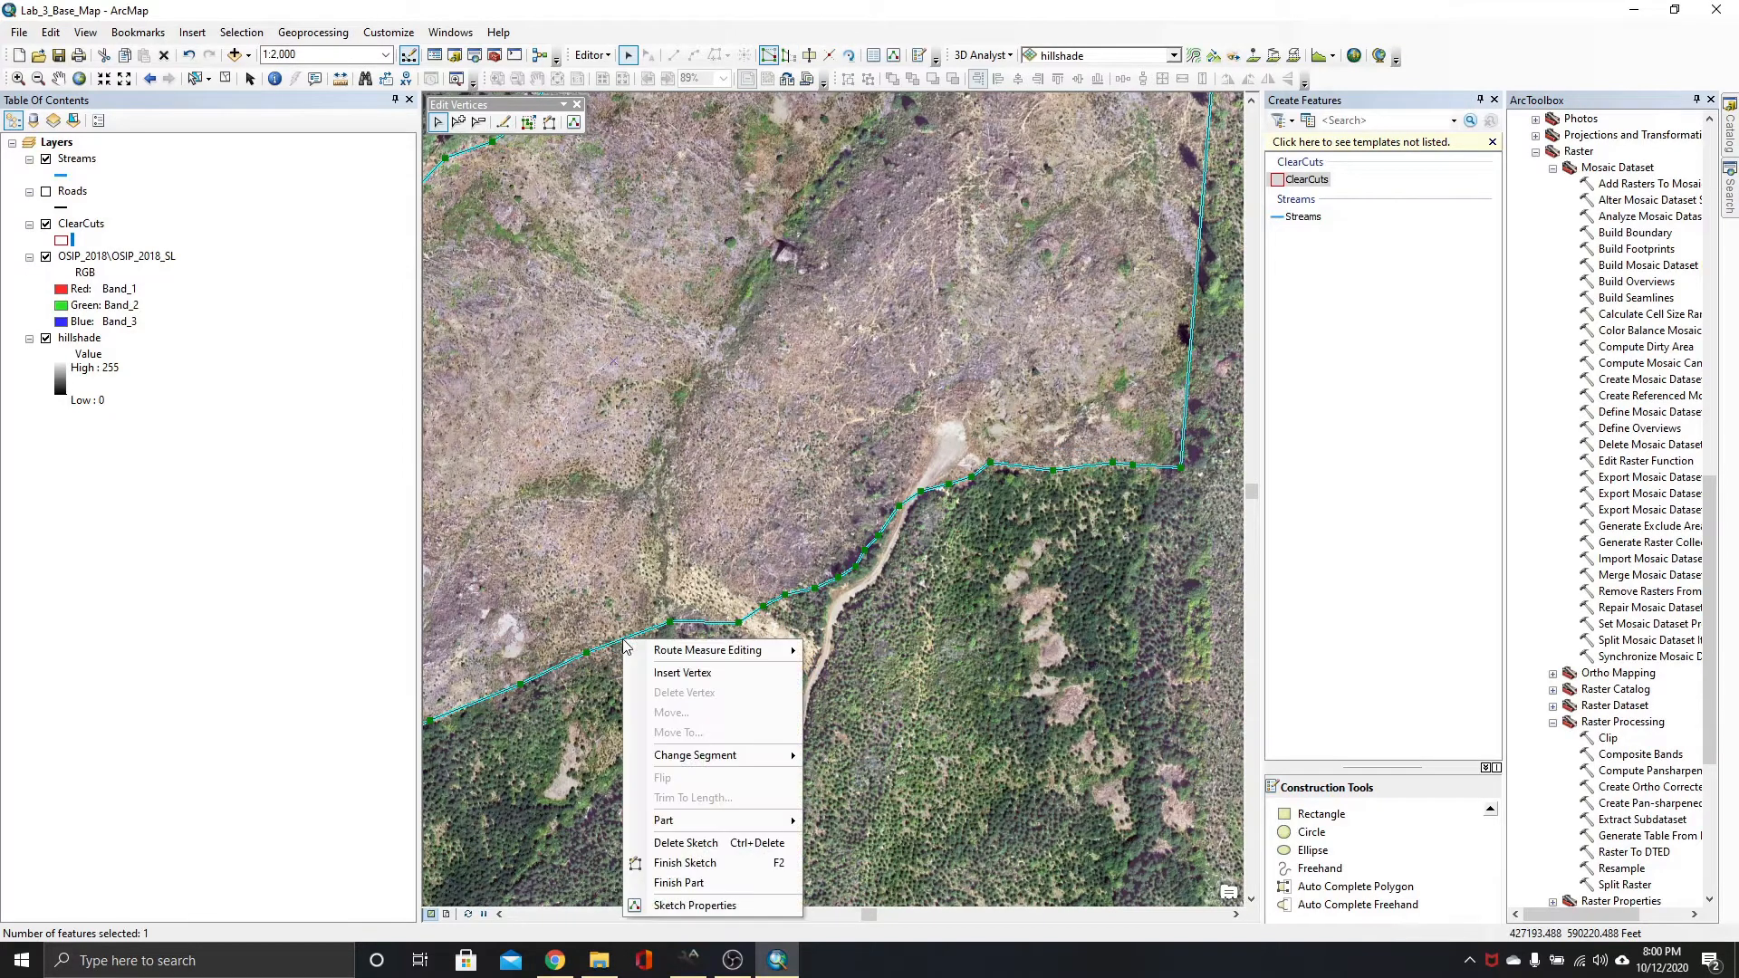
click(674, 674)
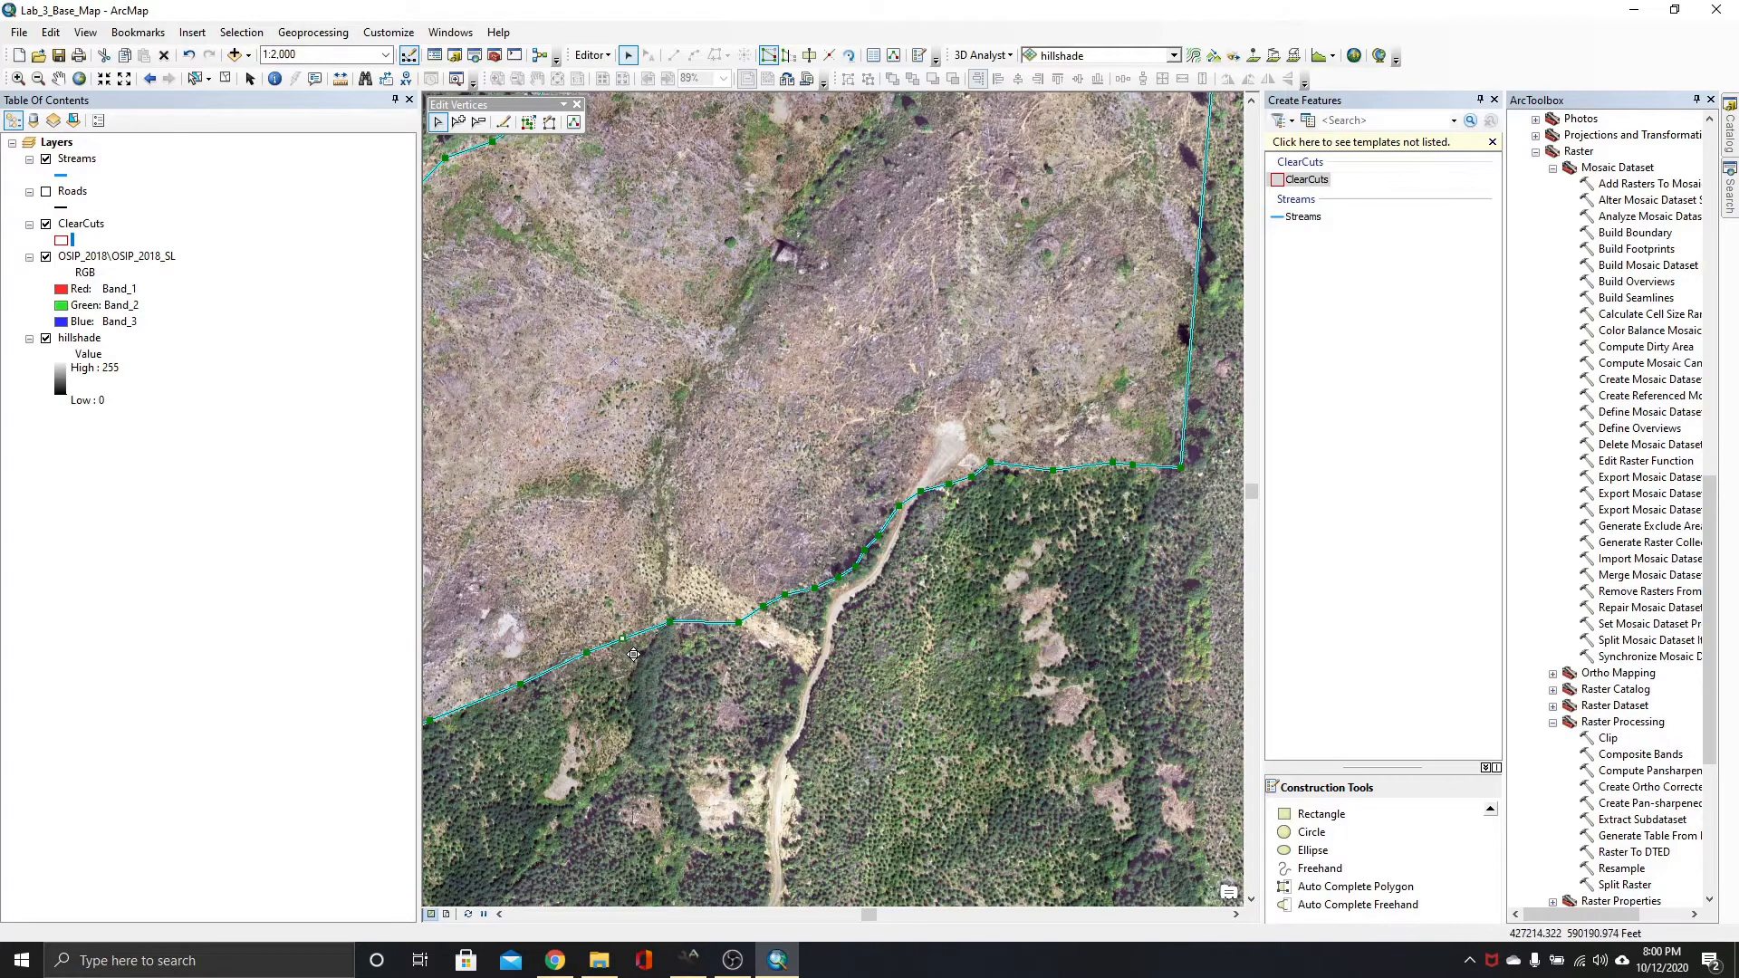
drag(634, 654, 622, 665)
scroll(536, 649, up, 1)
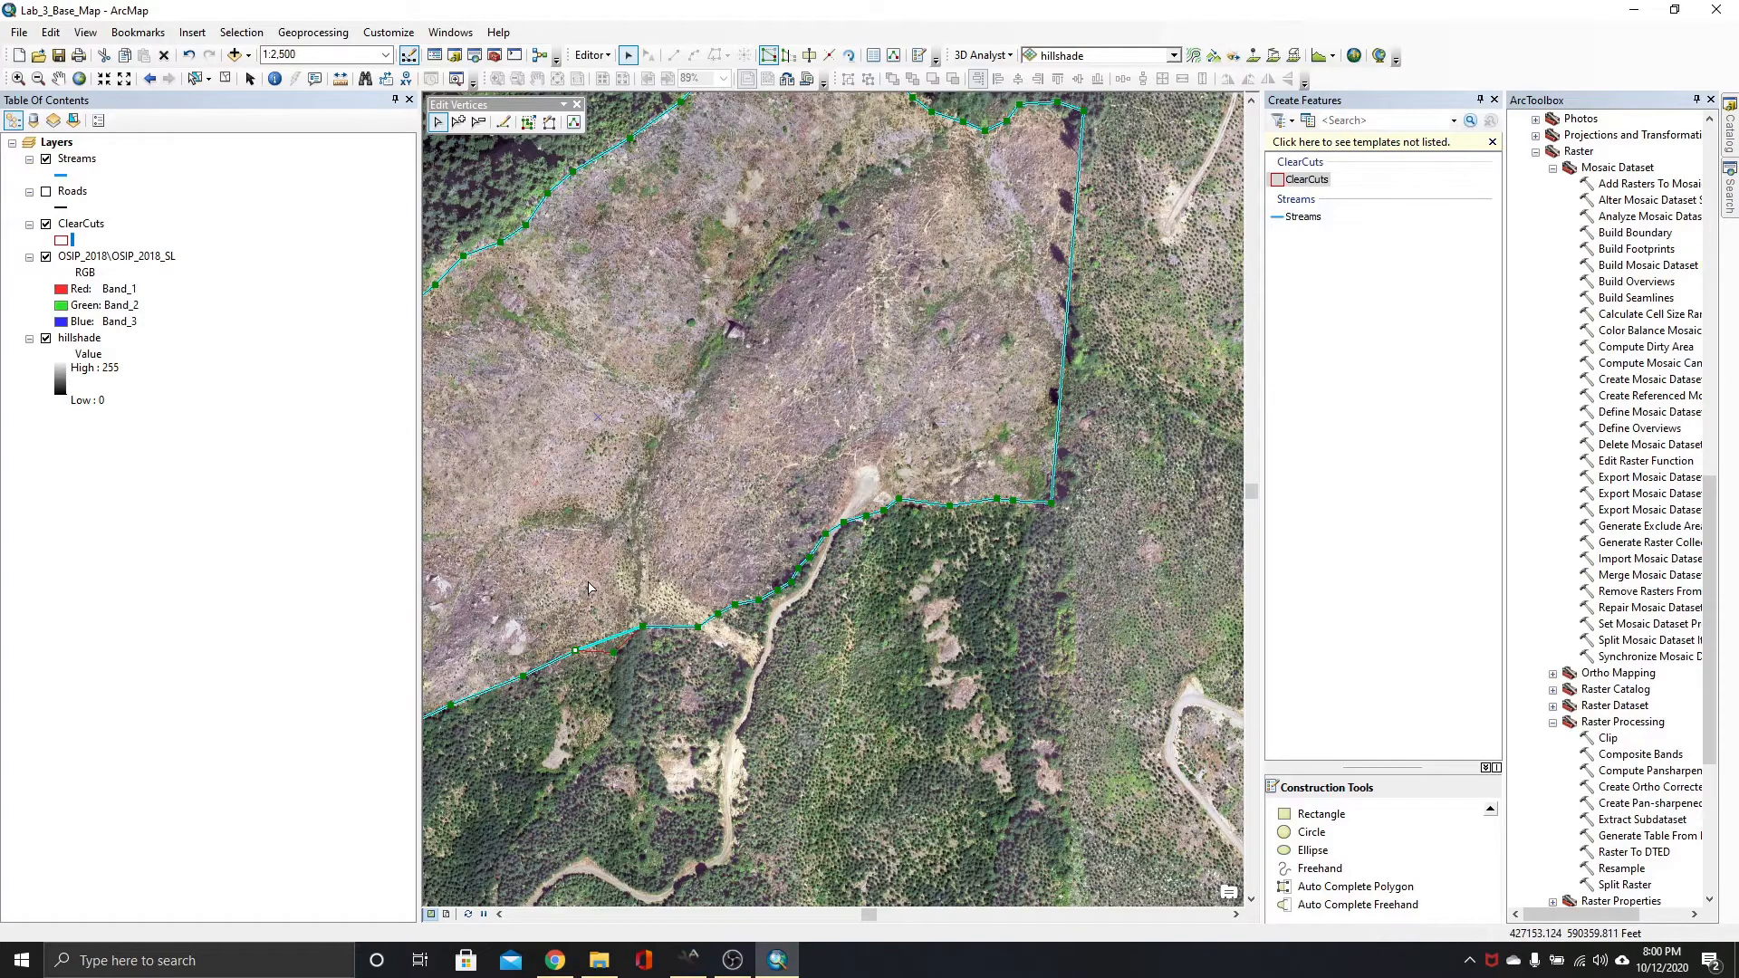
click(588, 587)
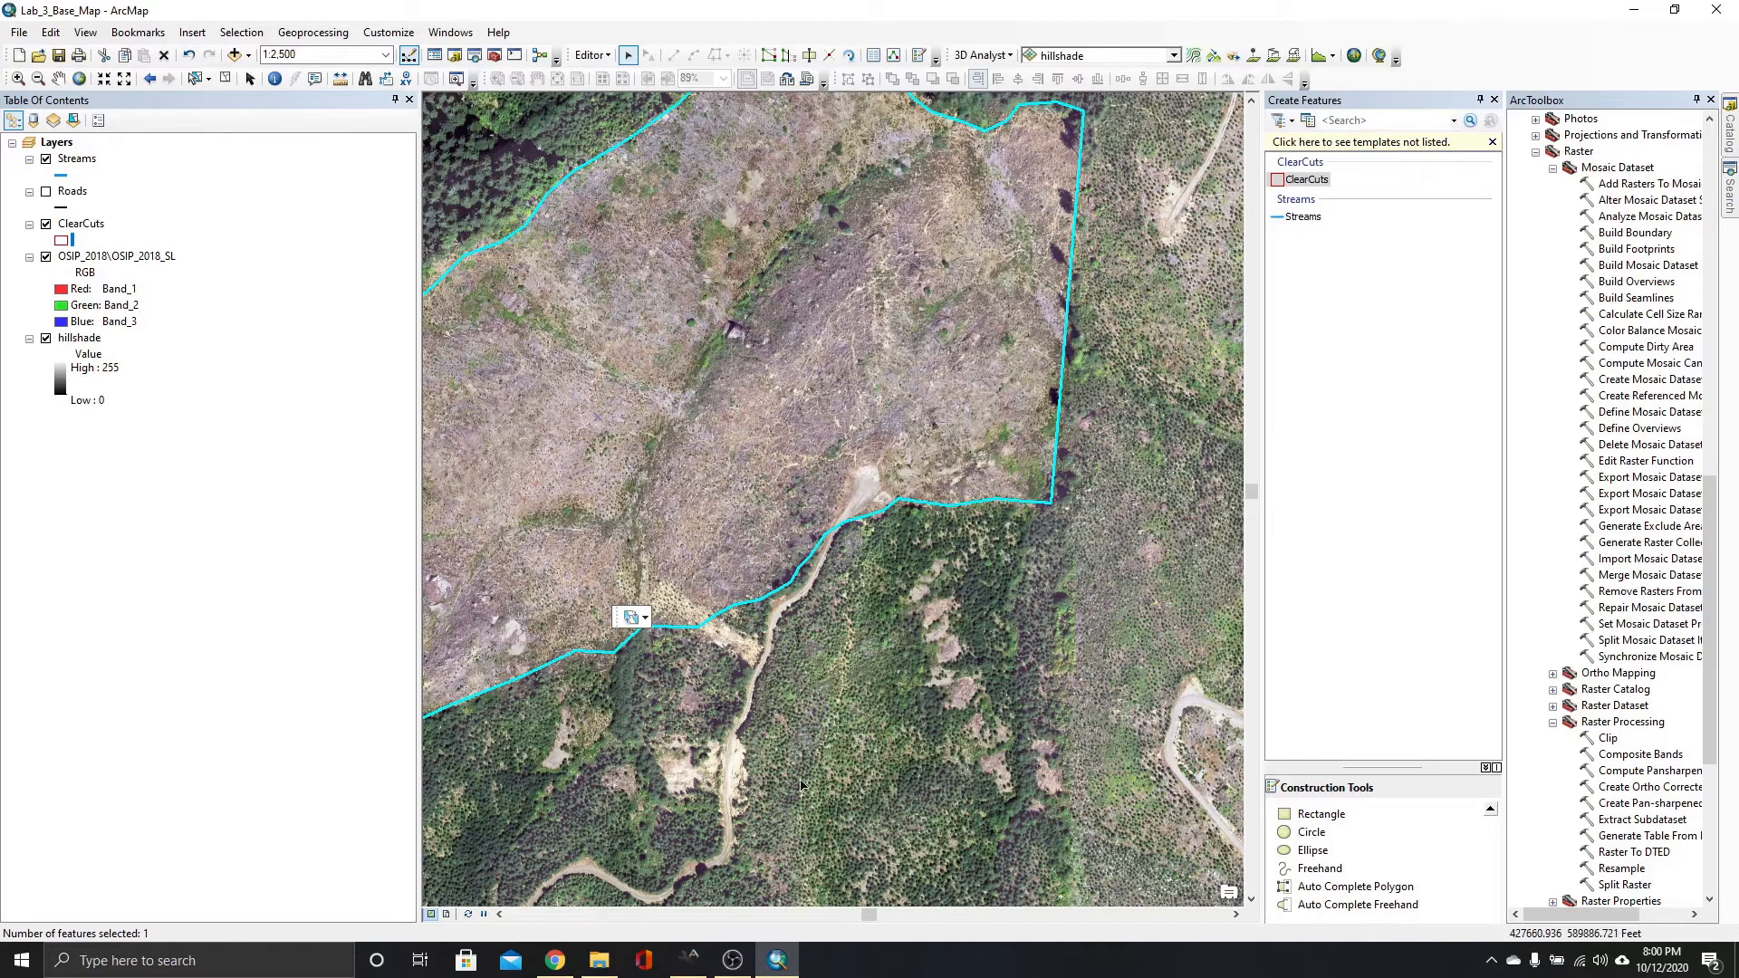
Shift the whole clearcut polygon slightly east and undo that move.
scroll(559, 691, down, 2)
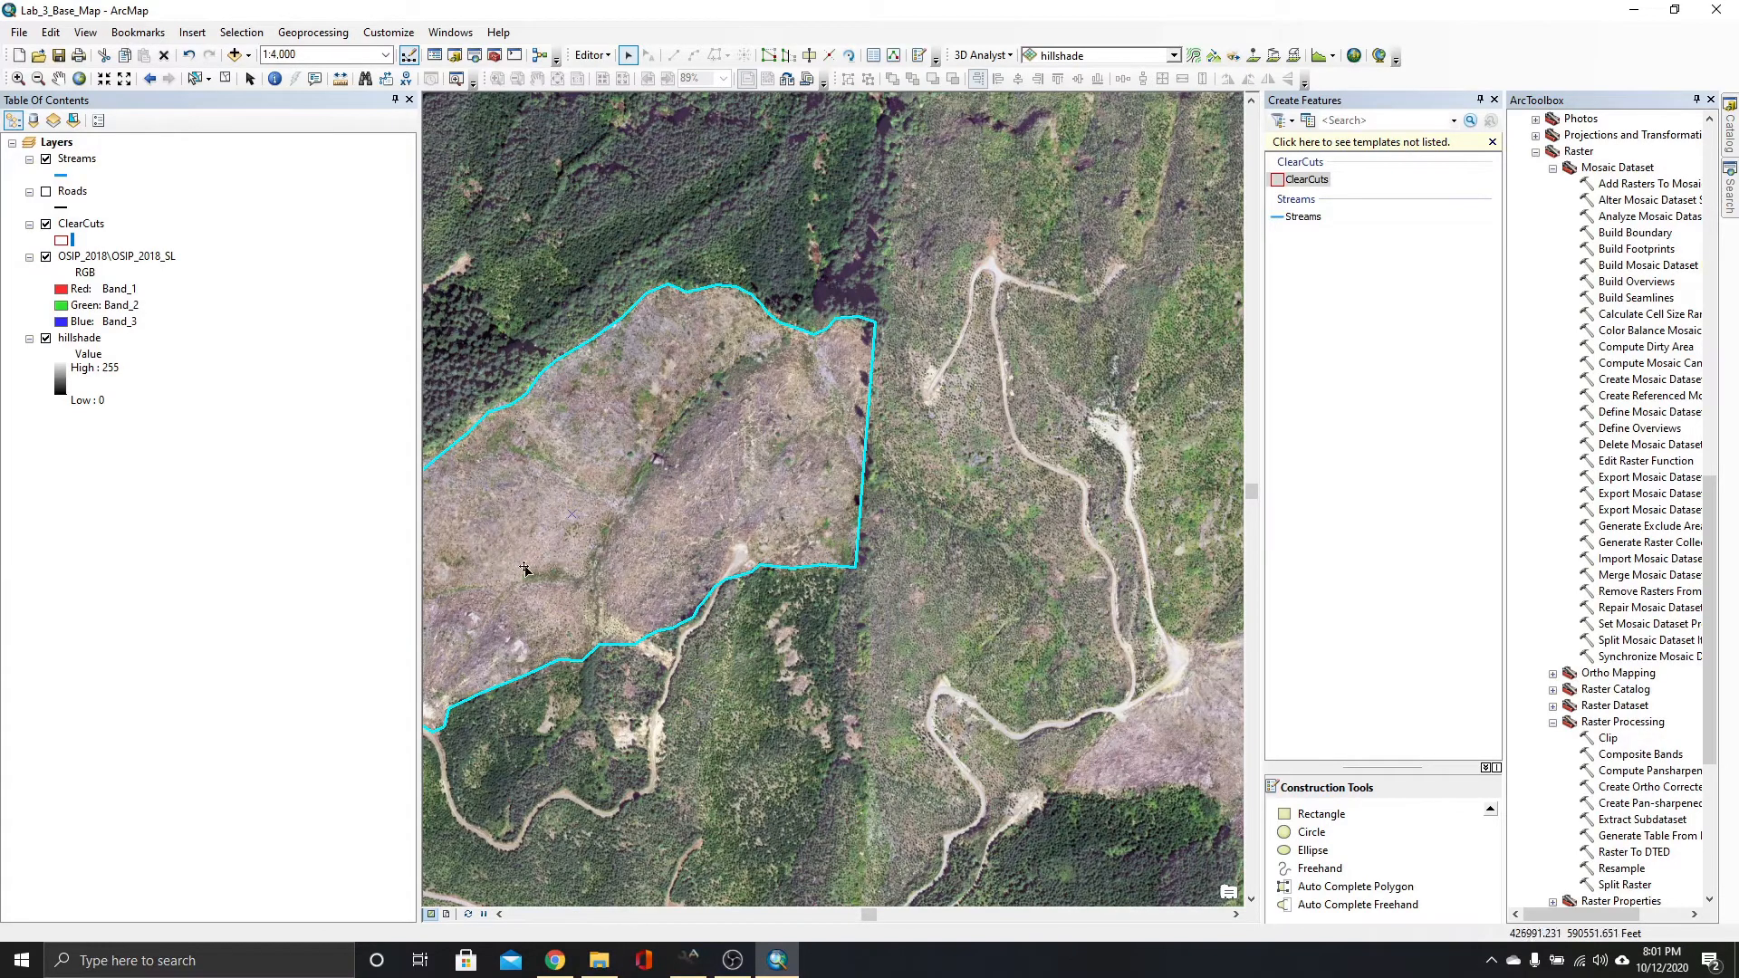
drag(525, 567, 563, 569)
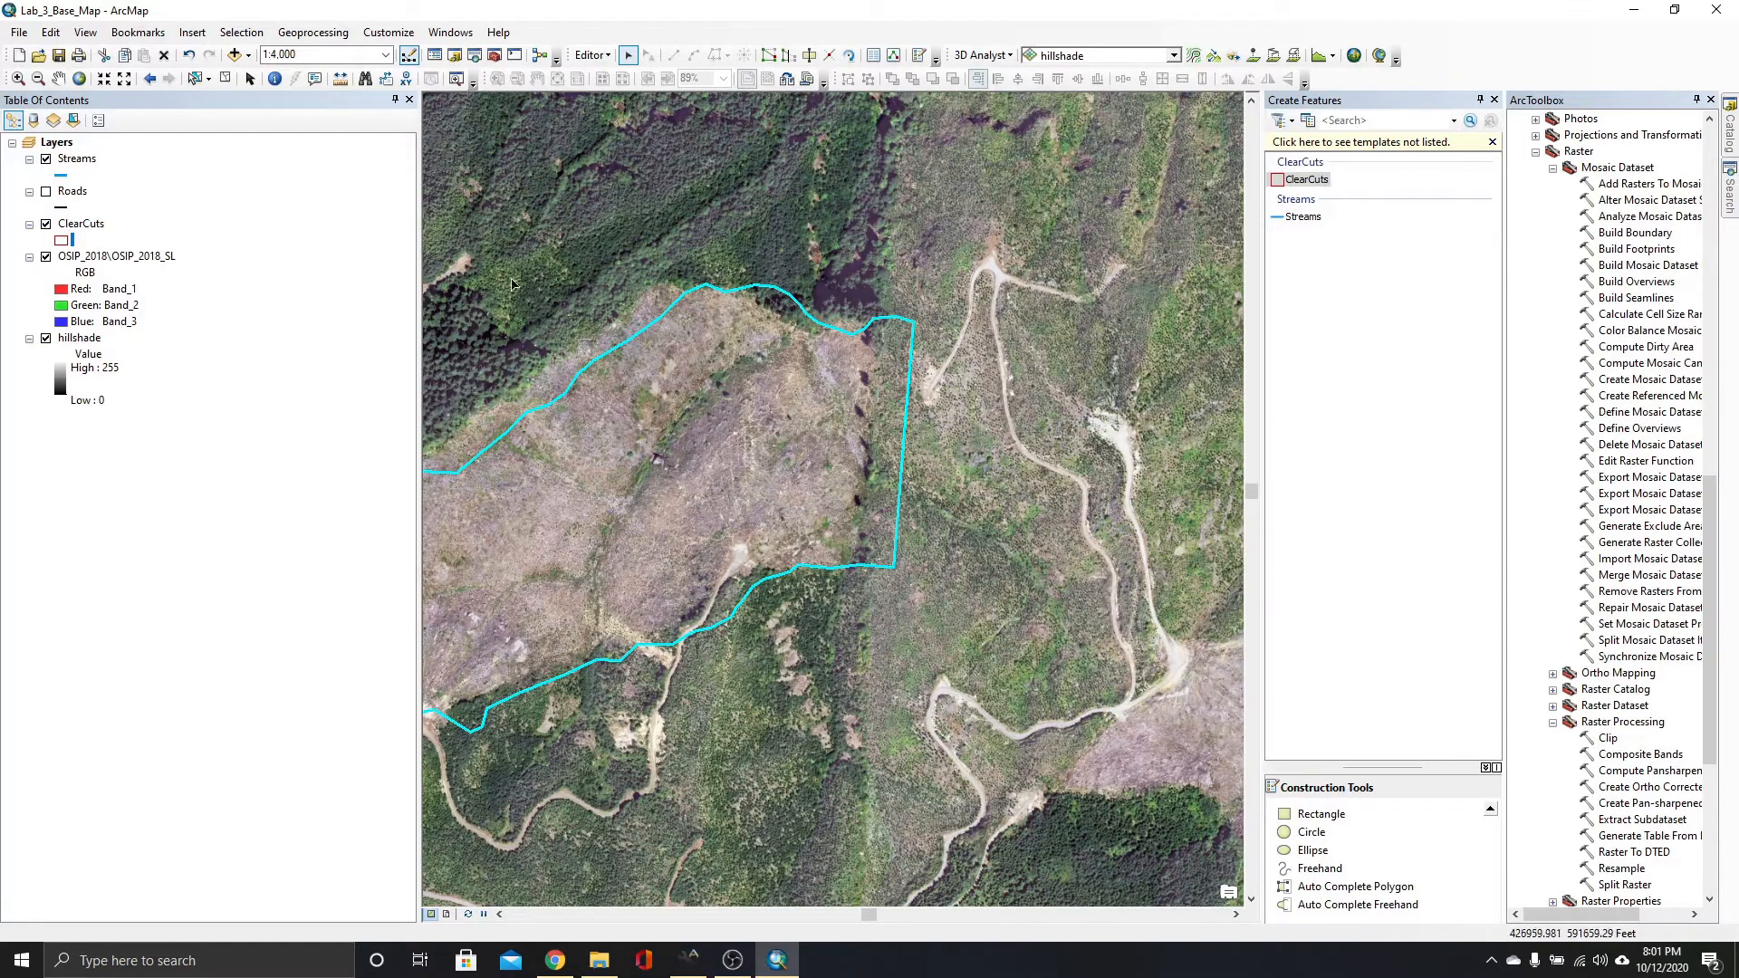
click(188, 57)
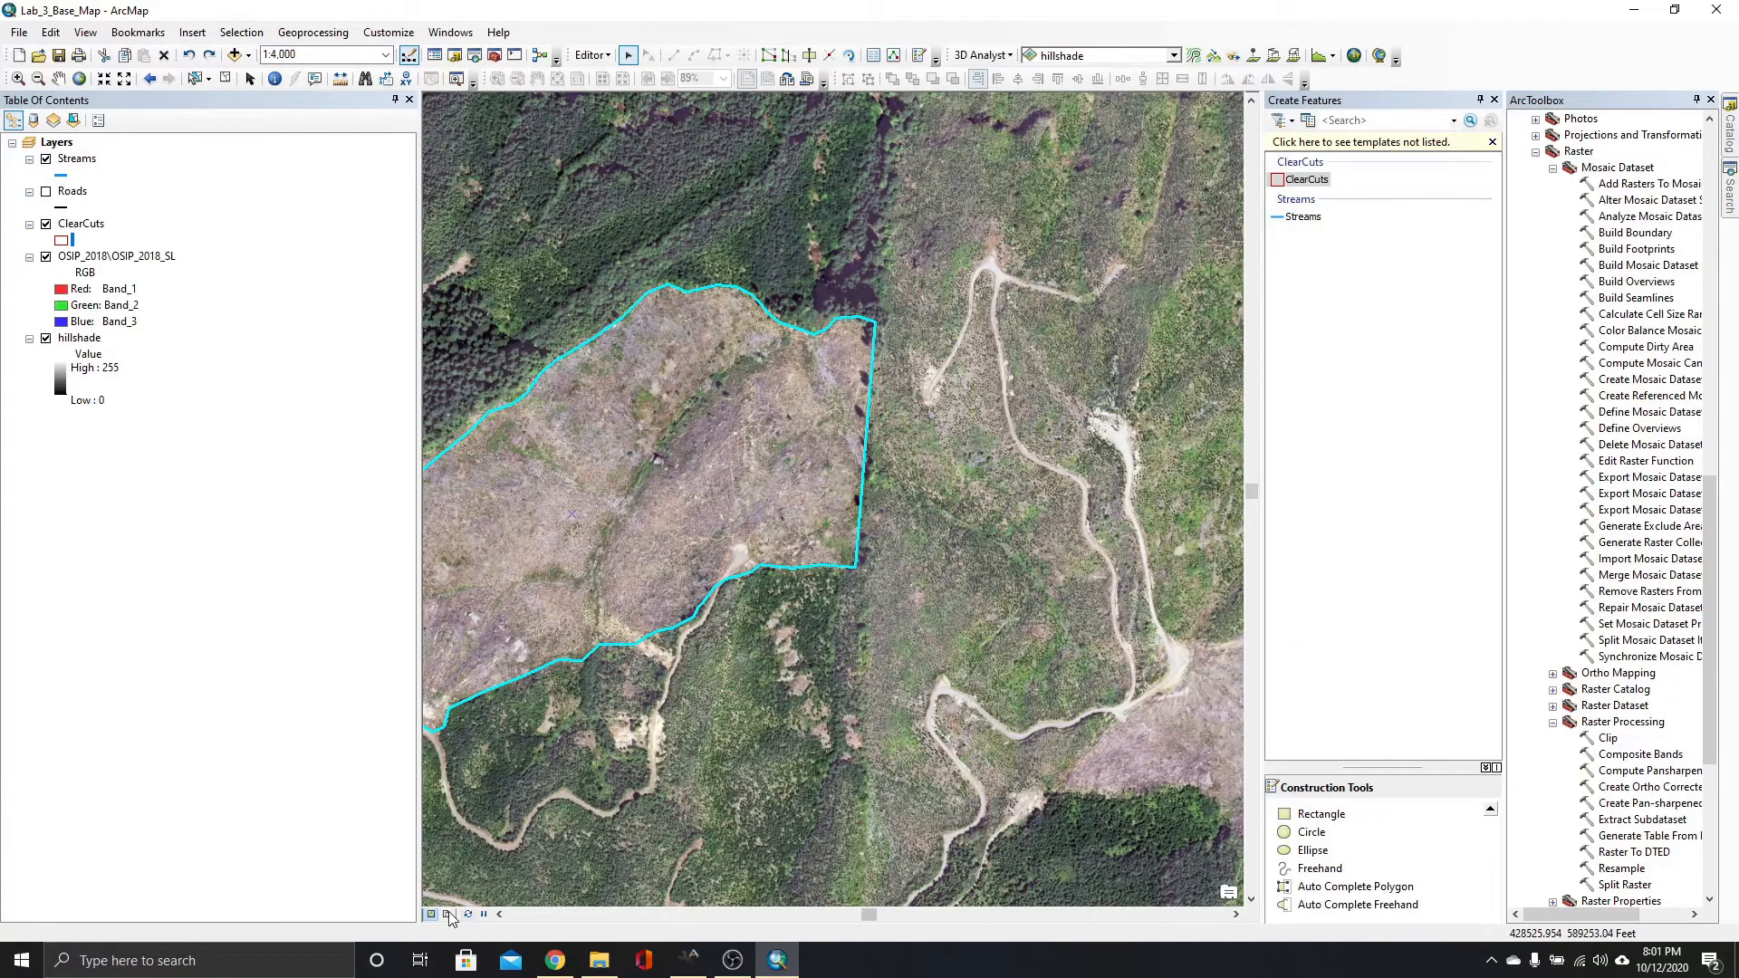
Check the whole clearcut polygon, stop the edit session and save the edits.
click(499, 914)
click(499, 914)
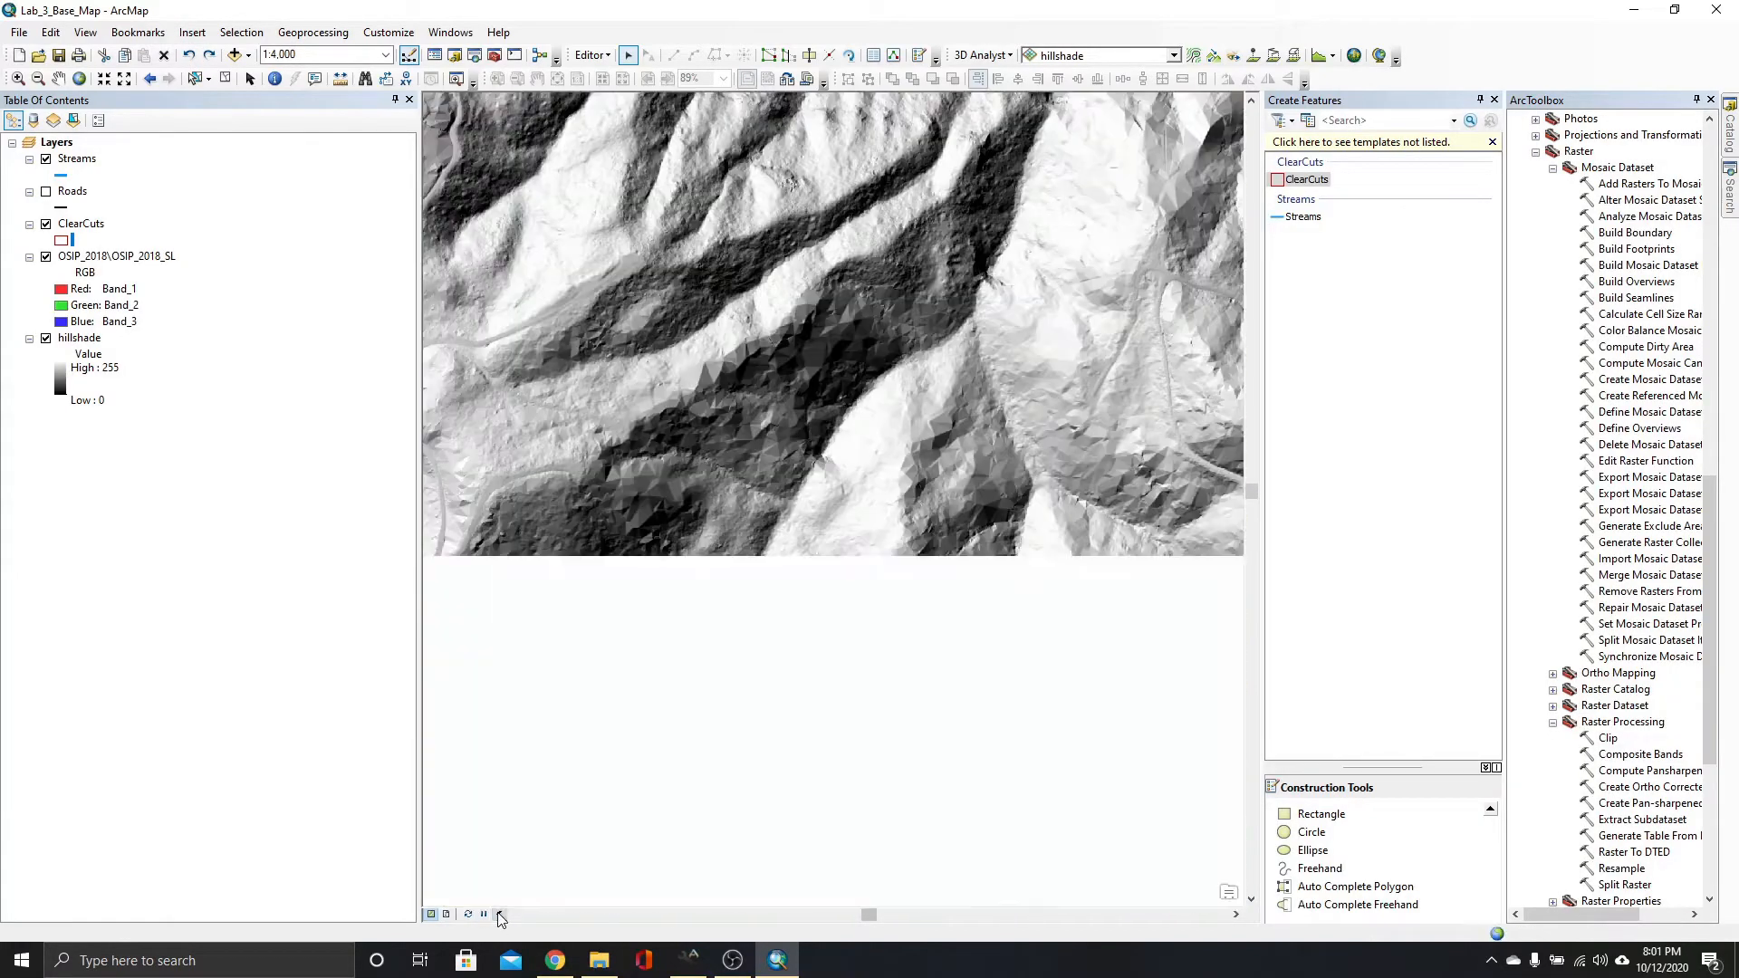
click(499, 914)
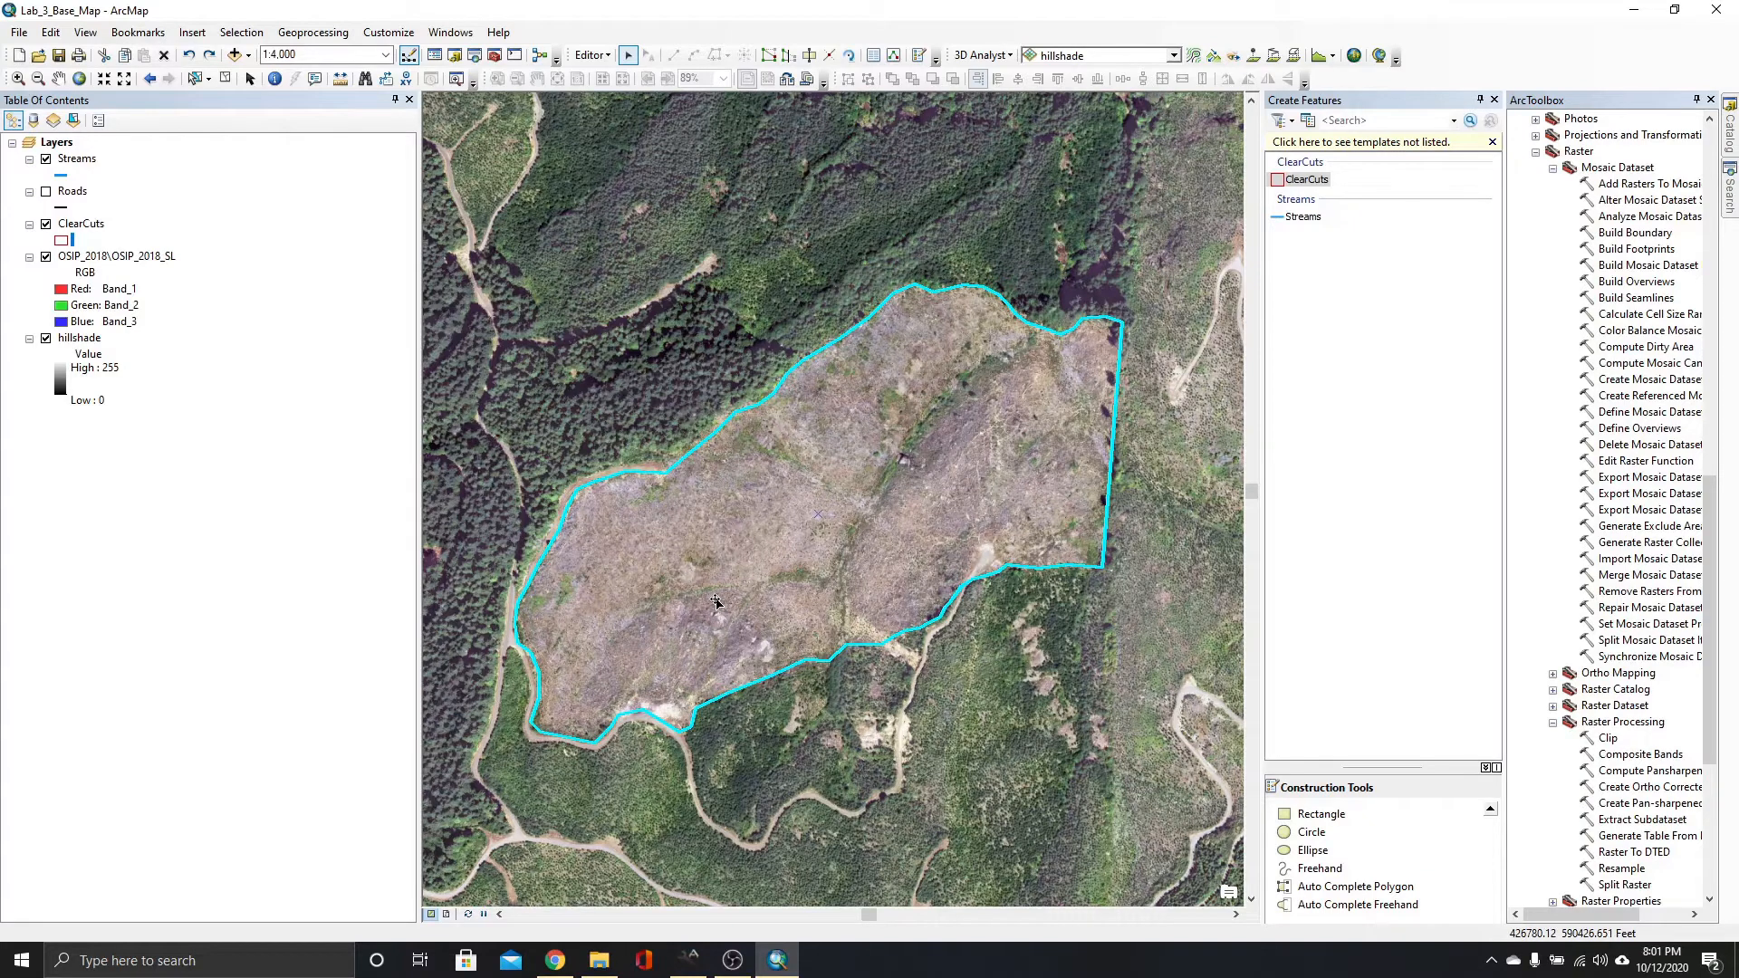
click(610, 56)
click(634, 144)
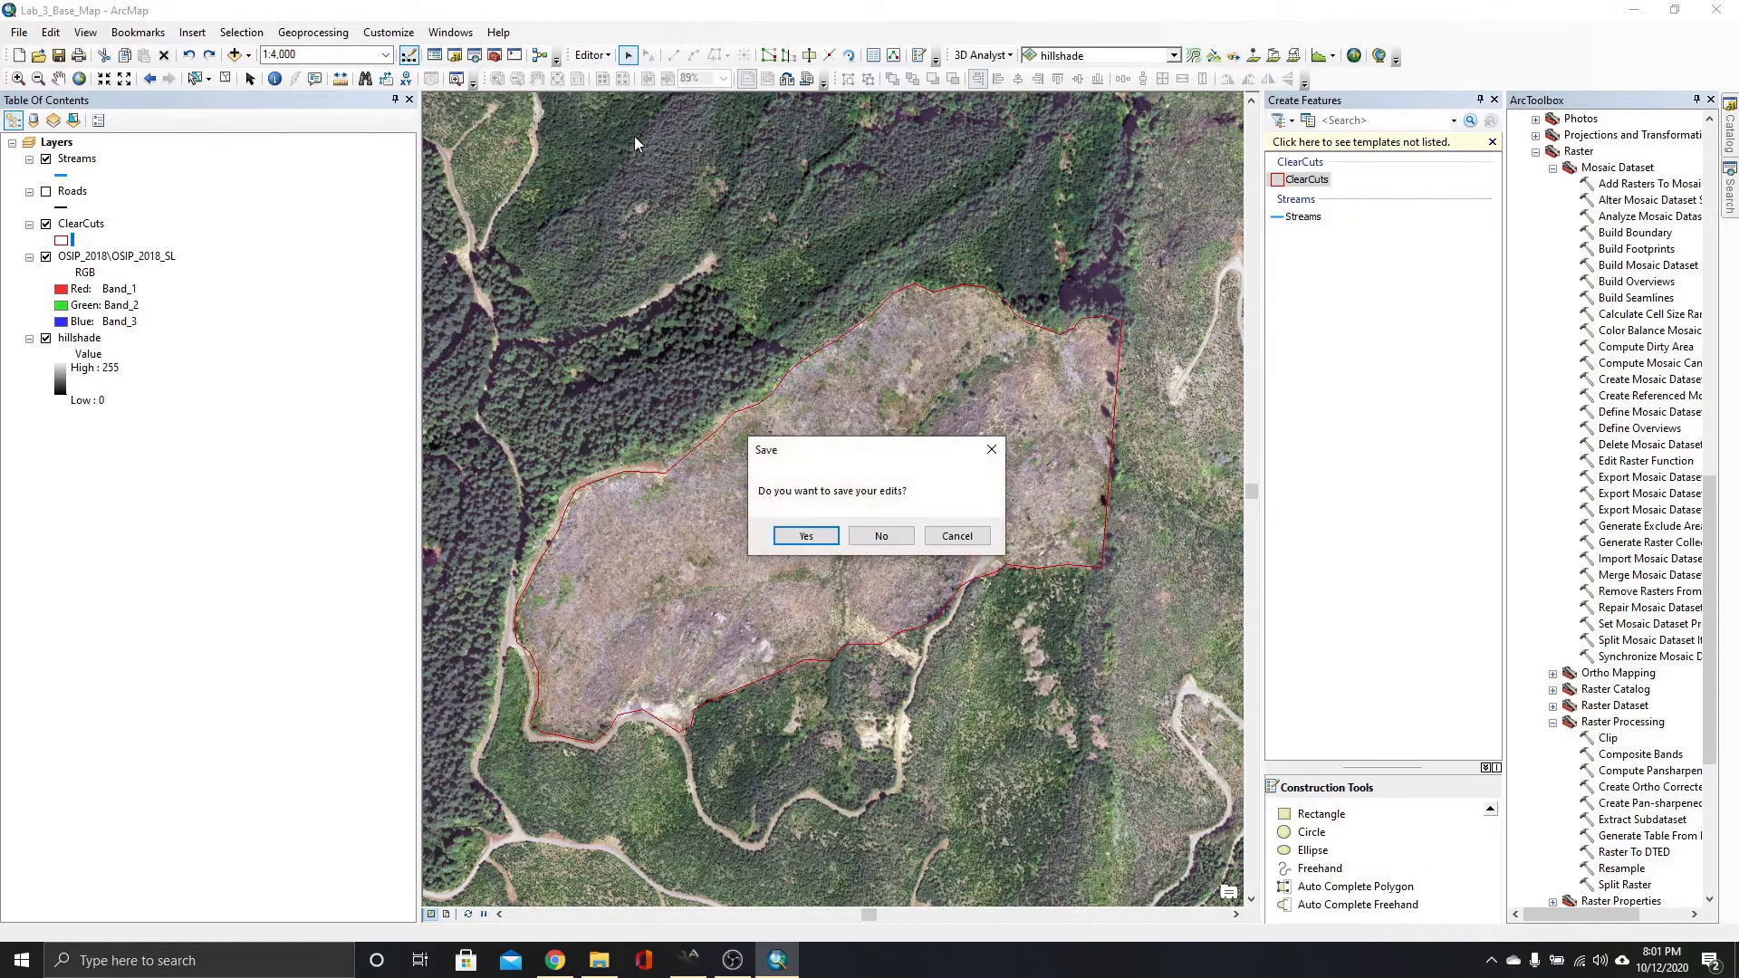
click(823, 537)
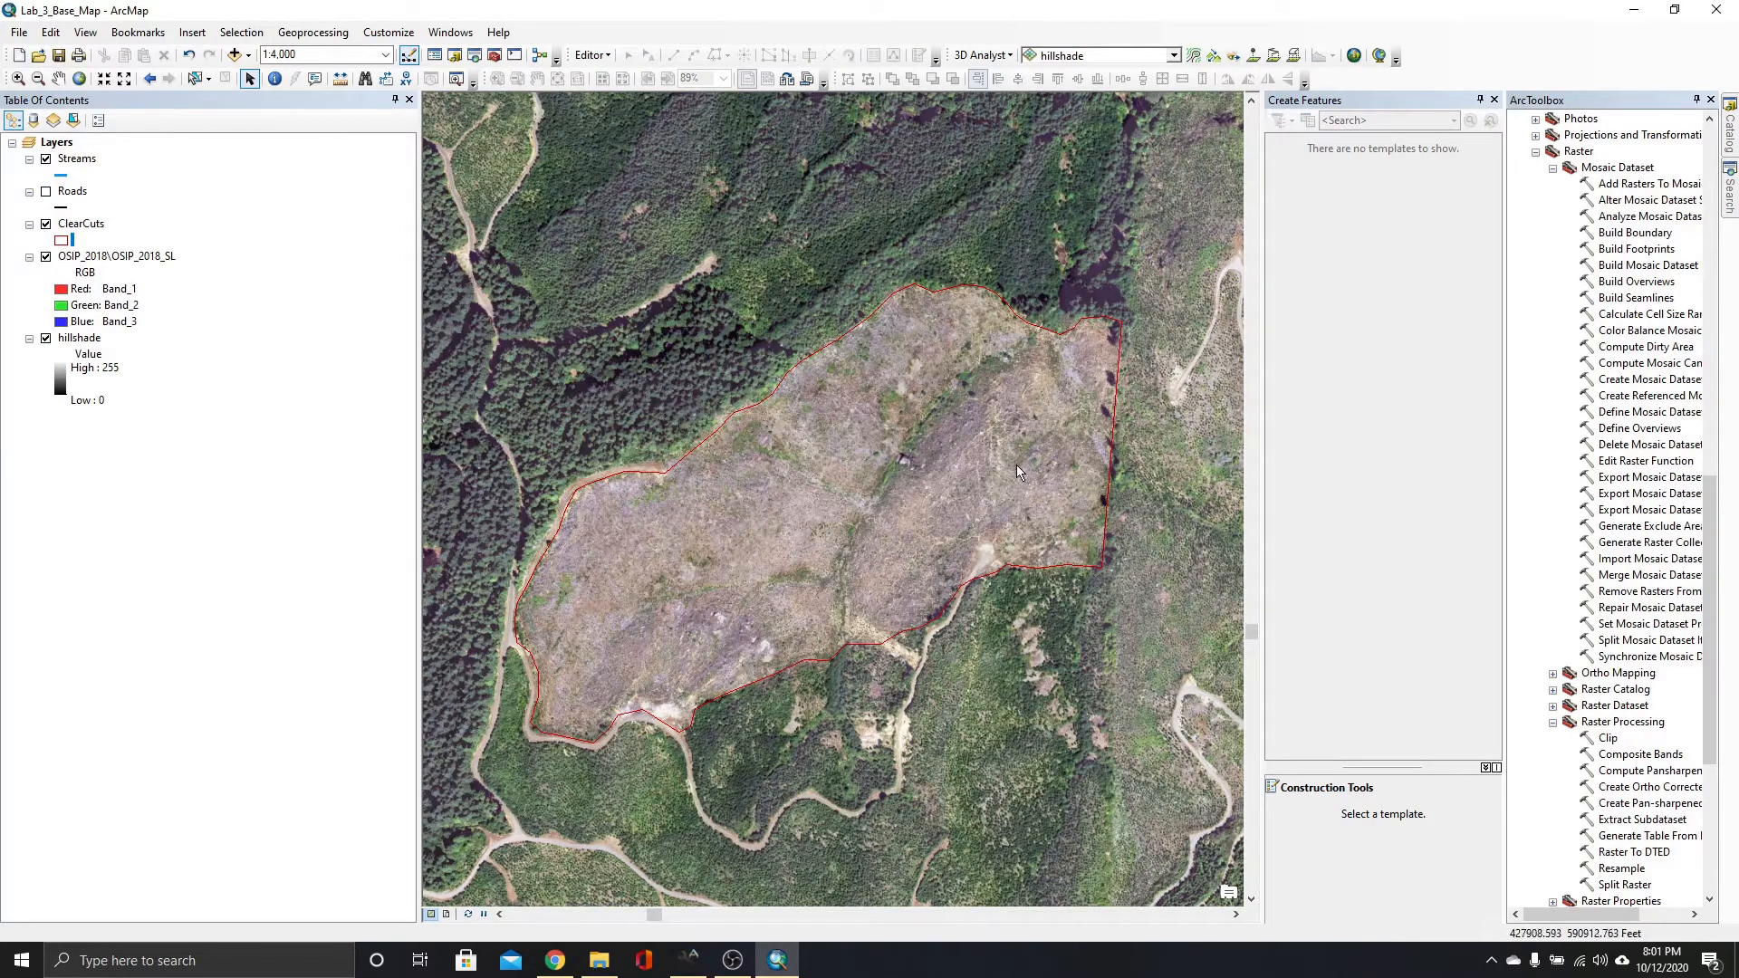
Compare the imagery with and without the ClearCuts layer, and locate the reddish clearcut west of the digitized one.
click(46, 224)
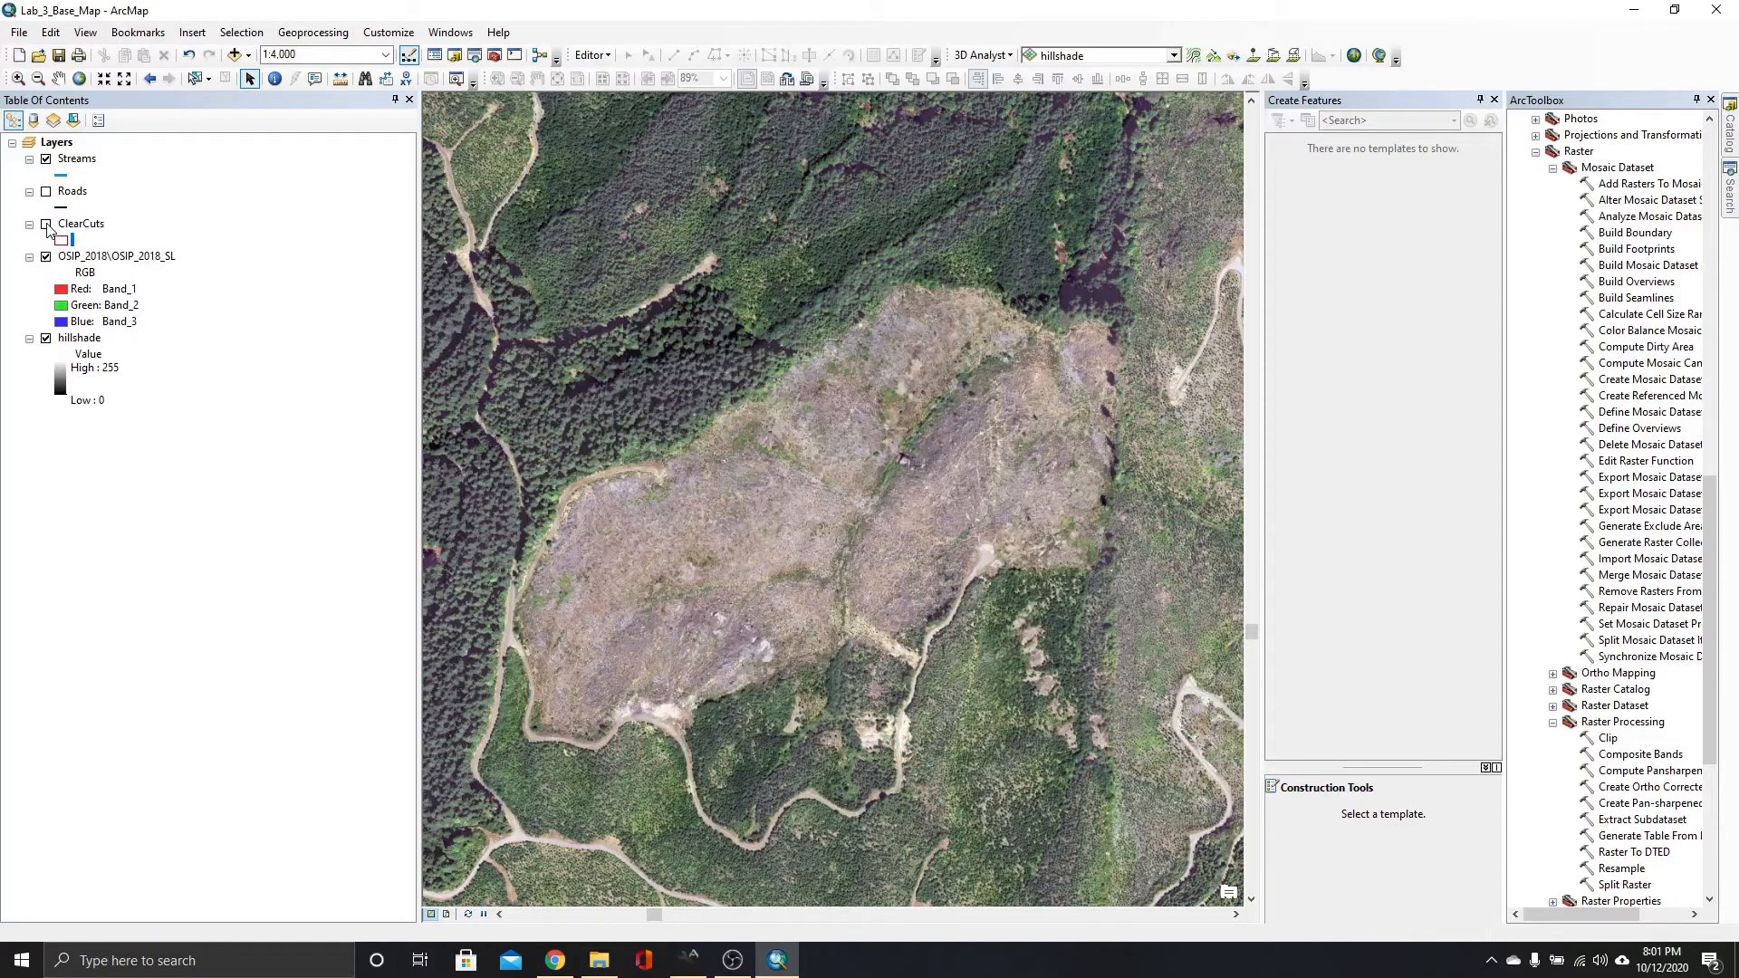
click(47, 225)
scroll(633, 389, down, 2)
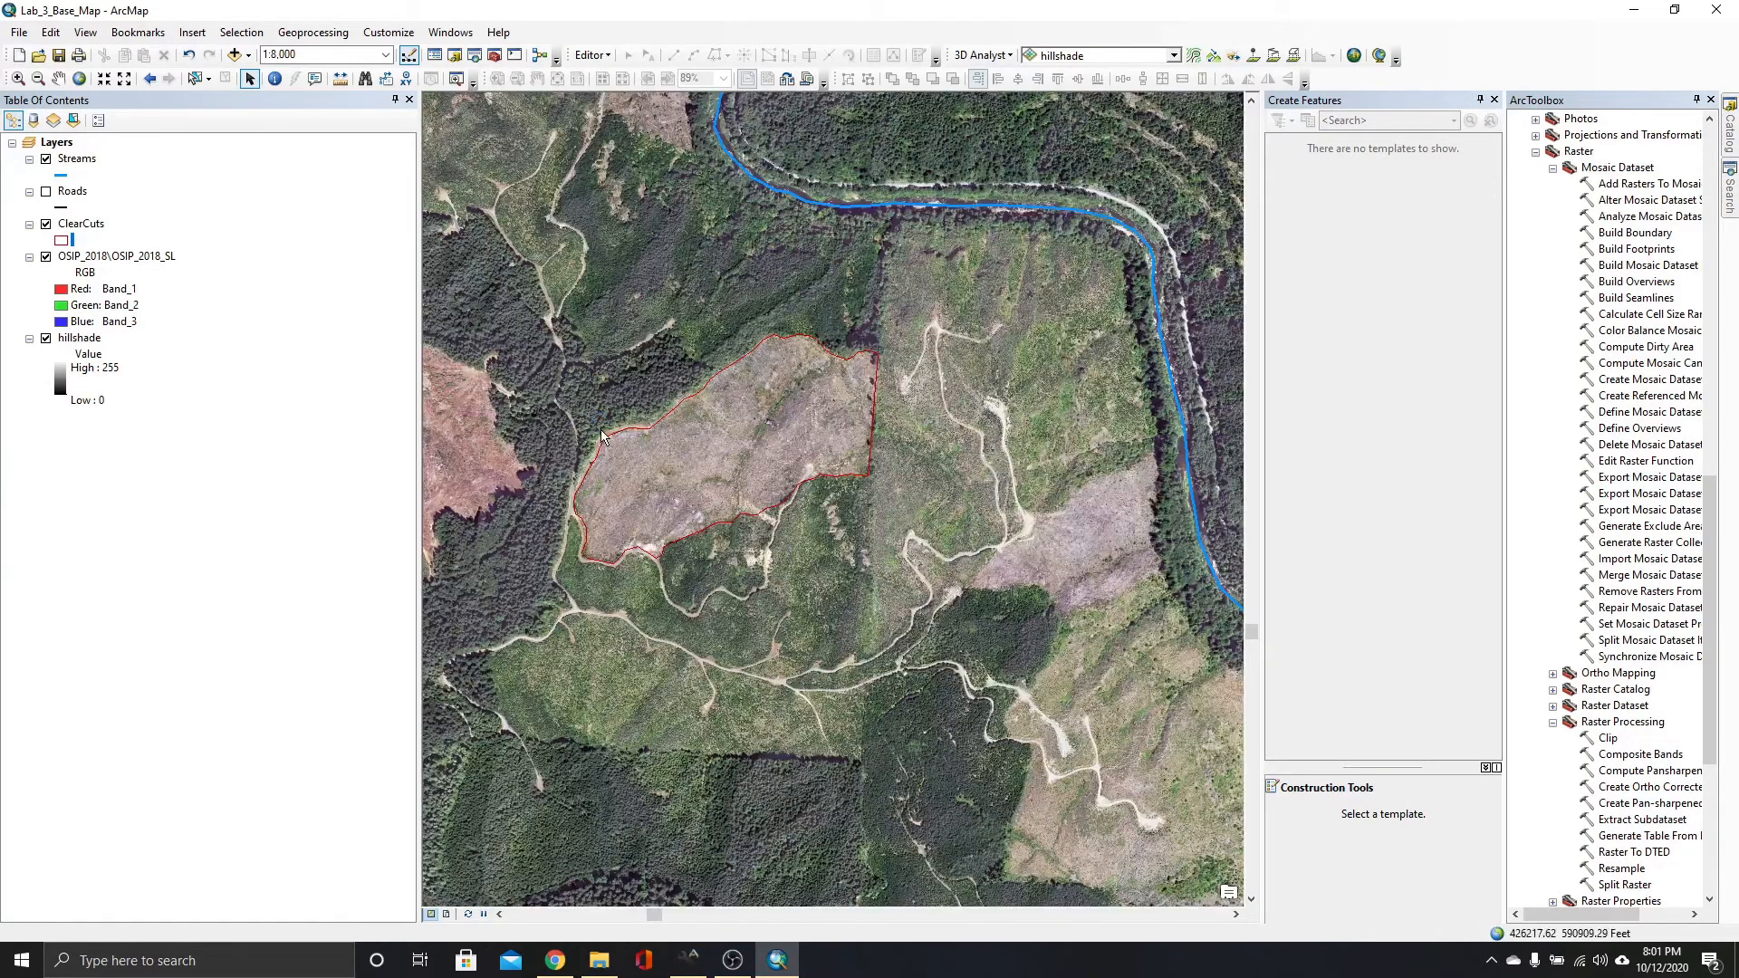
scroll(606, 443, down, 1)
scroll(606, 443, down, 1)
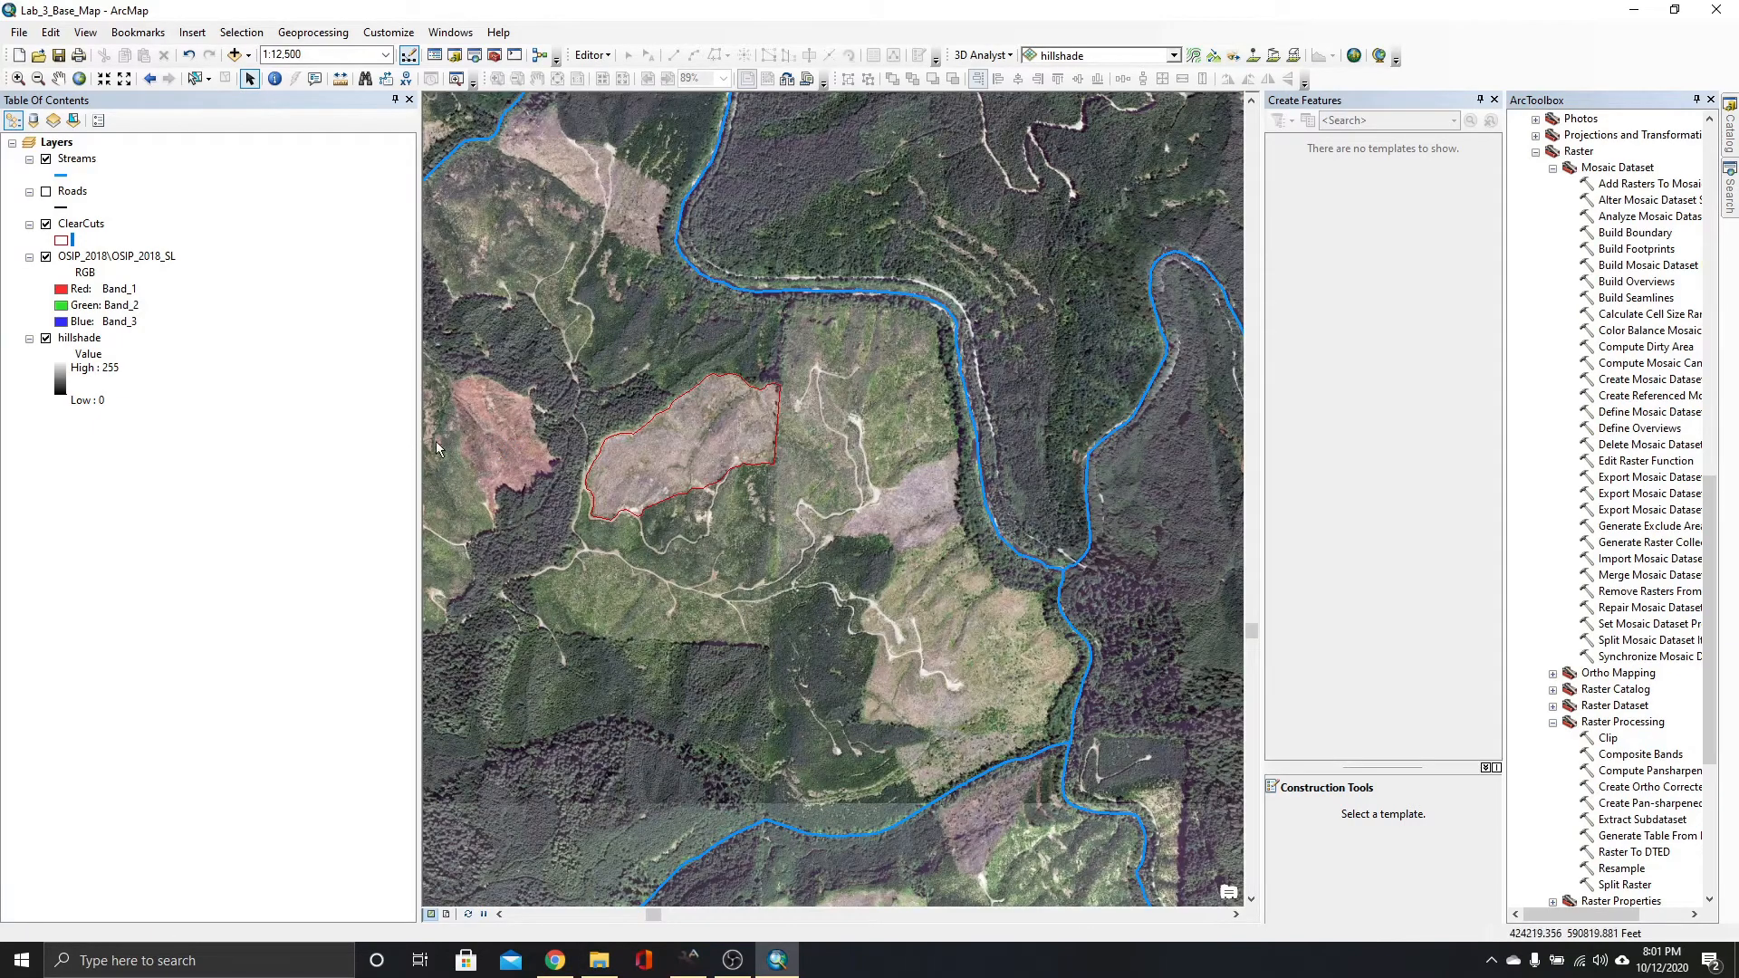
scroll(458, 444, up, 1)
scroll(467, 437, up, 2)
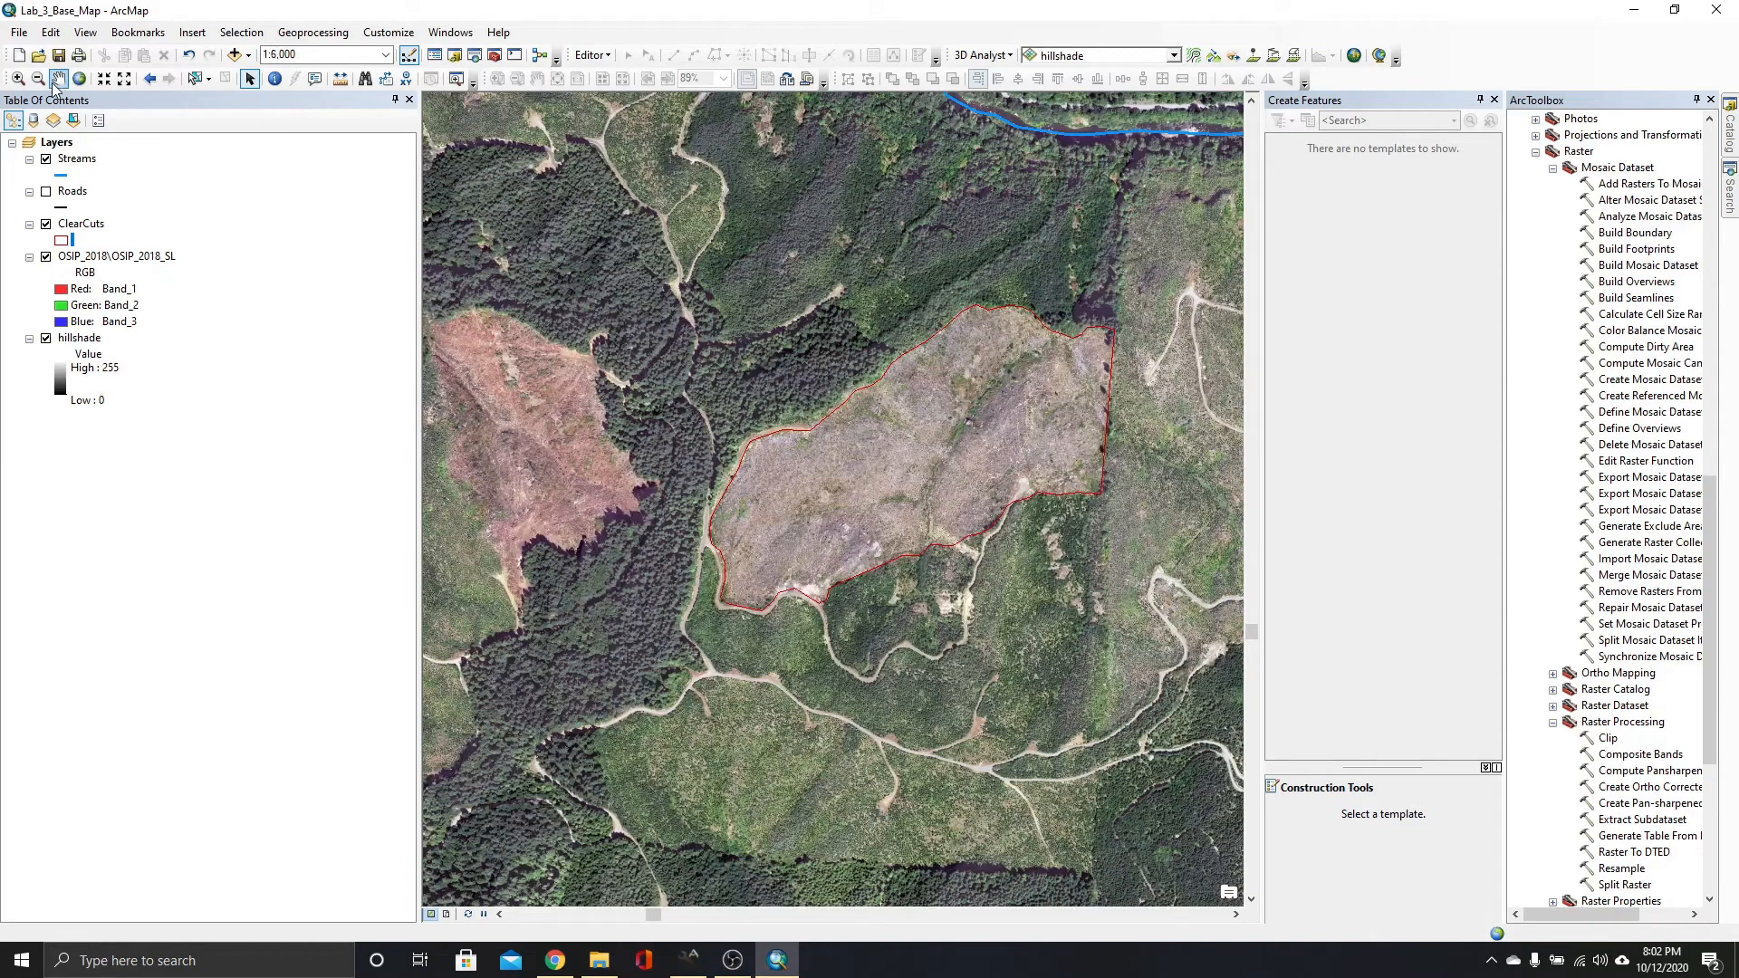
click(58, 78)
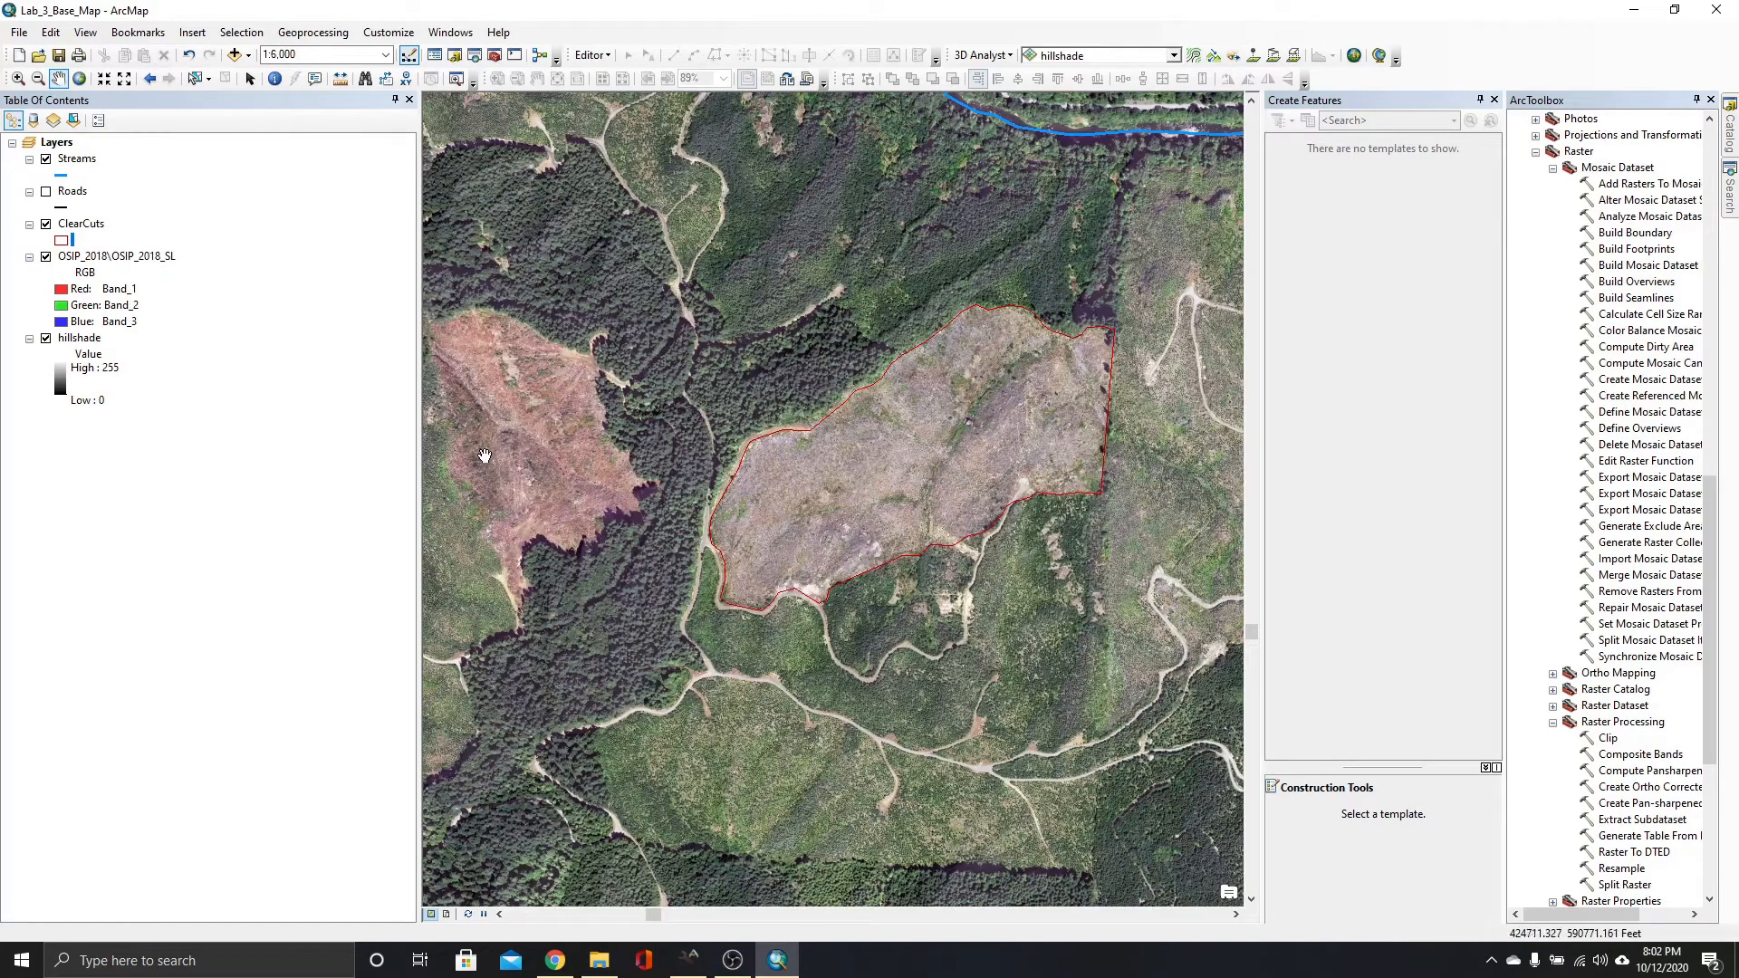
drag(484, 456, 853, 497)
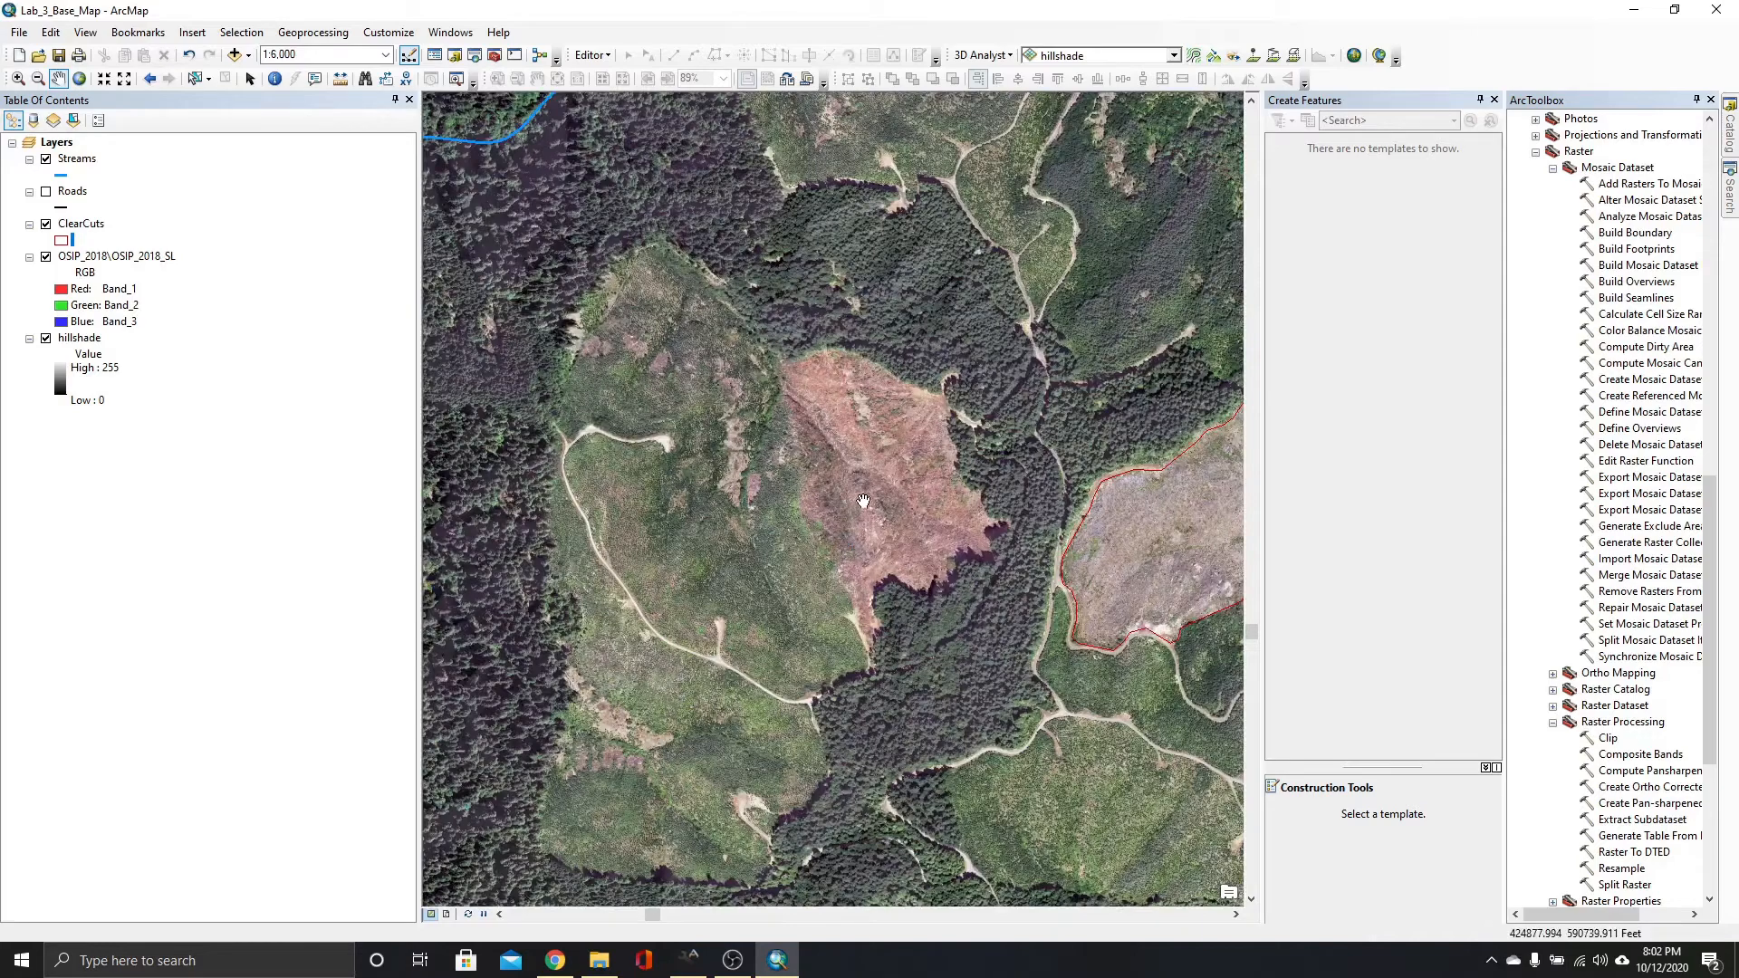
scroll(879, 501, up, 3)
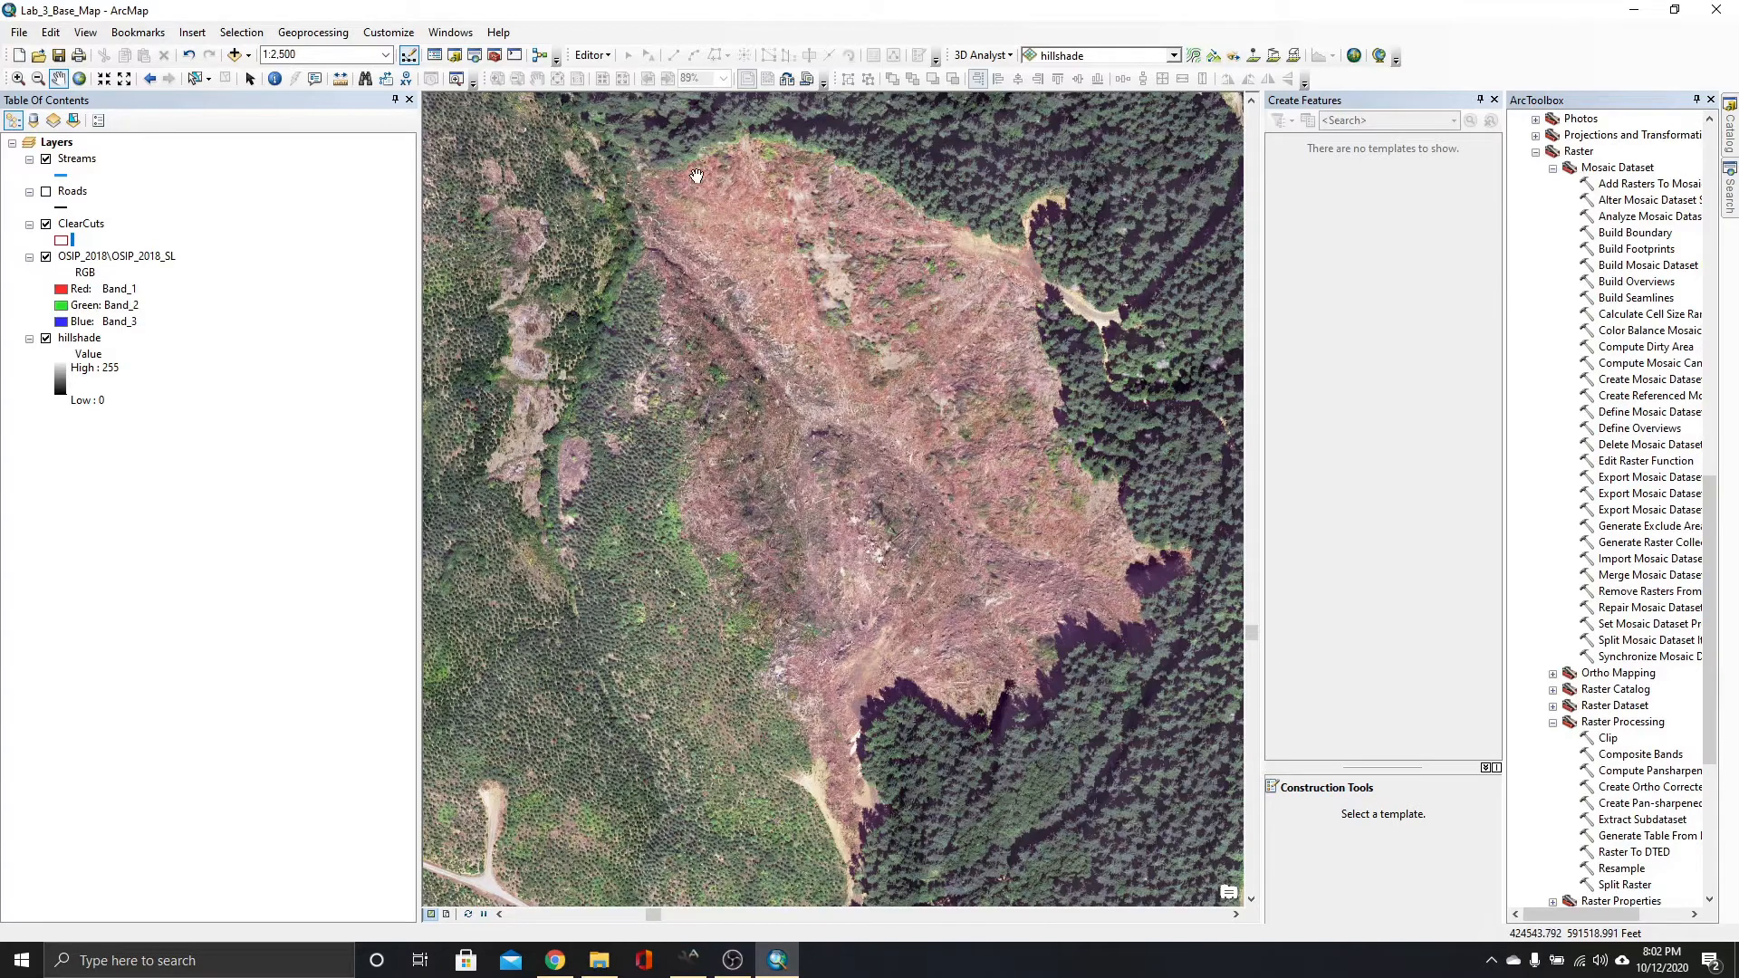
Start an edit session on the ClearCuts layer, continuing past the spatial reference warnings.
click(603, 60)
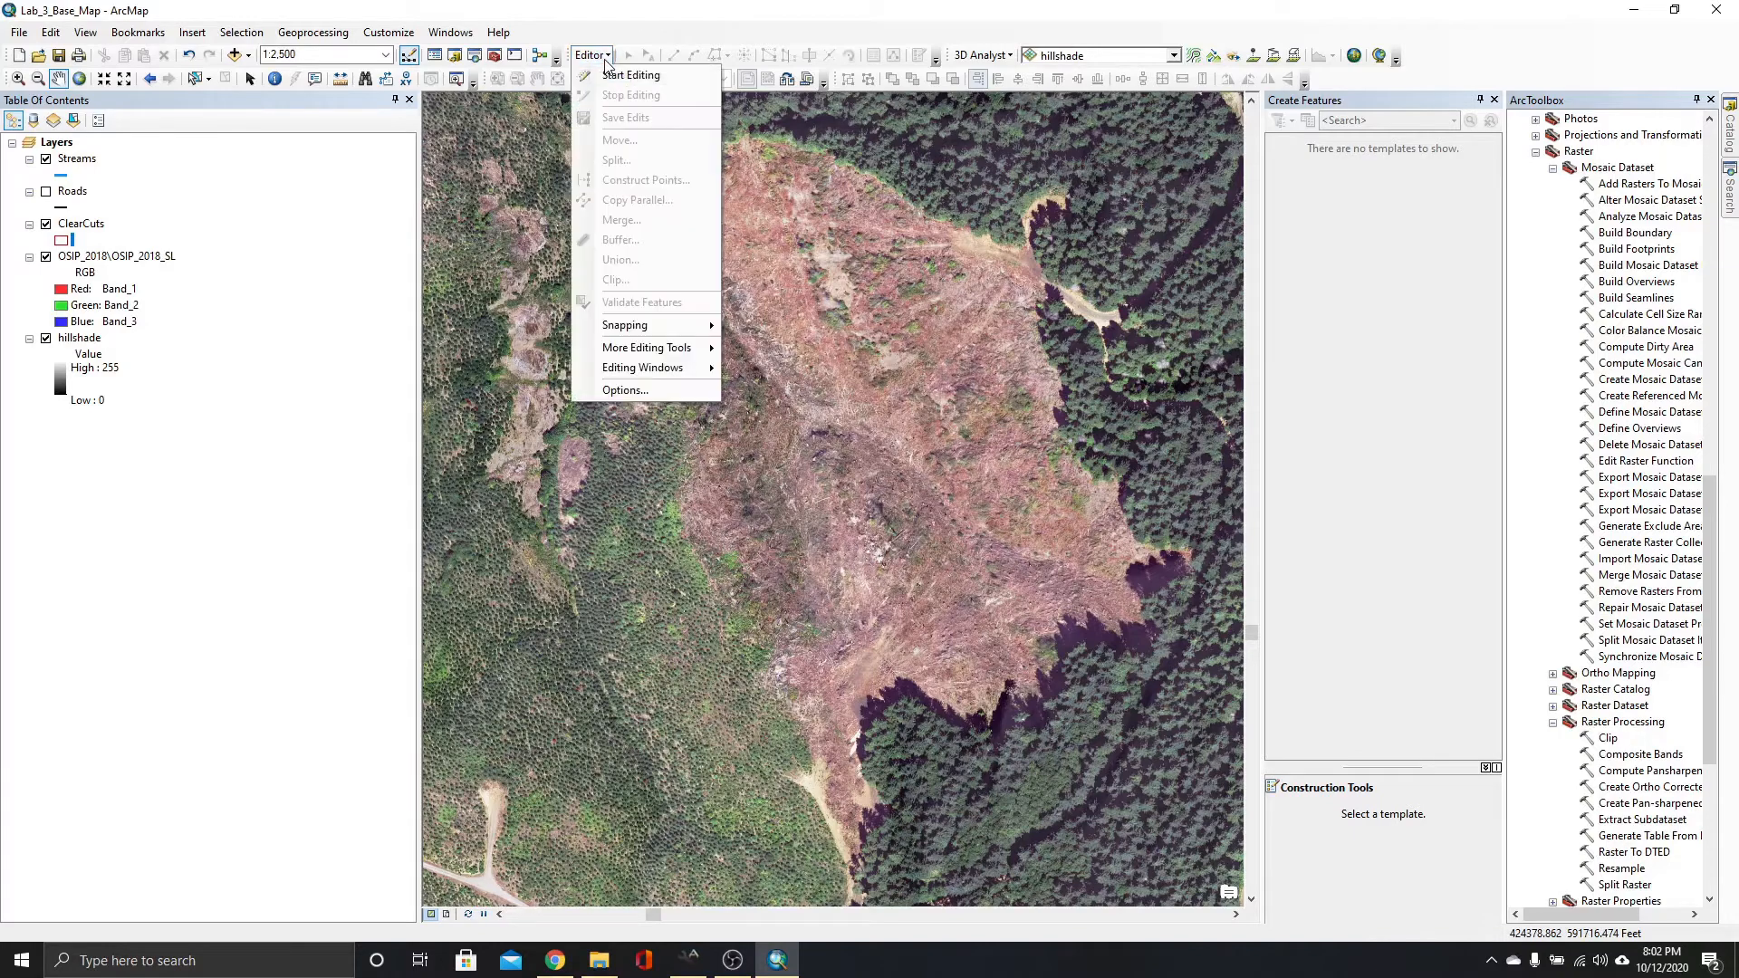
click(622, 73)
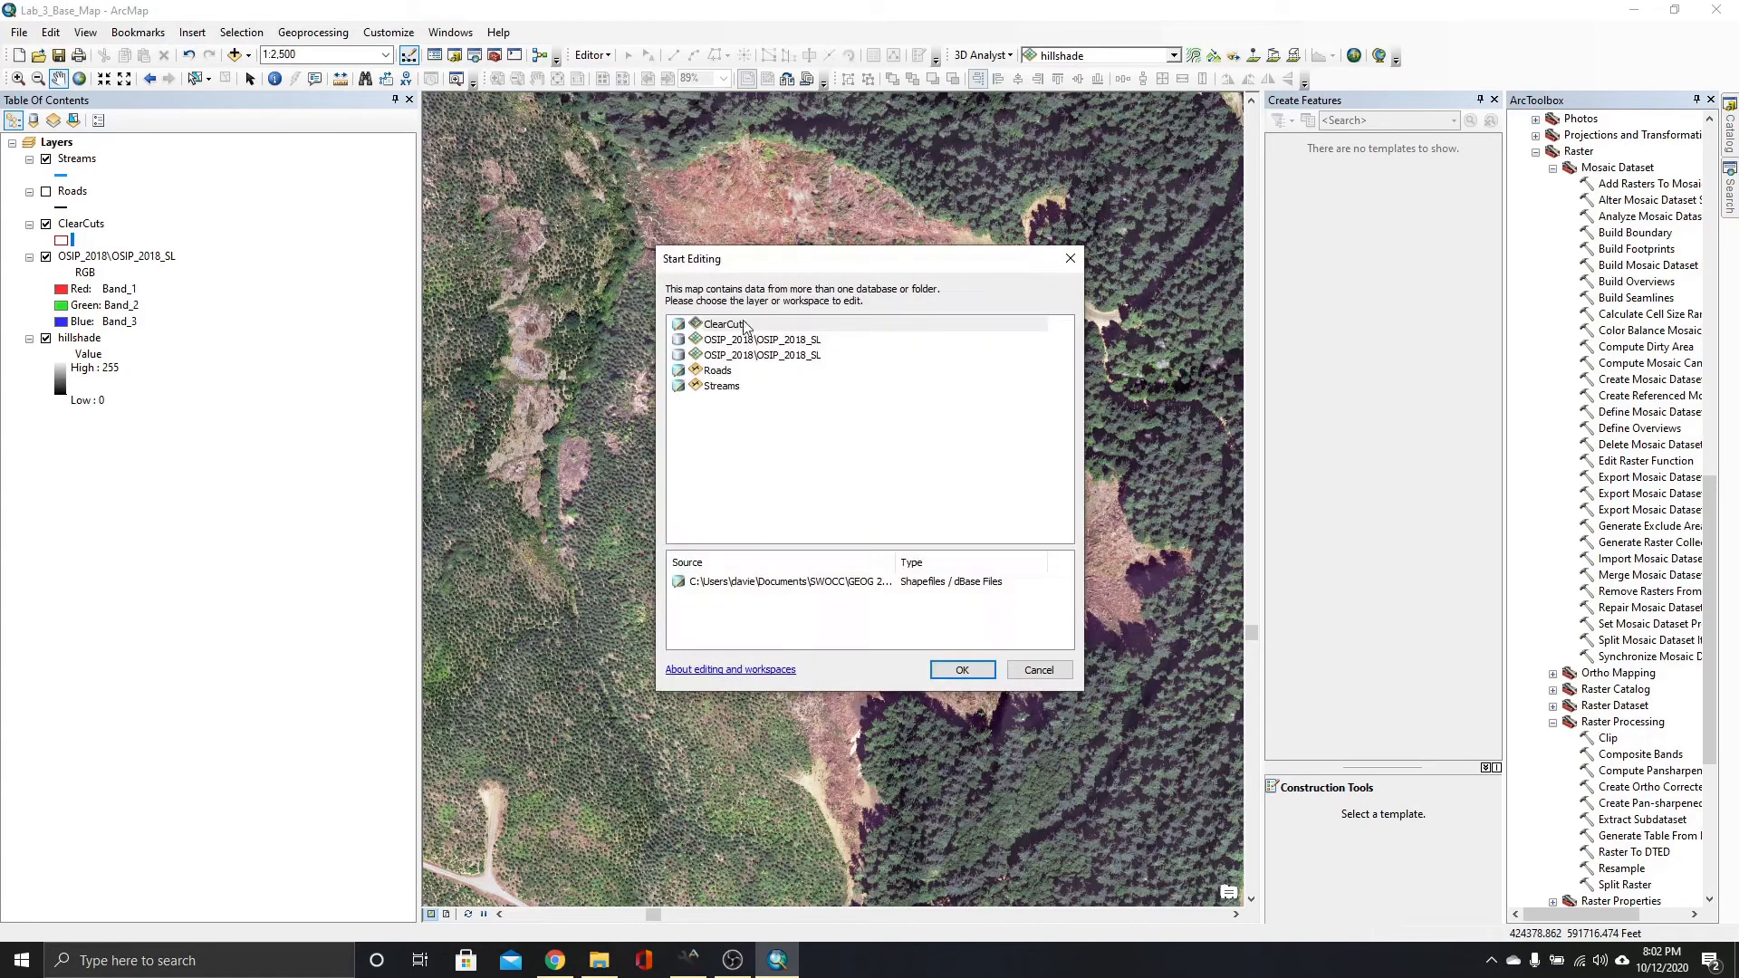
click(745, 325)
click(968, 671)
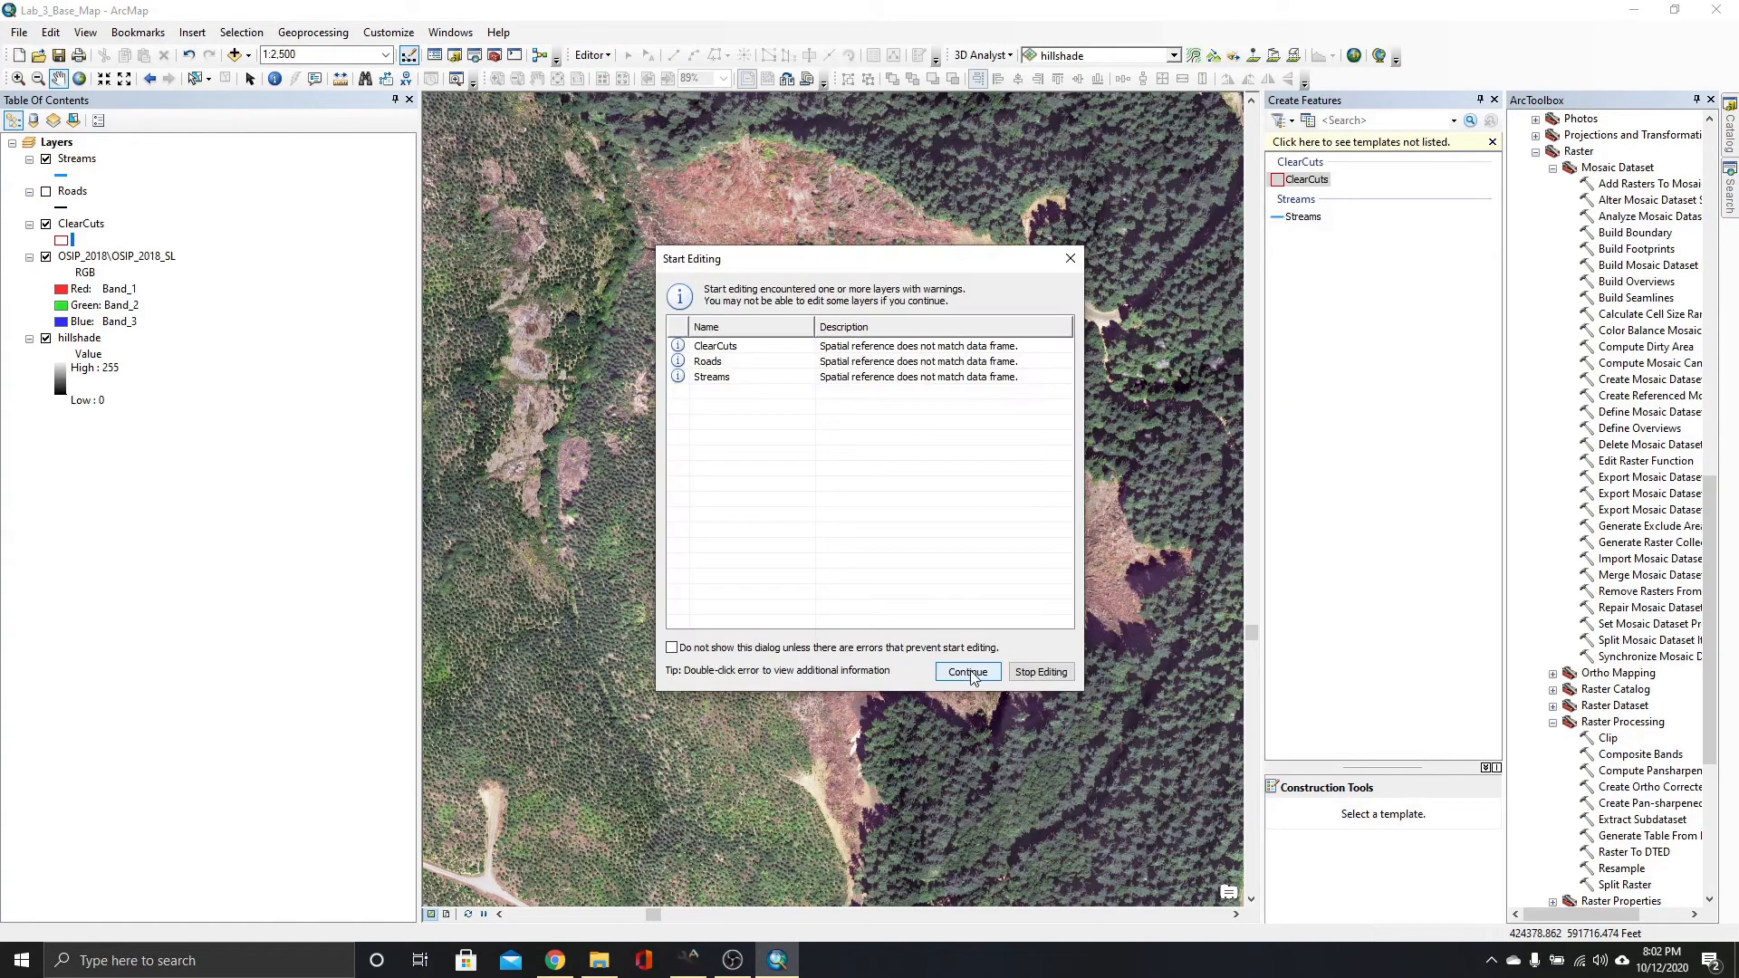
click(968, 673)
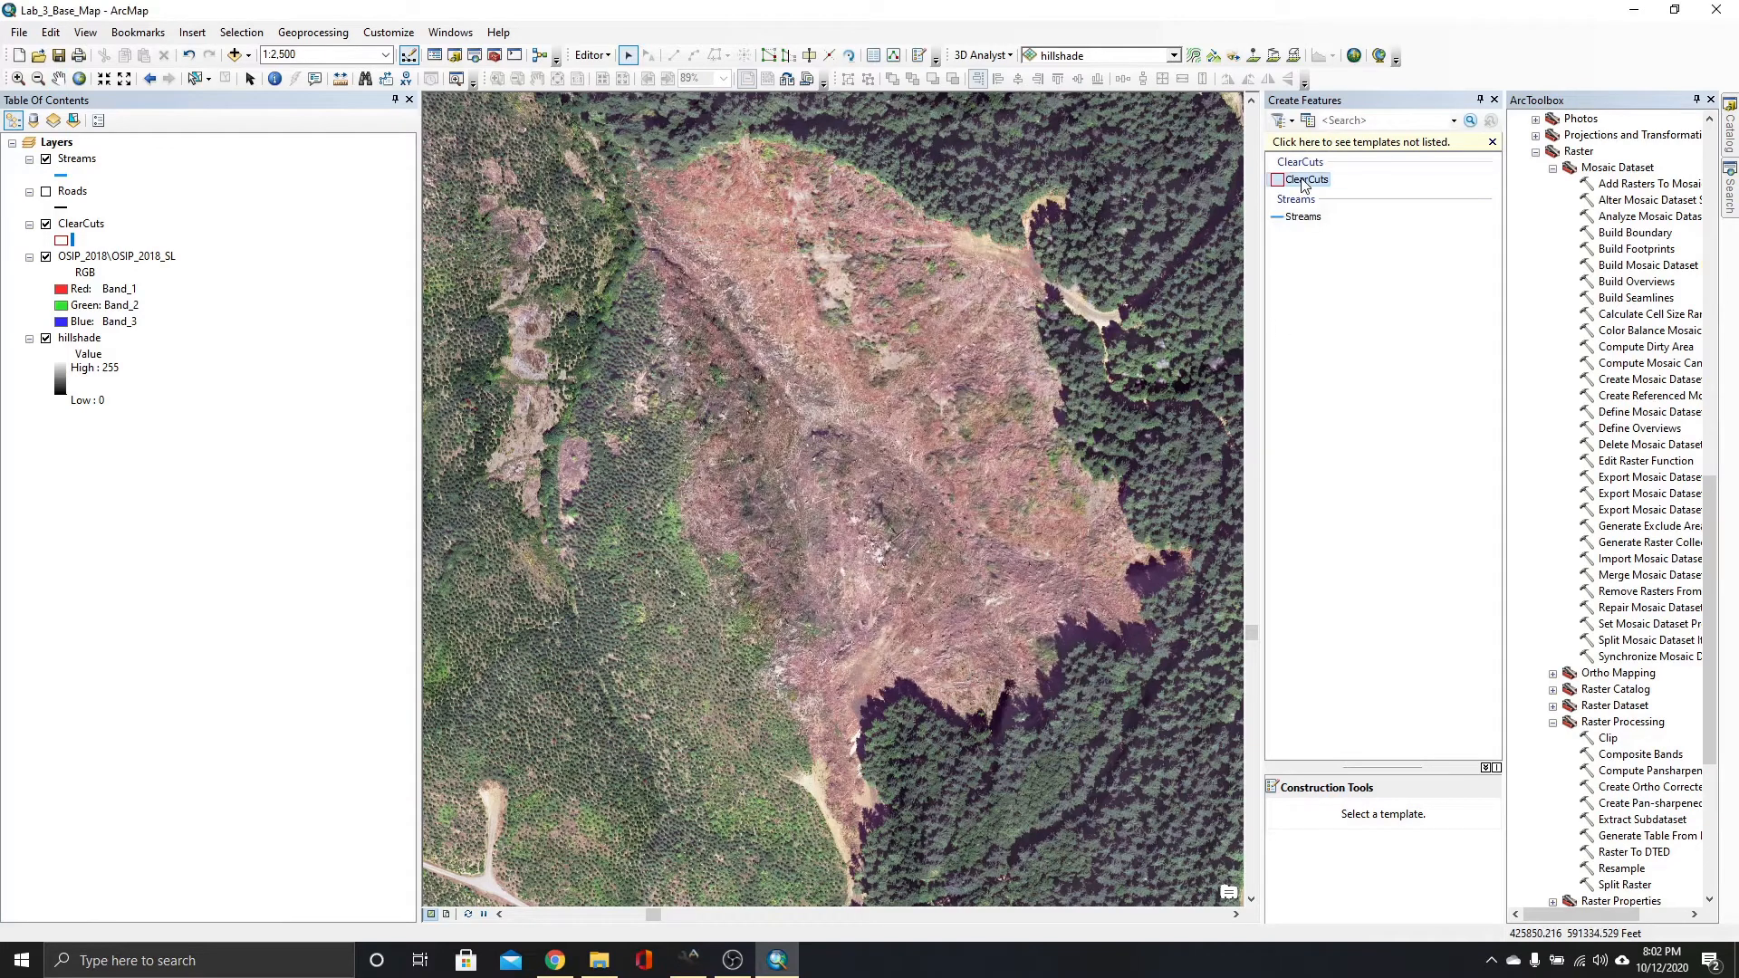
Start a new ClearCuts polygon at the reddish clearcut's northwest corner and trace its northern edge to the road at the northeast corner.
click(1304, 180)
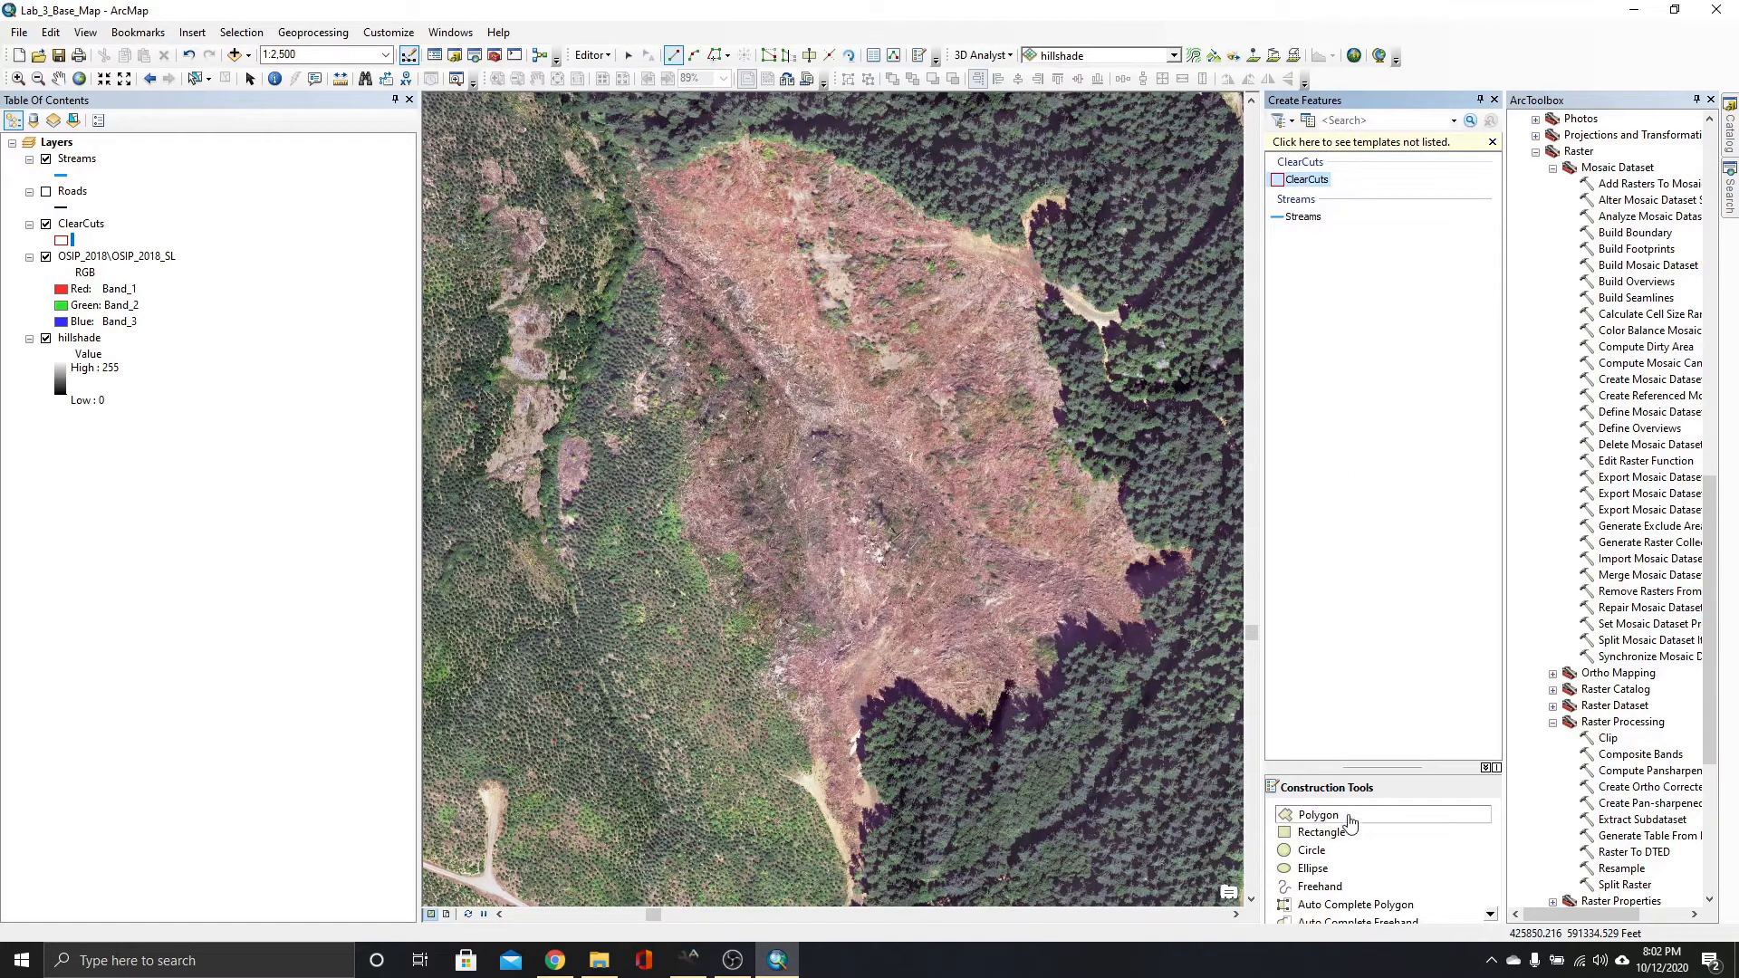
click(1316, 818)
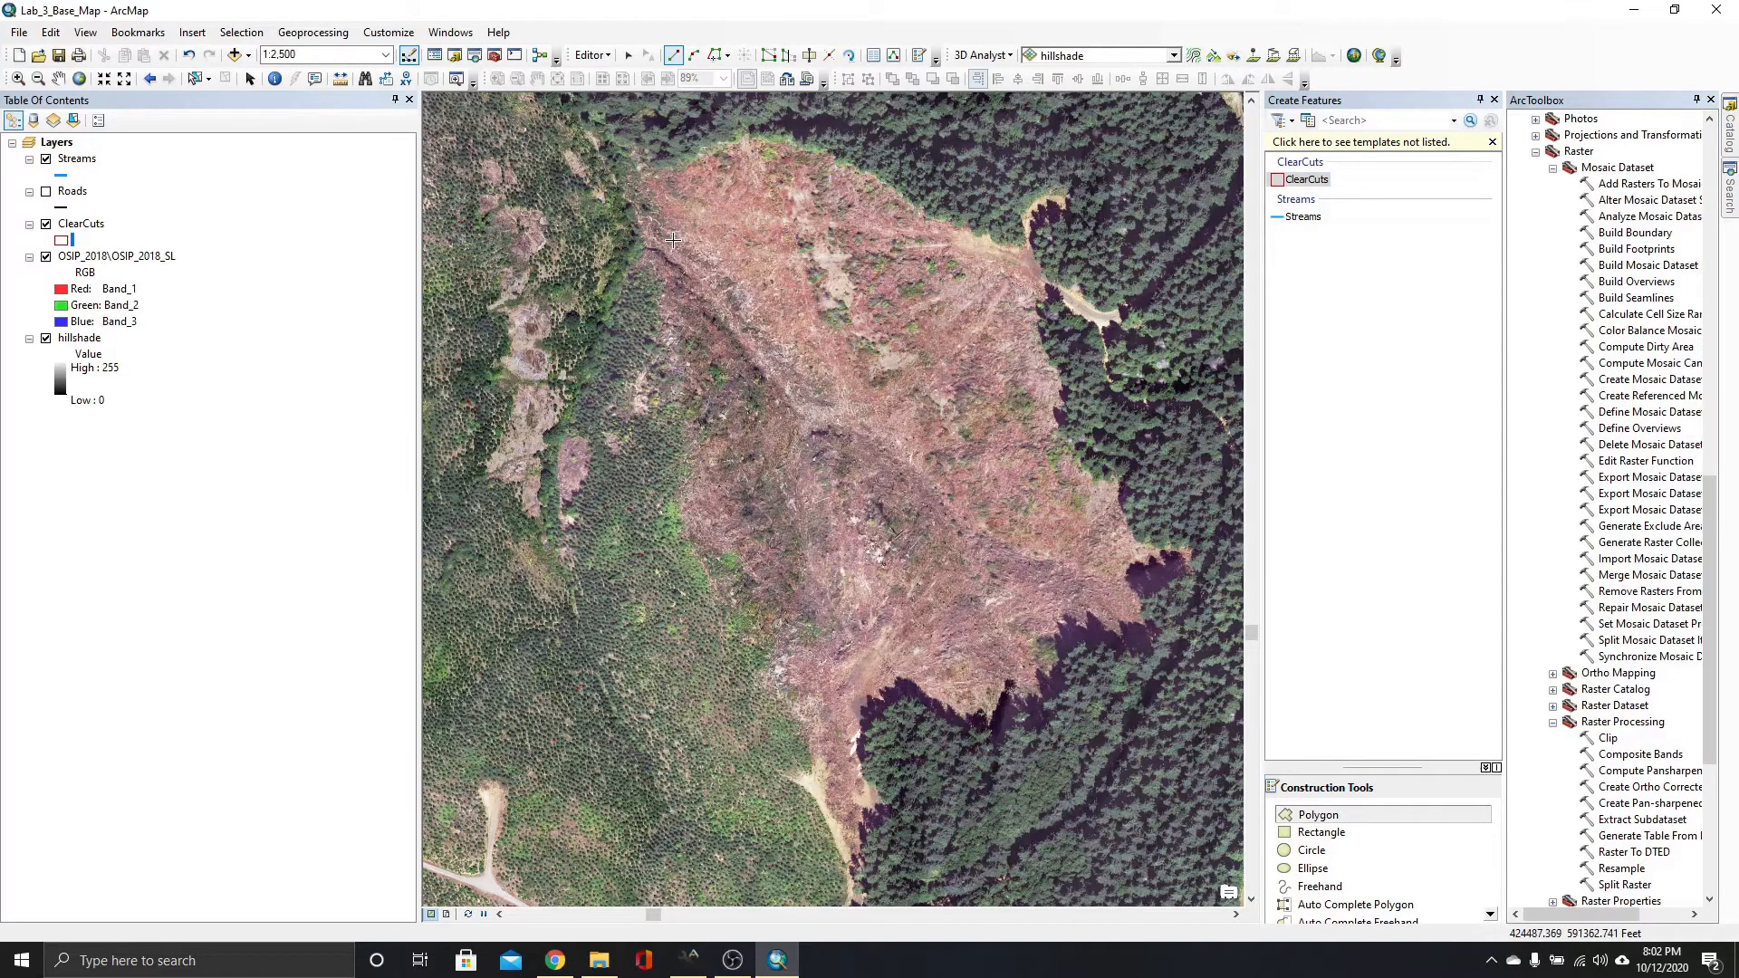
click(645, 180)
click(680, 169)
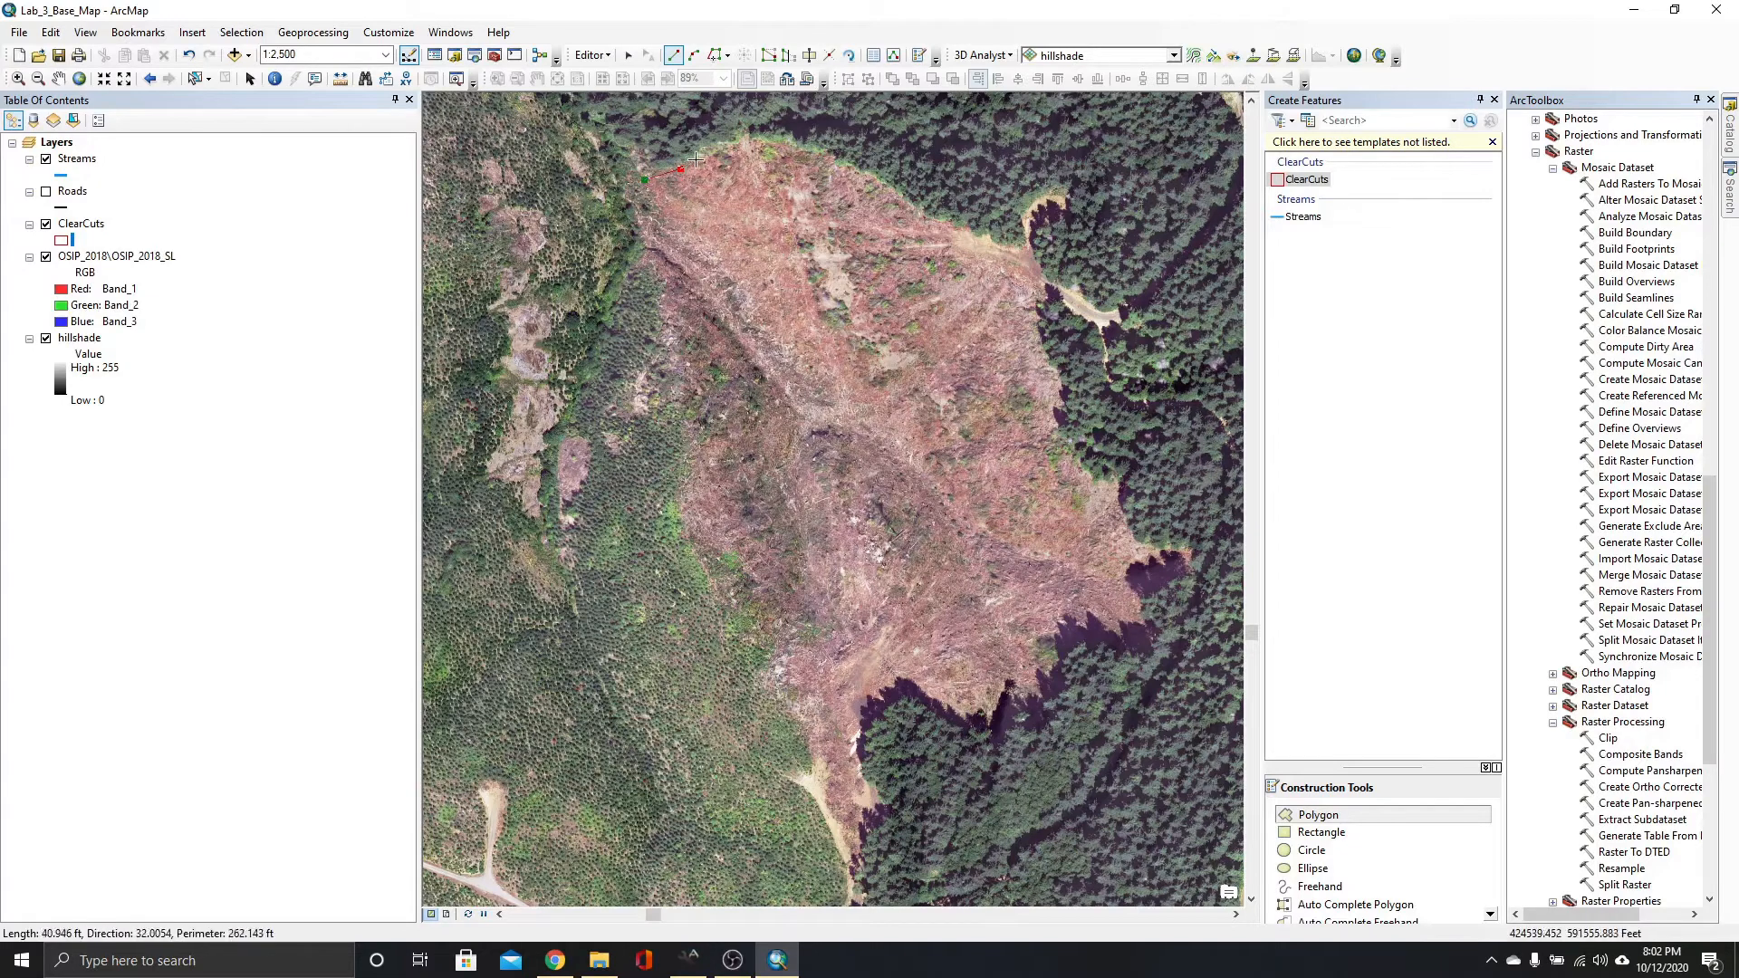
click(700, 156)
click(733, 141)
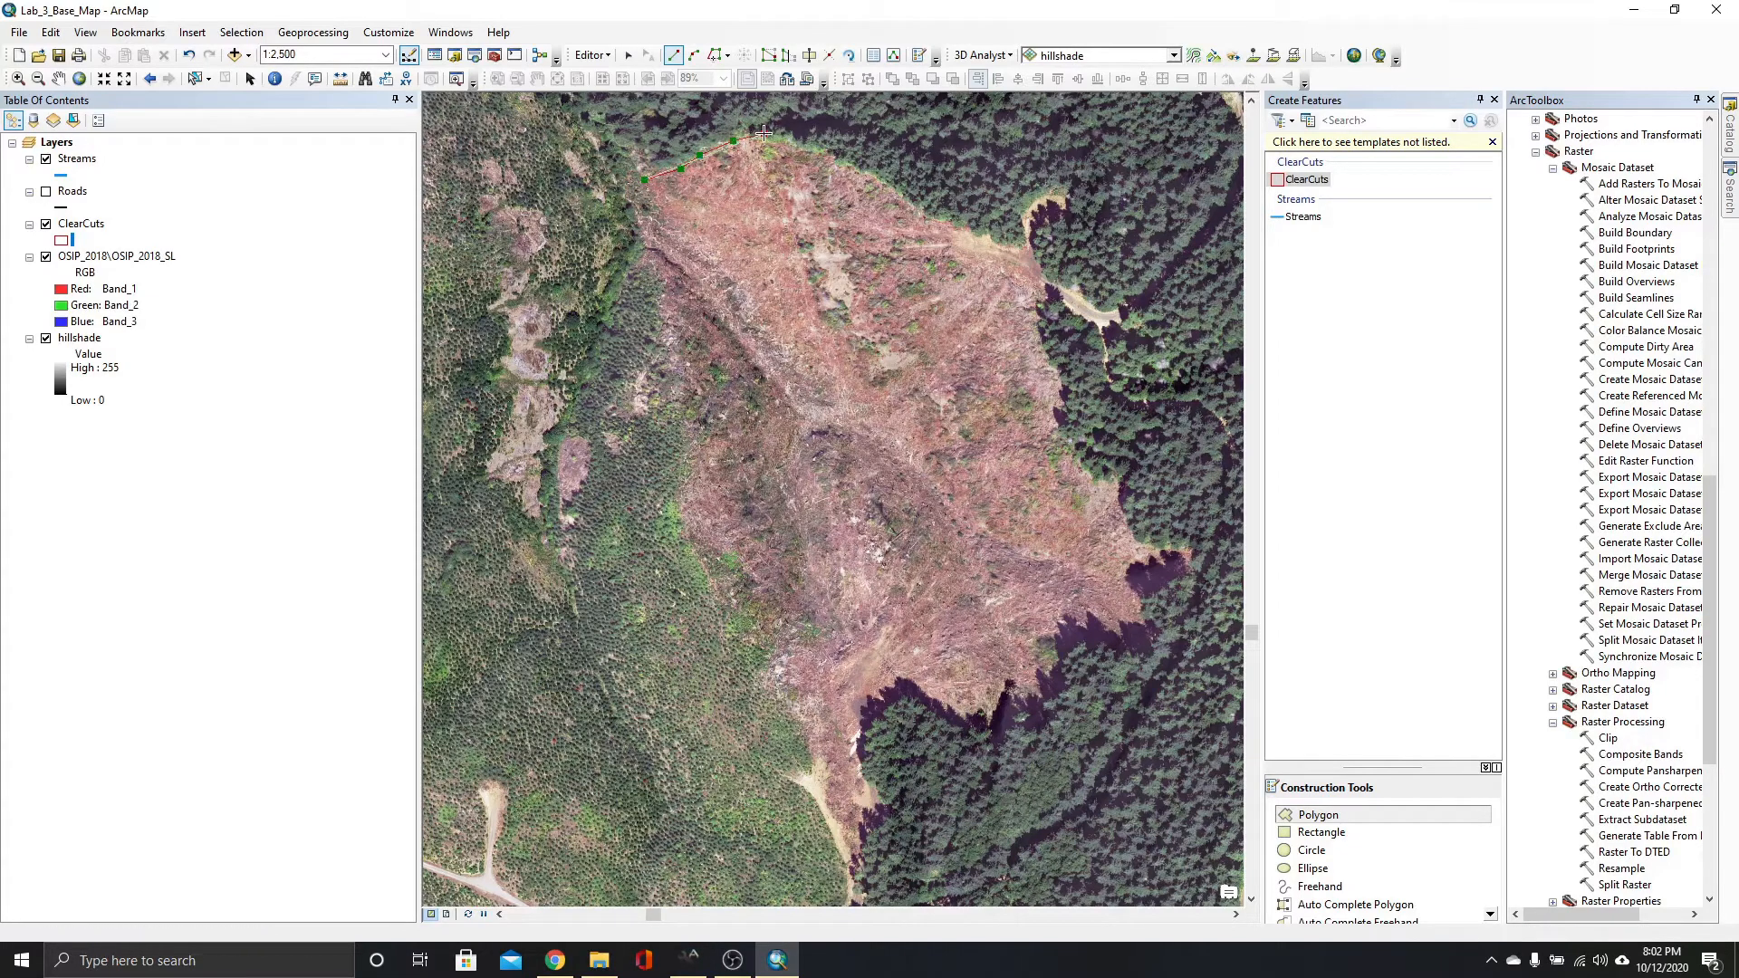
click(764, 134)
click(808, 147)
click(853, 166)
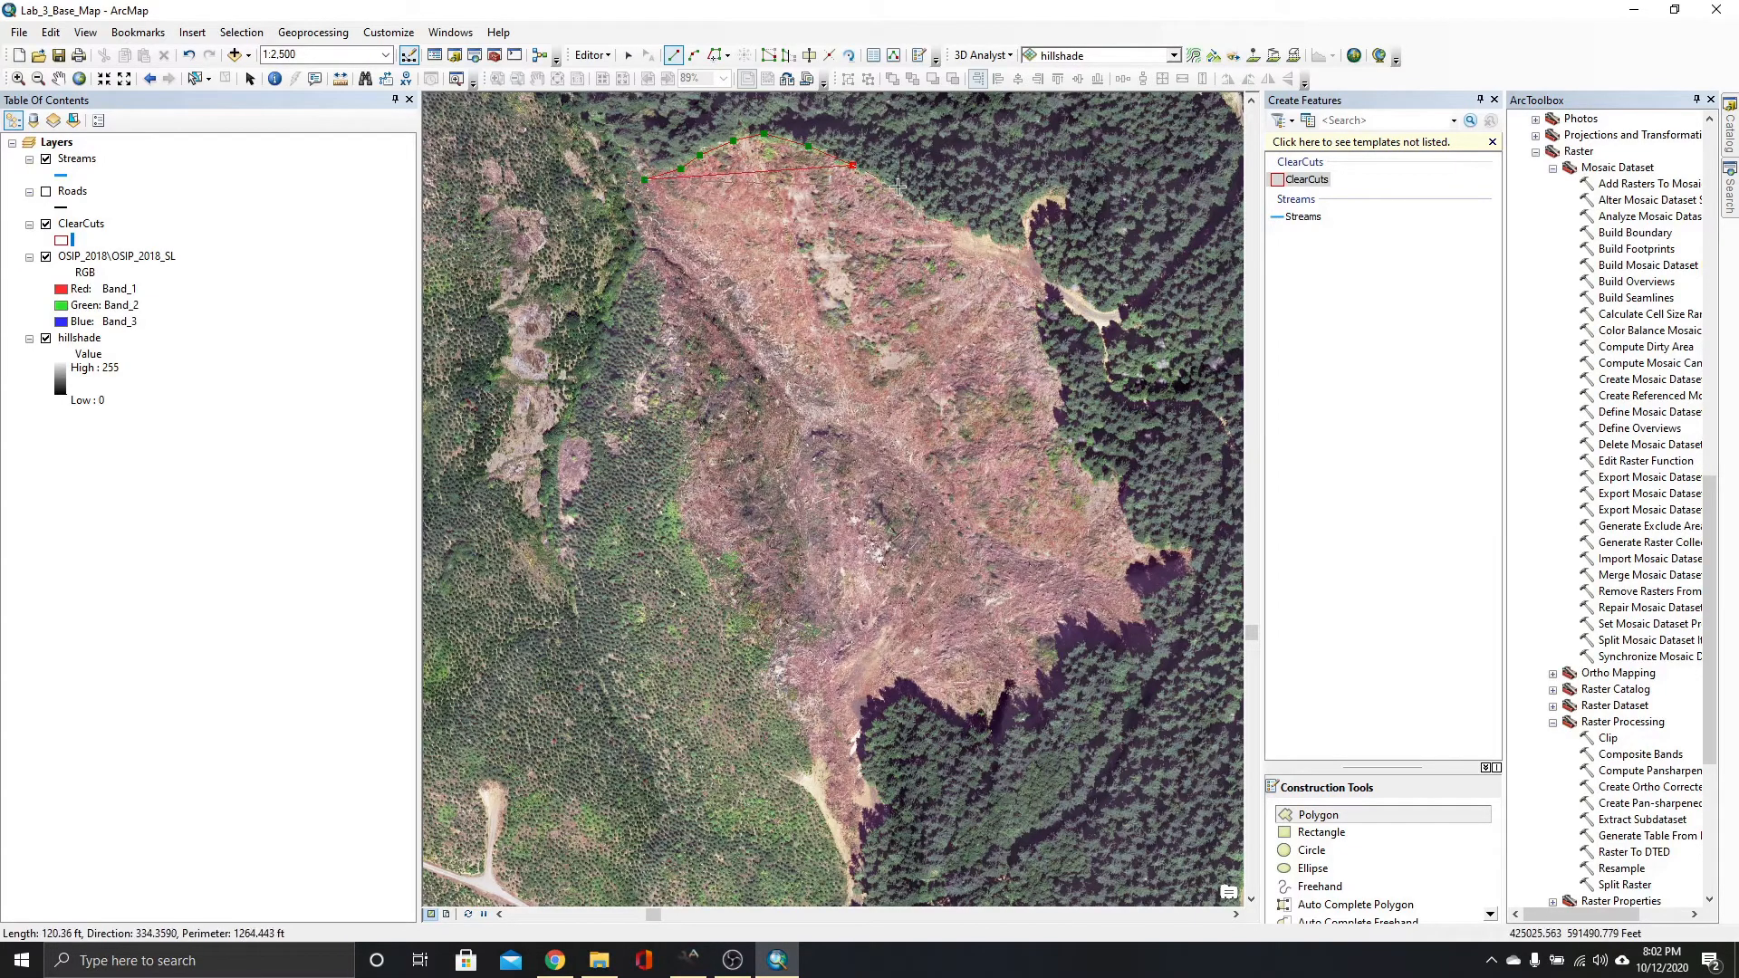
click(901, 192)
click(918, 214)
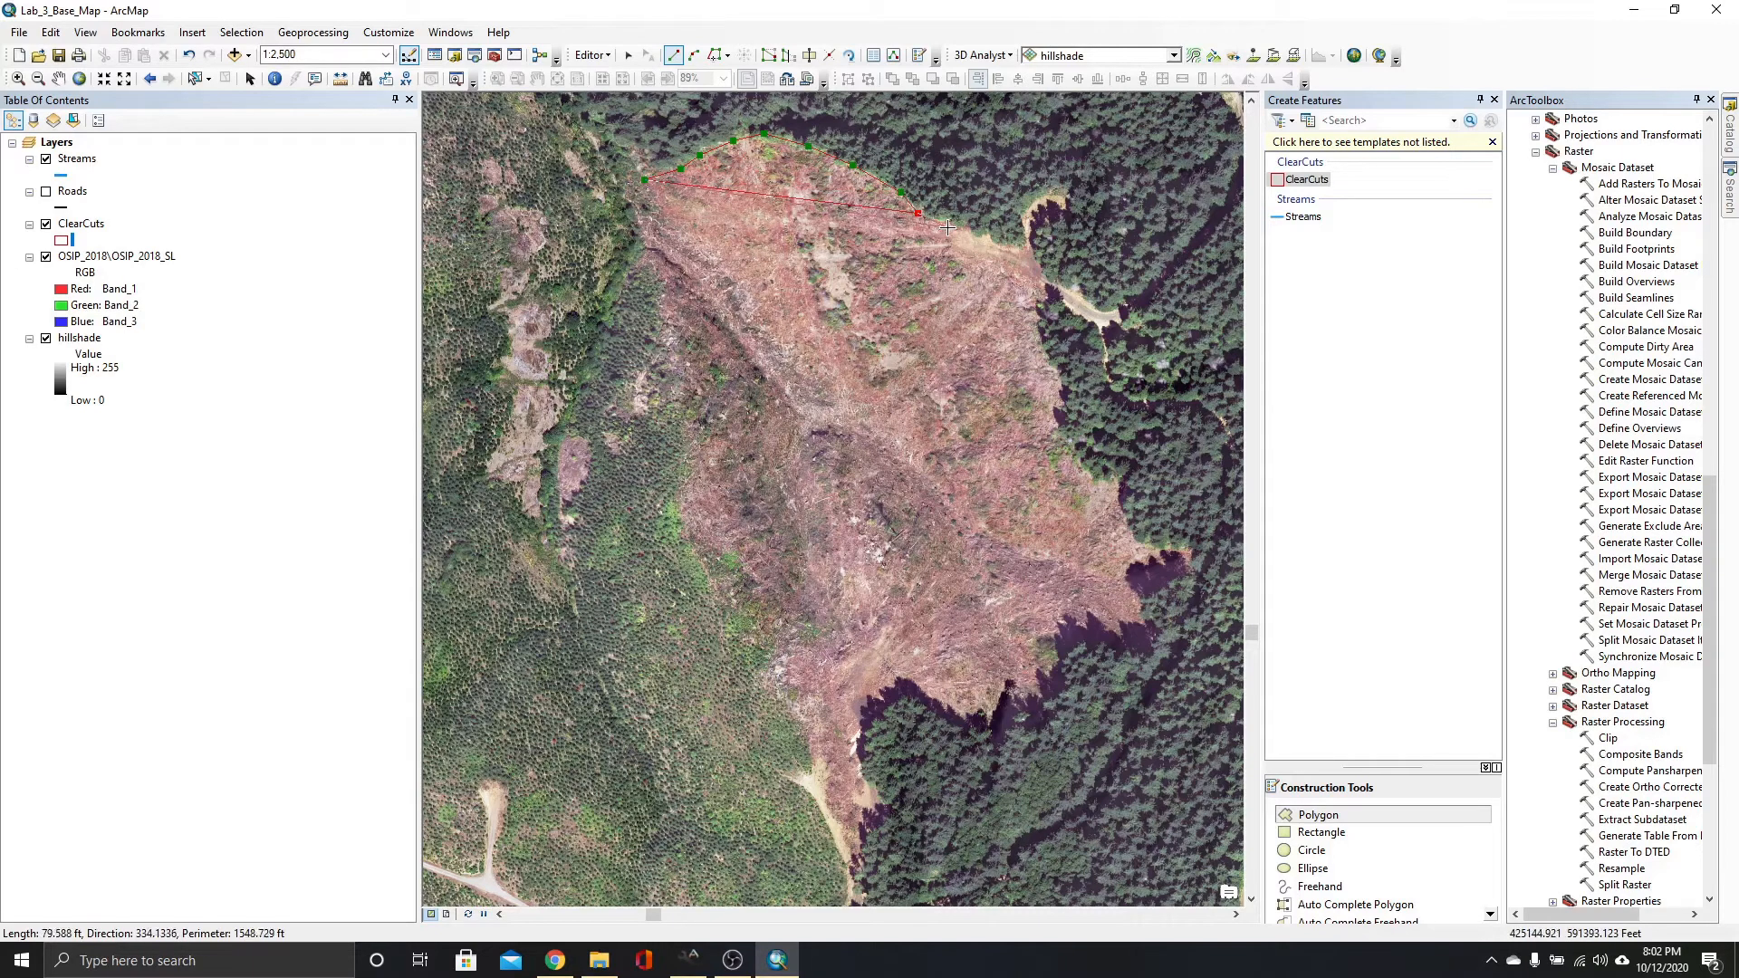
click(956, 222)
click(989, 239)
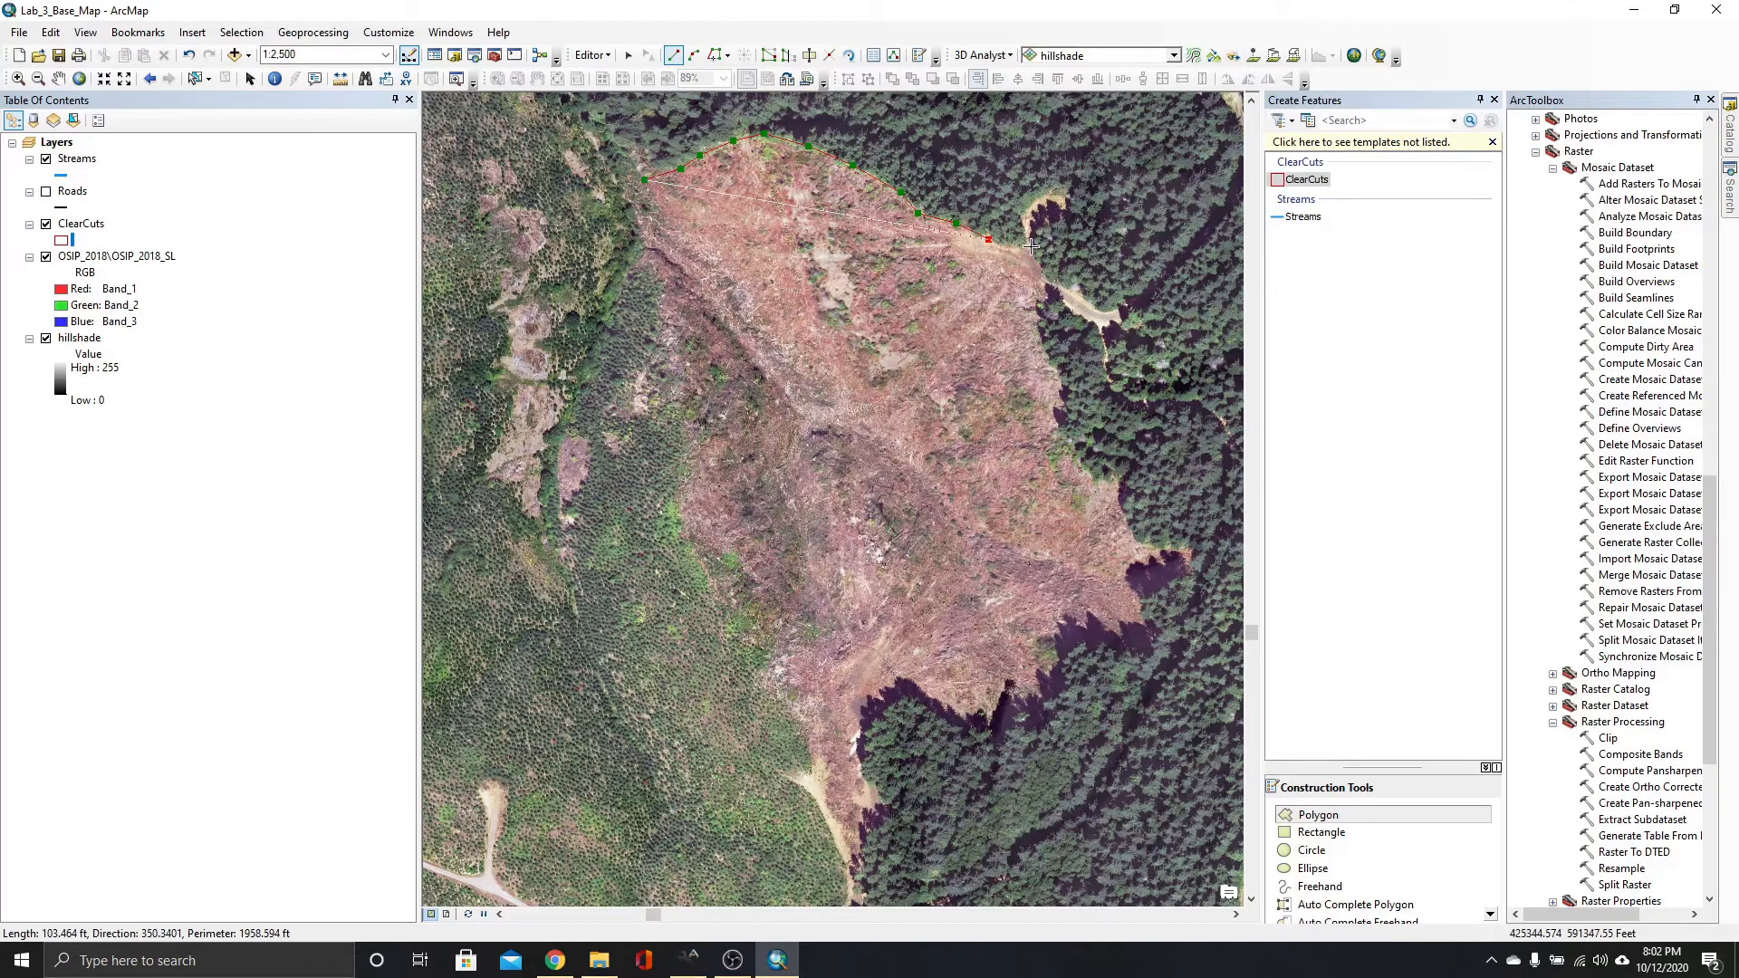
click(1032, 247)
Continue the polygon outline south along the clearcut's eastern treeline to its easternmost point.
click(1046, 270)
click(1047, 294)
click(1040, 322)
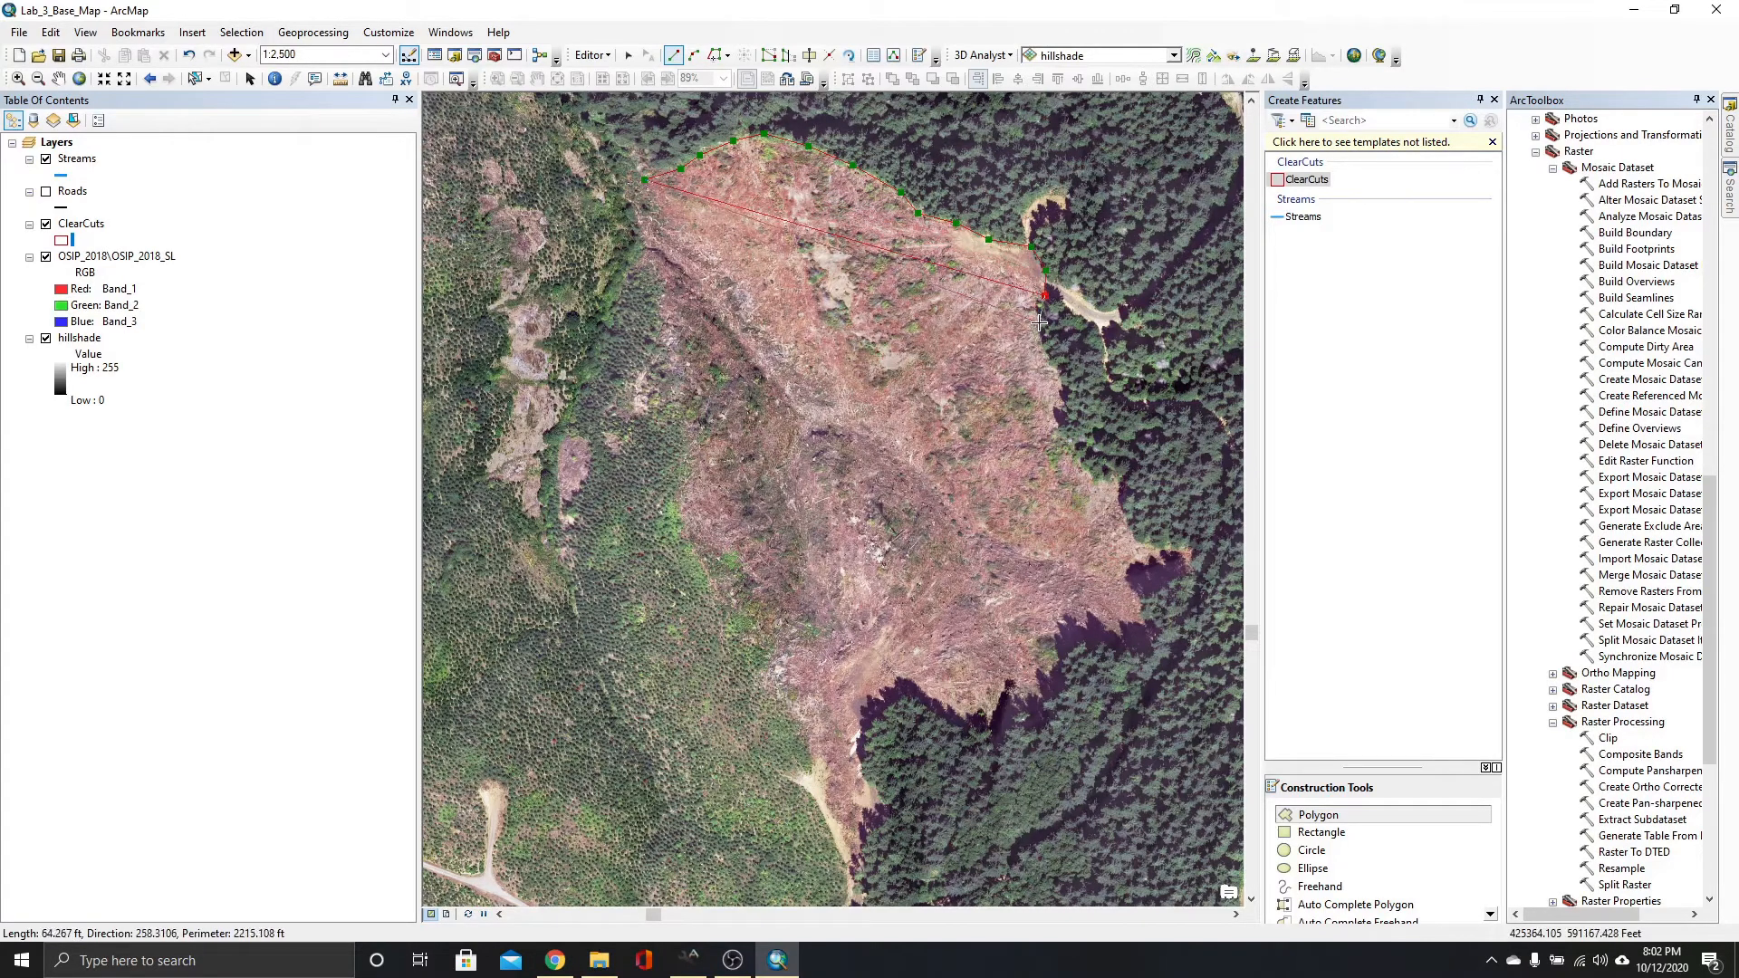
click(1048, 356)
click(1061, 383)
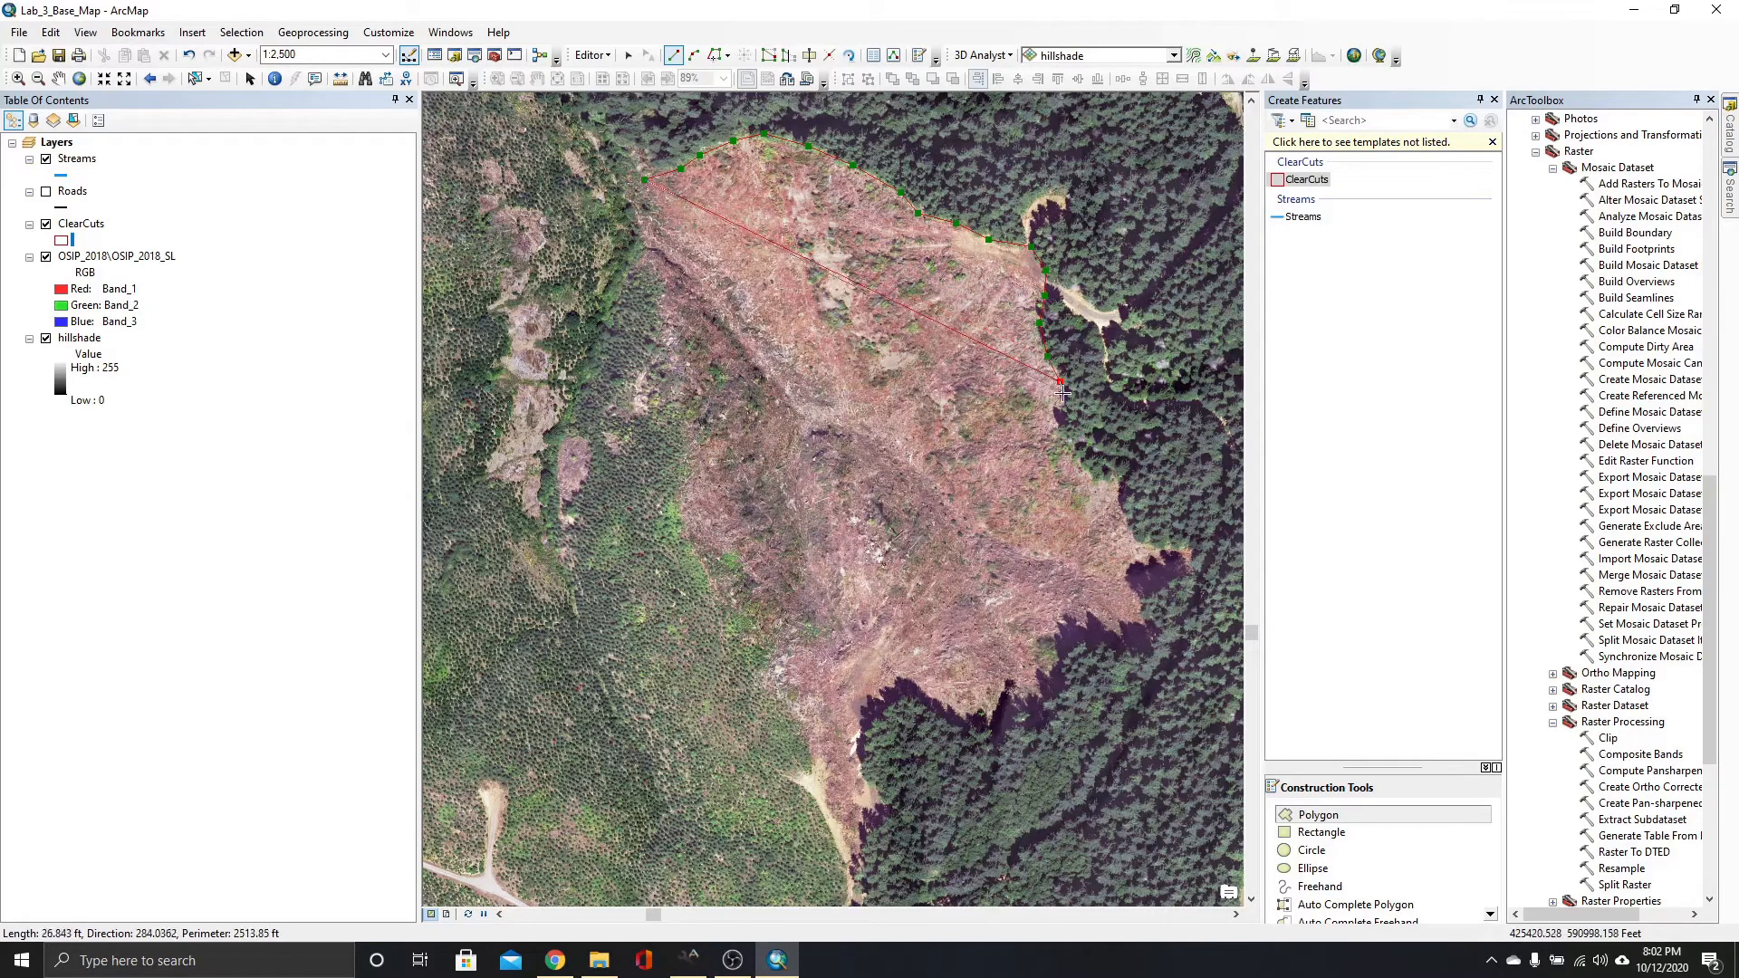
click(1066, 409)
click(1065, 436)
click(1084, 463)
click(1103, 480)
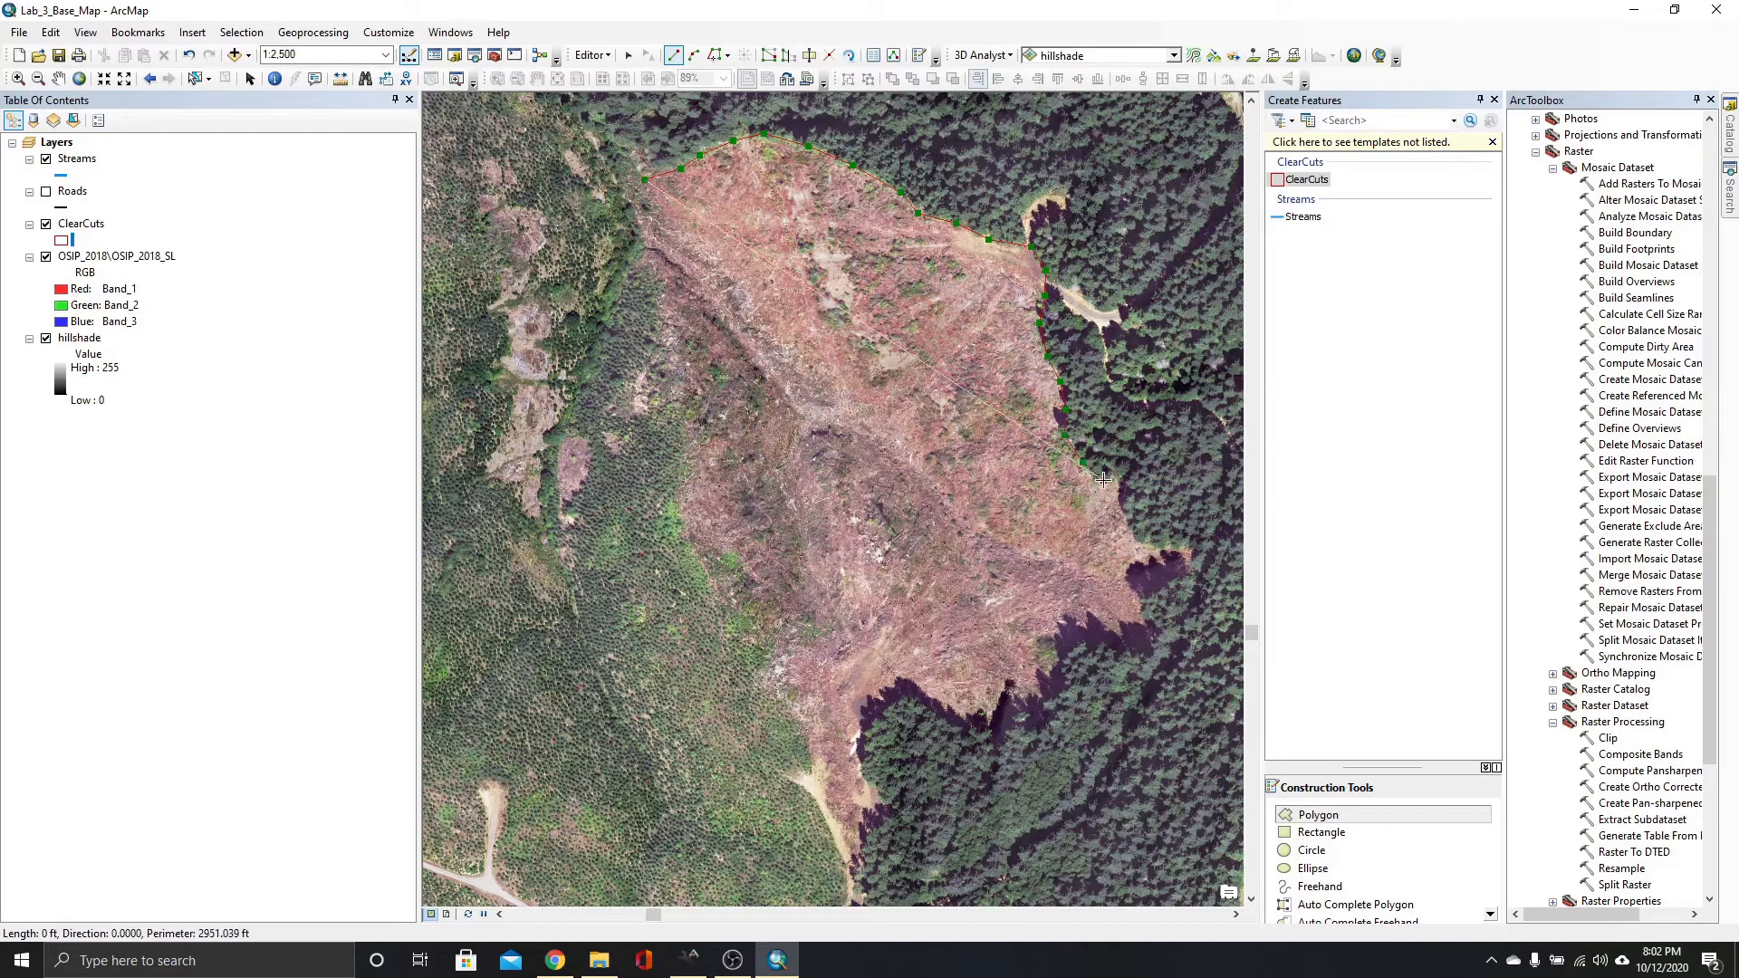
click(1119, 479)
click(1124, 497)
click(1128, 519)
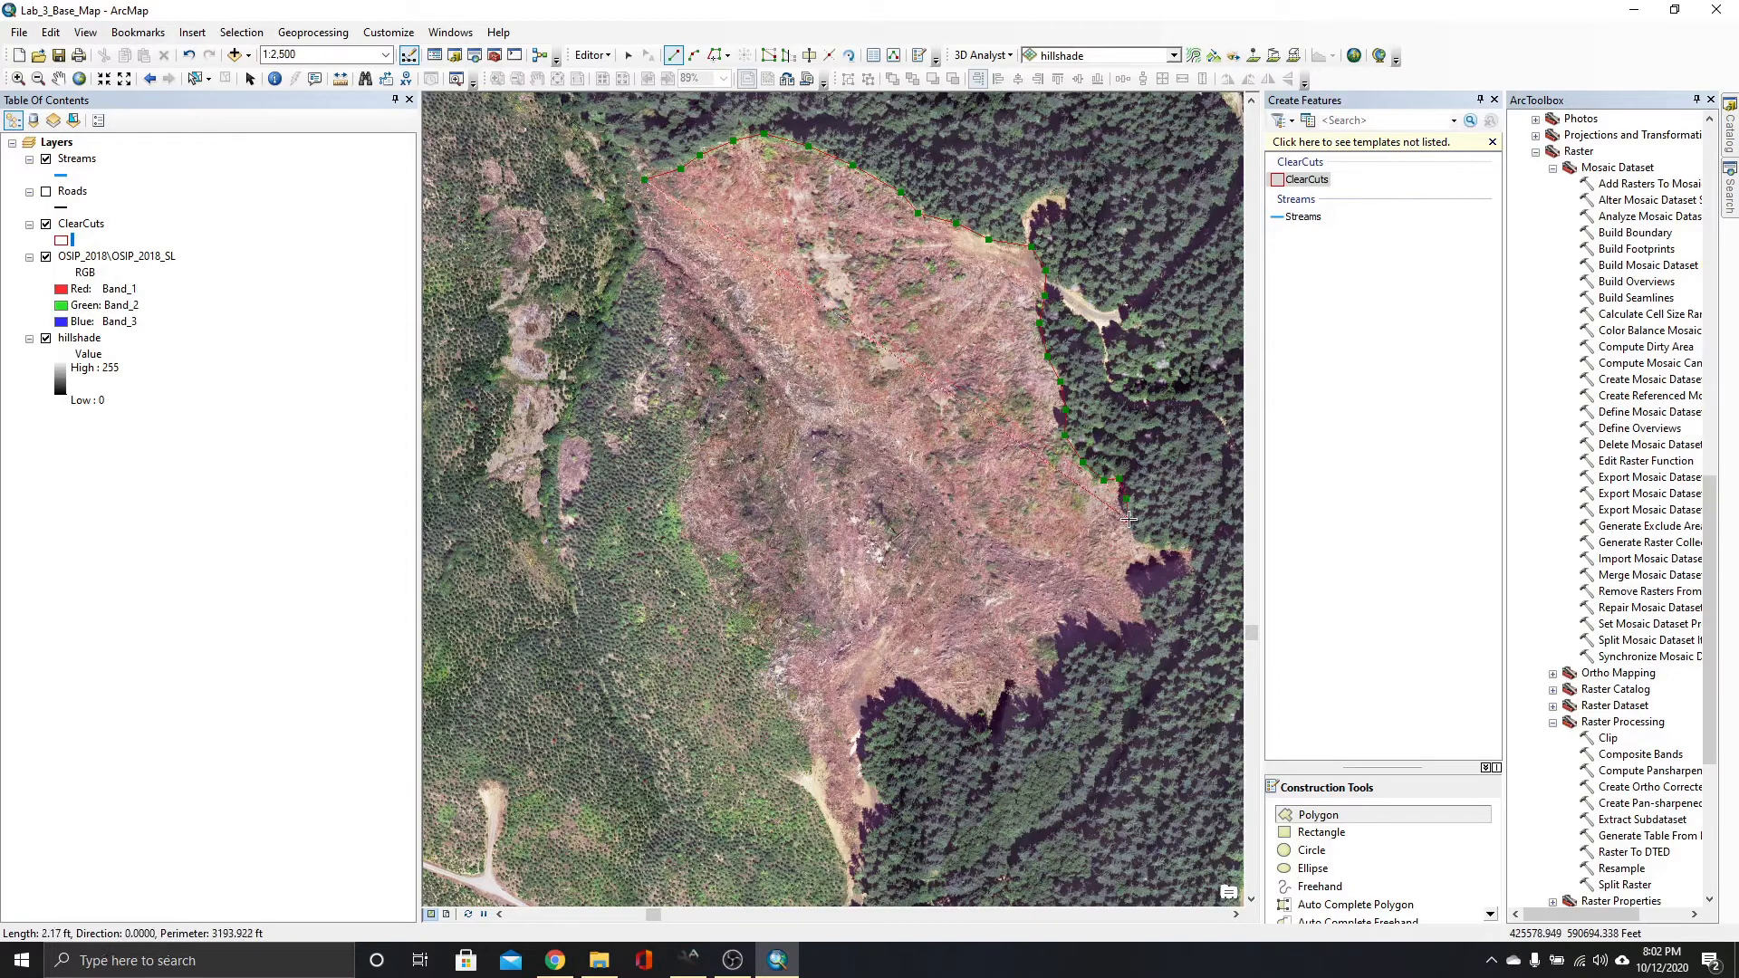
click(1141, 541)
click(1167, 549)
click(1186, 547)
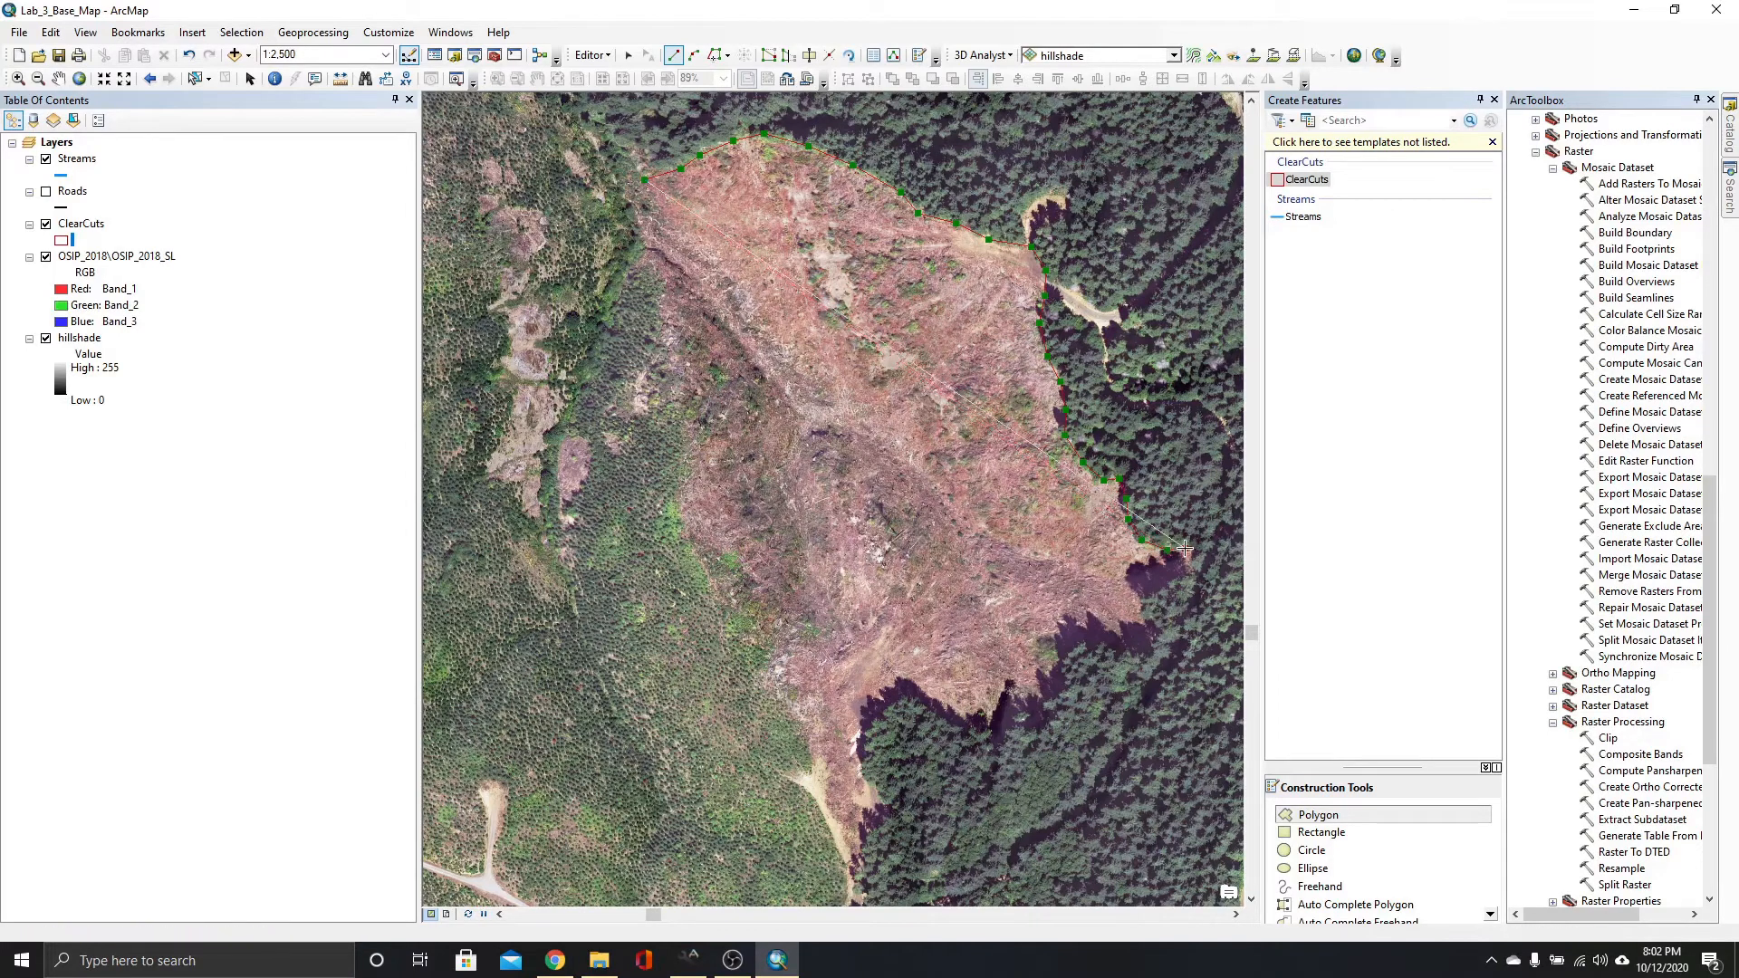
Trace the southeastern clearcut boundary westward along the outer side of the tree shadows, following the notches in the treeline.
click(1196, 558)
click(1176, 585)
click(1148, 599)
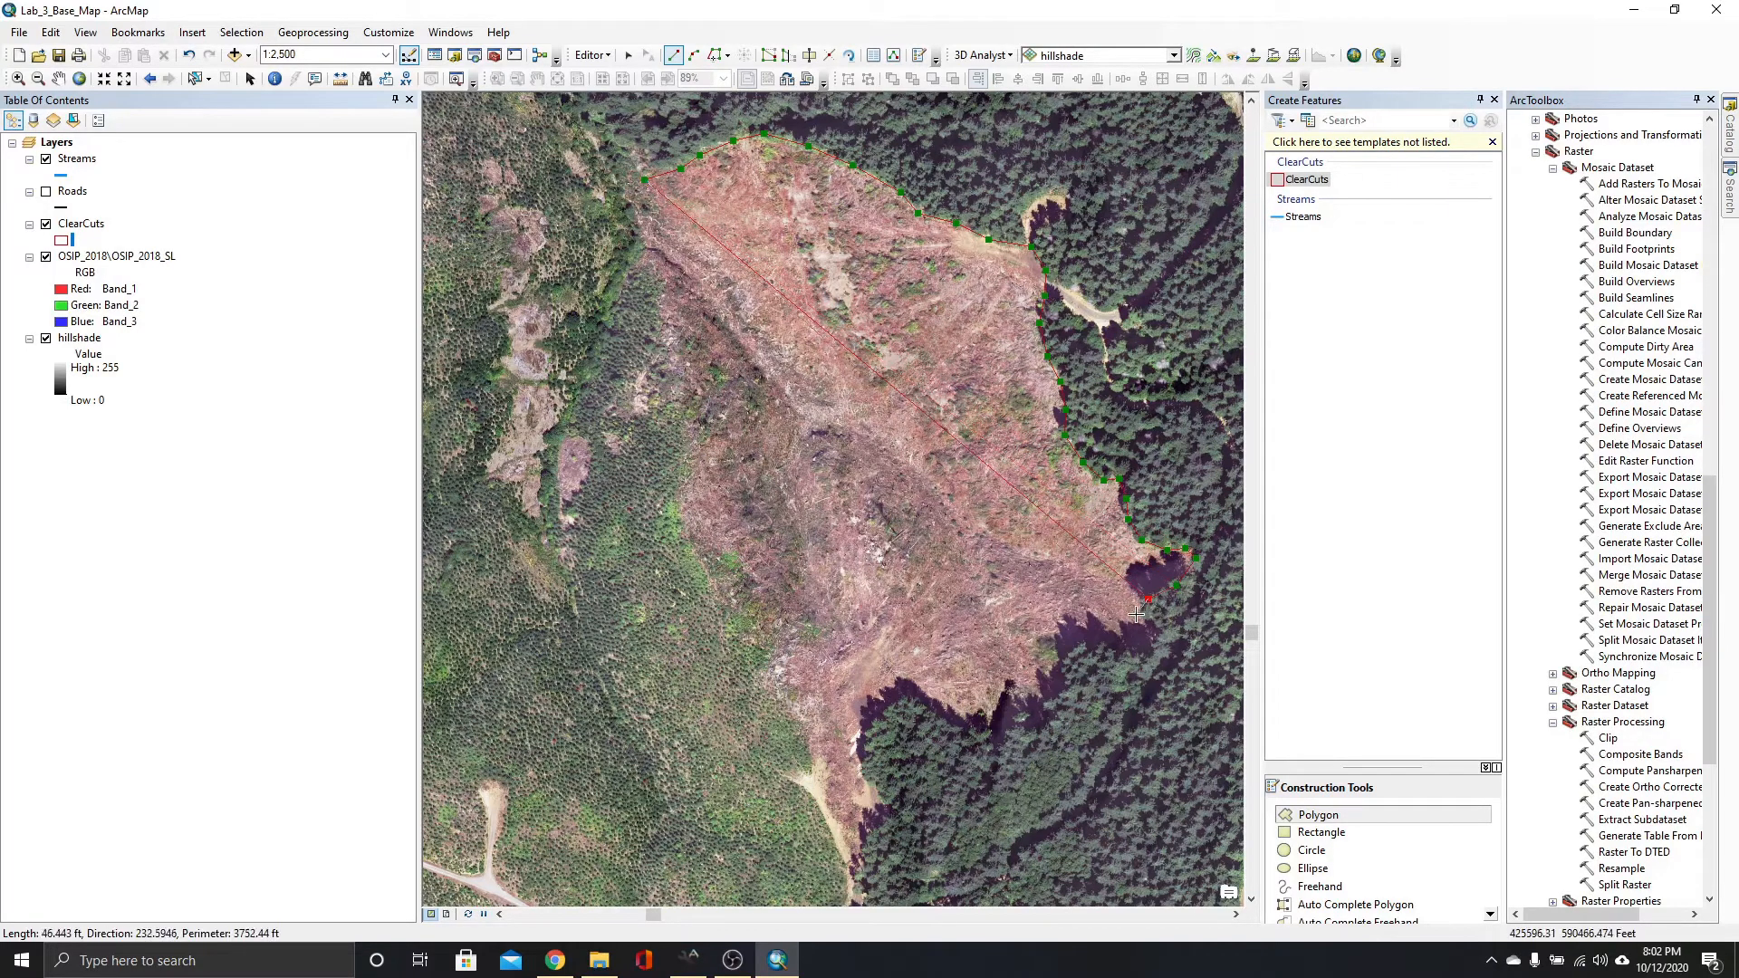
click(1145, 614)
click(1156, 632)
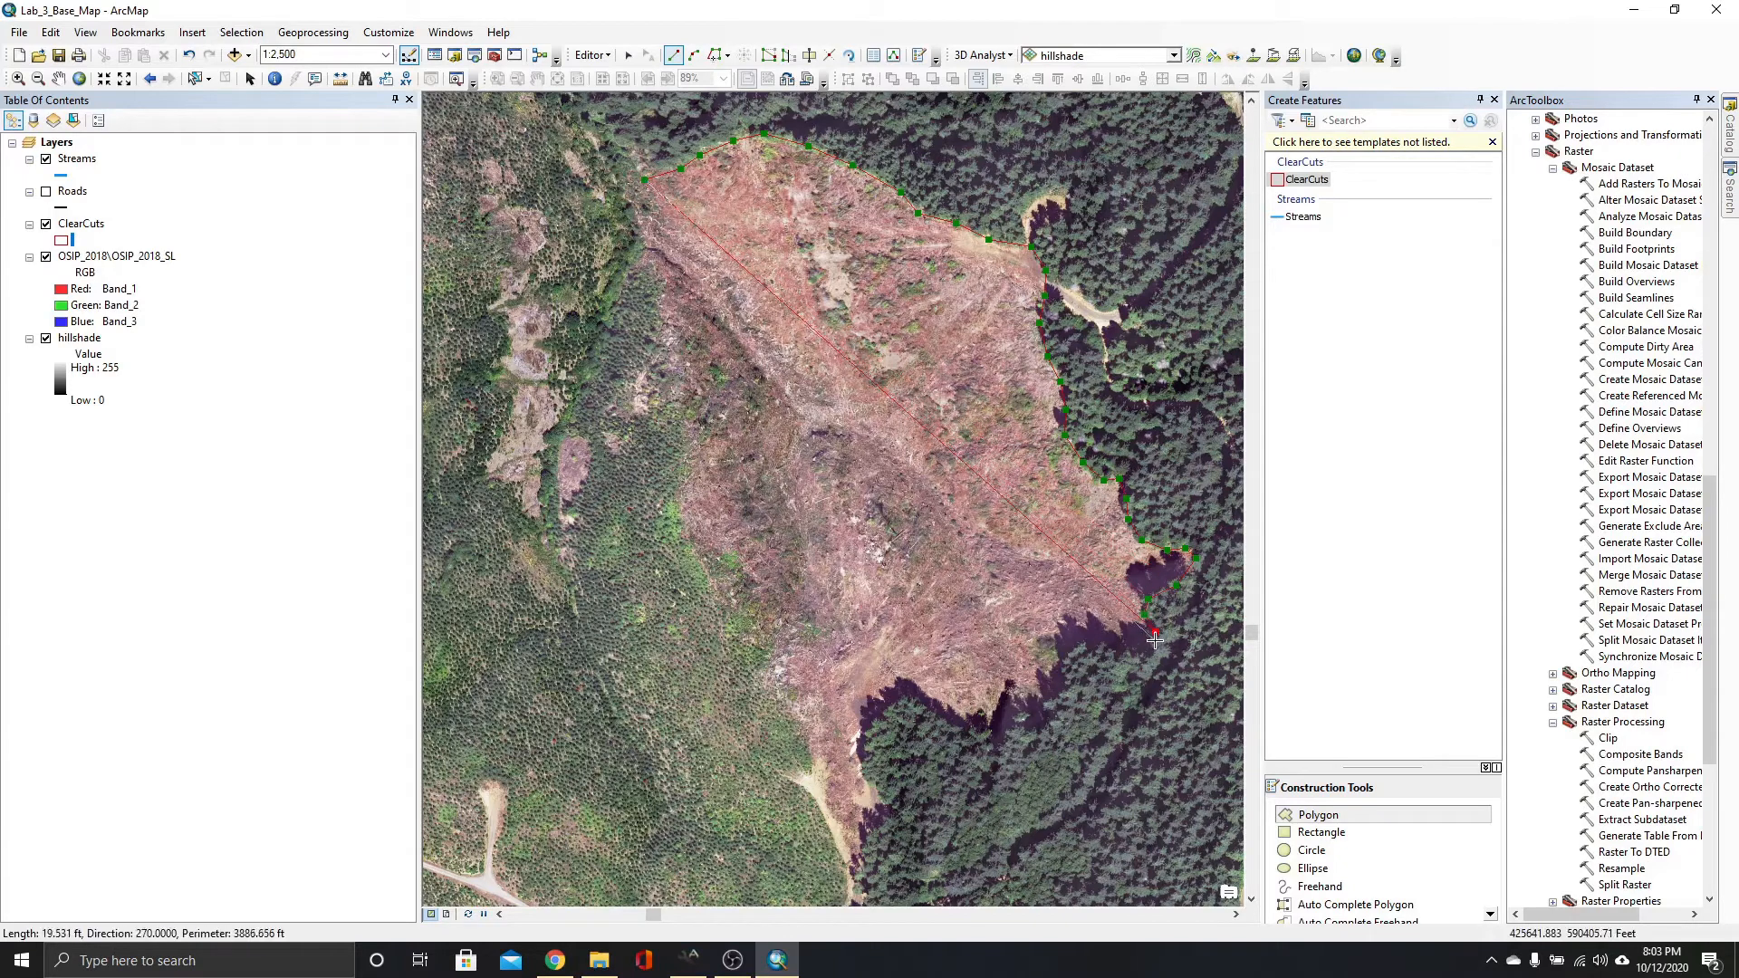
click(1131, 651)
click(1098, 649)
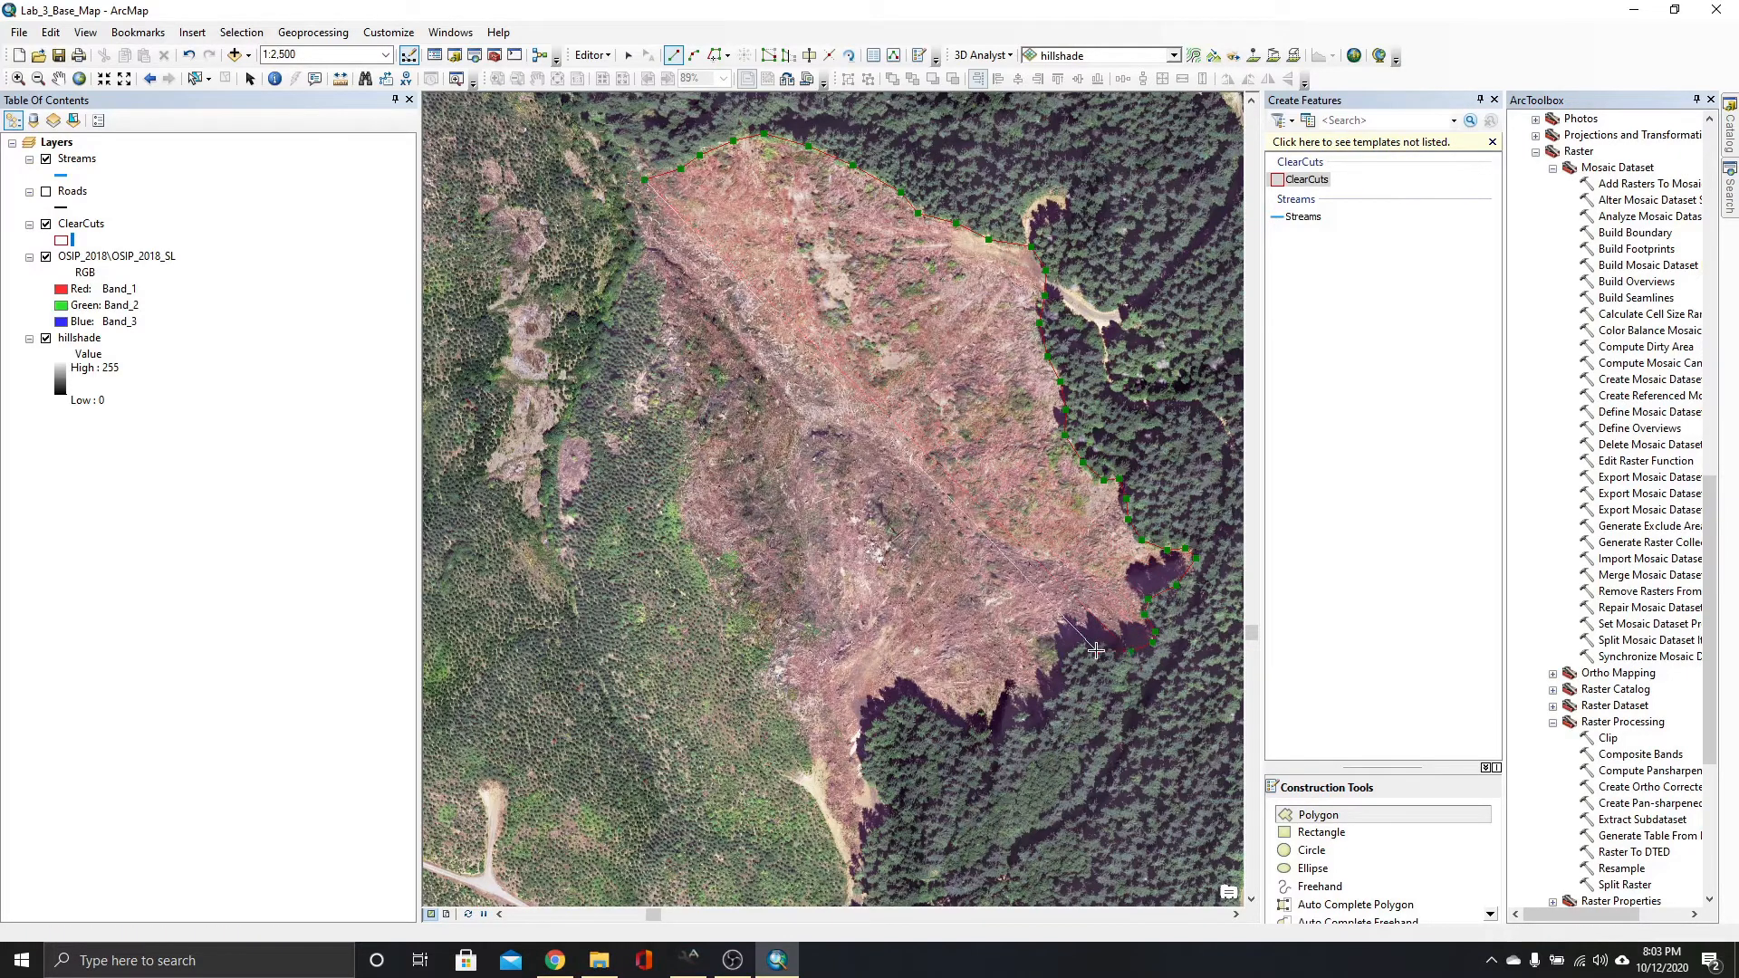
click(1074, 646)
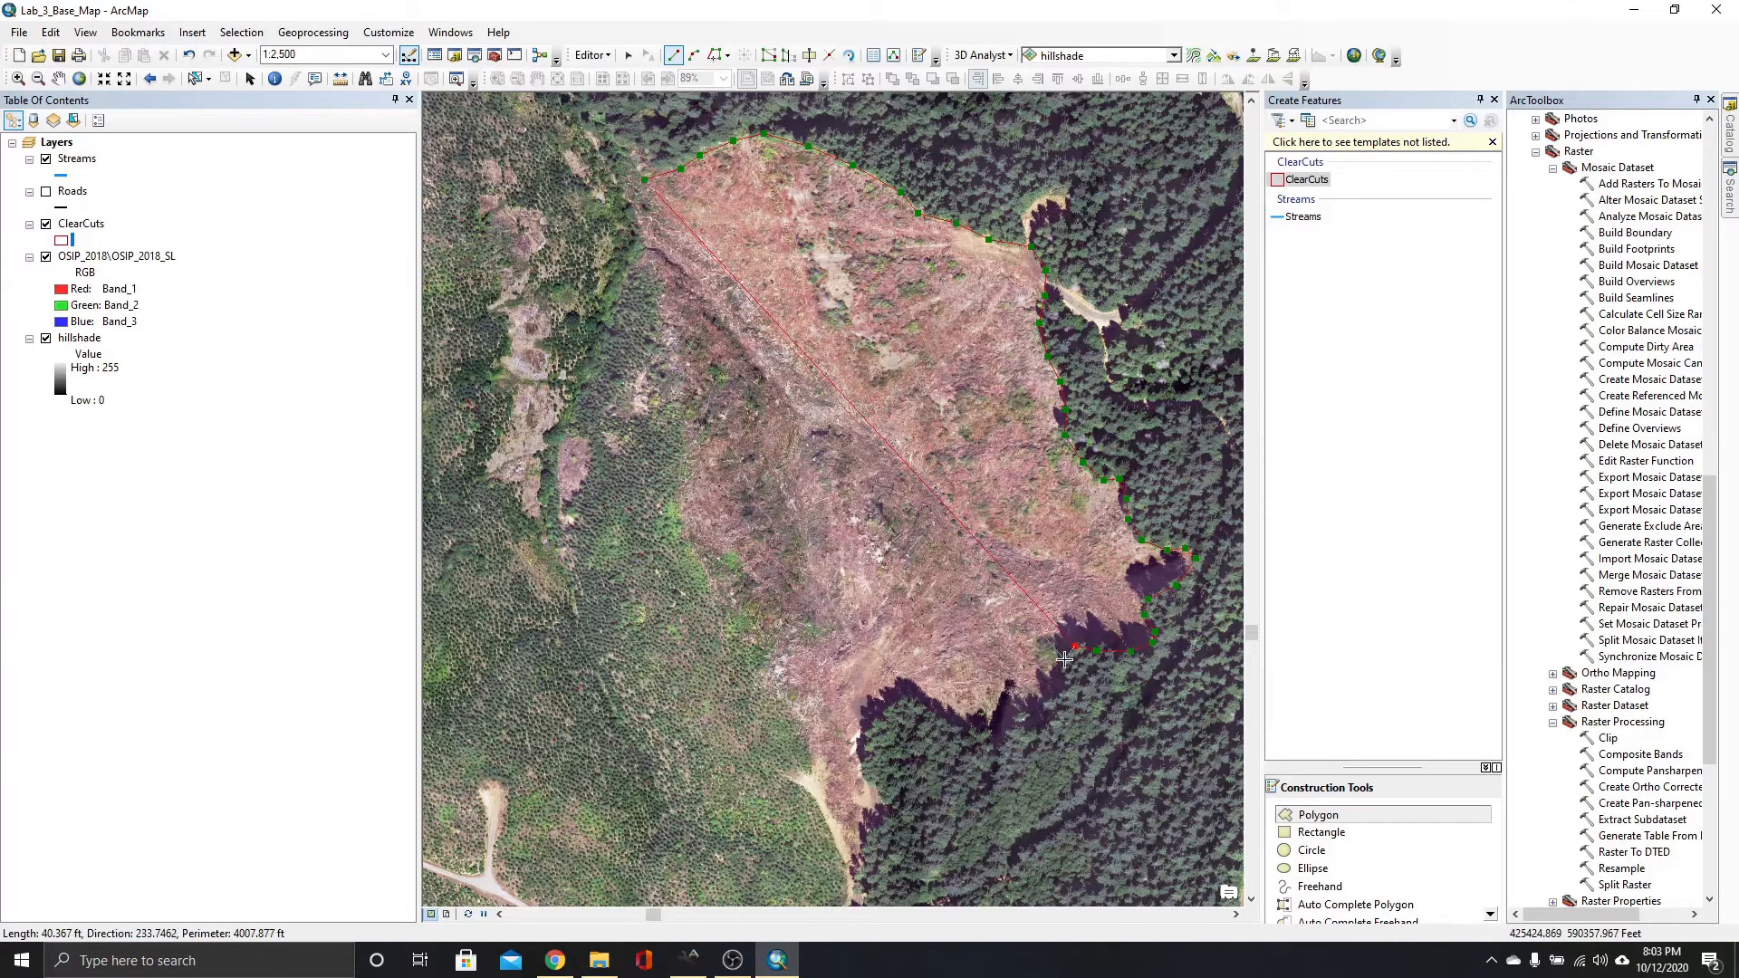
click(1064, 659)
click(1066, 684)
click(1057, 699)
click(1047, 725)
click(1033, 727)
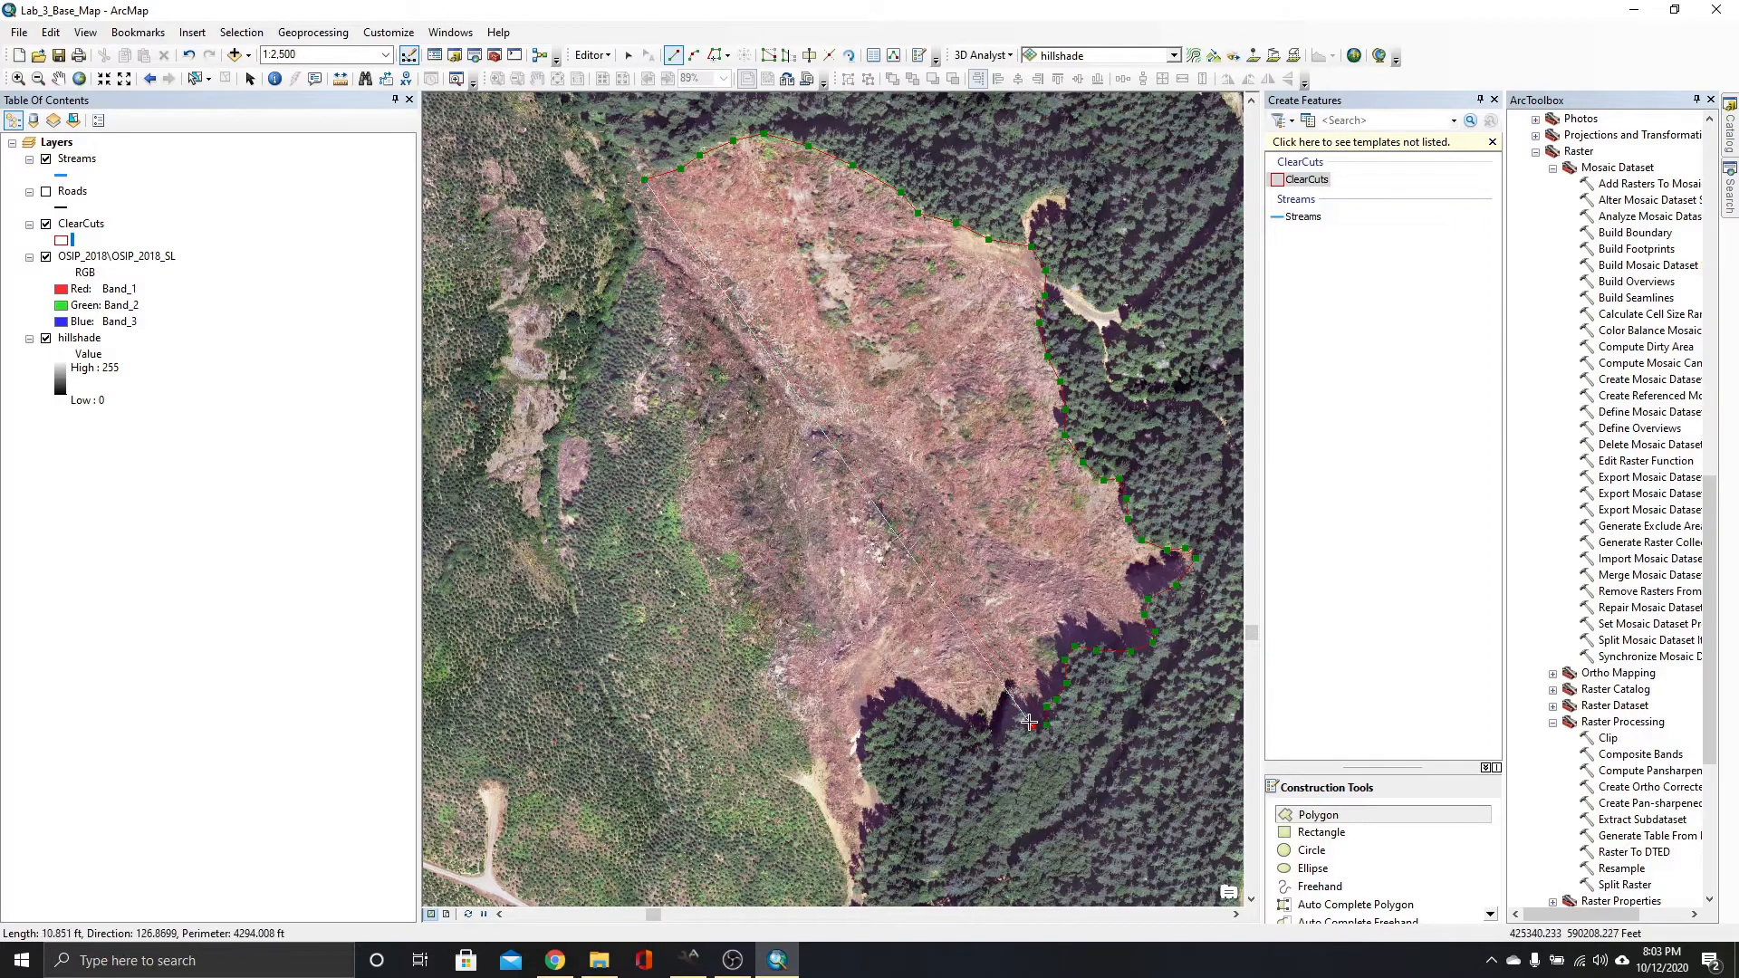
click(1019, 710)
click(1007, 727)
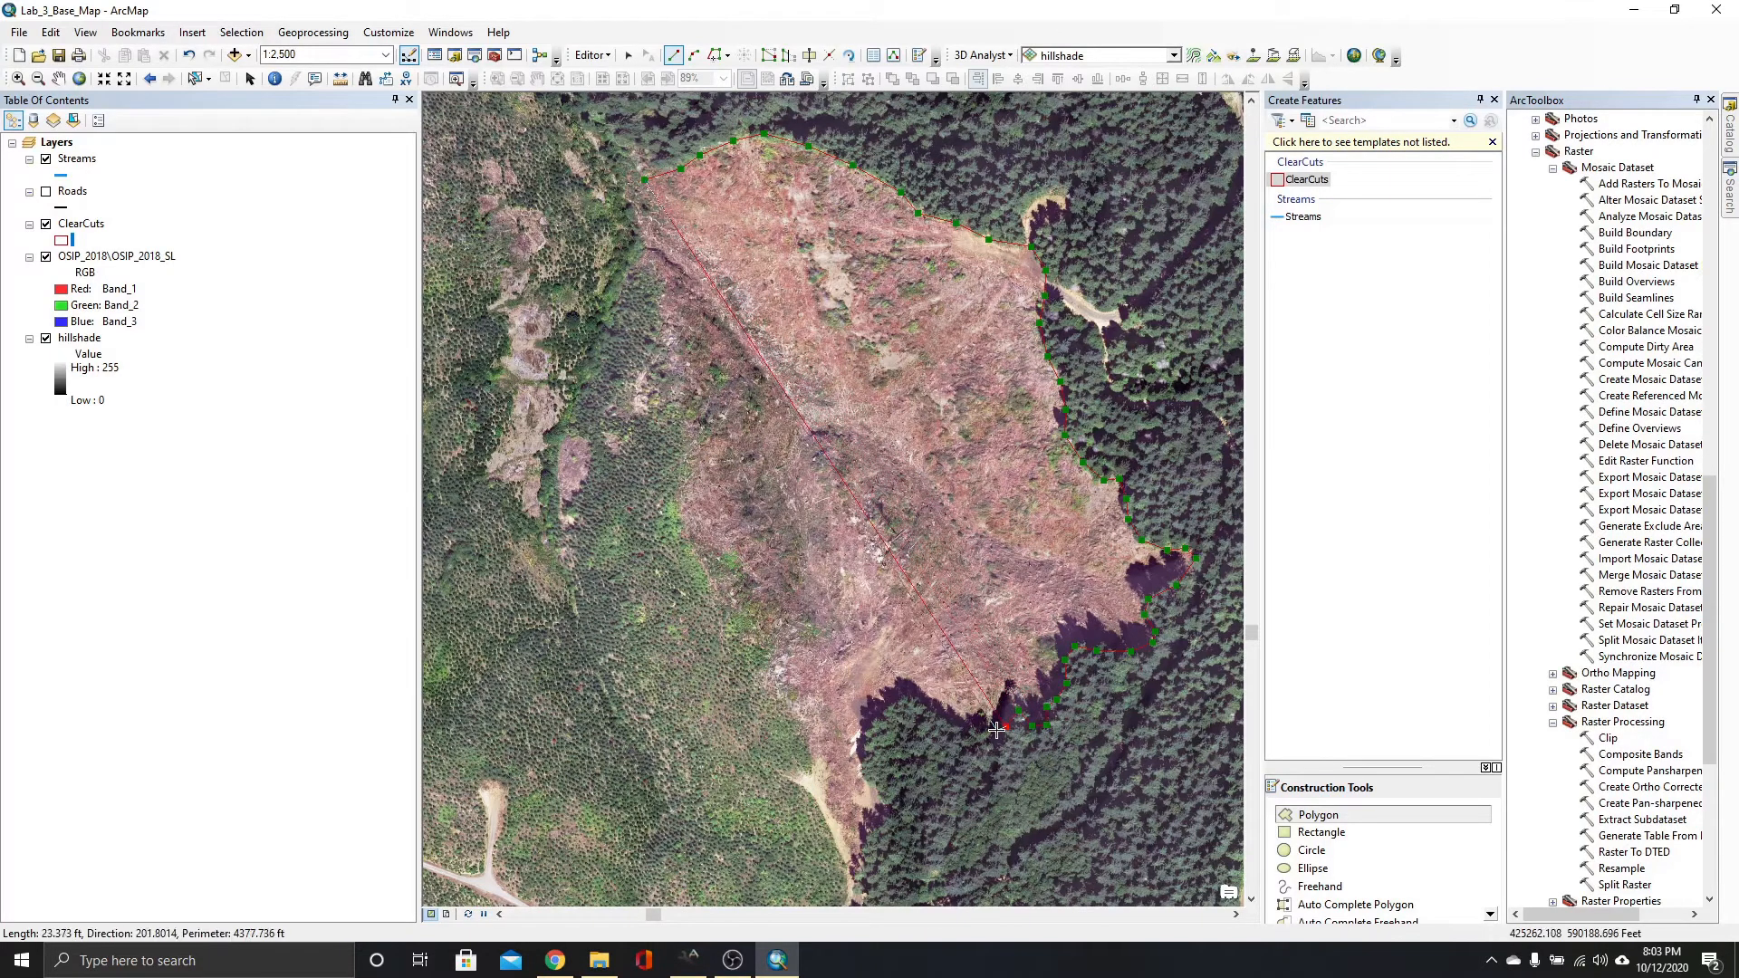
click(997, 731)
click(982, 727)
click(960, 727)
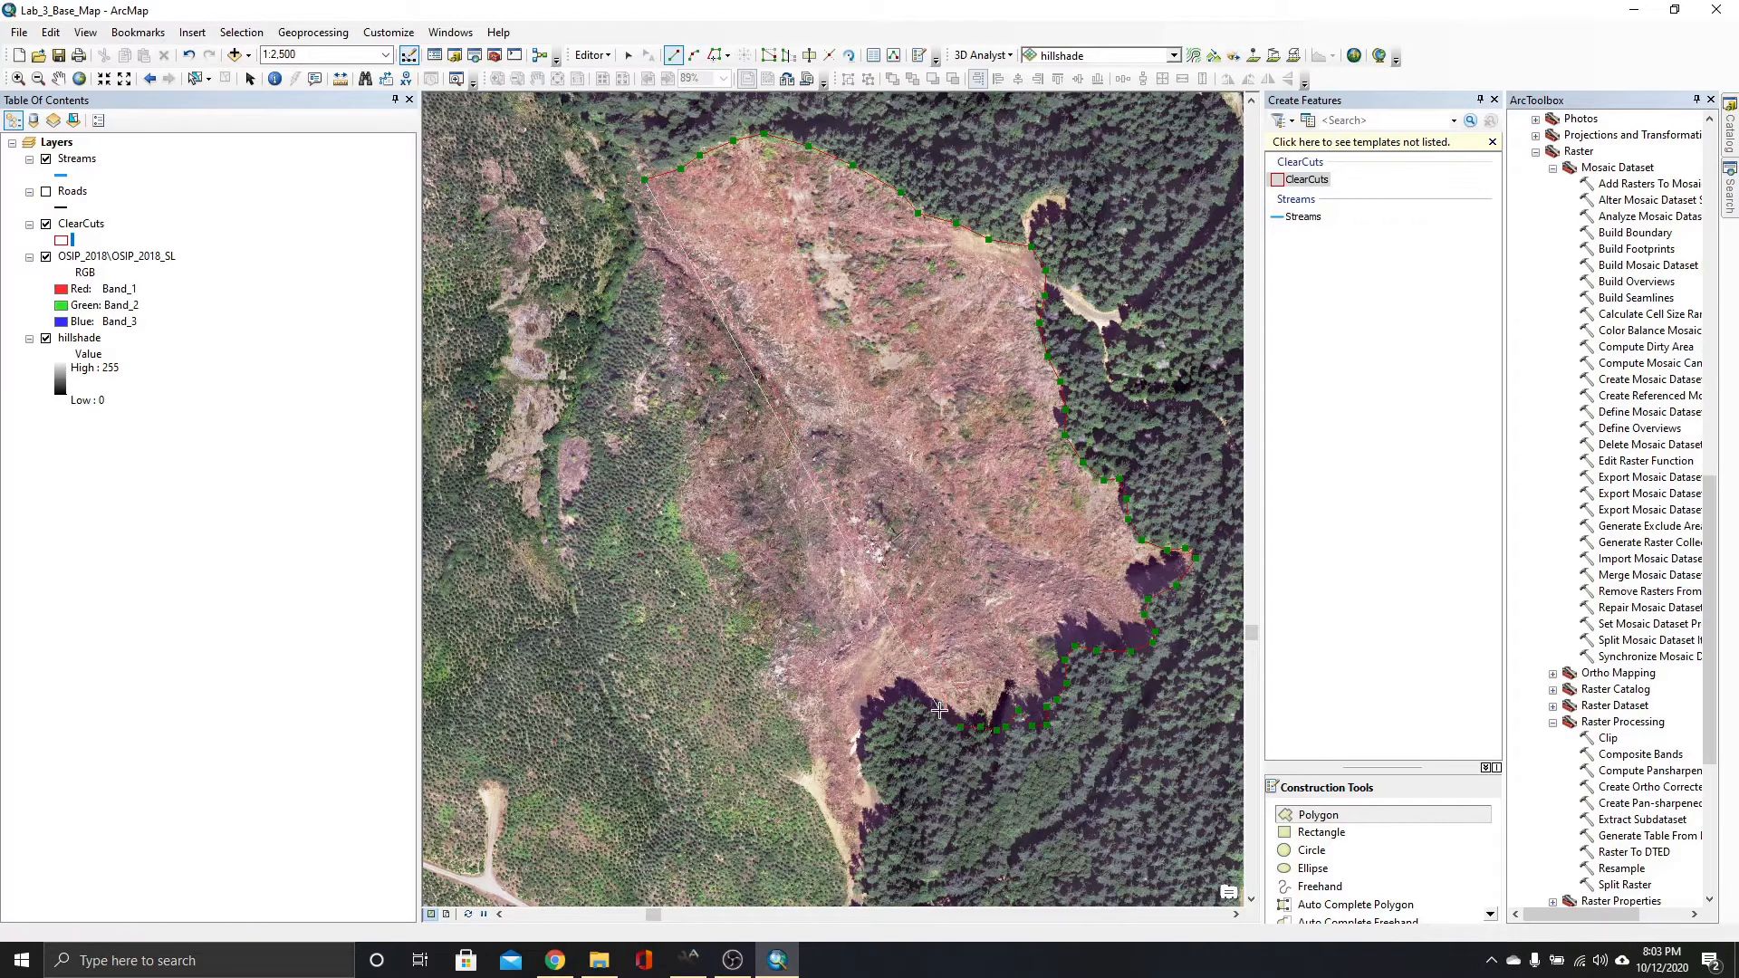
Continue the outline around the southern treeline and down the narrow strip to the clearcut's southern tip.
click(939, 710)
click(917, 696)
click(910, 693)
click(893, 700)
click(878, 713)
click(872, 718)
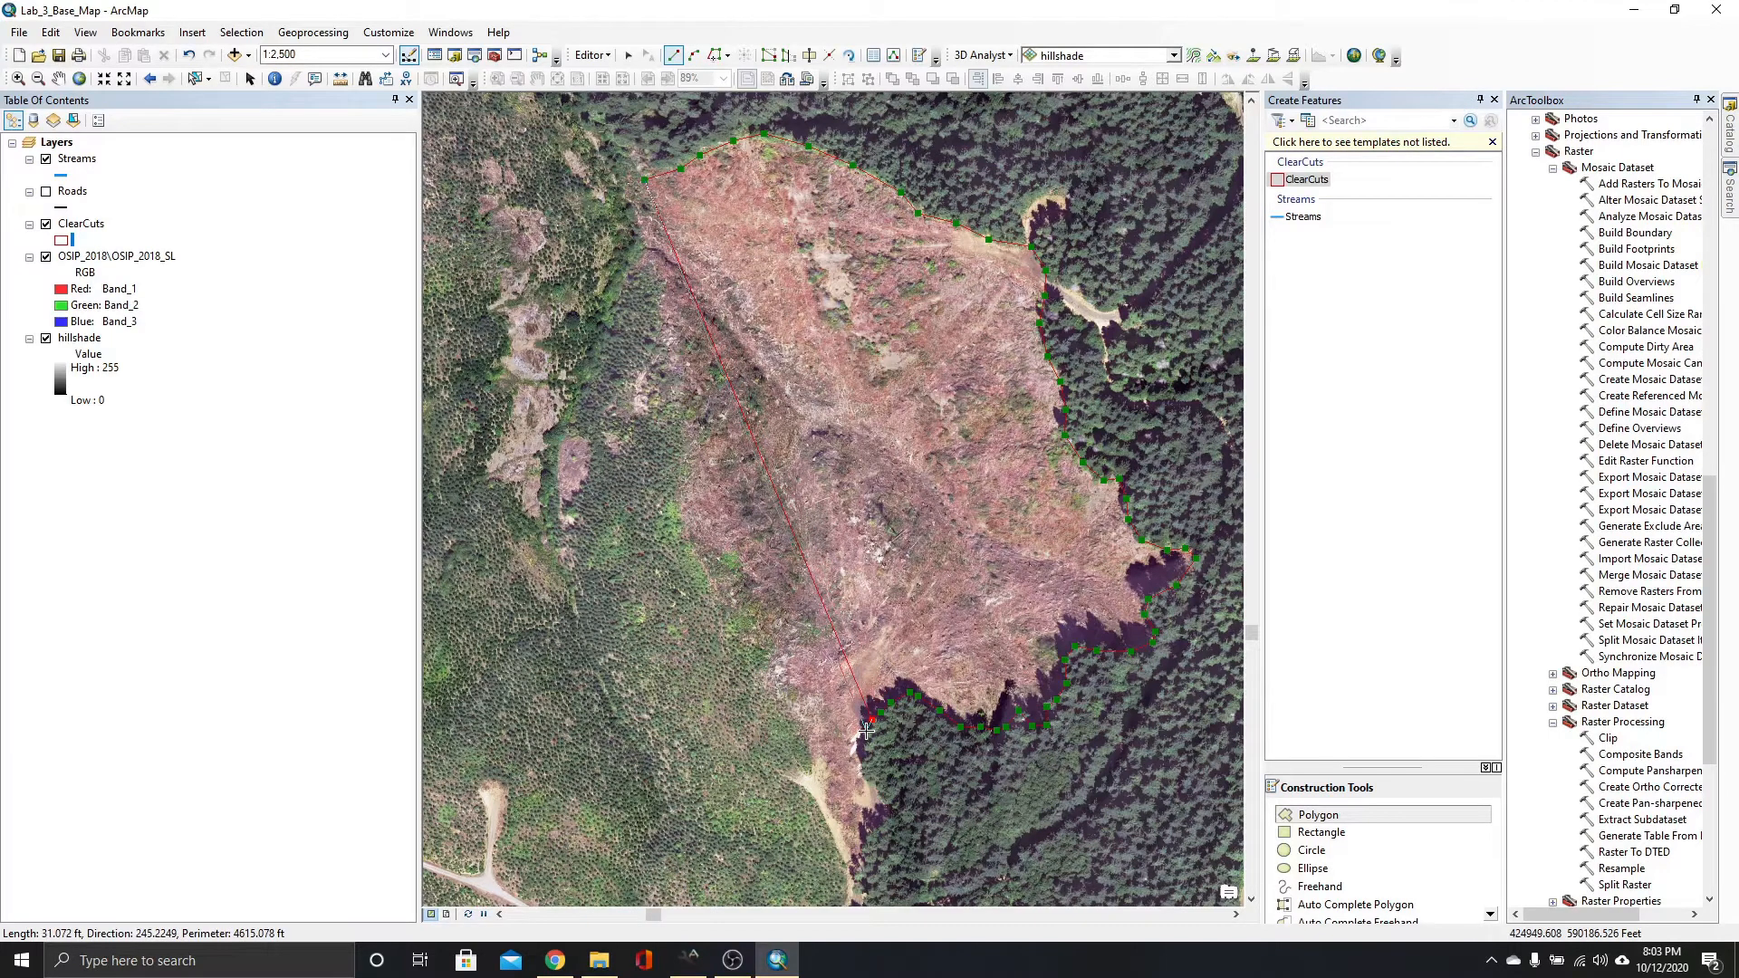
click(866, 733)
click(857, 747)
click(862, 765)
click(867, 780)
click(882, 801)
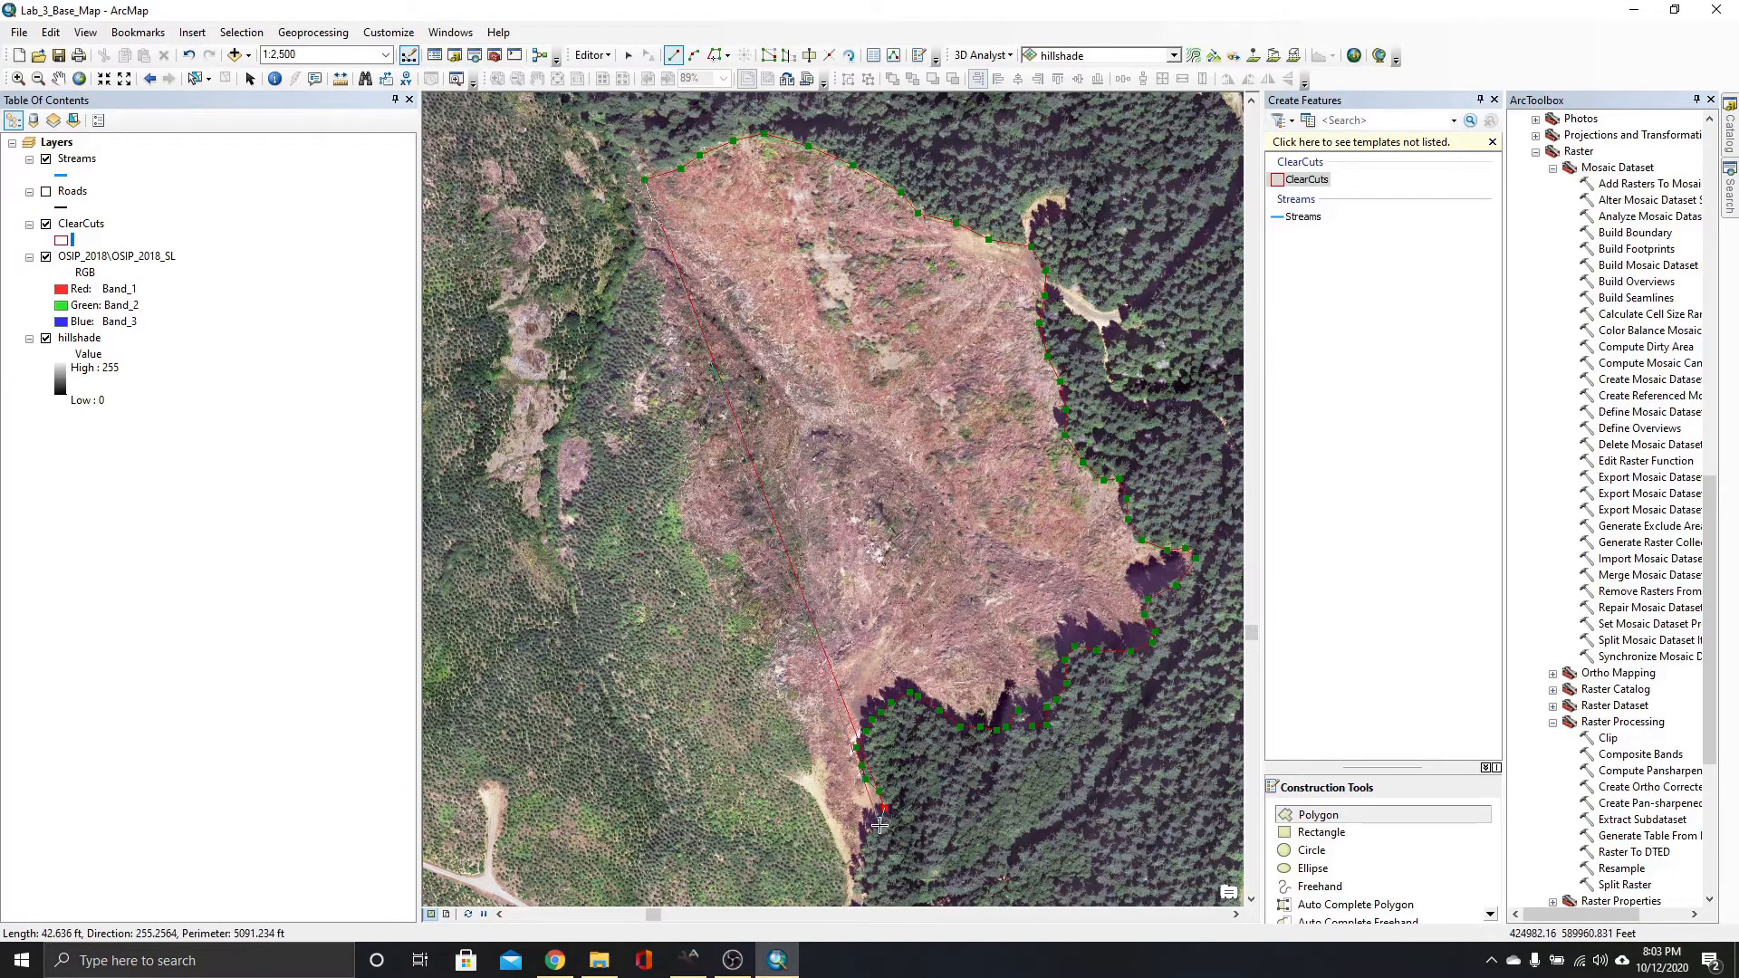
click(880, 823)
click(863, 851)
click(862, 867)
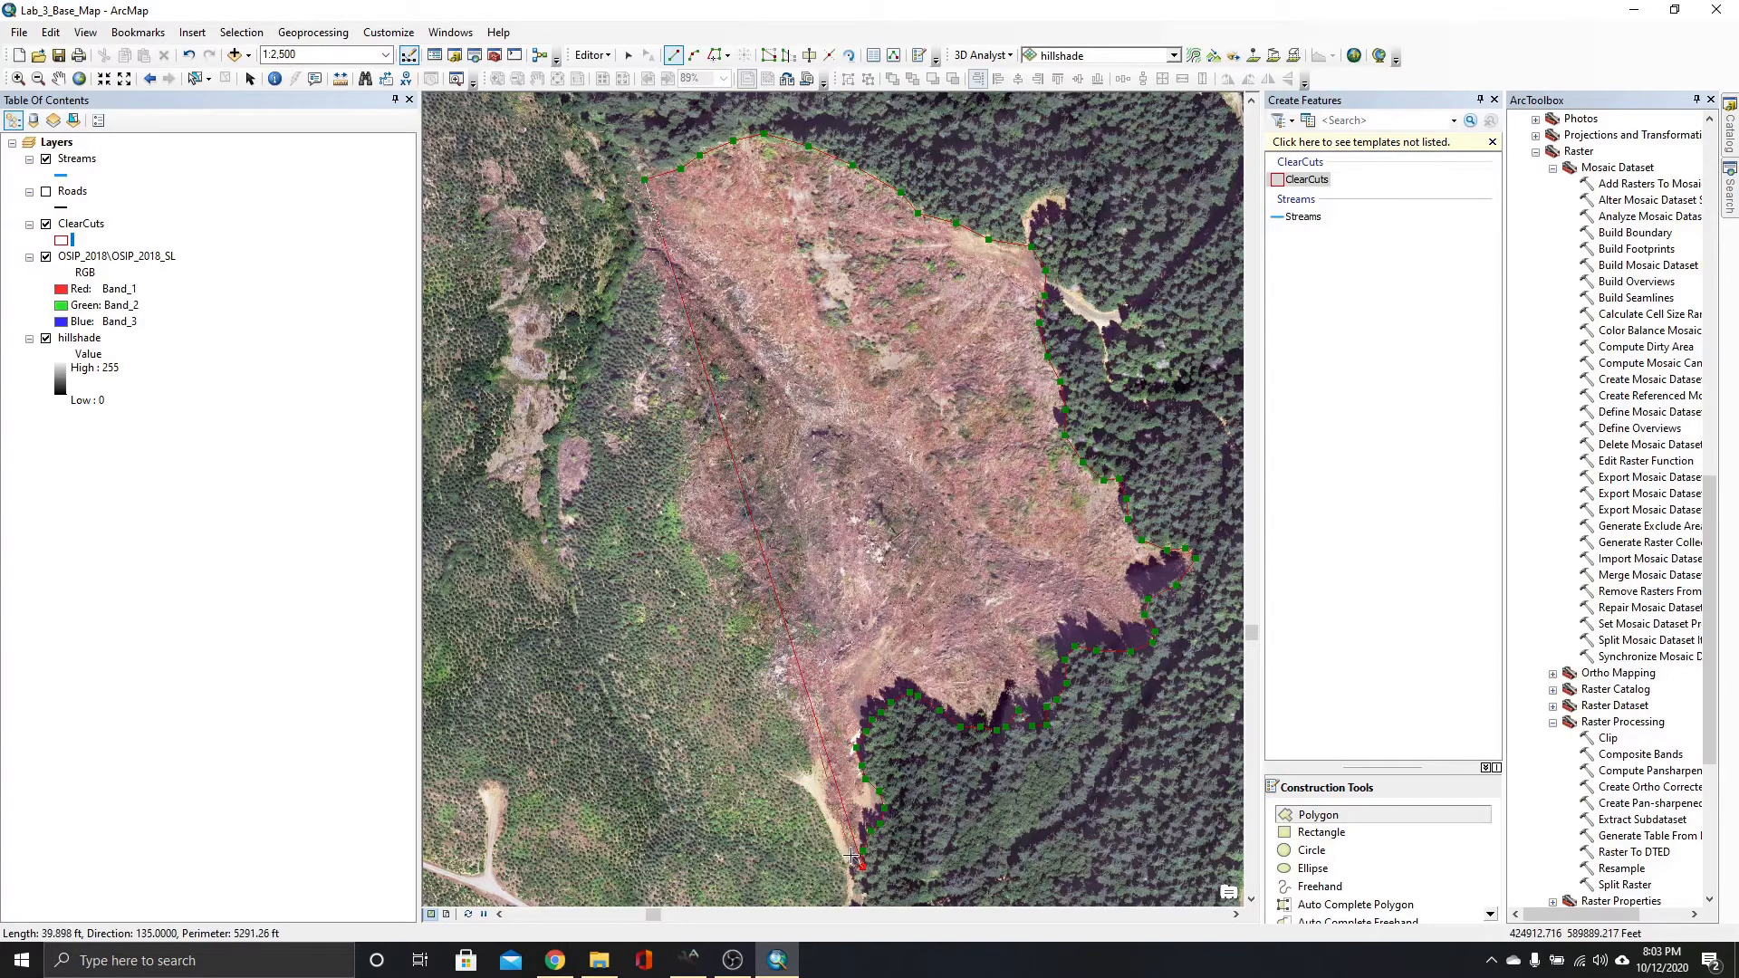
Trace the clearcut's southwestern edge north from the southern tip to the westward bulge beside the green regrowth.
click(851, 855)
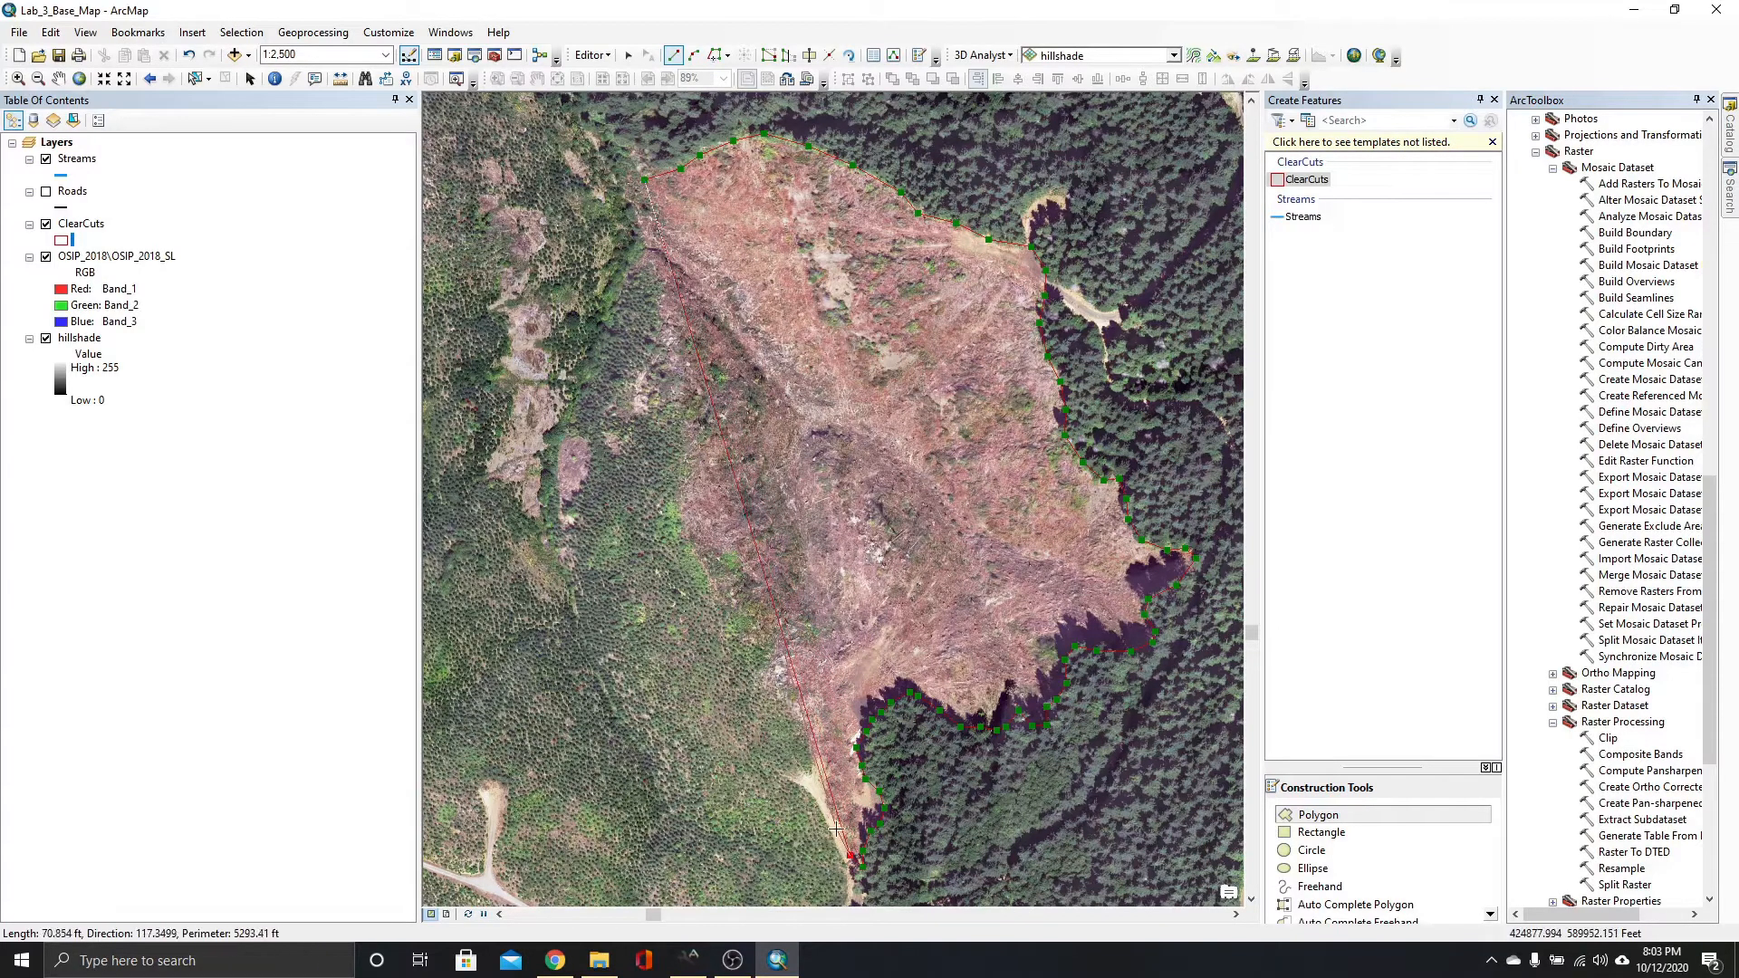
click(834, 815)
click(815, 766)
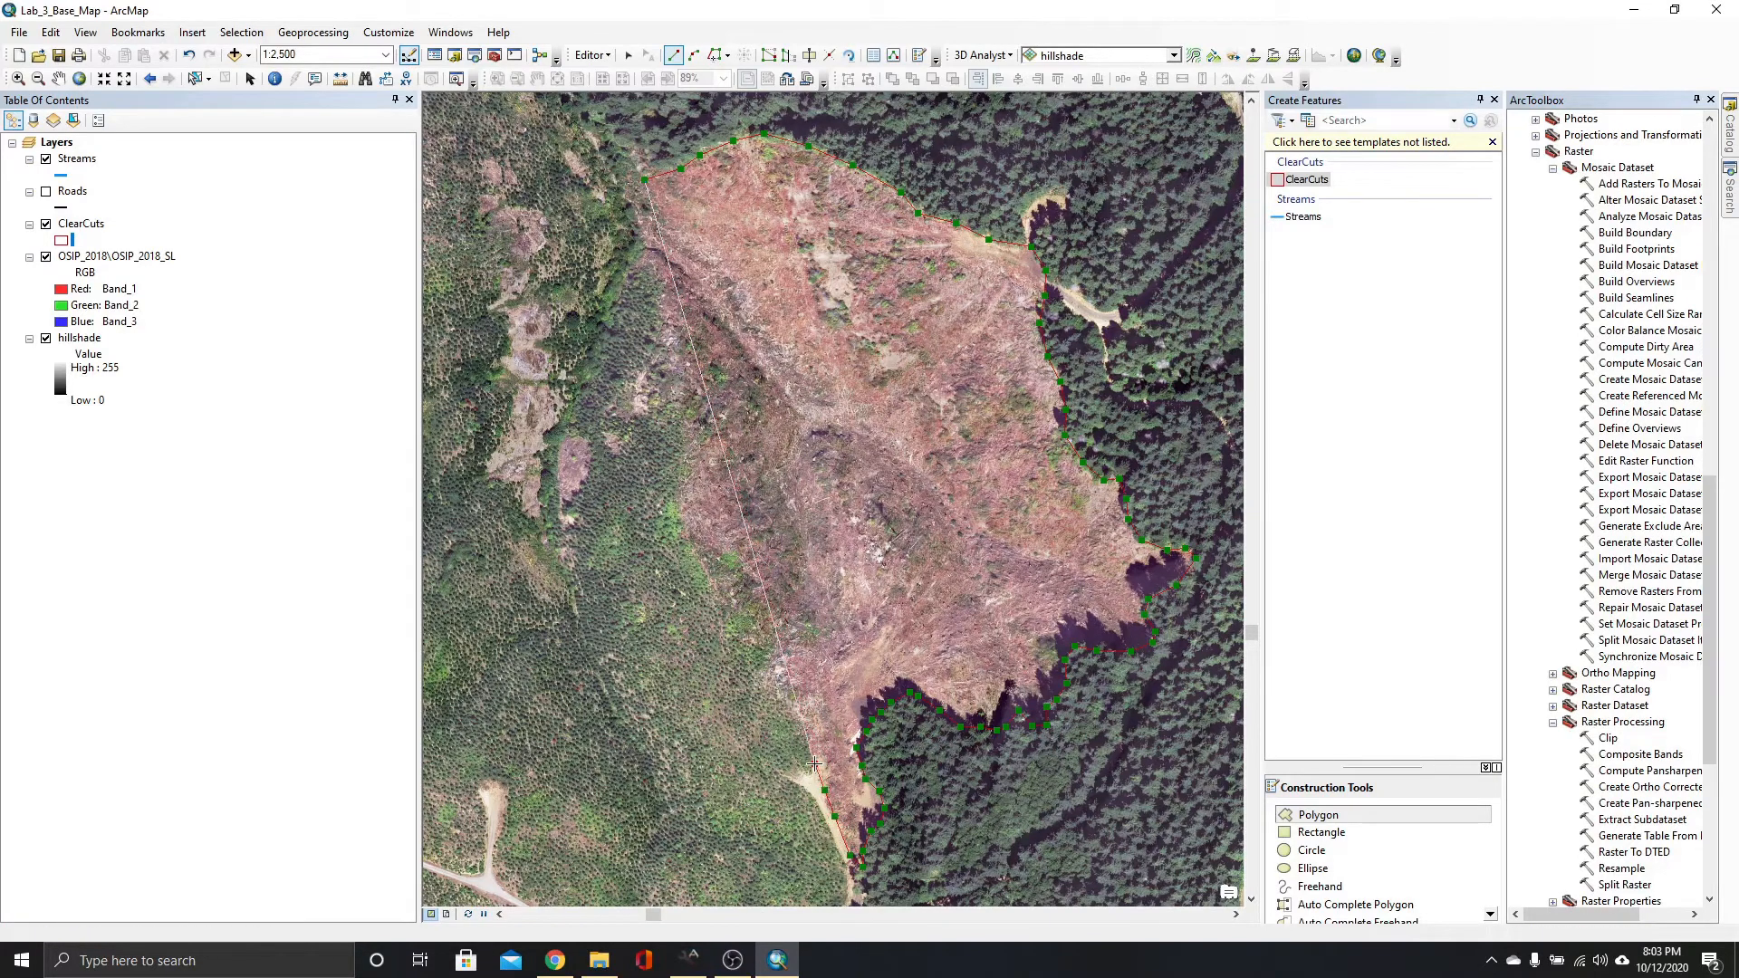
click(796, 715)
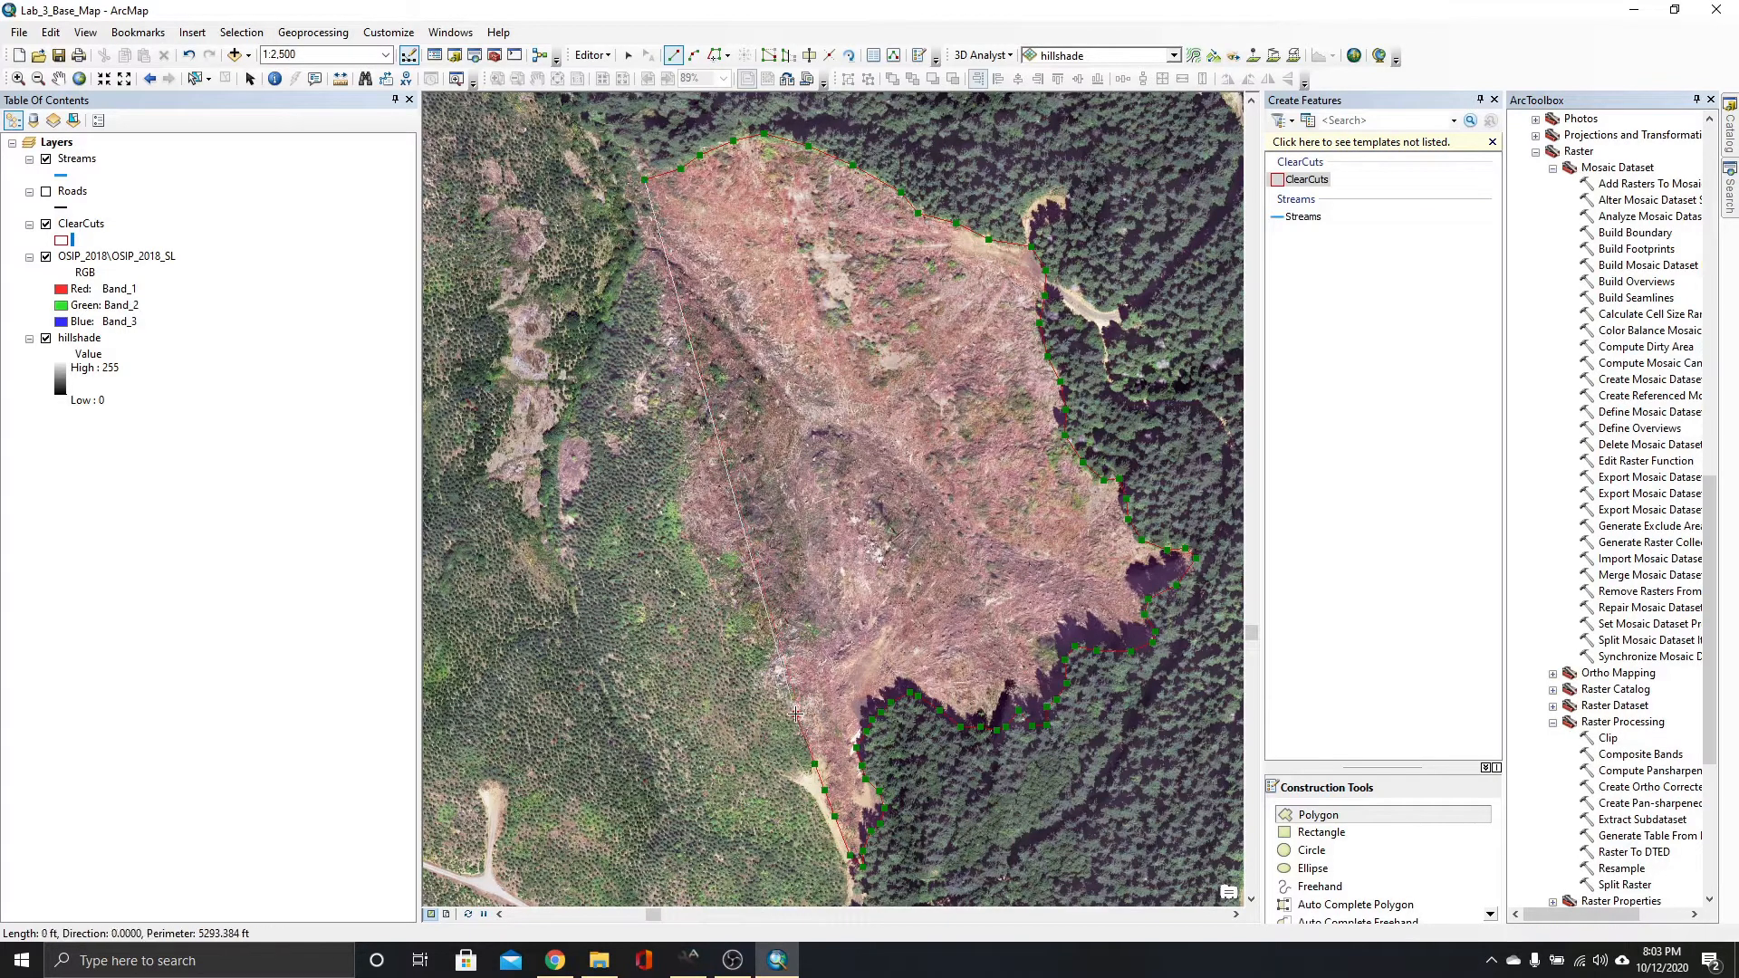
click(781, 694)
click(767, 684)
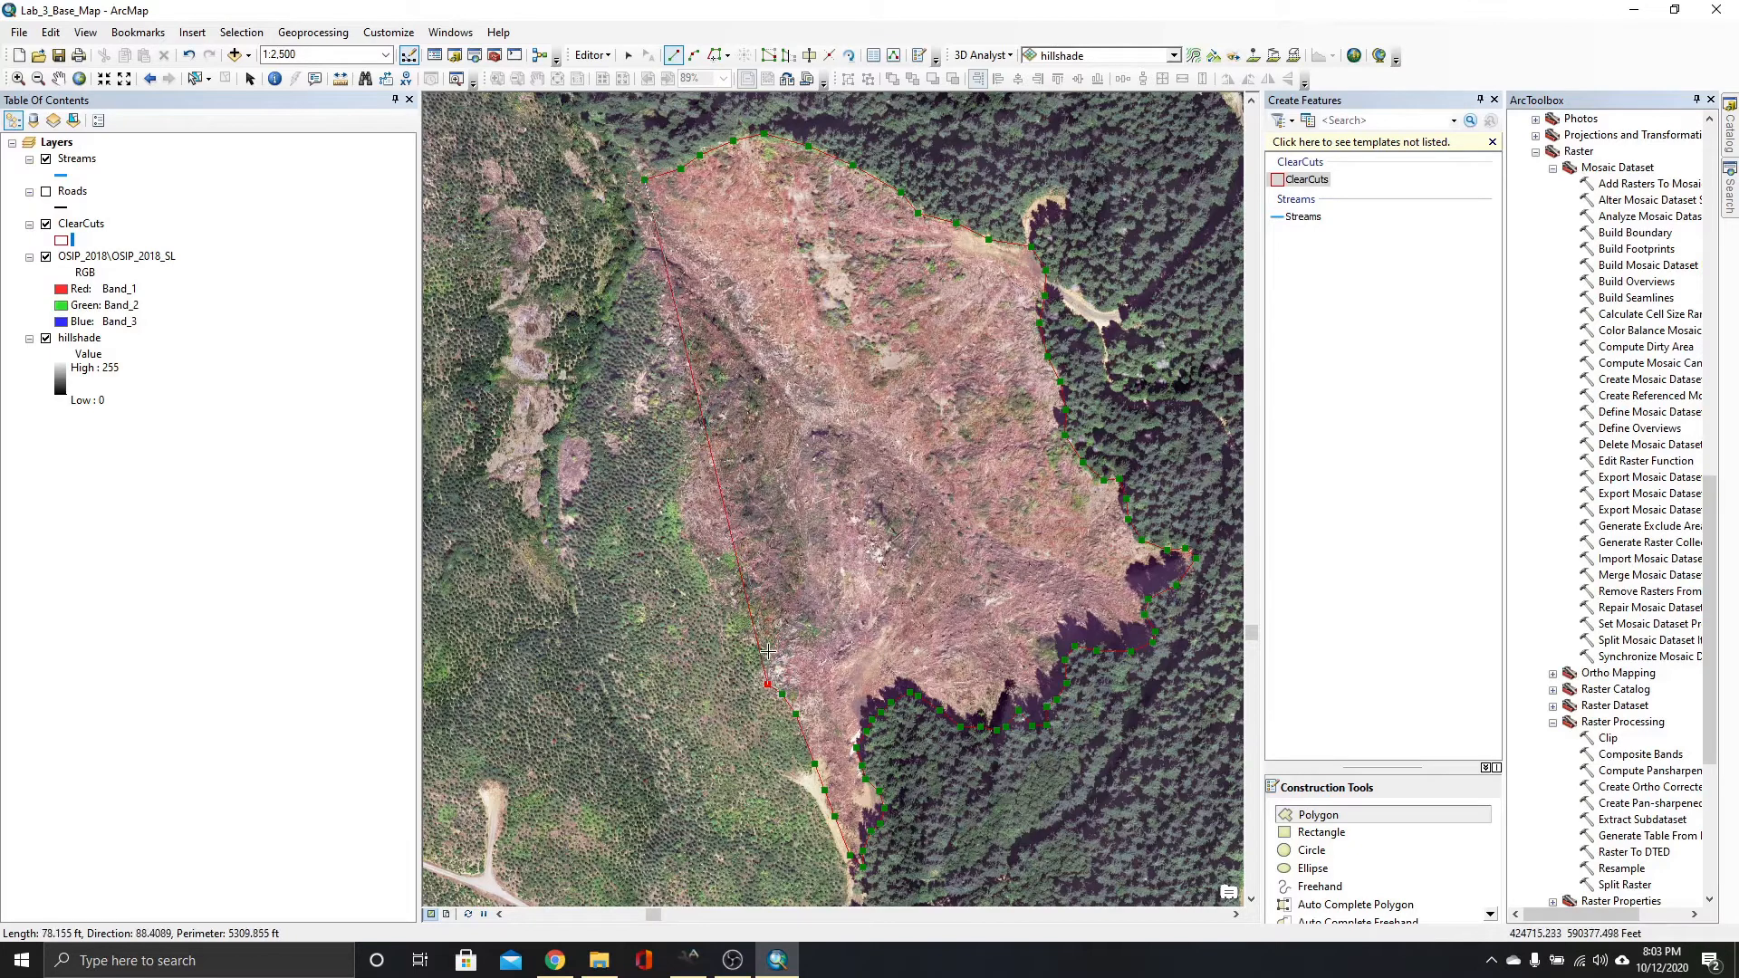
click(768, 652)
click(759, 616)
click(746, 573)
click(738, 559)
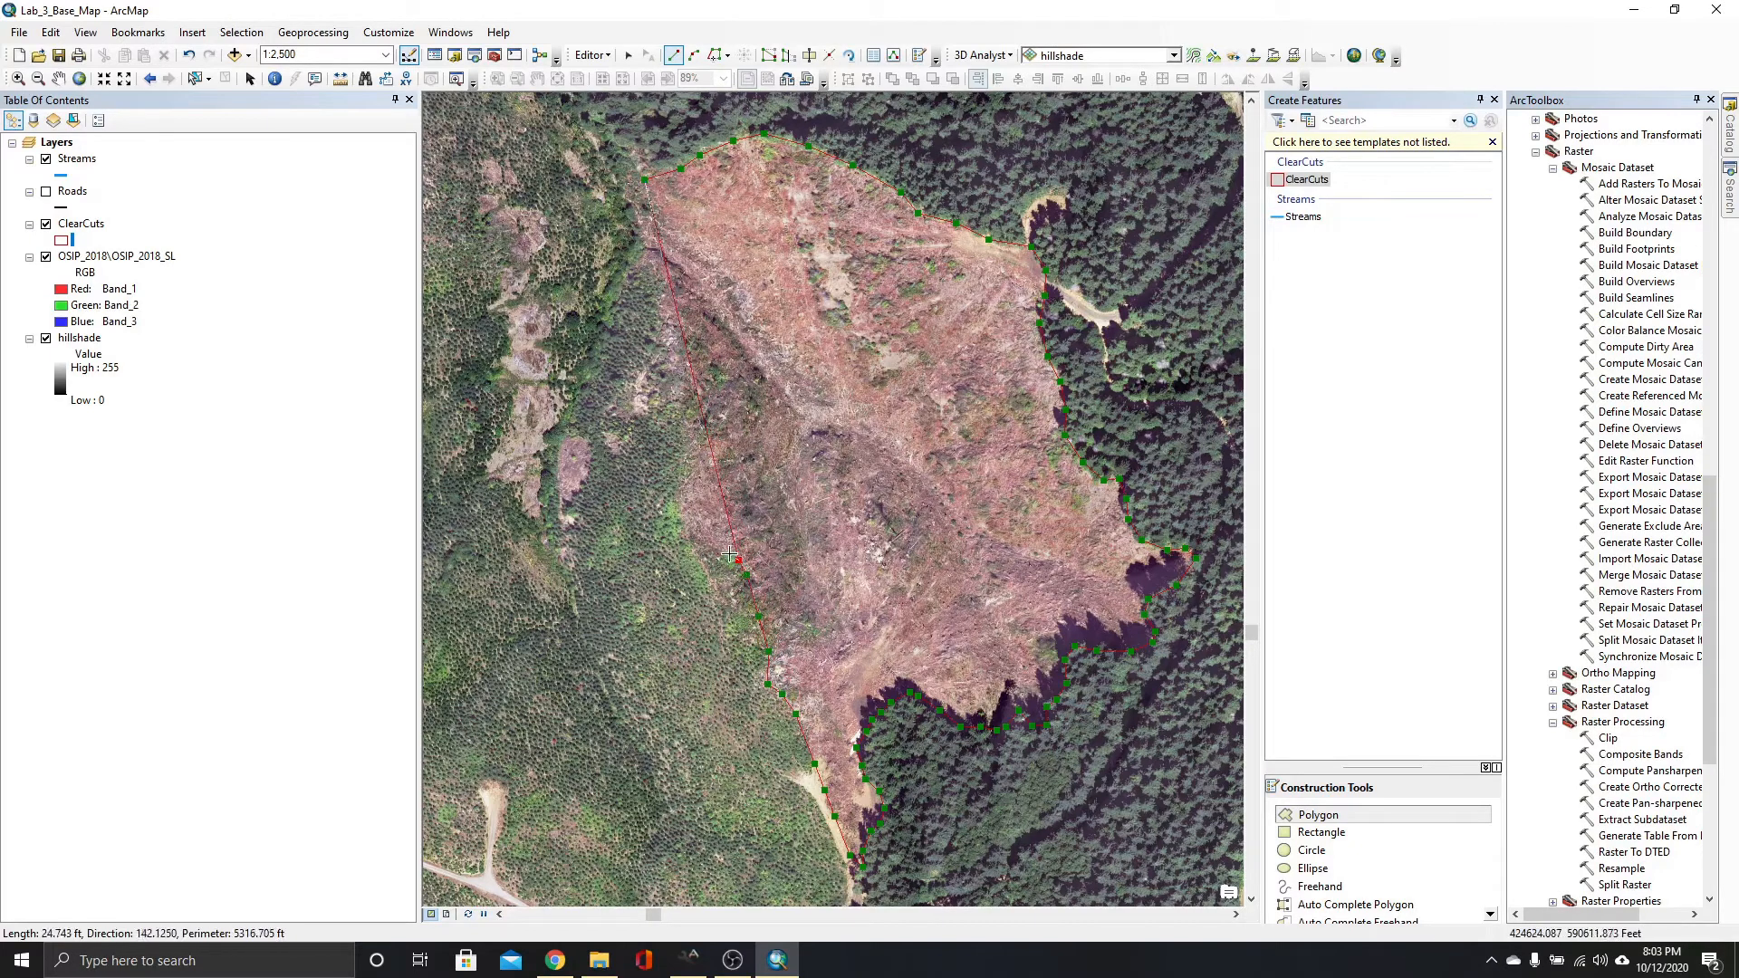
click(713, 554)
click(695, 549)
click(677, 519)
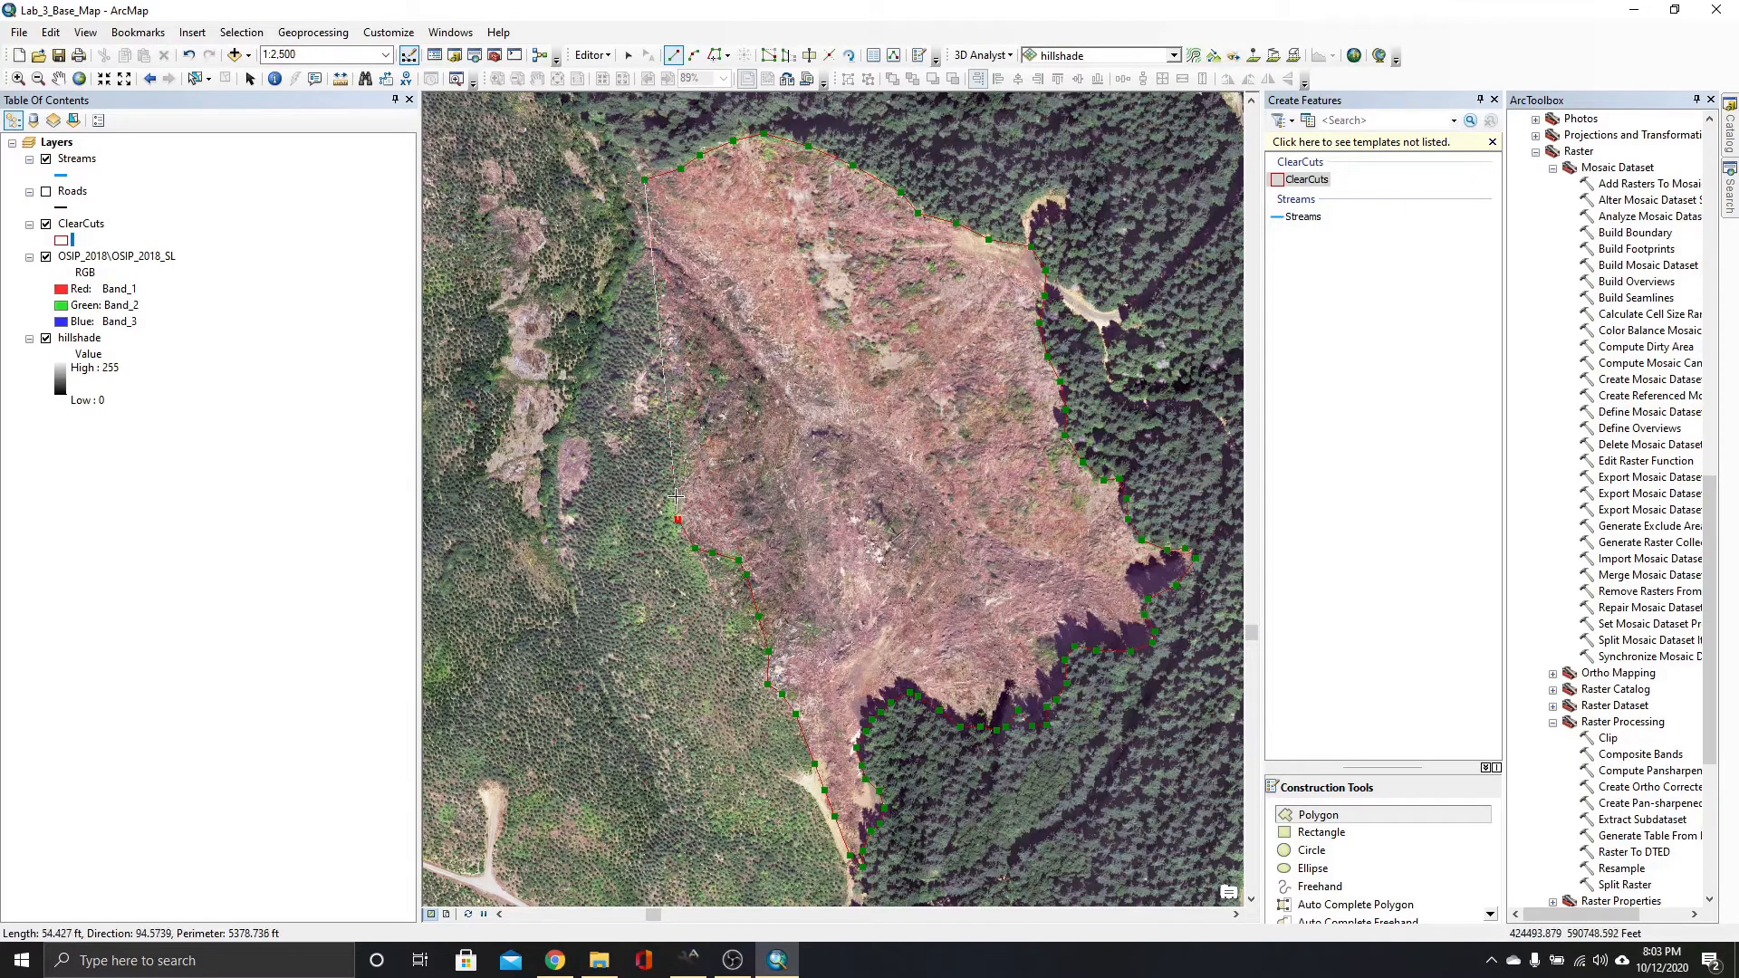
Trace the remaining western edge north to the starting corner and finish the clearcut polygon.
click(677, 496)
click(687, 467)
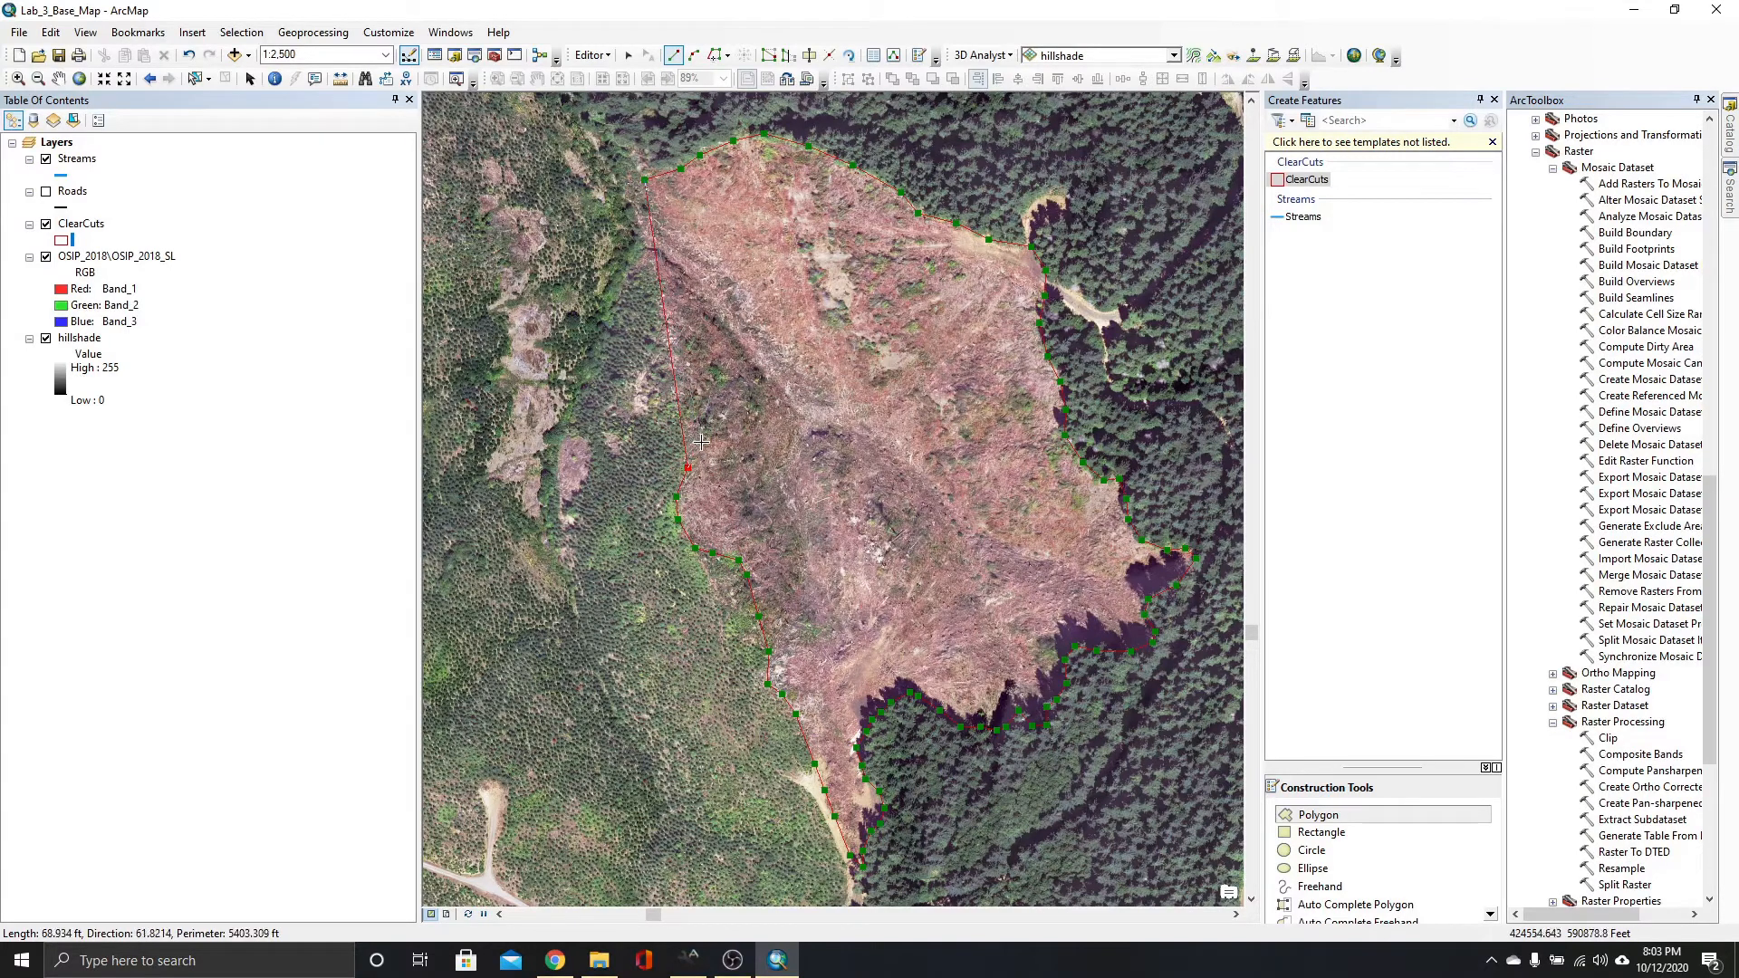
click(686, 431)
click(680, 399)
click(670, 352)
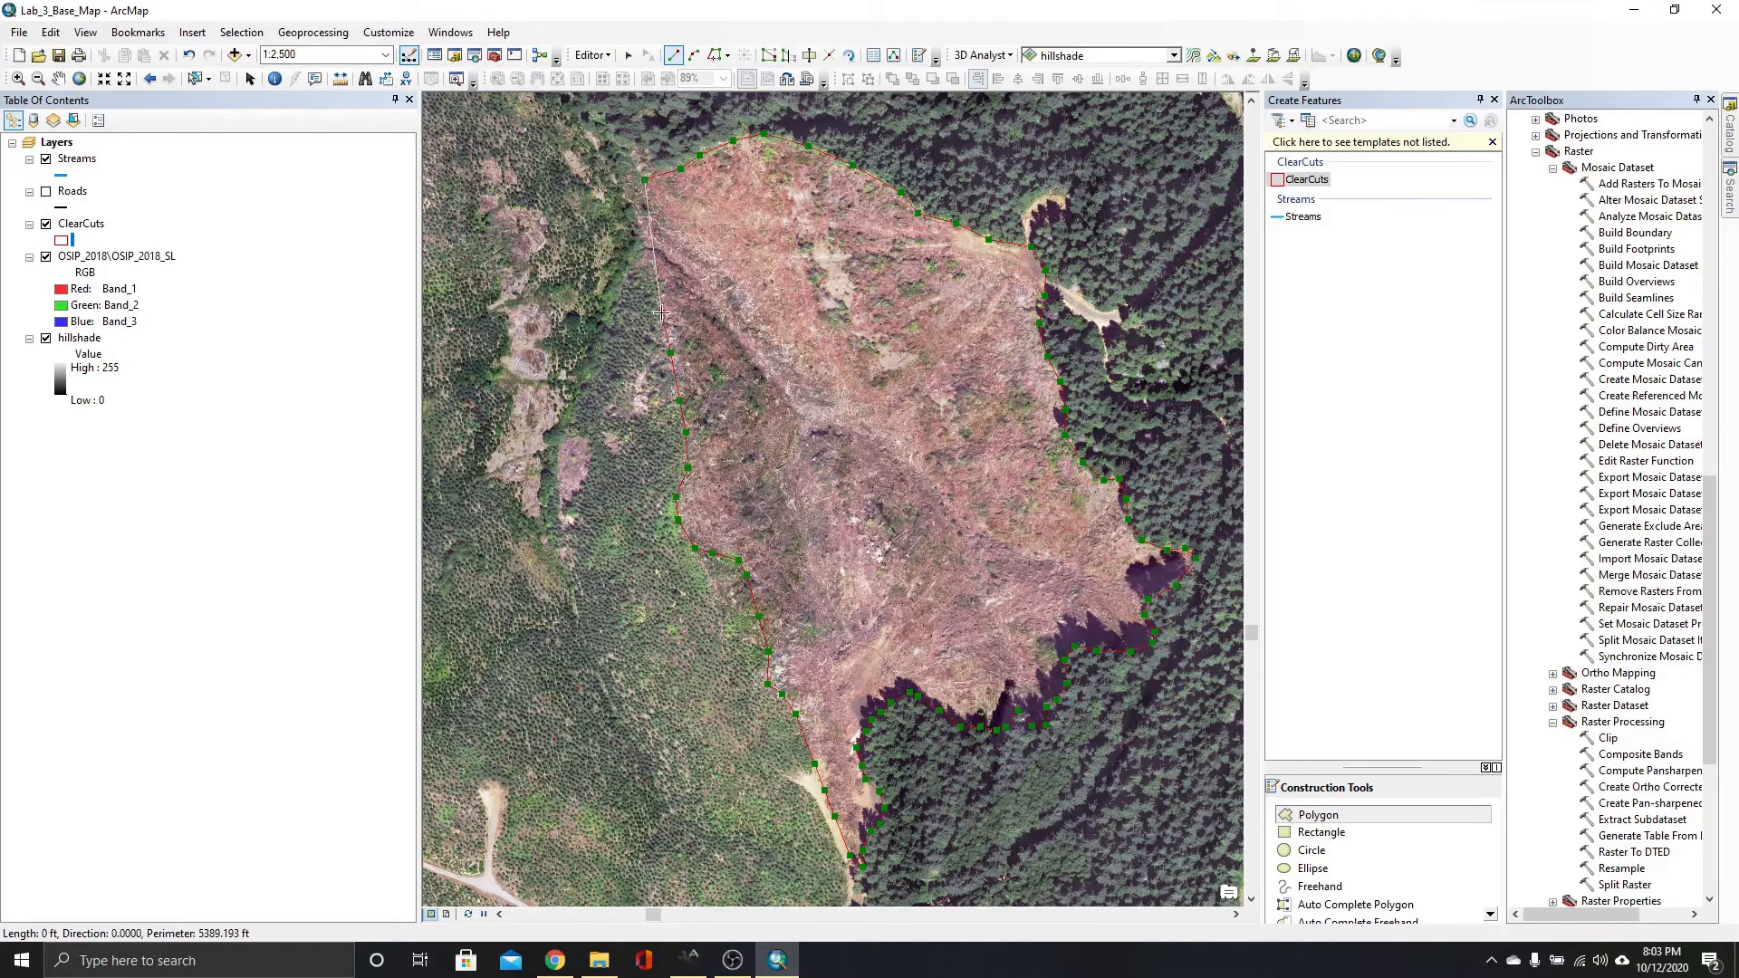
click(662, 313)
click(661, 279)
click(656, 263)
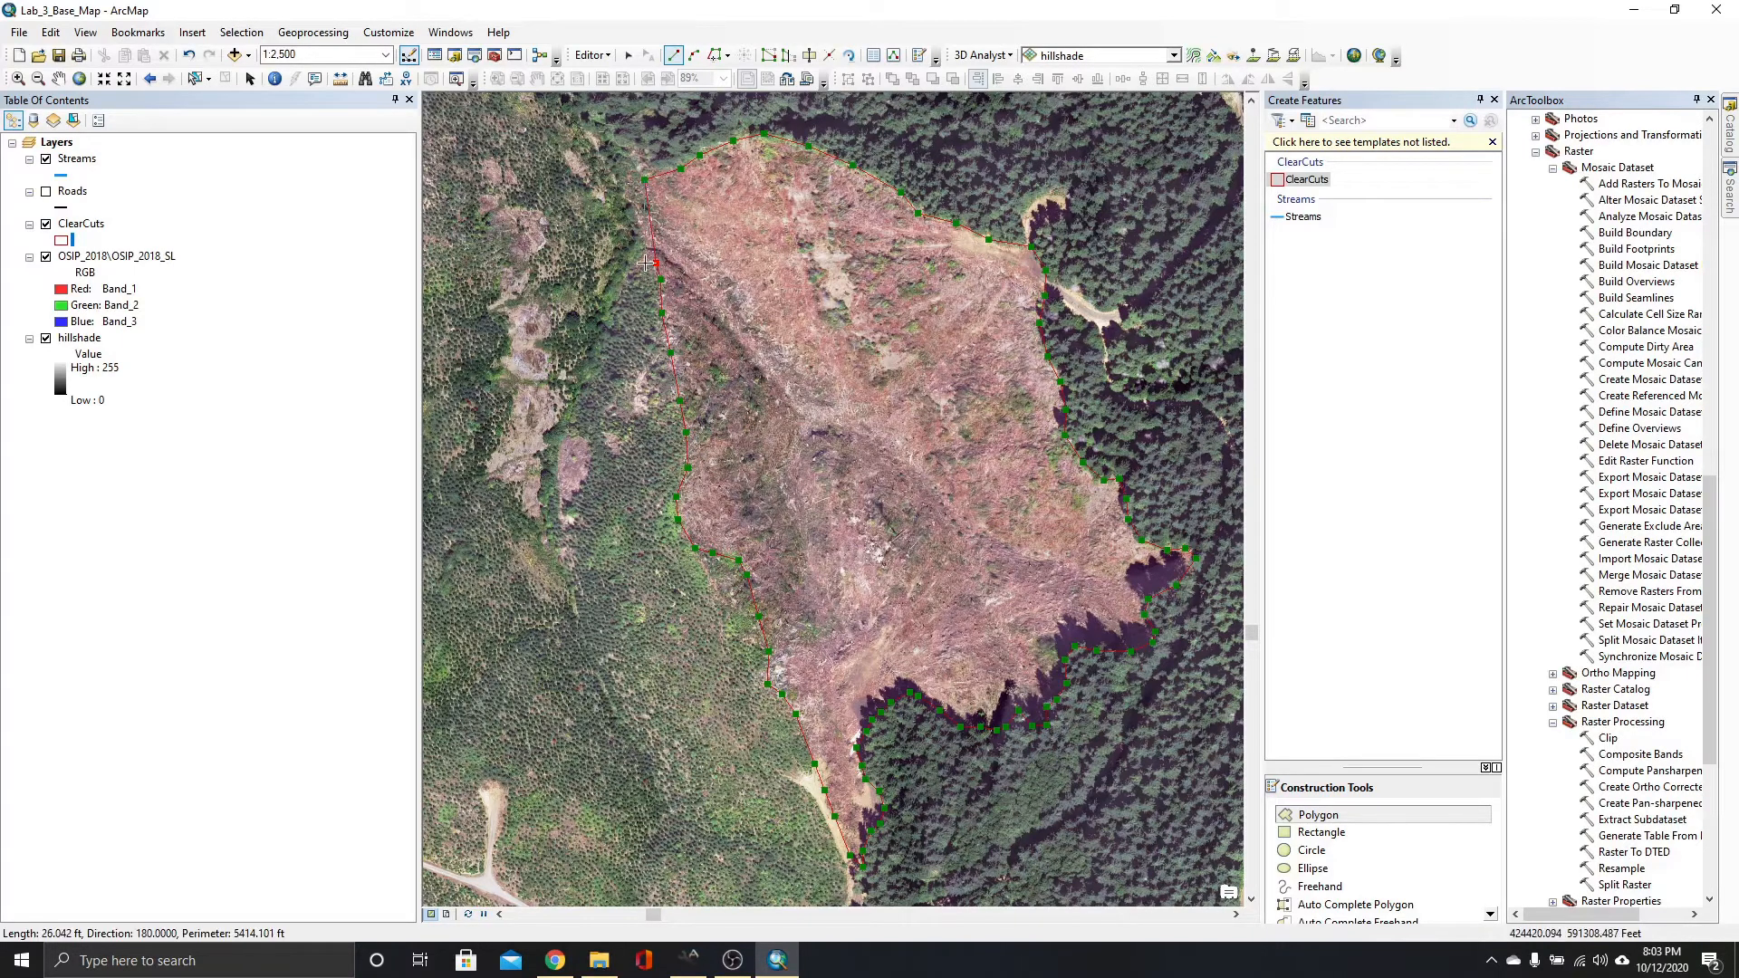
click(646, 263)
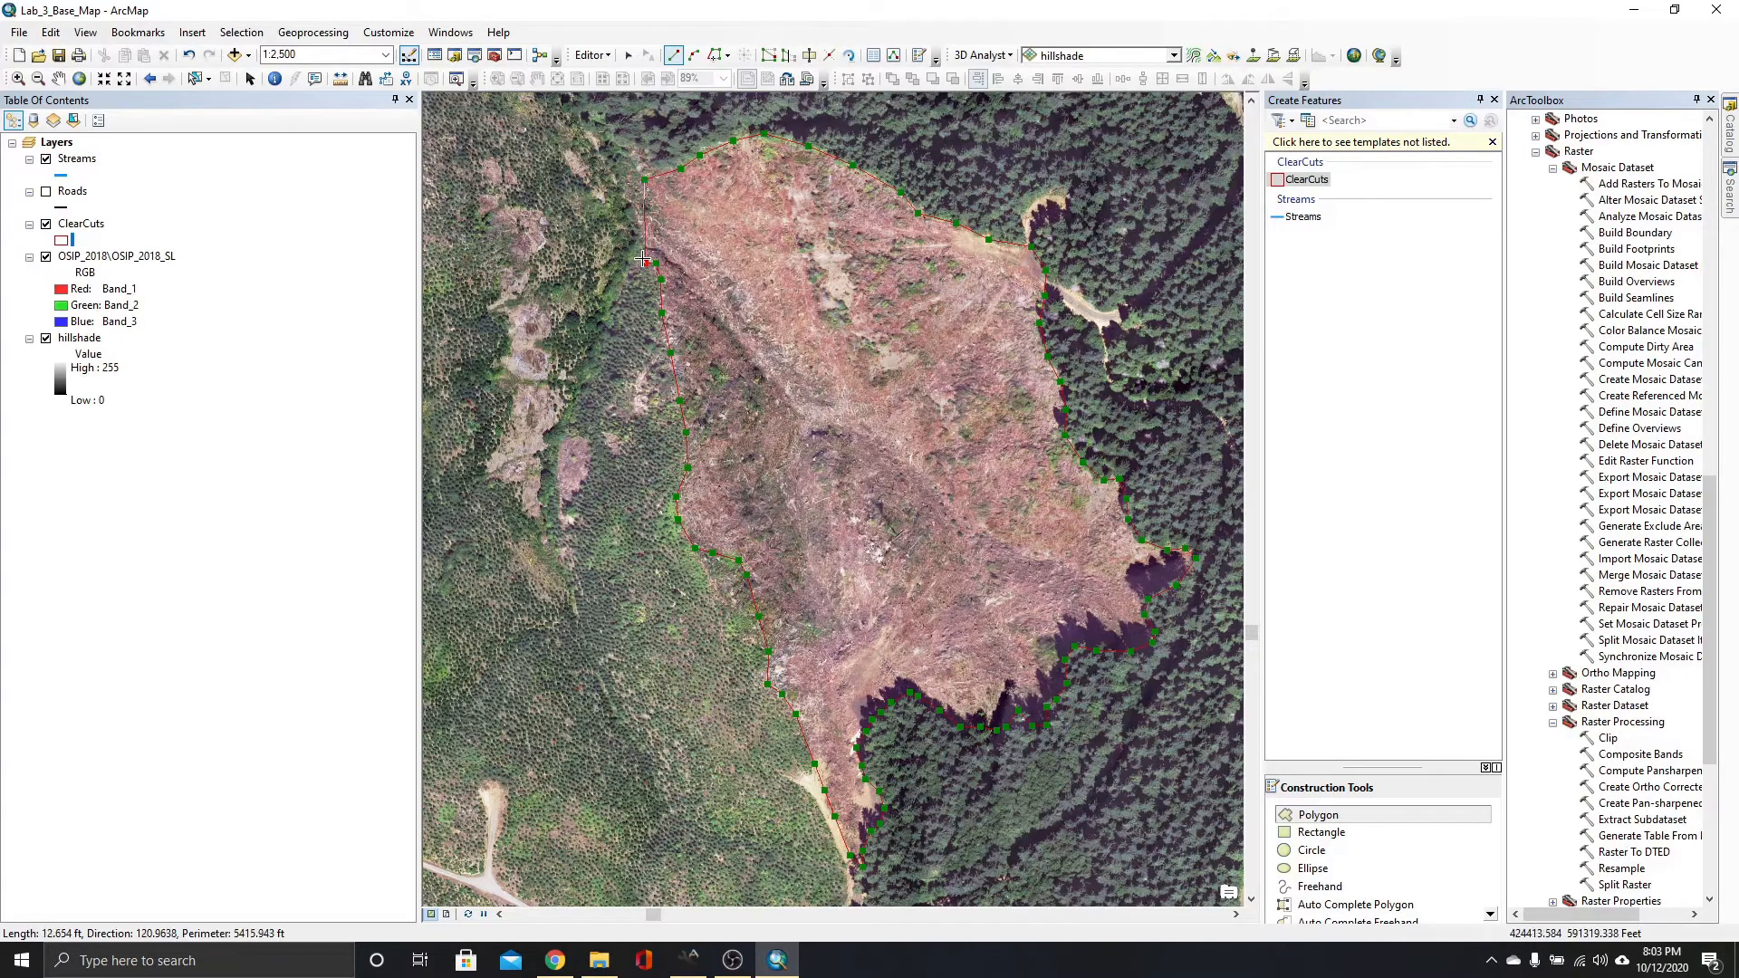
click(640, 208)
double_click(642, 179)
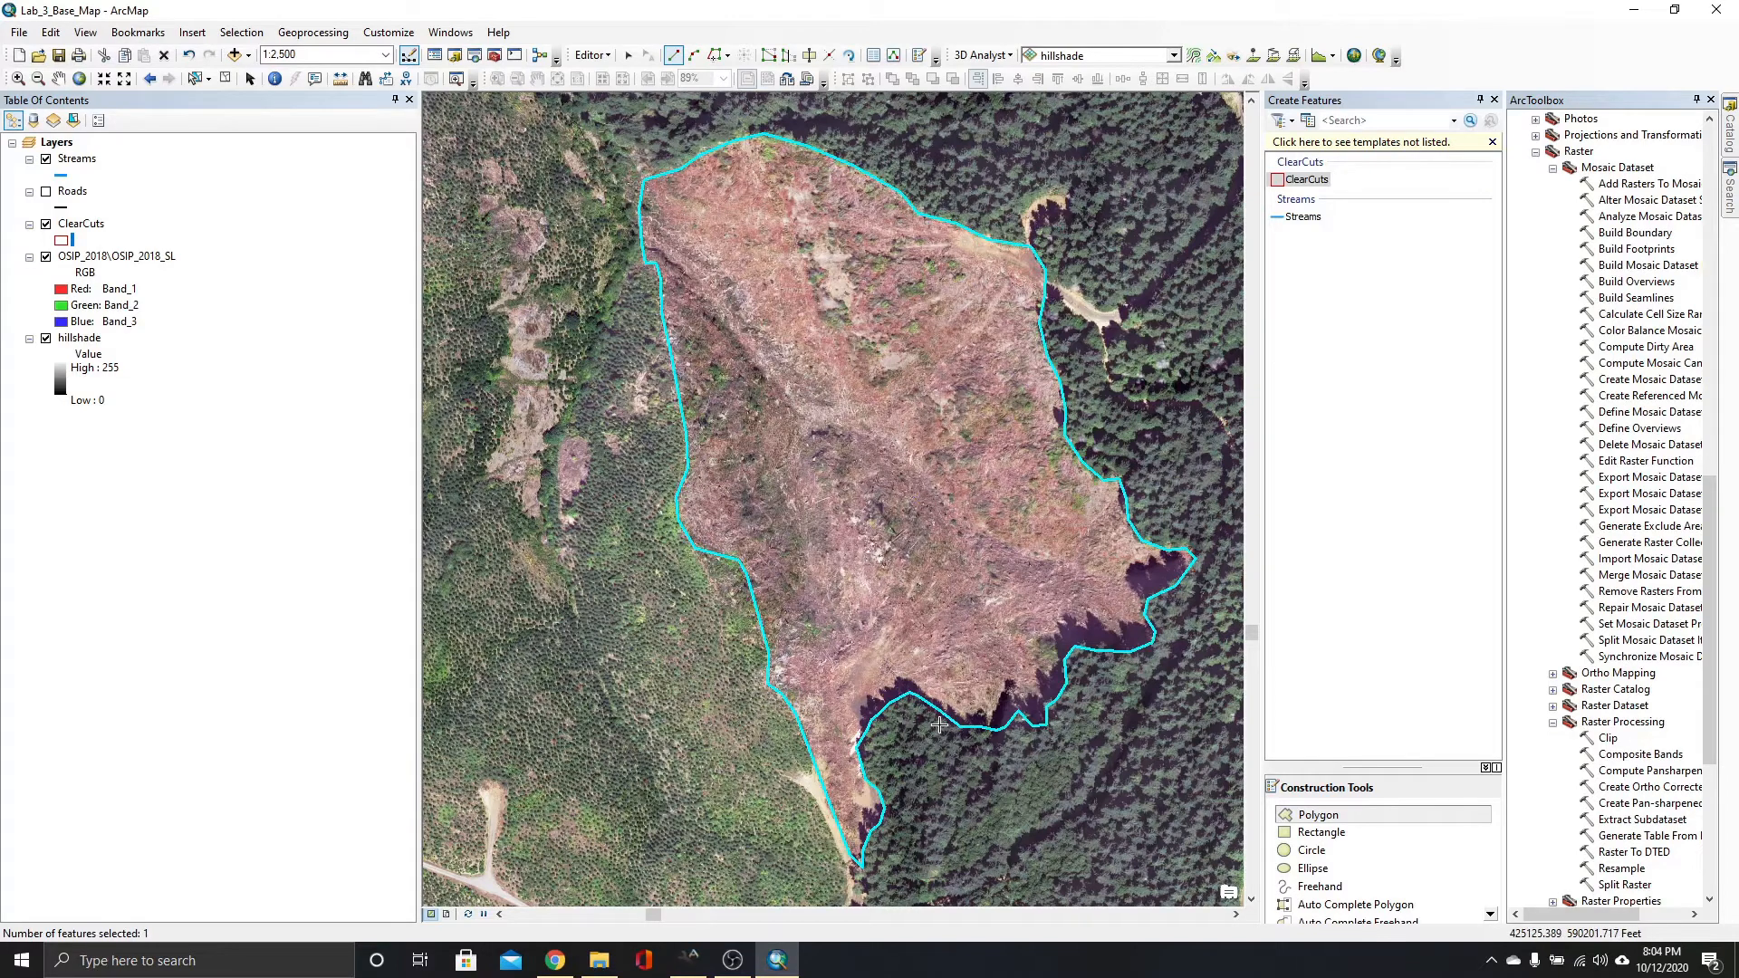
Stop the edit session and save the new clearcut polygon.
click(617, 56)
click(596, 95)
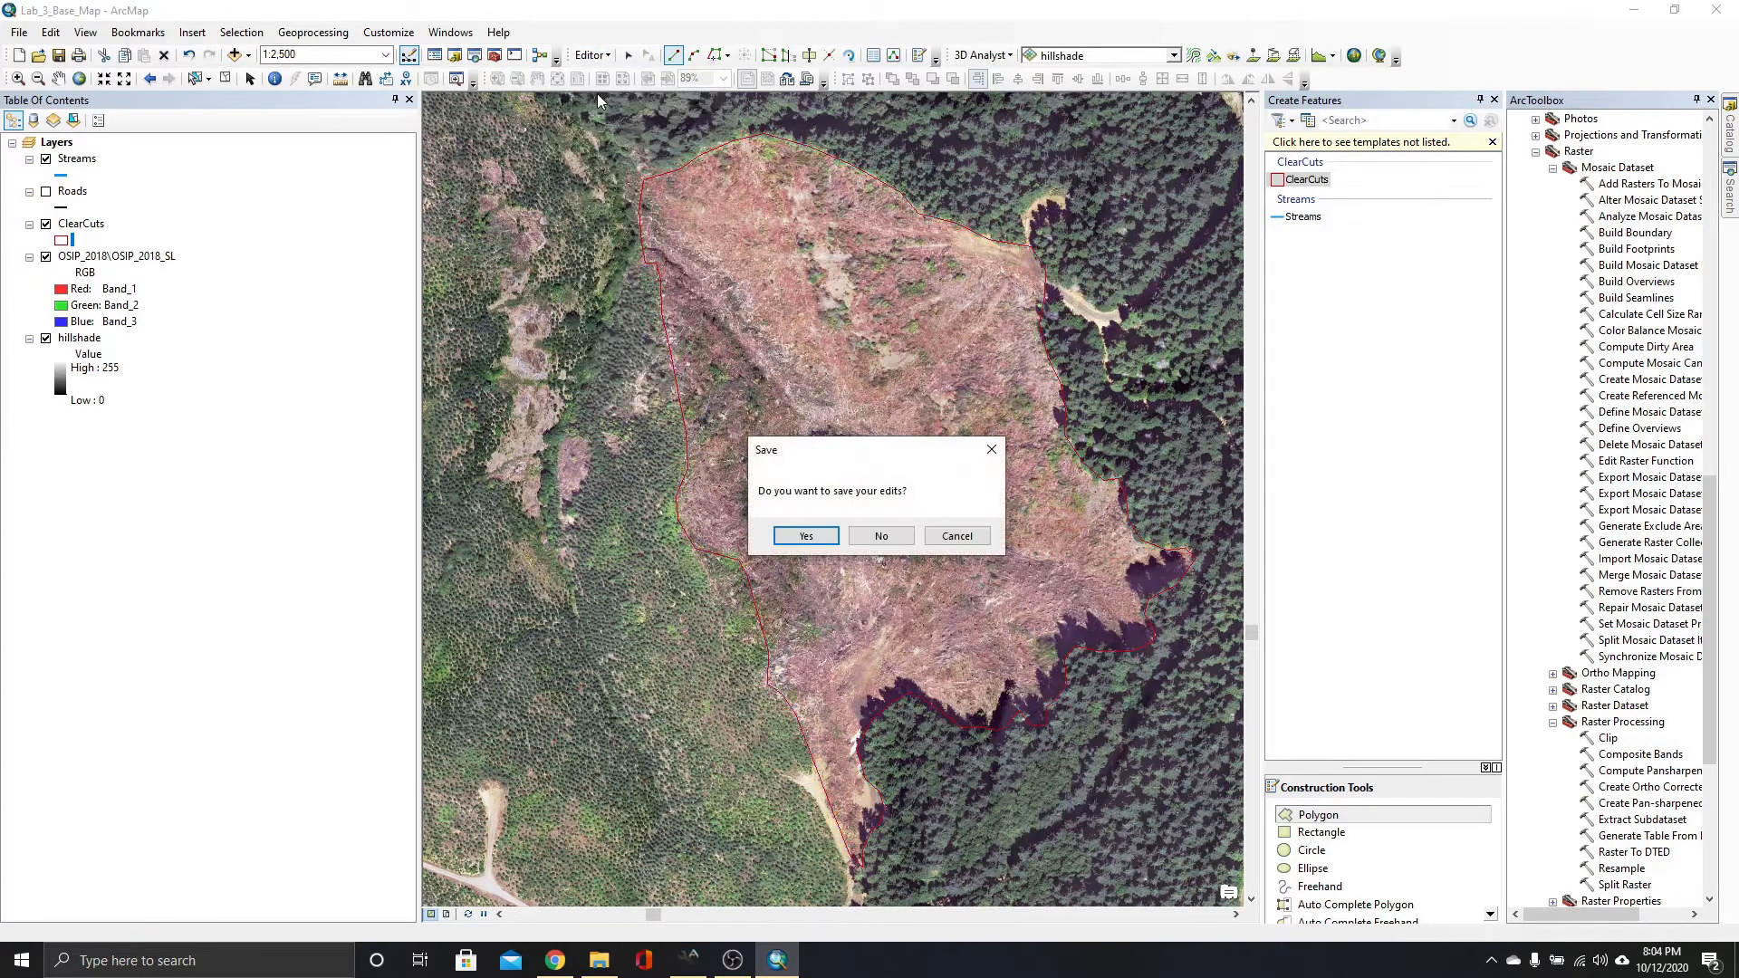
click(806, 537)
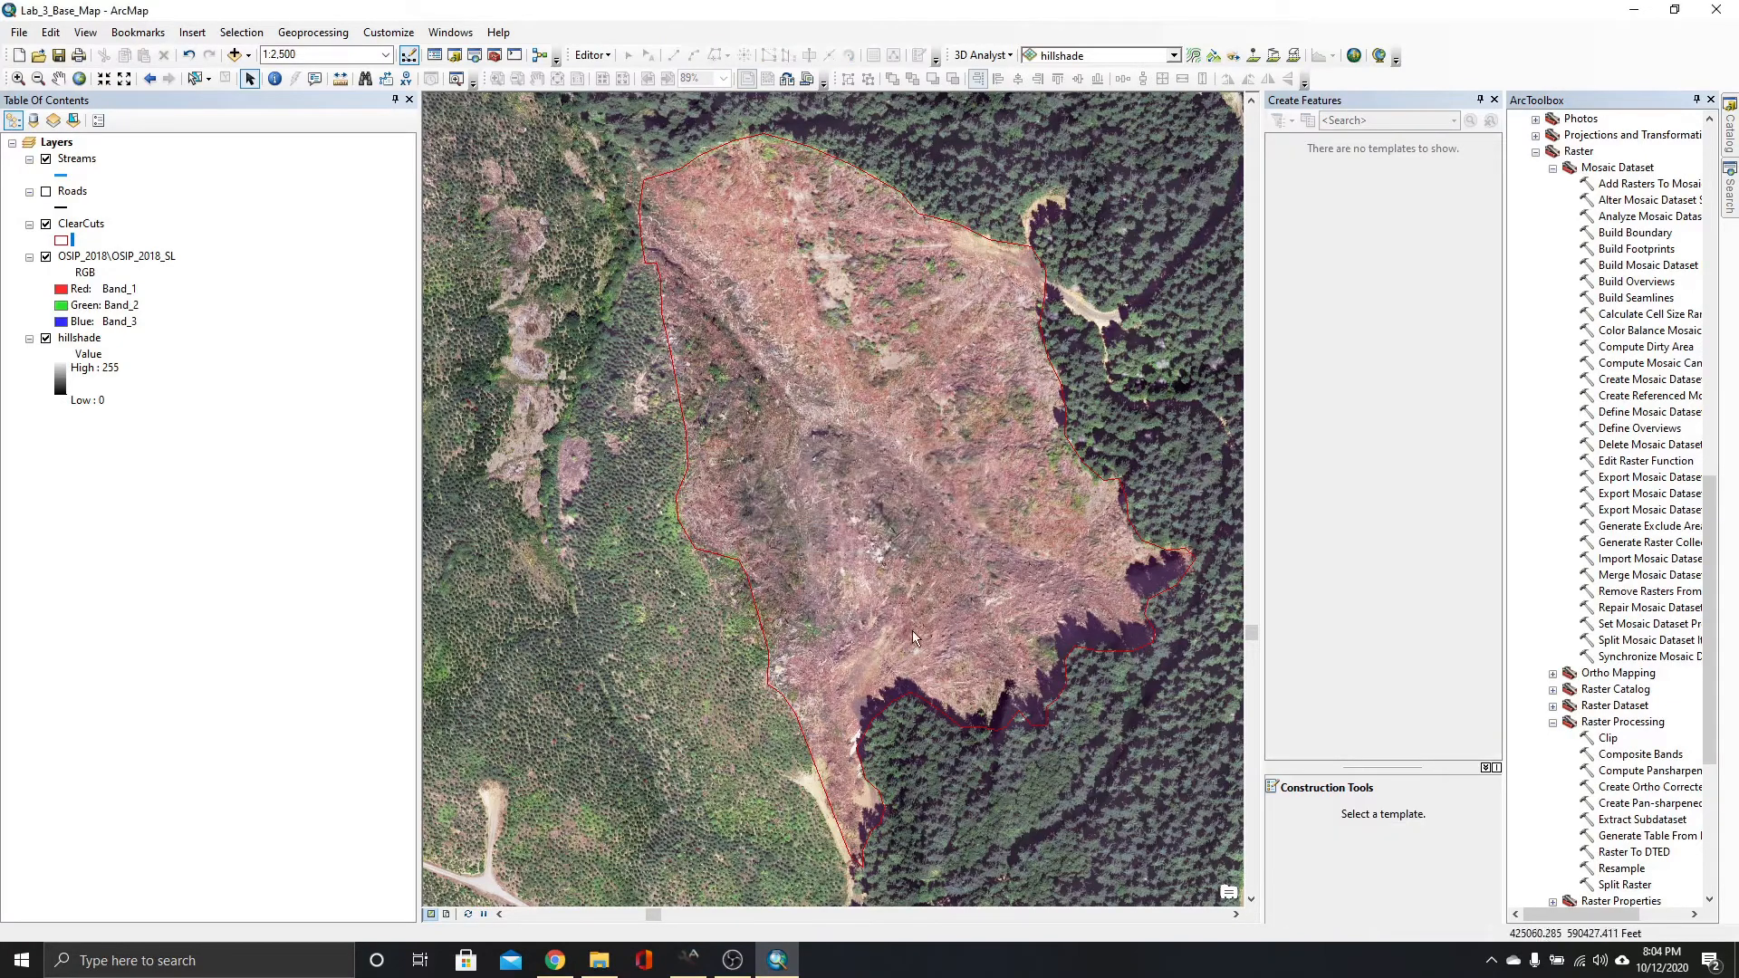
Start an edit session with Roads as the source layer and continue into editing.
scroll(847, 649, down, 3)
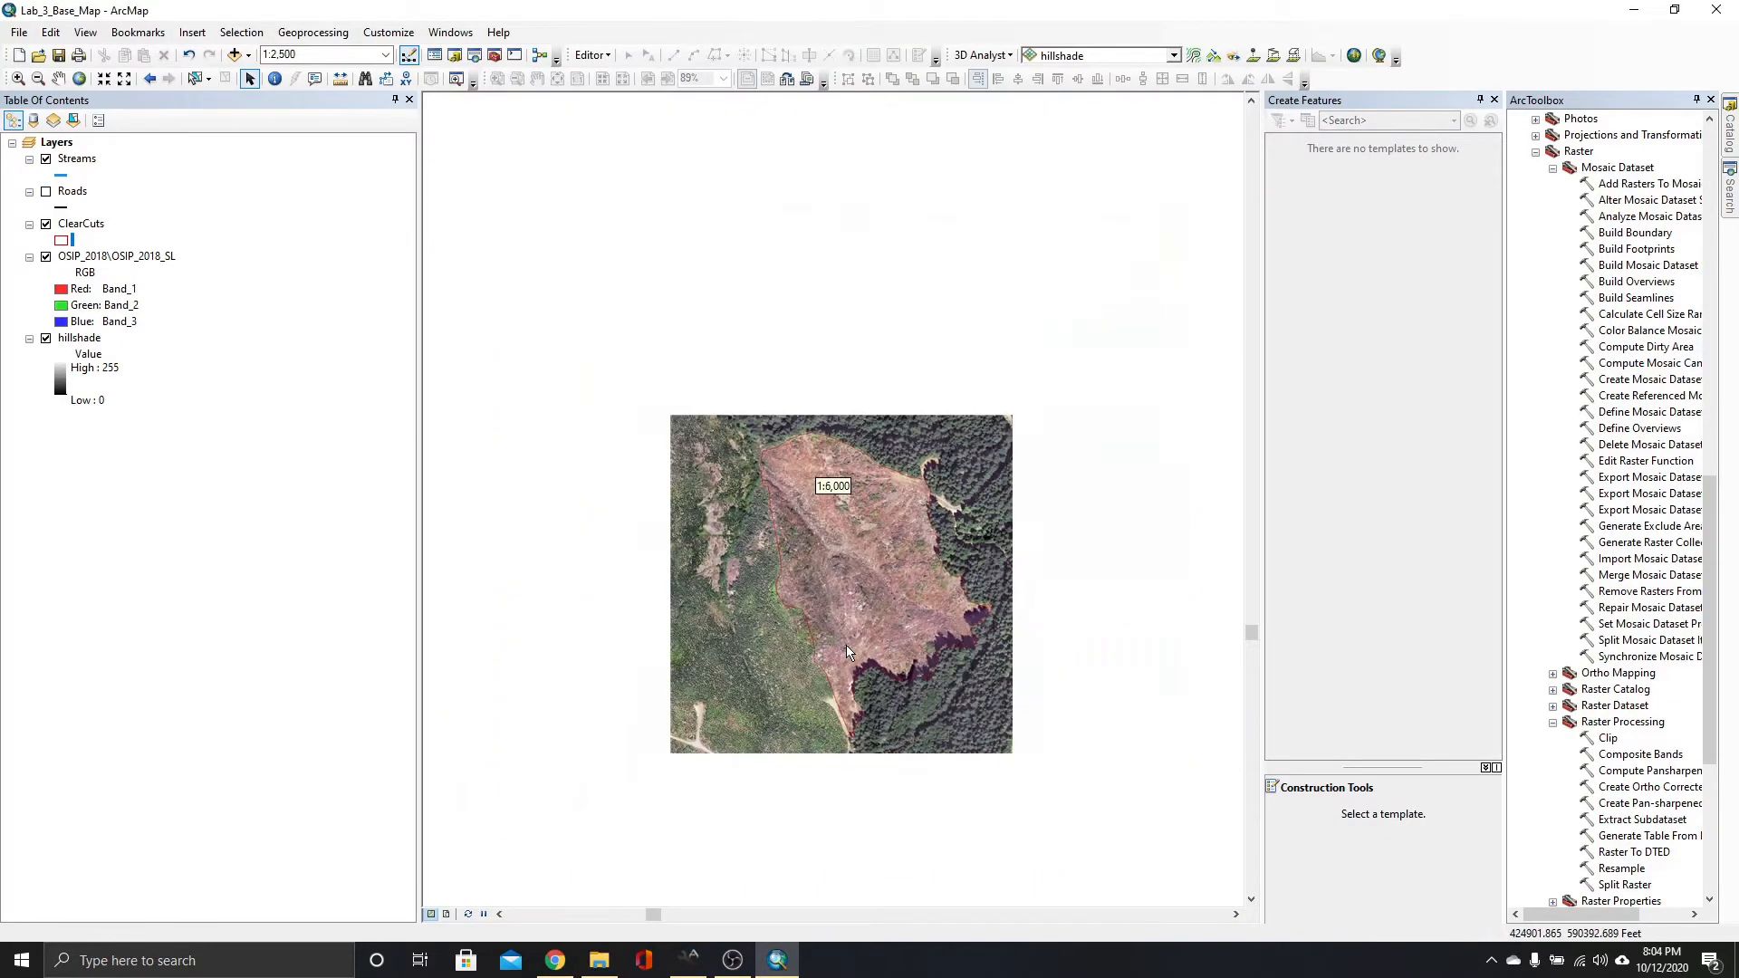
scroll(847, 650, down, 2)
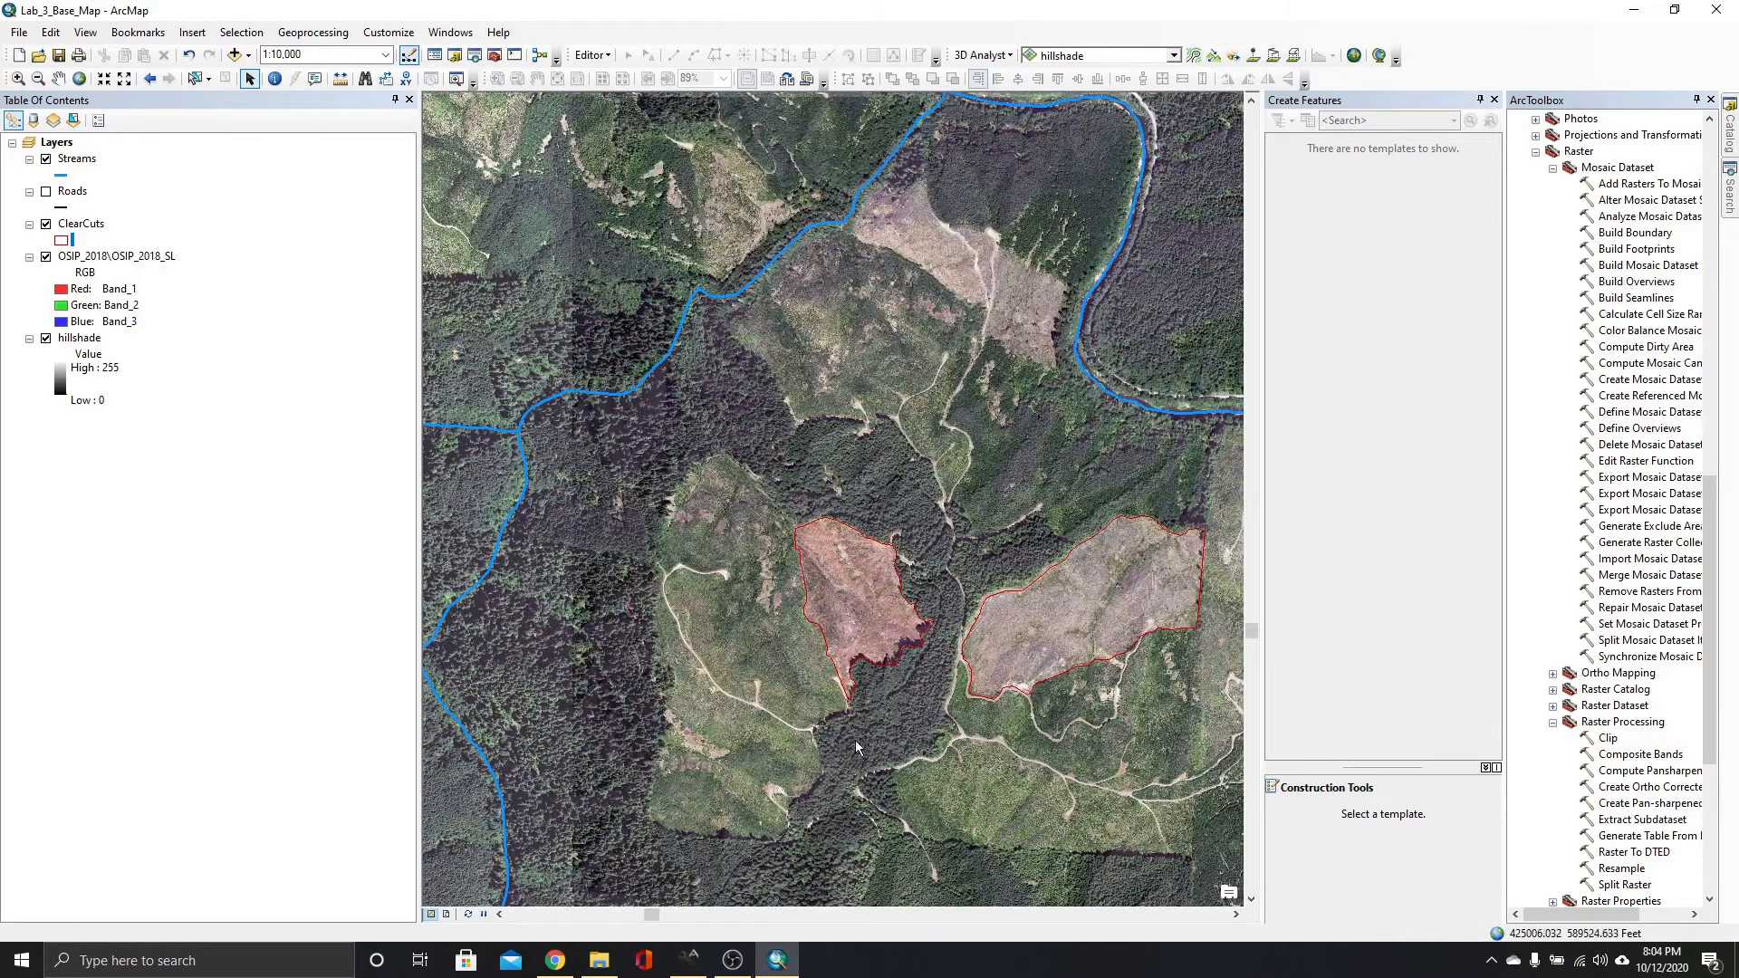
scroll(856, 741, up, 2)
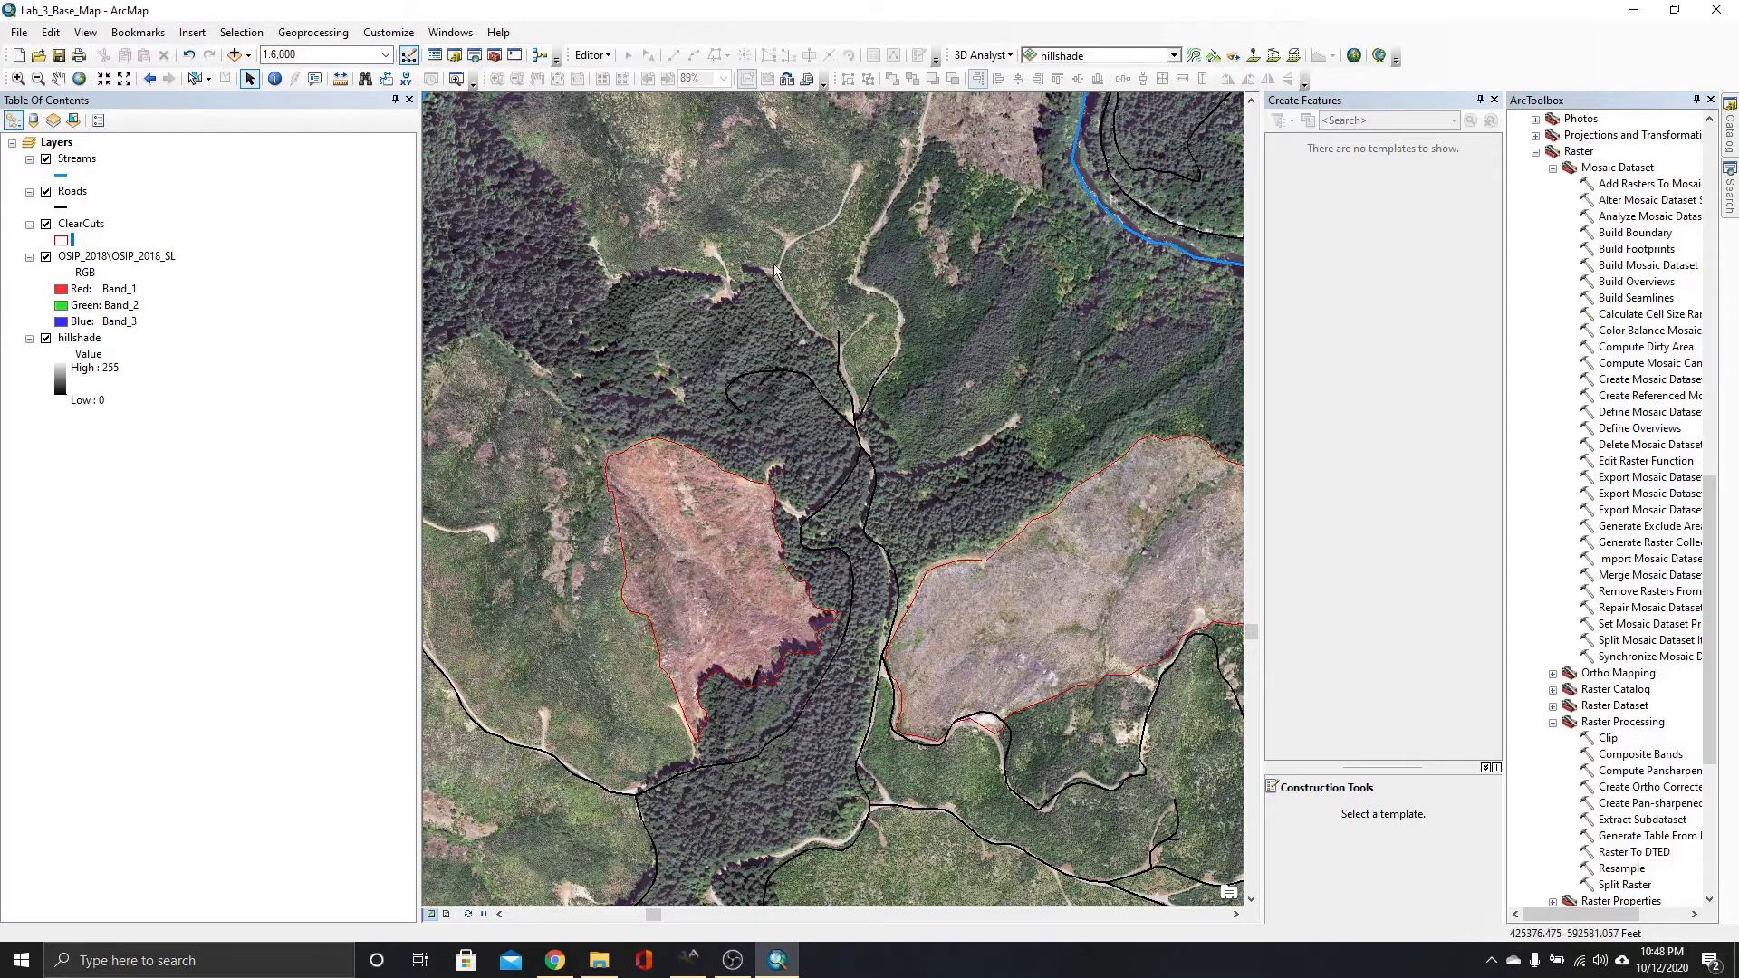
click(591, 55)
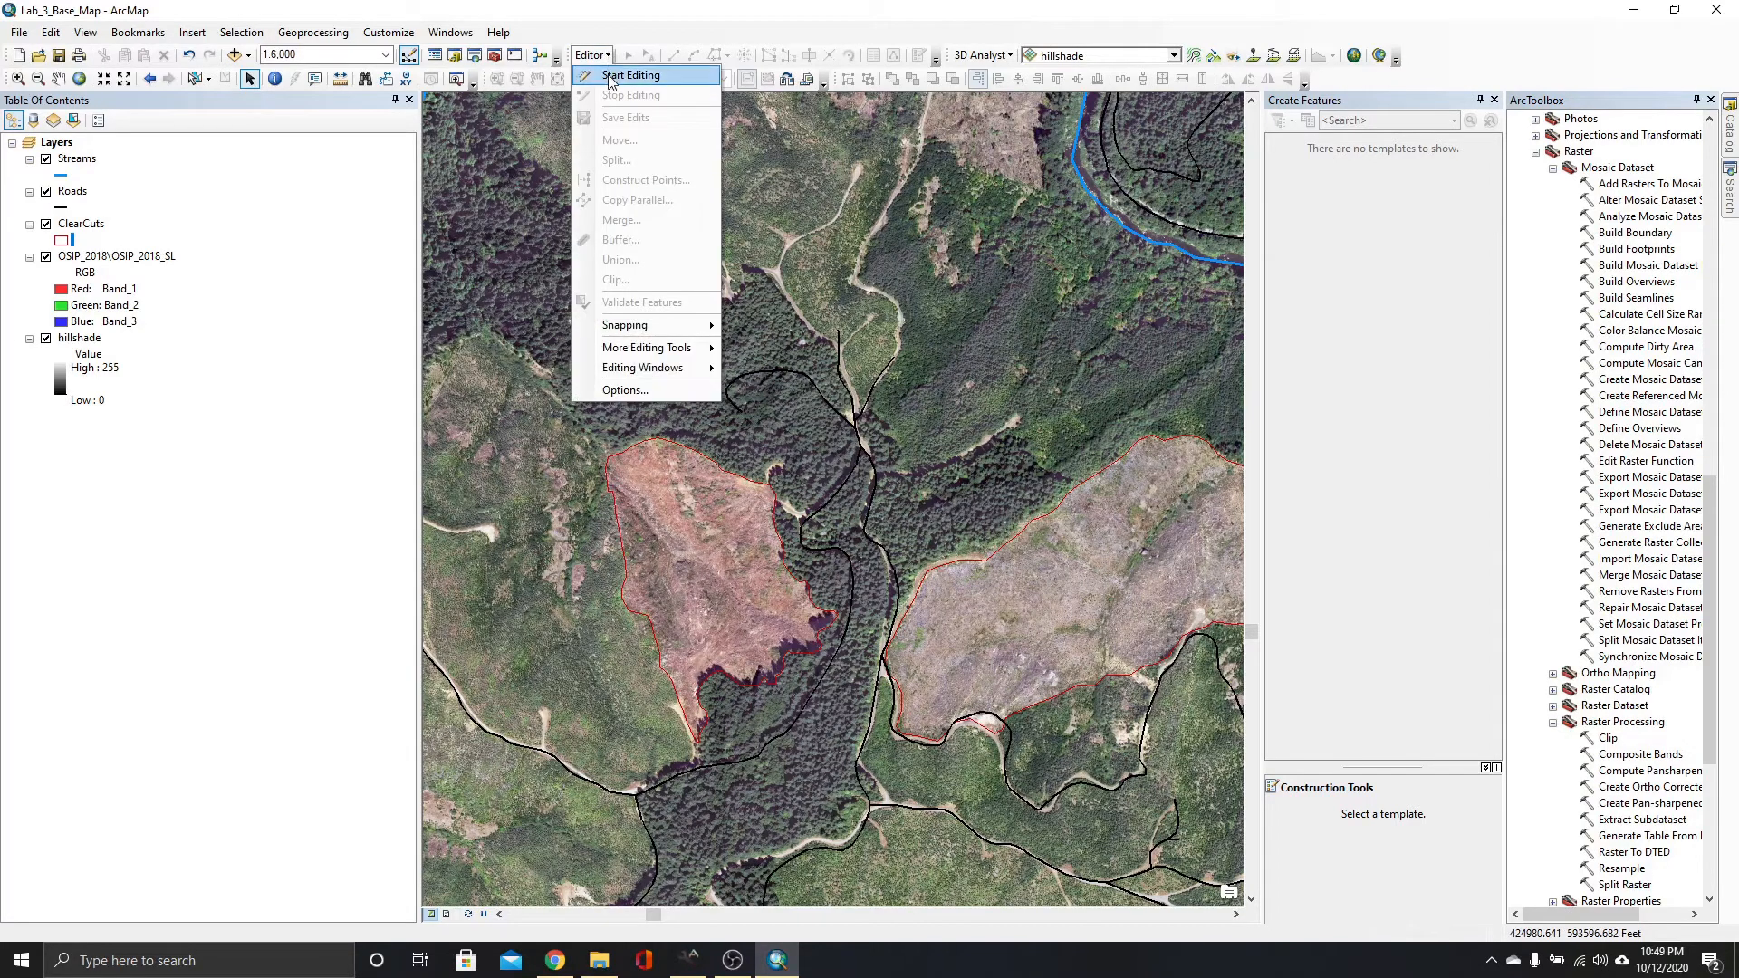
click(610, 76)
click(719, 374)
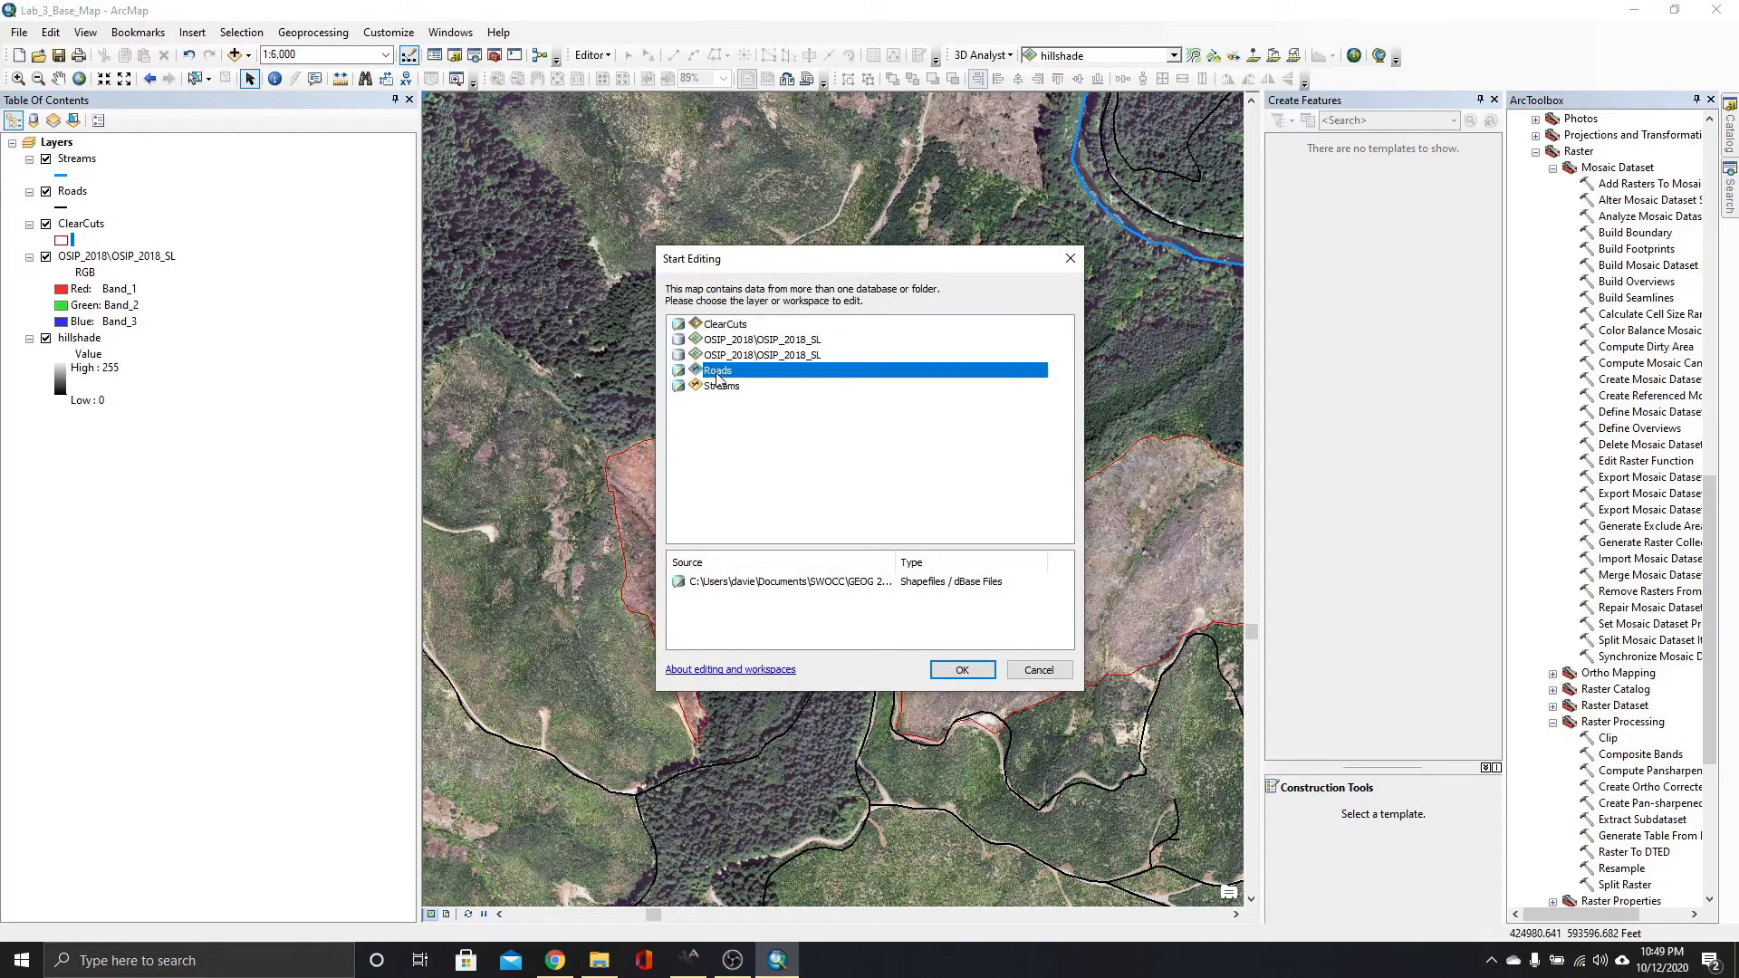
click(946, 668)
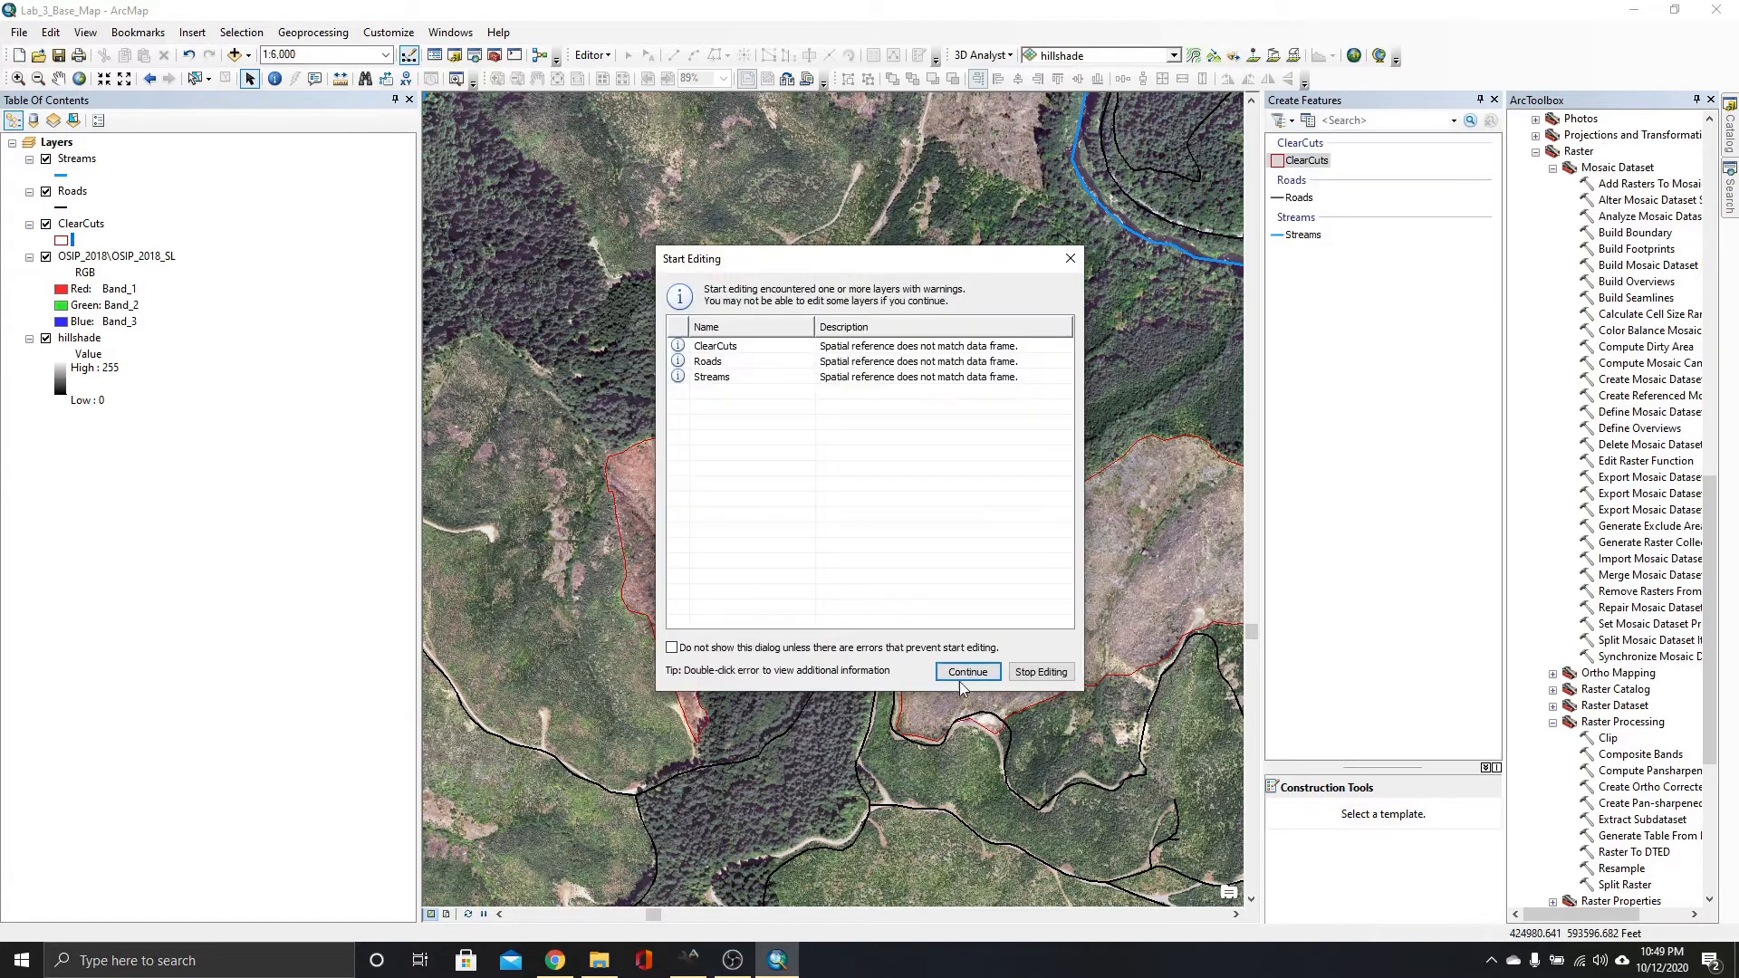
click(966, 674)
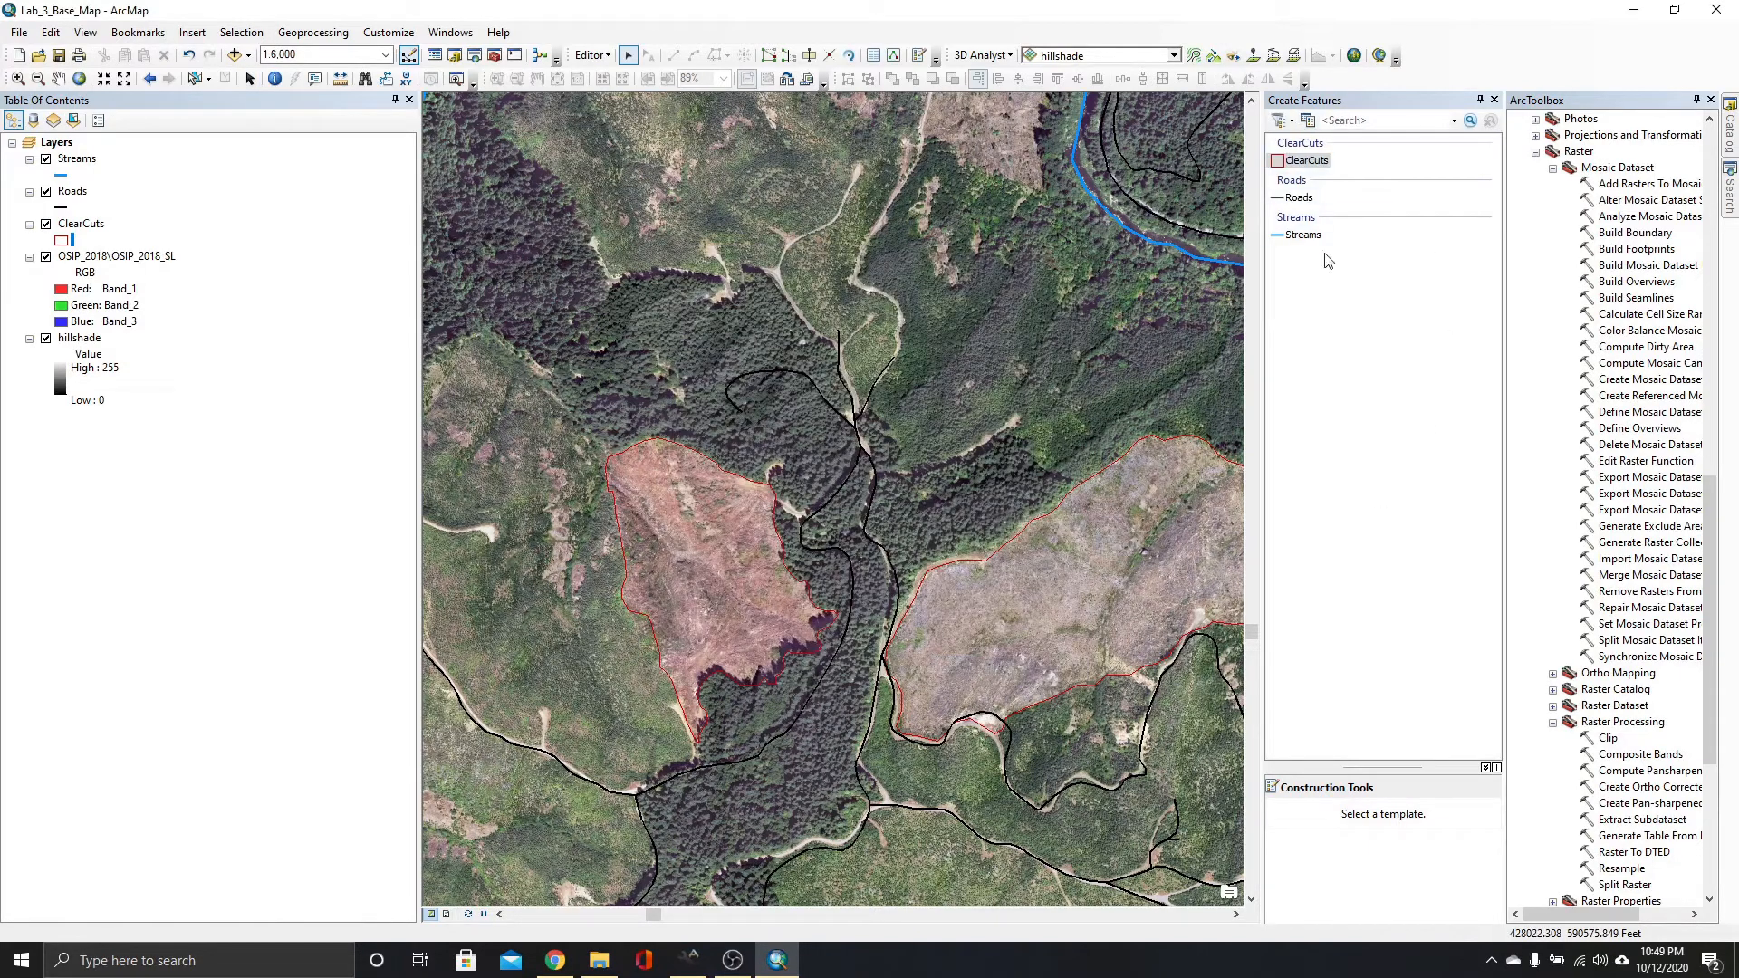
Select the Roads line template and open the vertices of the road along the eastern clearcut's southern edge for editing.
click(1297, 197)
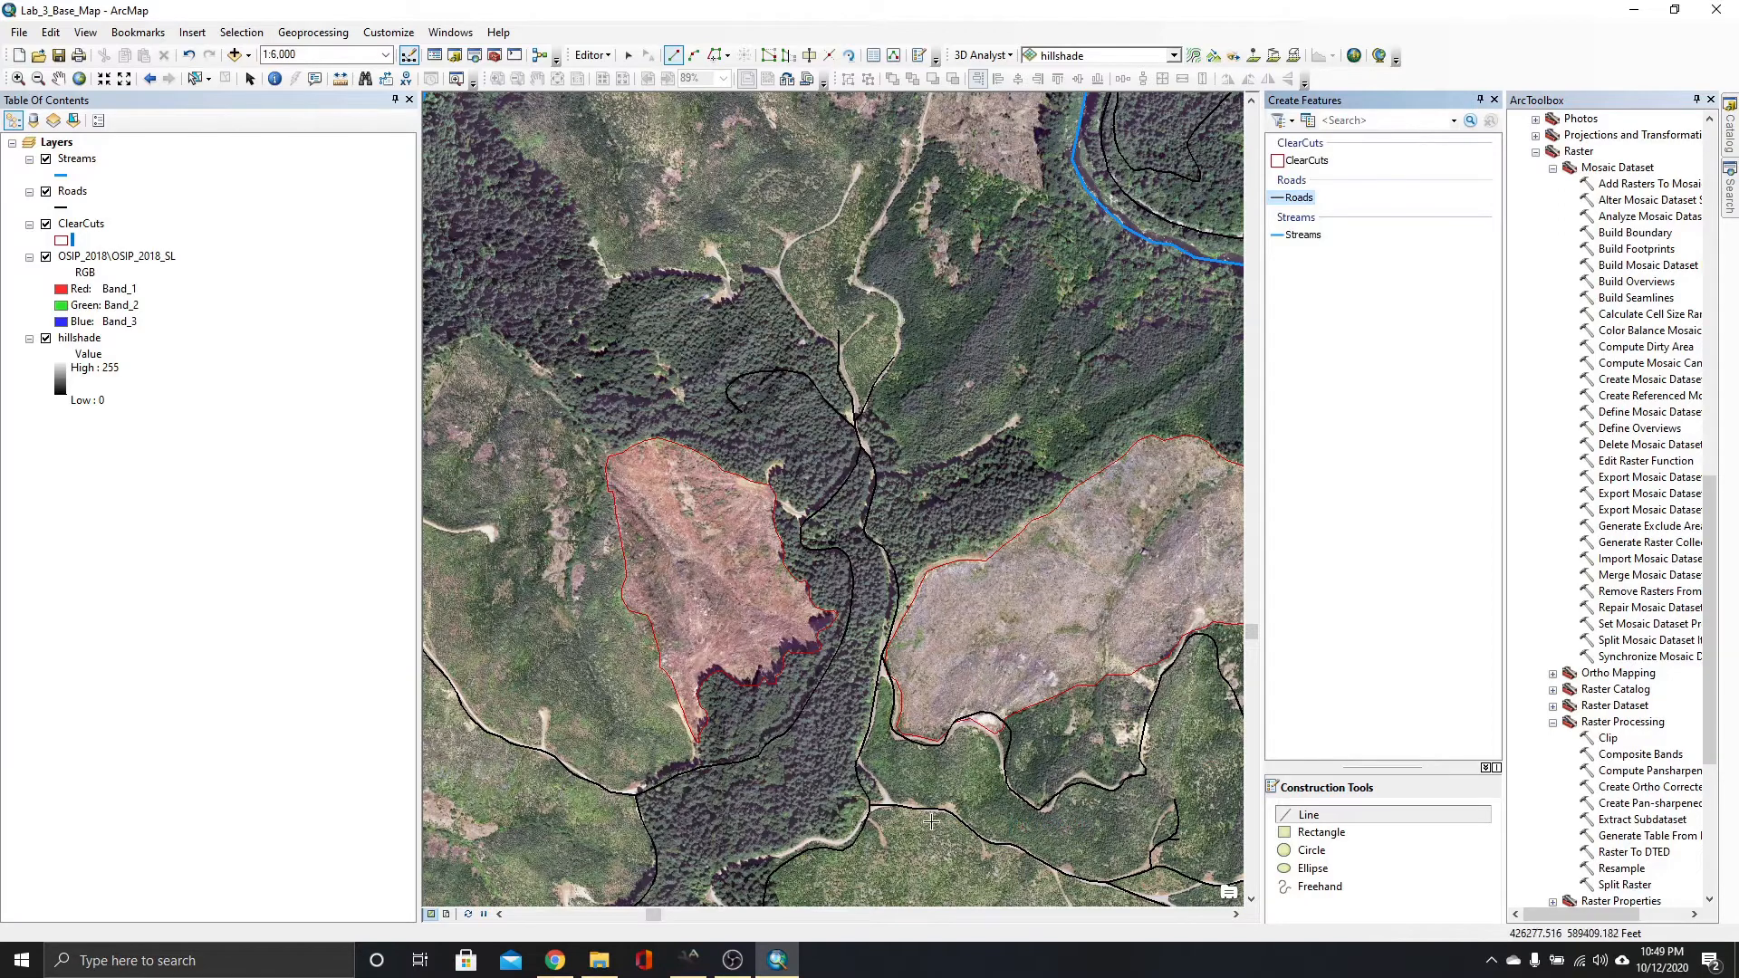
click(1299, 815)
click(626, 57)
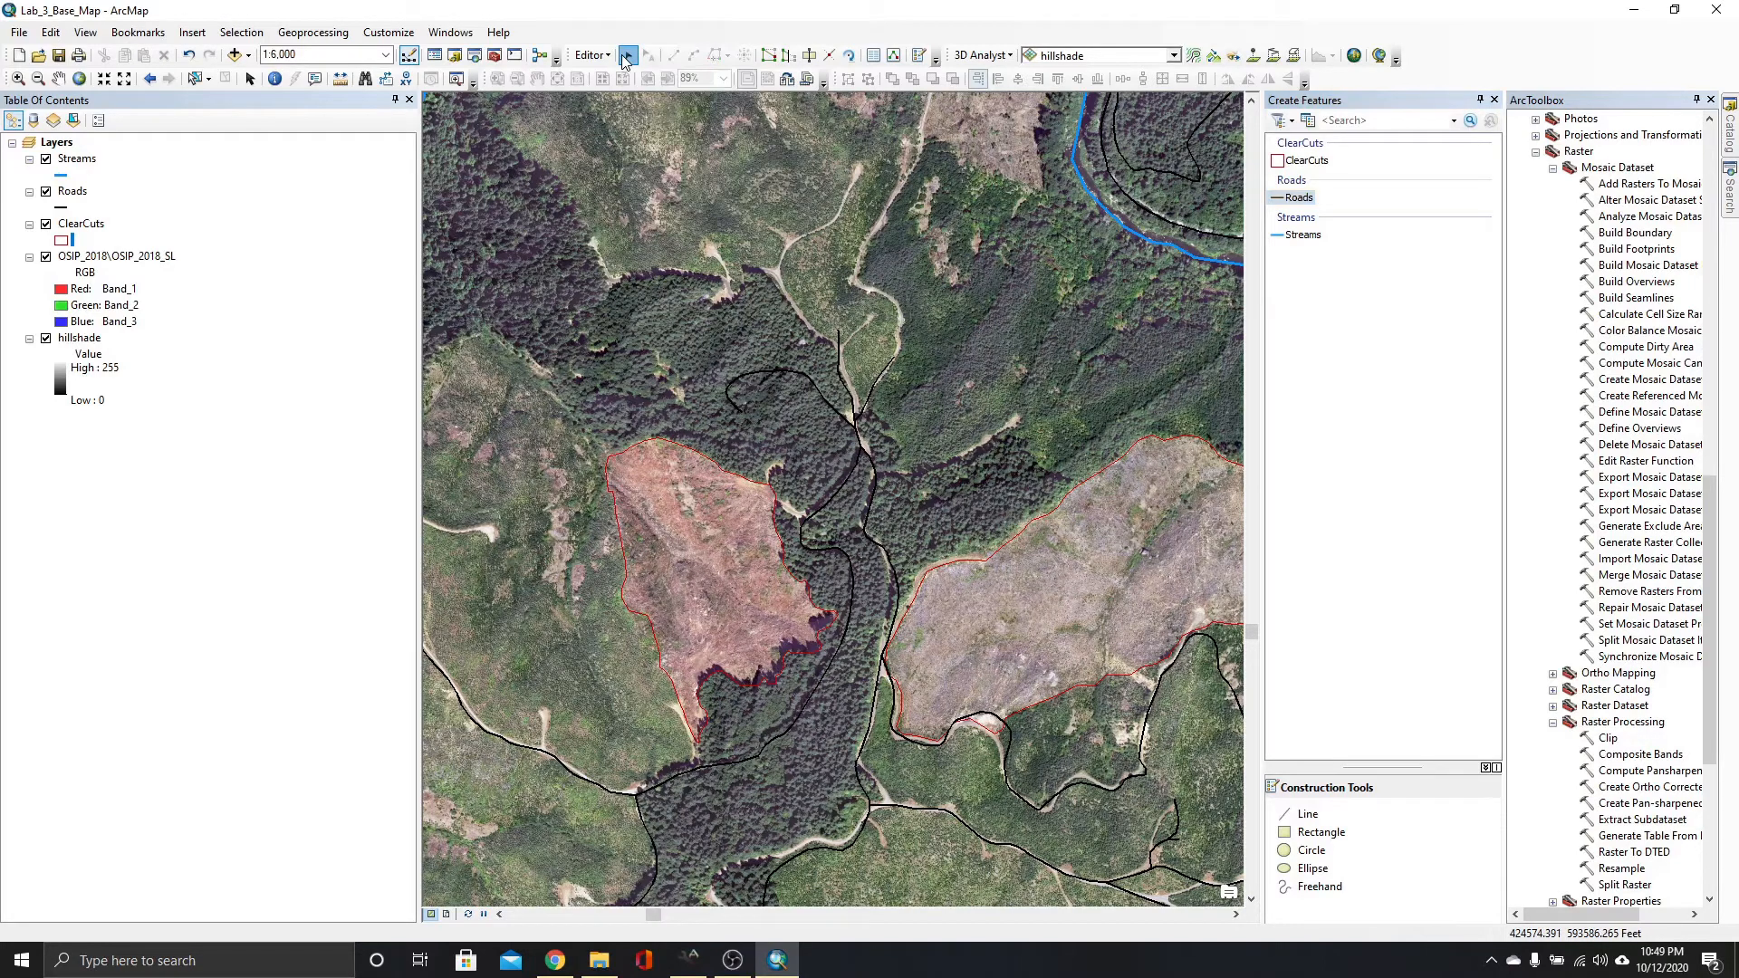
double_click(978, 720)
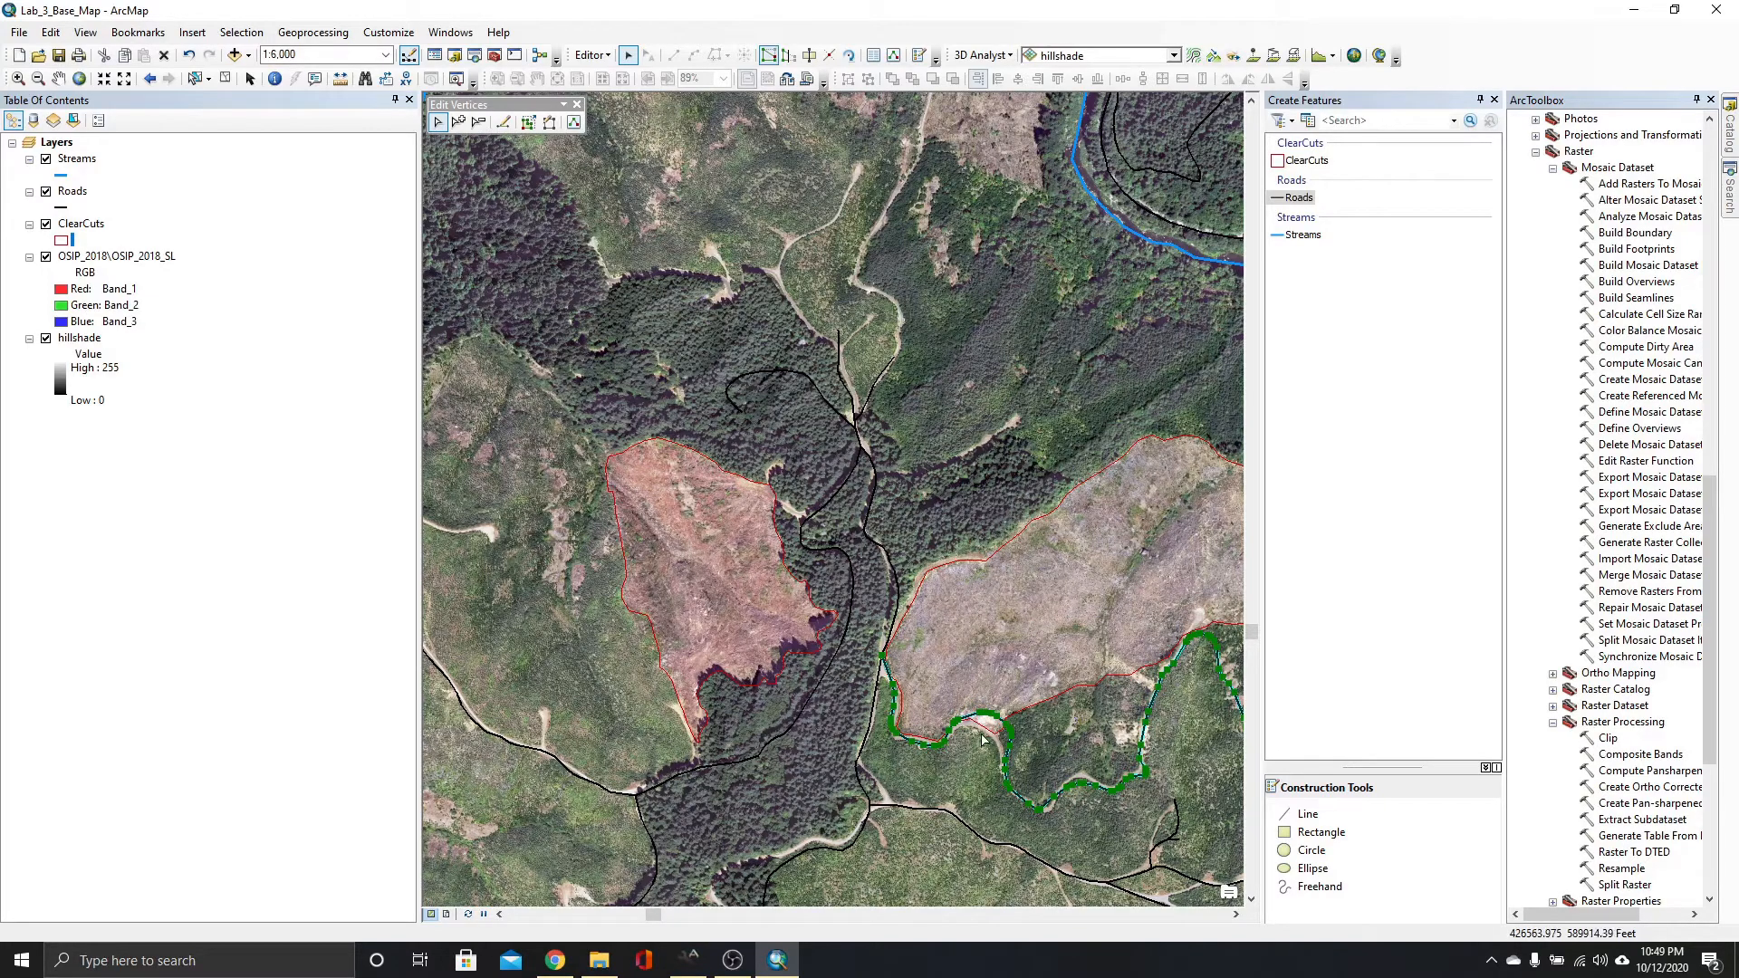
scroll(983, 739, up, 5)
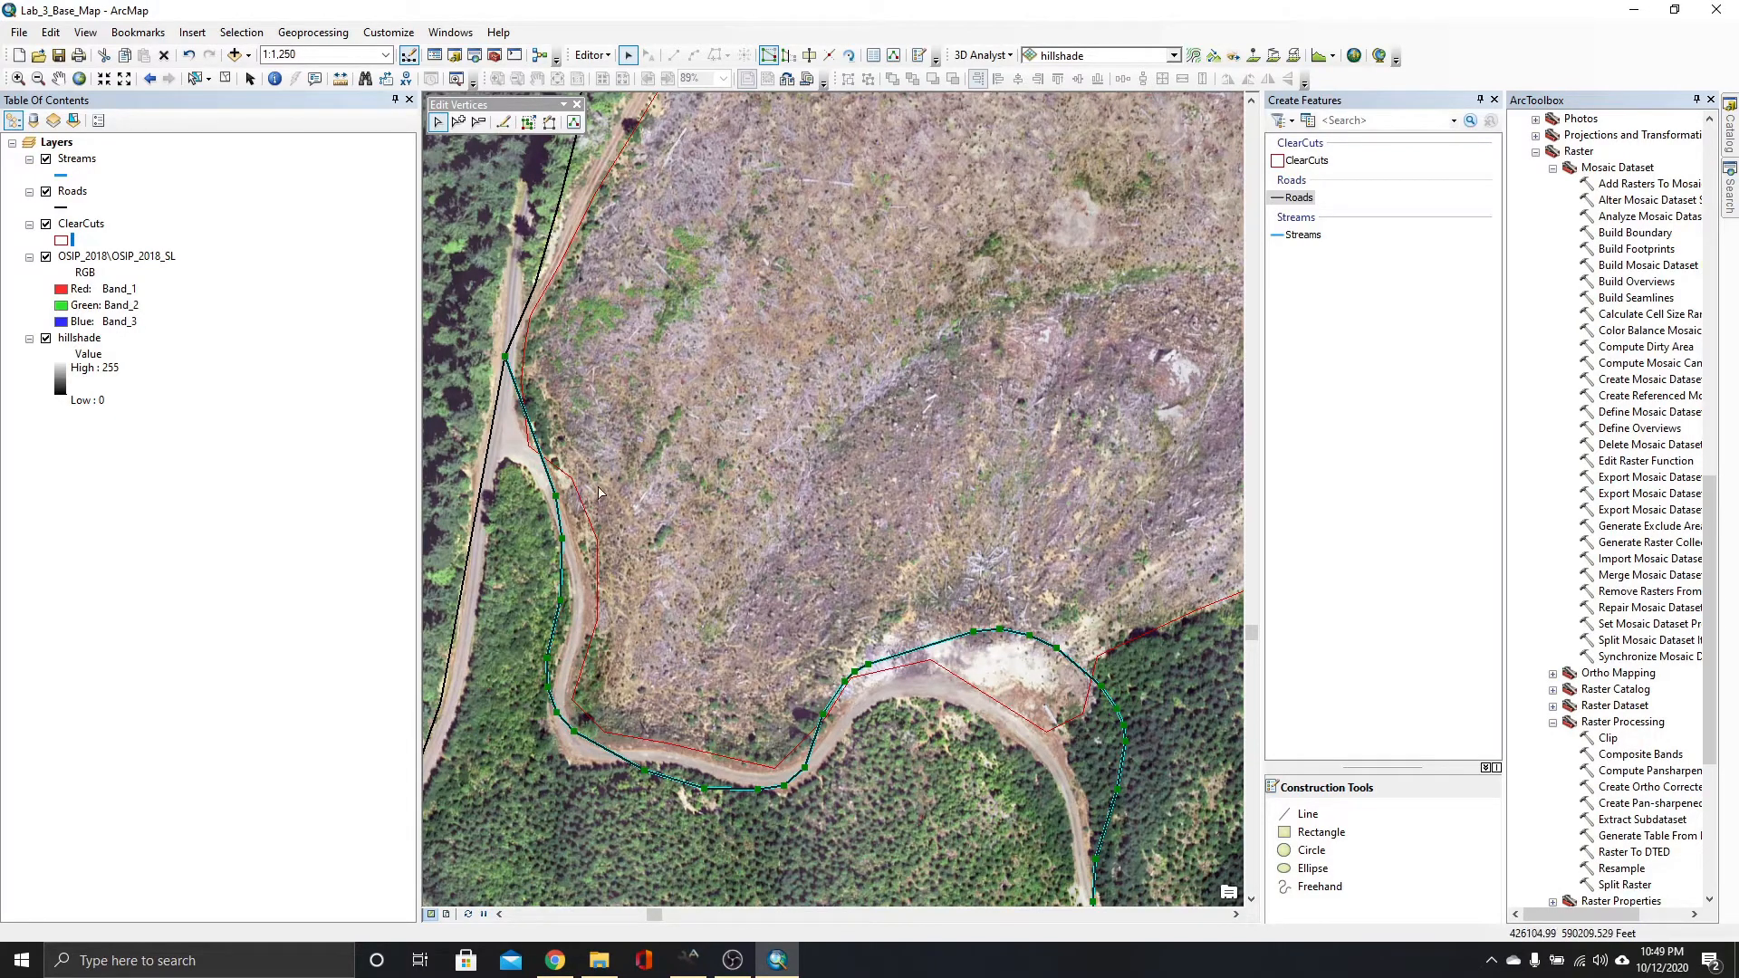
Move the road's vertices onto the visible roadway from the western junction around the southwest bend to the pale landing.
drag(558, 496, 527, 445)
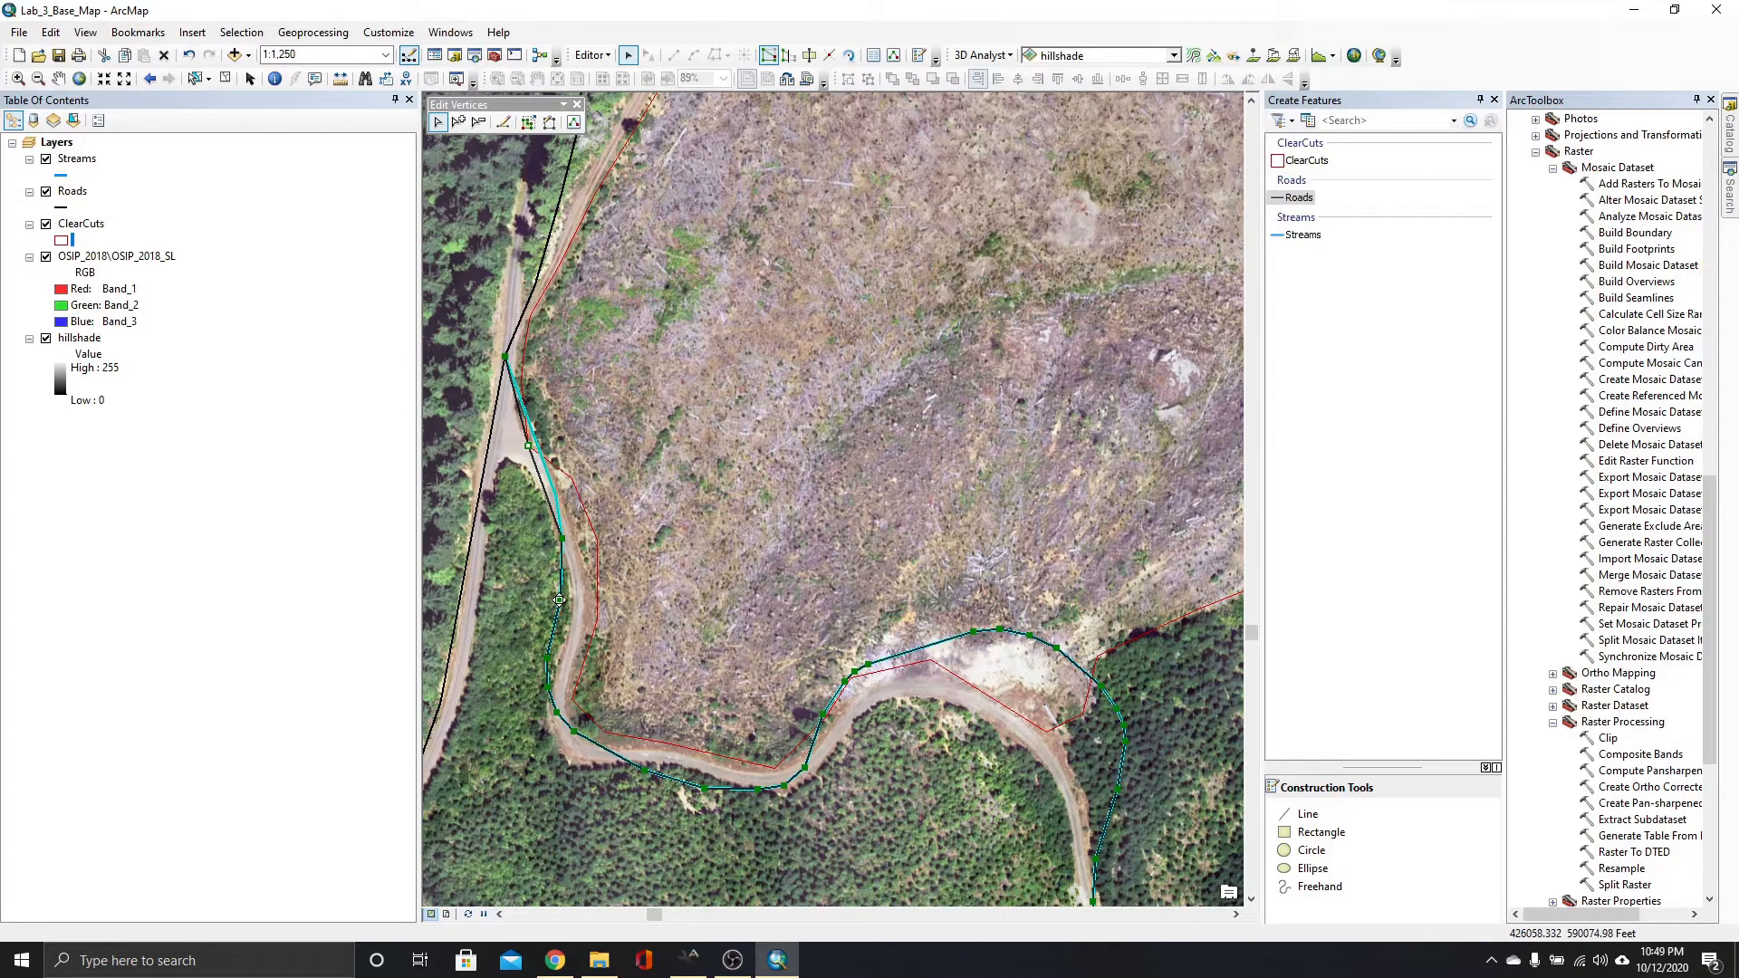
mouse_move(561, 602)
mouse_down()
mouse_move(577, 605)
mouse_move(550, 698)
mouse_up()
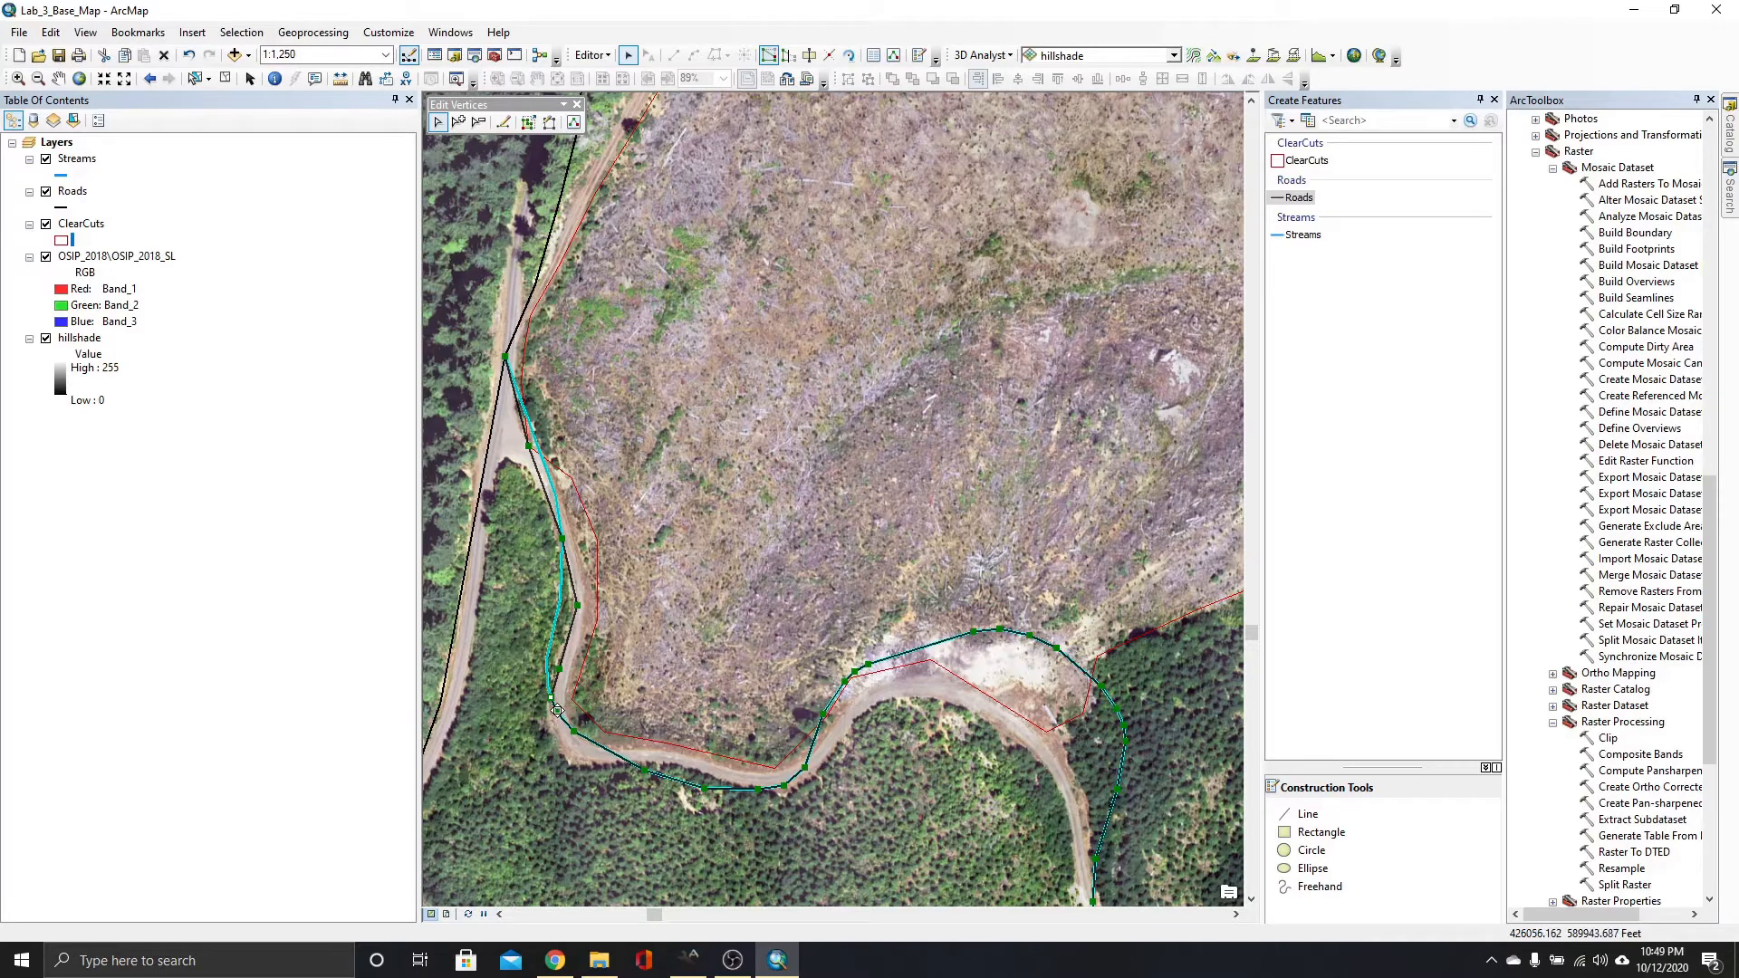
mouse_move(559, 715)
mouse_down()
mouse_move(579, 751)
mouse_move(649, 757)
mouse_up()
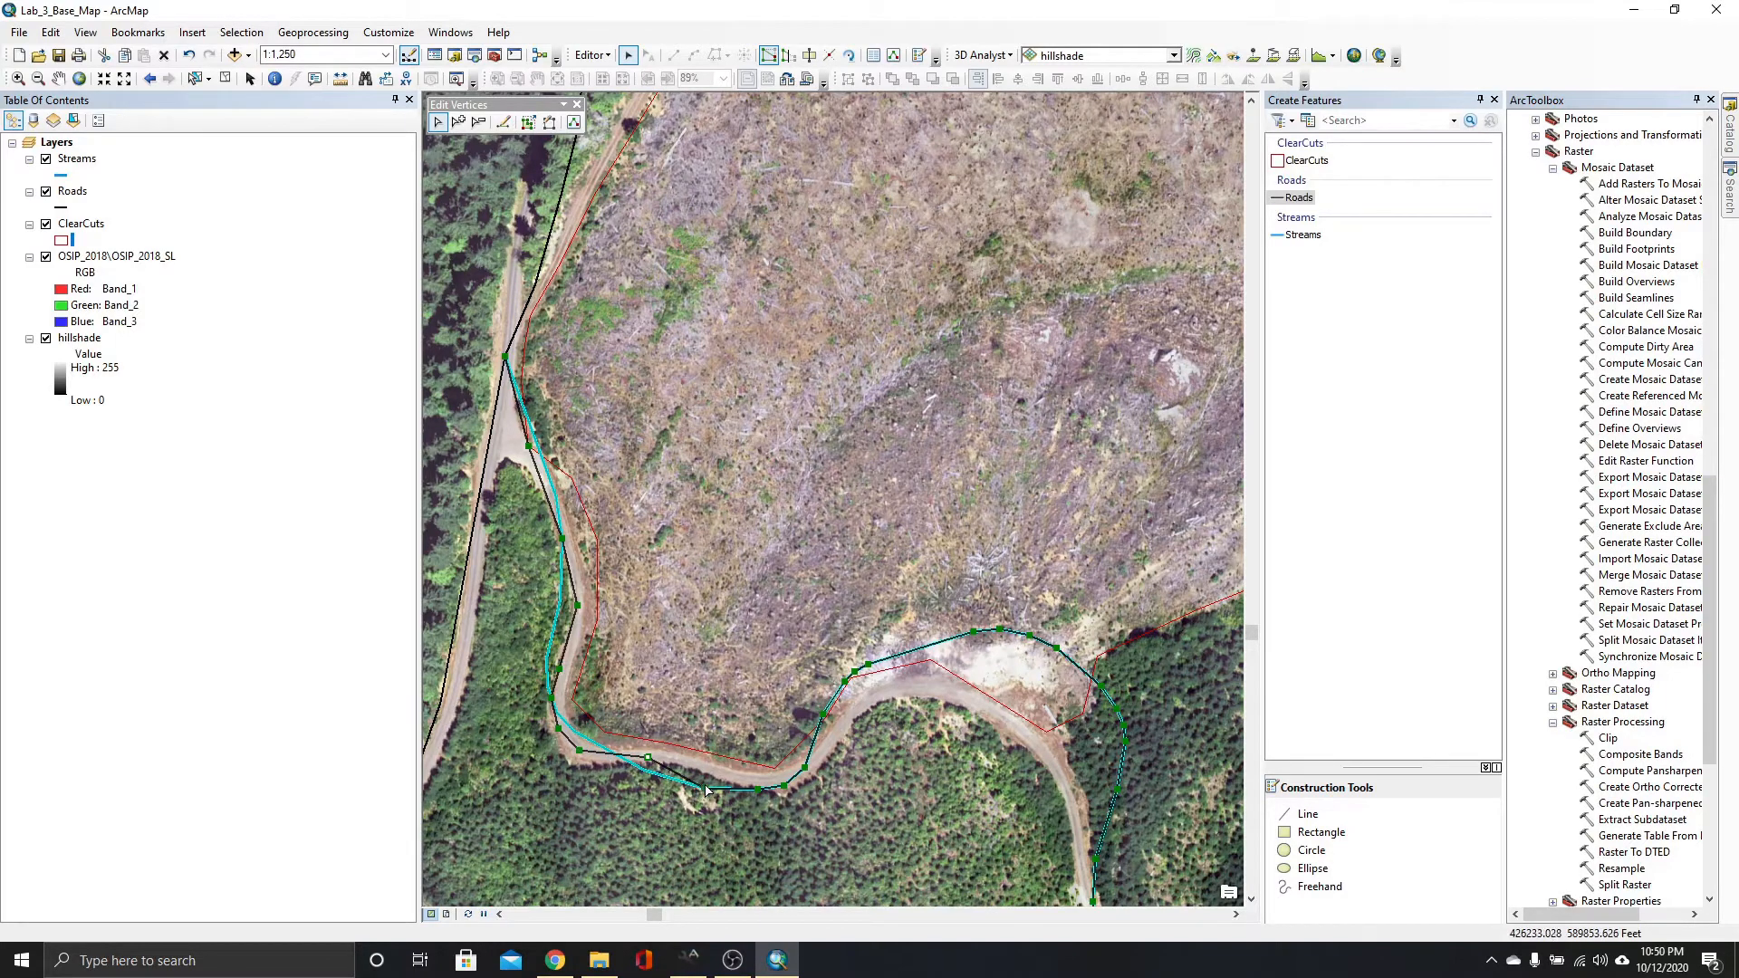
mouse_move(705, 786)
mouse_down()
mouse_move(704, 765)
mouse_move(760, 784)
mouse_up()
mouse_move(822, 715)
mouse_down()
mouse_move(841, 730)
mouse_move(858, 695)
mouse_move(945, 691)
mouse_up()
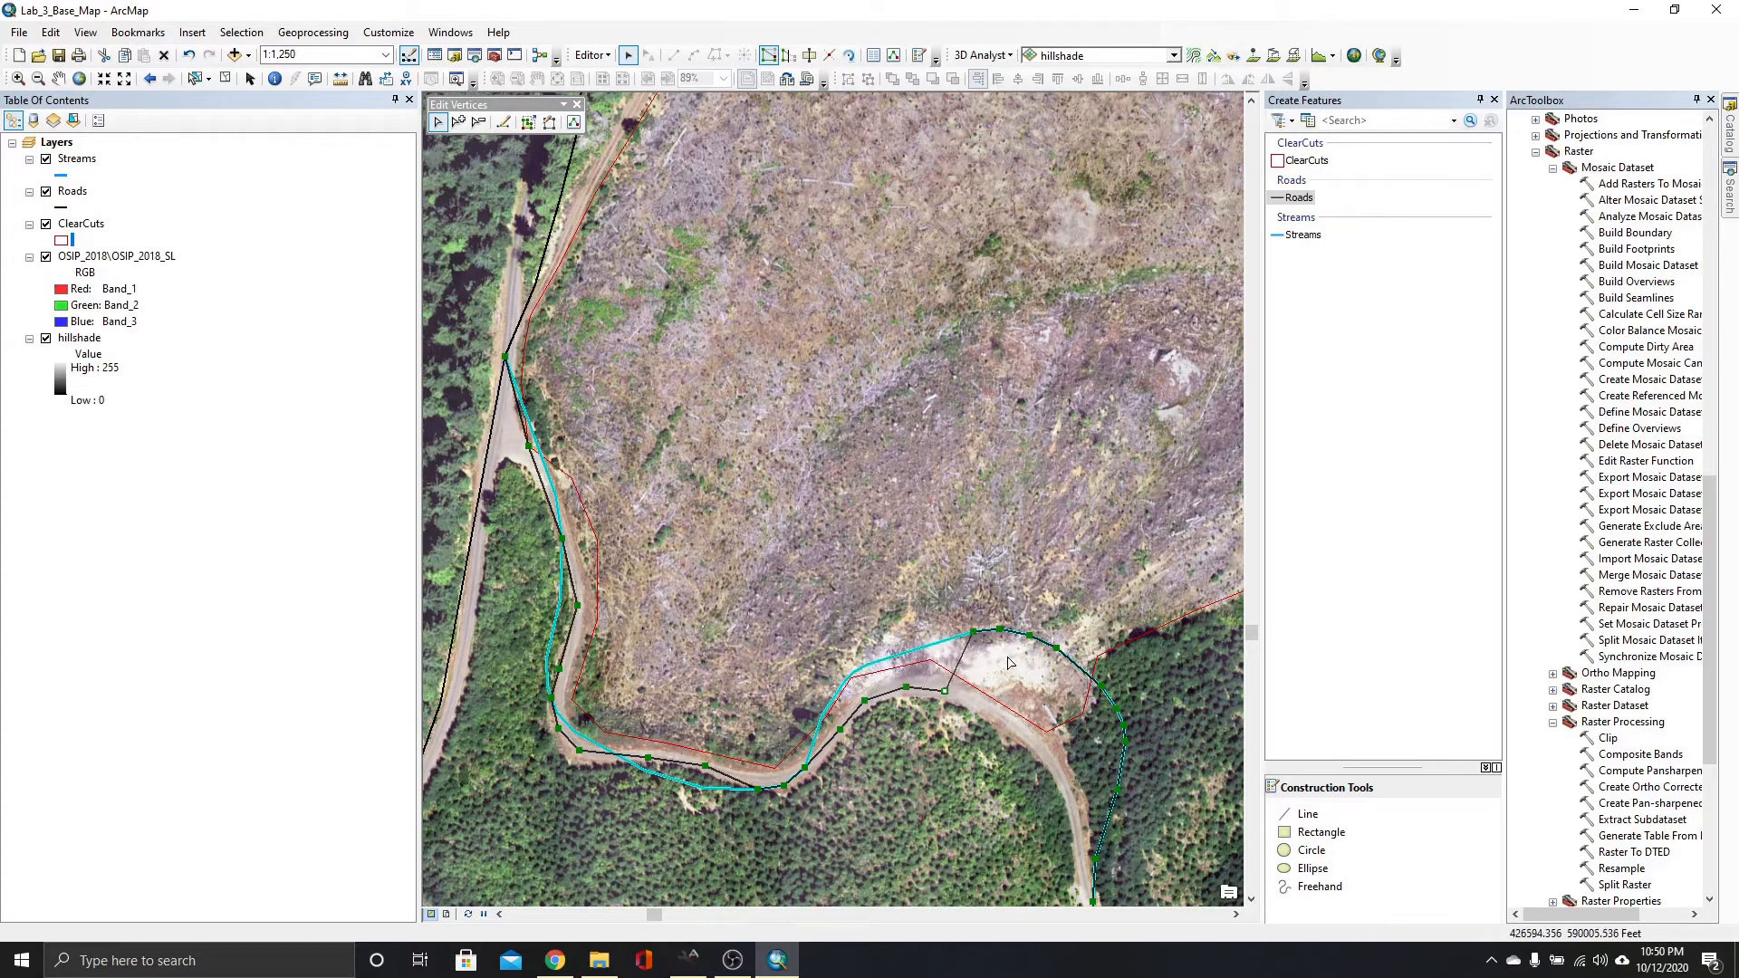
Move the vertices looping around the pale landing and into the trees onto the roadway curving south.
drag(973, 631, 984, 710)
drag(1000, 629, 1020, 731)
drag(1030, 636, 1040, 746)
drag(1057, 649, 1063, 781)
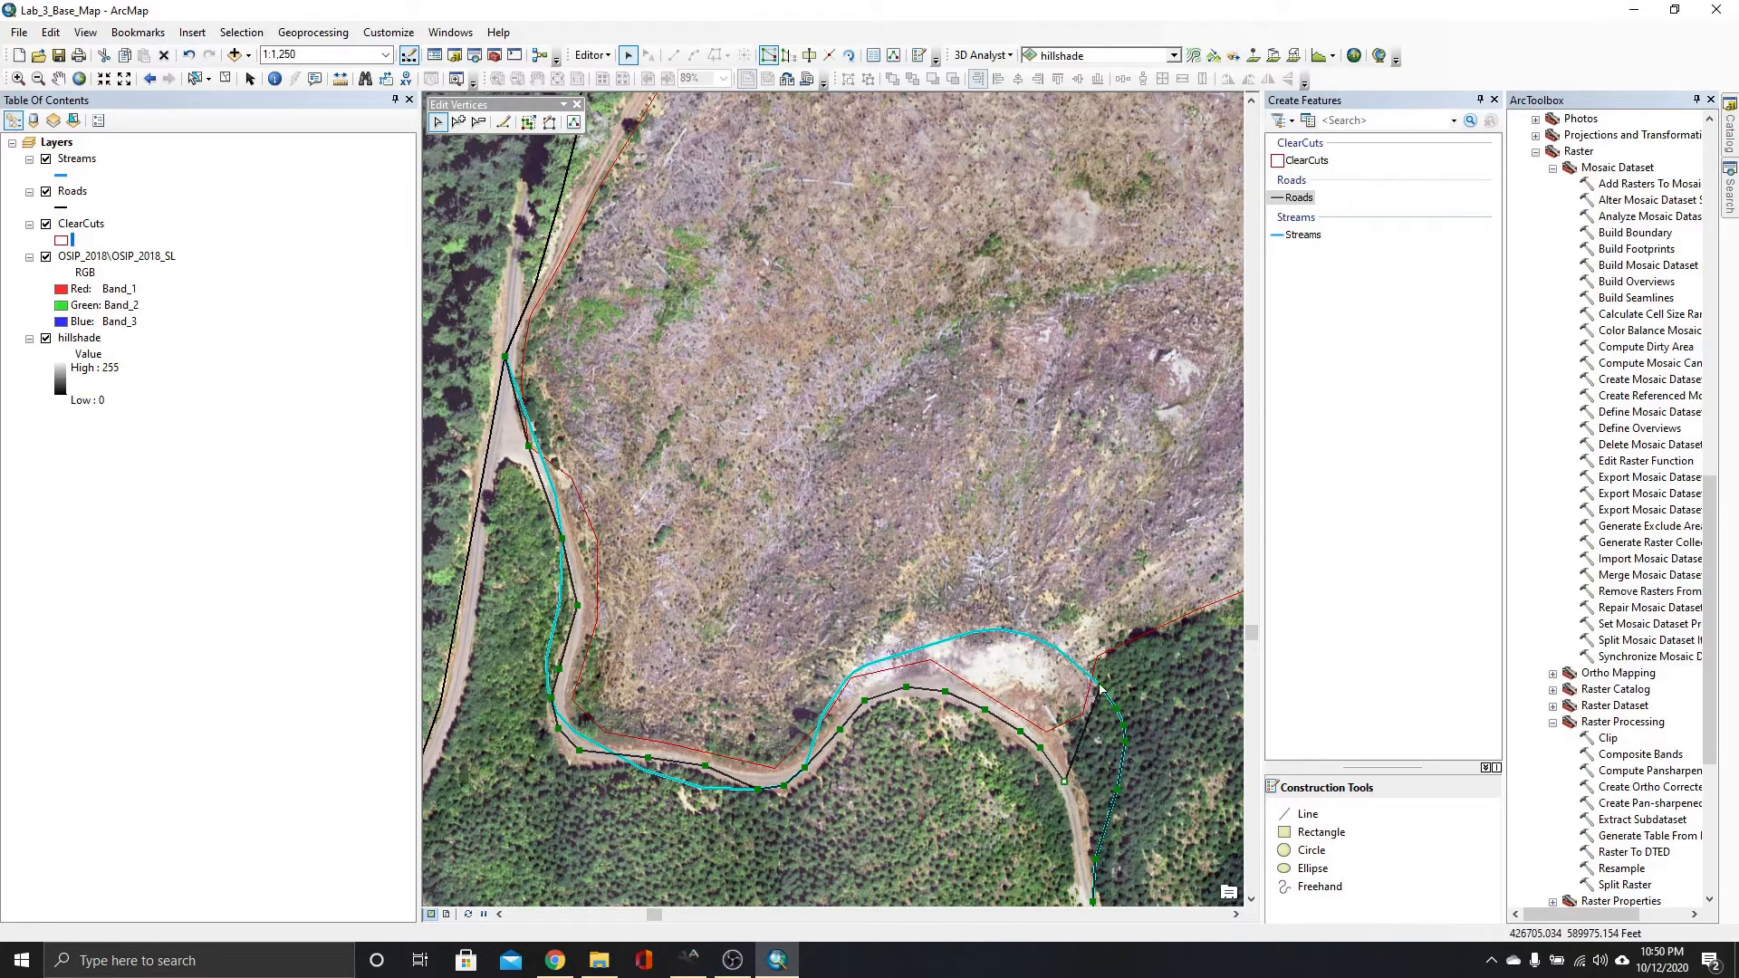
drag(1100, 685, 996, 339)
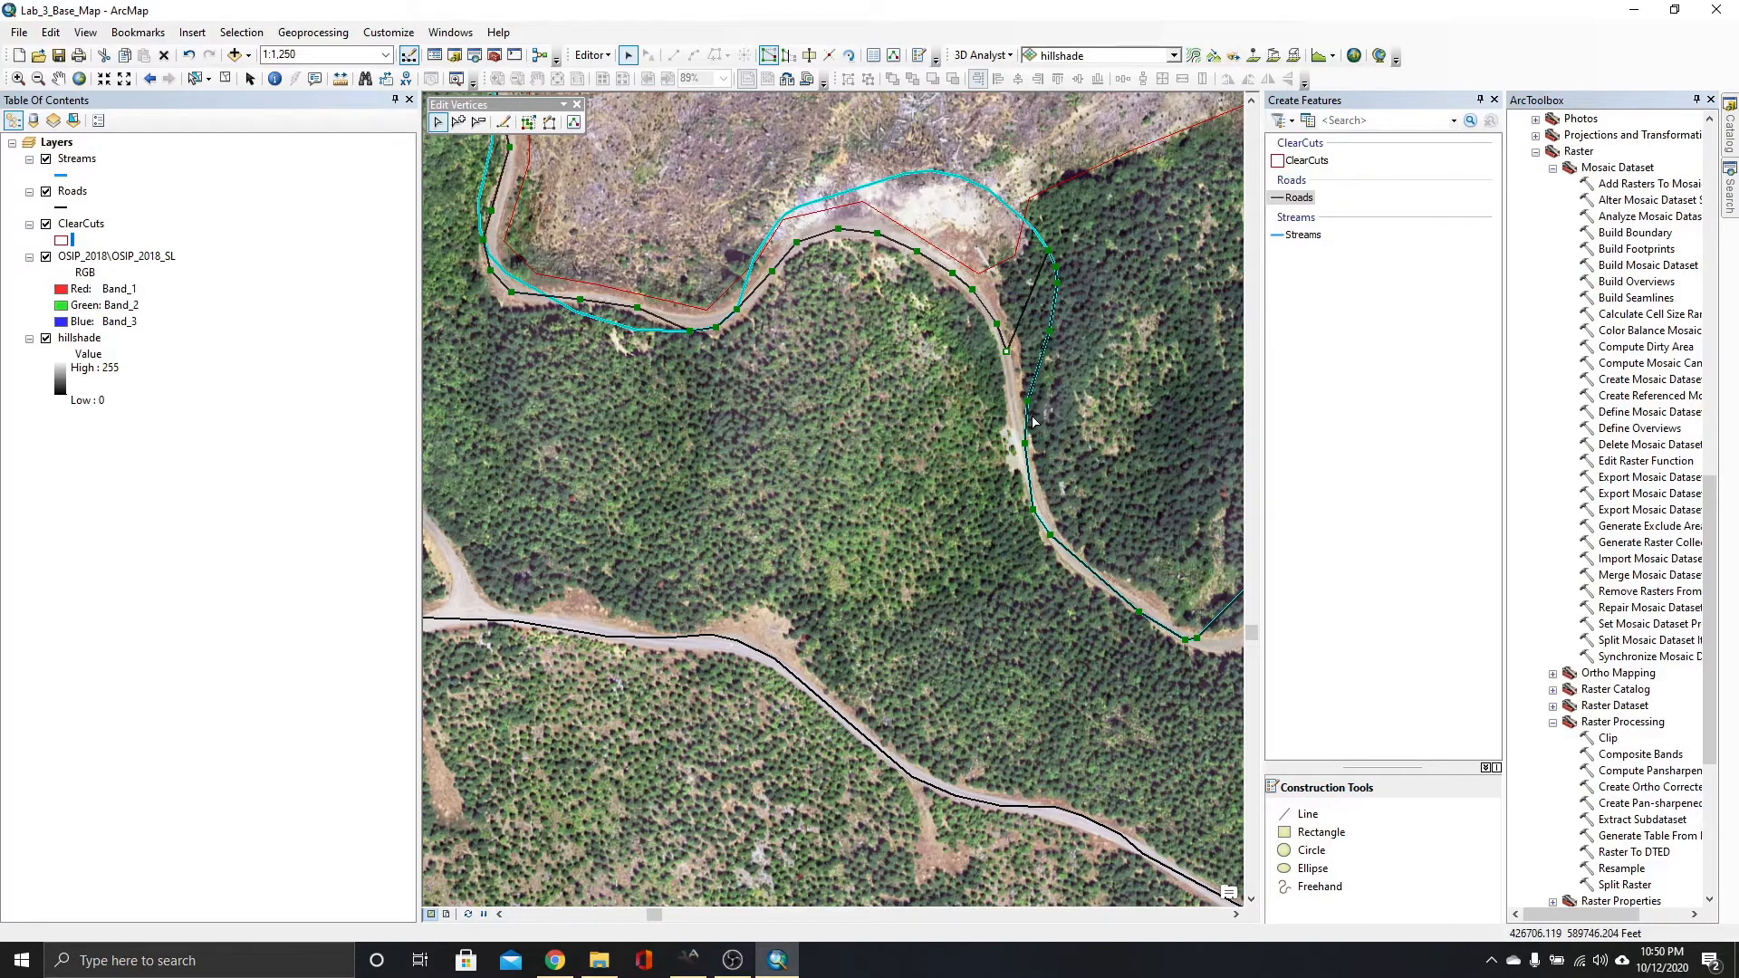
drag(1049, 249, 1012, 378)
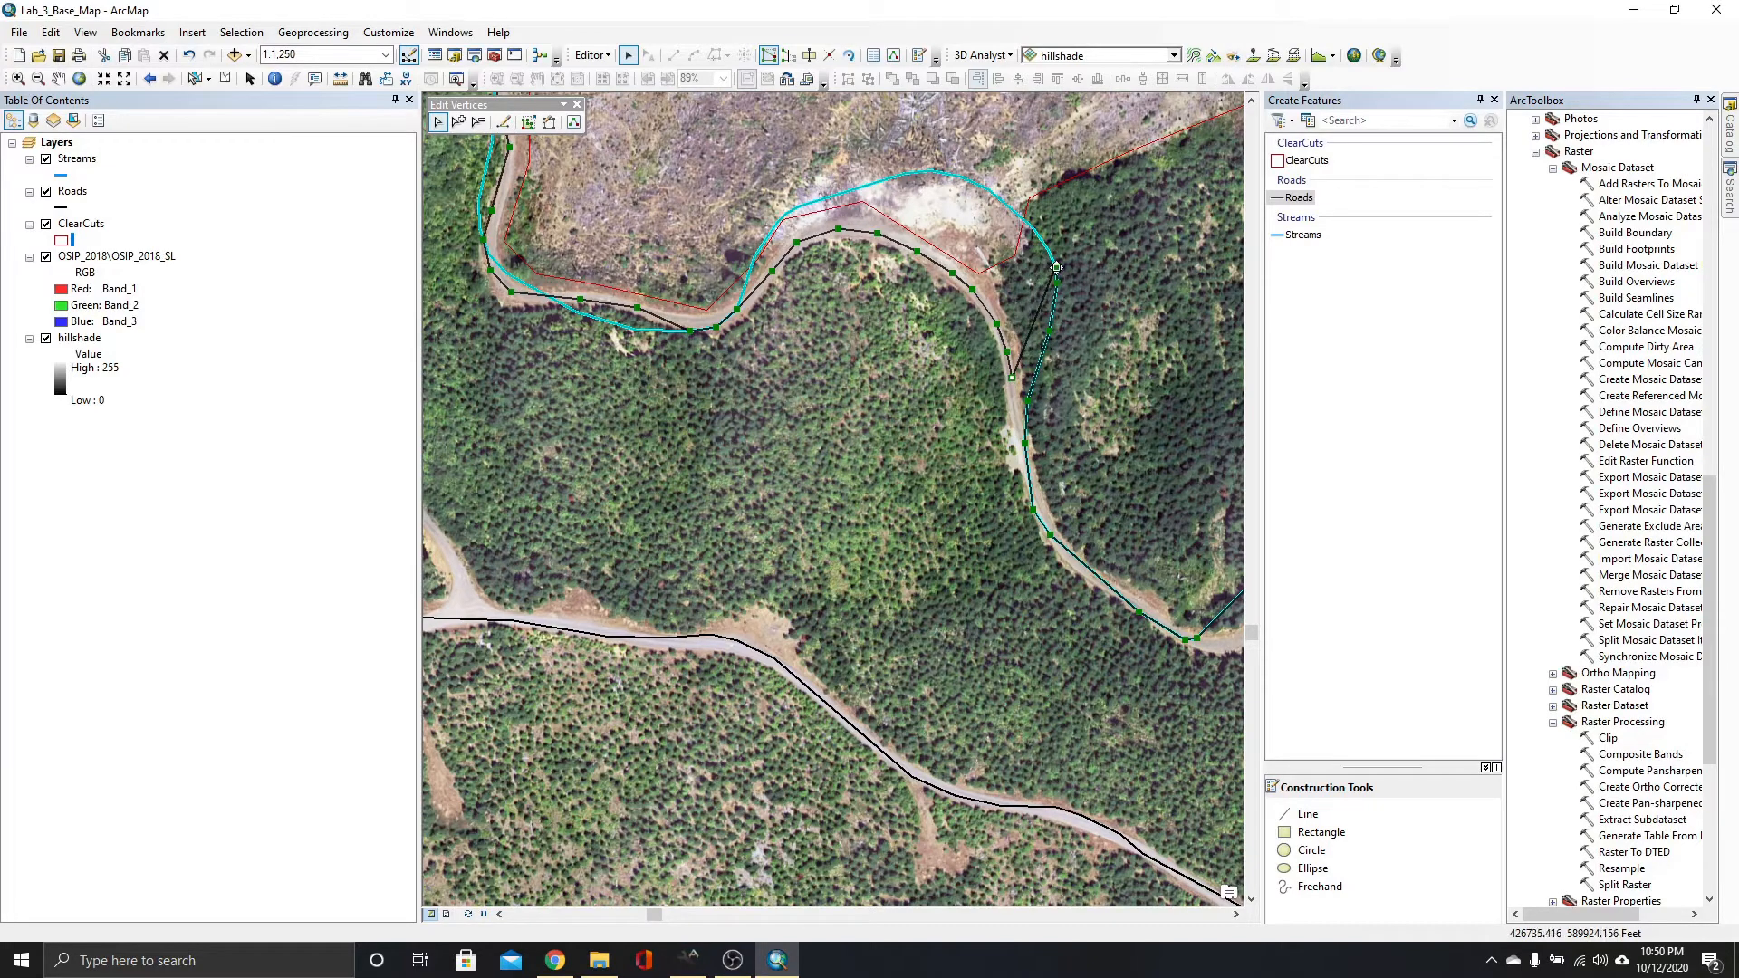
drag(1055, 267, 1015, 401)
Reposition the vertices south of the landing so the line follows the roadway as it turns southeast.
mouse_move(1050, 535)
mouse_down()
mouse_move(1148, 539)
mouse_move(1095, 574)
mouse_up()
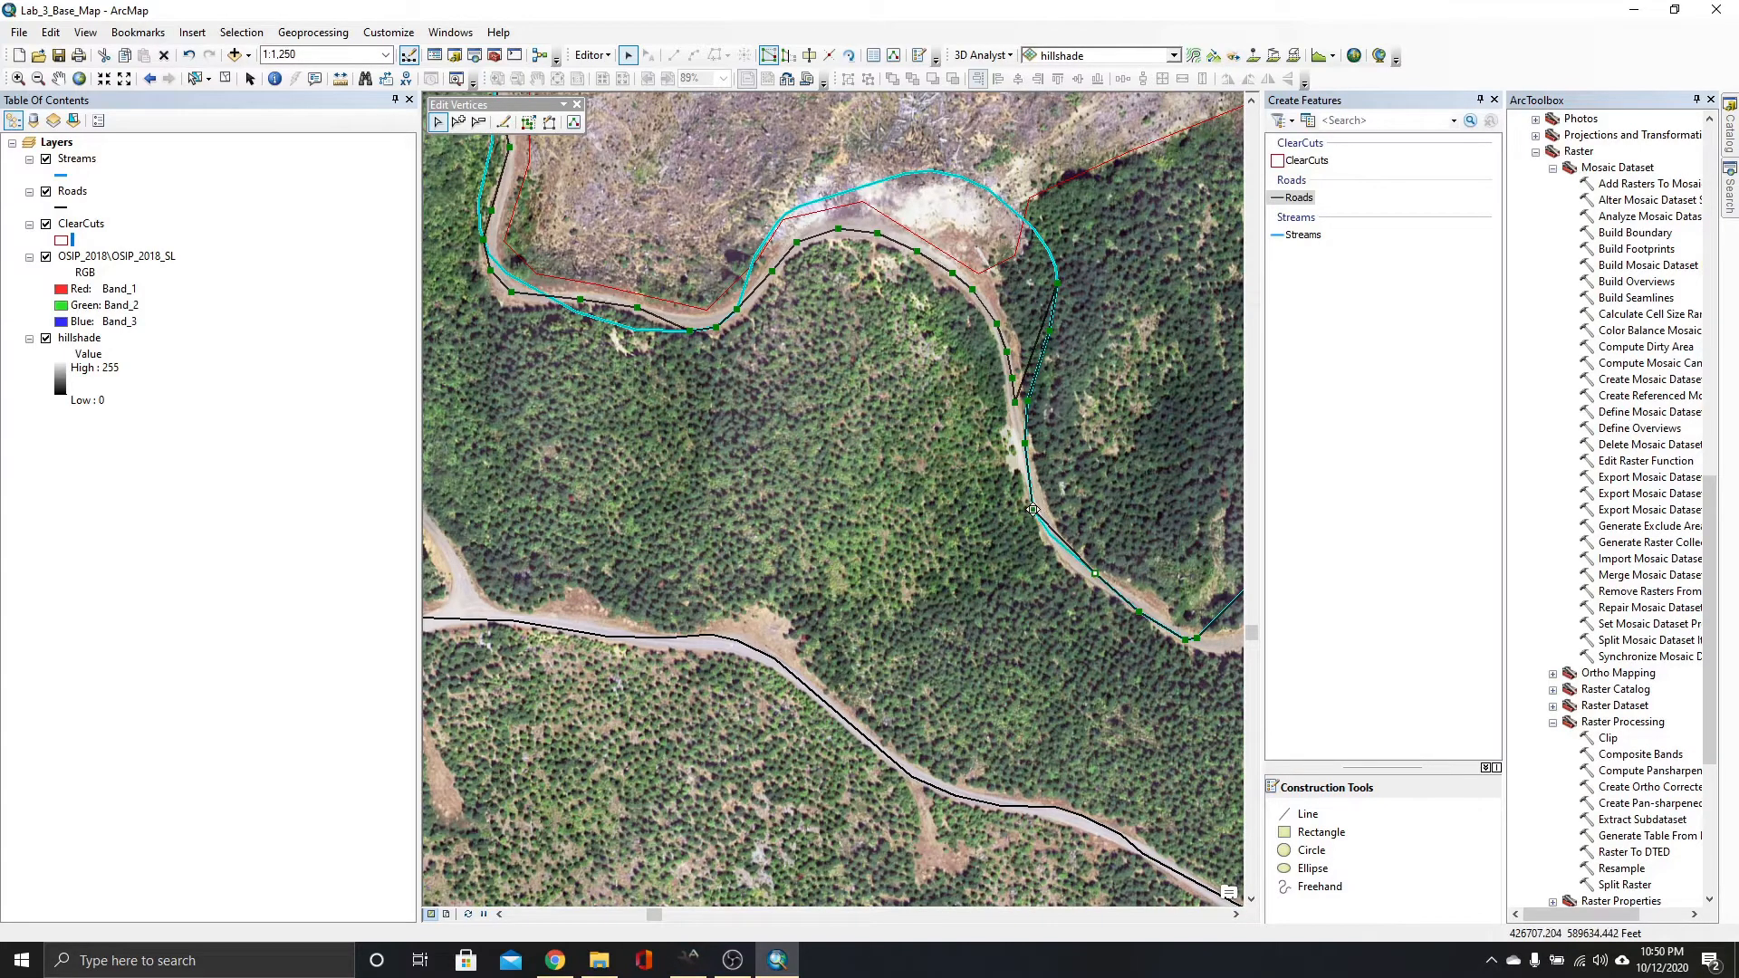
drag(1033, 512, 1050, 535)
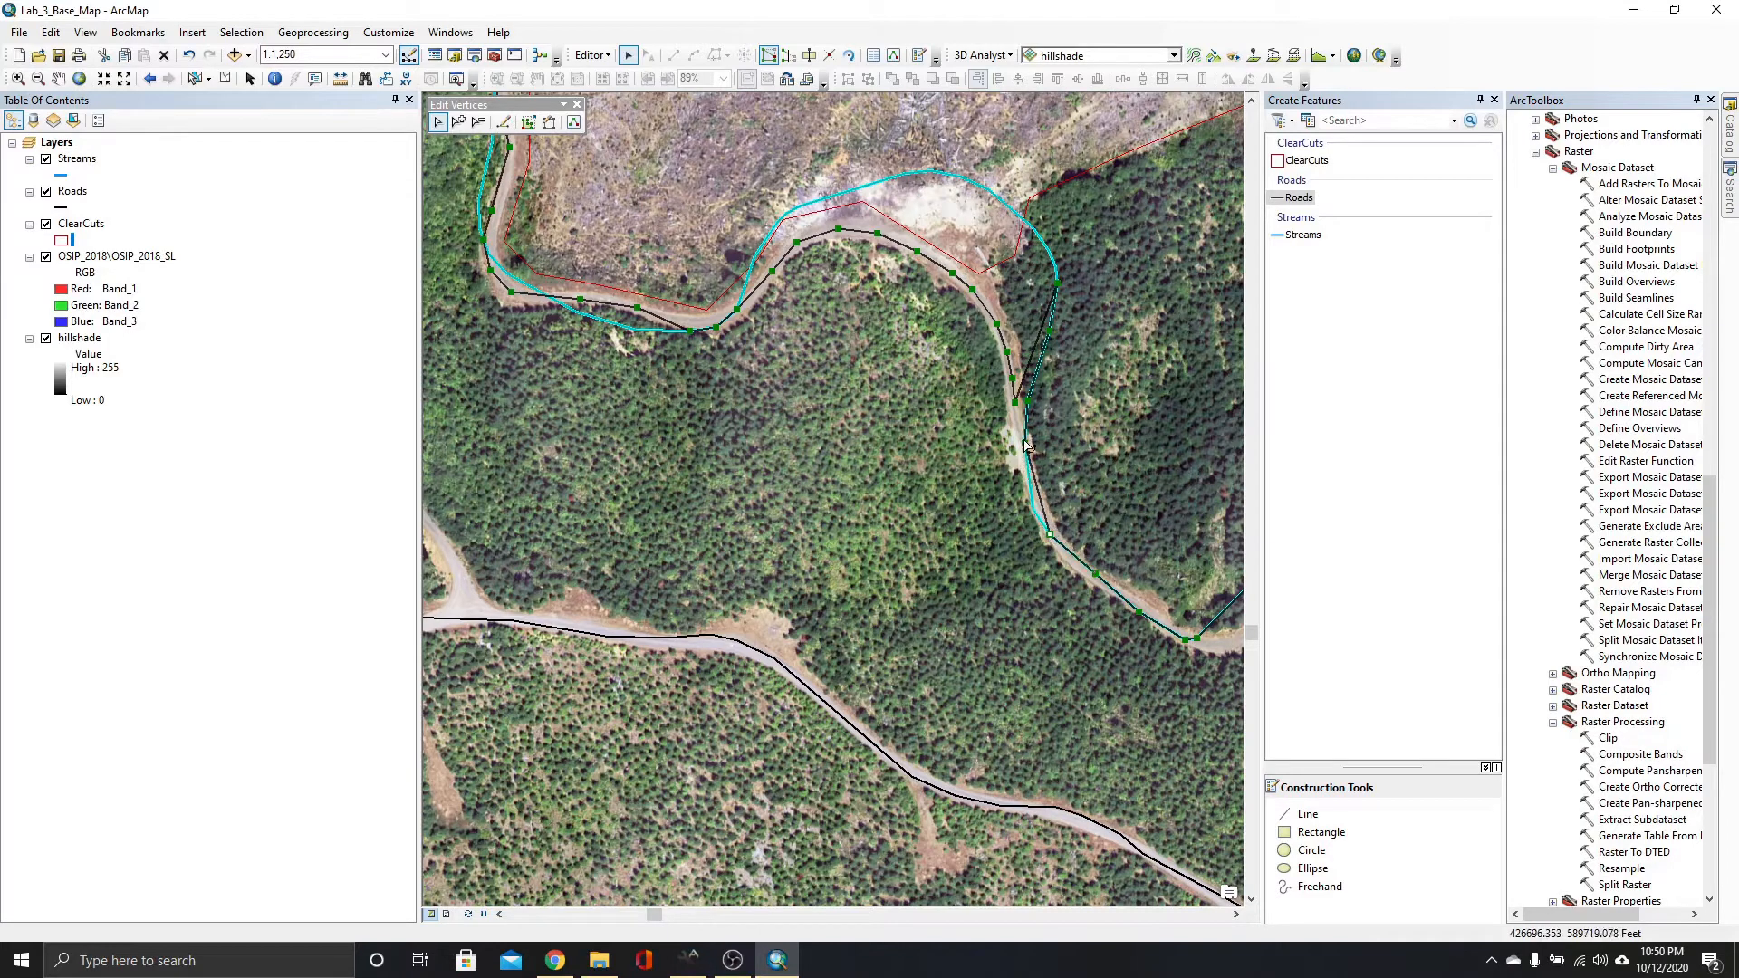
drag(1027, 443, 1029, 480)
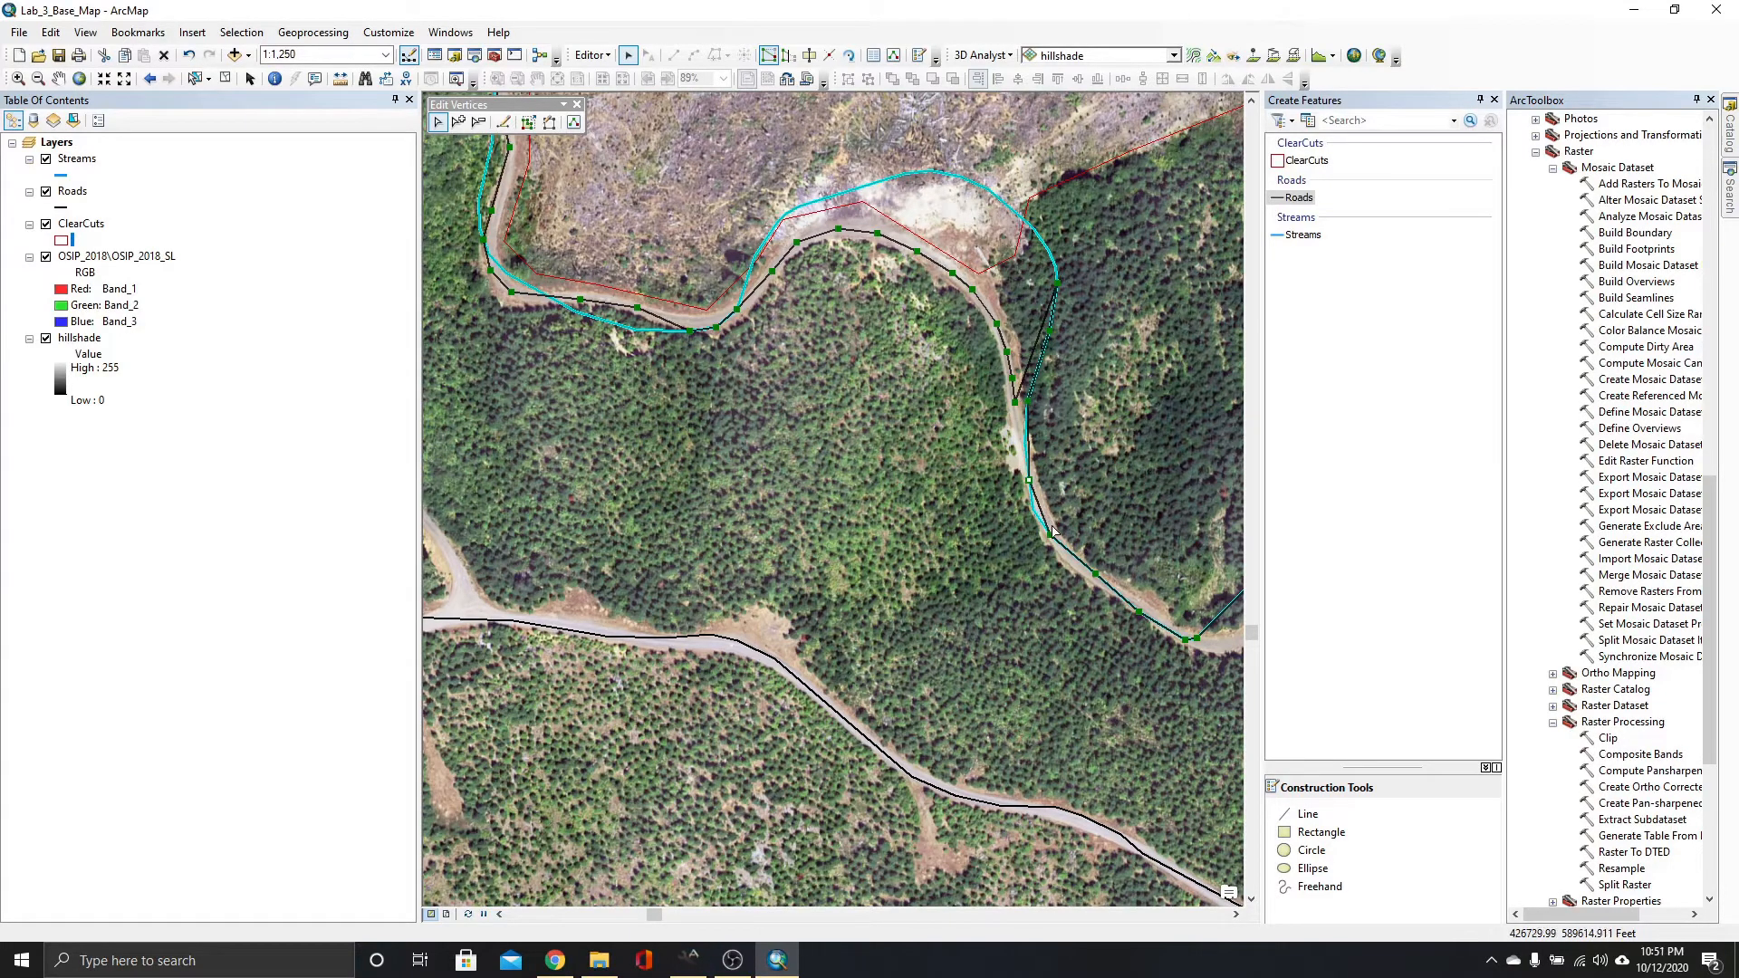
drag(1051, 535, 1072, 554)
drag(1029, 480, 1040, 519)
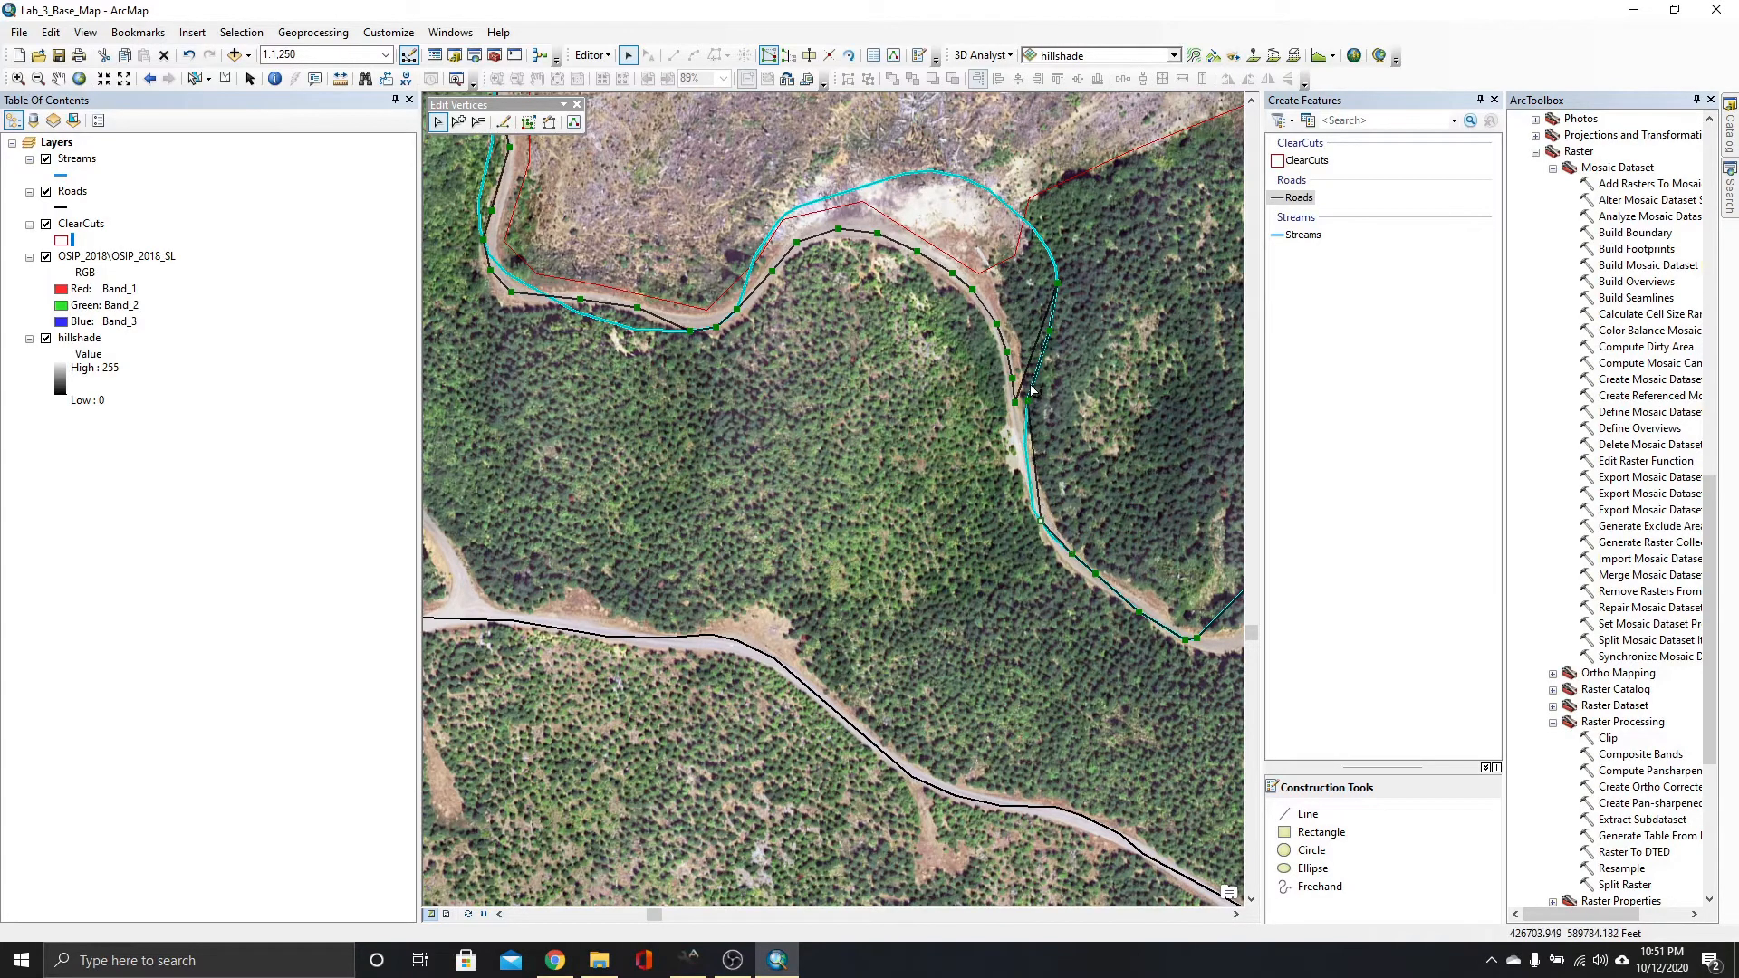
drag(1025, 400, 1035, 497)
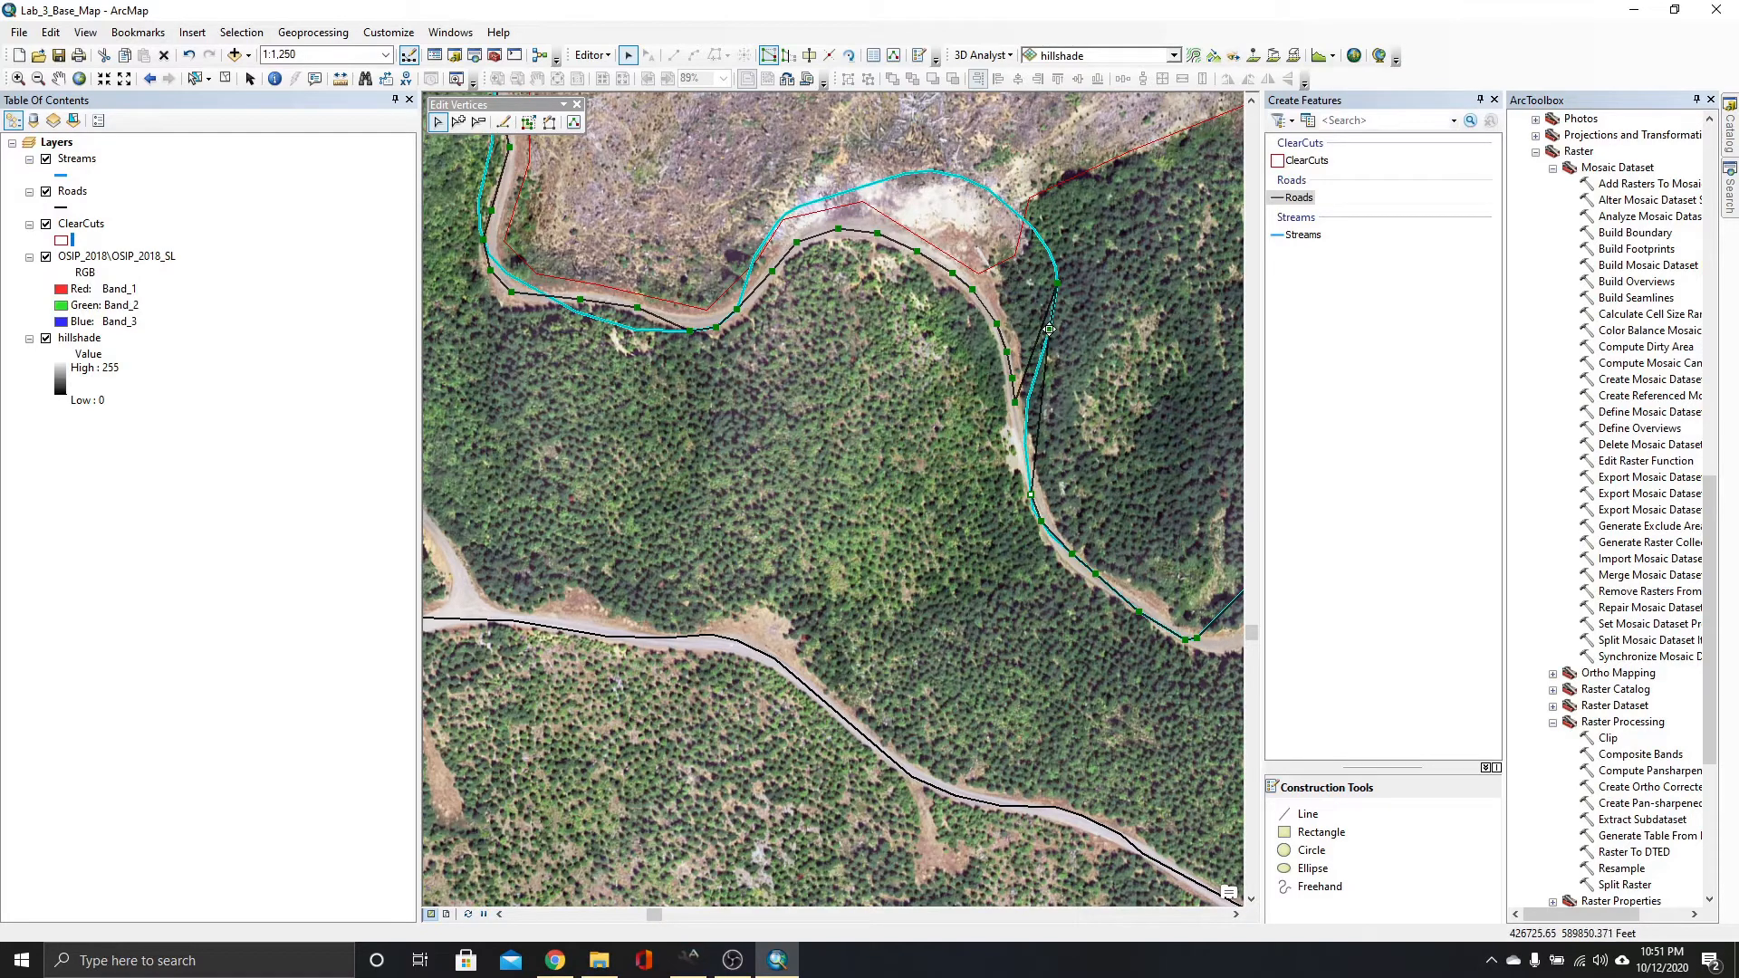
mouse_move(1051, 331)
mouse_down()
mouse_move(1033, 494)
mouse_move(1025, 453)
mouse_up()
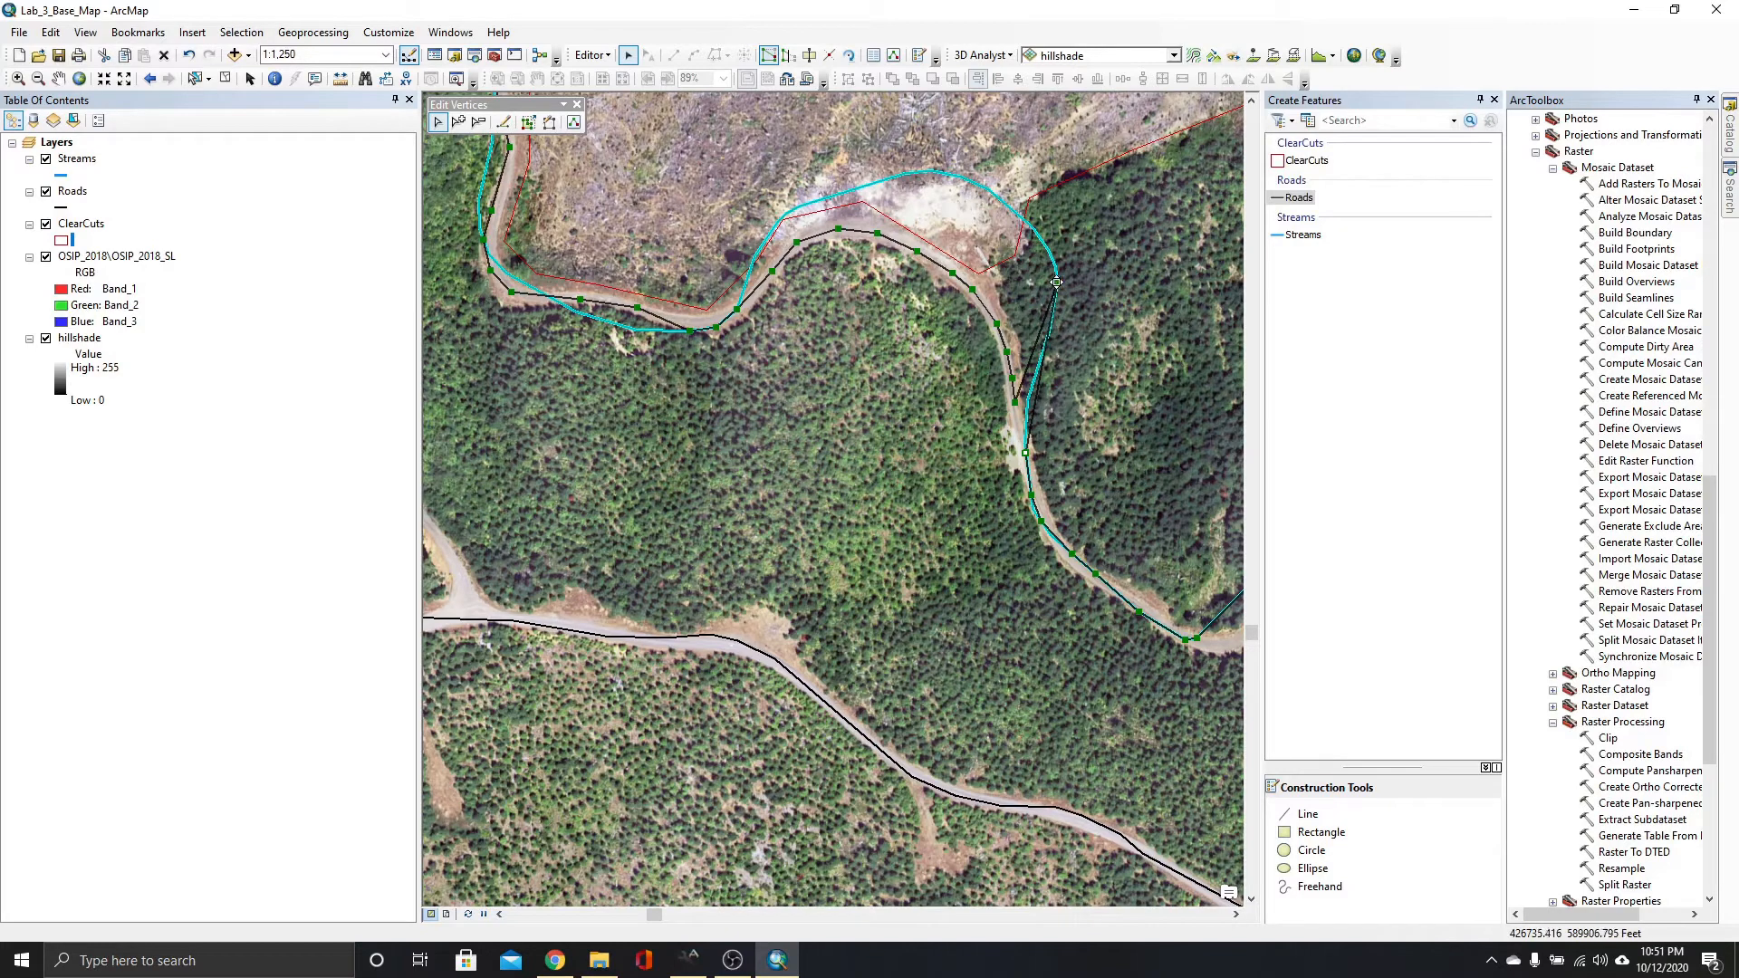
drag(1057, 283, 1015, 421)
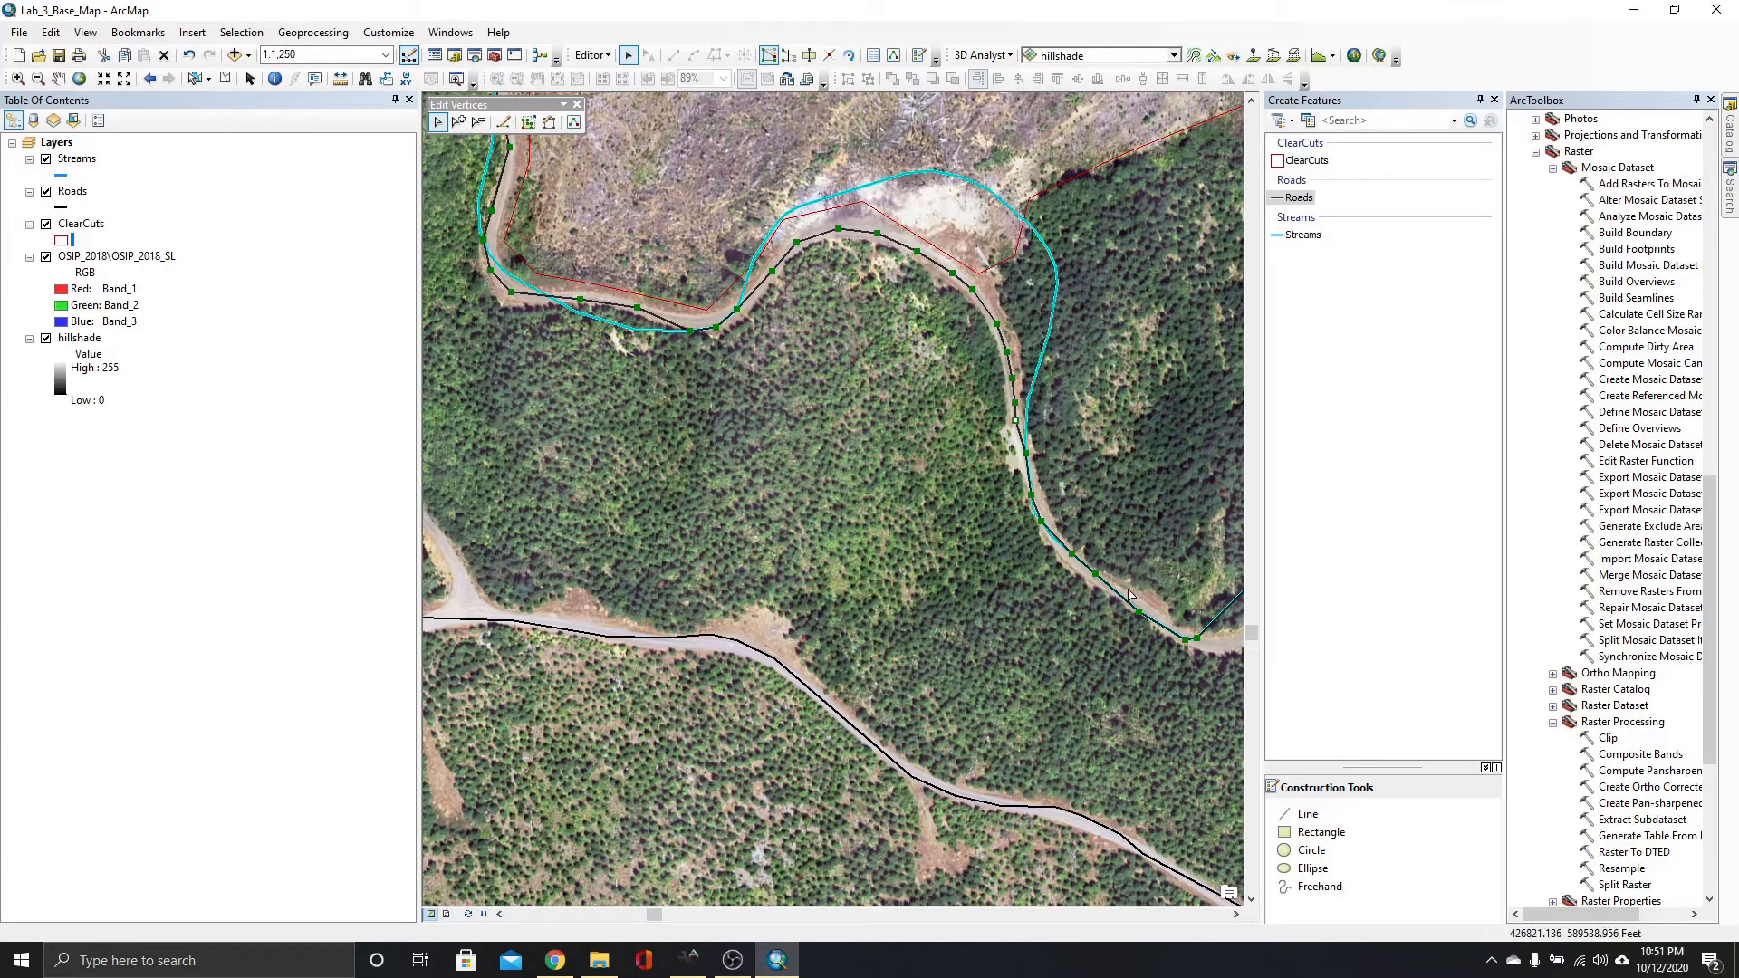
Move the vertices around the sharp southeastern bend and along the next northern curve onto the roadway.
drag(1154, 564, 740, 381)
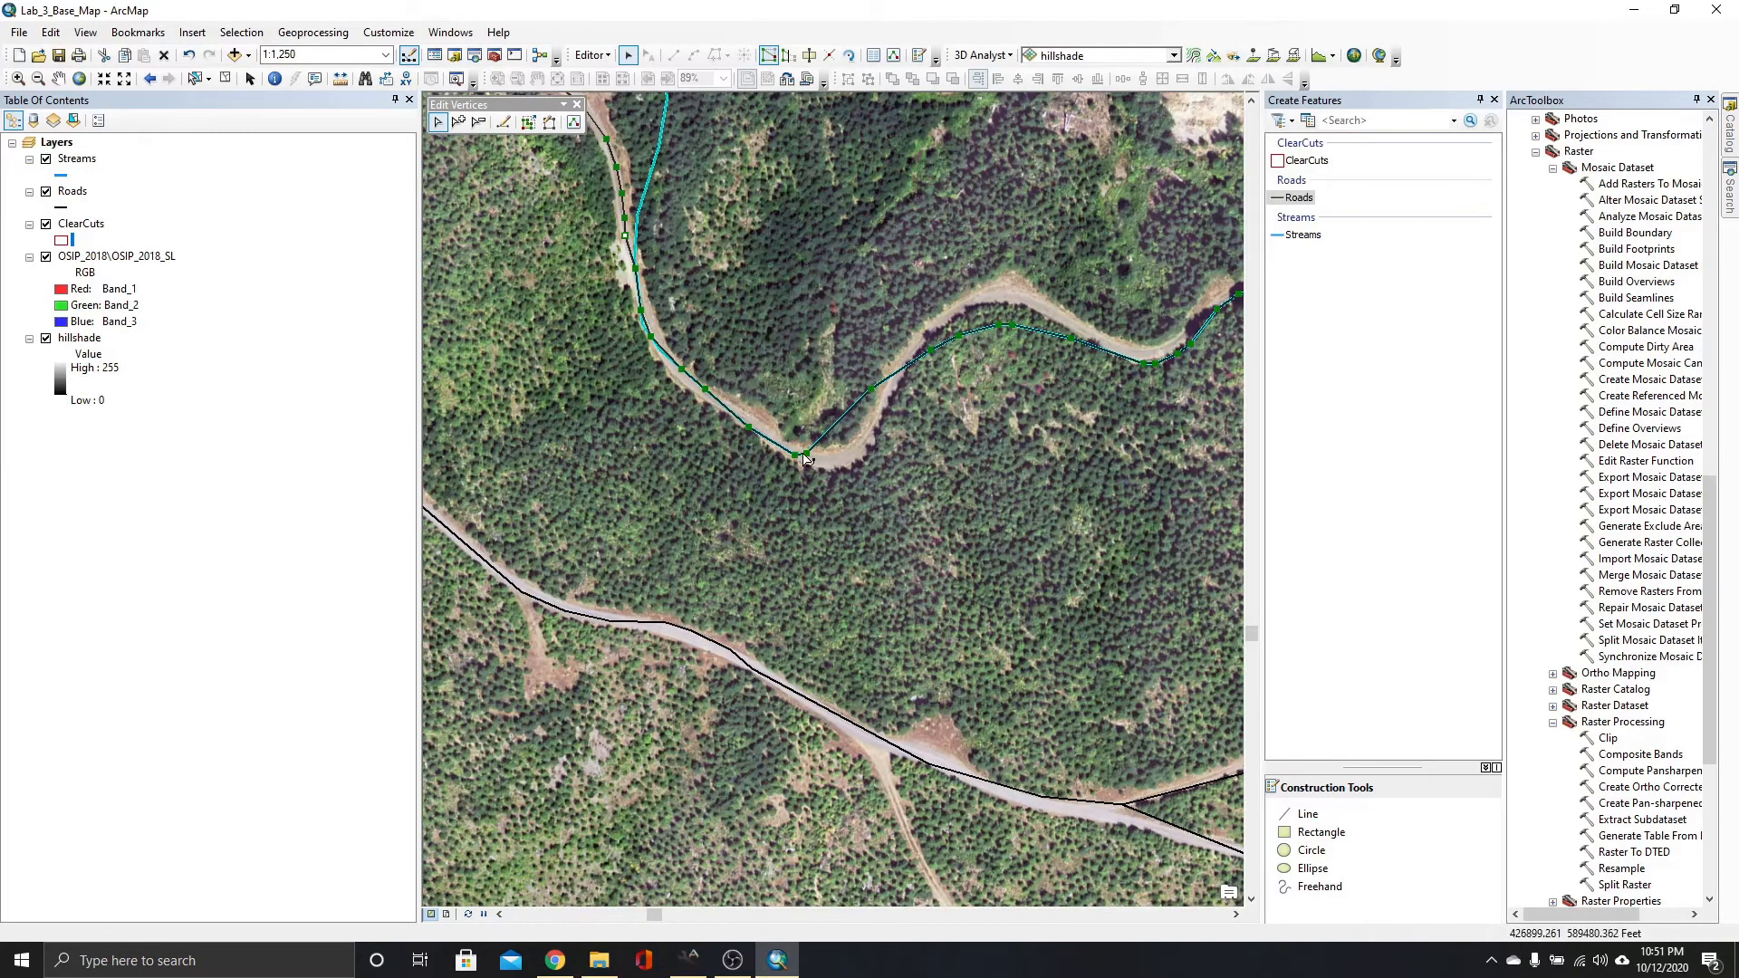
mouse_move(806, 454)
mouse_down()
mouse_move(827, 436)
mouse_move(839, 460)
mouse_up()
drag(871, 388, 882, 405)
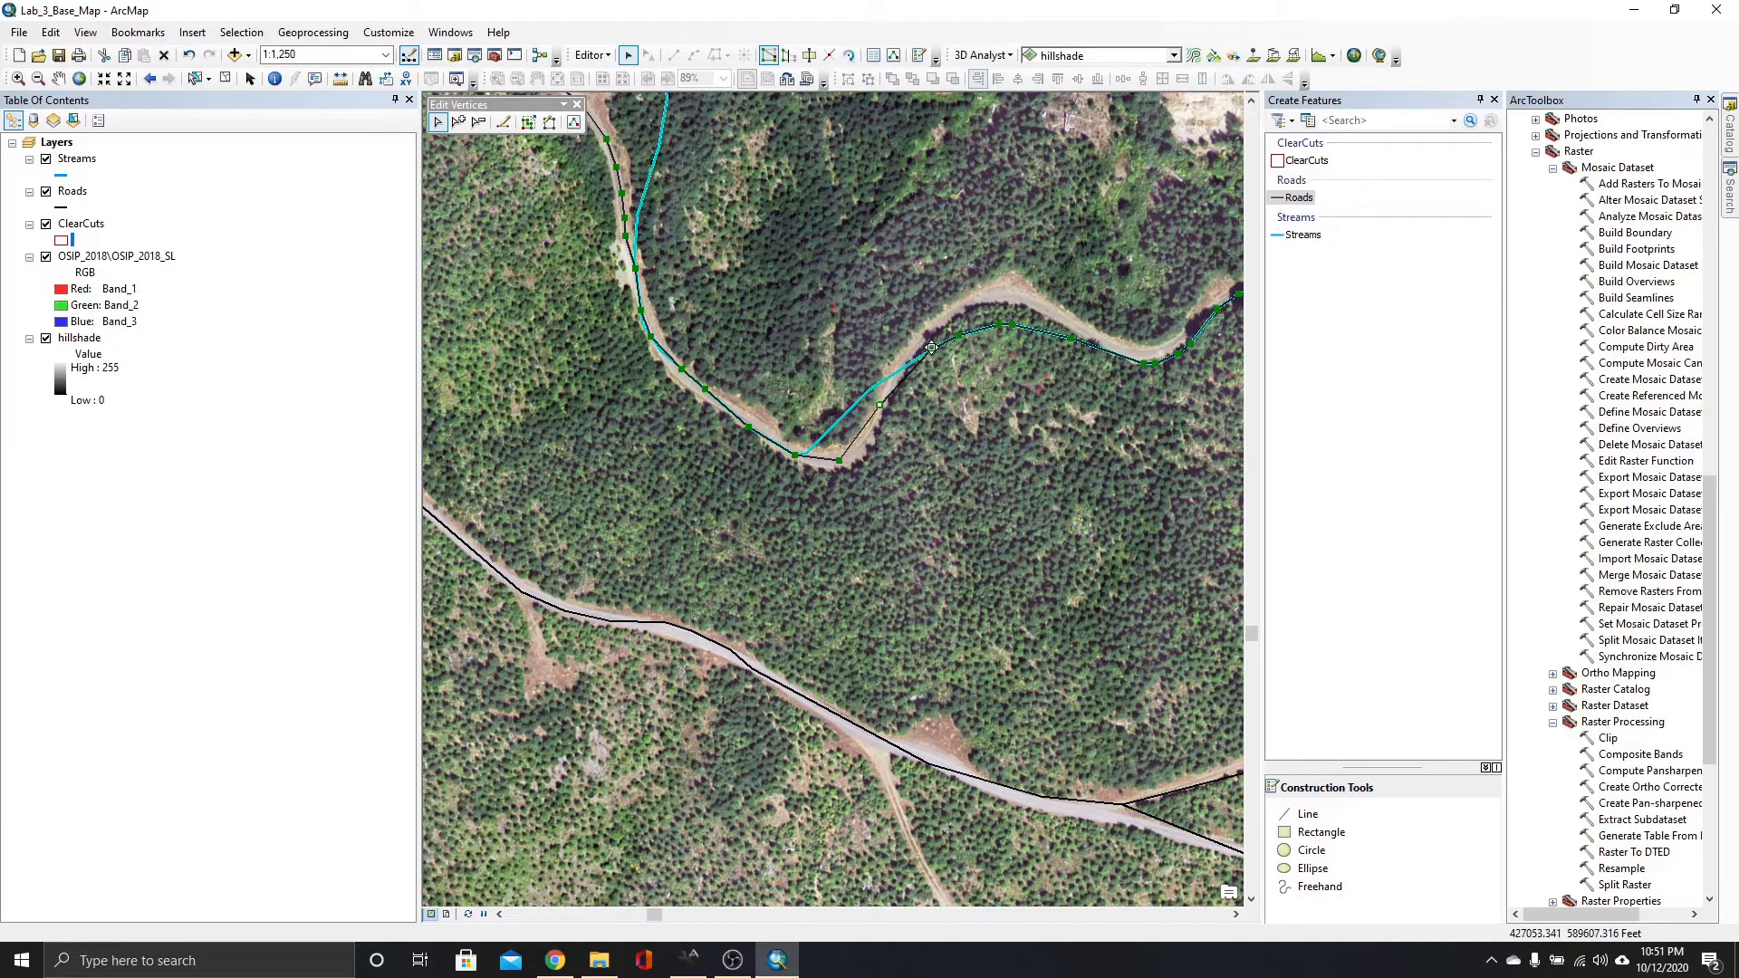
mouse_move(931, 347)
mouse_down()
mouse_move(928, 328)
mouse_move(1004, 294)
mouse_move(1083, 330)
mouse_up()
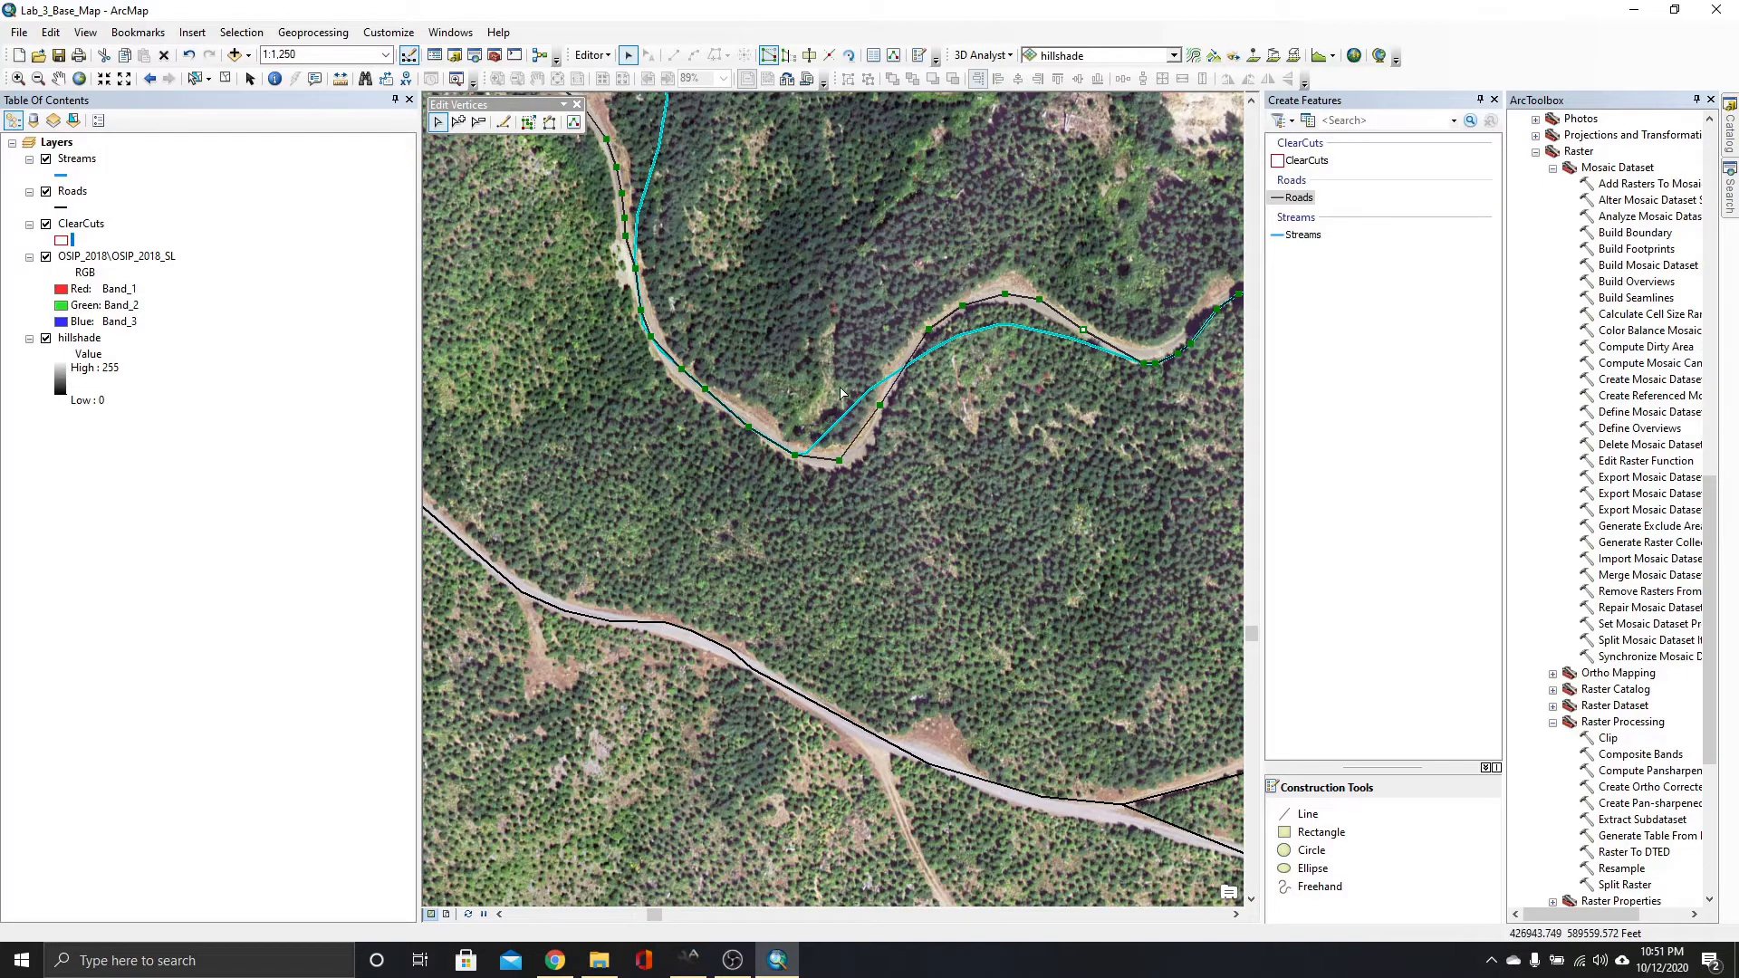
Stop the edit session and save the road vertex edits.
click(603, 56)
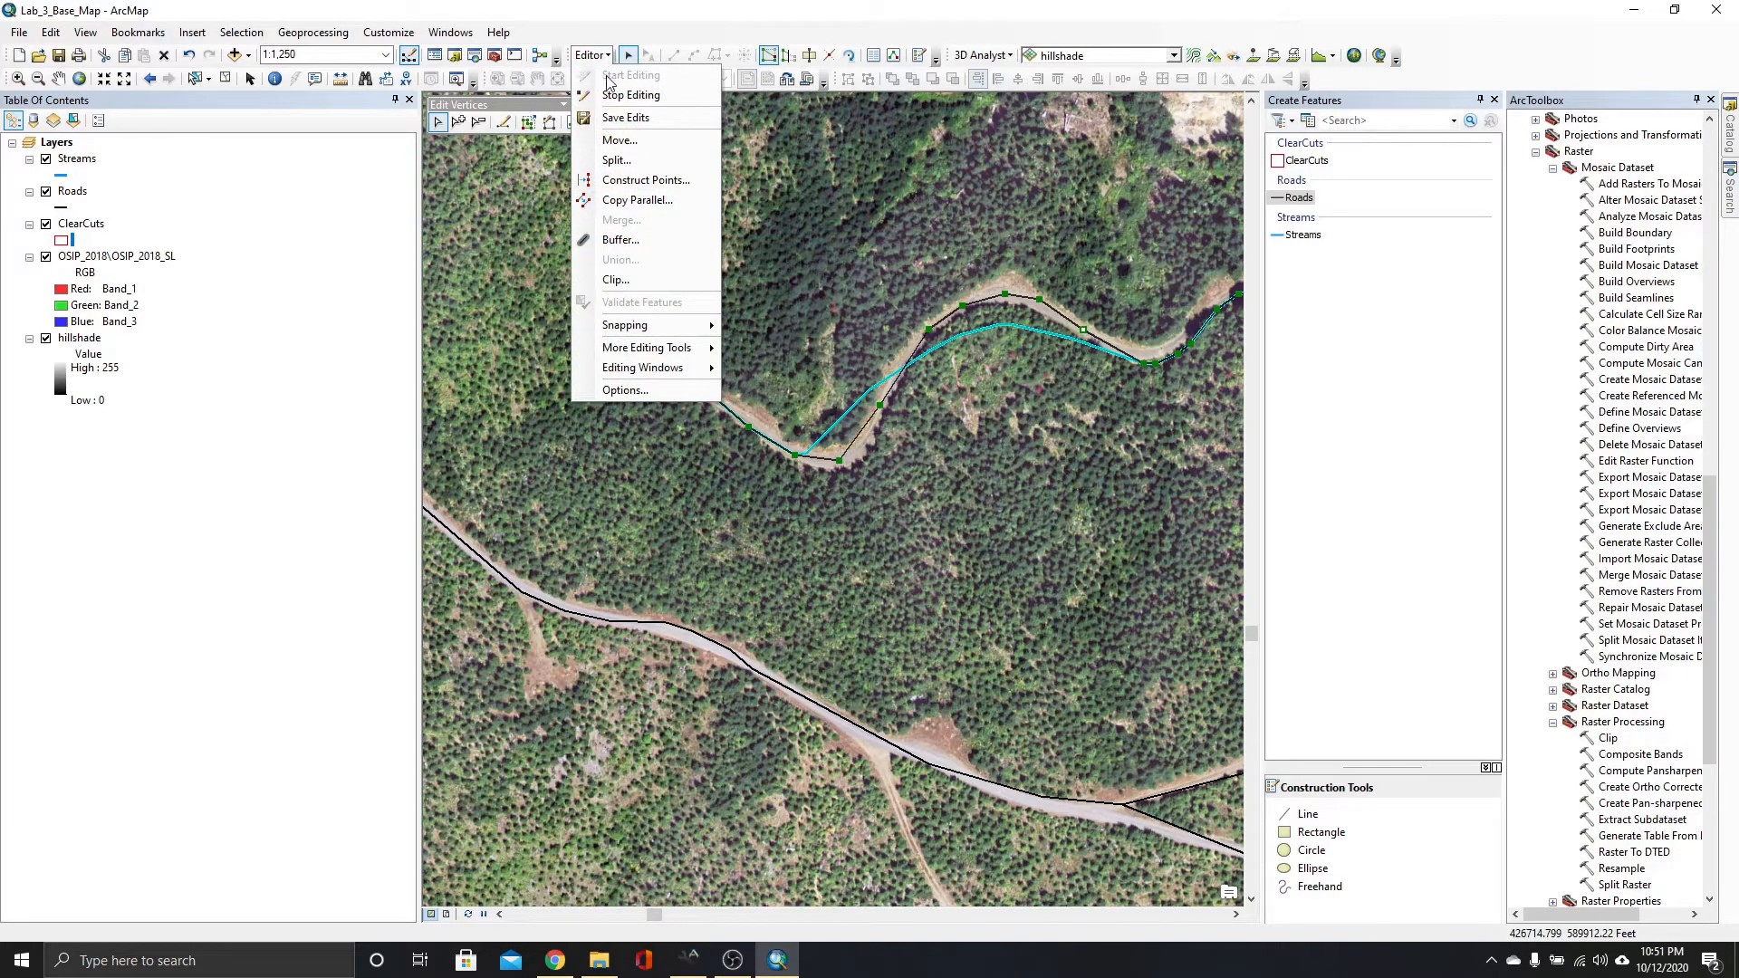
click(615, 96)
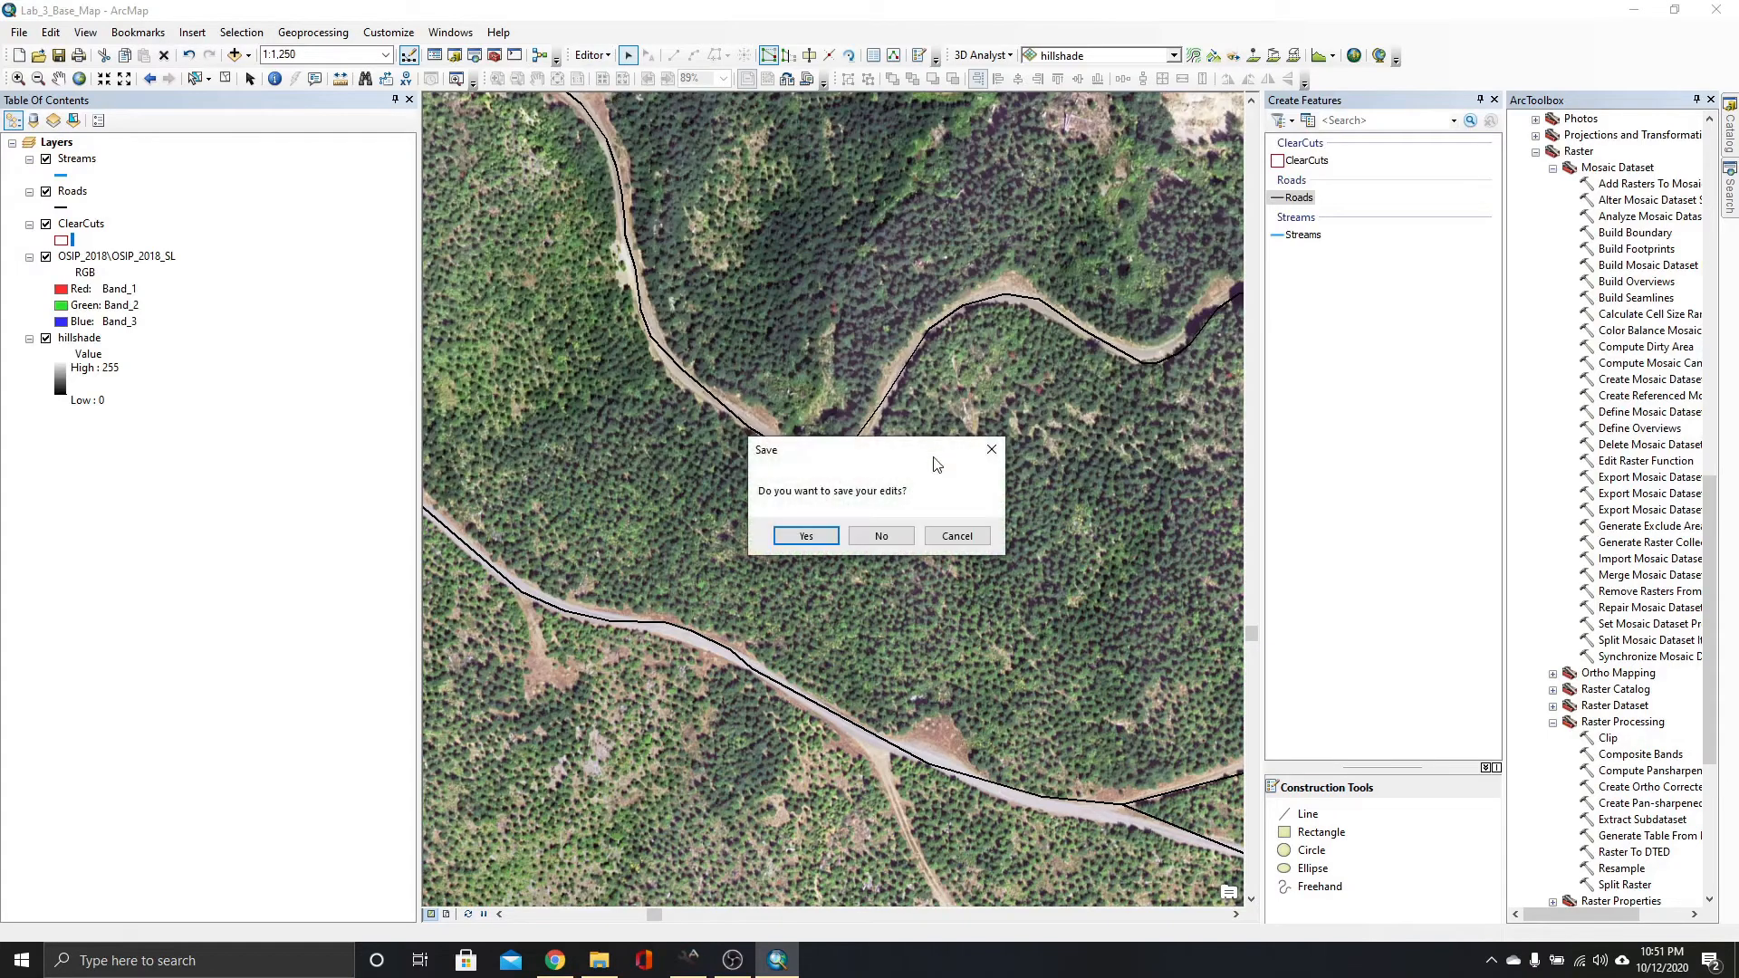
click(825, 540)
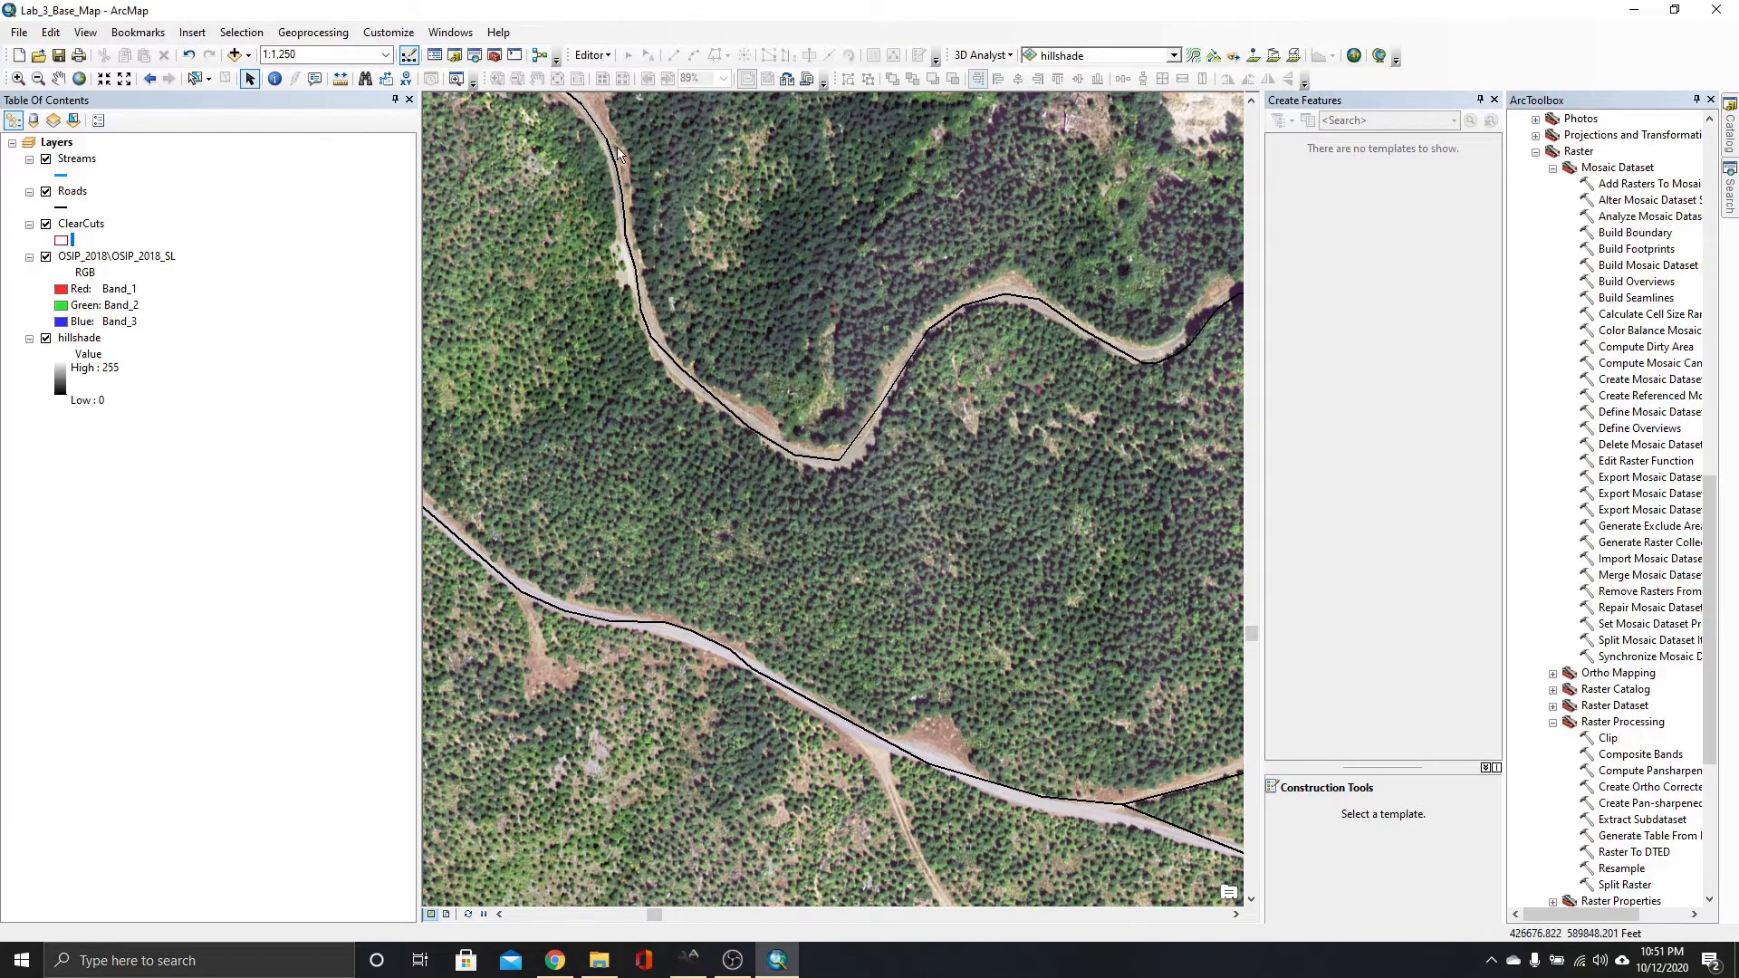
Turn off the OSIP_2018 imagery layer to show the corrected roads over the hillshade.
scroll(933, 412, up, 2)
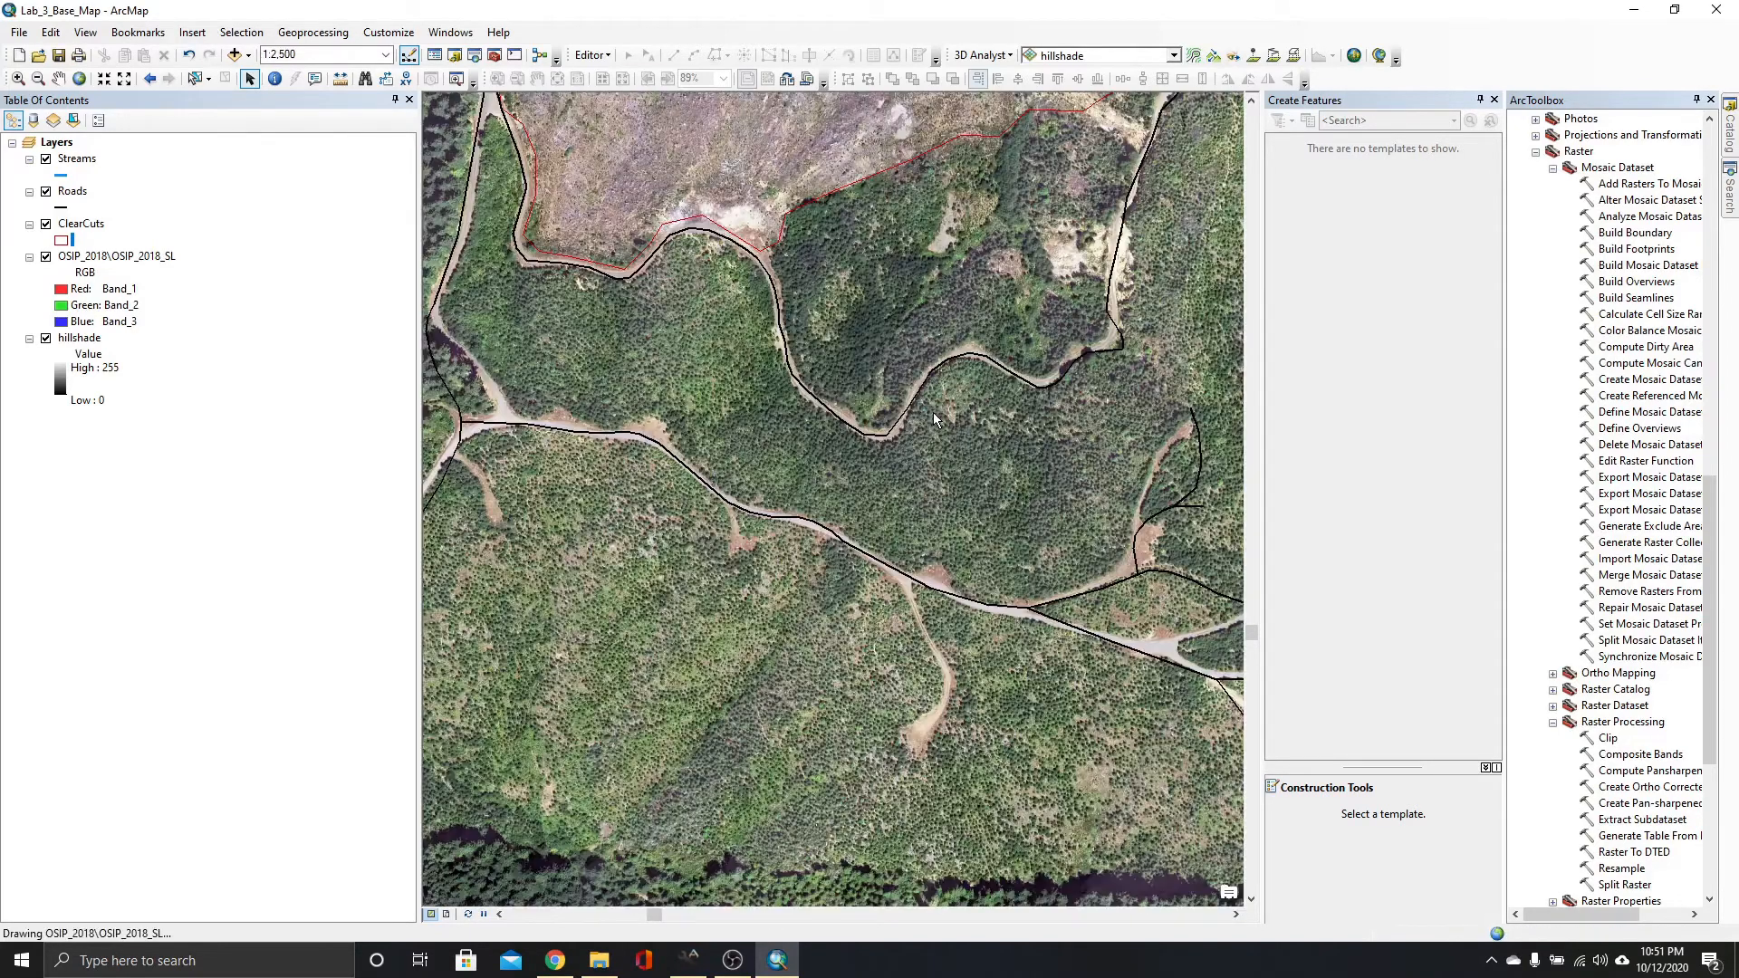
scroll(933, 418, up, 1)
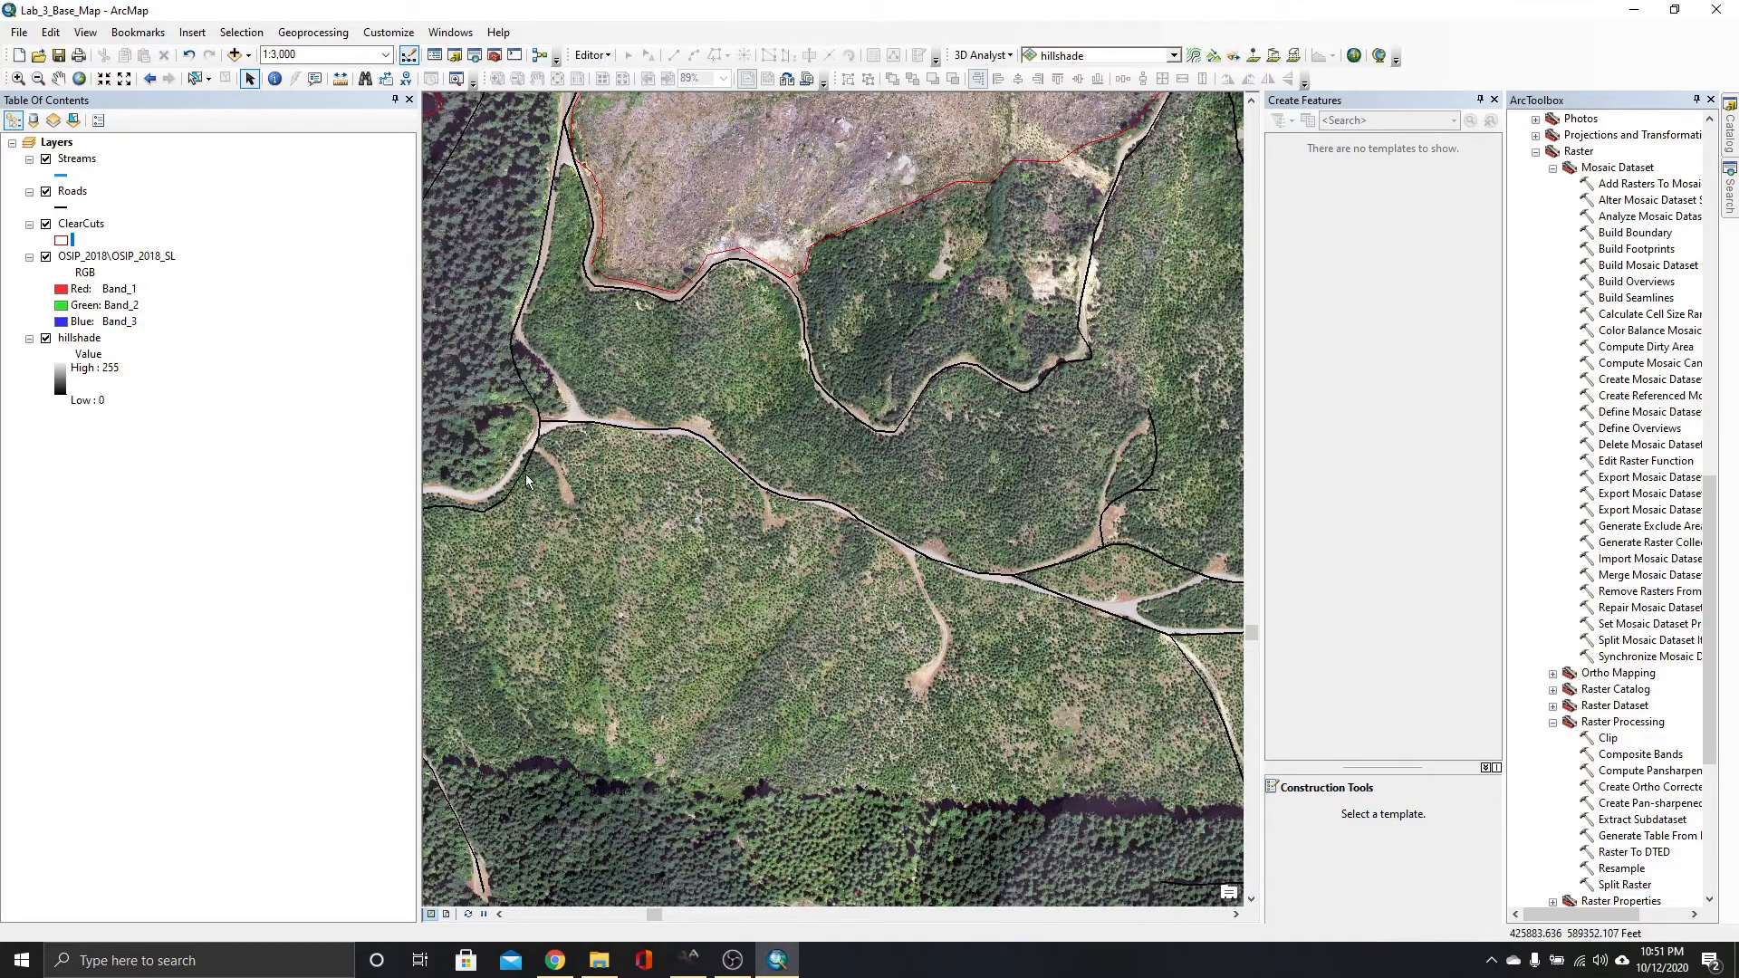
scroll(508, 525, up, 1)
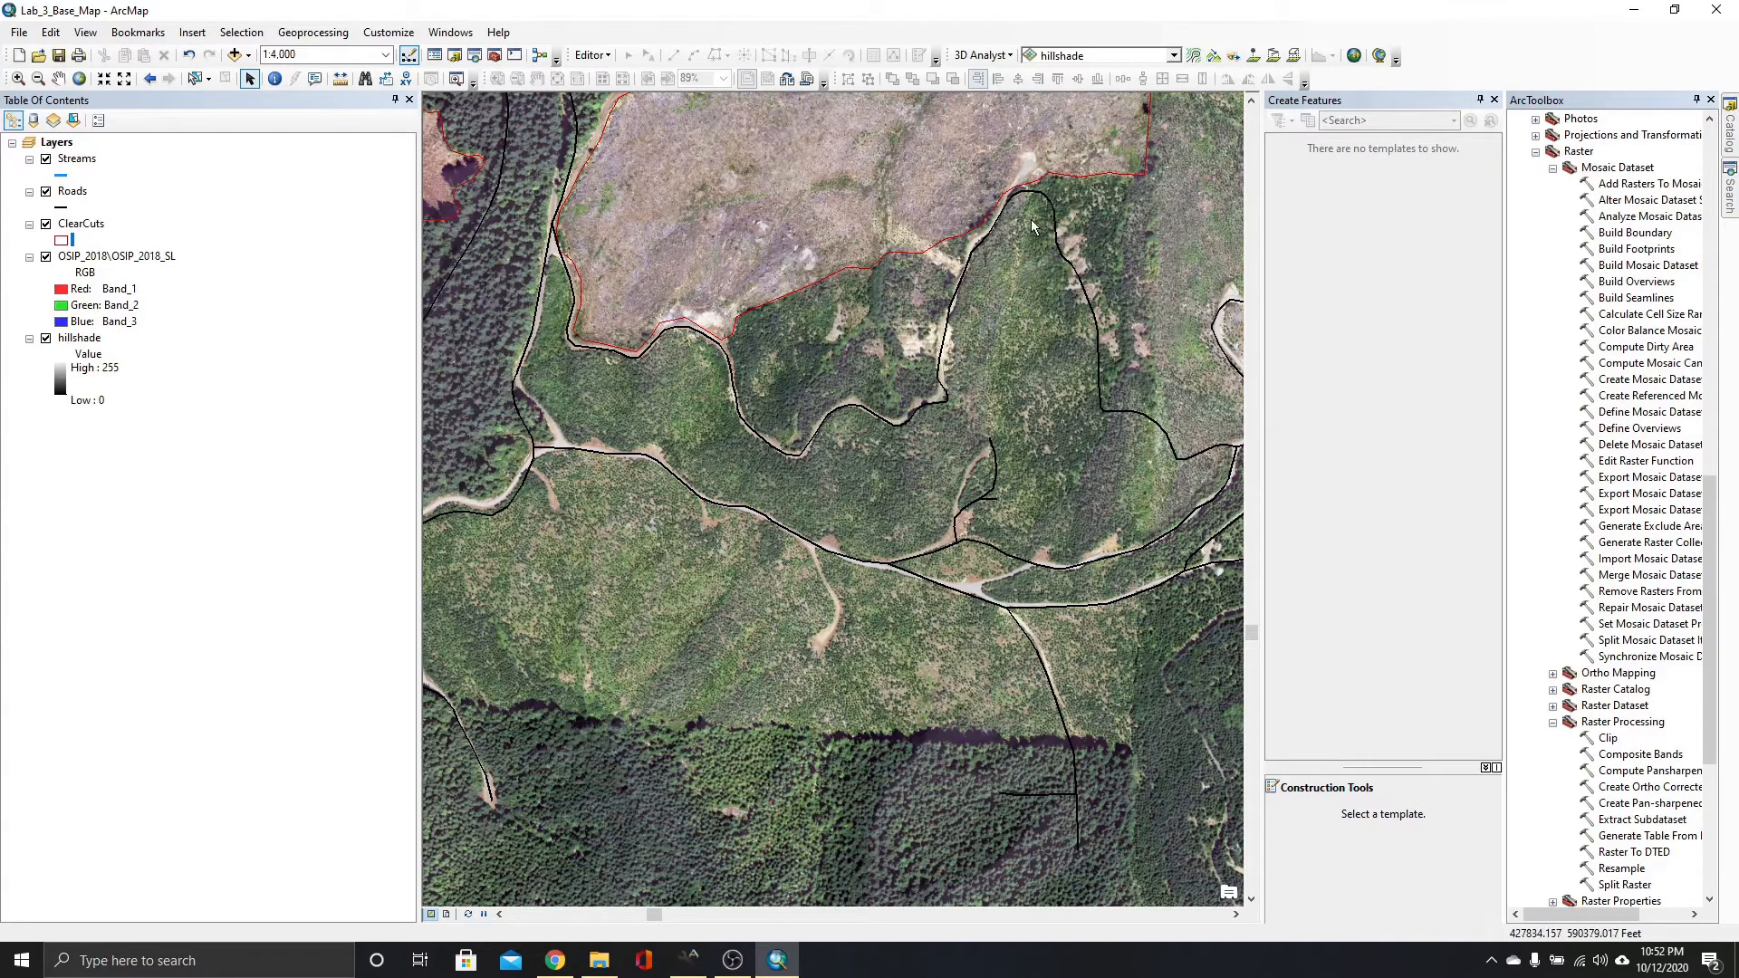
click(46, 258)
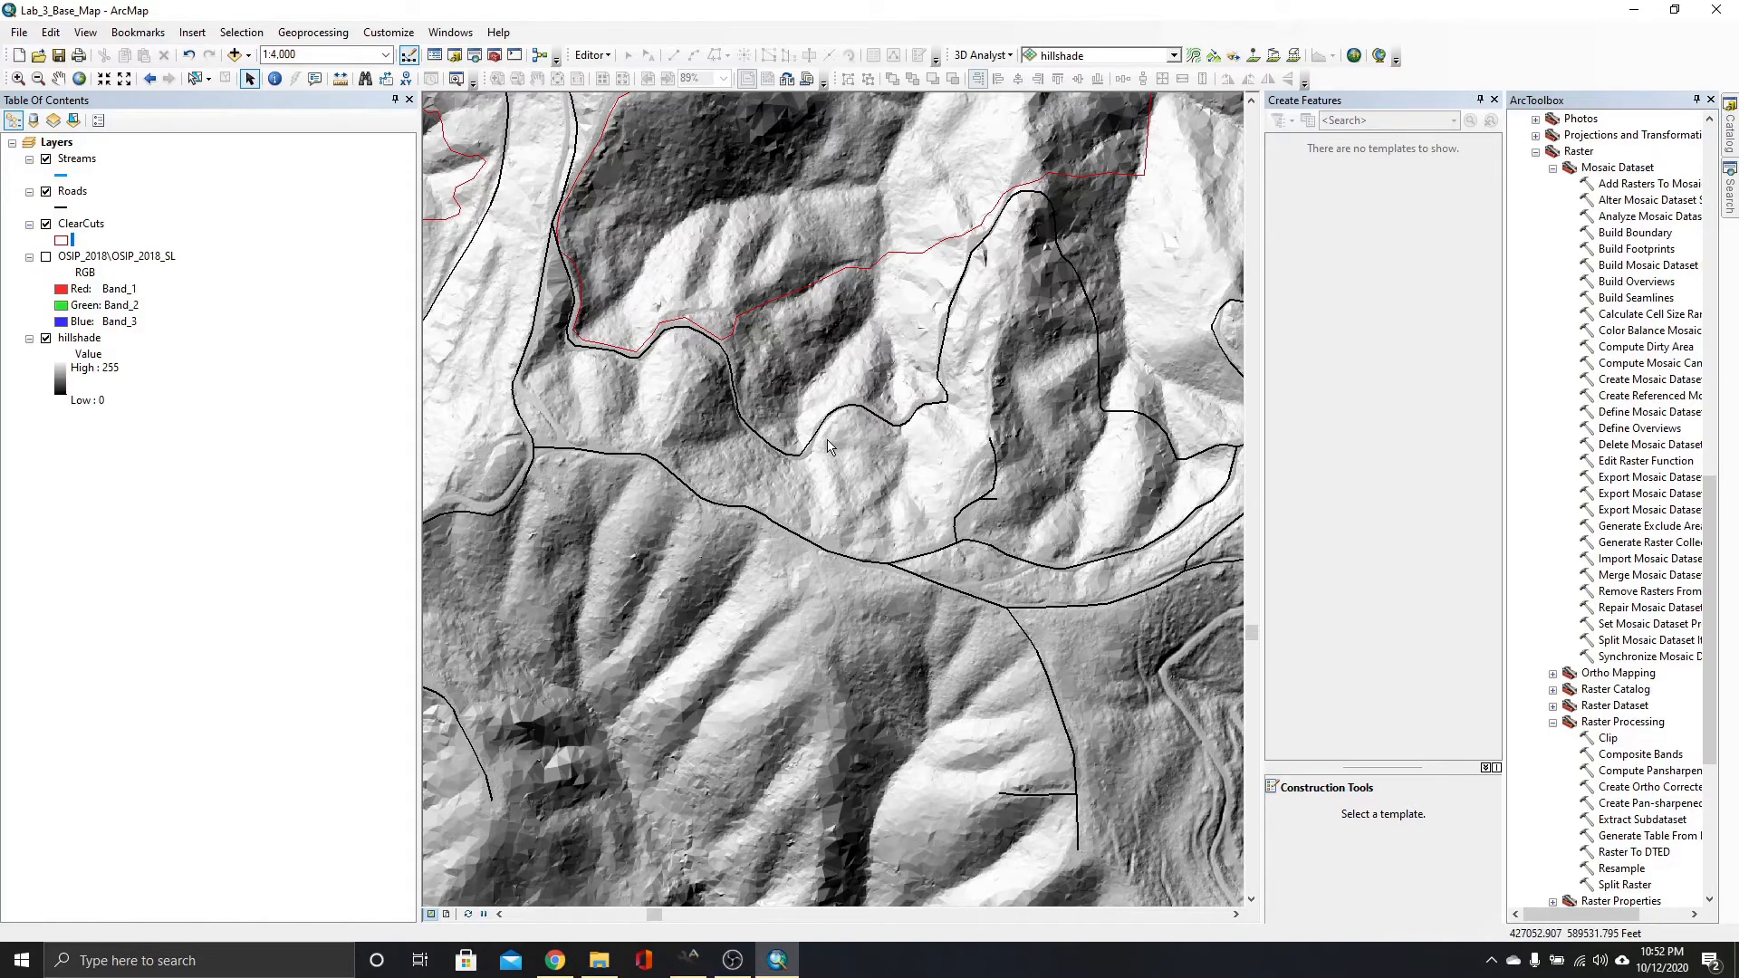
Turn on the OSIP_2018 imagery layer and inspect the eastern leg of the looping road line where it crosses the forest.
scroll(717, 438, up, 5)
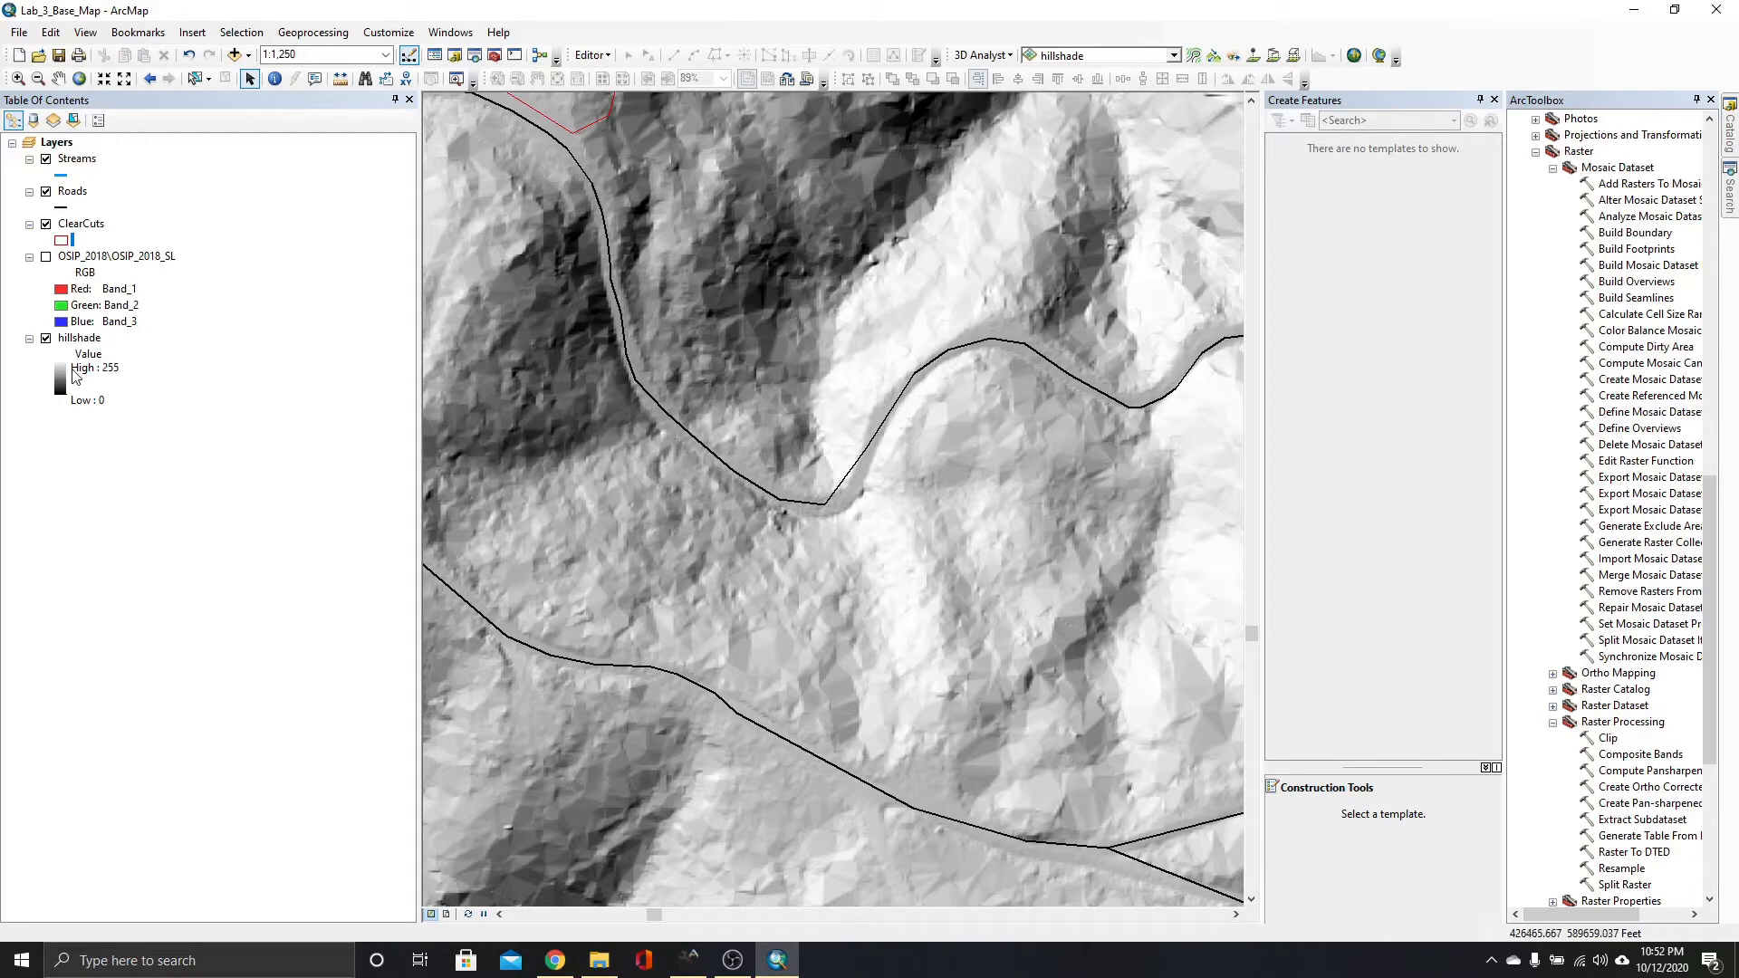
click(46, 256)
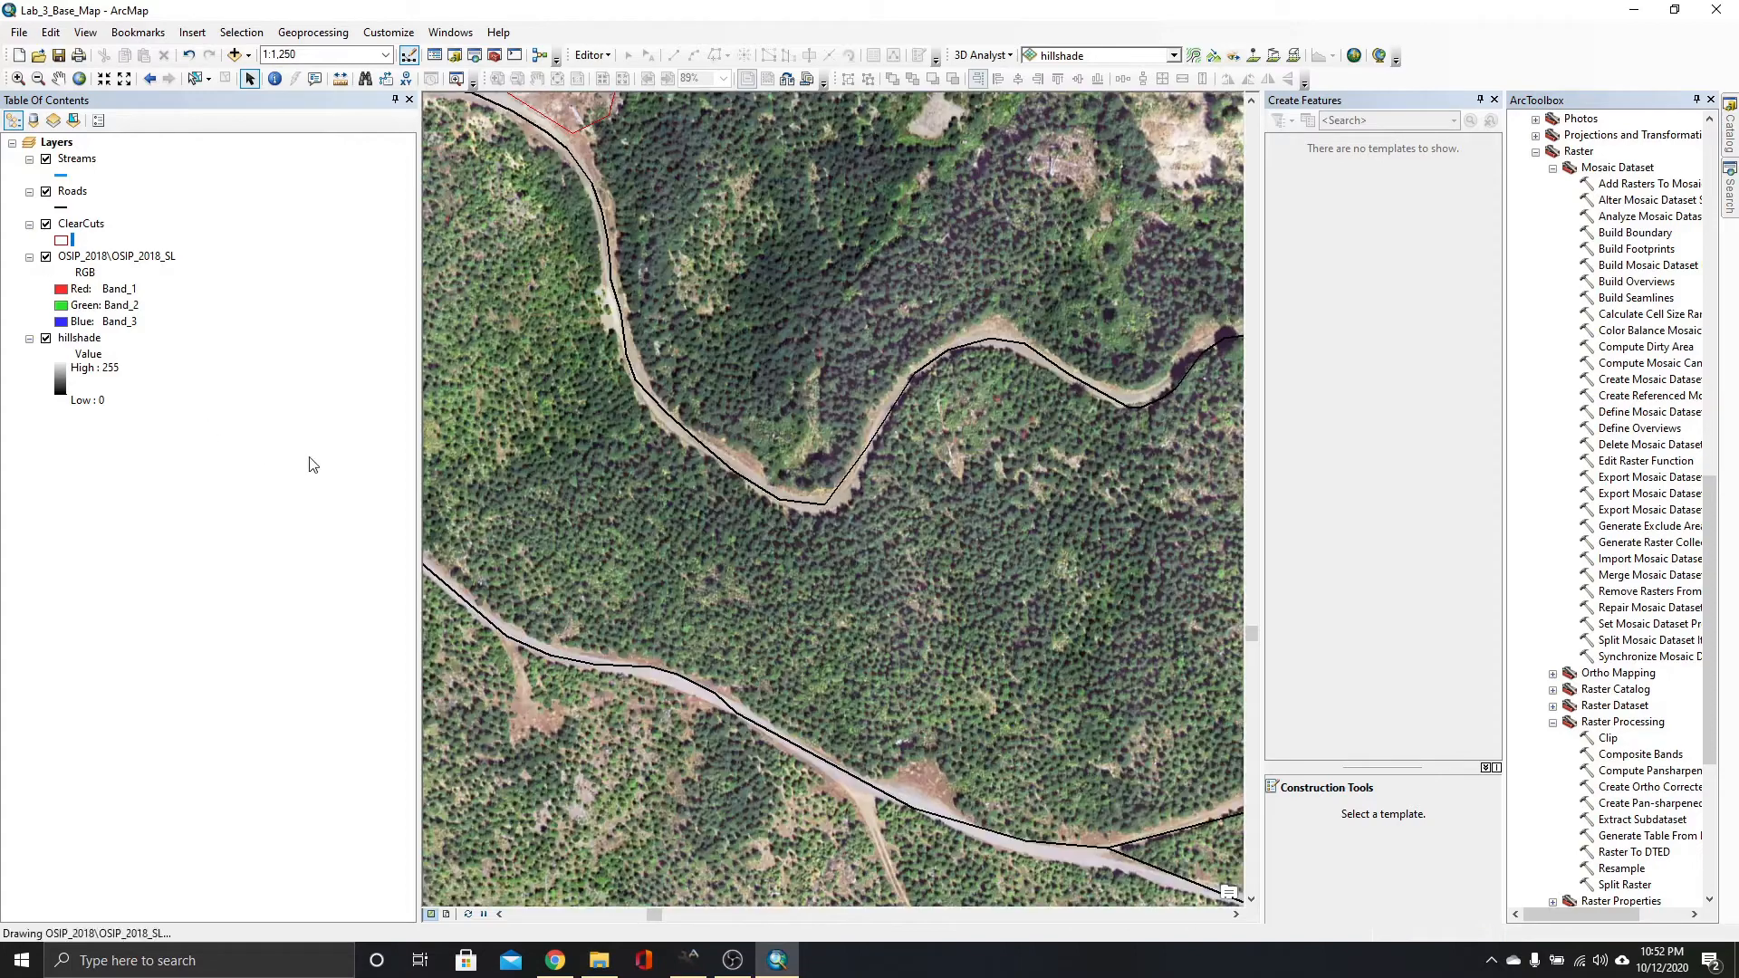
scroll(678, 509, up, 2)
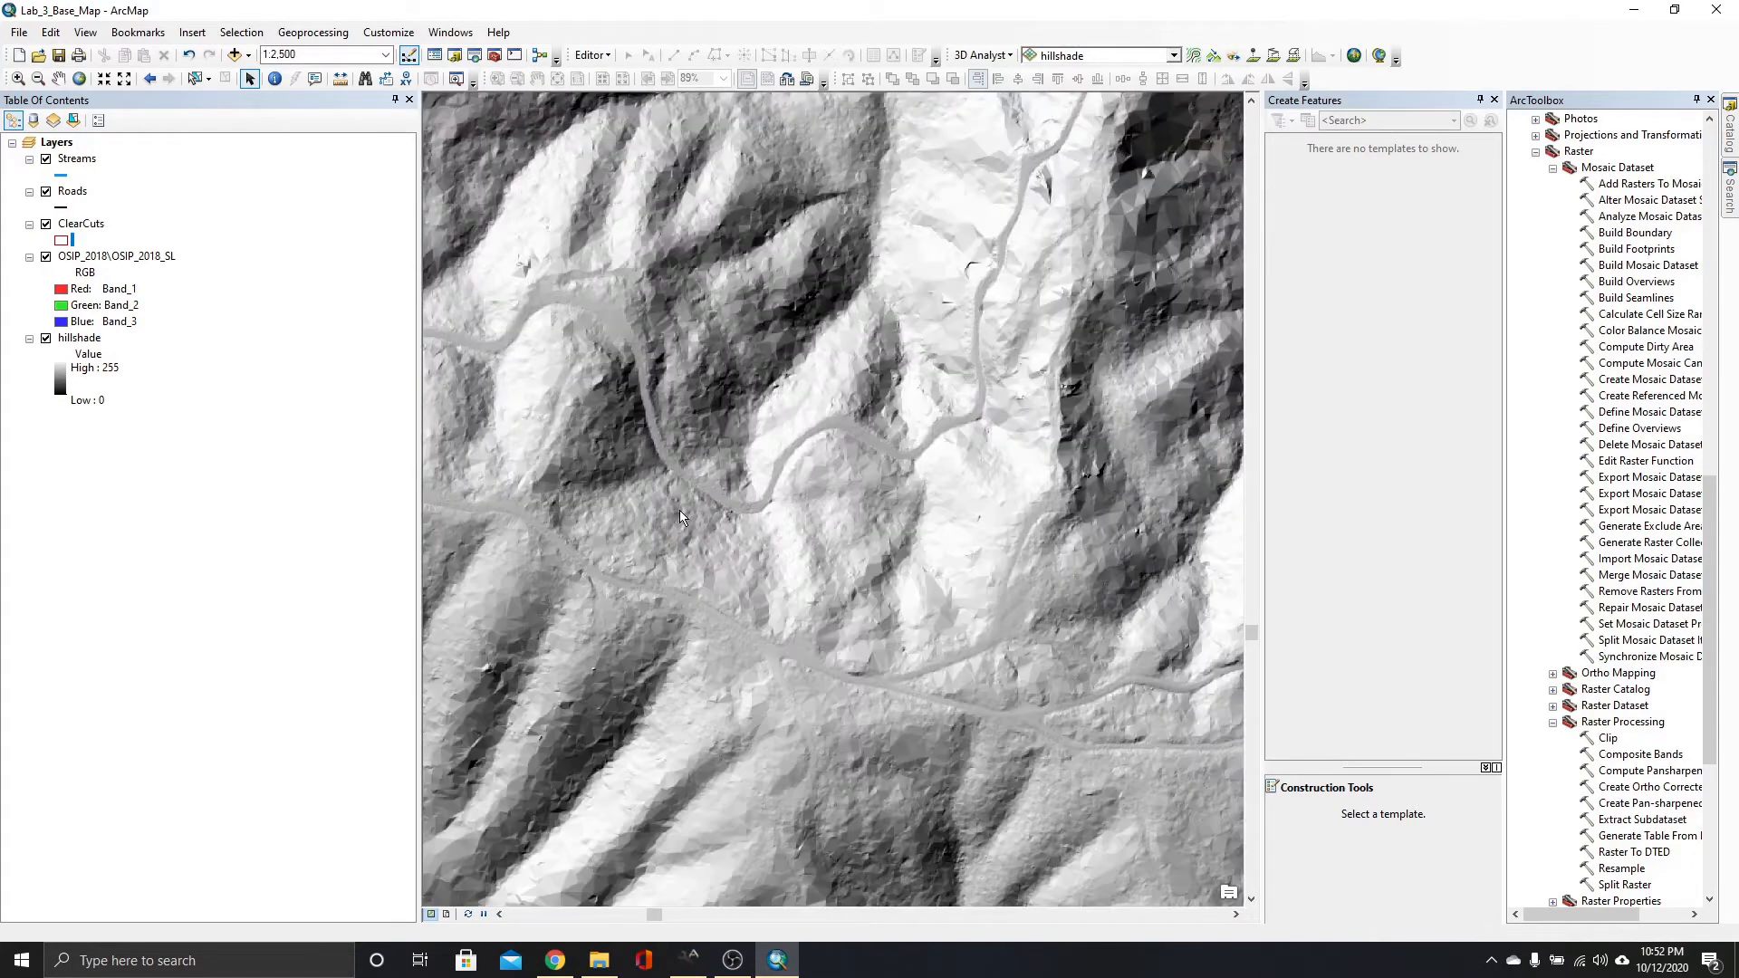
scroll(679, 509, up, 1)
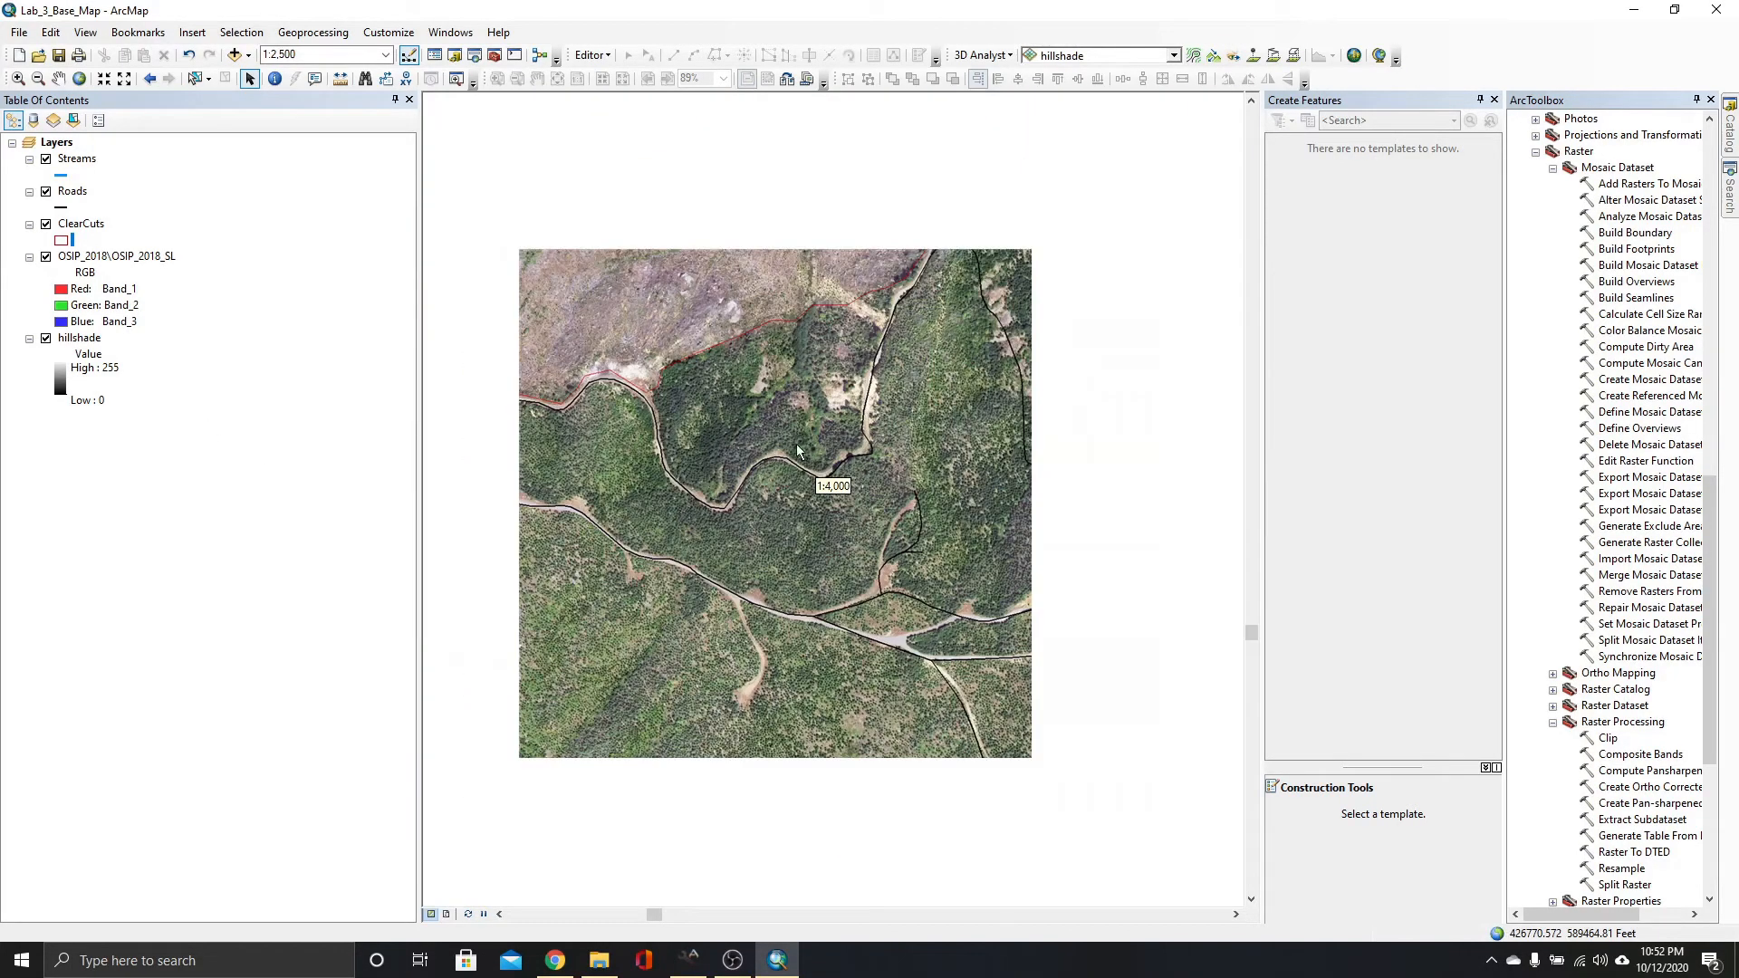
scroll(1095, 317, down, 2)
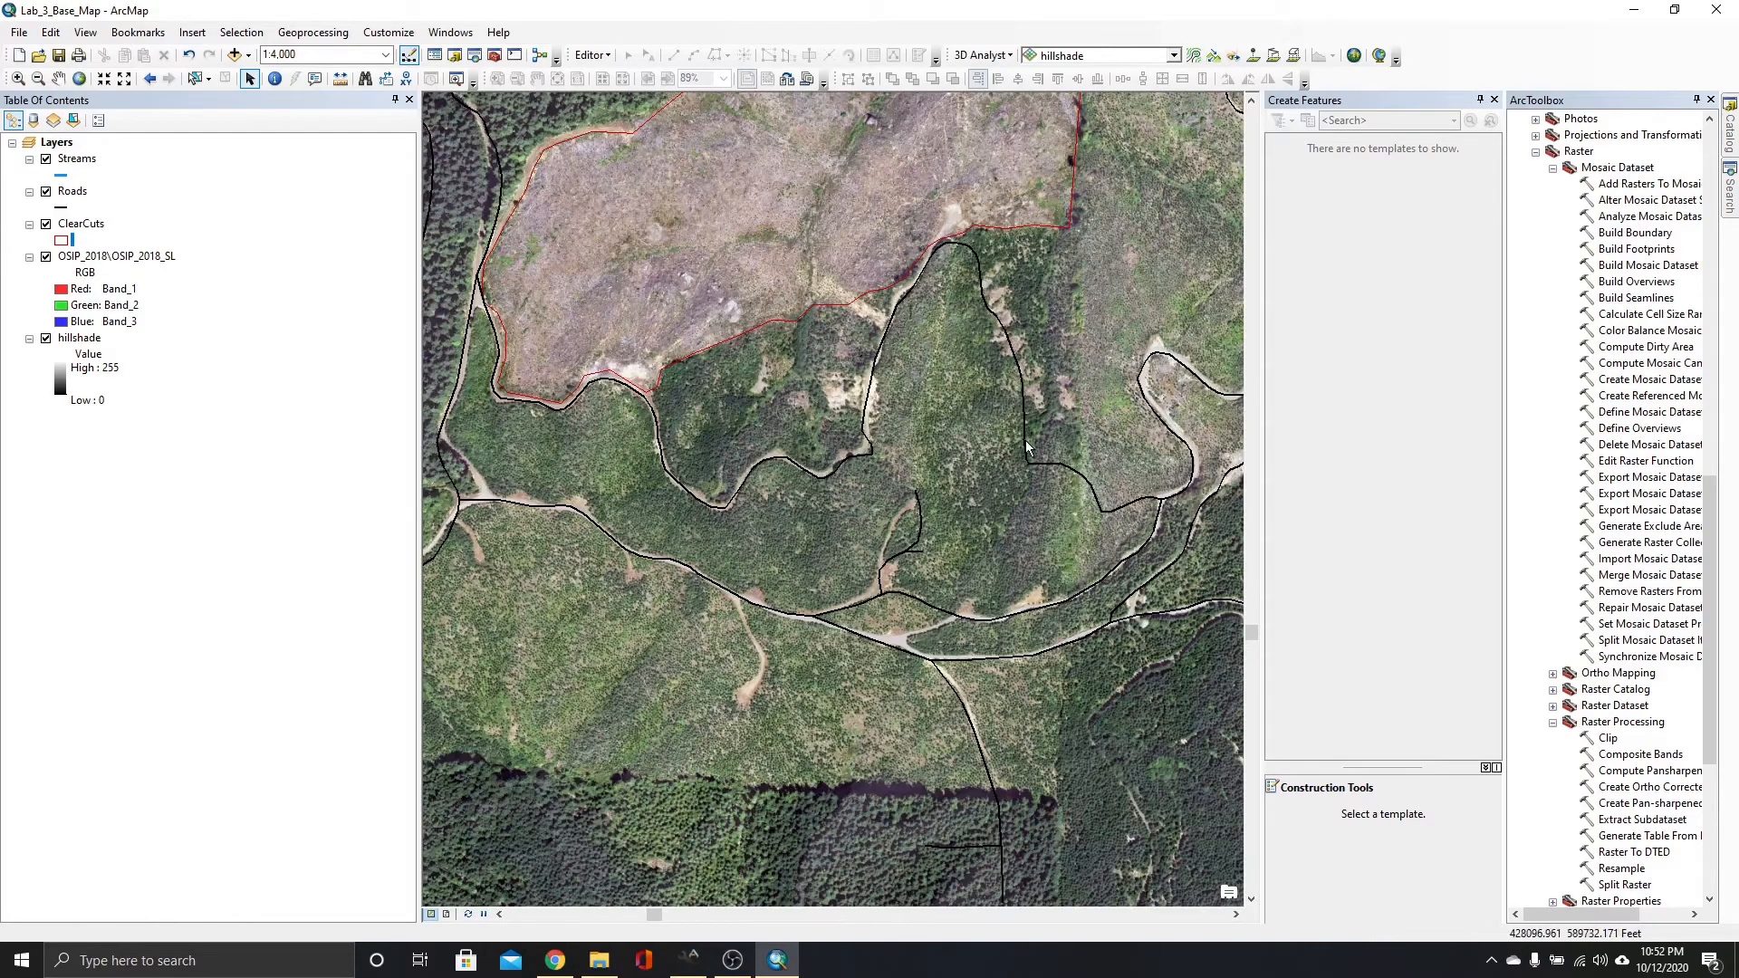
scroll(1029, 435, down, 1)
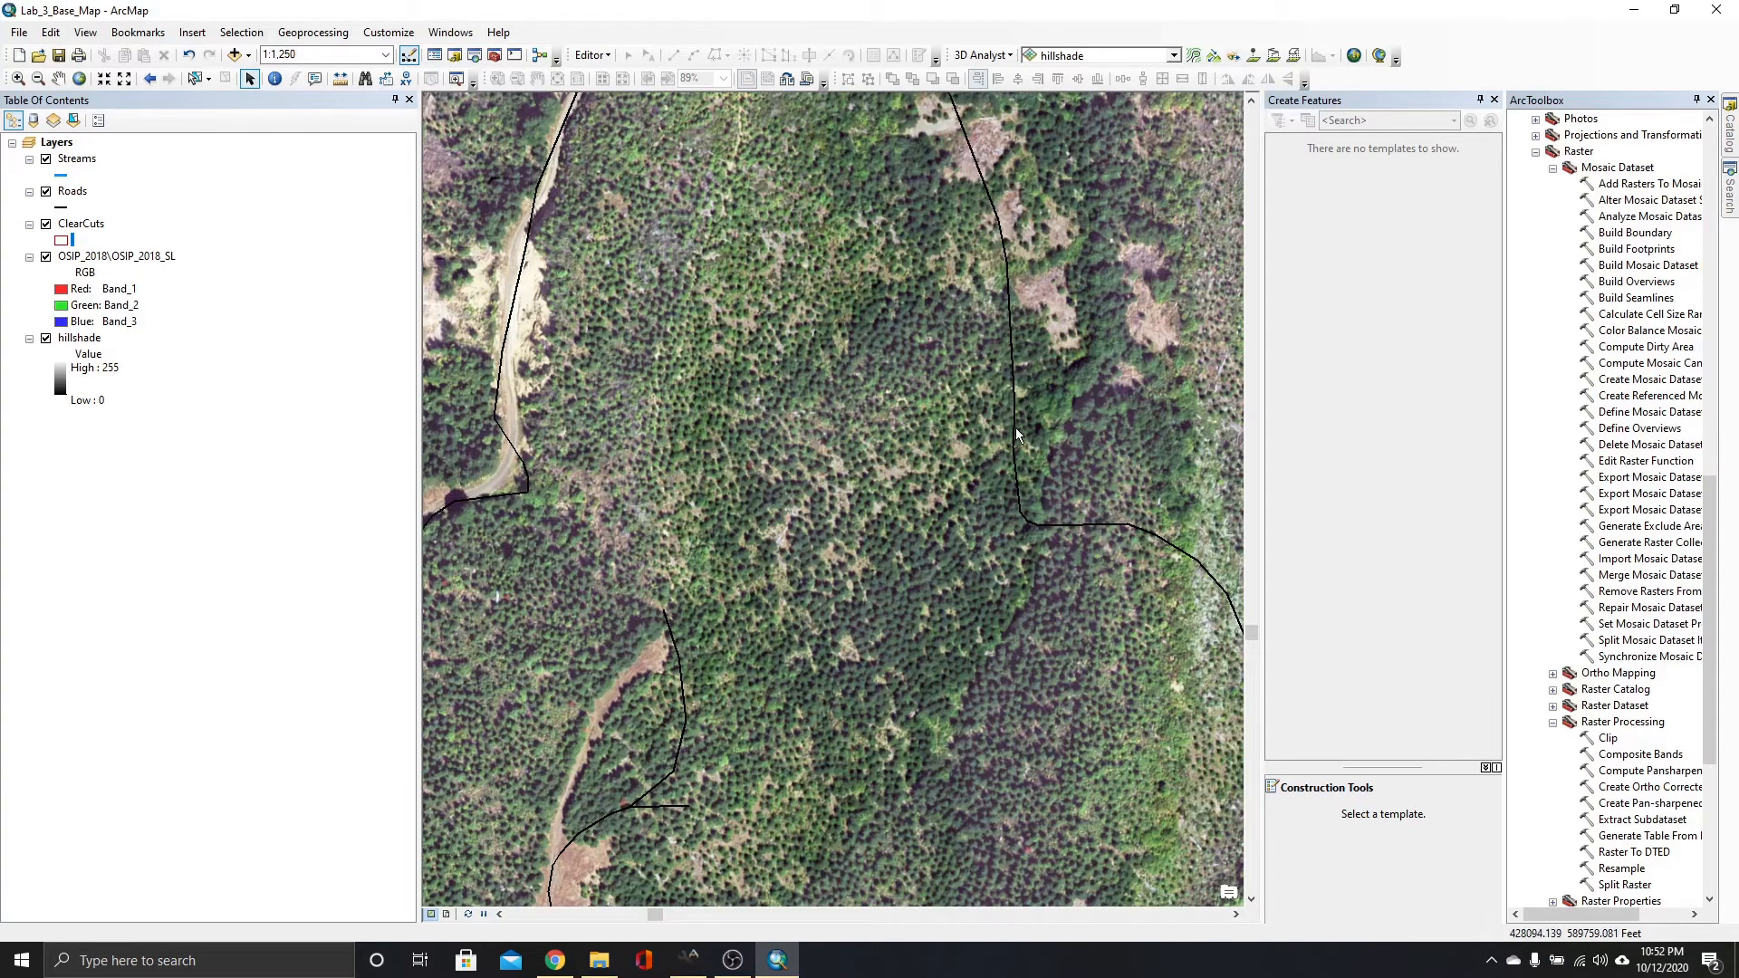
scroll(1076, 417, down, 1)
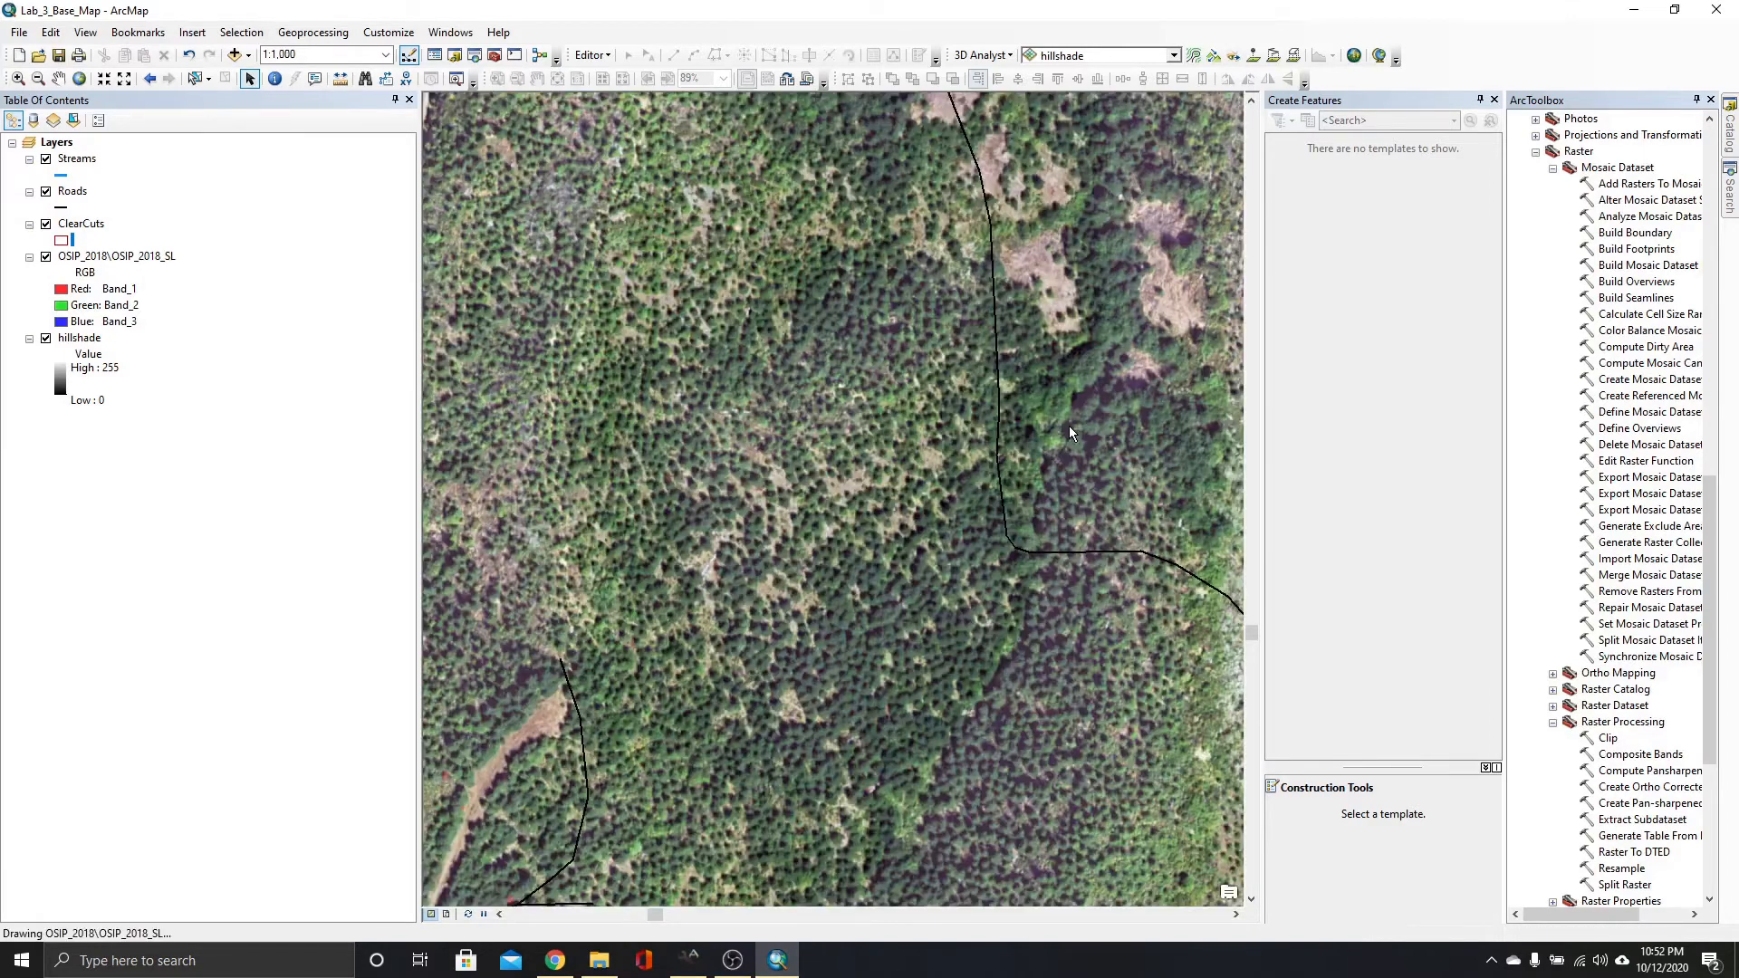
scroll(1069, 426, down, 1)
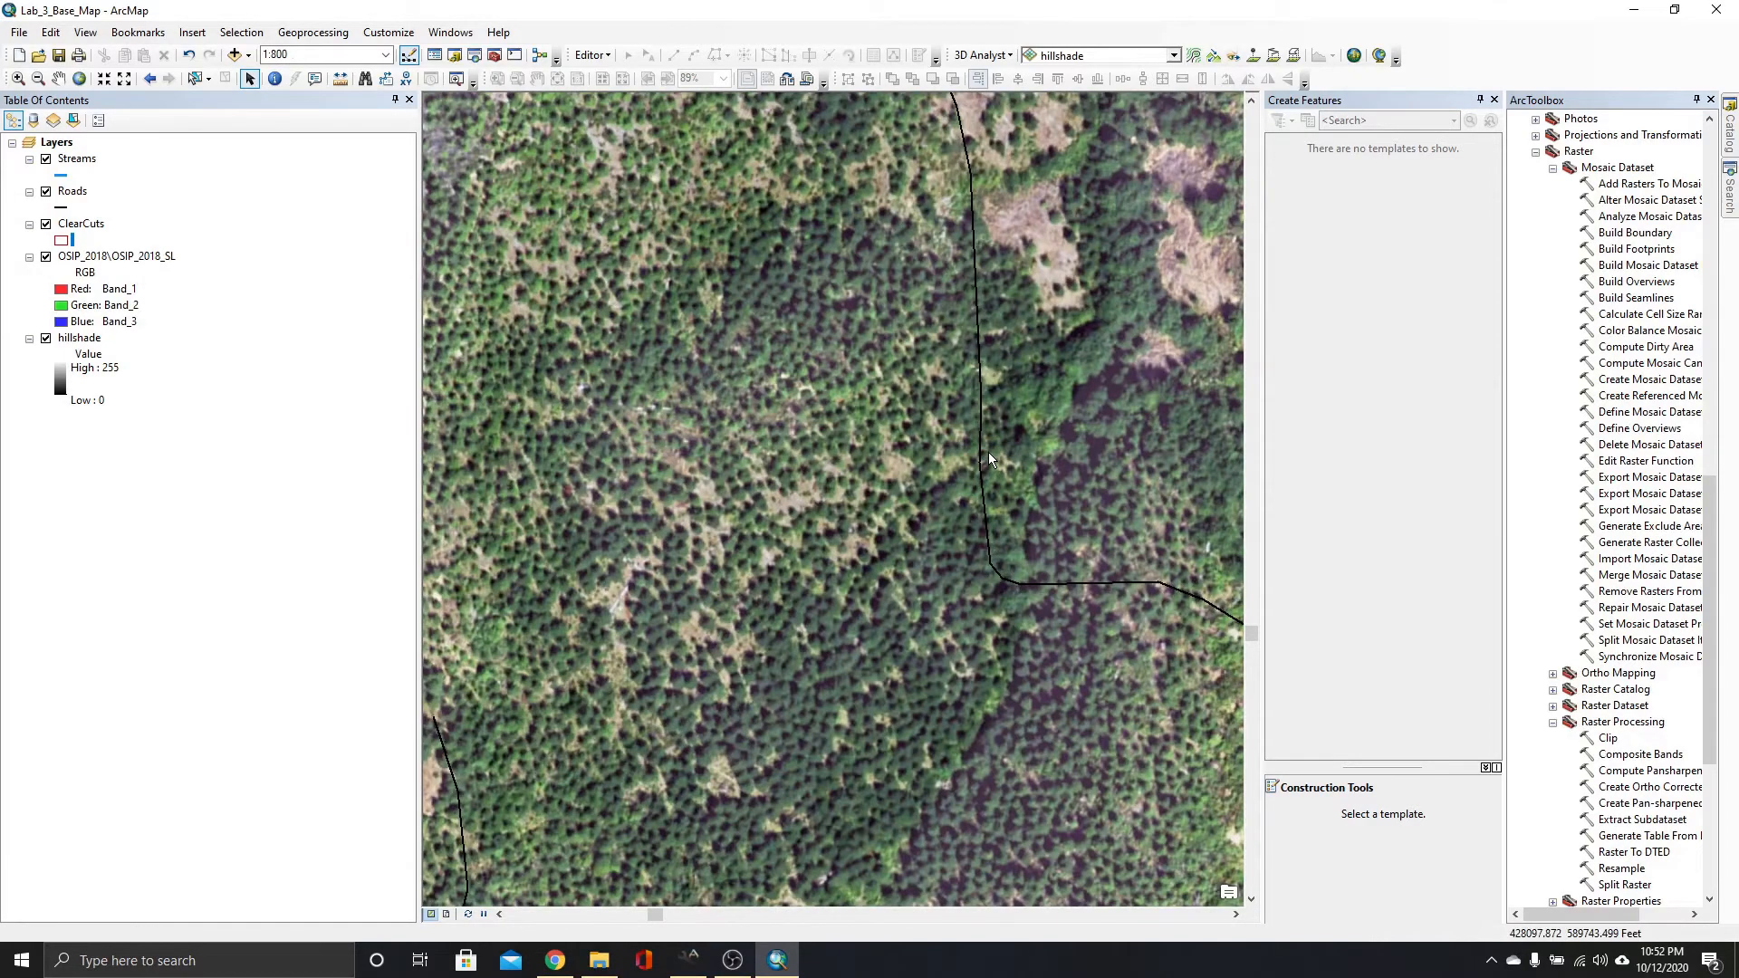
scroll(986, 471, up, 3)
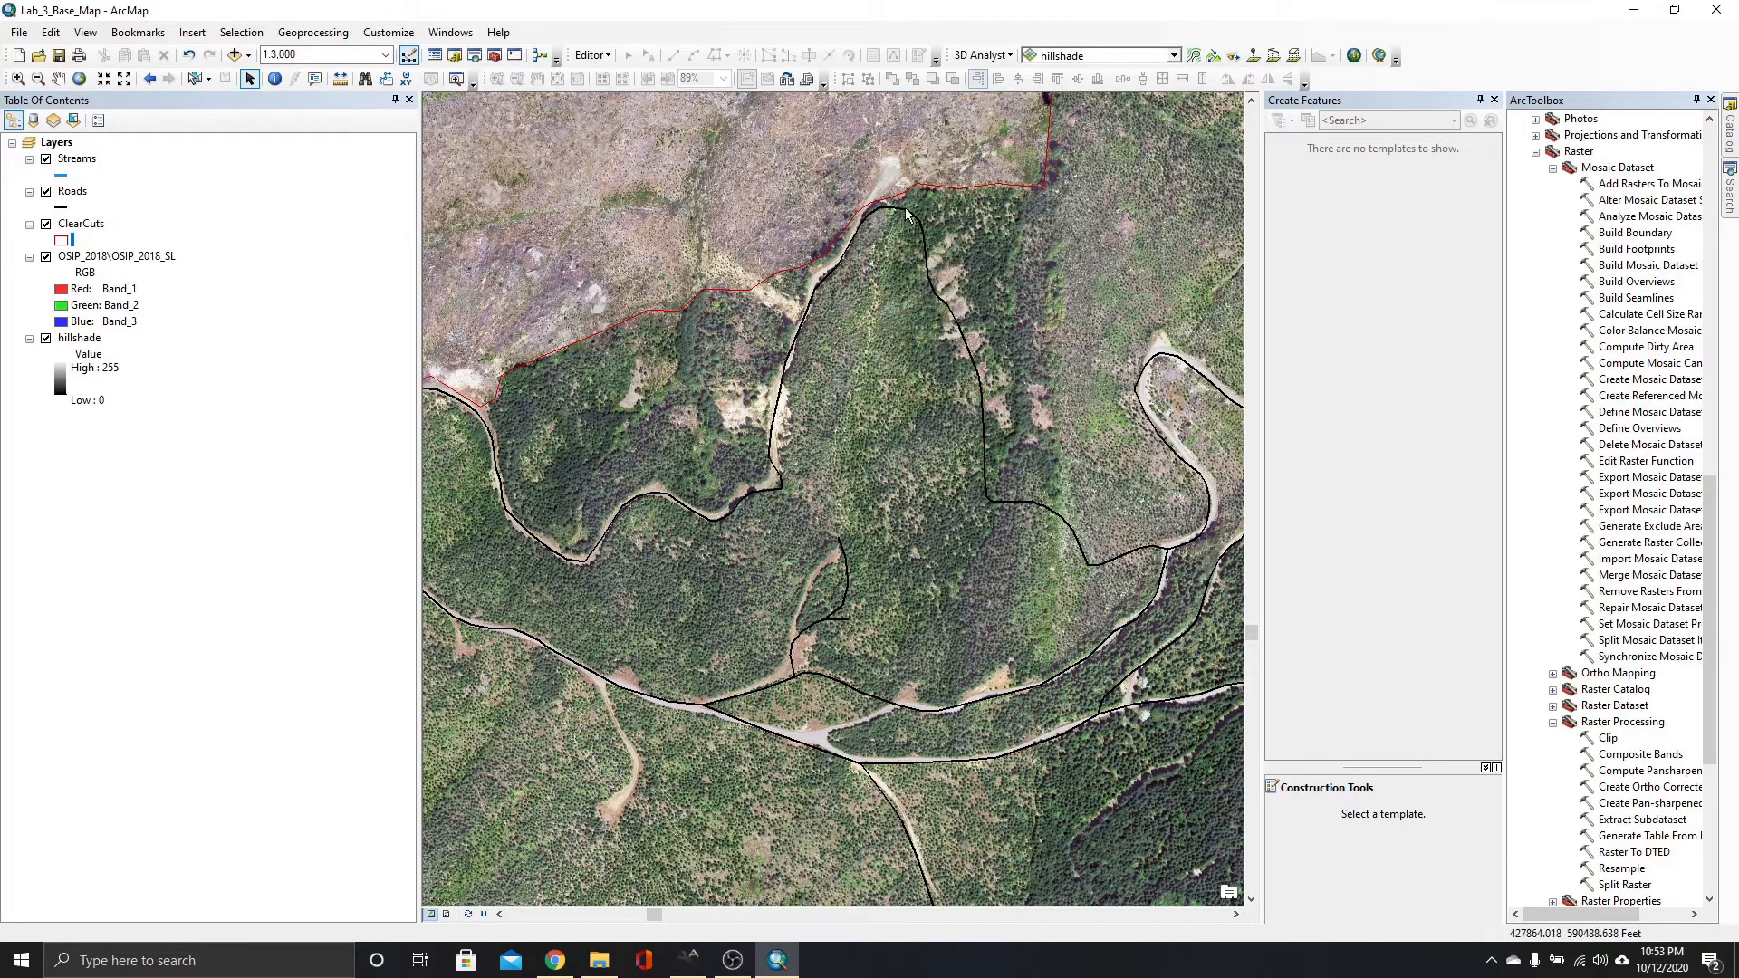
Start an edit session on the Roads layer.
click(592, 56)
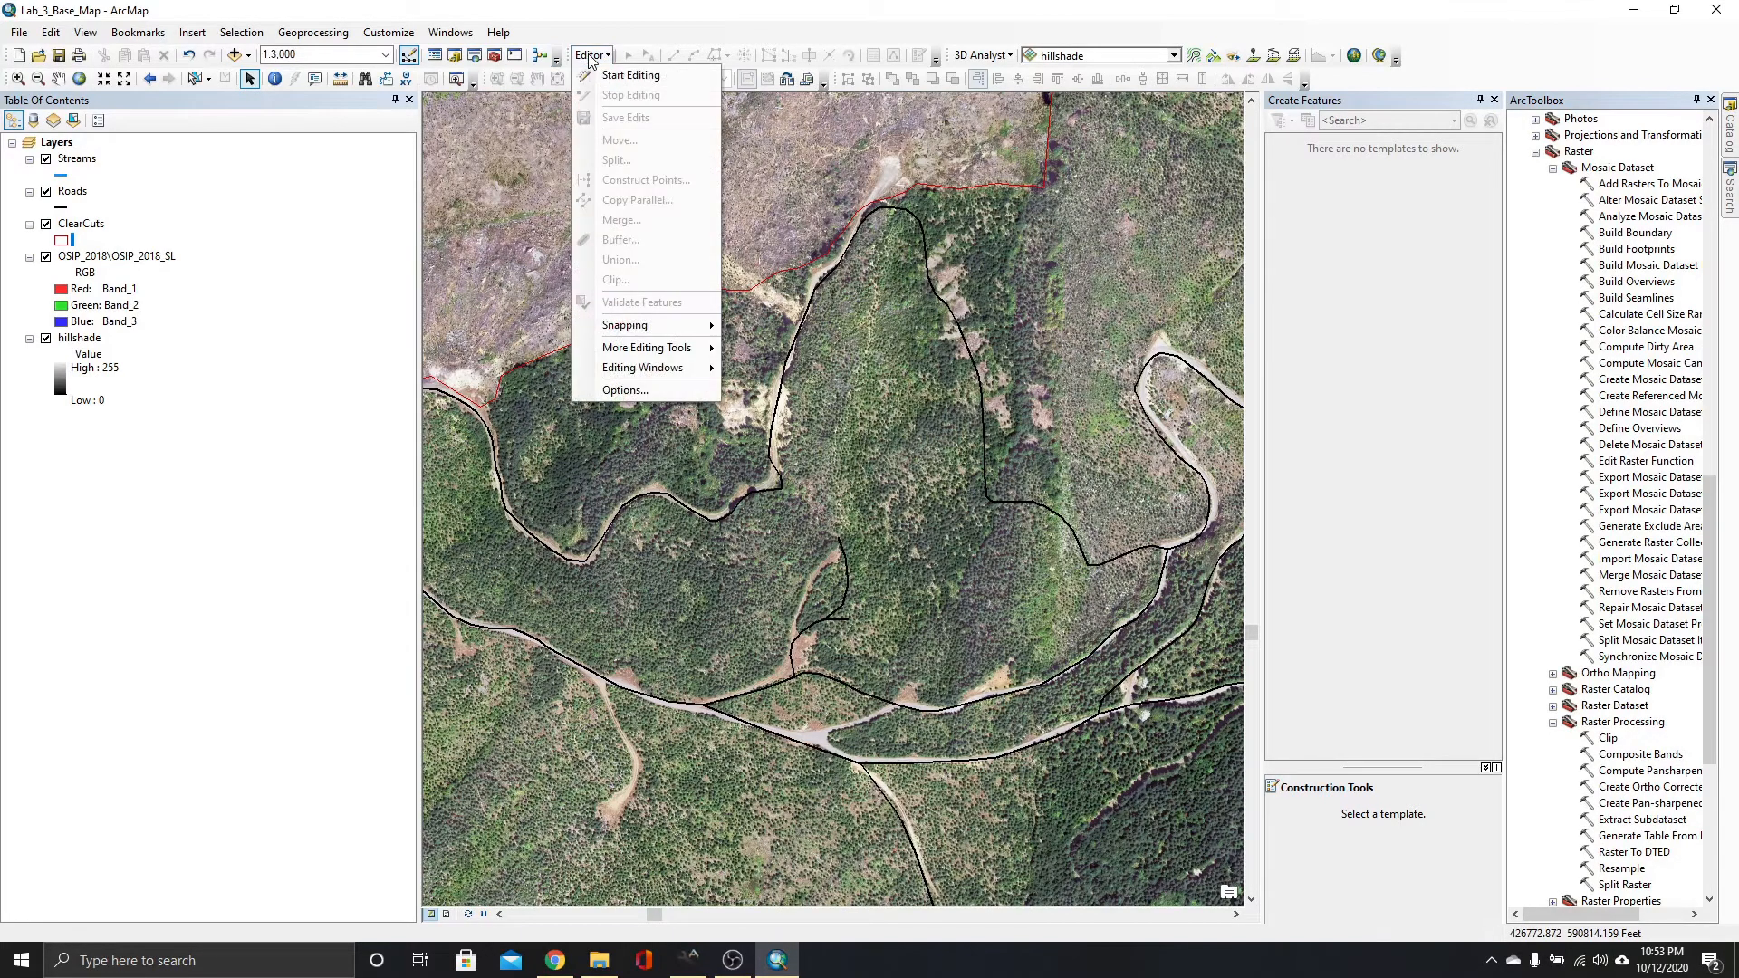
click(624, 75)
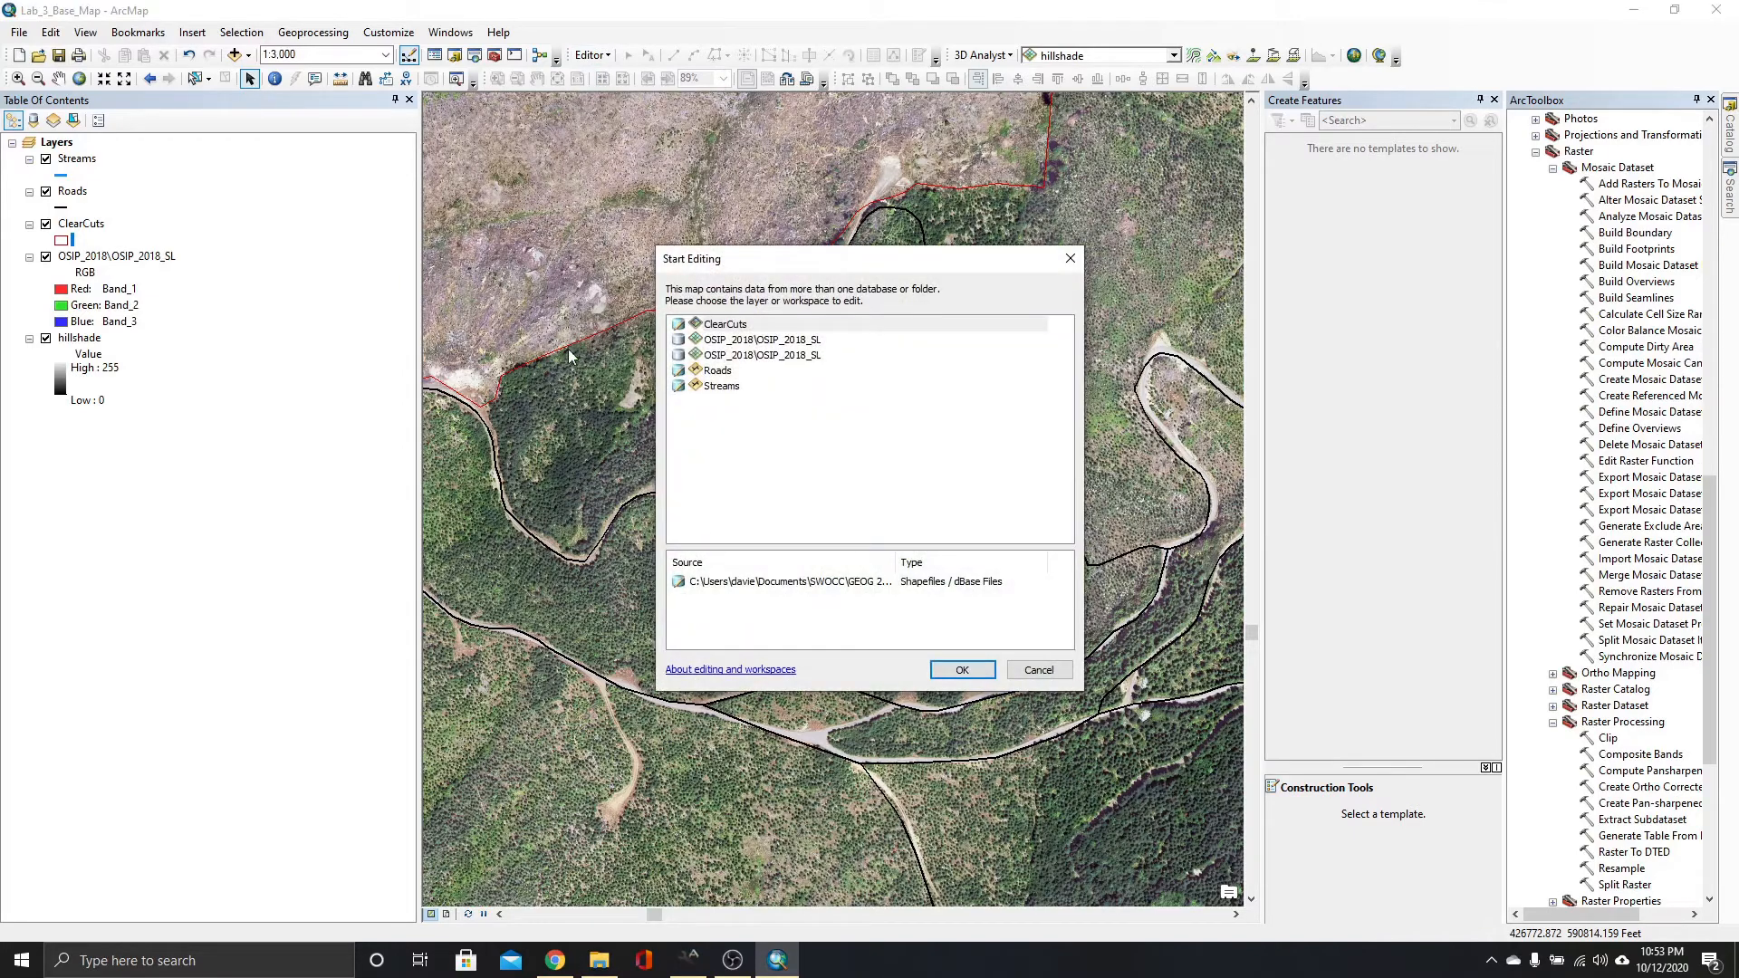
click(717, 370)
click(962, 670)
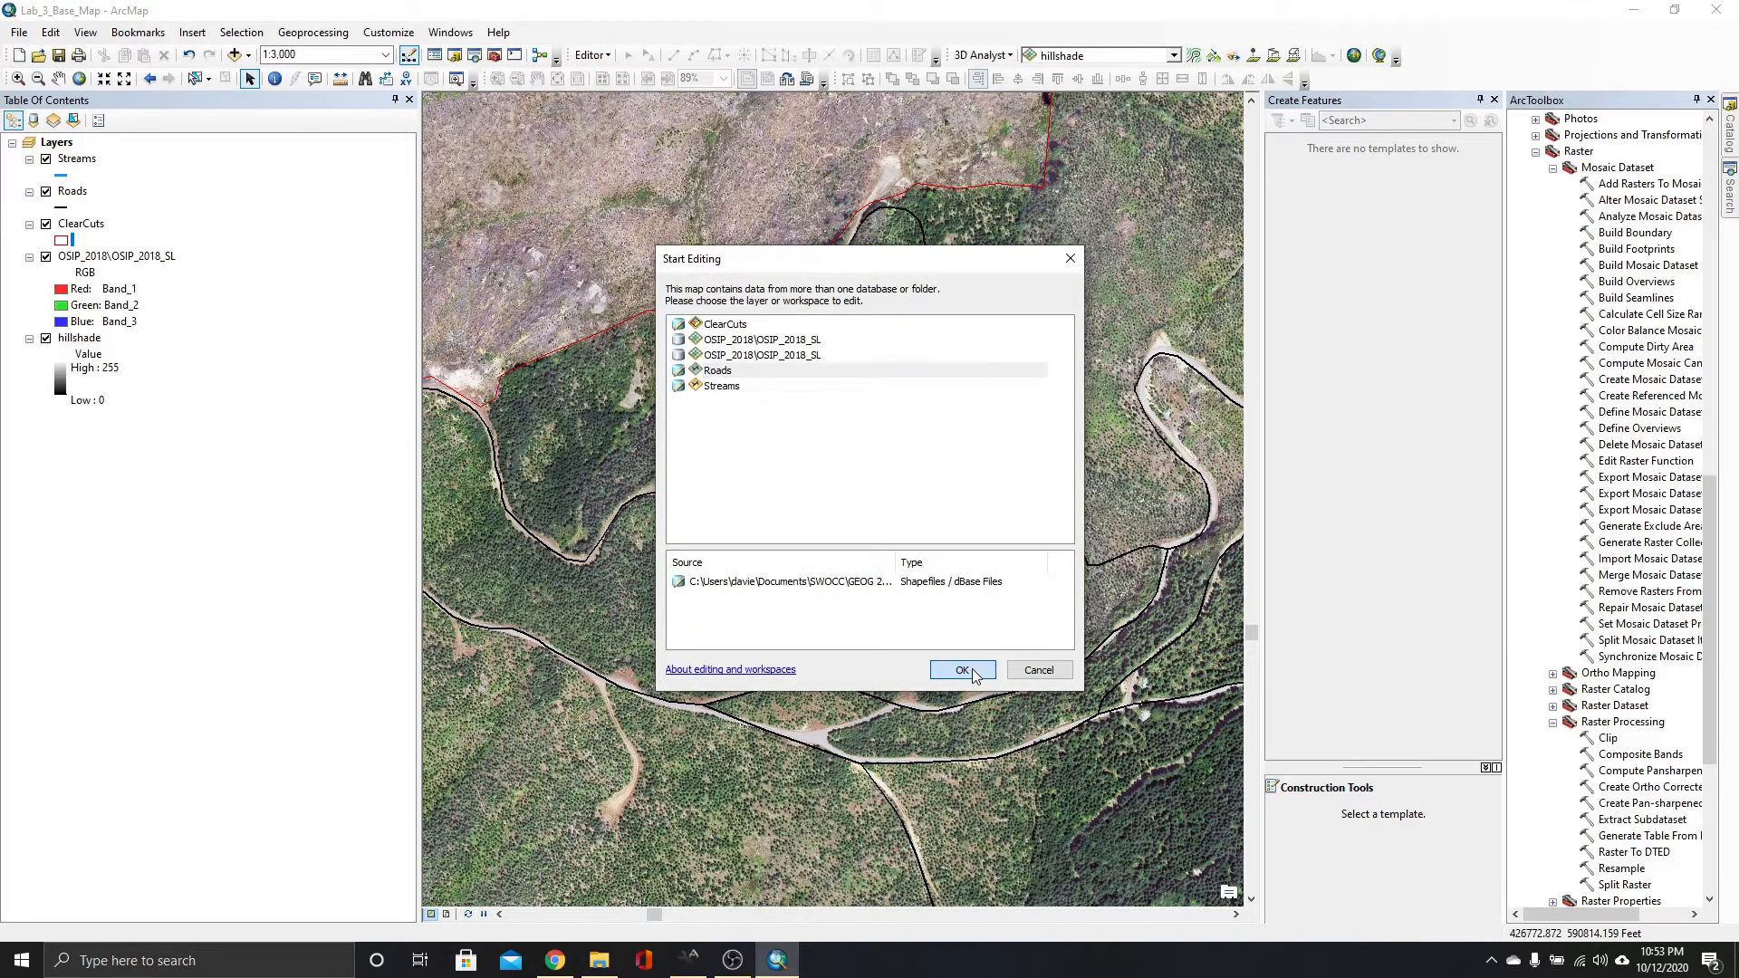
click(967, 671)
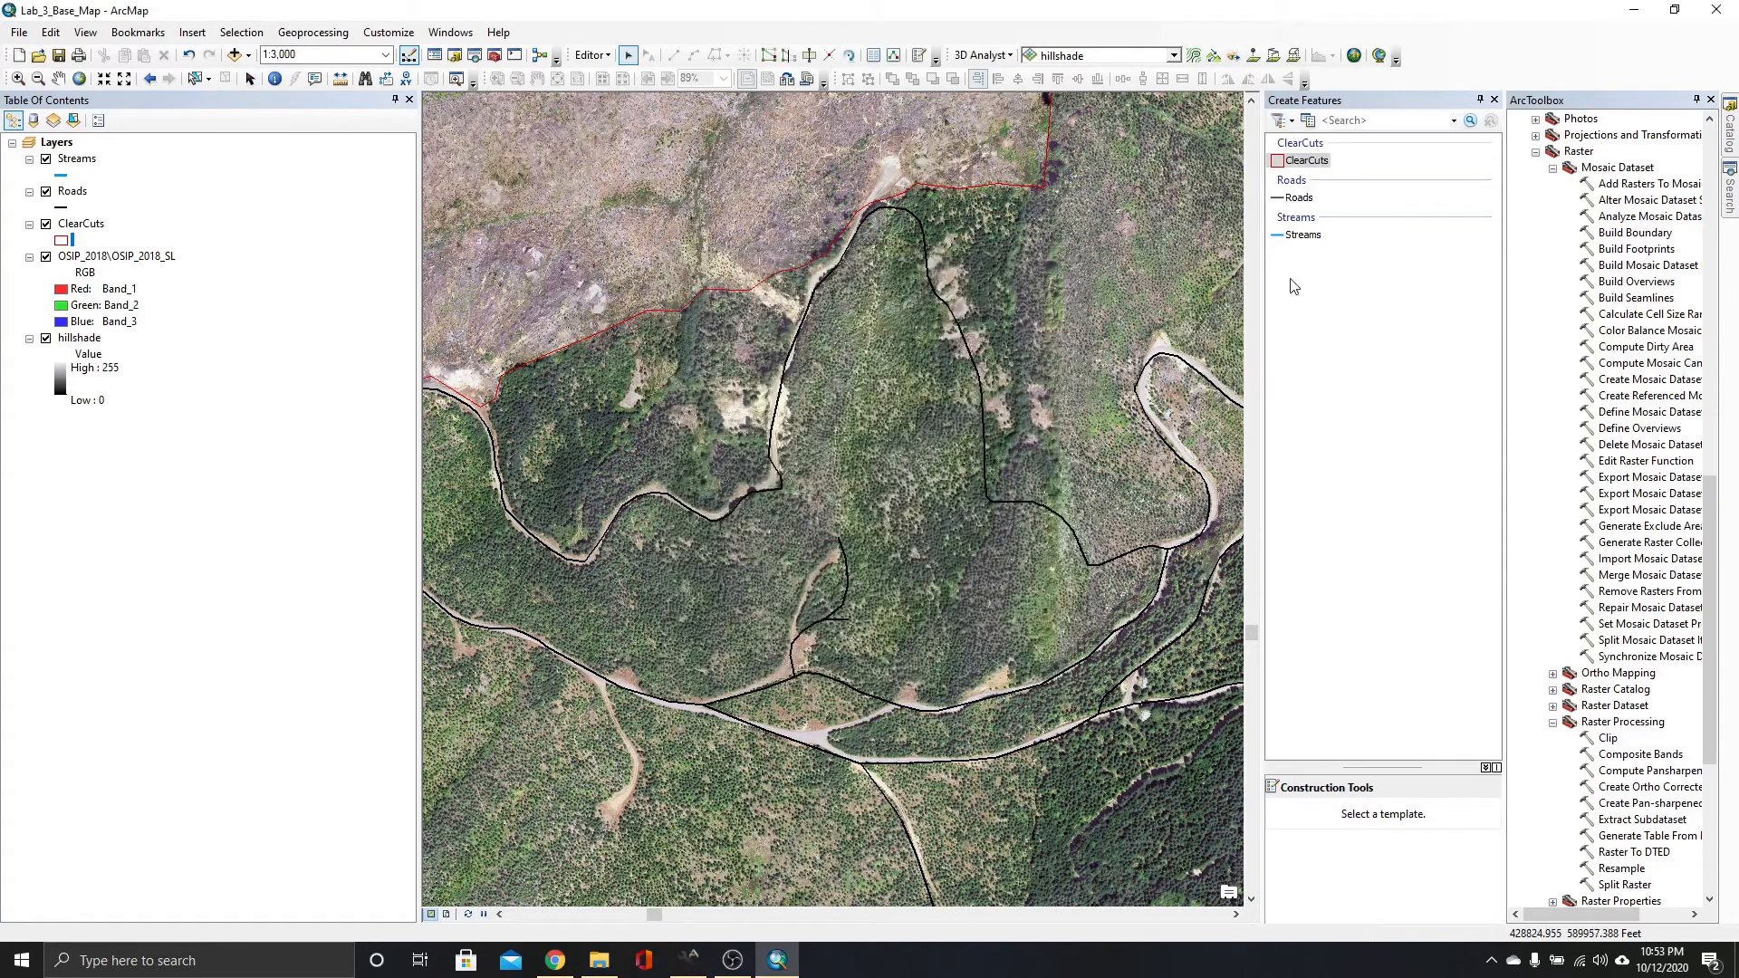
Select the long looping road line that borders the clearcut and open its vertices for editing.
click(1299, 198)
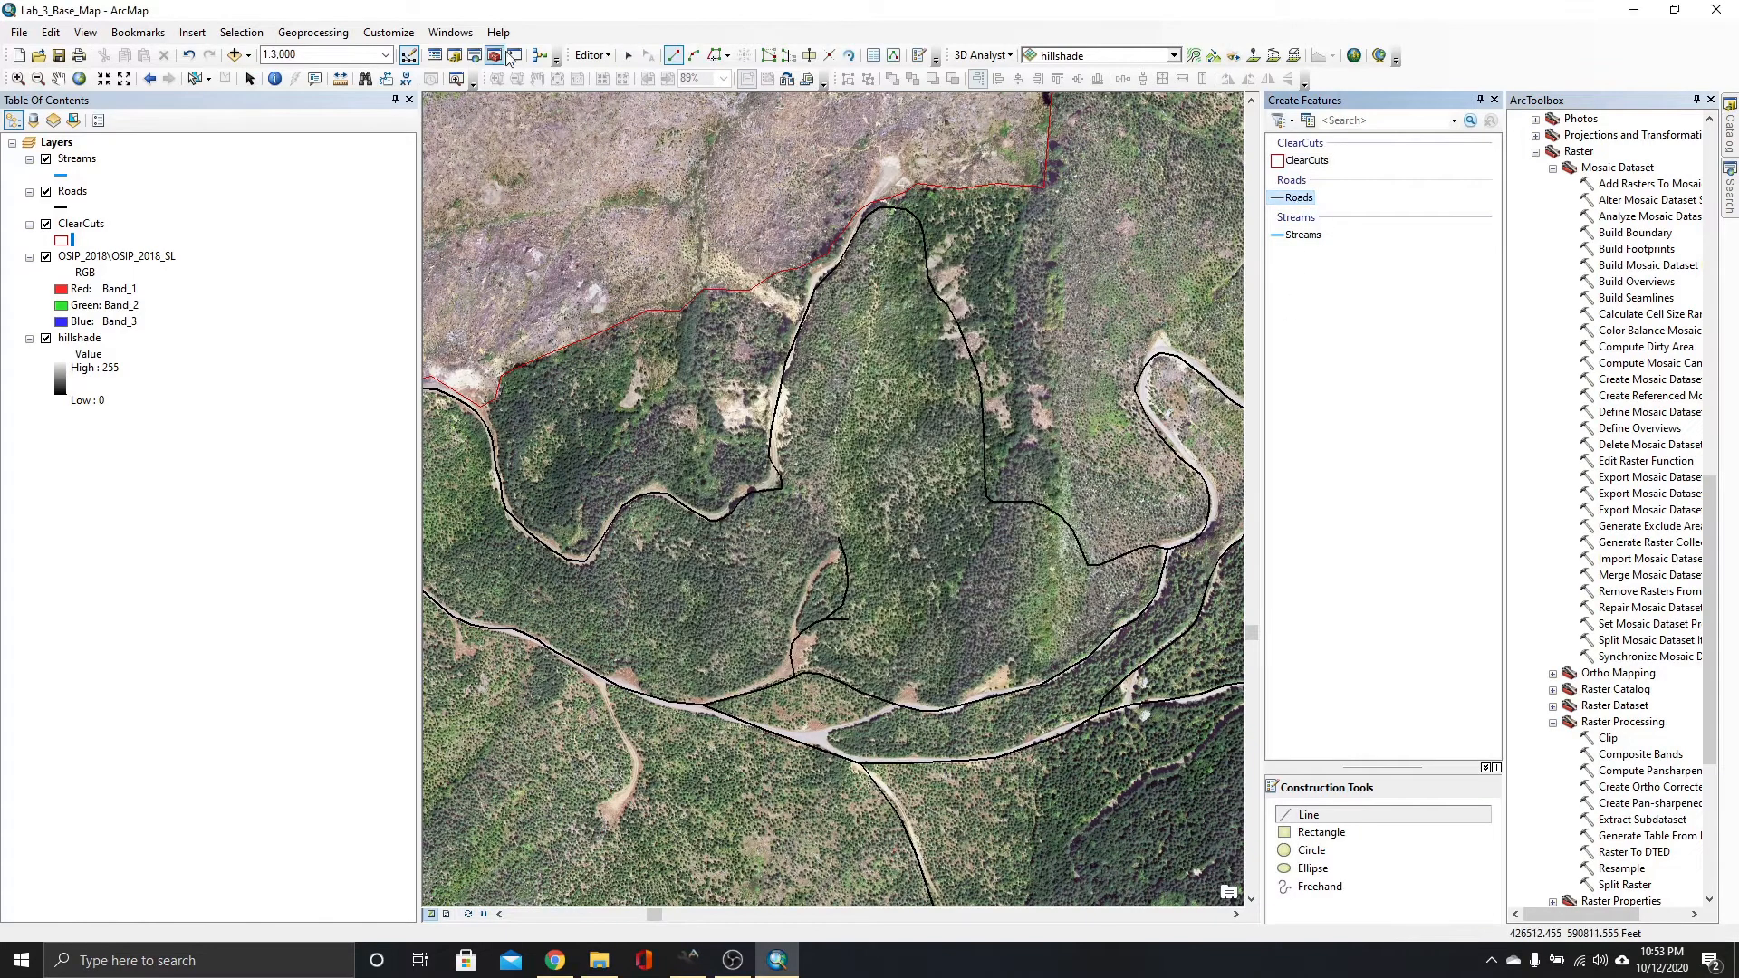
click(628, 56)
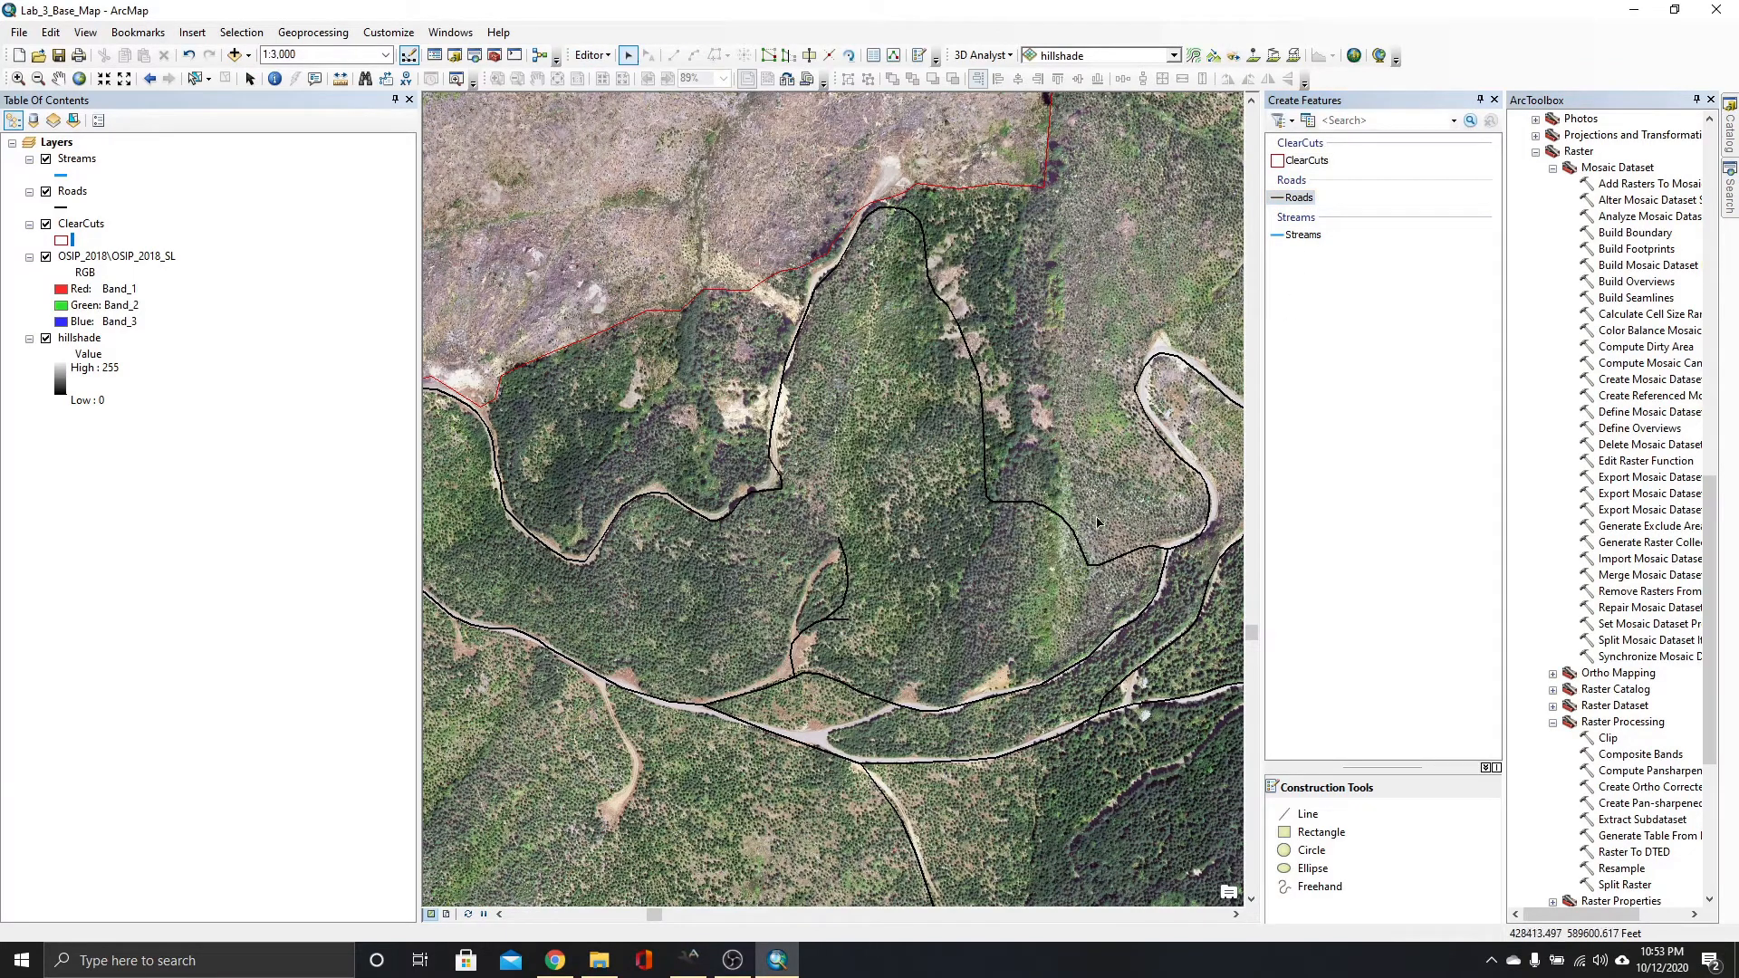
click(983, 400)
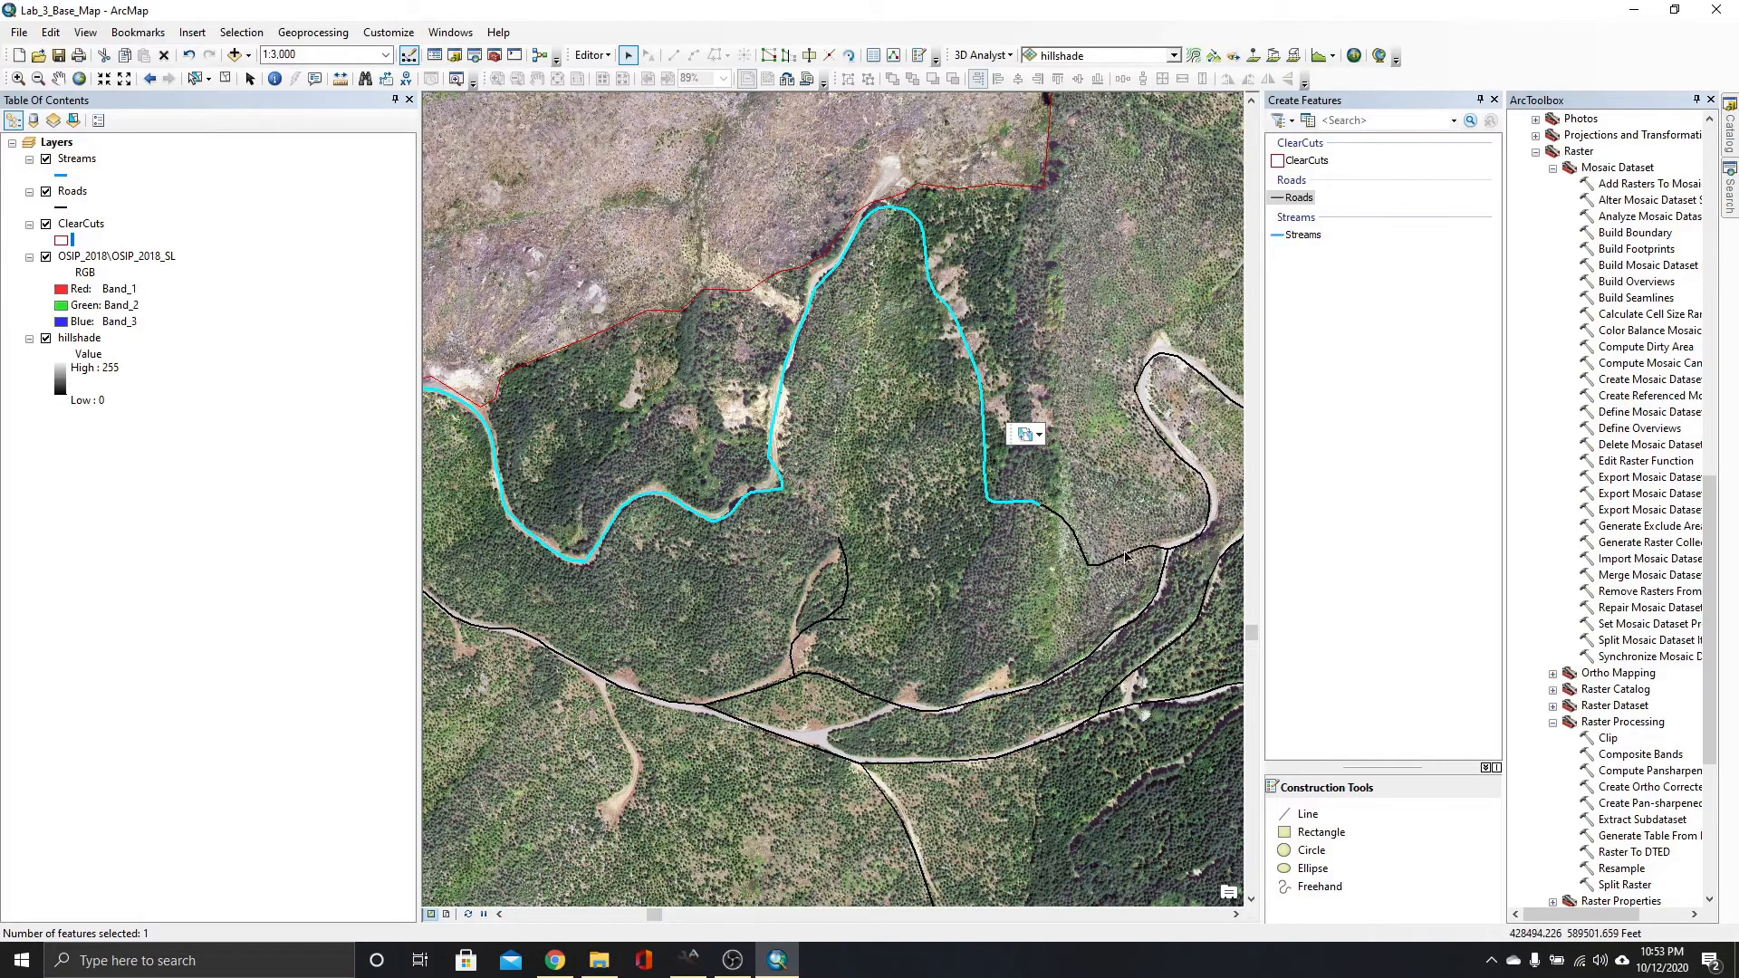
scroll(1128, 557, down, 2)
scroll(1128, 557, down, 1)
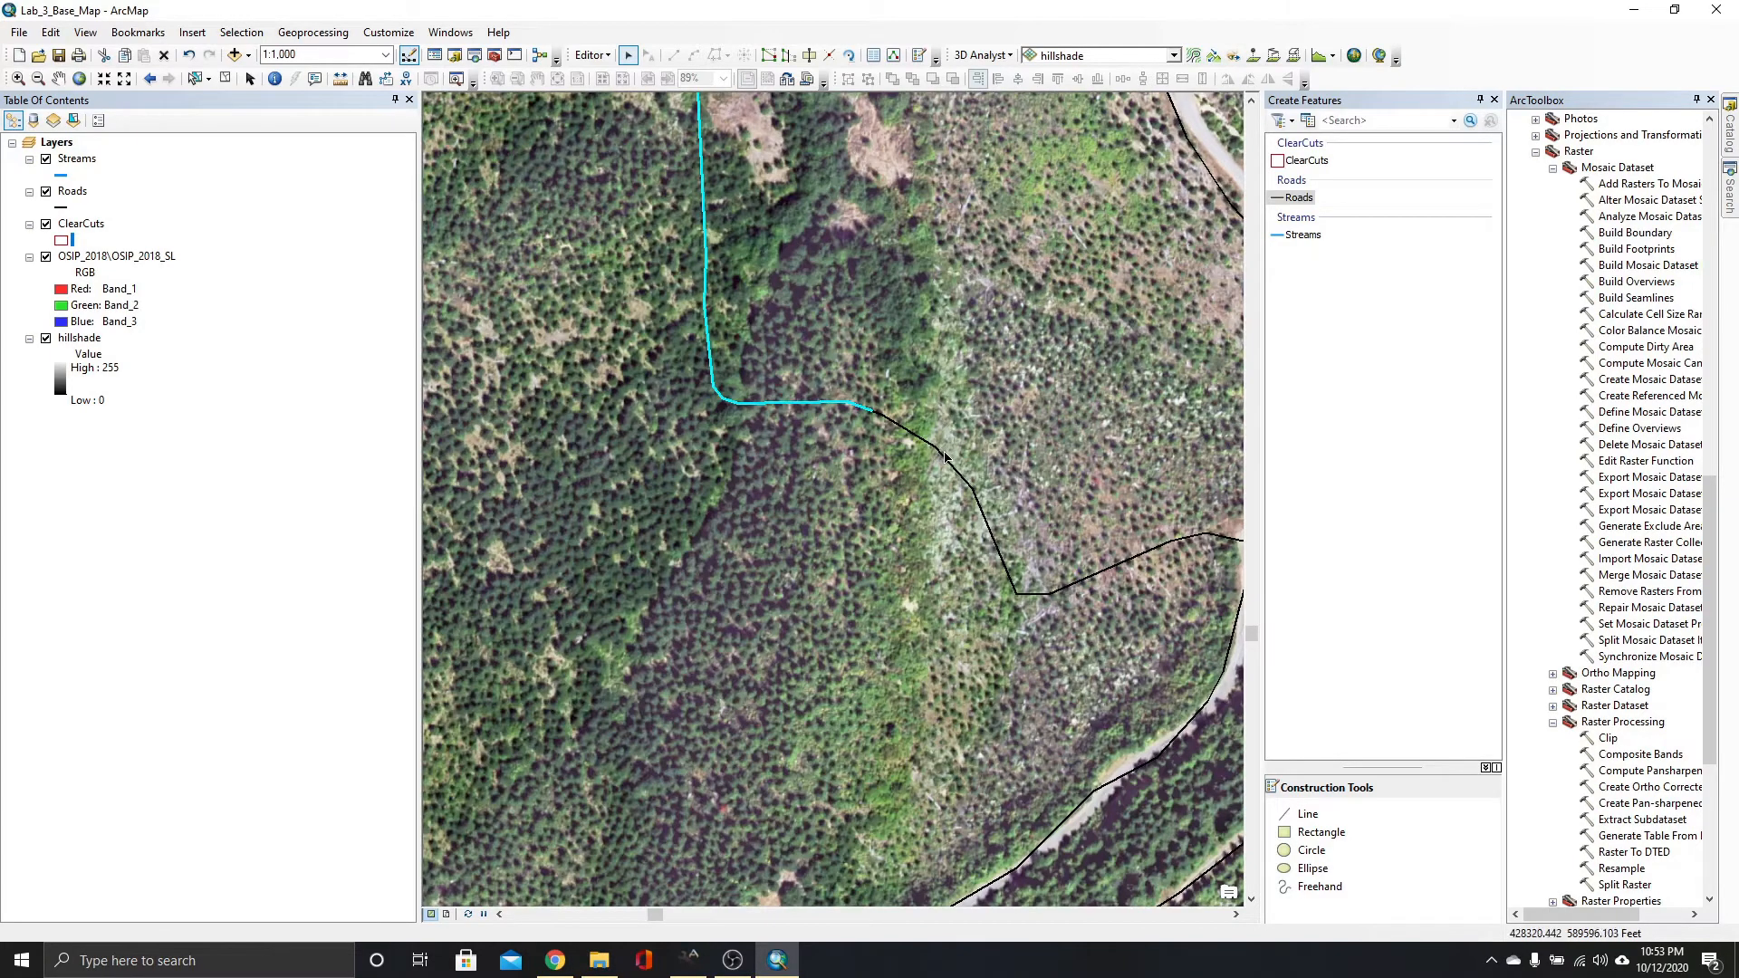
scroll(944, 454, up, 3)
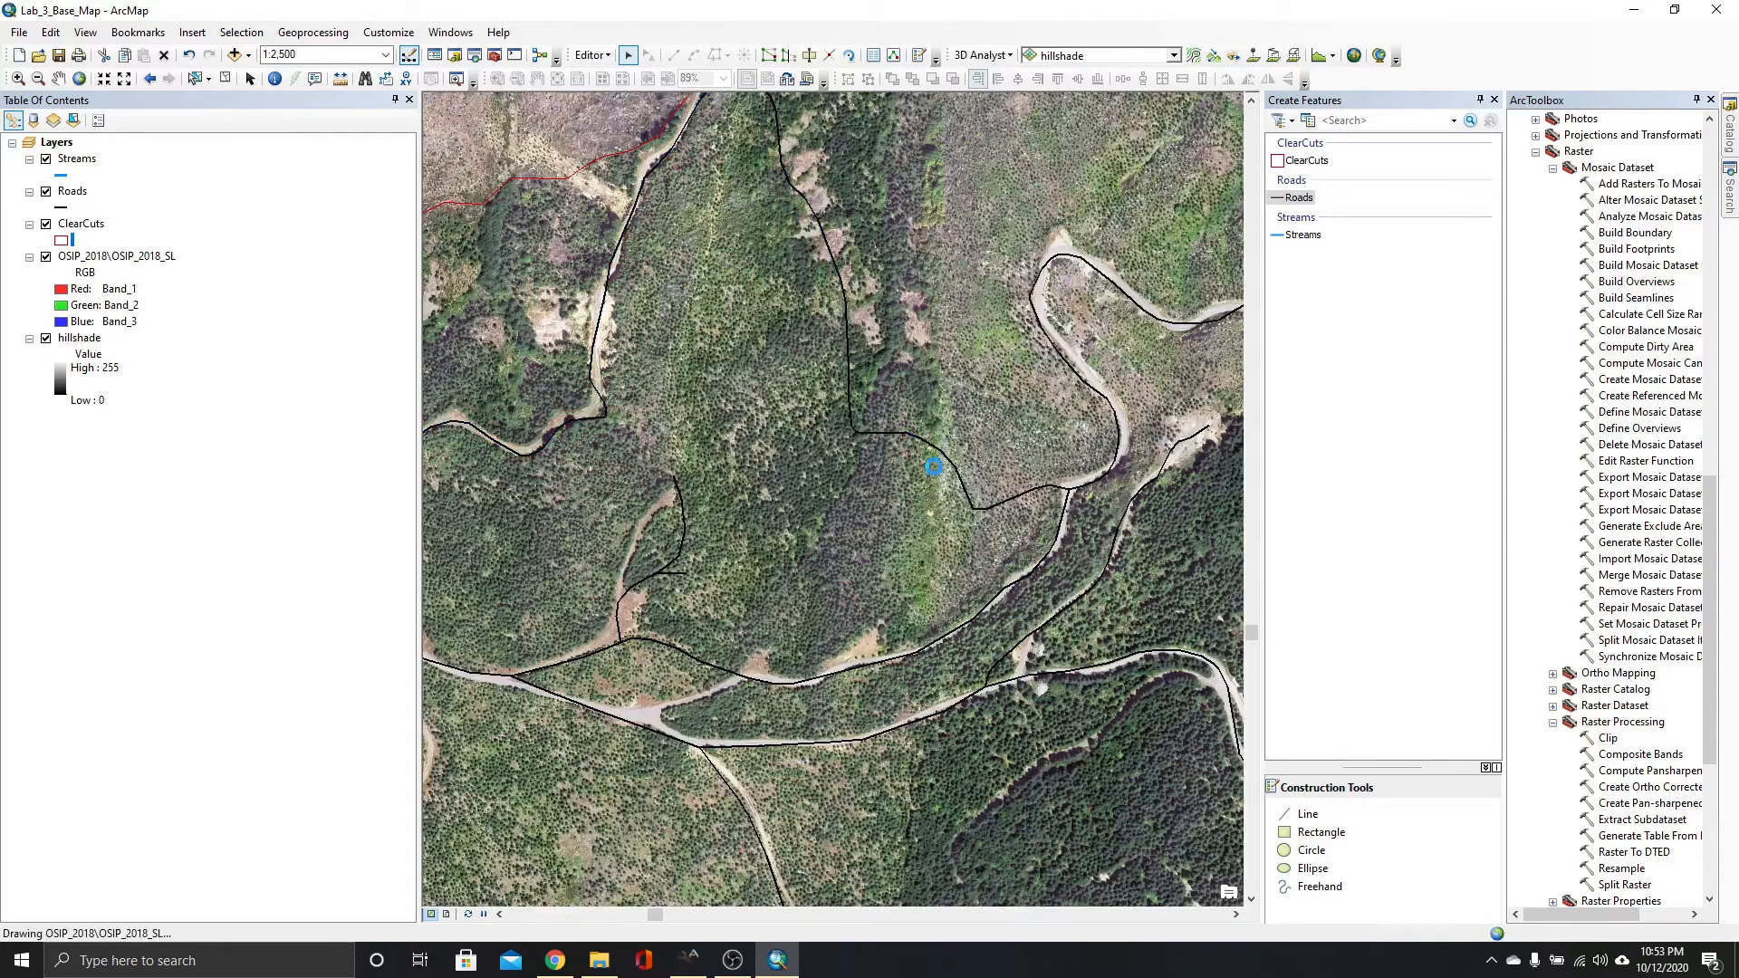
scroll(938, 471, up, 1)
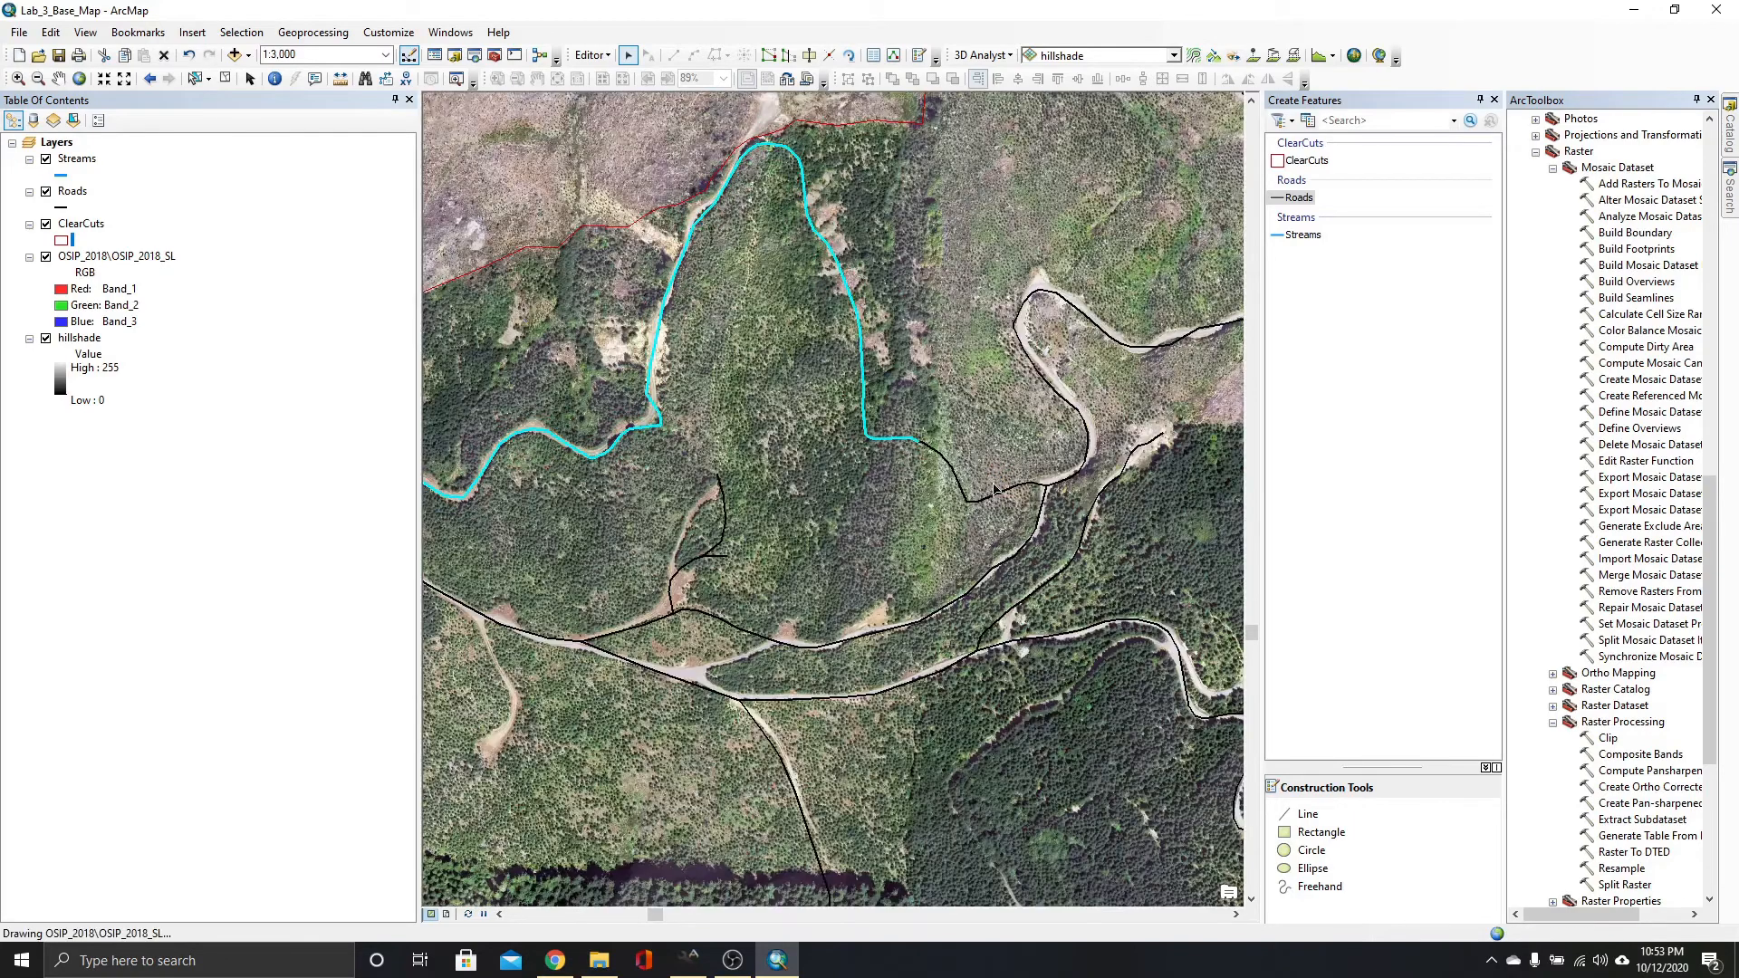
double_click(827, 250)
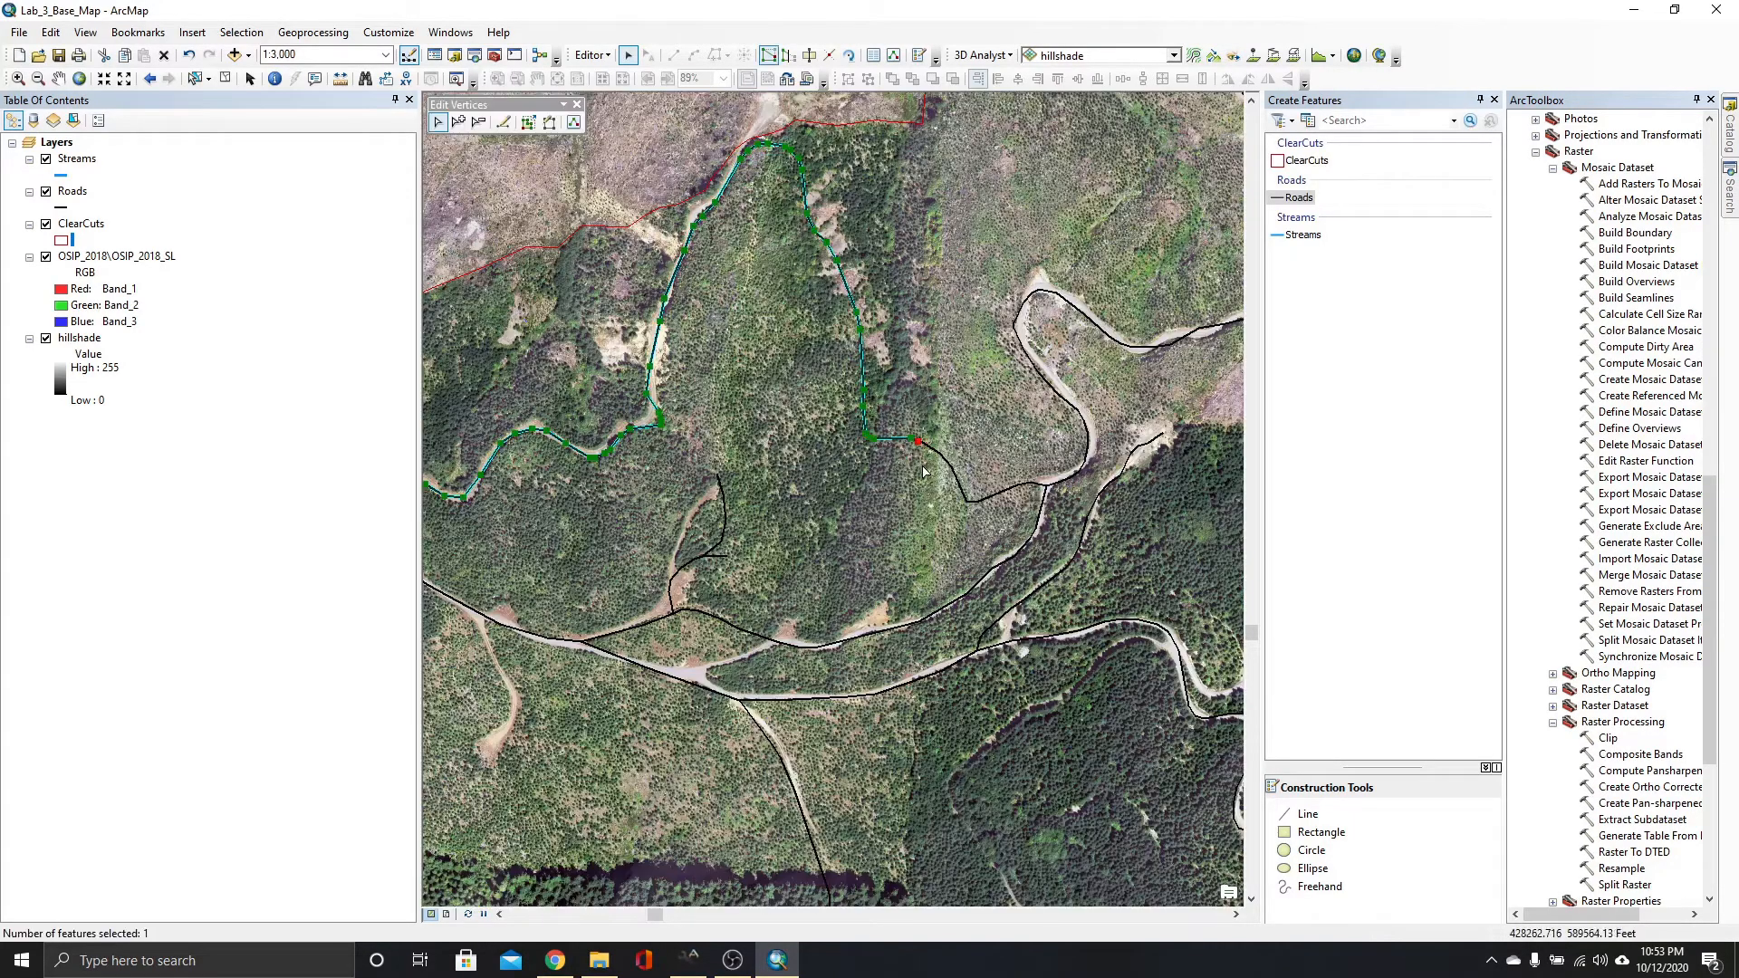
Delete the road line's vertices from its southeastern end back to the corner where it turns north.
click(918, 441)
right_click(911, 440)
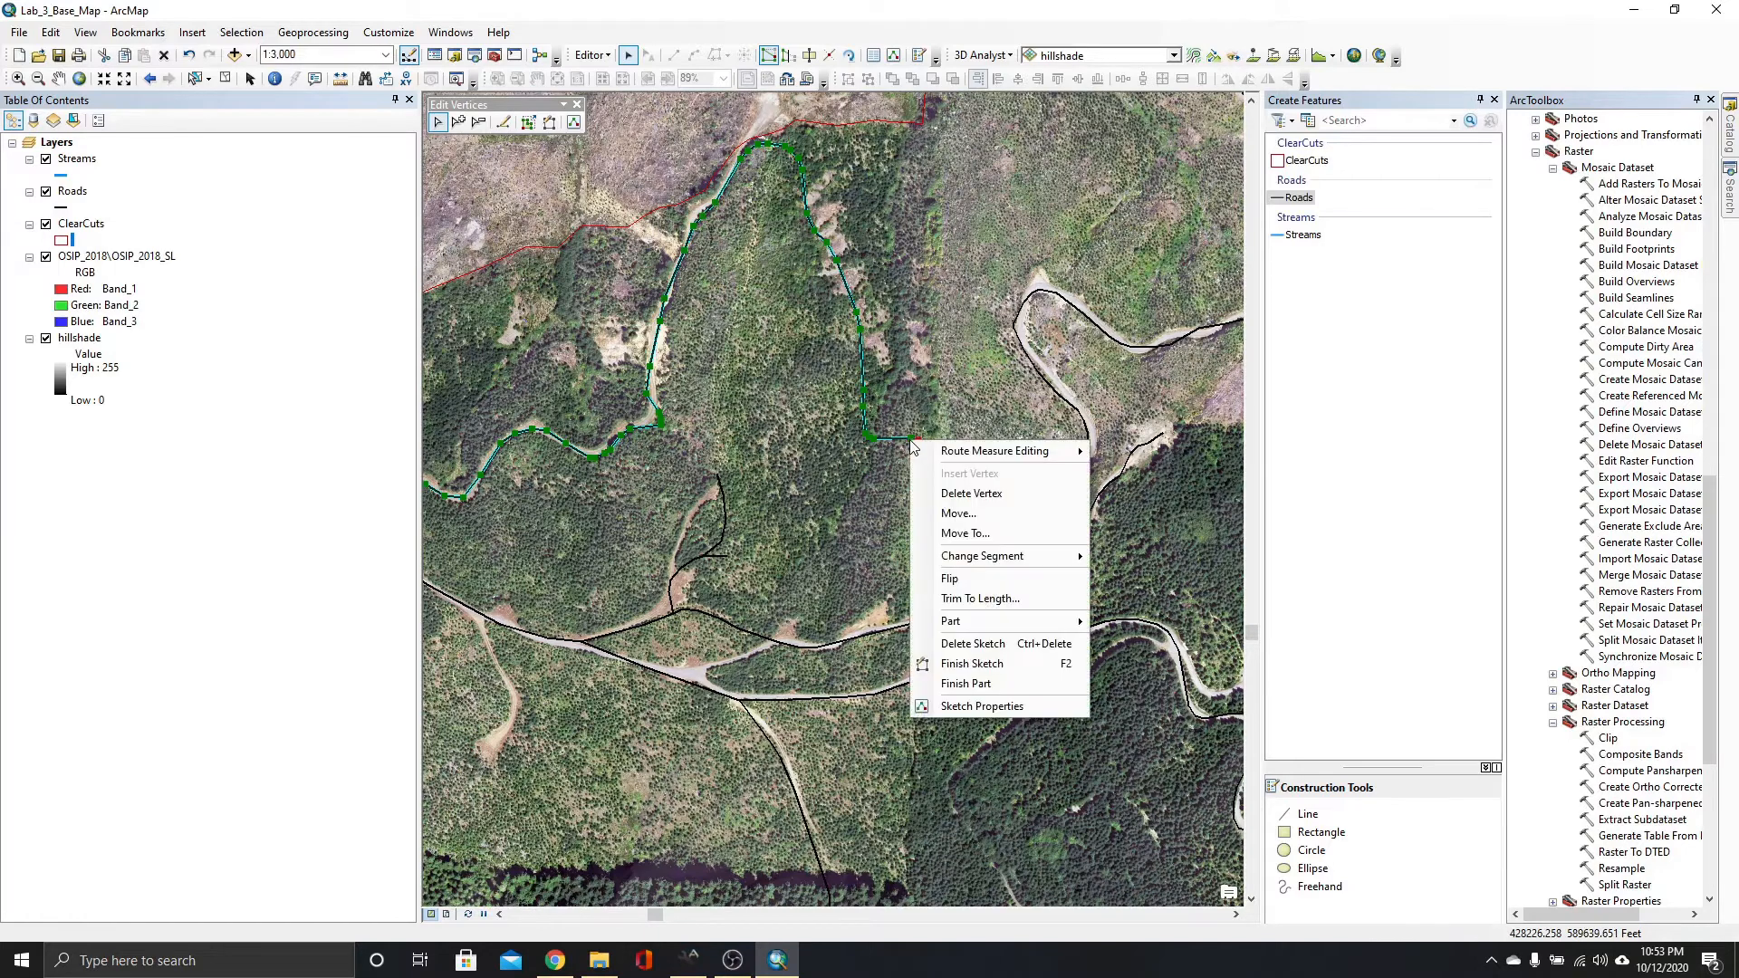
click(964, 494)
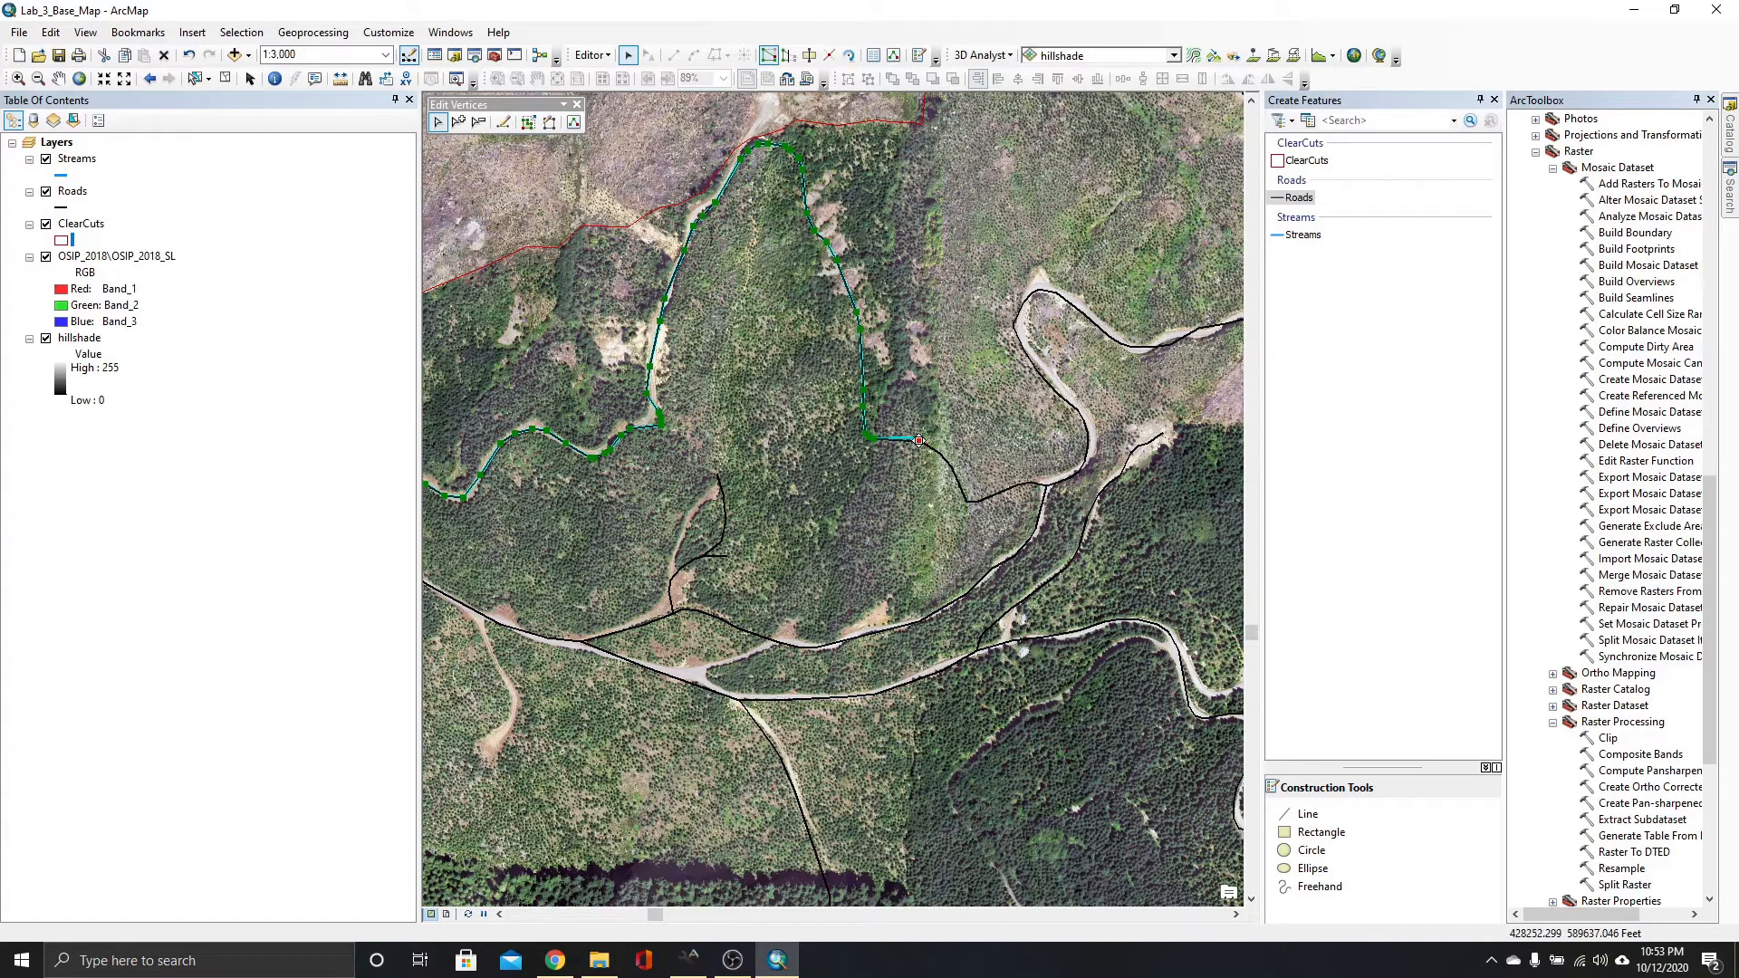
right_click(918, 440)
click(918, 489)
right_click(873, 439)
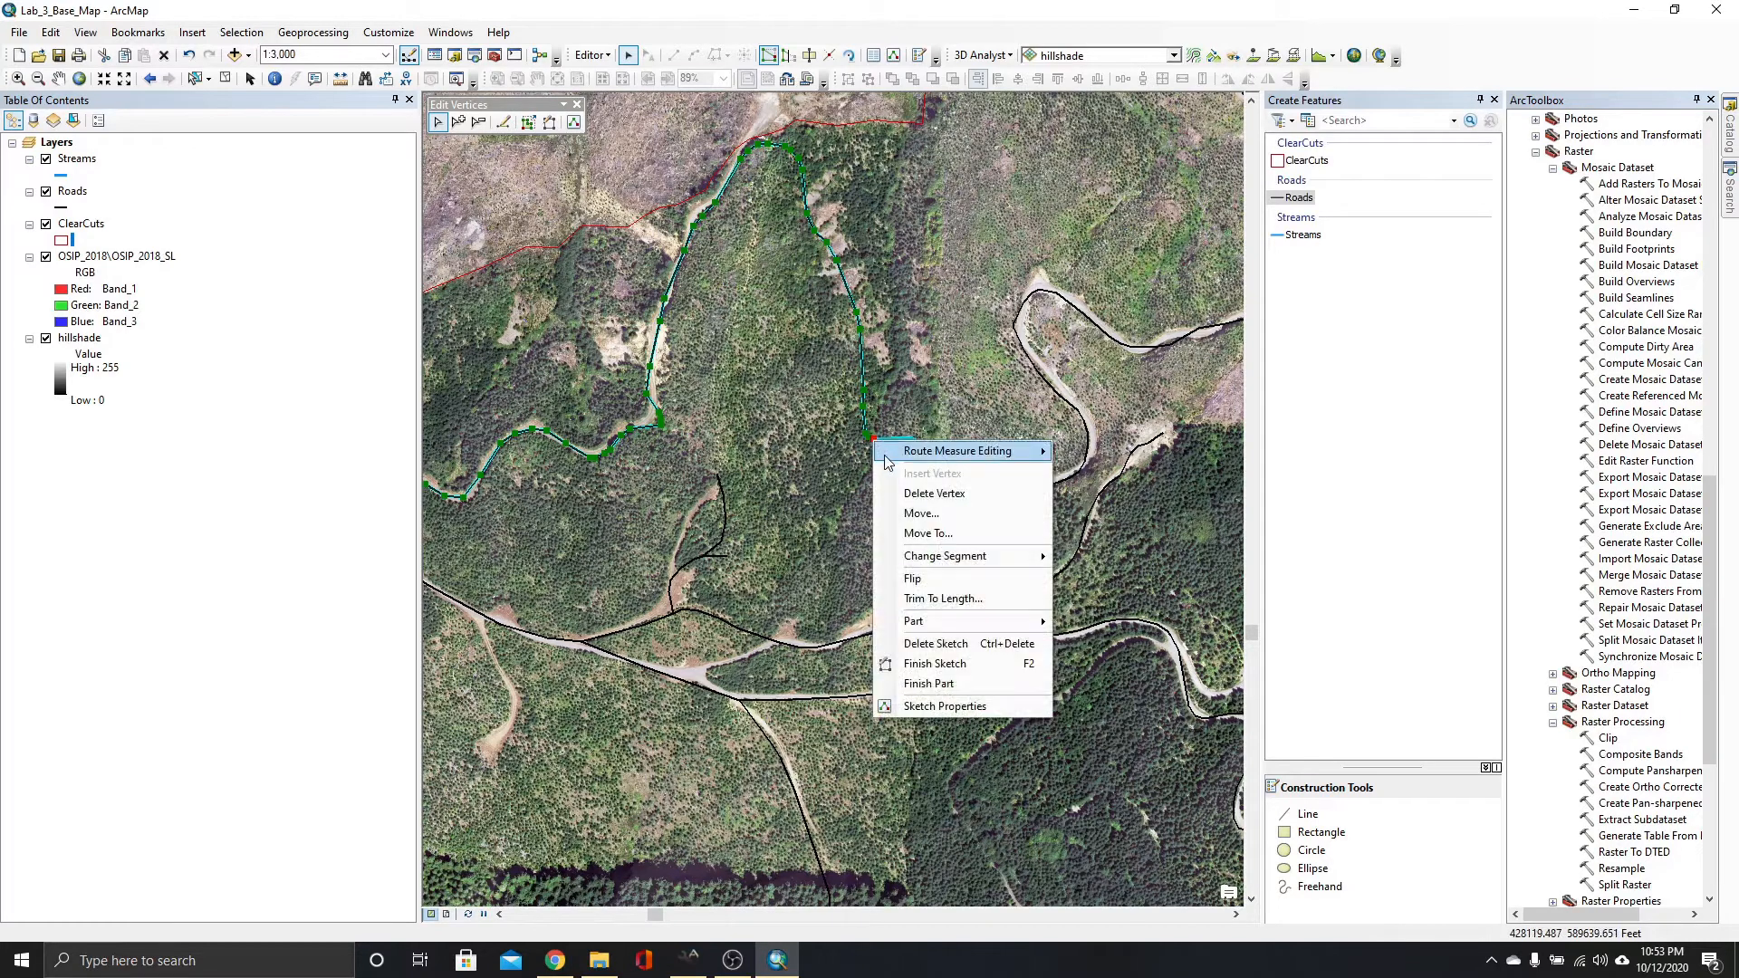
click(920, 491)
Delete the next two vertices north of the corner on the straight forested stretch of the road line.
scroll(875, 444, up, 4)
right_click(804, 259)
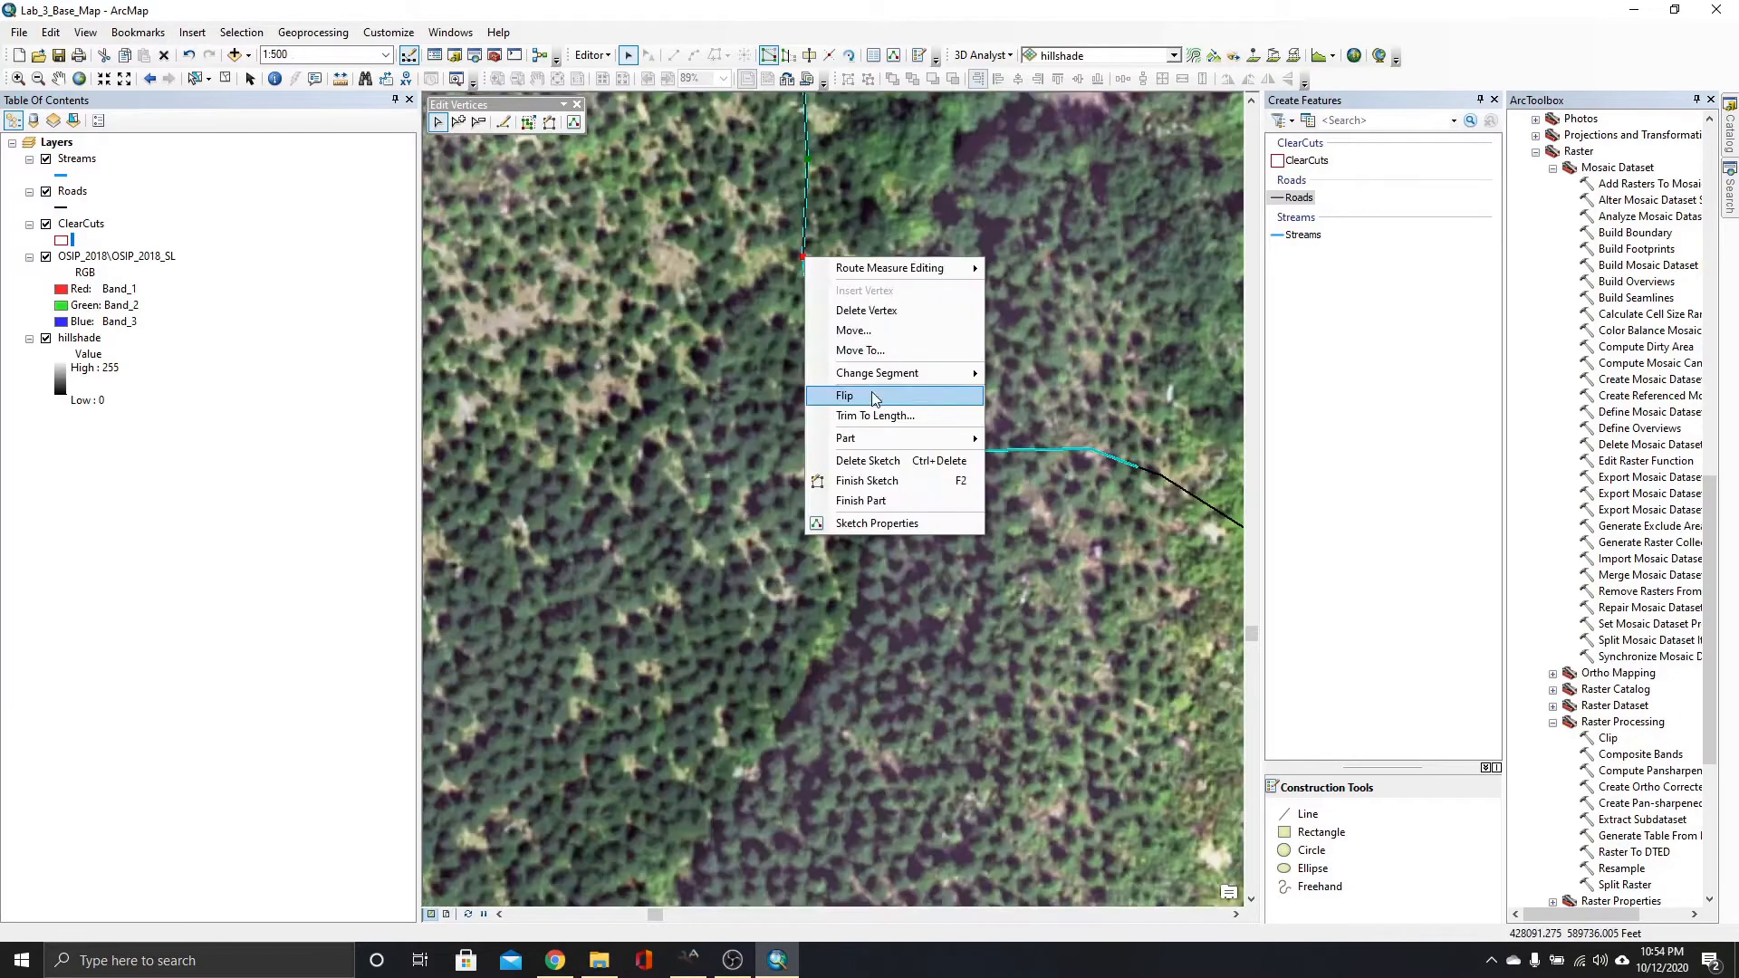
click(866, 310)
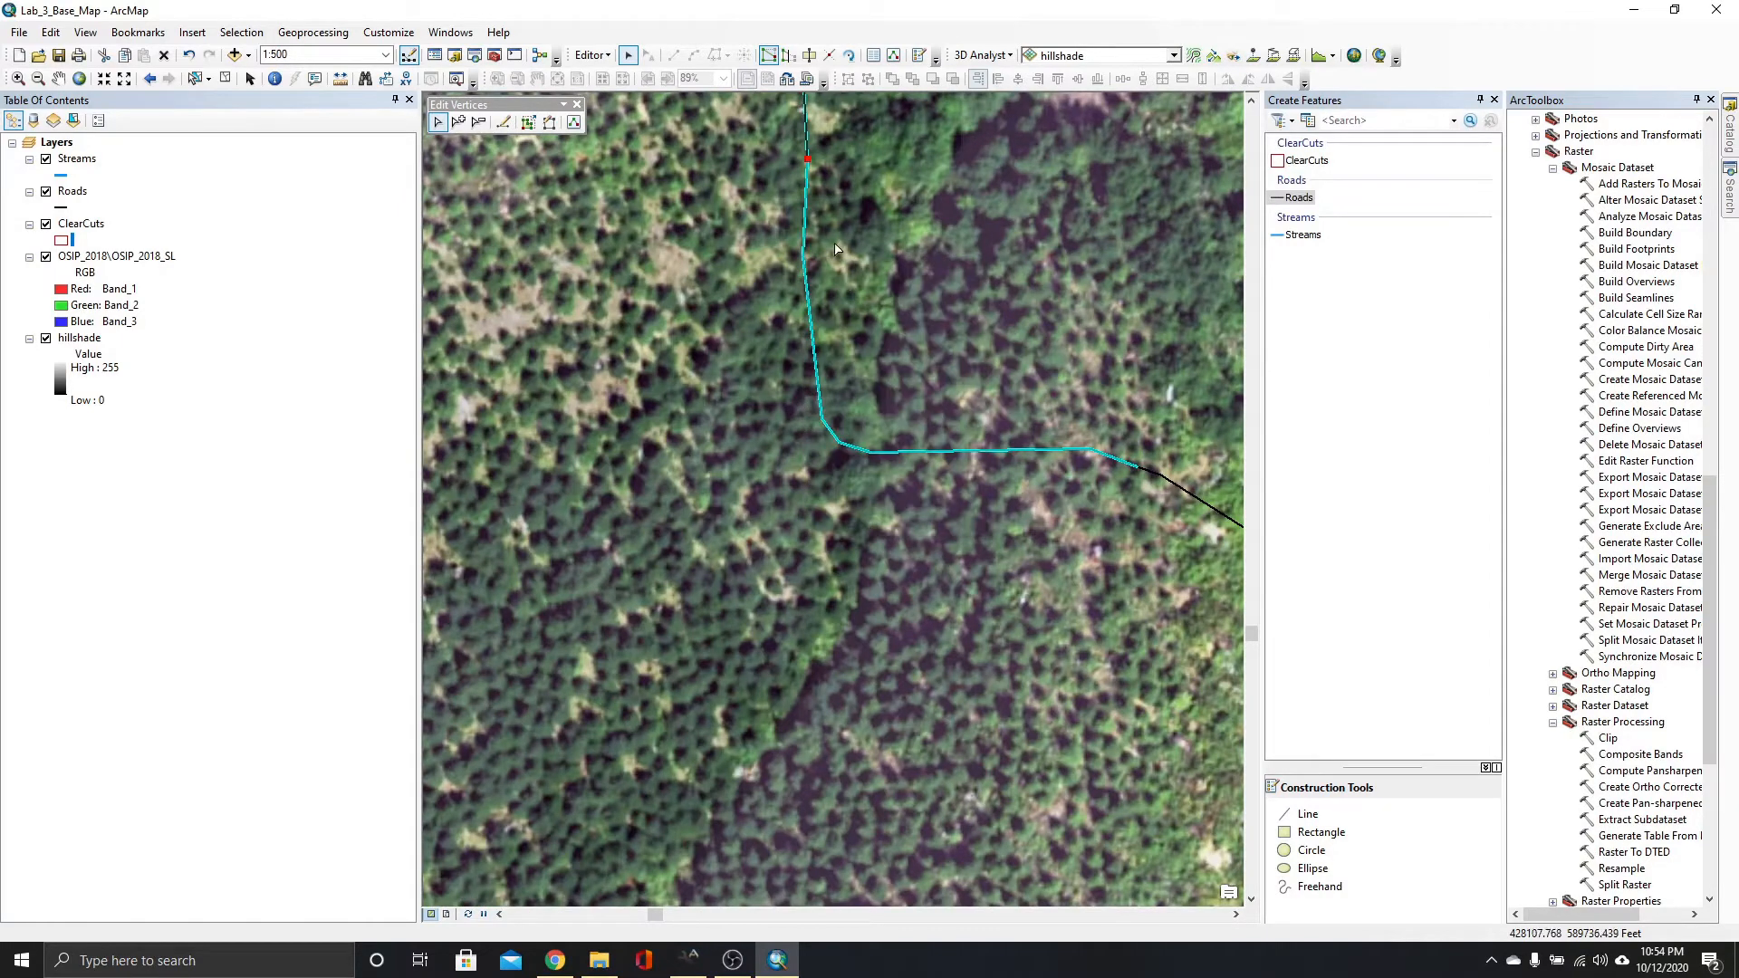
right_click(804, 167)
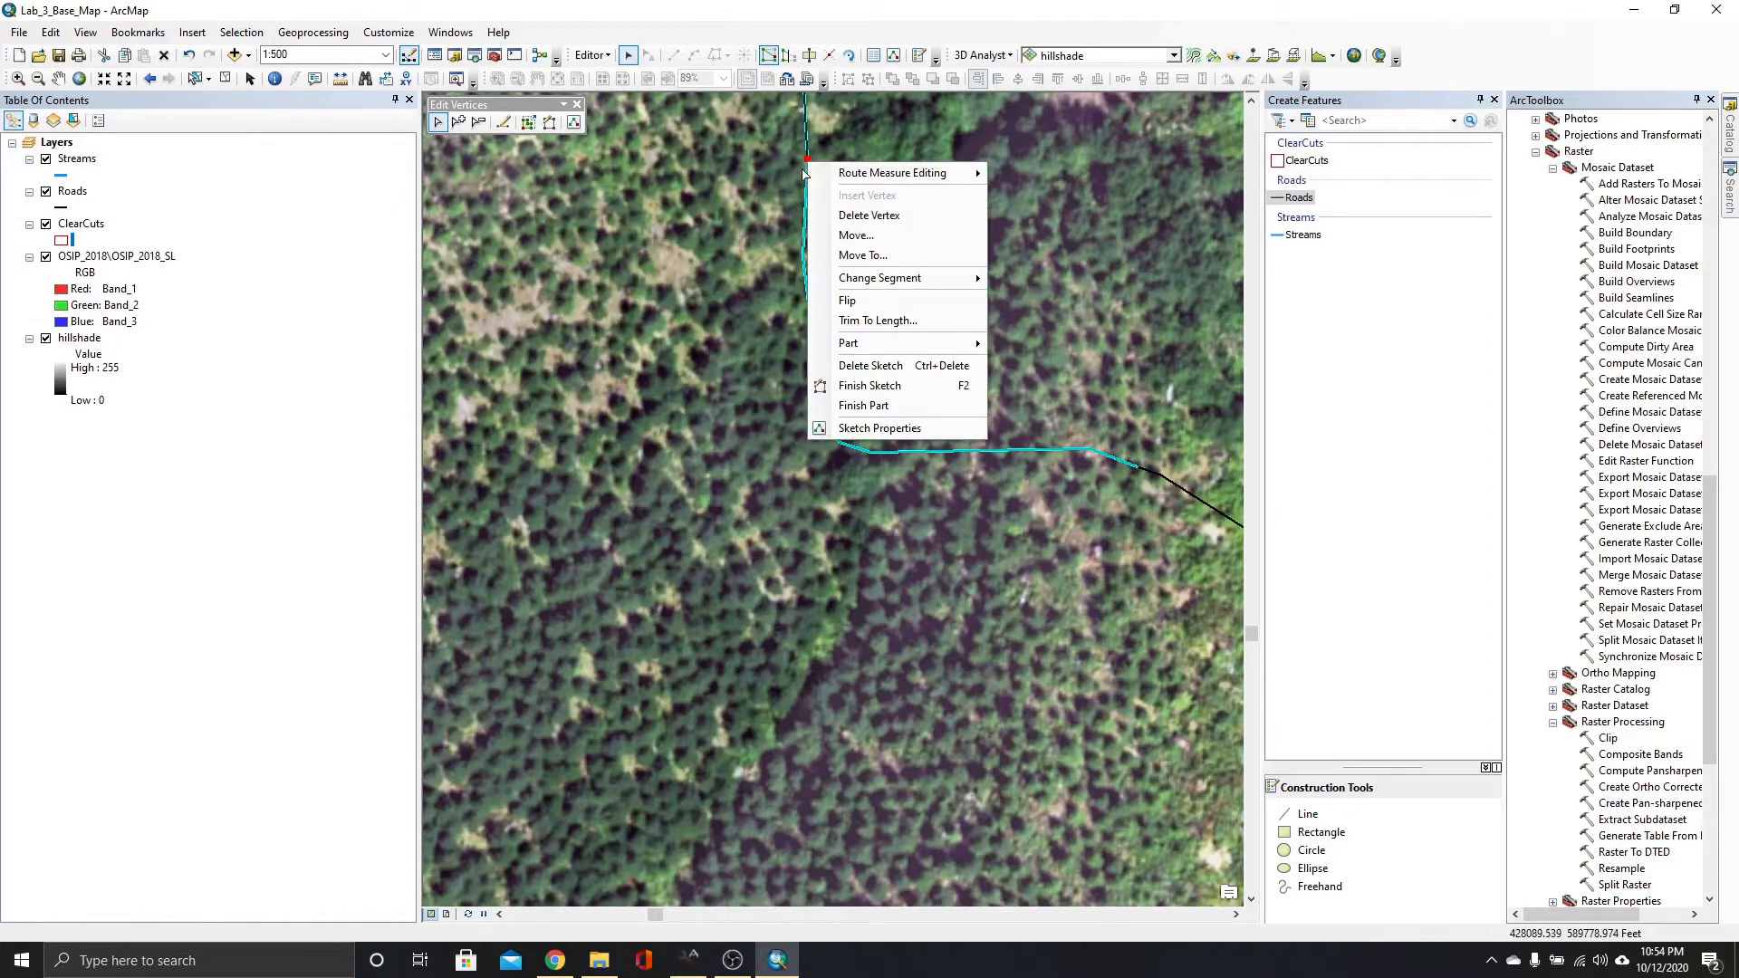
click(867, 216)
Delete the two vertices farther north on the eastern leg, beside the southern bare patches.
scroll(851, 231, down, 2)
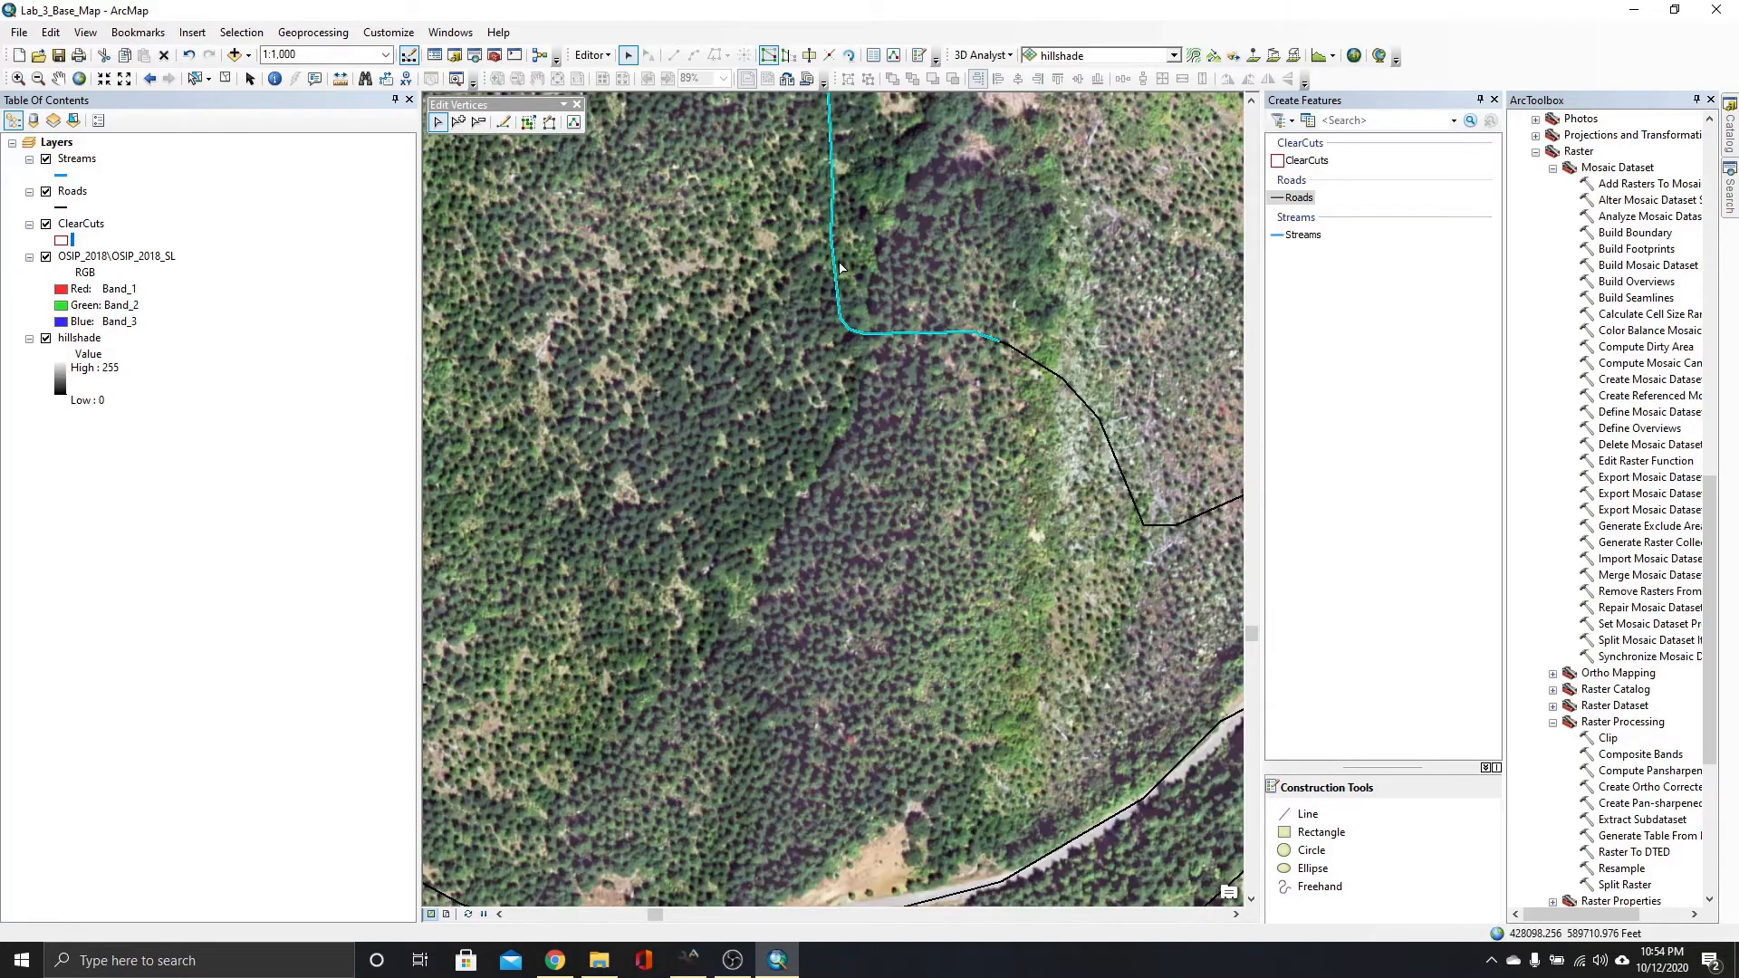
scroll(865, 213, down, 1)
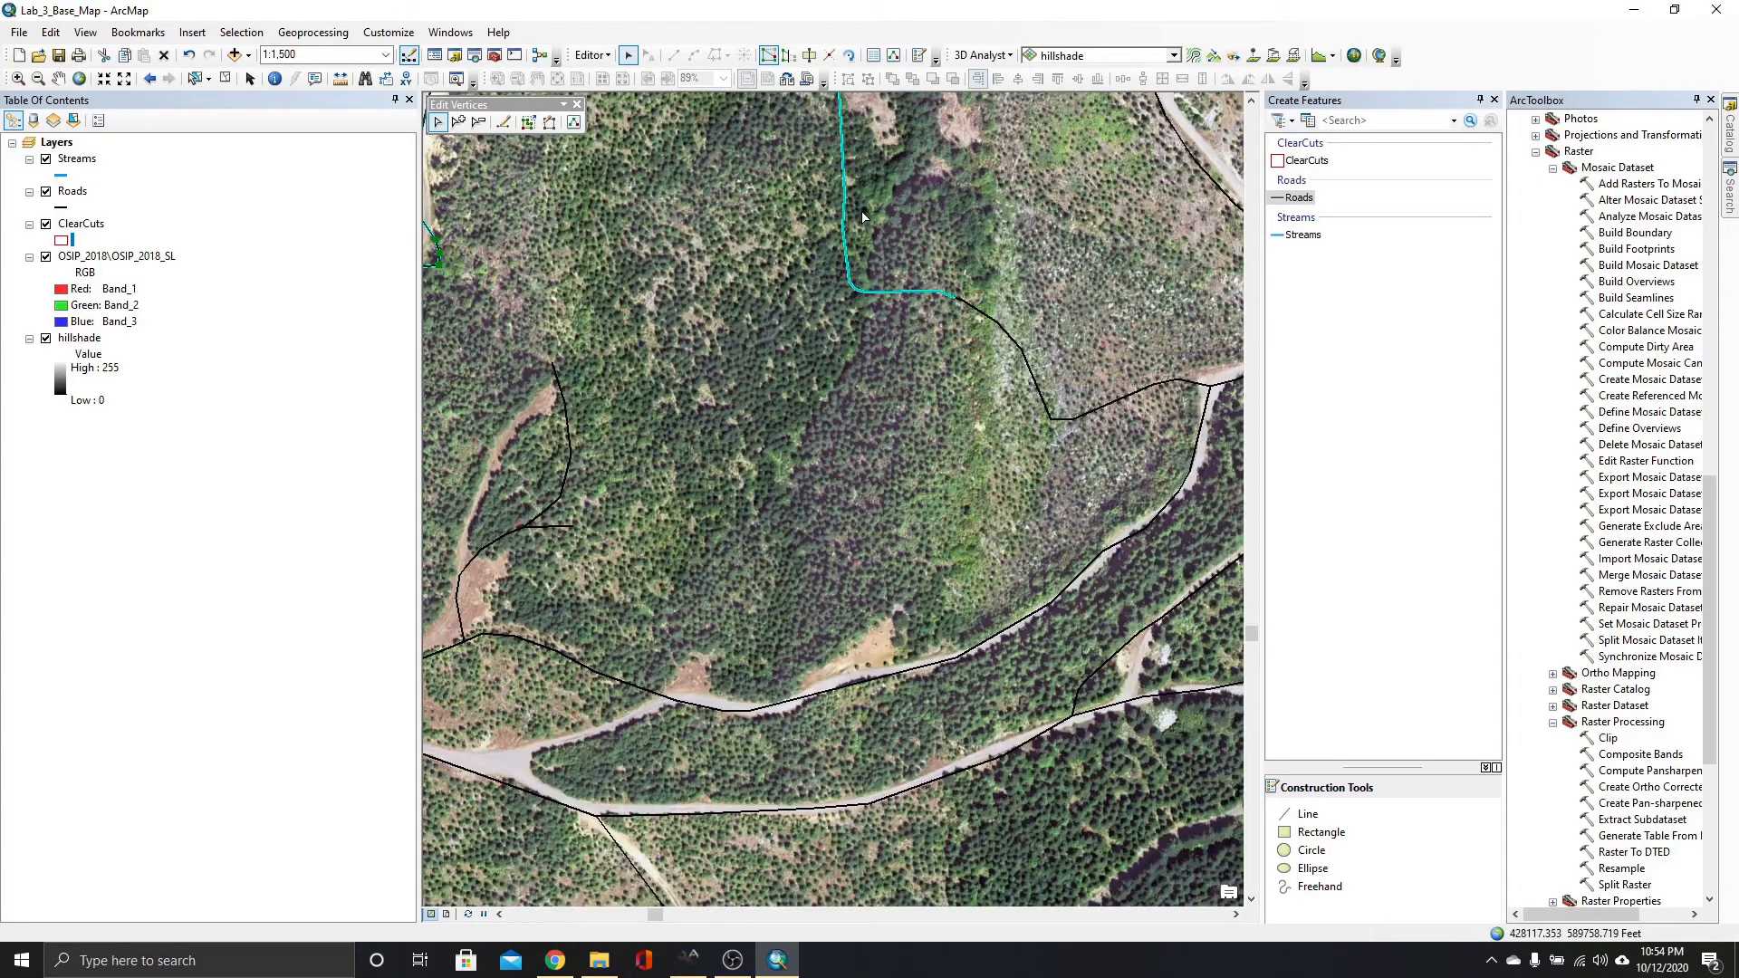
drag(859, 204, 888, 660)
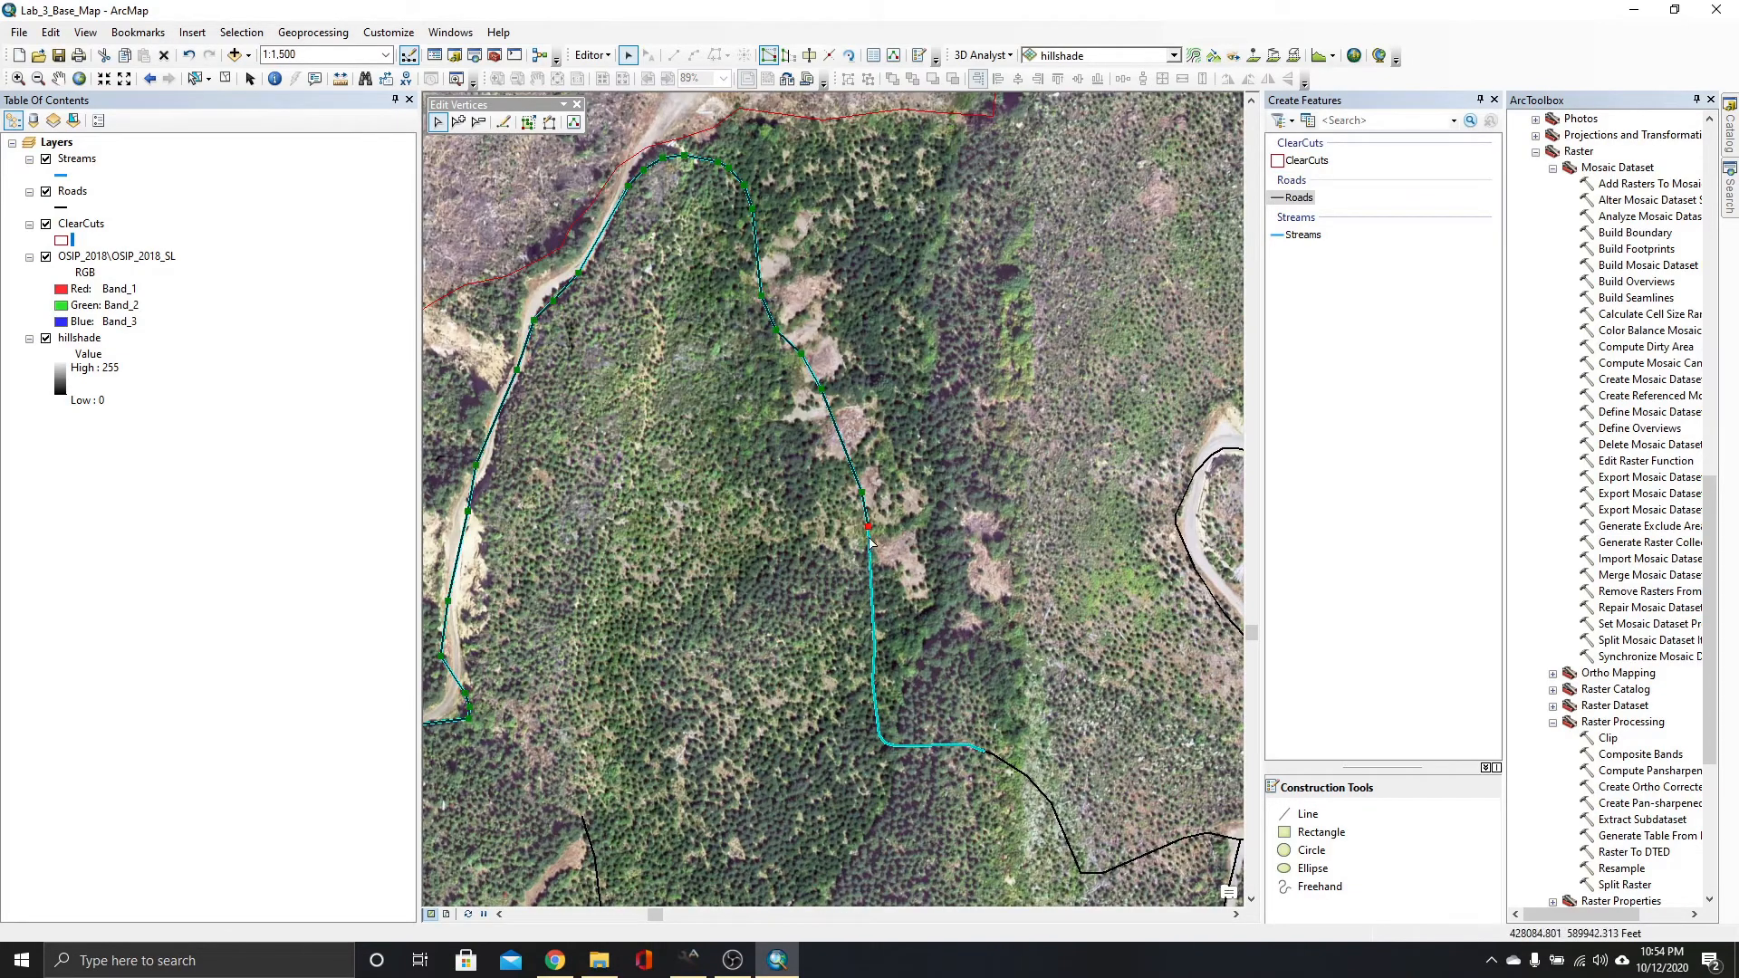
right_click(870, 531)
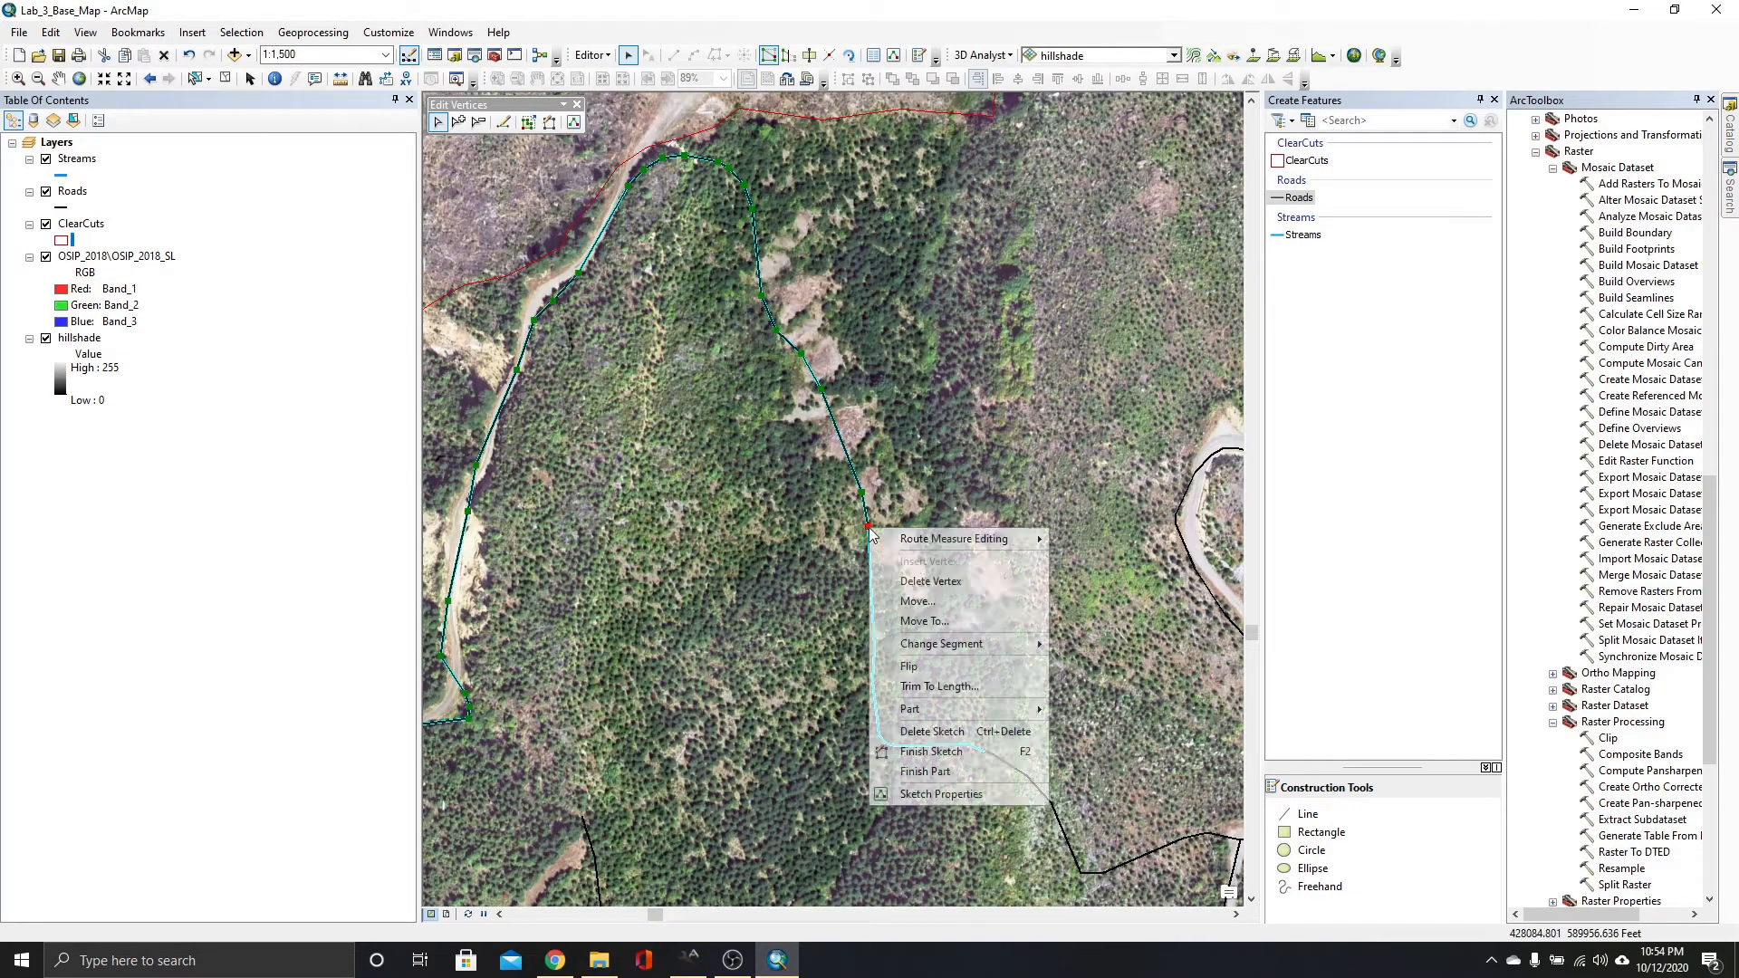
click(931, 581)
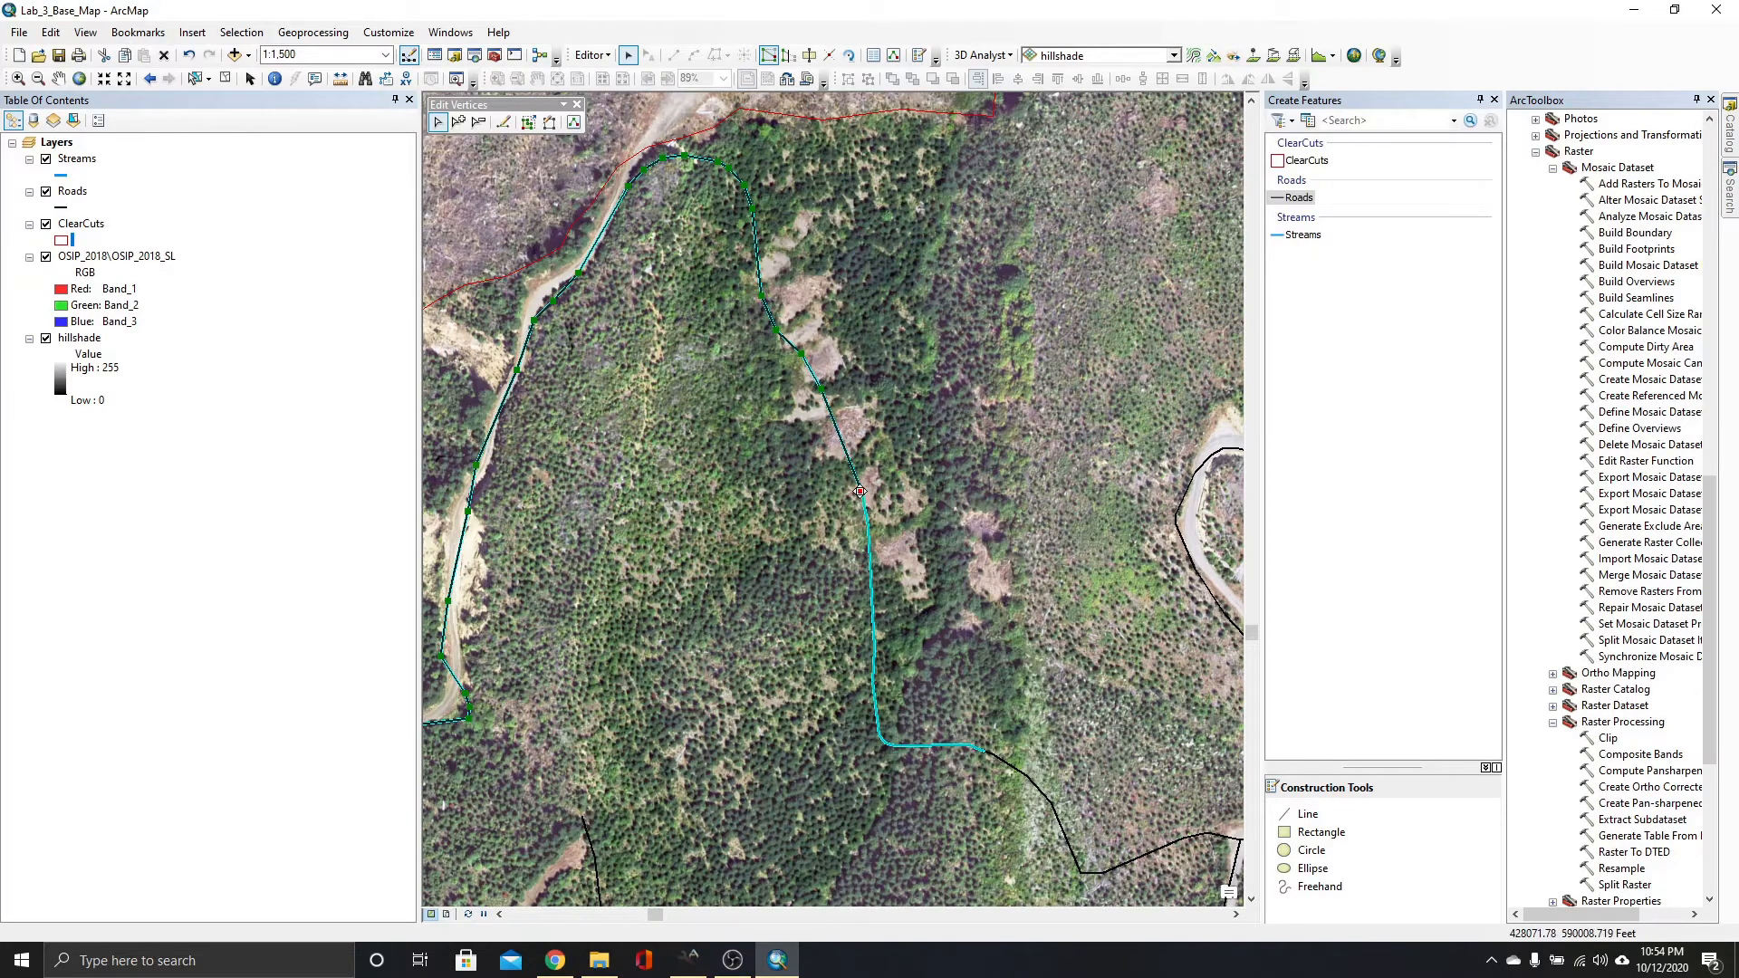
right_click(862, 498)
click(899, 545)
Delete the road line's vertices beside the bare patches along the middle and northern part of its eastern leg.
right_click(822, 390)
click(861, 439)
right_click(802, 356)
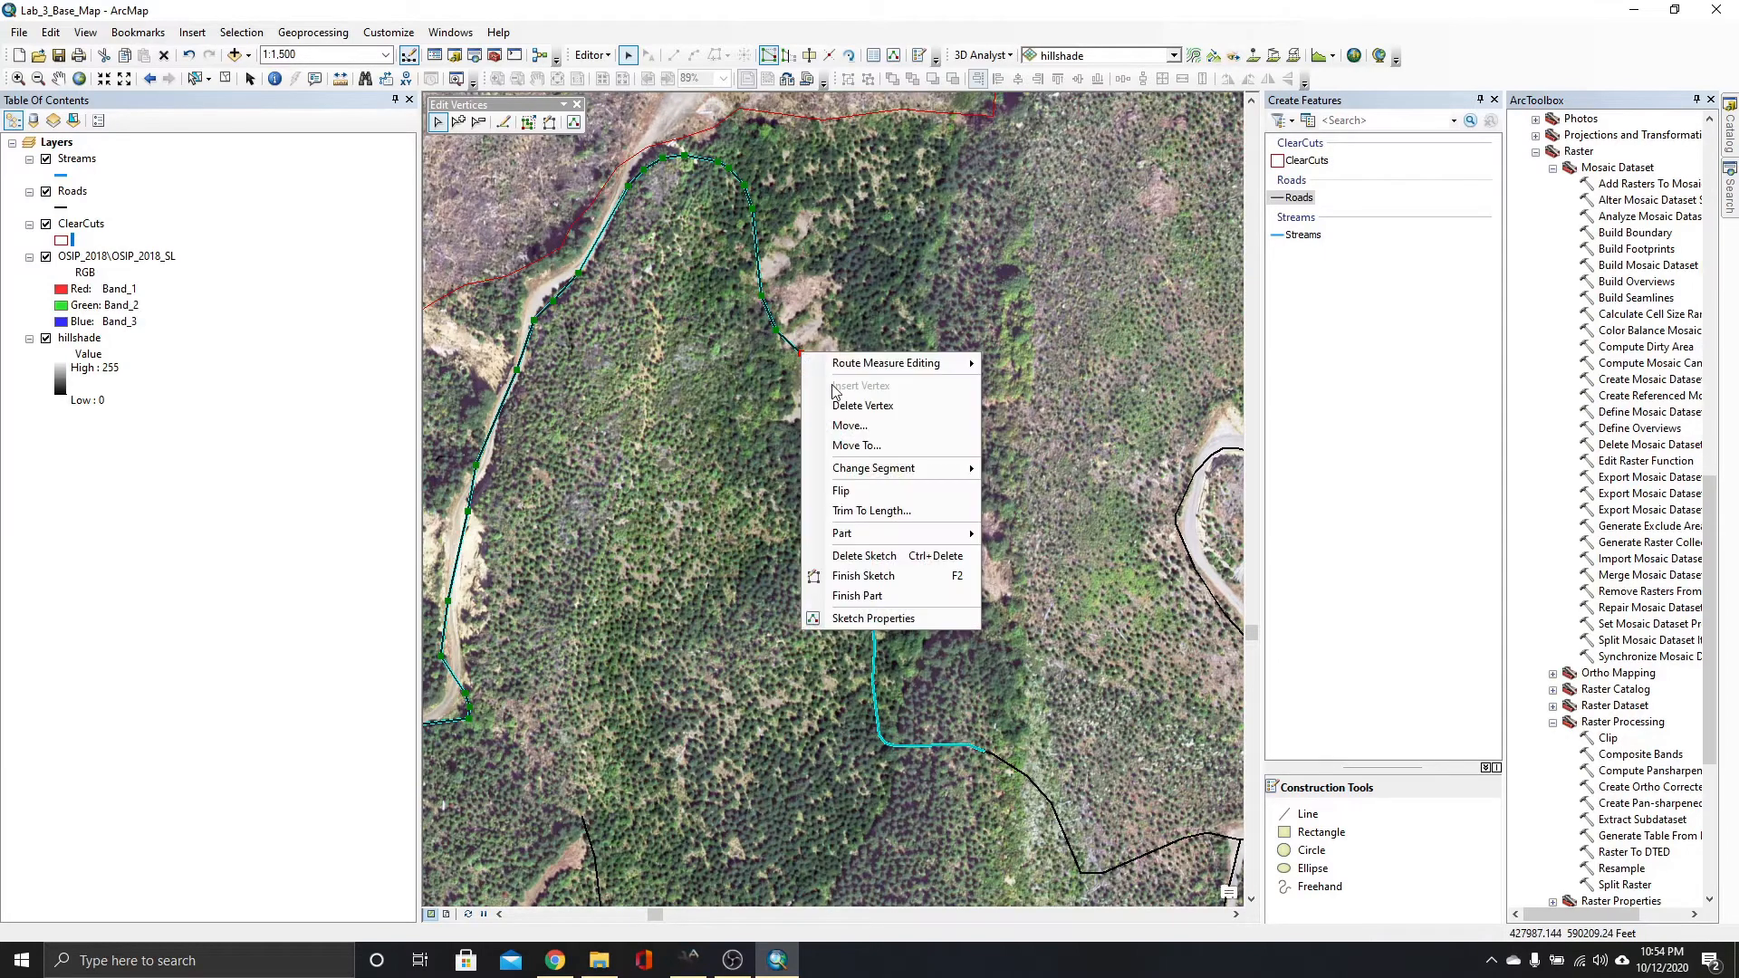
click(860, 405)
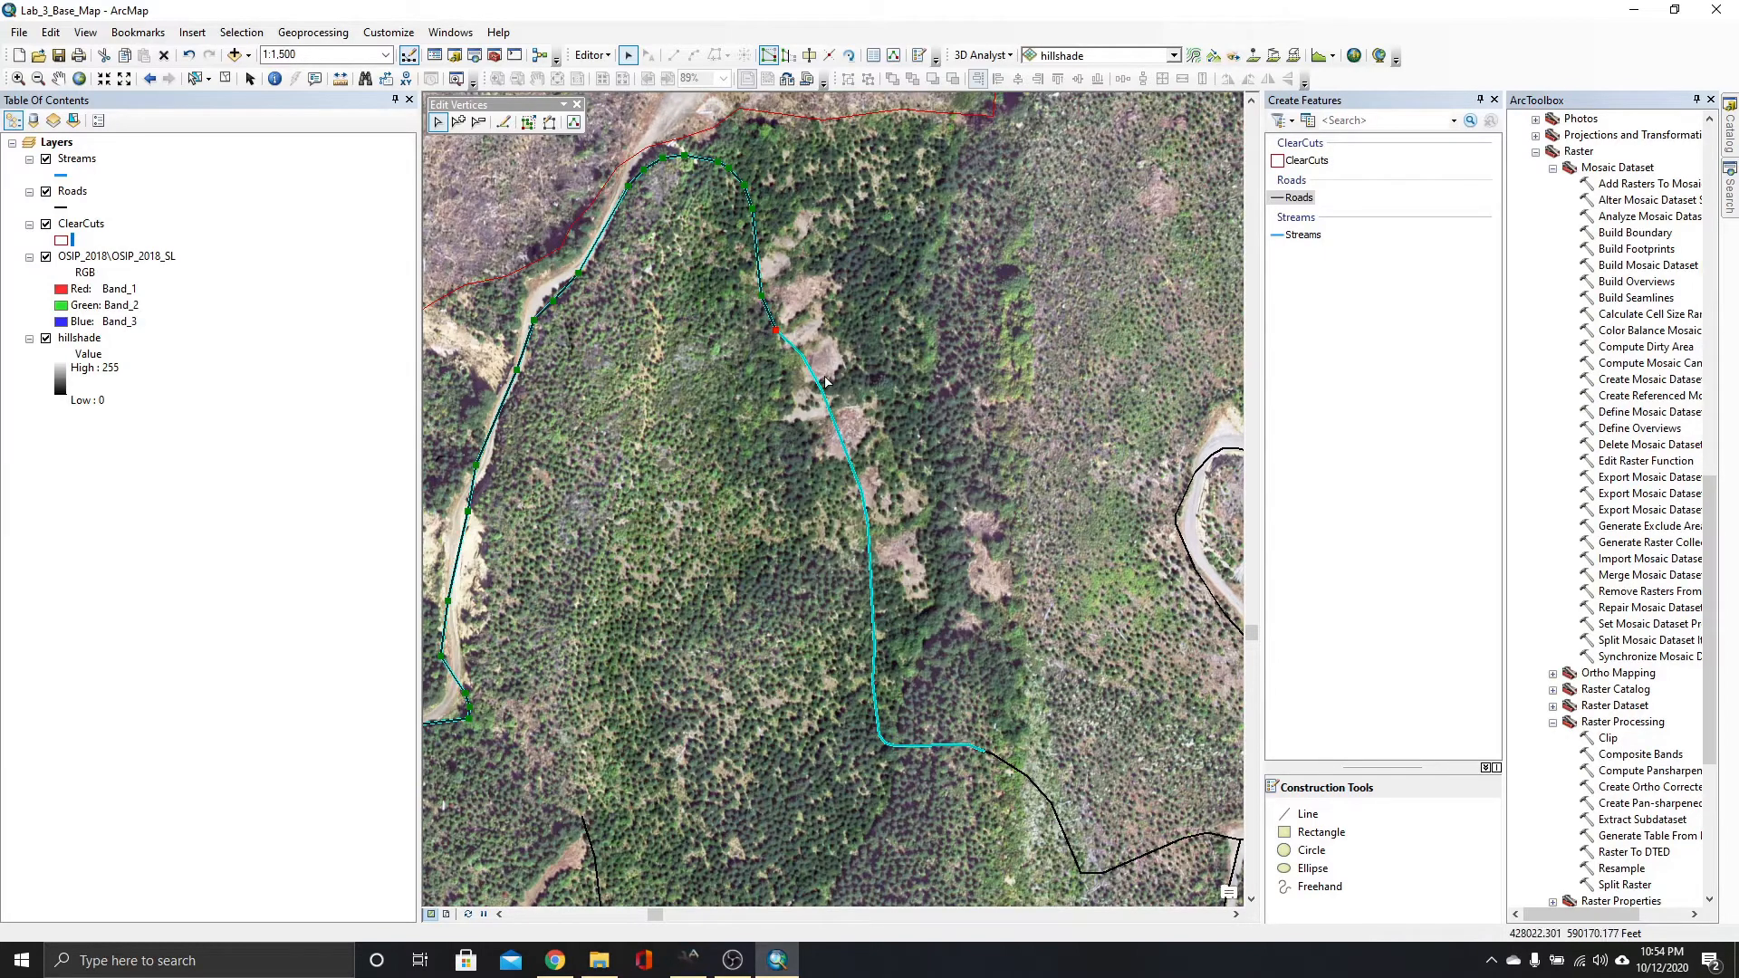
right_click(777, 328)
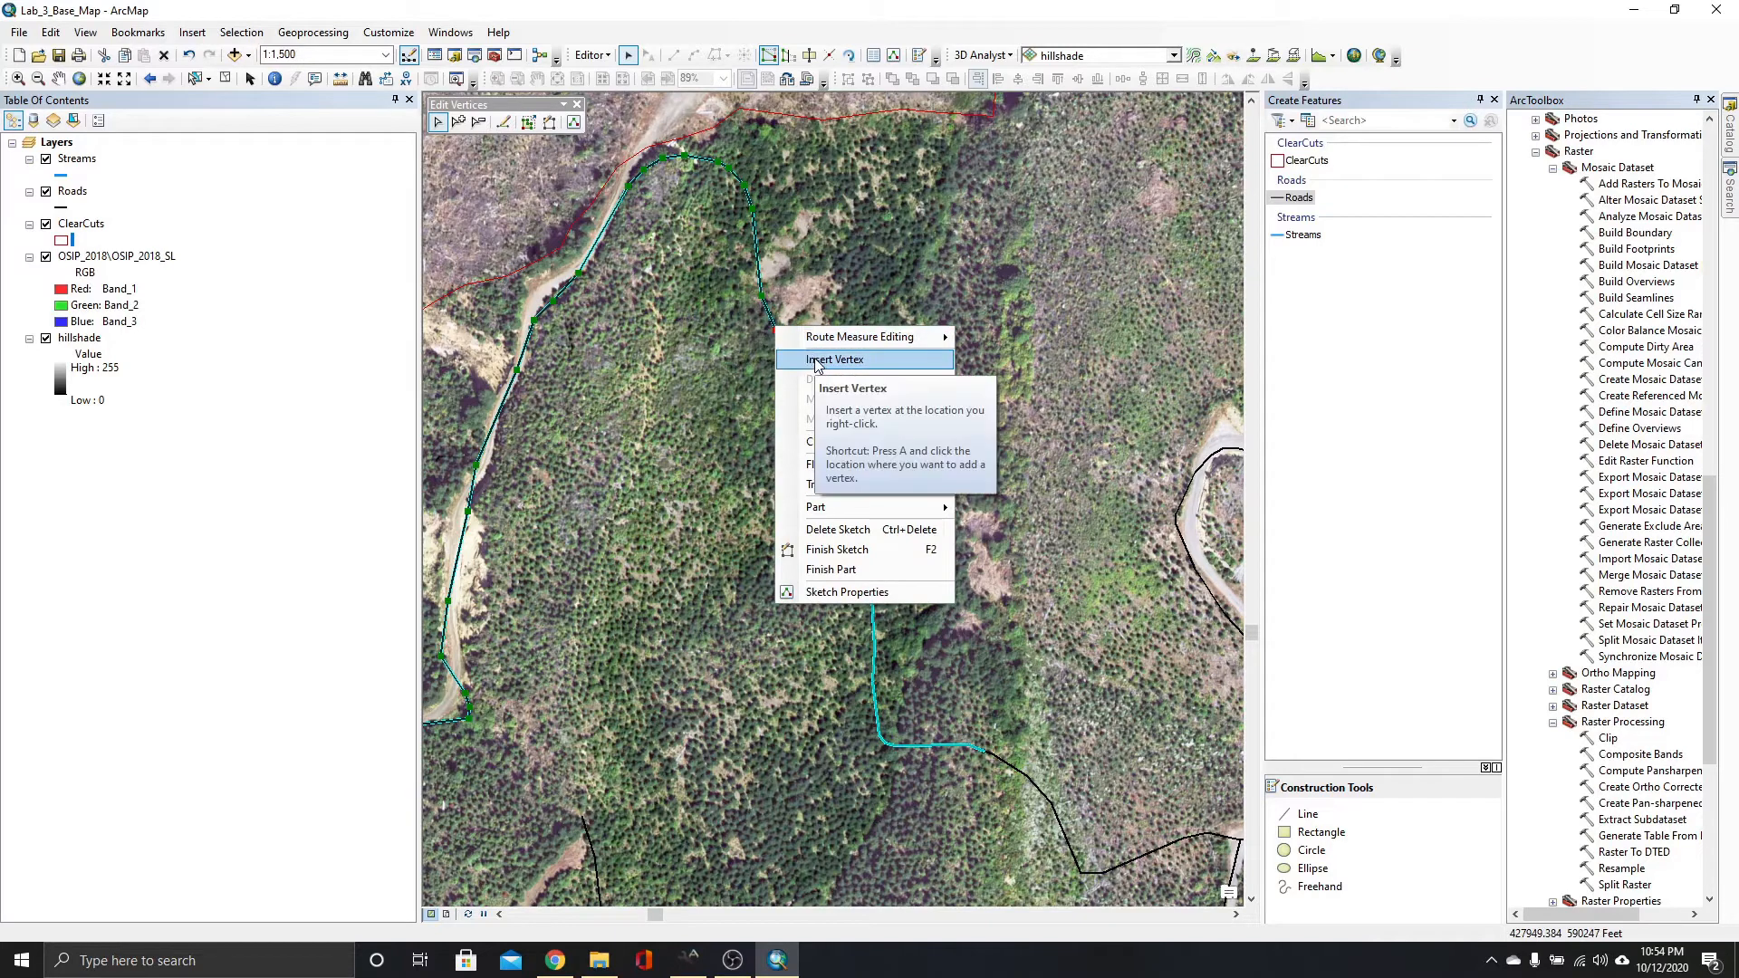
right_click(762, 297)
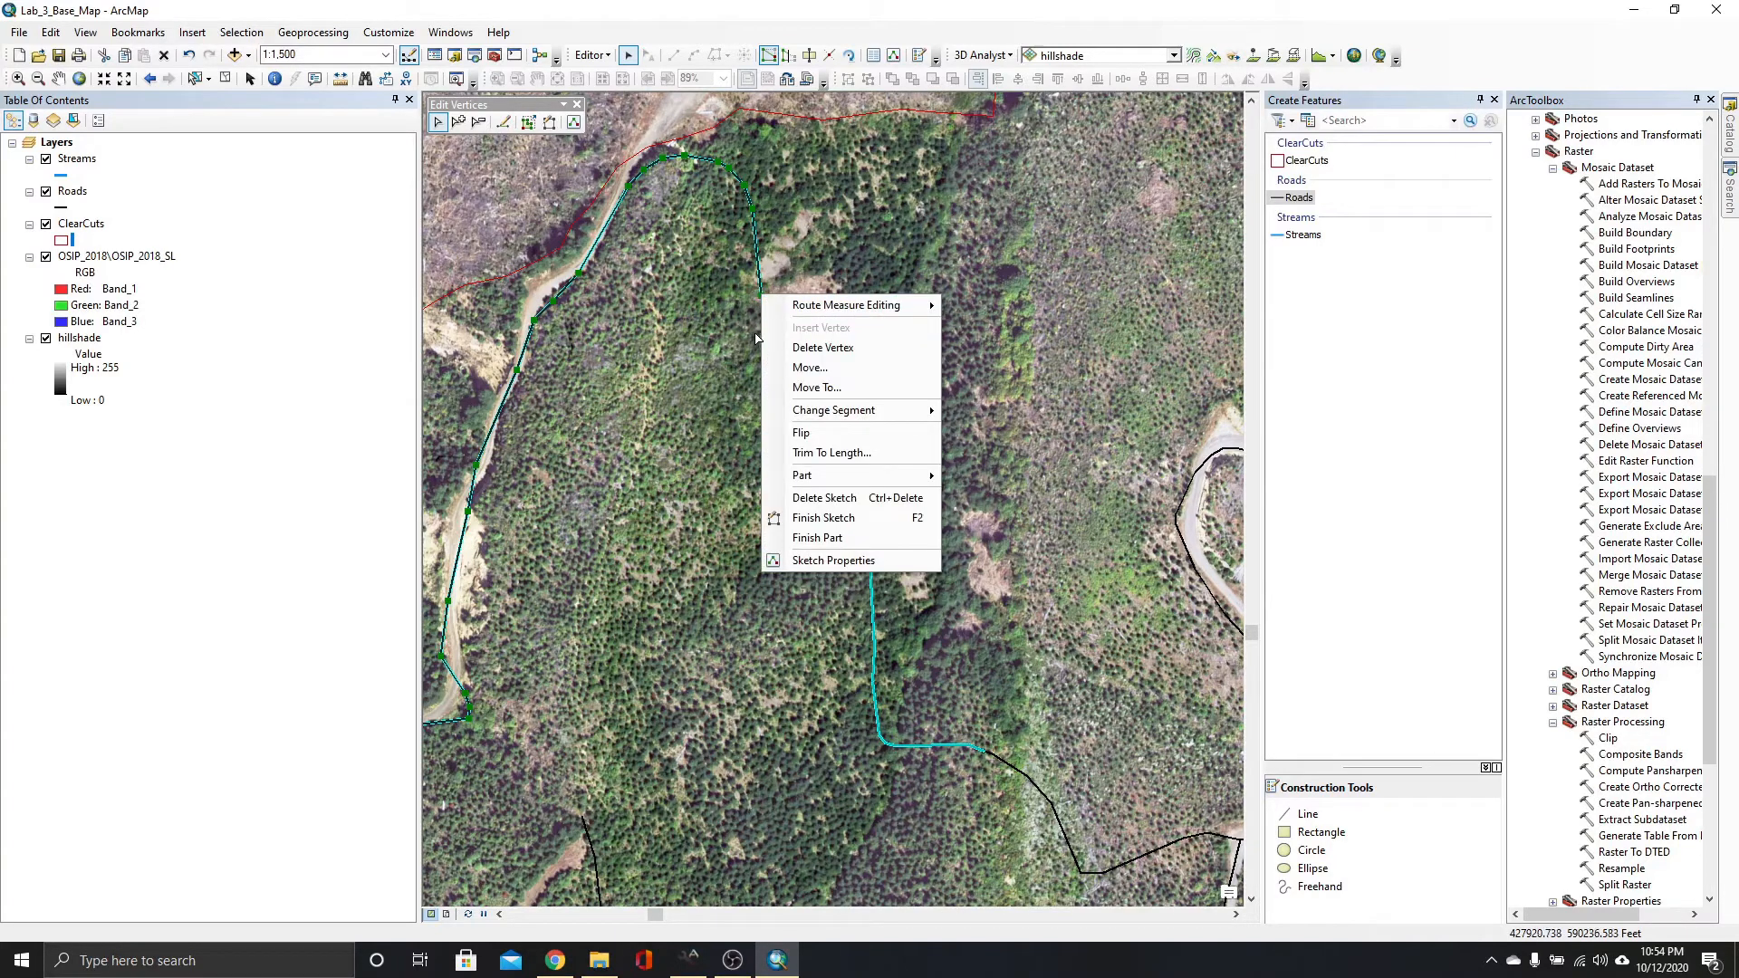
click(842, 349)
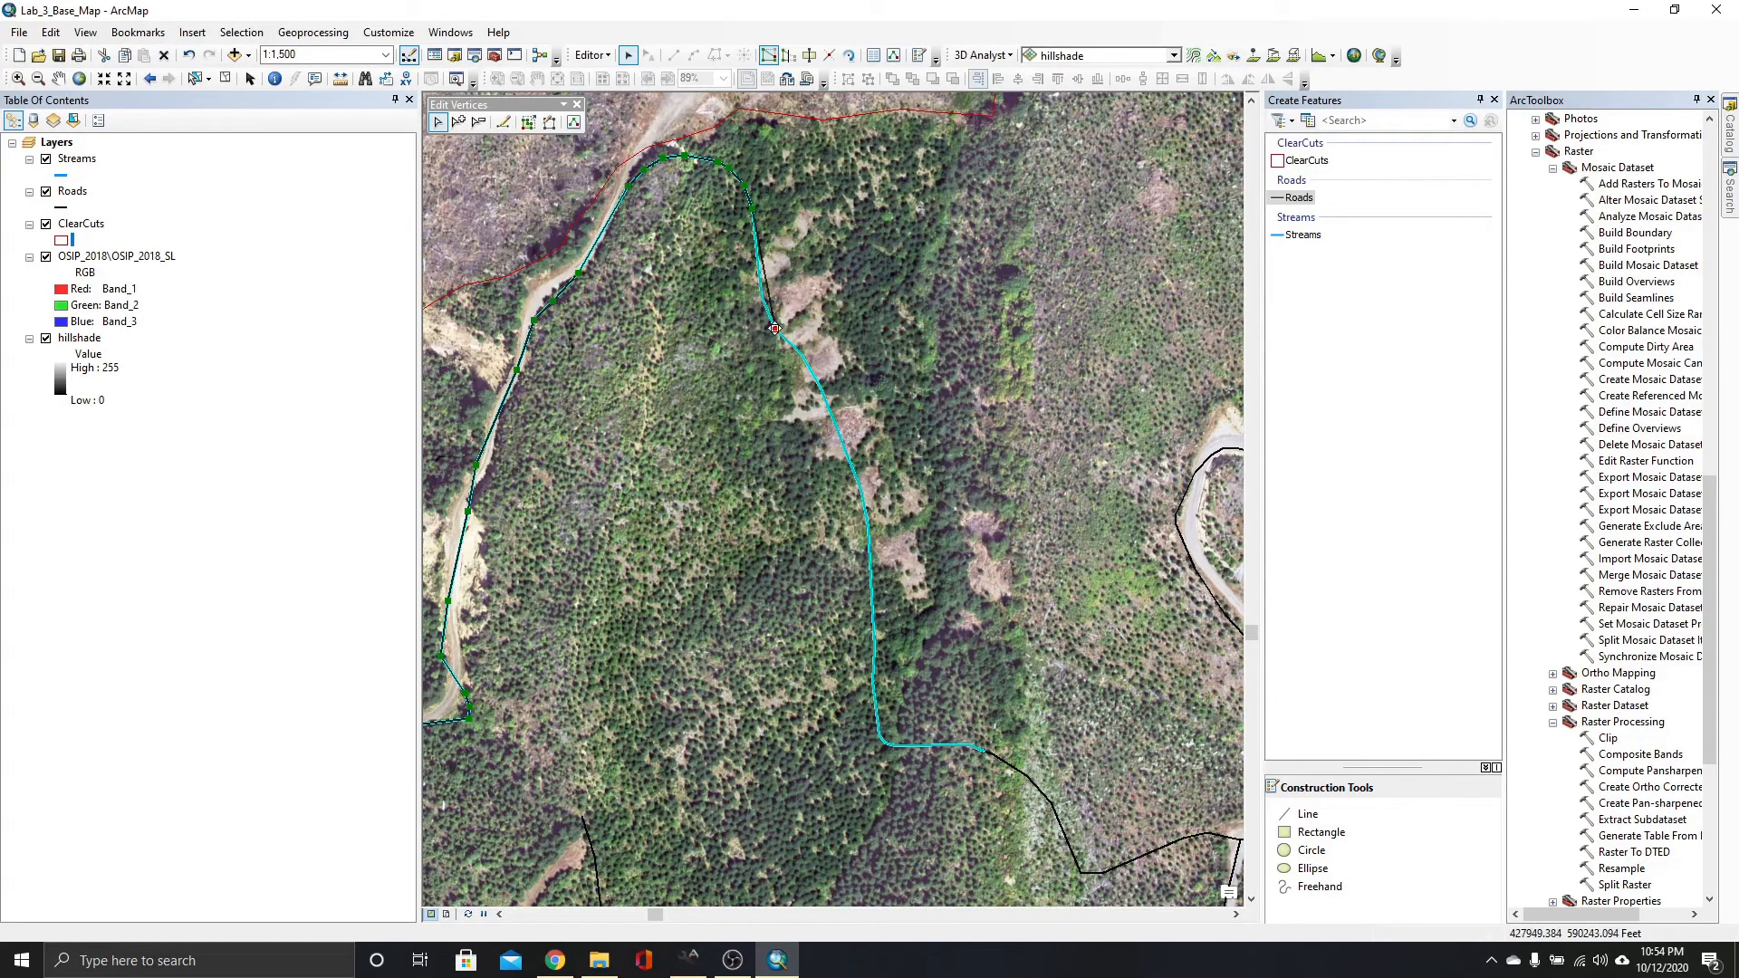
right_click(775, 330)
click(839, 383)
Delete the vertices around the road line's northern bend and move its remaining end to the bare landing just inside the clearcut boundary.
right_click(753, 208)
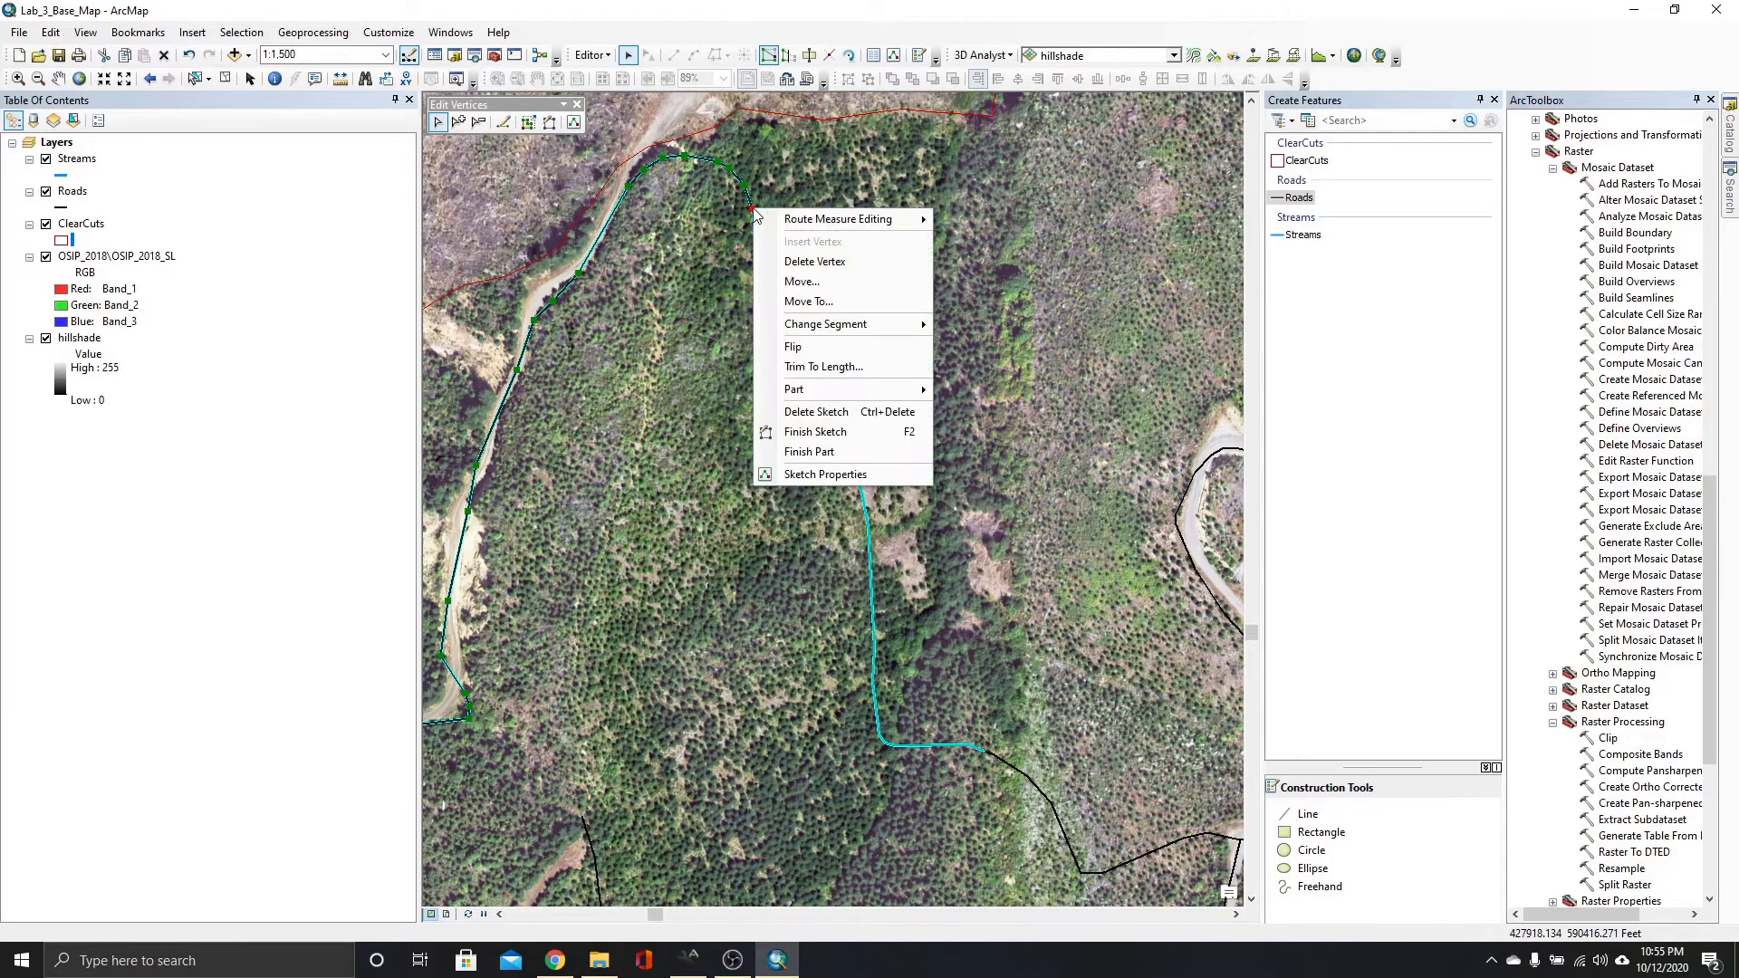
click(806, 263)
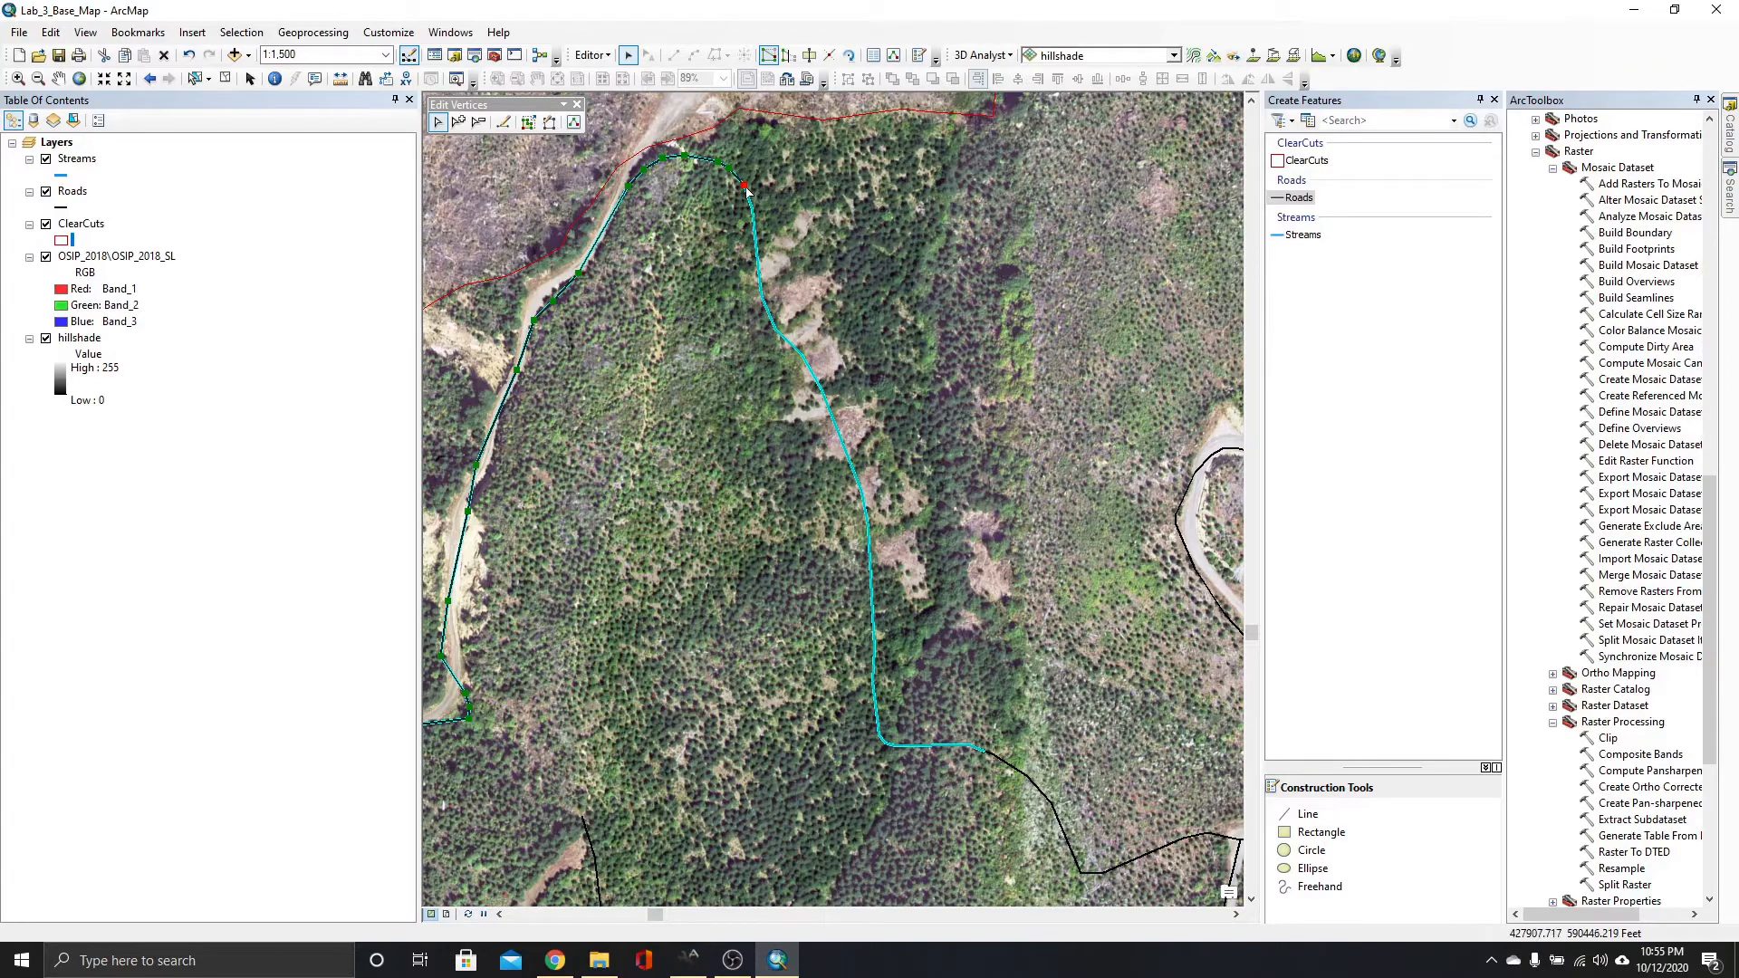
right_click(743, 185)
click(777, 238)
right_click(730, 168)
click(765, 221)
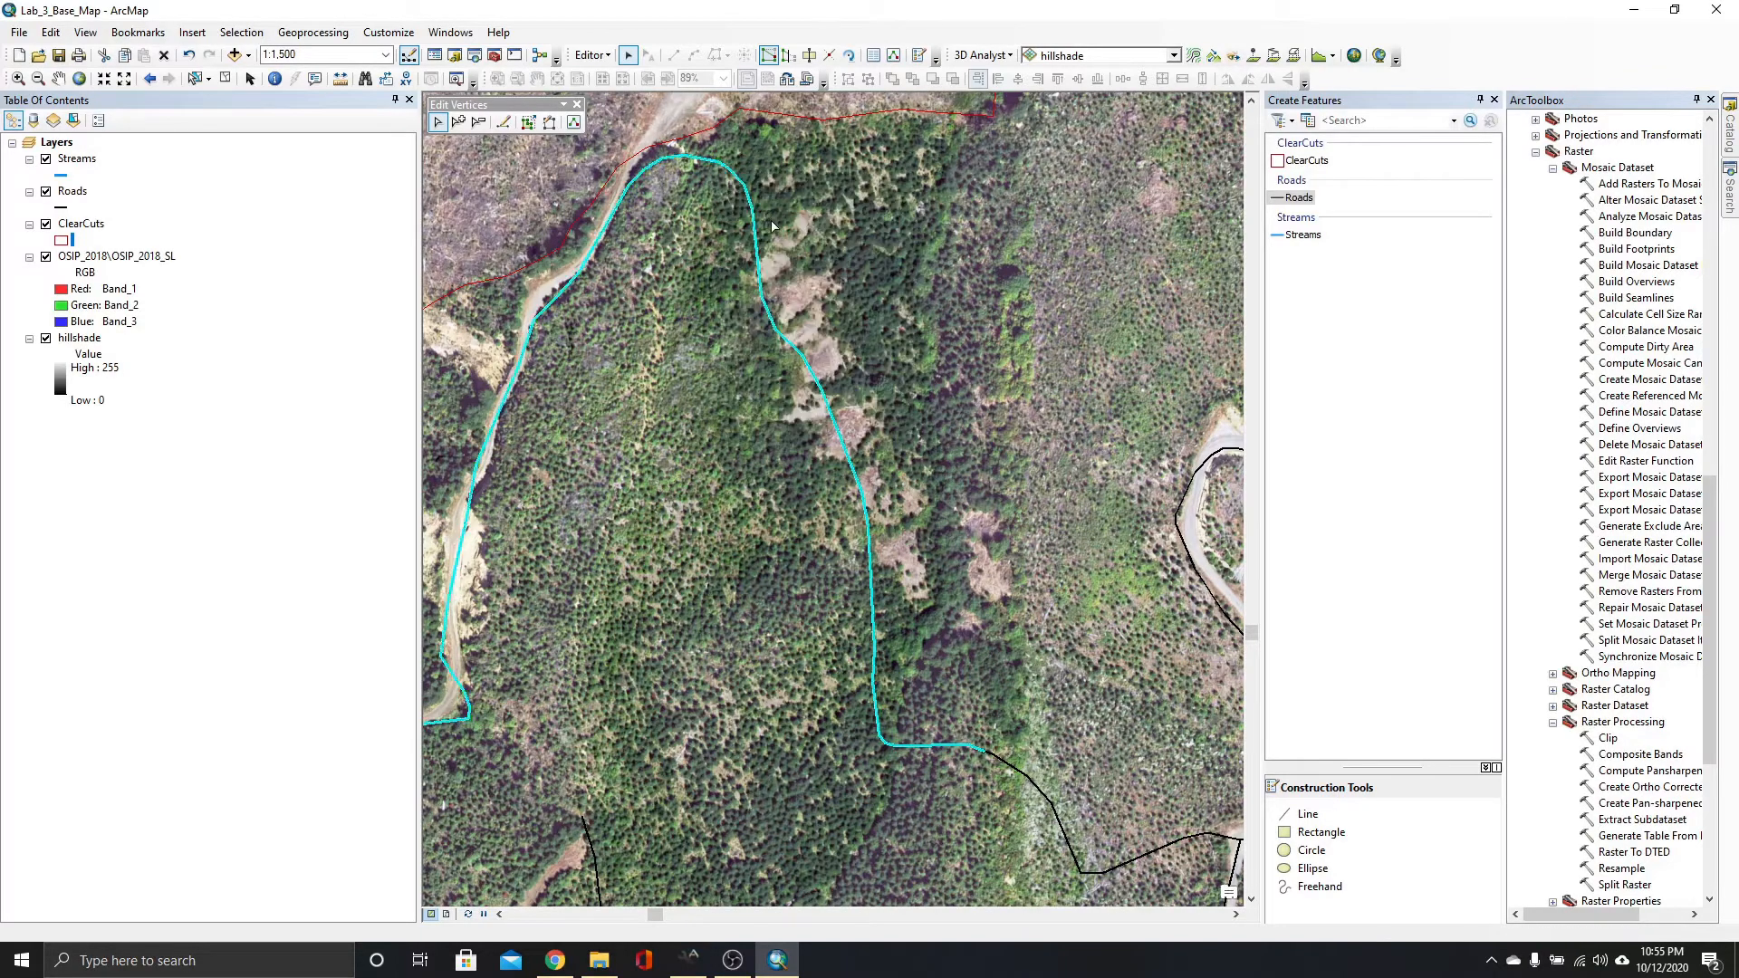
right_click(716, 161)
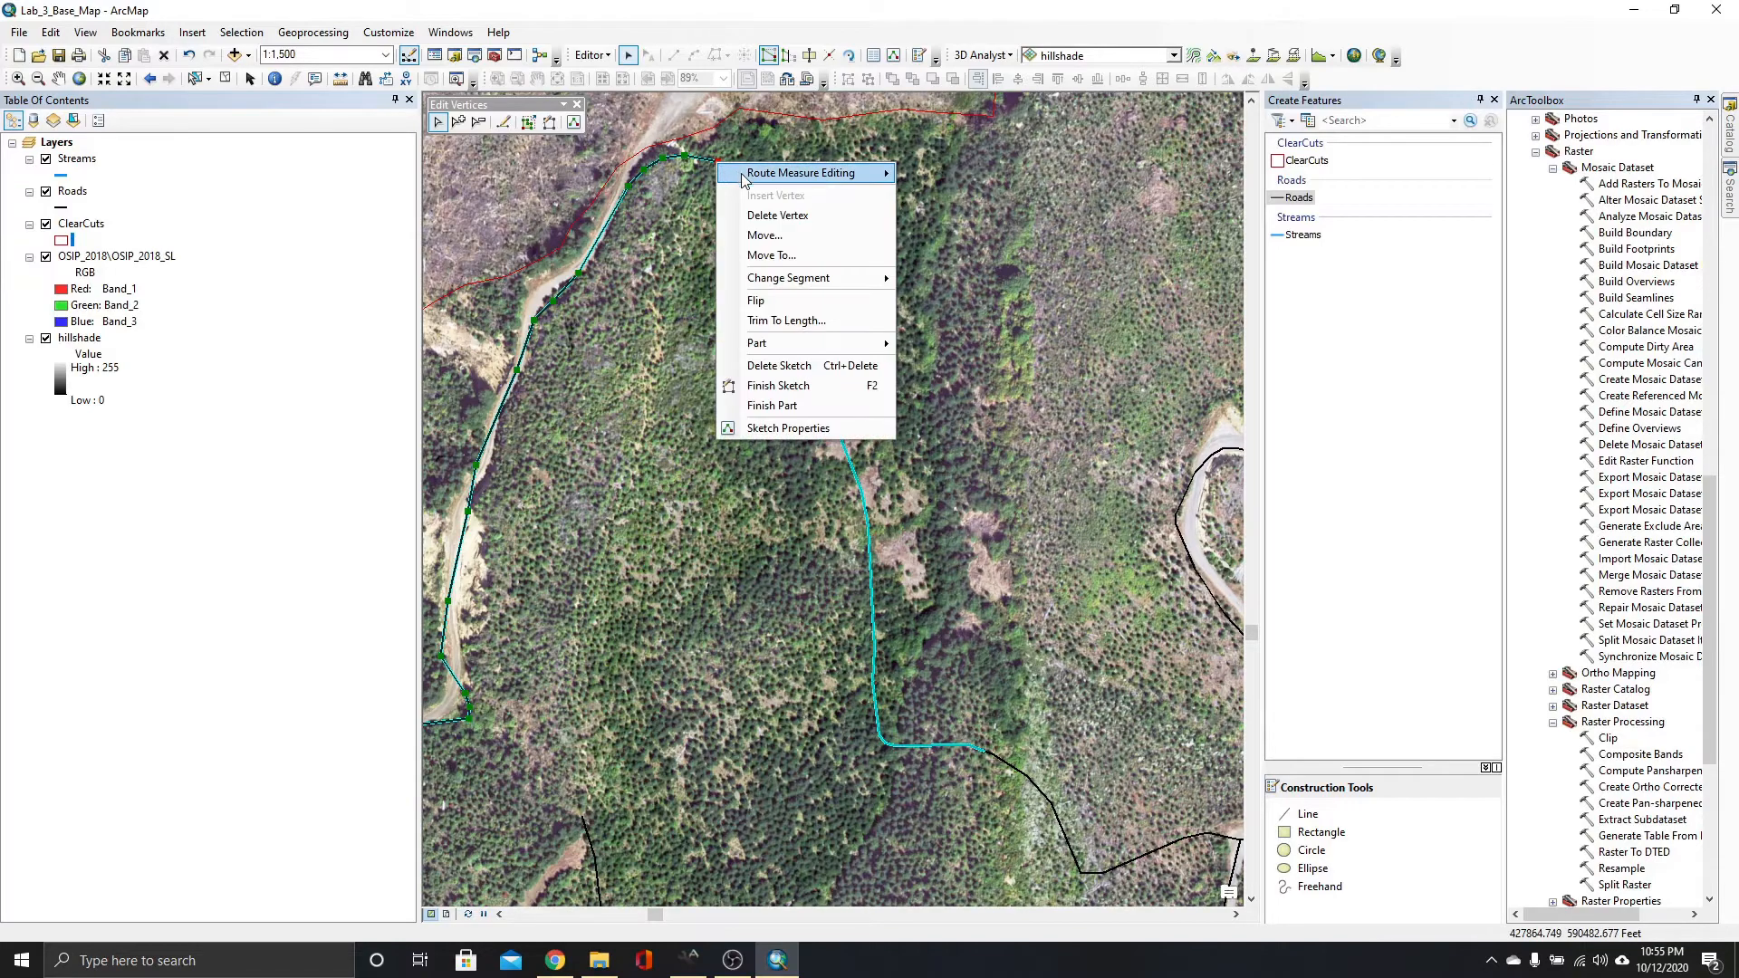
click(784, 218)
scroll(710, 168, down, 2)
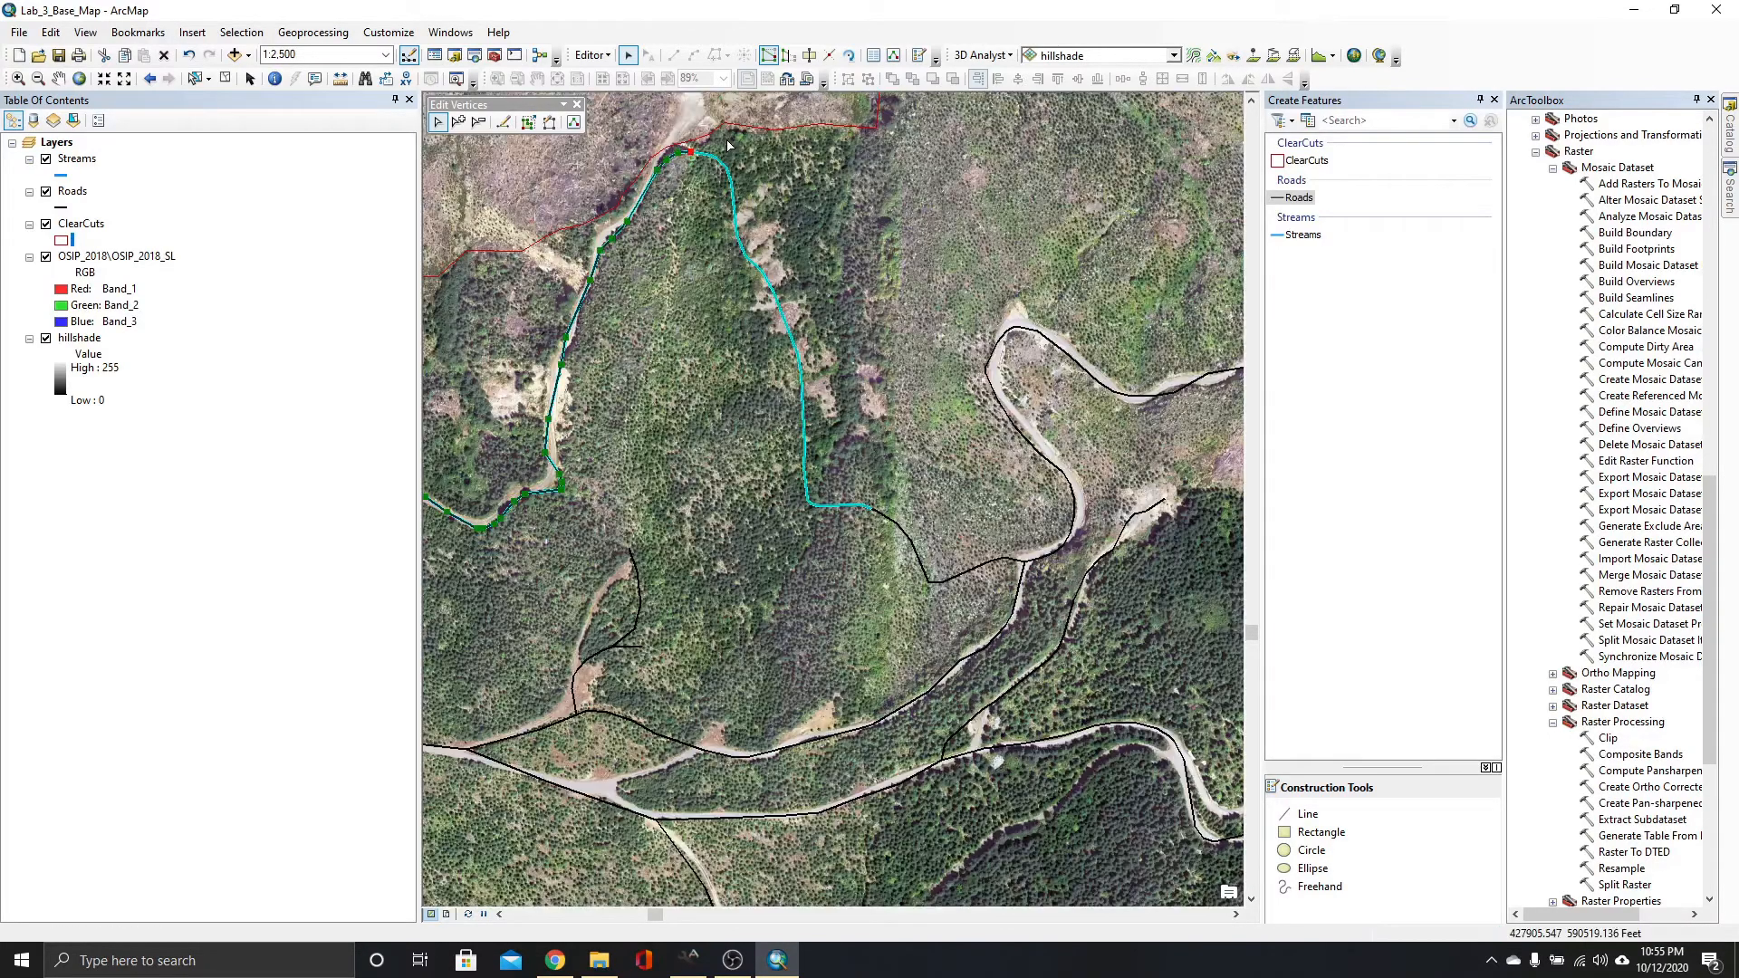
drag(691, 153, 695, 111)
Delete the leftover road segment that runs from the forest edge southeast to the winding road.
click(906, 540)
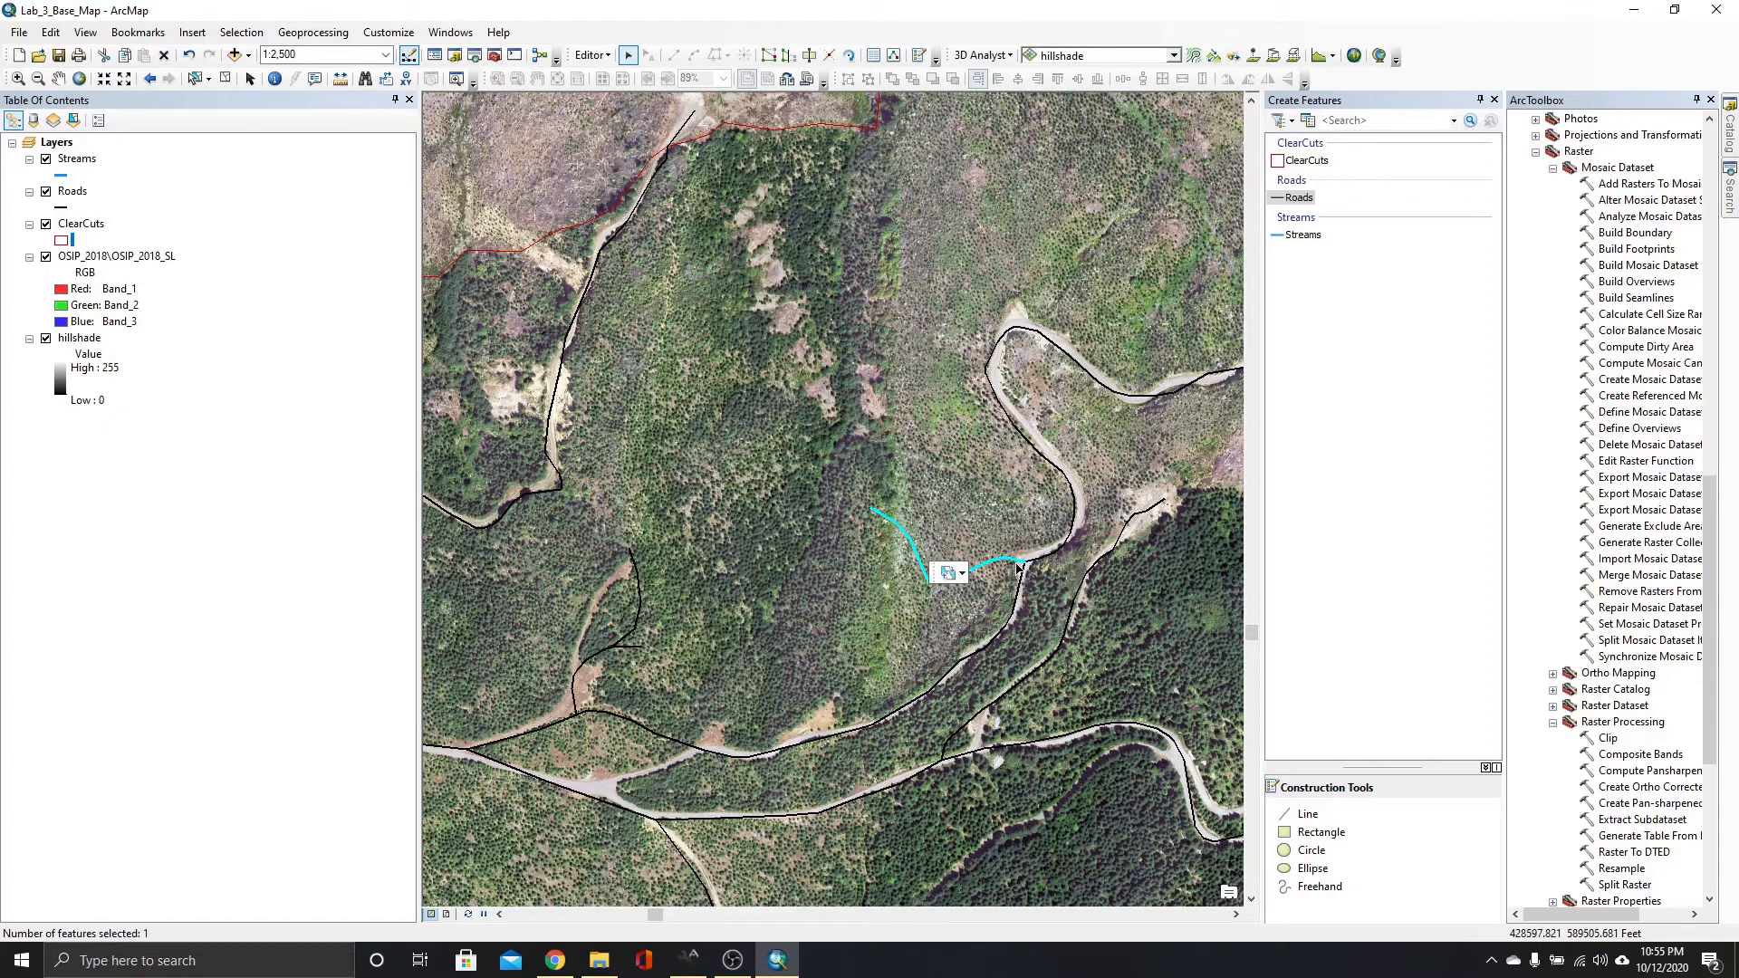
key(Delete)
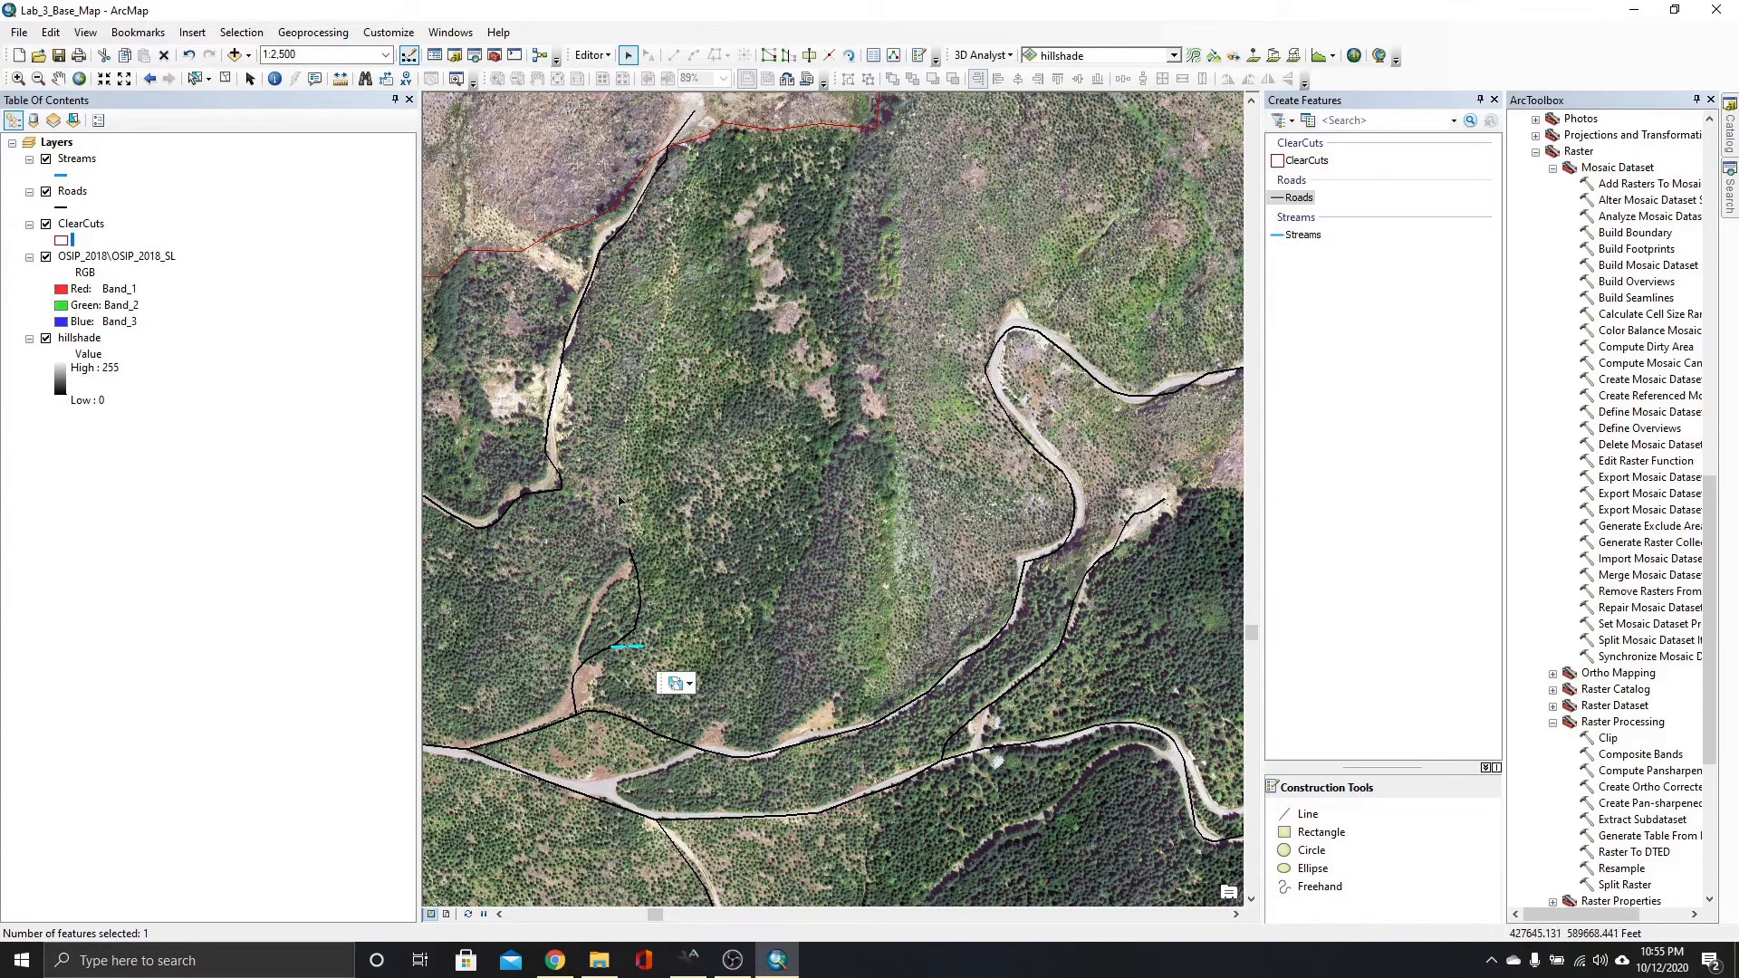
Digitize a new Roads line about 470 ft long along the dirt spur from the main road south to its bare landing.
scroll(632, 463, up, 2)
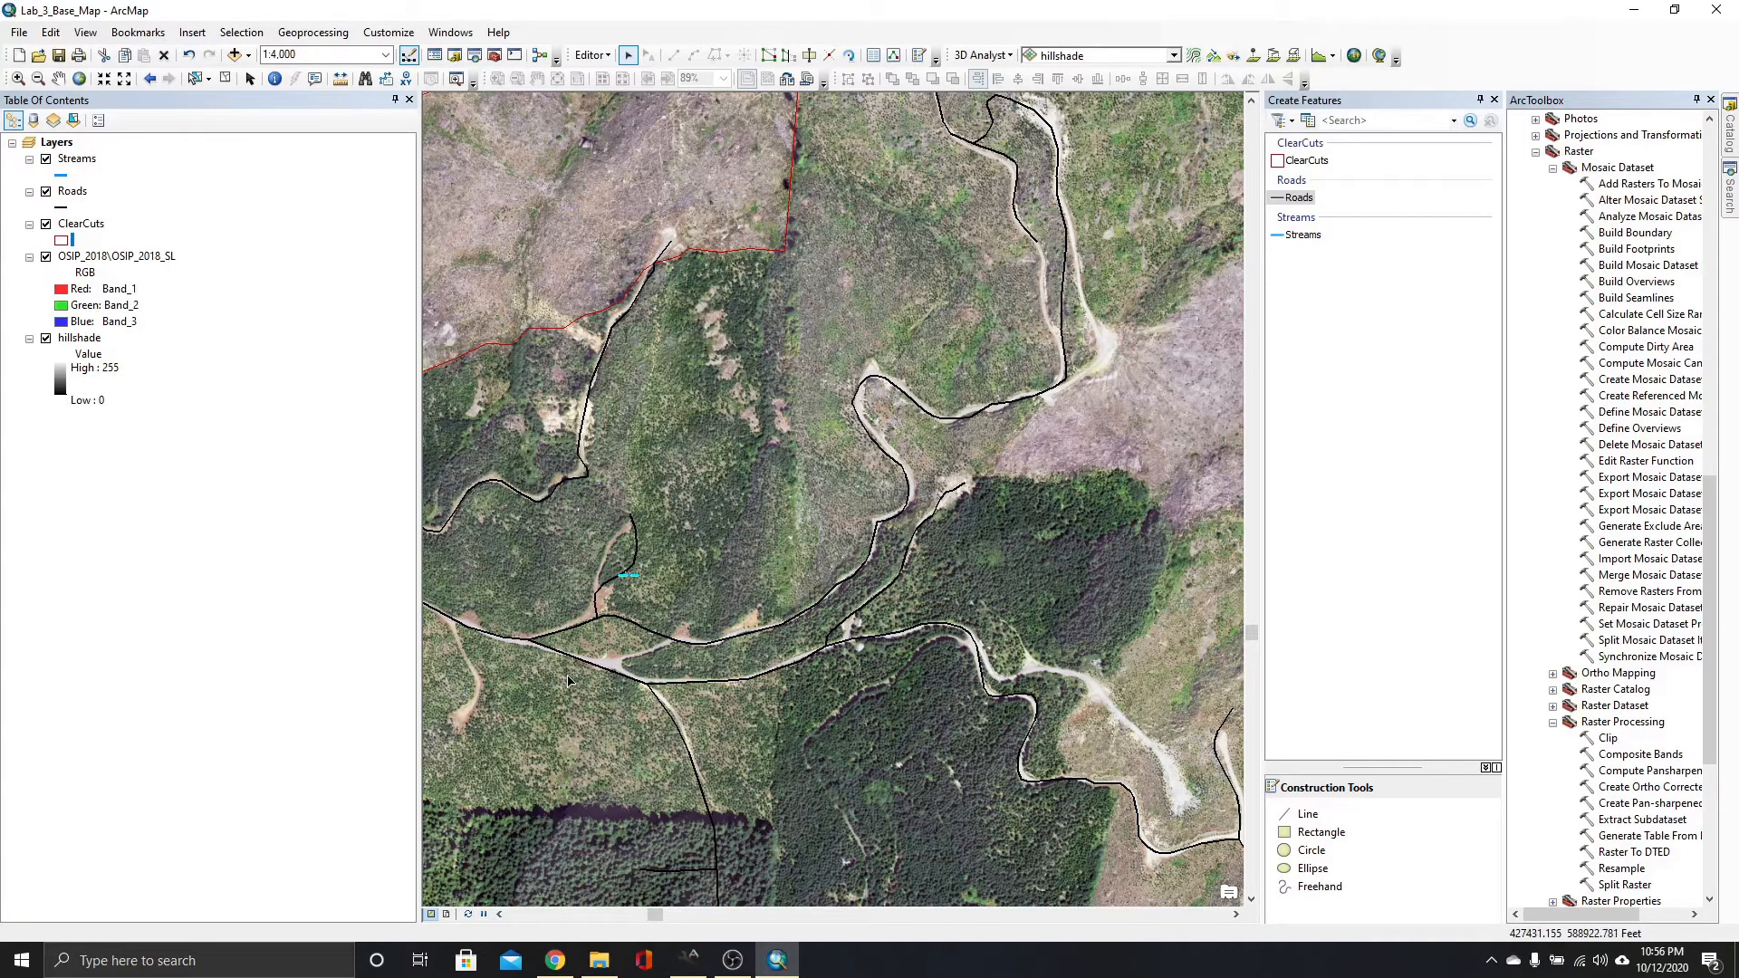
drag(566, 625, 849, 682)
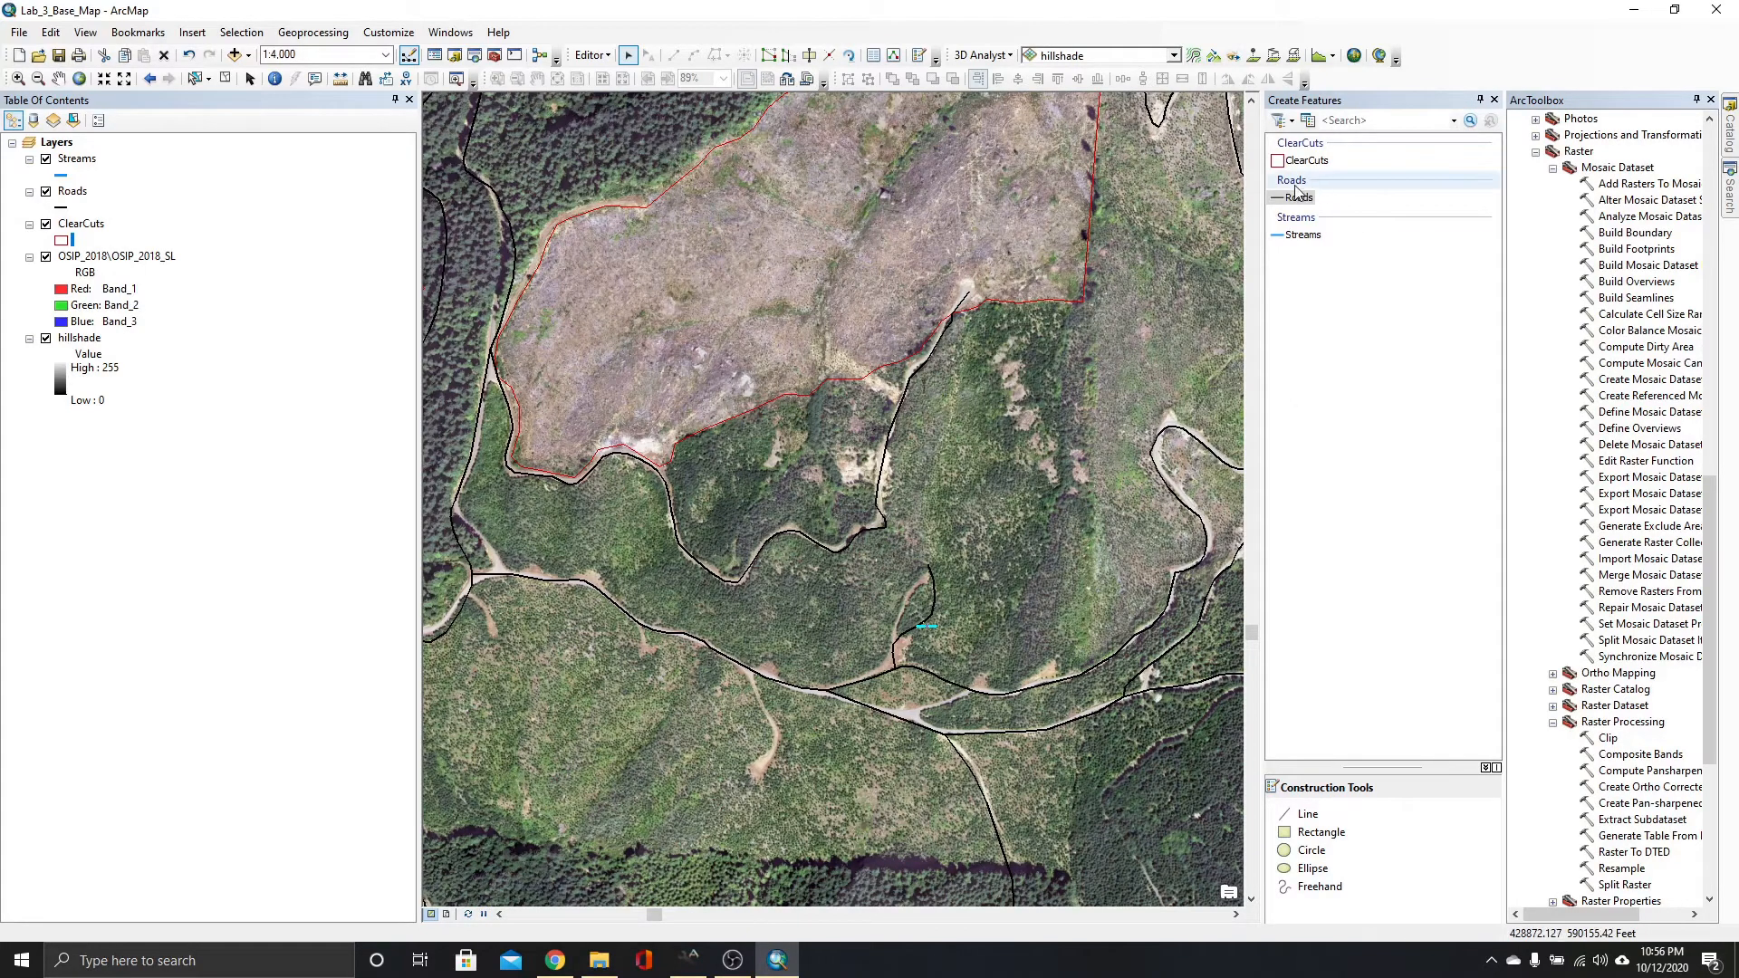
click(1322, 816)
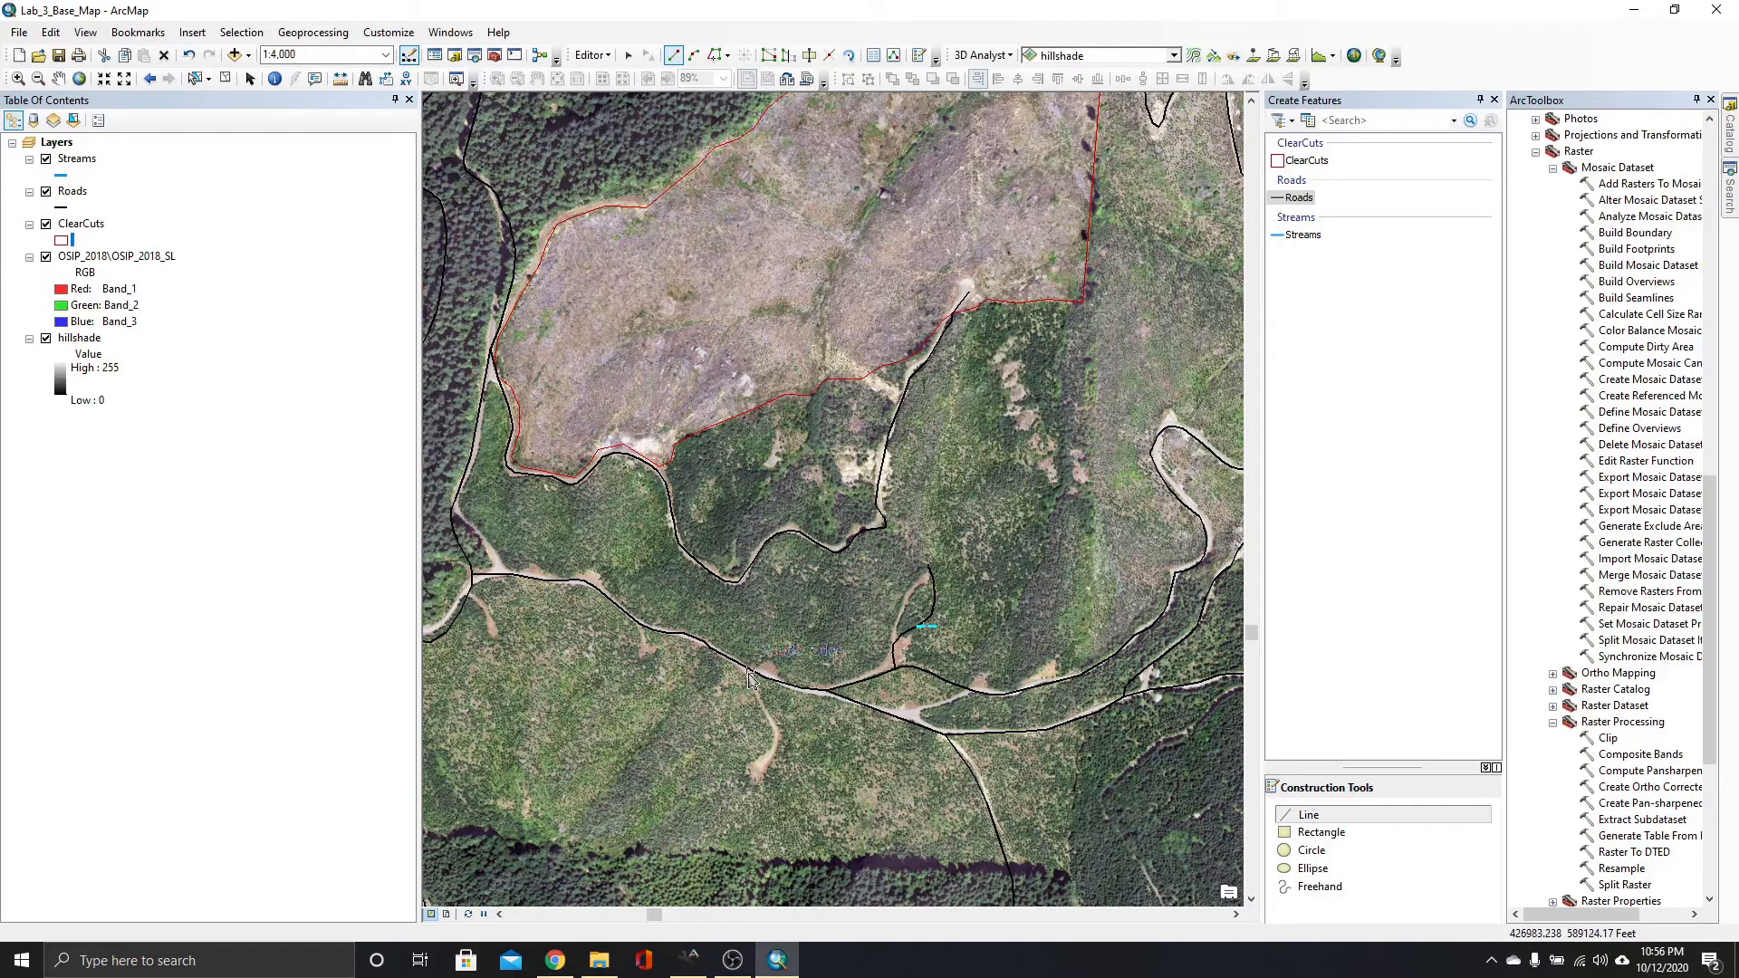
scroll(750, 716, up, 3)
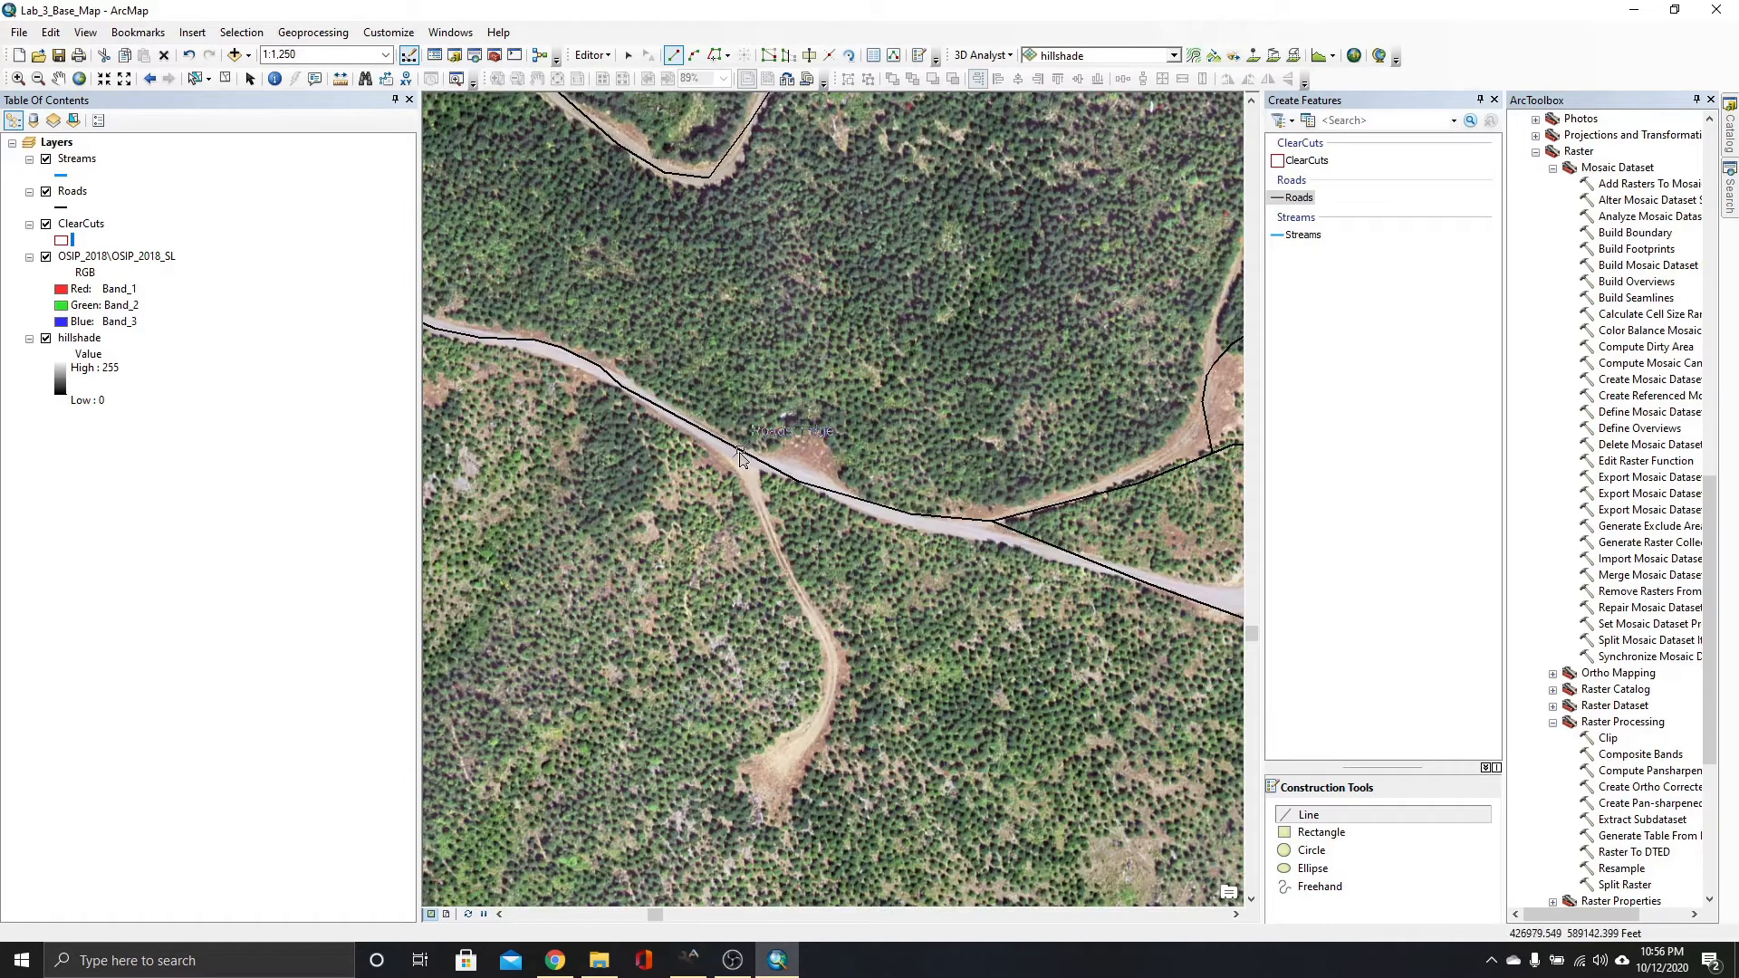
click(741, 451)
click(755, 495)
click(772, 542)
click(794, 583)
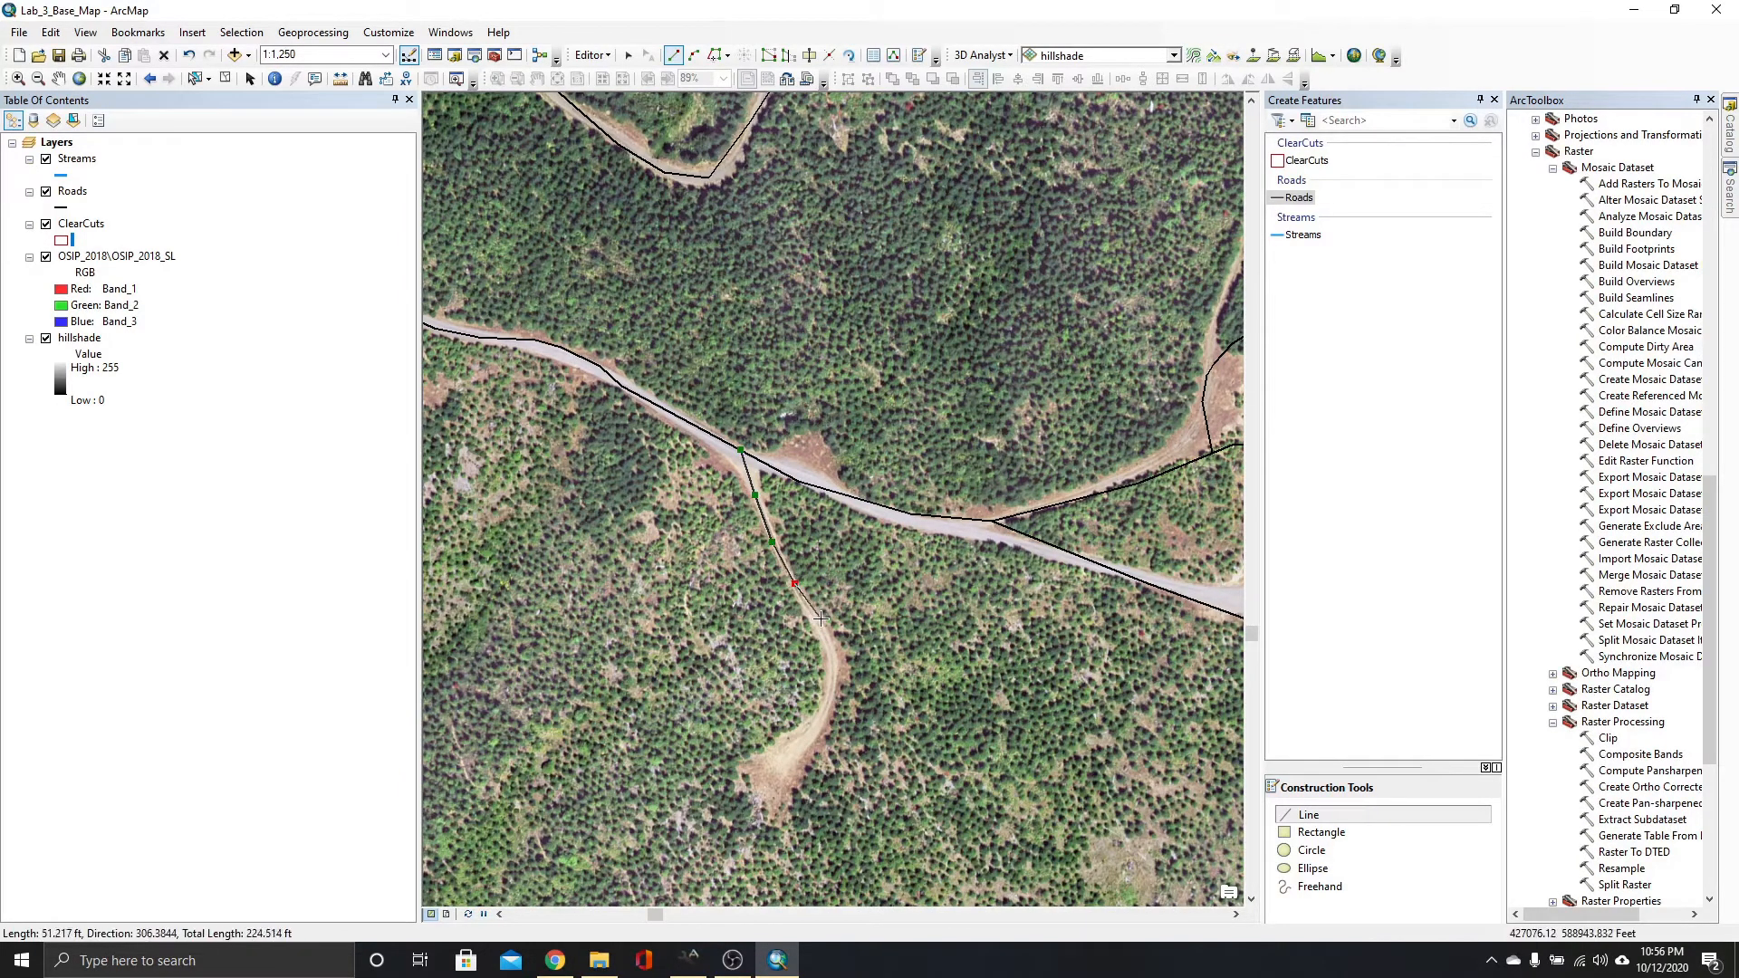
click(822, 635)
click(837, 675)
click(823, 715)
click(808, 739)
click(791, 756)
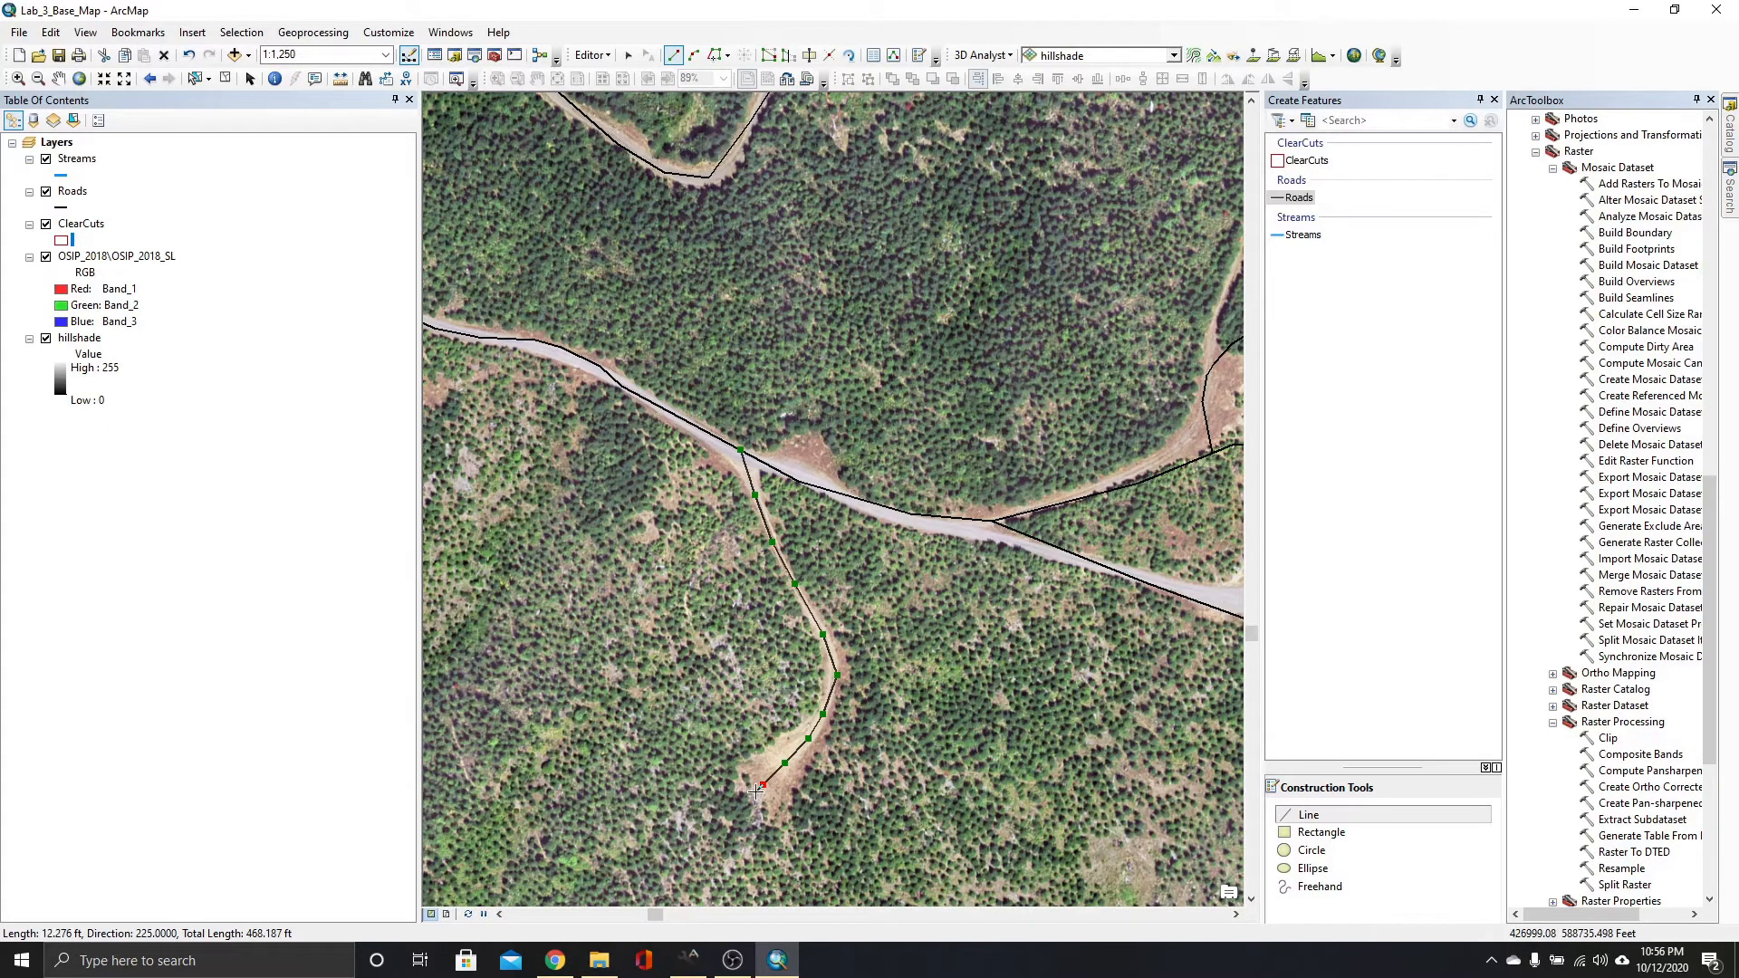
double_click(756, 791)
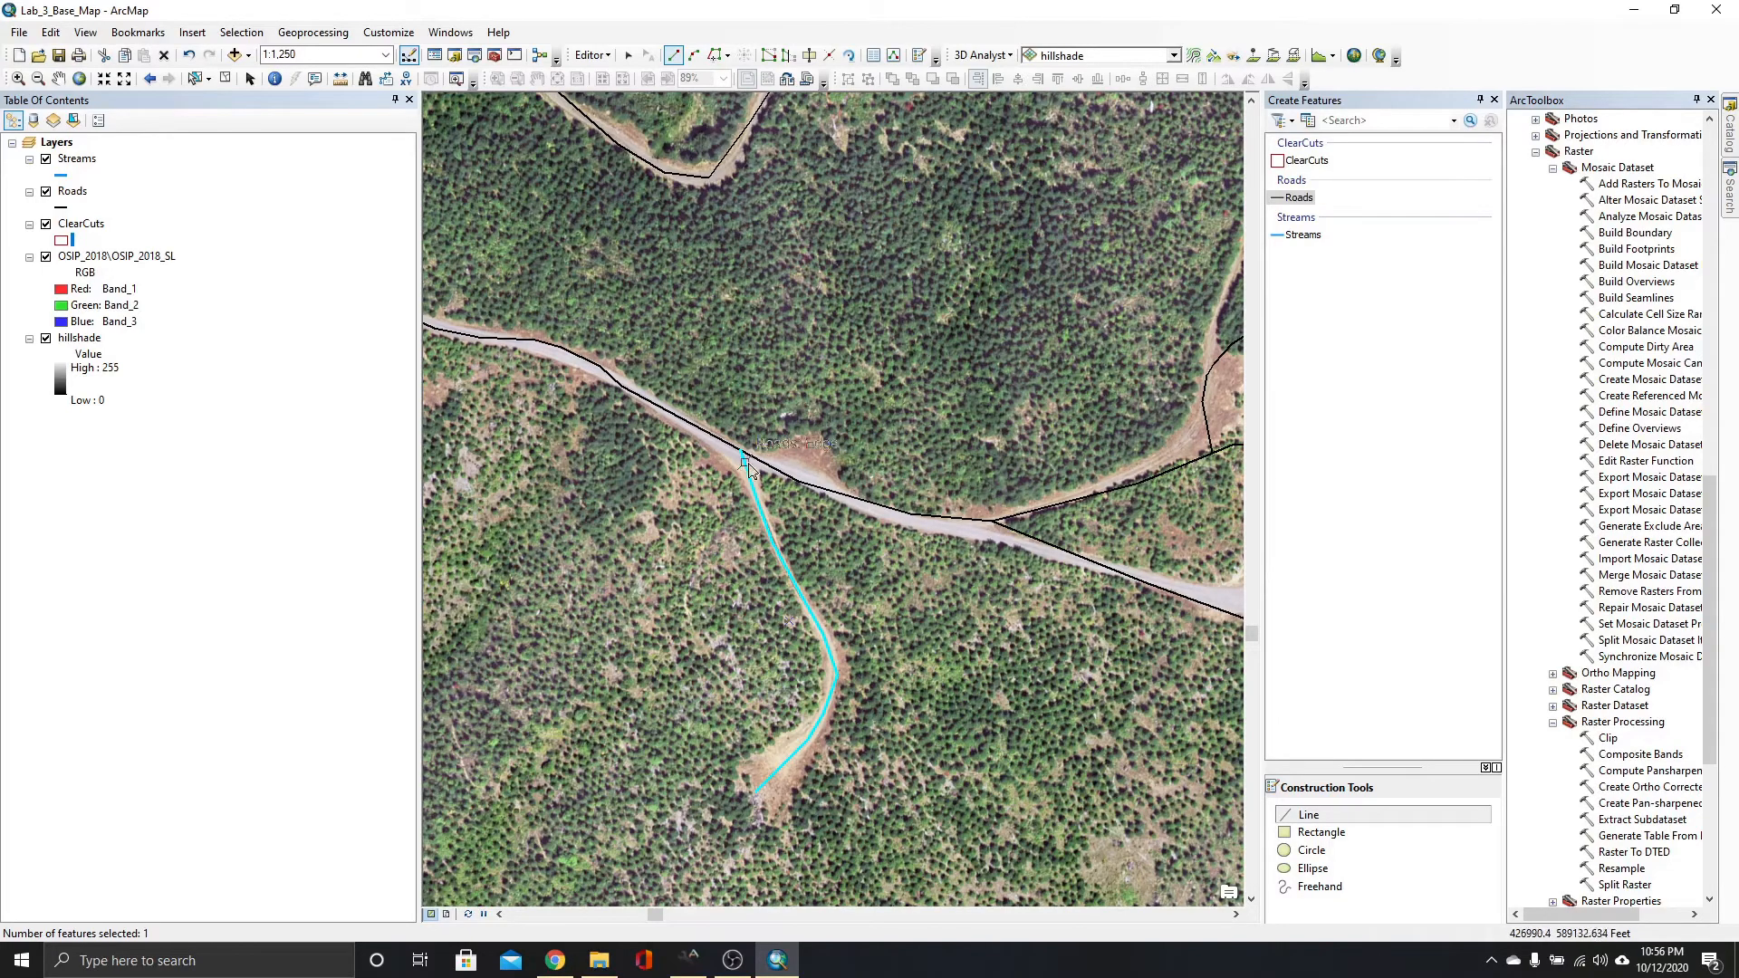
Switch to the layout view at the saved bookmark's 1:18,000 extent and close the feature creation window.
scroll(942, 481, down, 3)
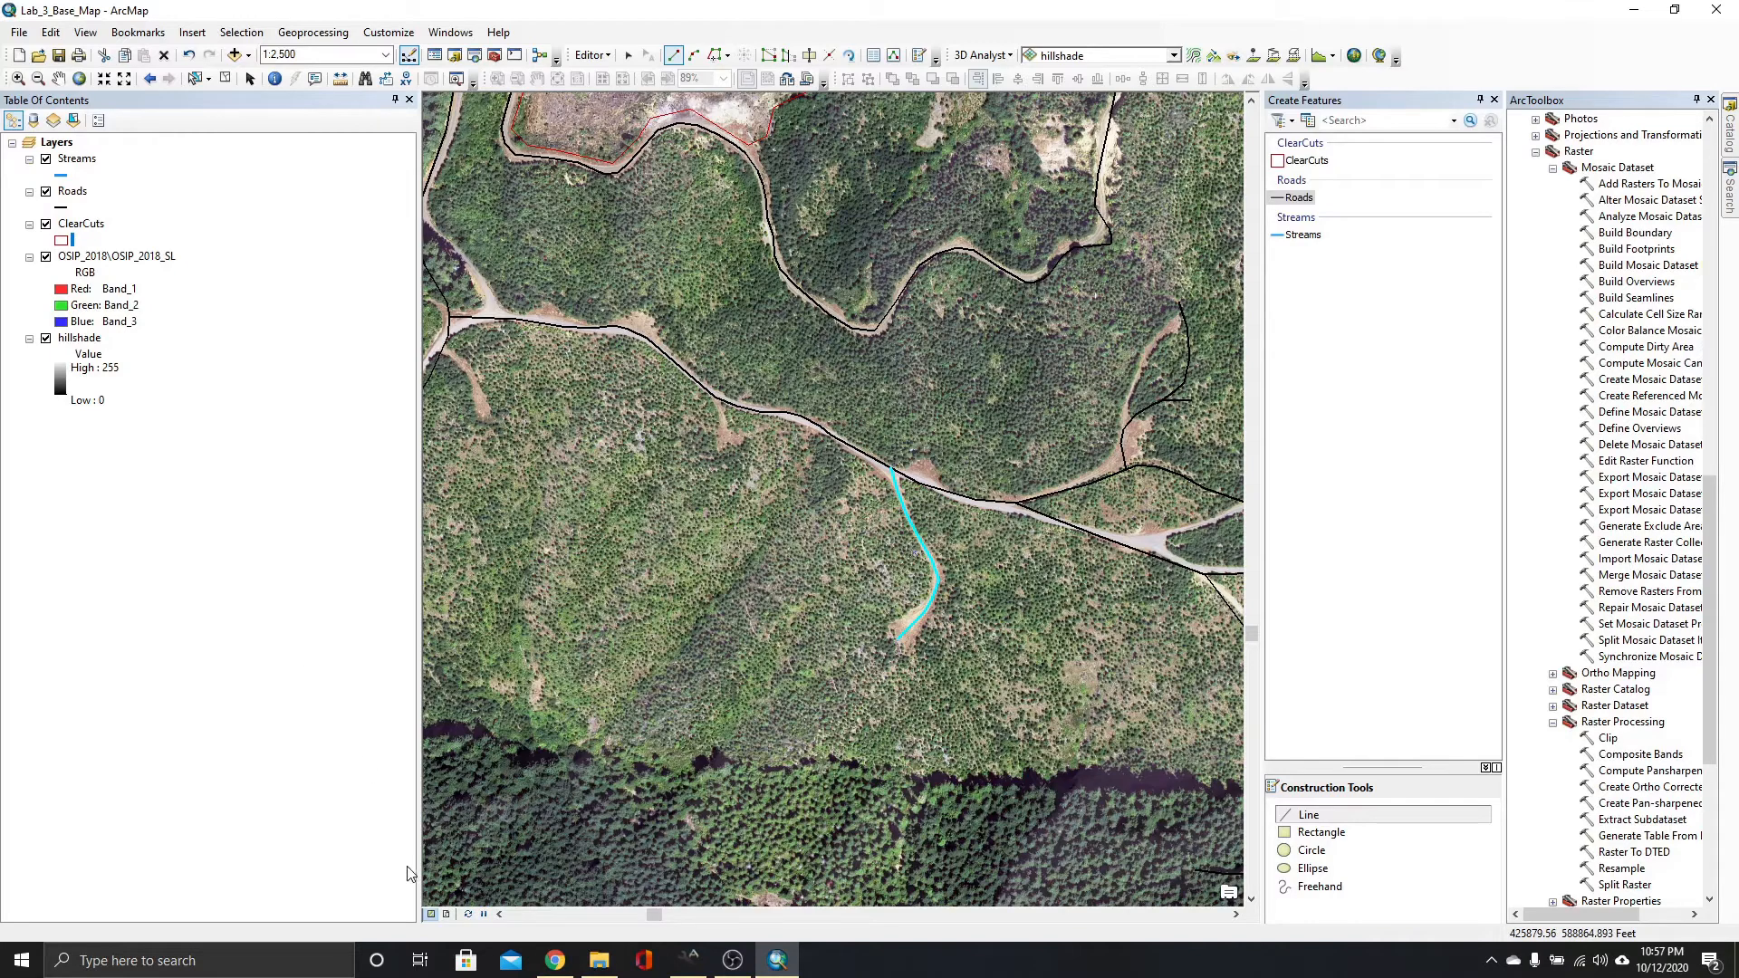
click(448, 915)
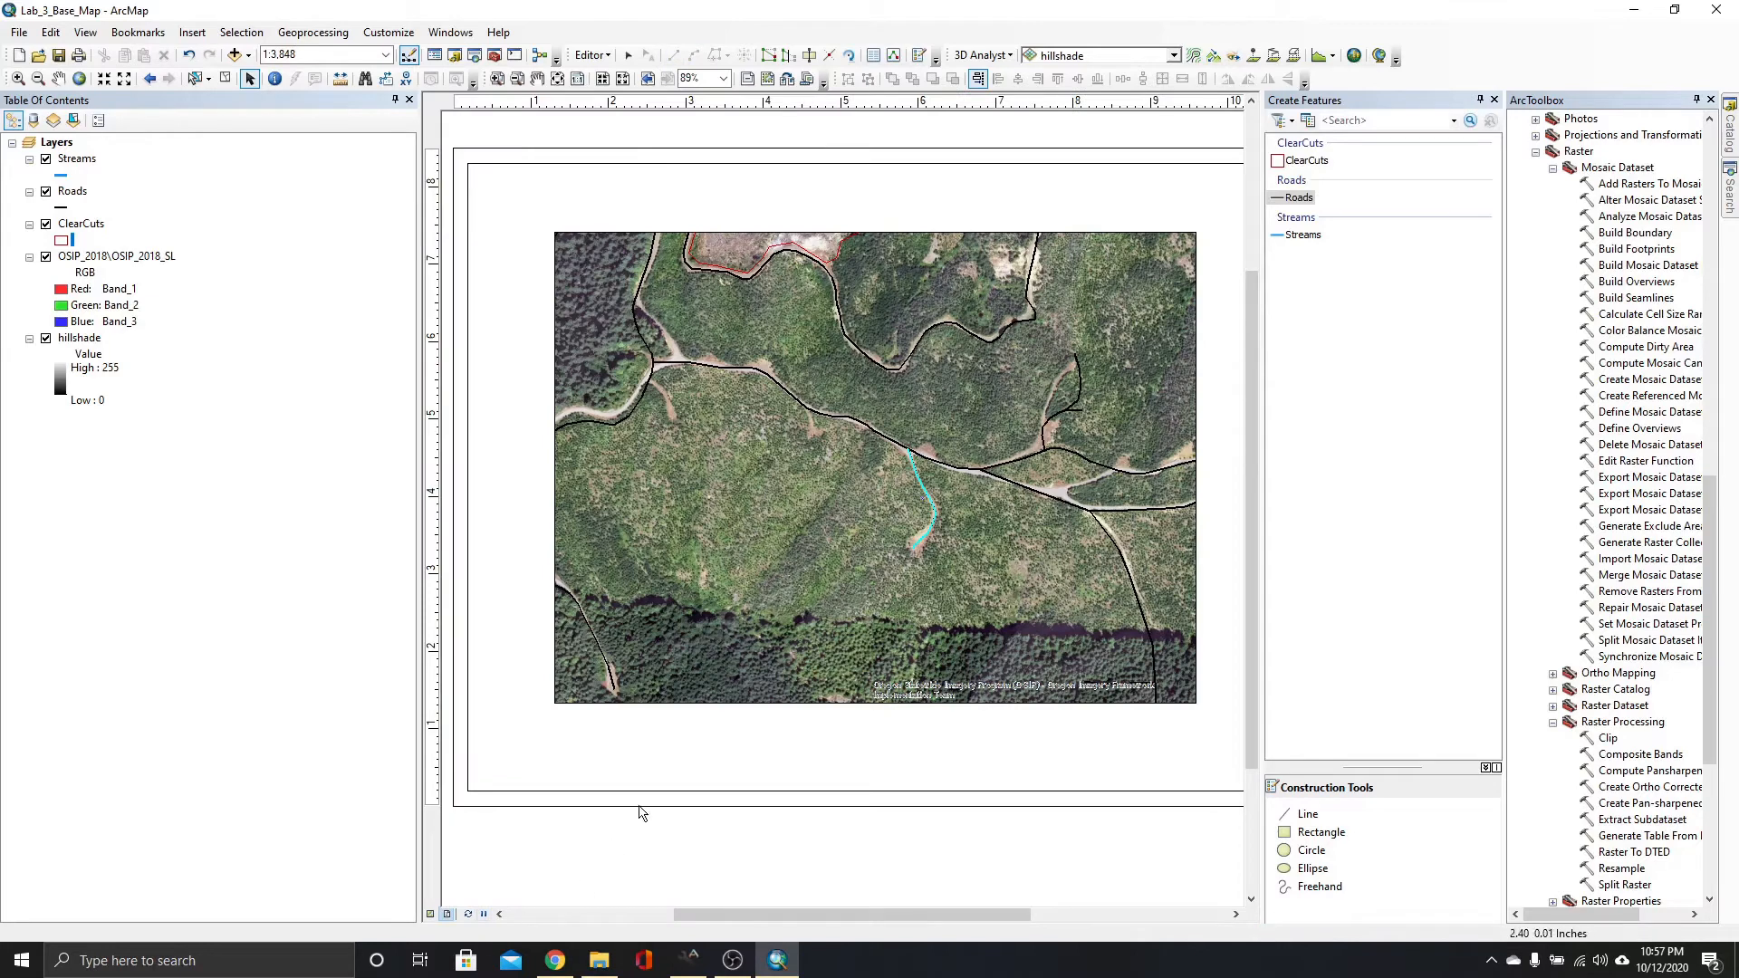
click(166, 36)
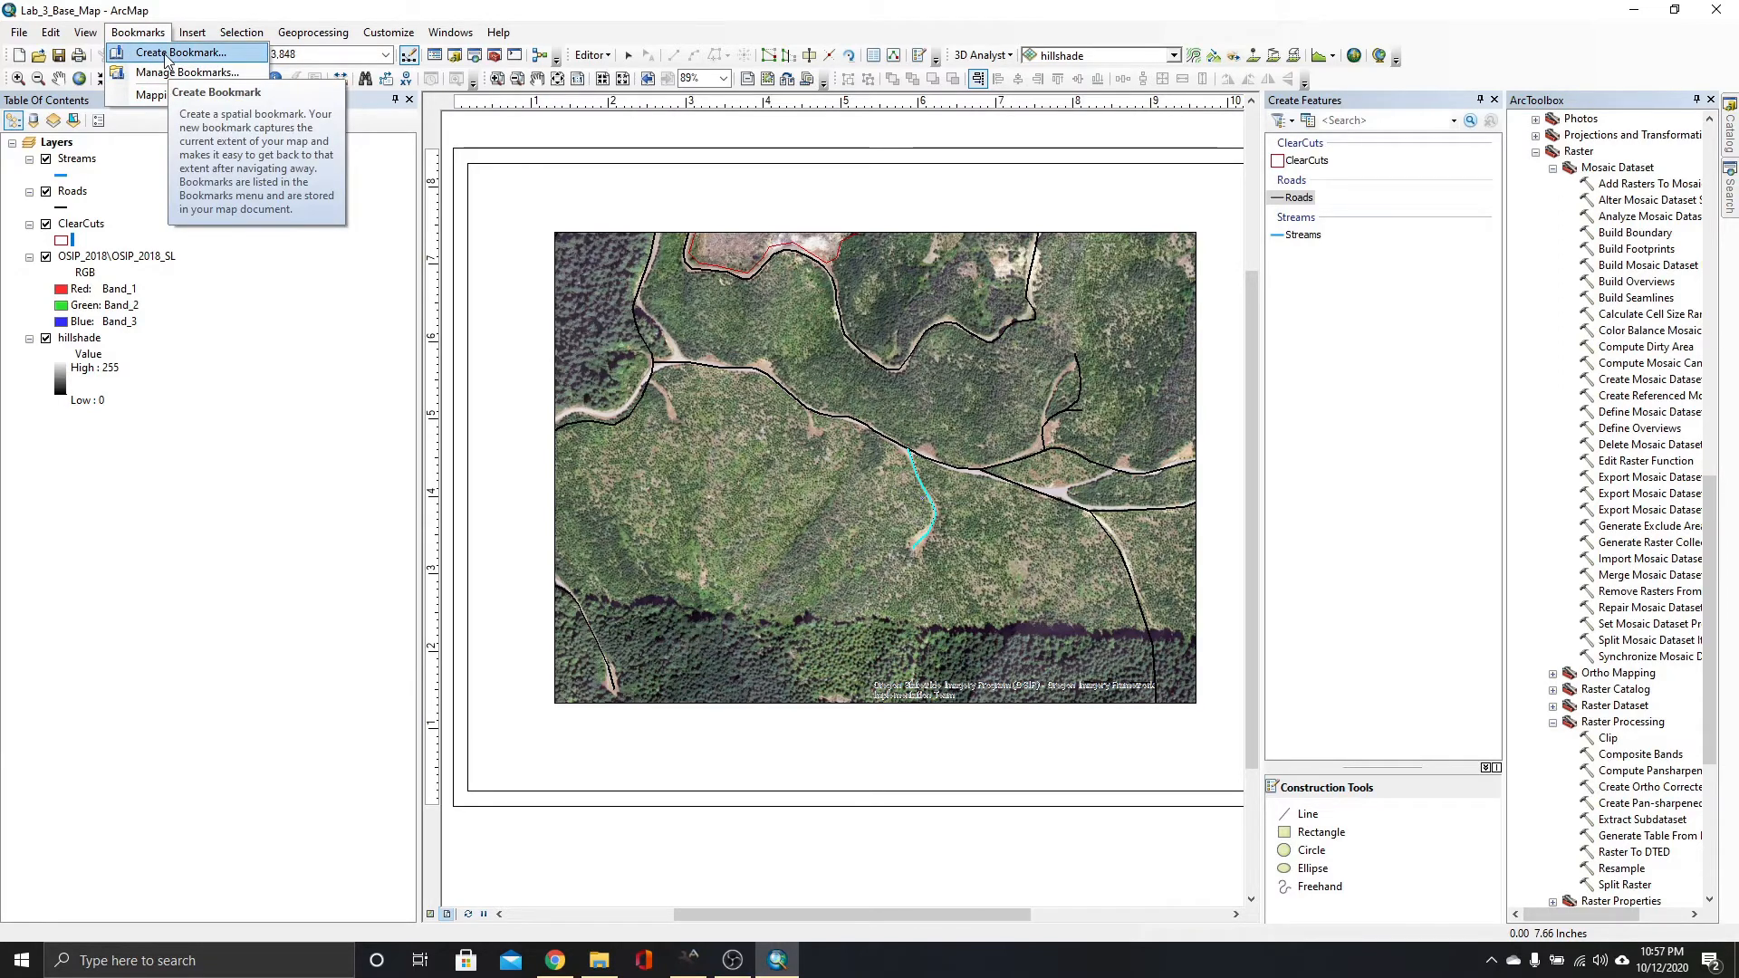
click(145, 98)
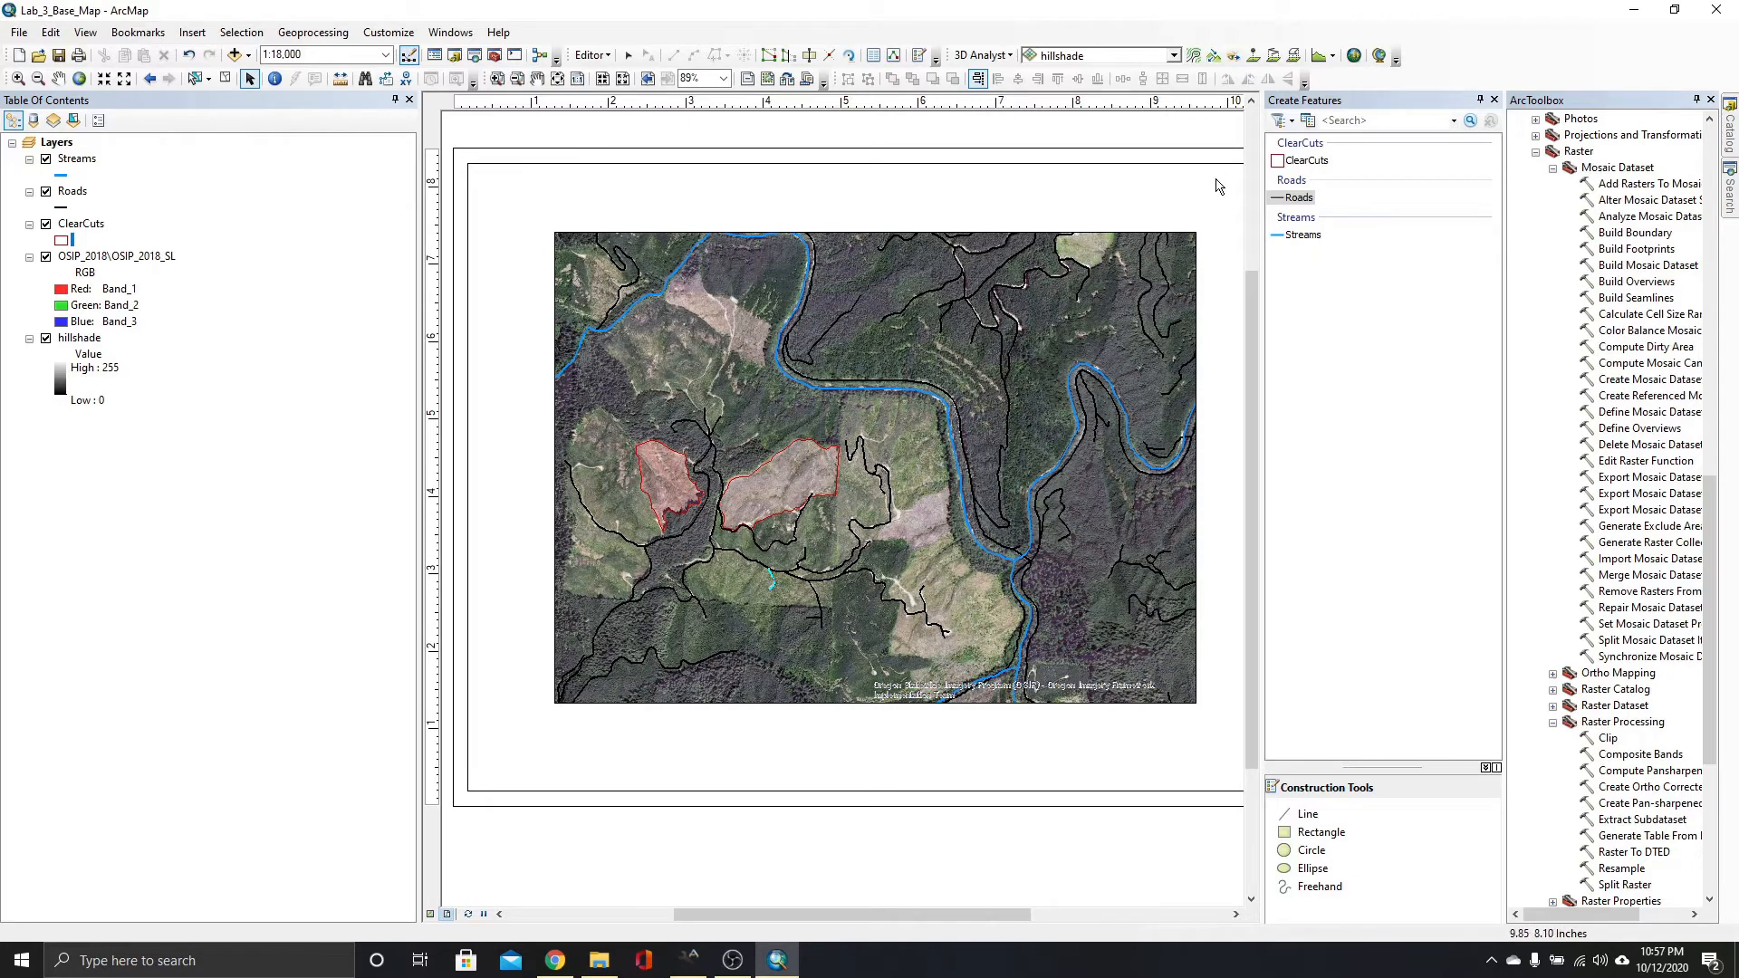
click(1495, 100)
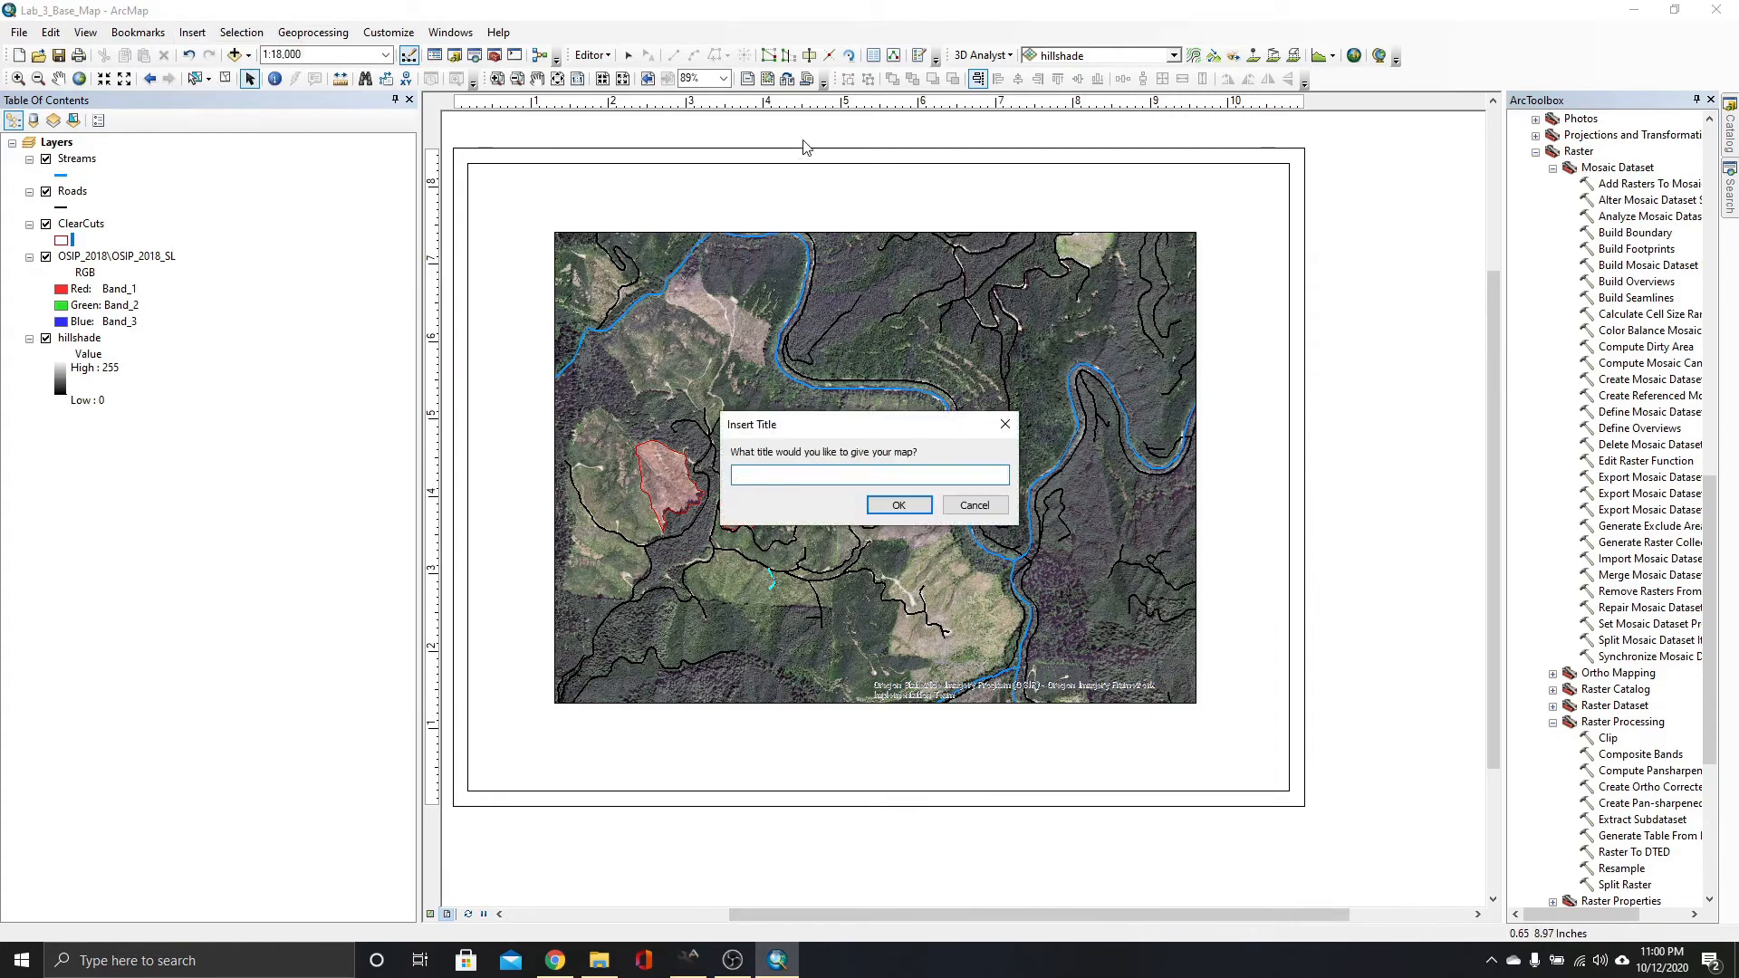
Add the map title "West Fork Millicoma Clear Cuts" above the map in bold 26-point Arial.
text(West Fork Millicoma Clear Cuts)
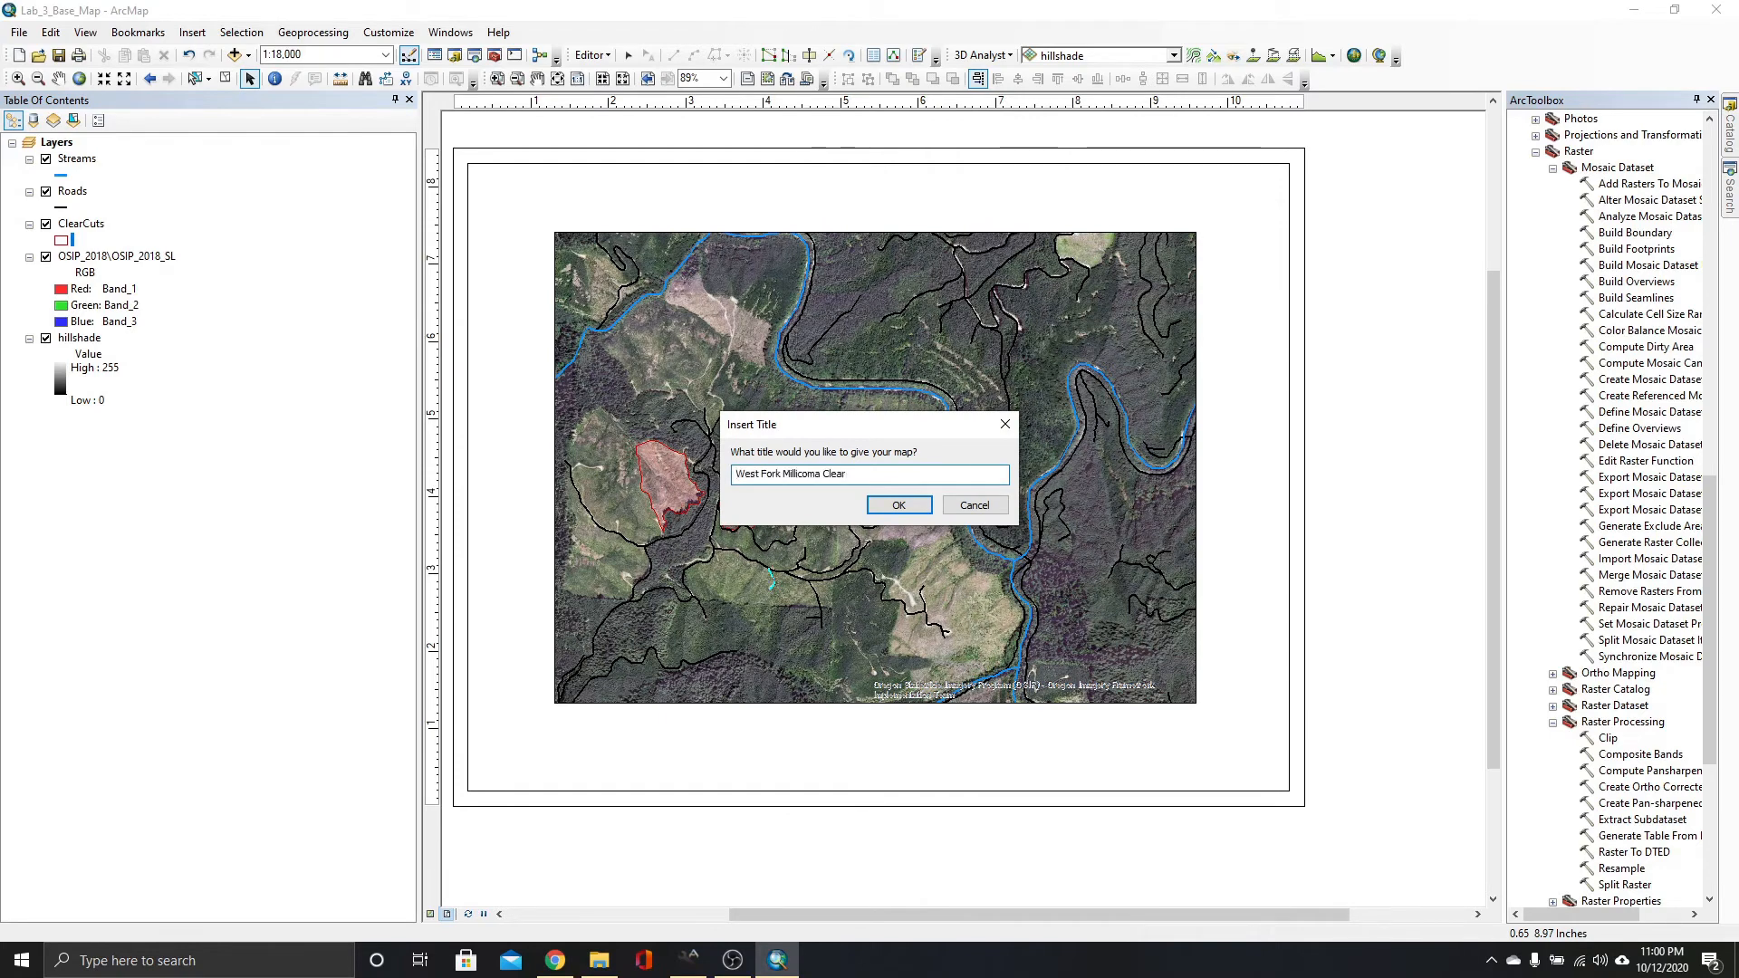
click(911, 505)
double_click(963, 217)
click(956, 592)
click(1193, 449)
click(1158, 524)
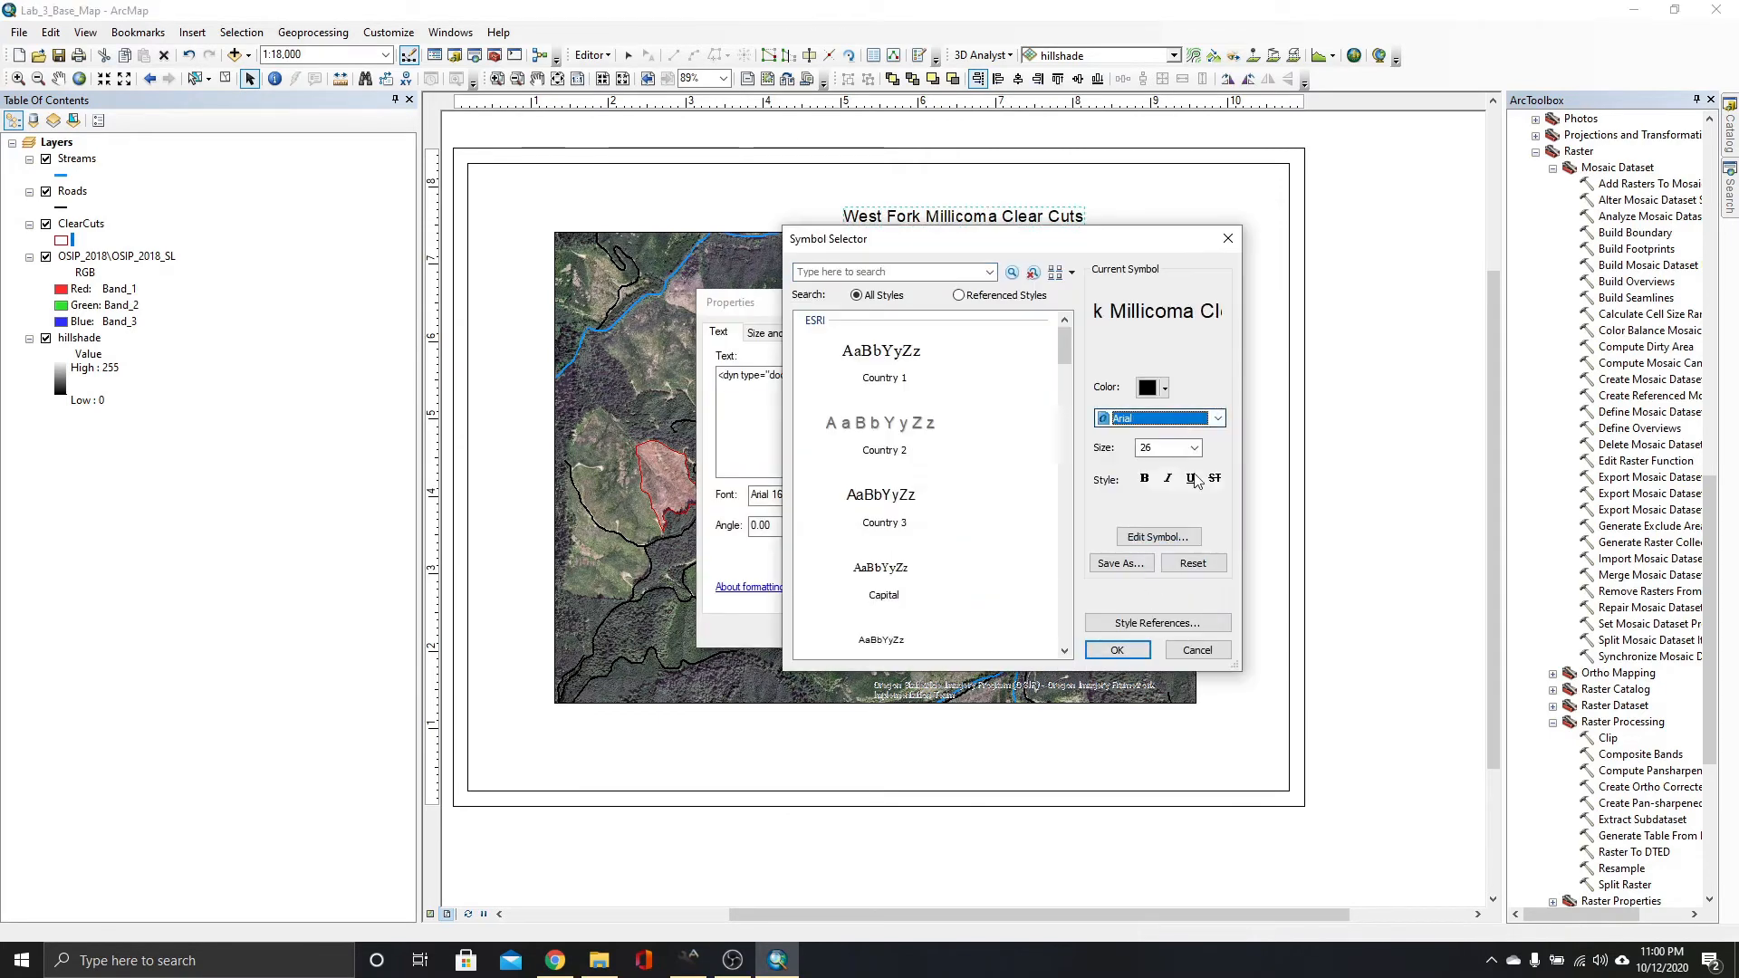
click(1117, 651)
click(856, 629)
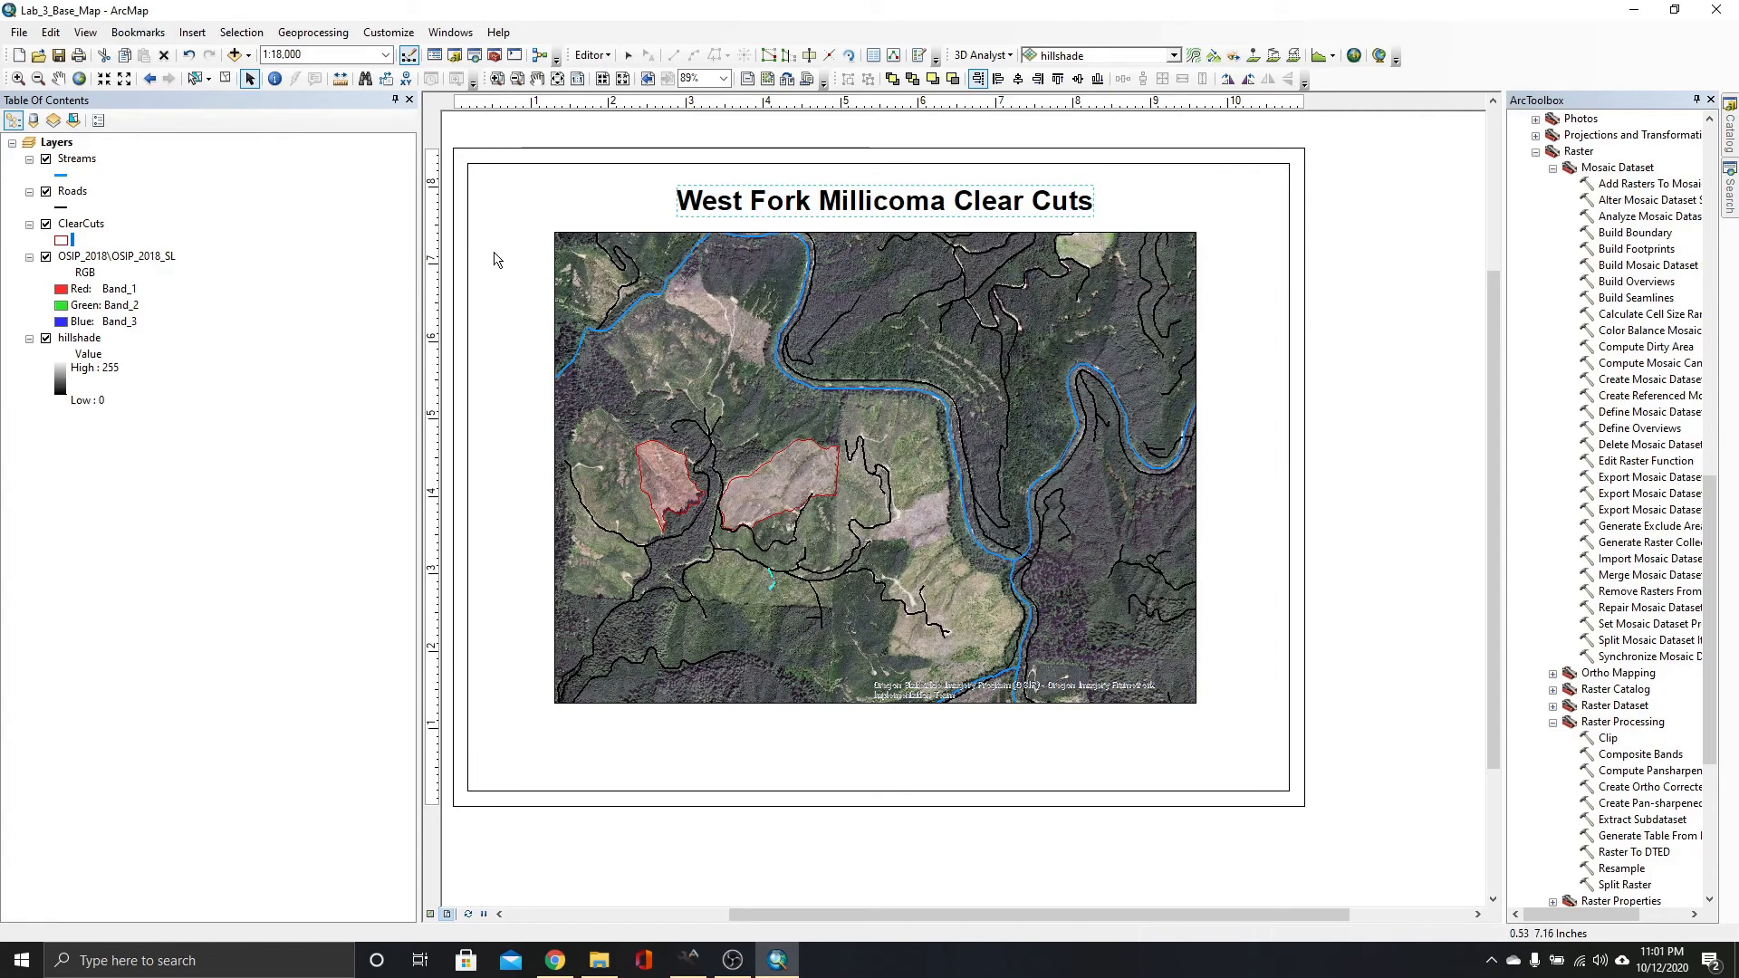
click(493, 260)
Start a legend and limit its items to Streams, Roads and ClearCuts, leaving out the imagery and hillshade.
click(192, 33)
click(214, 158)
click(896, 403)
click(821, 469)
click(865, 401)
click(822, 469)
Remove the legend's title, finish the legend and place it below the map near its southwest corner.
click(1009, 645)
drag(678, 344, 637, 343)
key(BackSpace)
click(1010, 646)
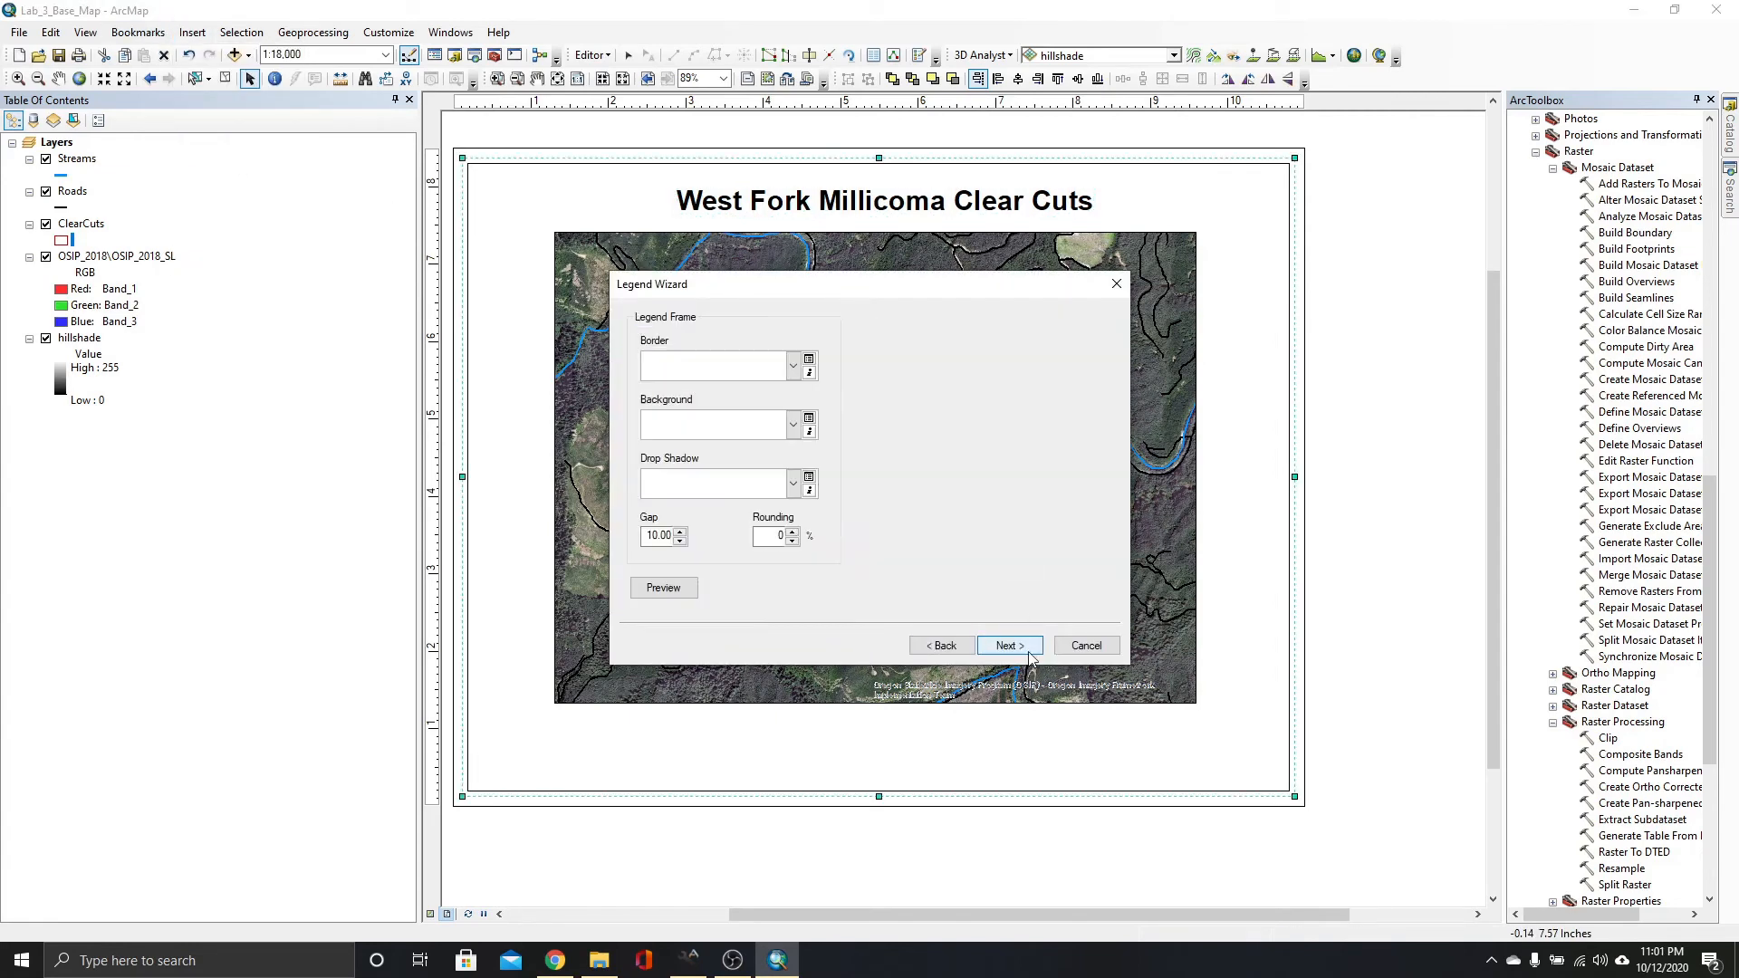
click(1010, 646)
click(1010, 646)
click(1010, 646)
drag(897, 469, 672, 740)
click(518, 558)
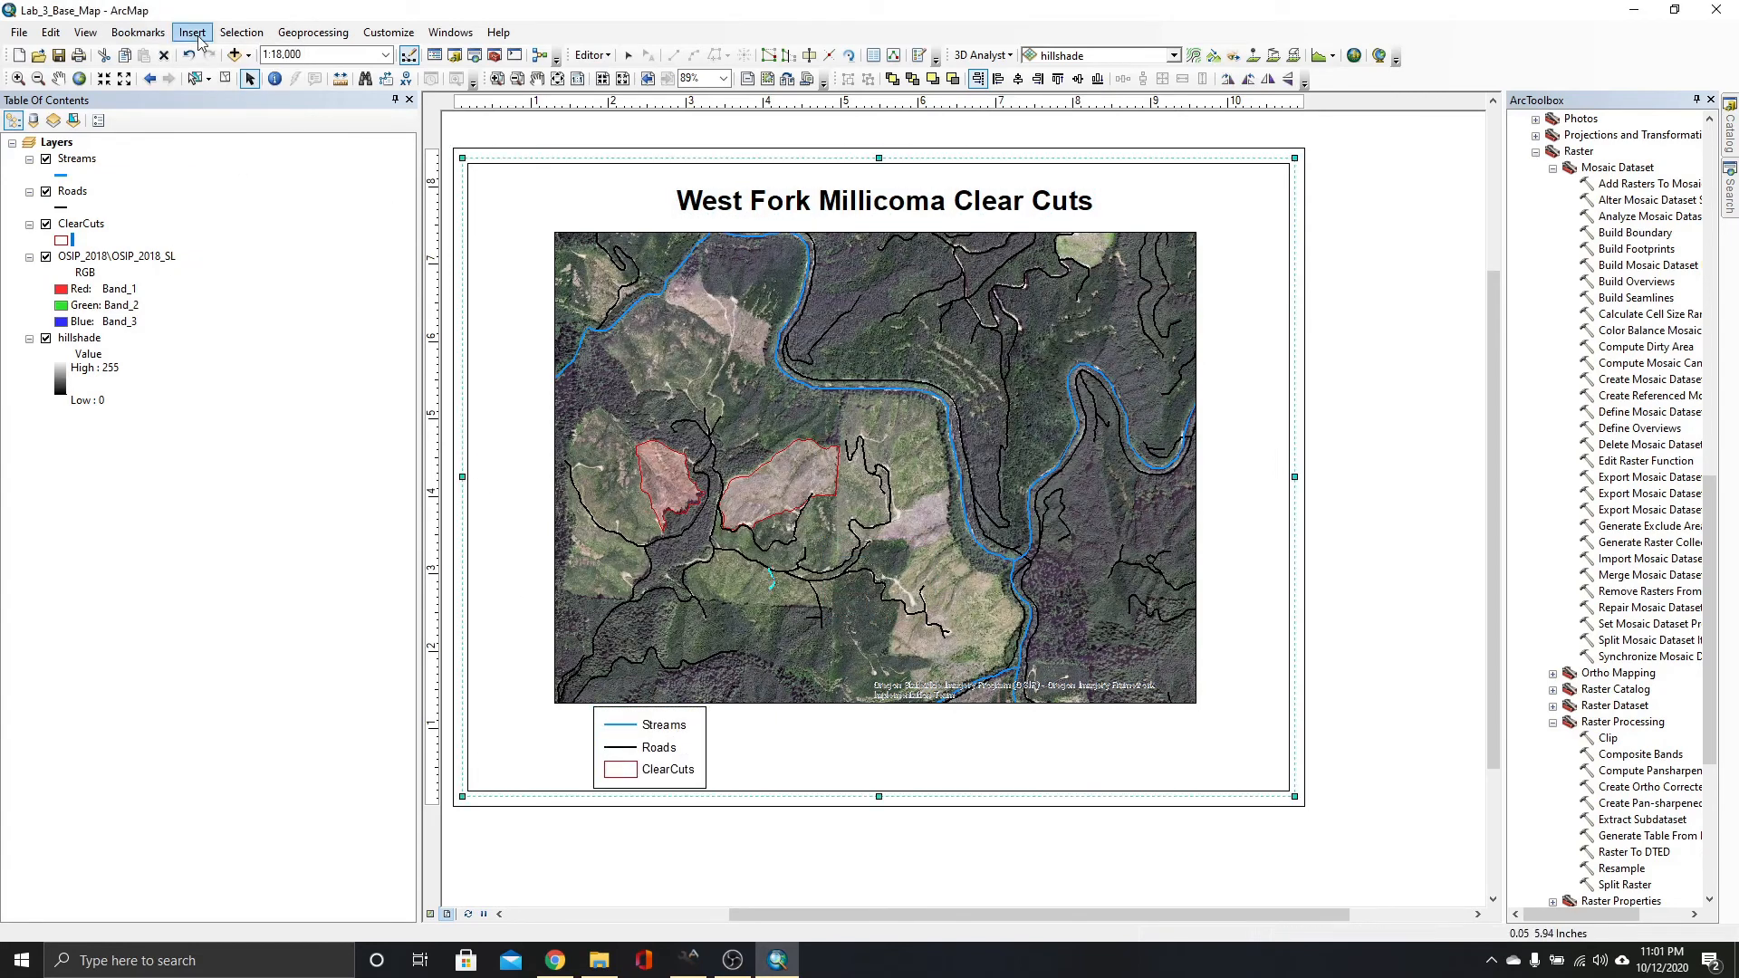
Insert a compass-star north arrow with all four directions labelled and place it beside the map's northeast corner.
click(192, 33)
click(214, 180)
scroll(262, 294, down, 6)
click(61, 334)
click(337, 413)
drag(879, 477, 1243, 282)
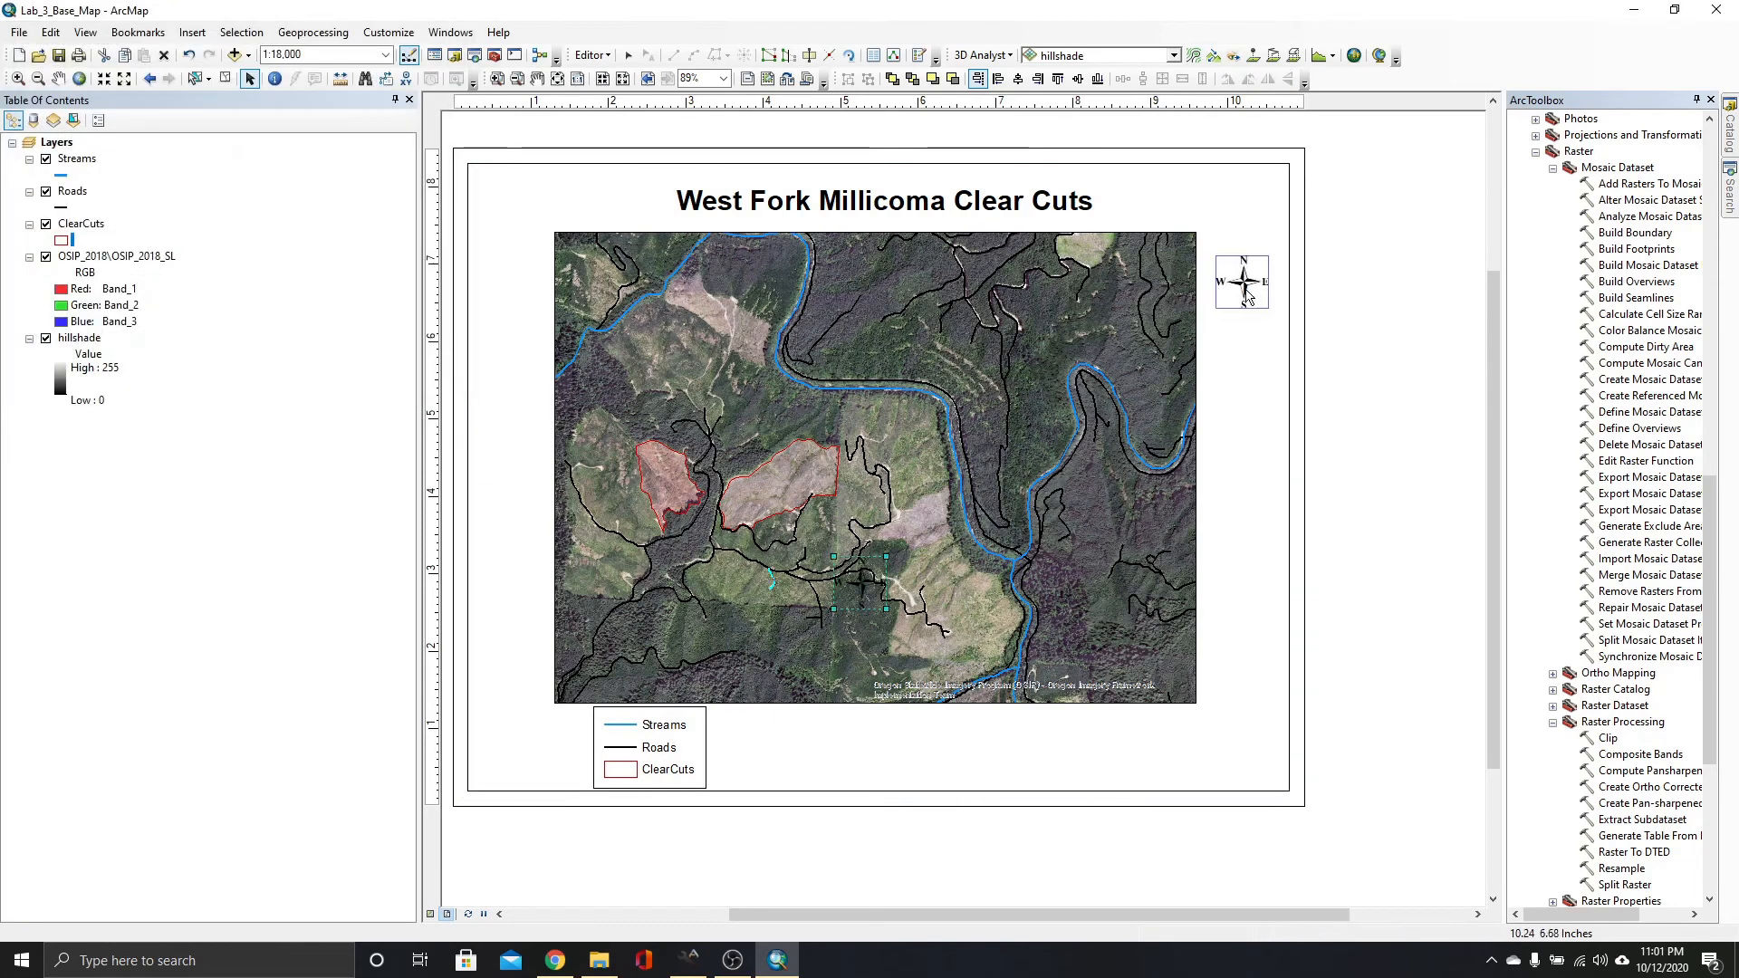
click(1248, 399)
Insert a scale bar in miles and place it directly below the map, beside the legend.
click(192, 32)
click(217, 200)
click(181, 310)
click(337, 411)
drag(997, 489, 892, 730)
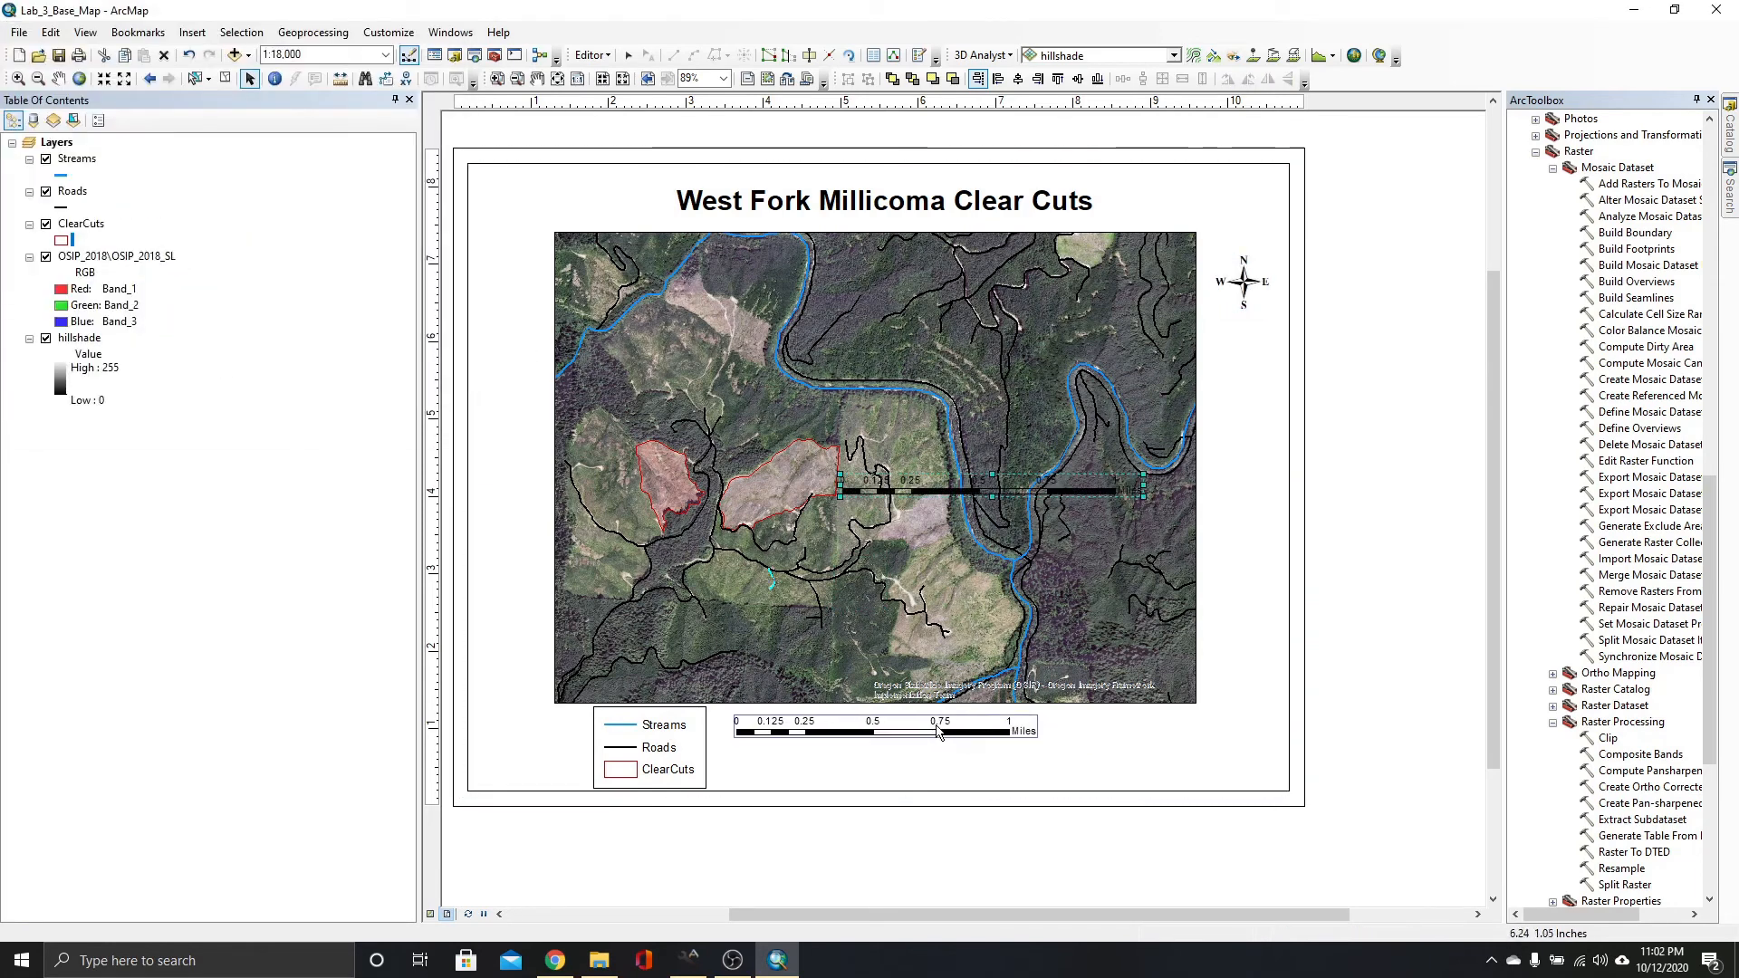
click(915, 772)
Add a text element with the author's name and the date 10-12-2020 near the layout's bottom-right corner.
click(192, 33)
click(214, 93)
drag(879, 476, 1193, 755)
double_click(1193, 754)
text(Morgan Davies)
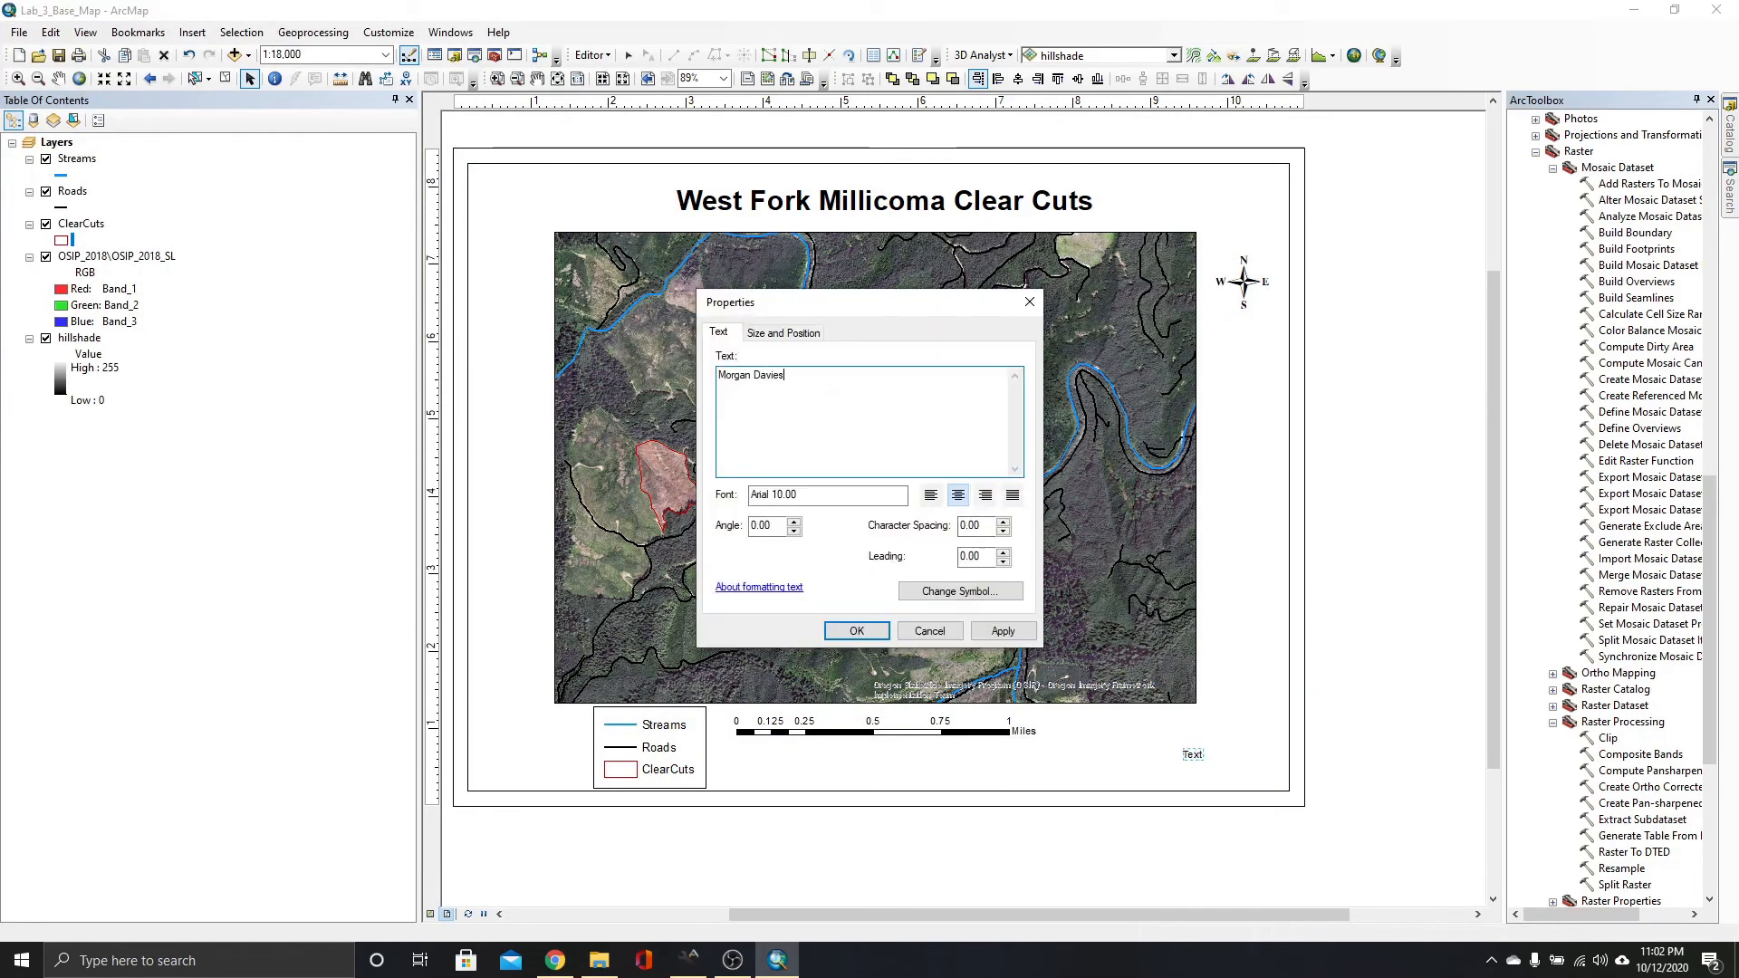
key(Return)
text(10-12-2020)
click(856, 631)
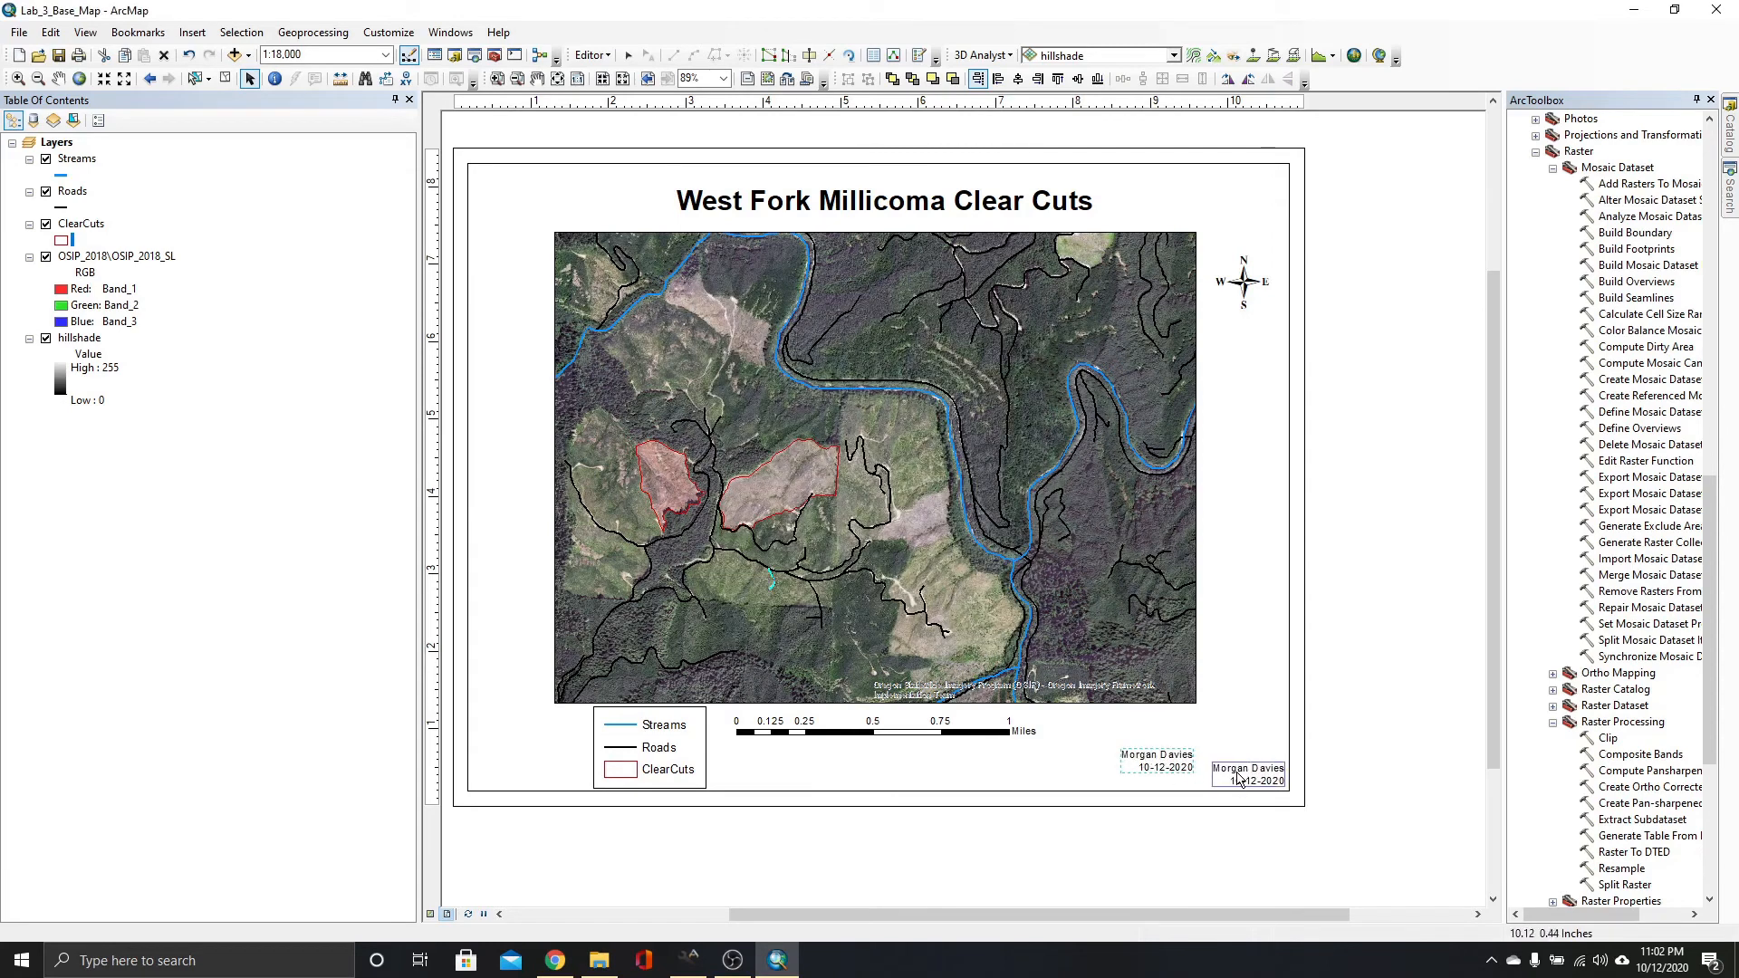
Add a text element reading "Source: Oregon Spatial Data Library" and place it in the layout's southwest corner.
drag(969, 536, 1107, 746)
double_click(1107, 746)
text(Sours)
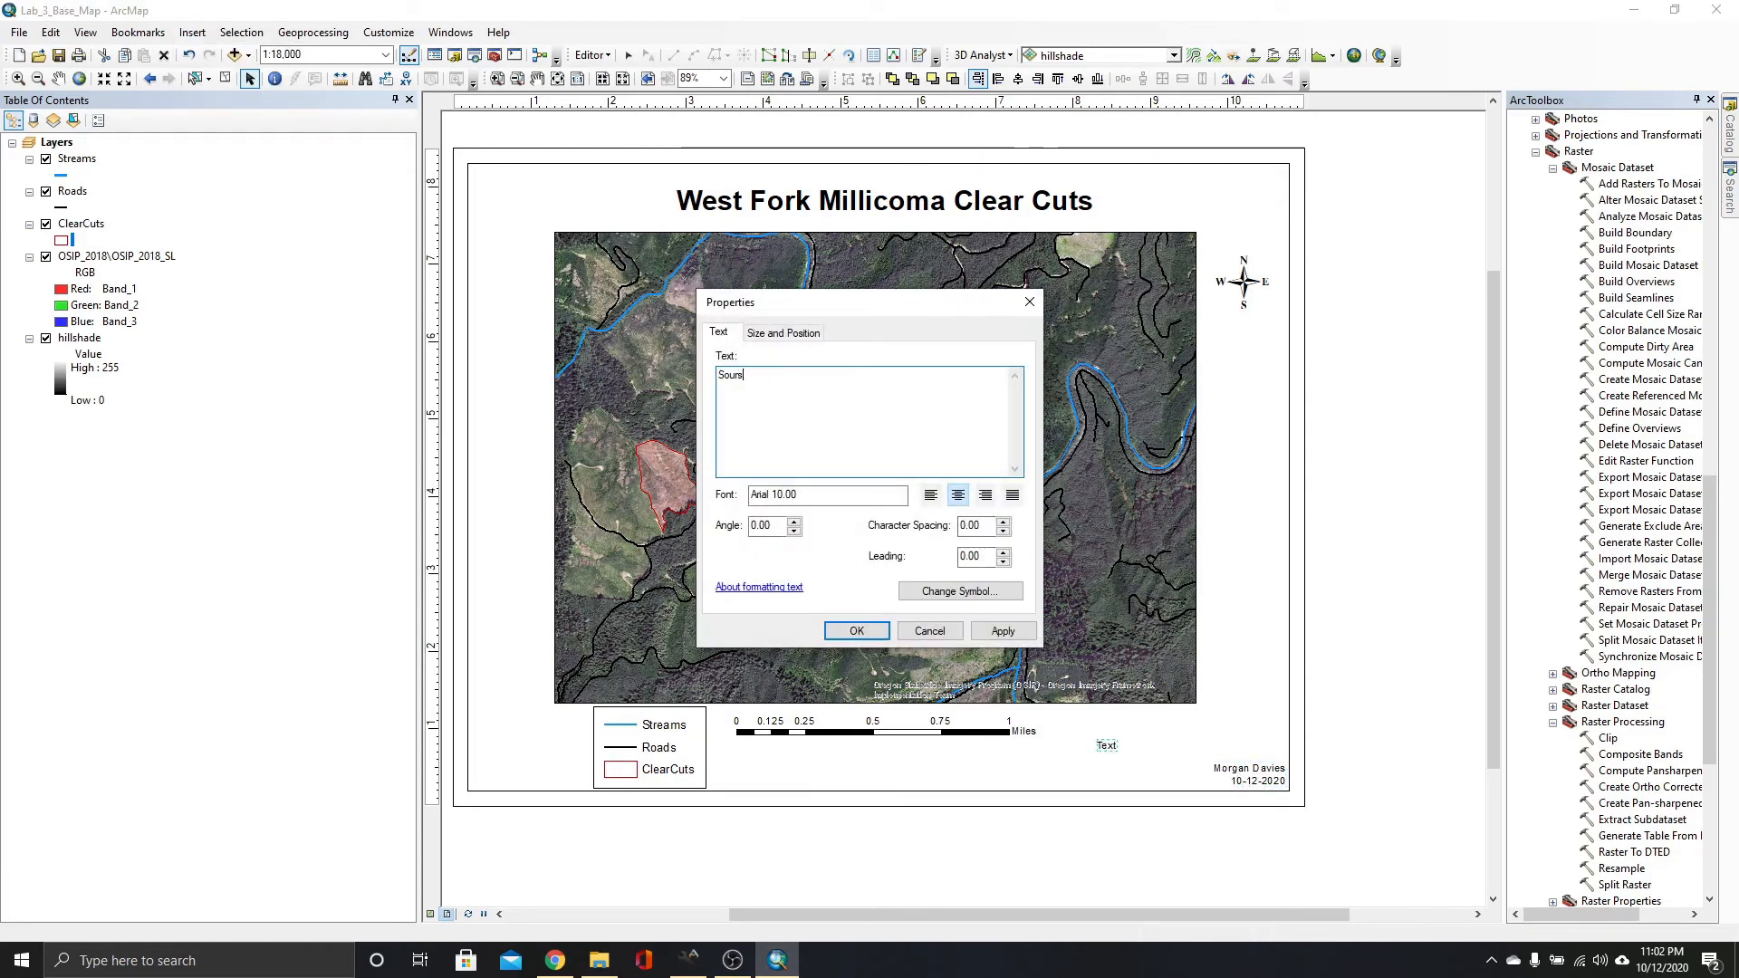
key(alt+Tab)
key(alt+Tab)
key(Caps_Lock)
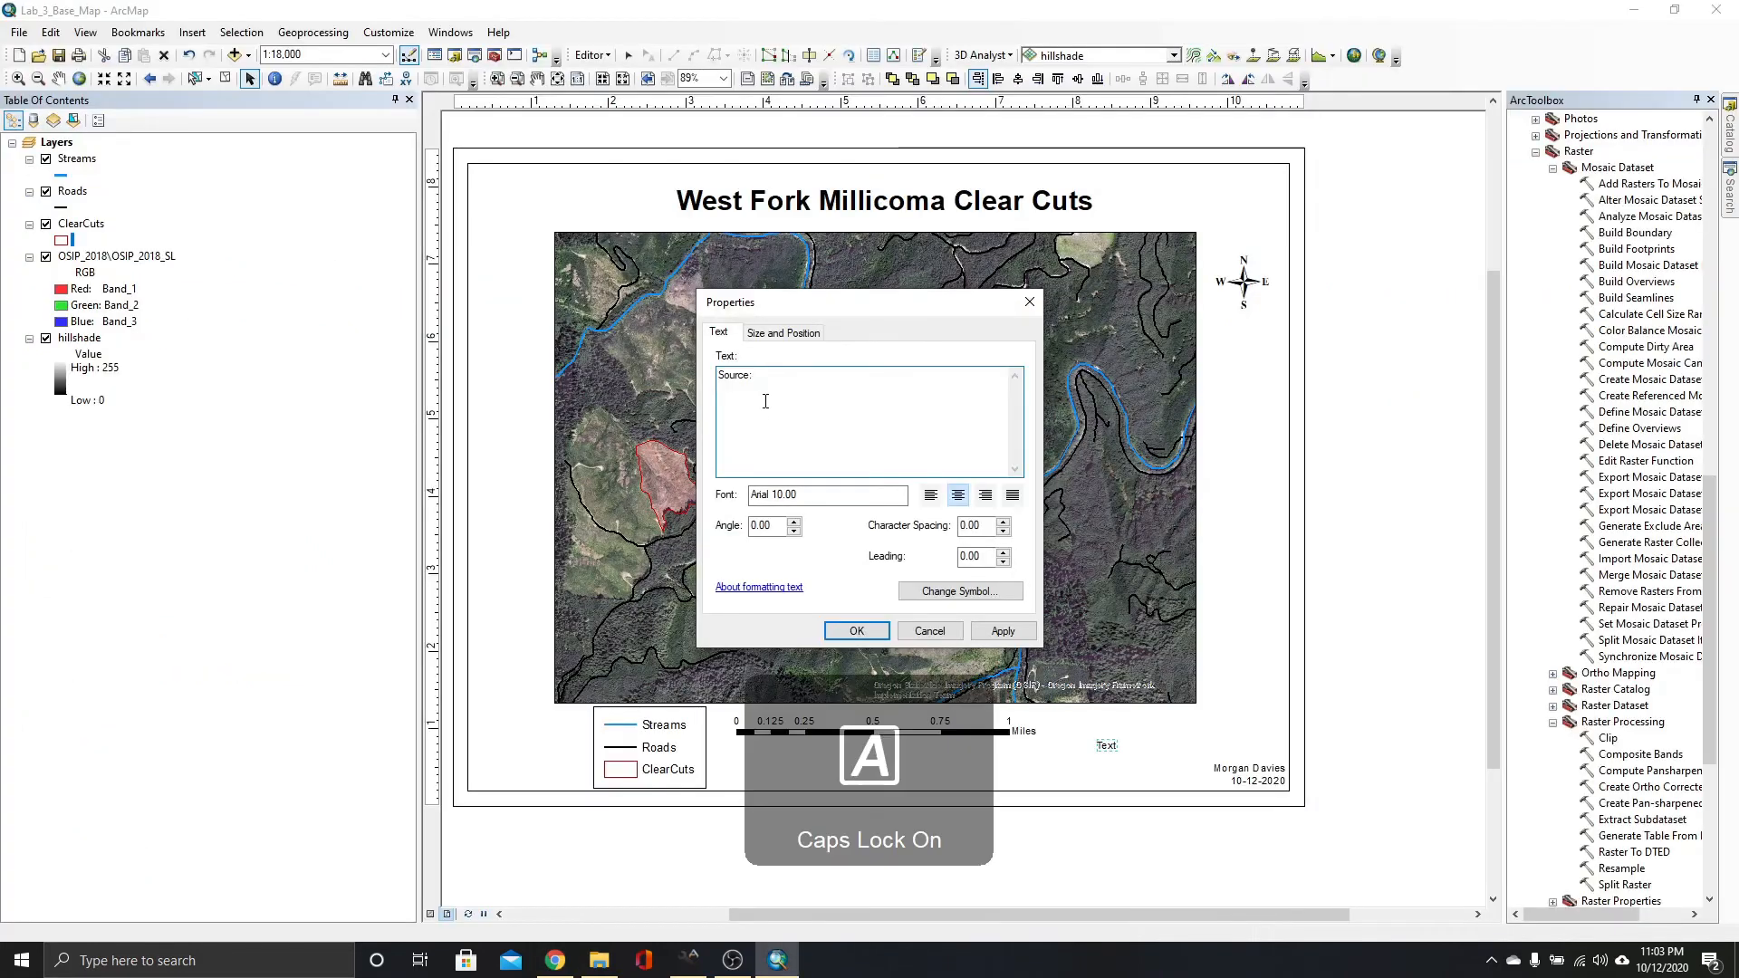
text(Oregon Spatial Data Library)
click(856, 630)
drag(1107, 745, 562, 777)
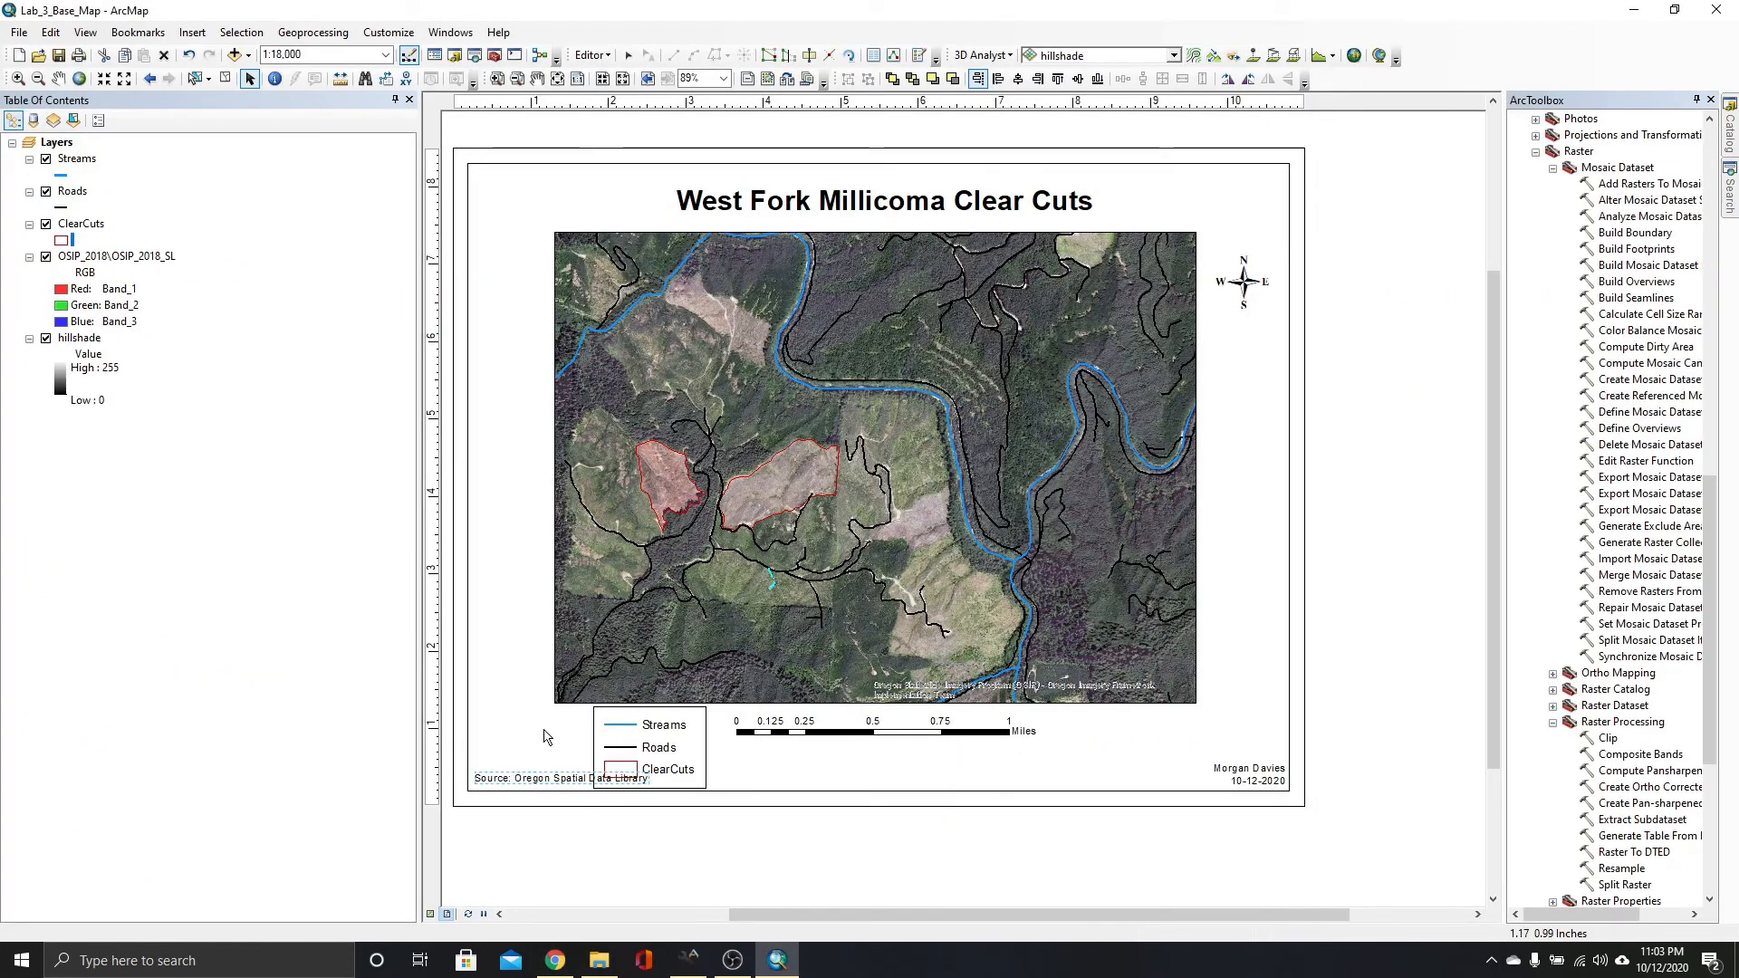
Move the north arrow below the map, beside the scale bar, and widen the map frame on both its east and west sides.
click(832, 578)
drag(1244, 282, 1115, 741)
click(1203, 454)
drag(1197, 467, 1254, 471)
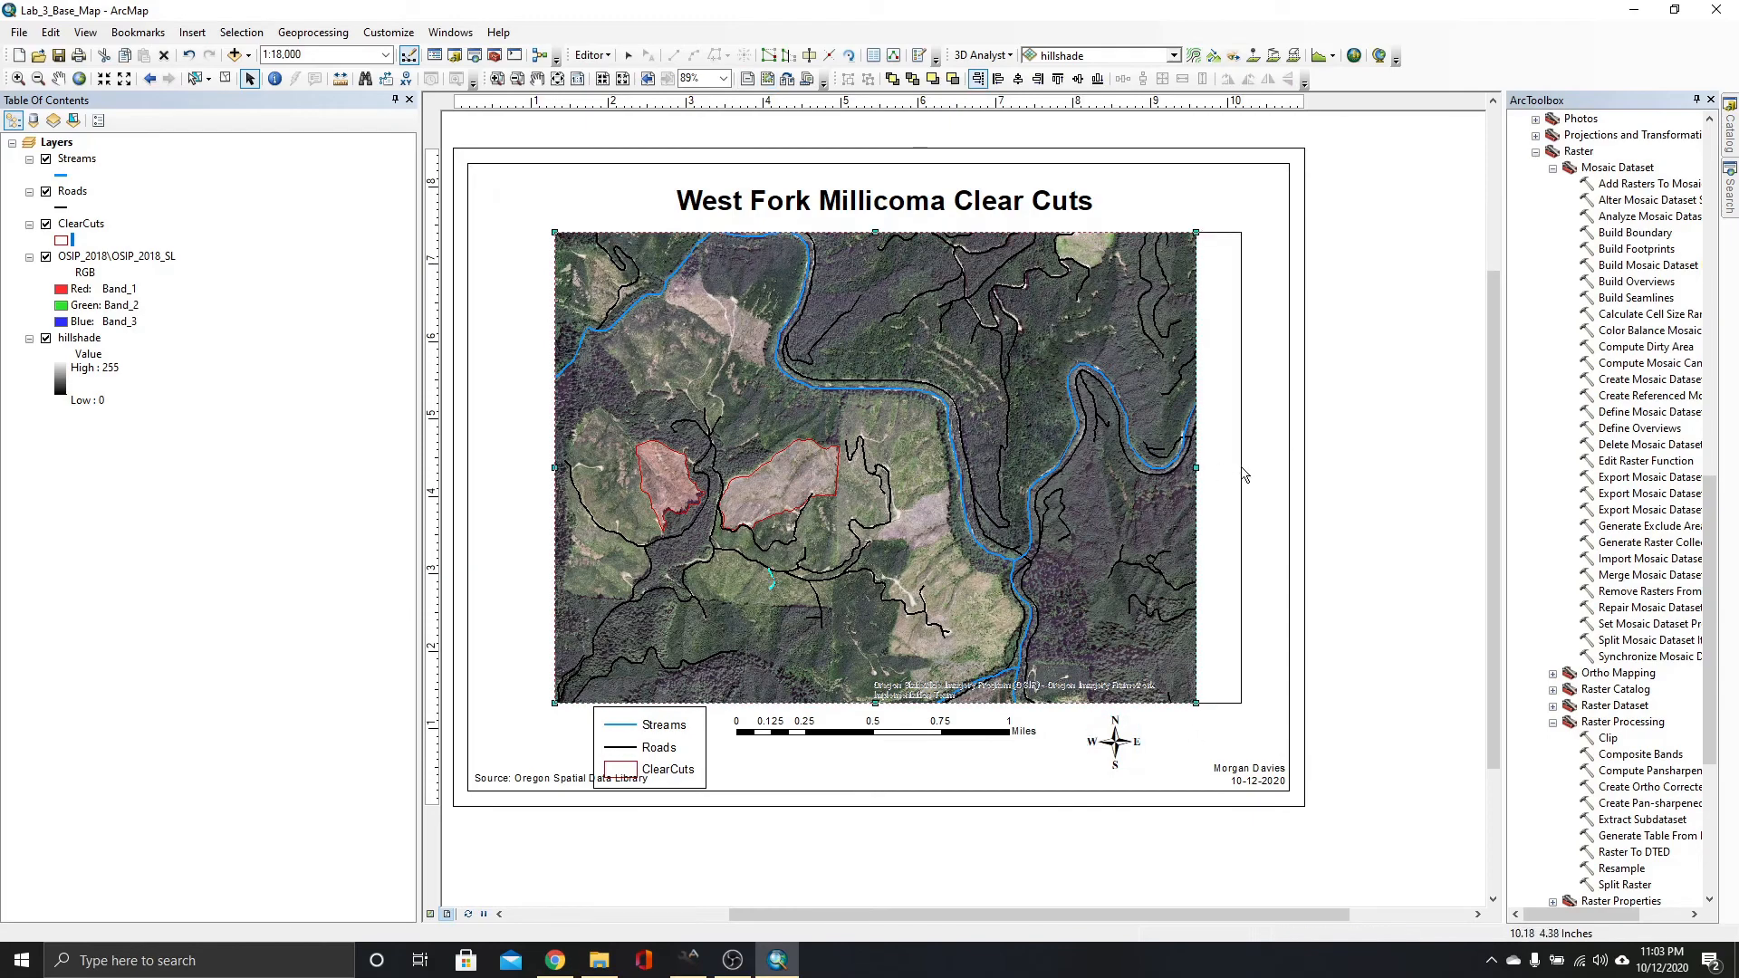
drag(553, 467, 501, 469)
Give the legend's frame a white background fill.
double_click(698, 741)
click(740, 276)
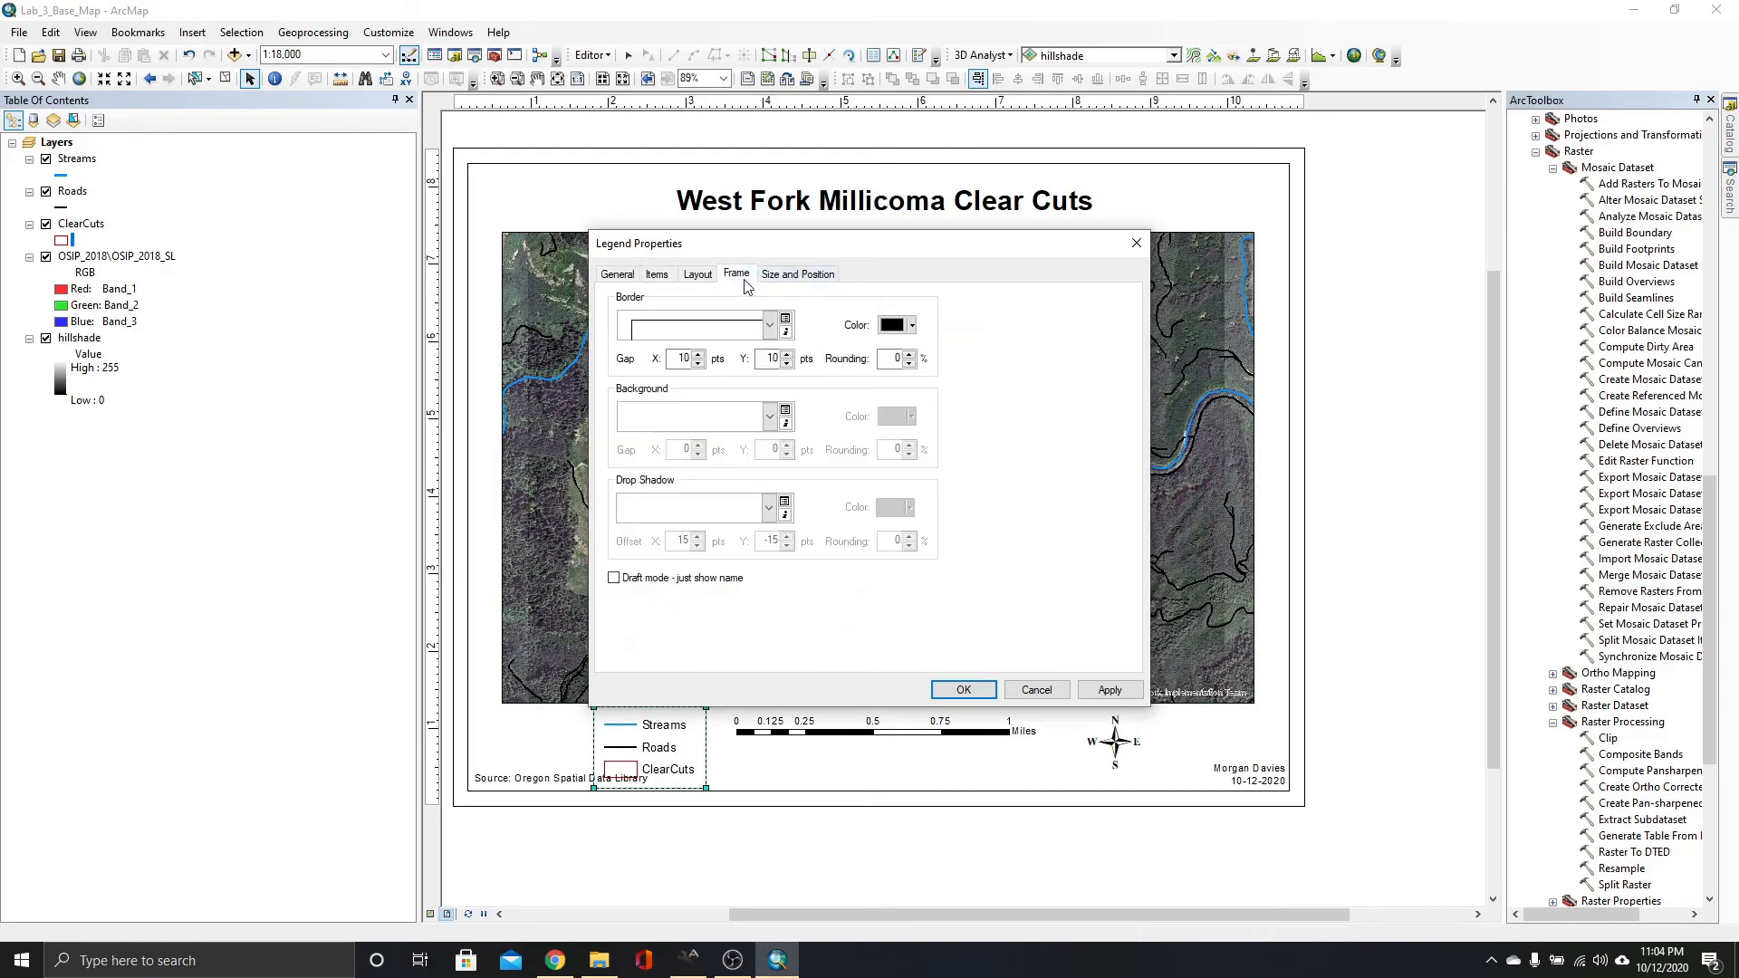
click(738, 416)
click(779, 618)
click(964, 691)
Move the legend below the page and set its border's X gap to 0 pts.
drag(694, 742, 756, 859)
double_click(756, 859)
double_click(686, 359)
text(0)
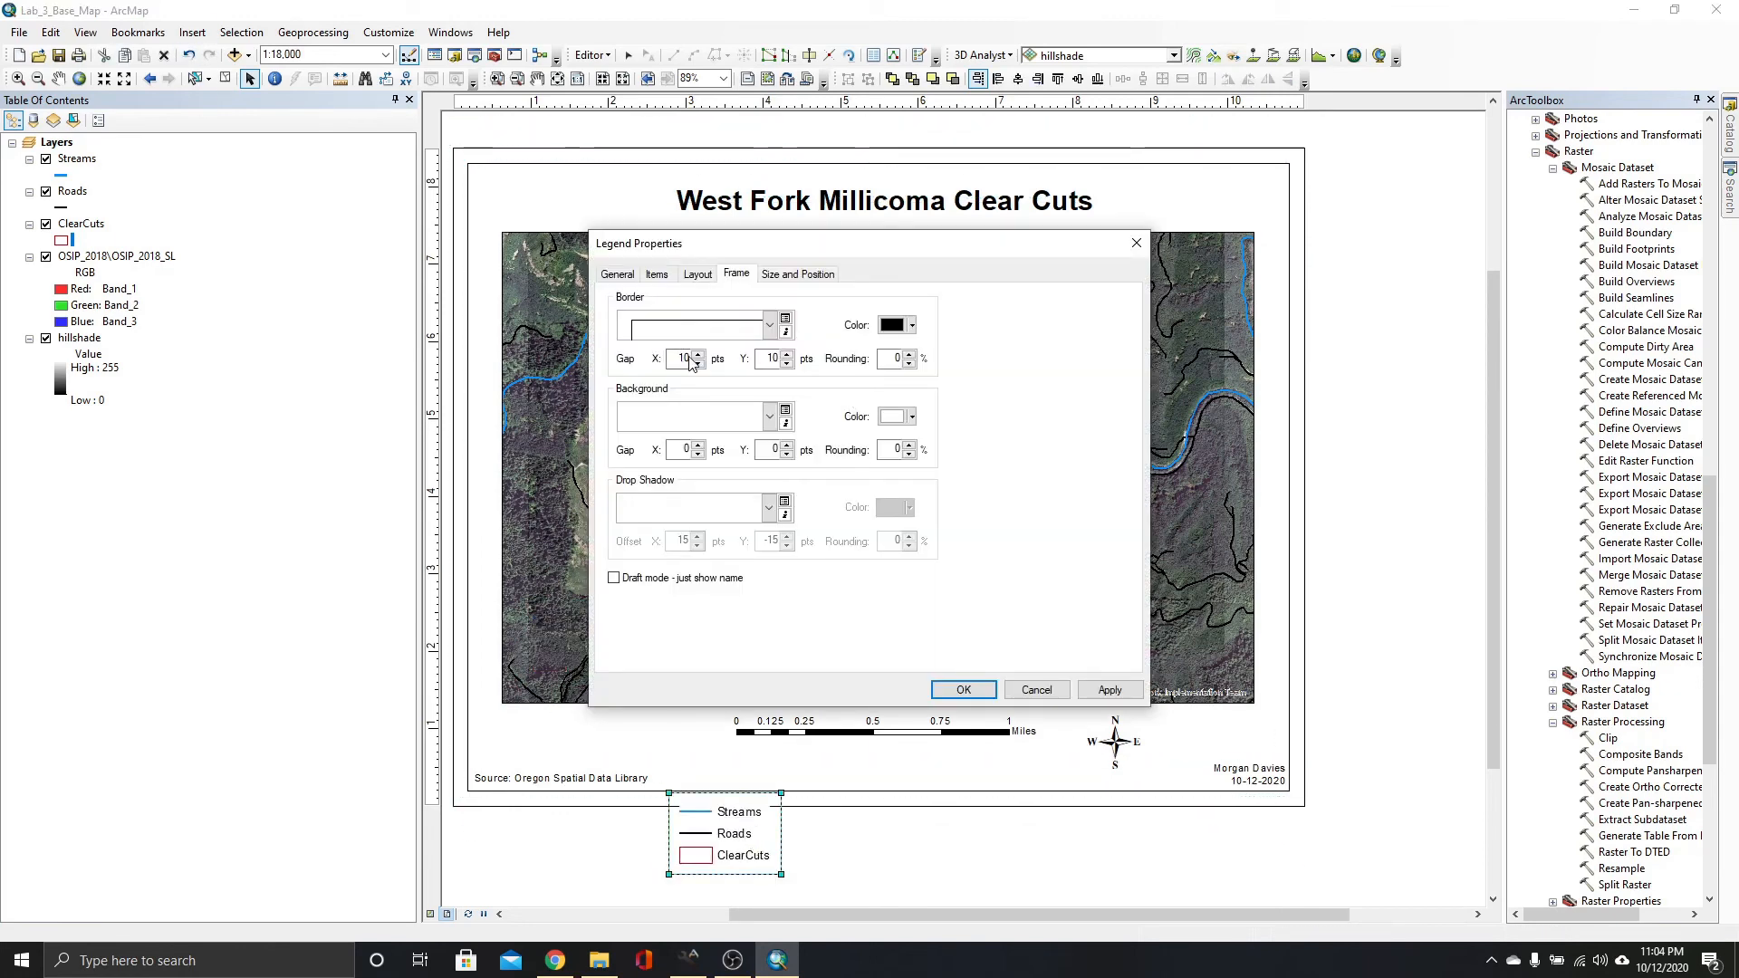
click(1109, 690)
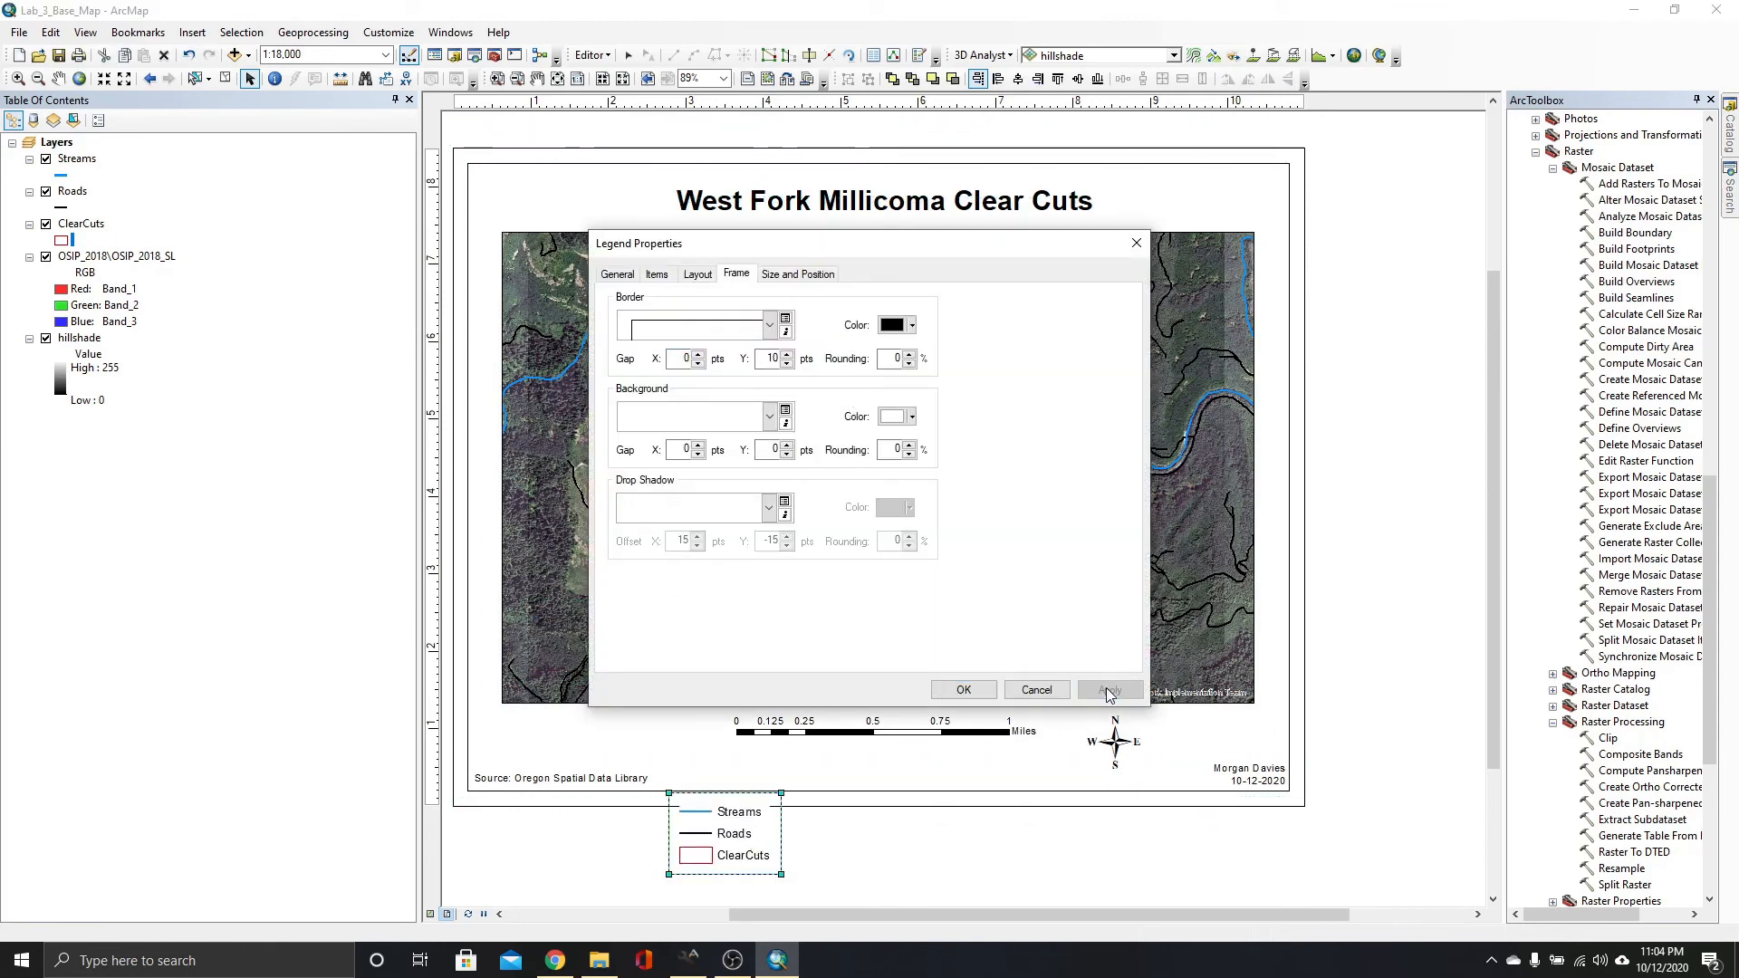
Place the legend inside the map's southwest corner and set its border's X gap to 1 pt.
double_click(688, 359)
text(1)
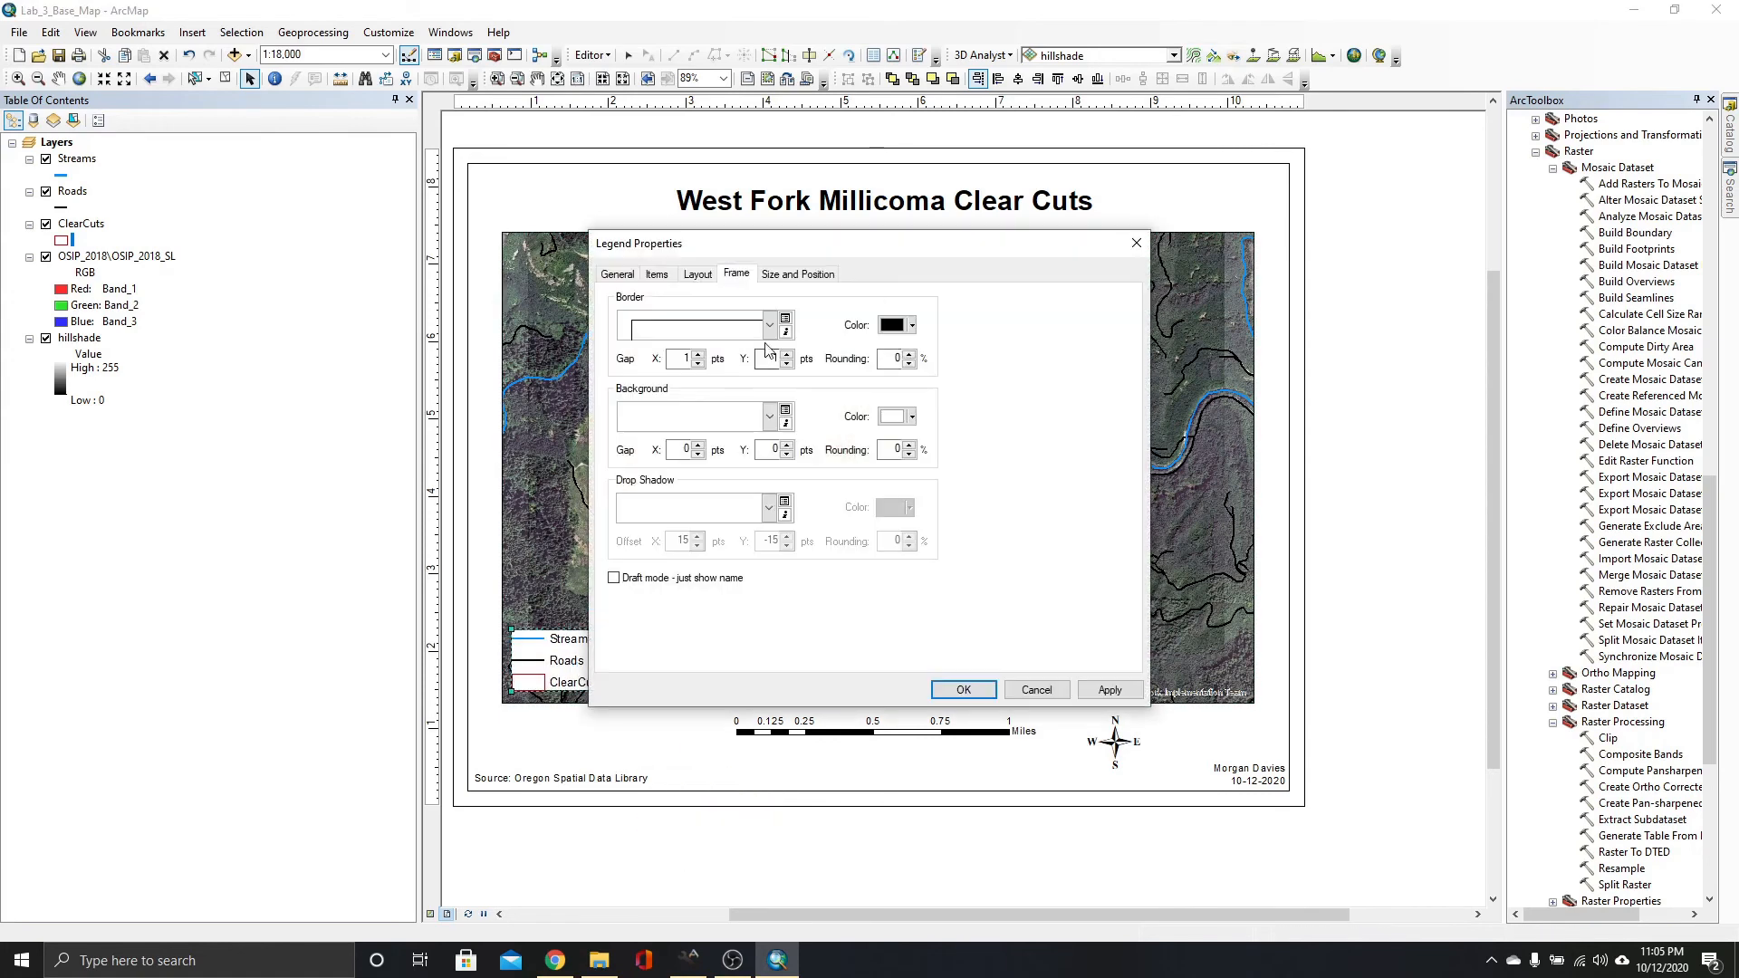
click(962, 690)
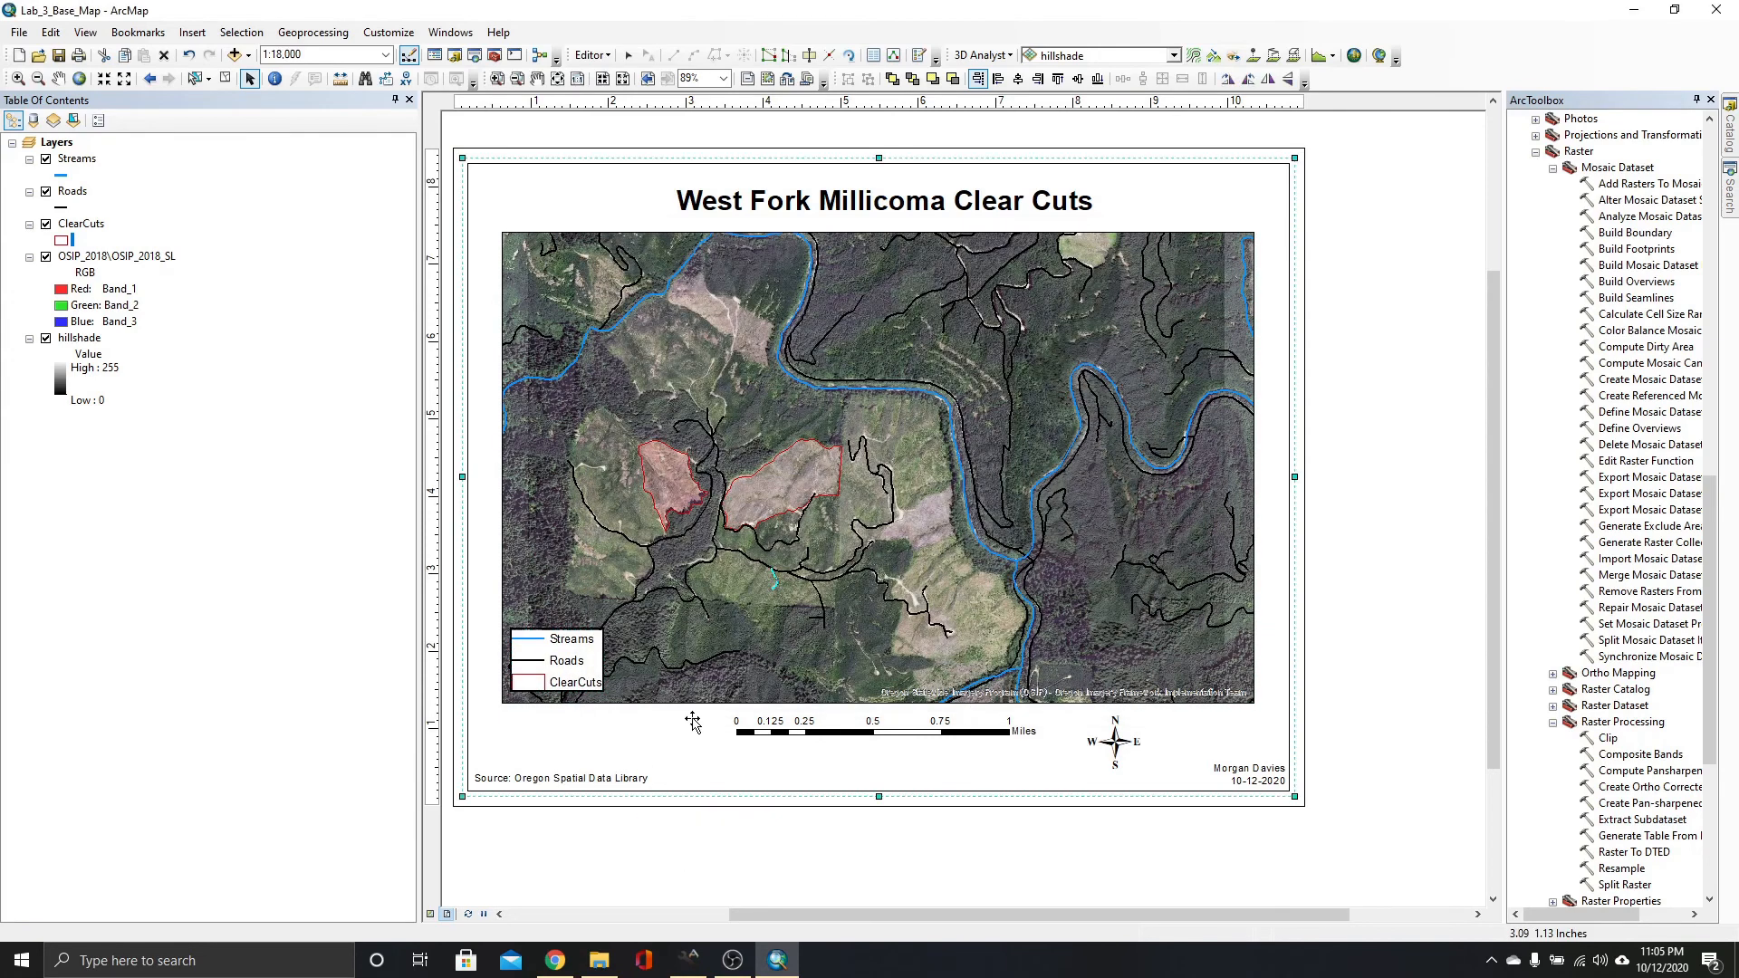
Align the bottom edges of the source text and the author and date text, keeping both just inside the layout's inner border.
click(576, 781)
click(1238, 773)
click(594, 781)
shift+click(1248, 773)
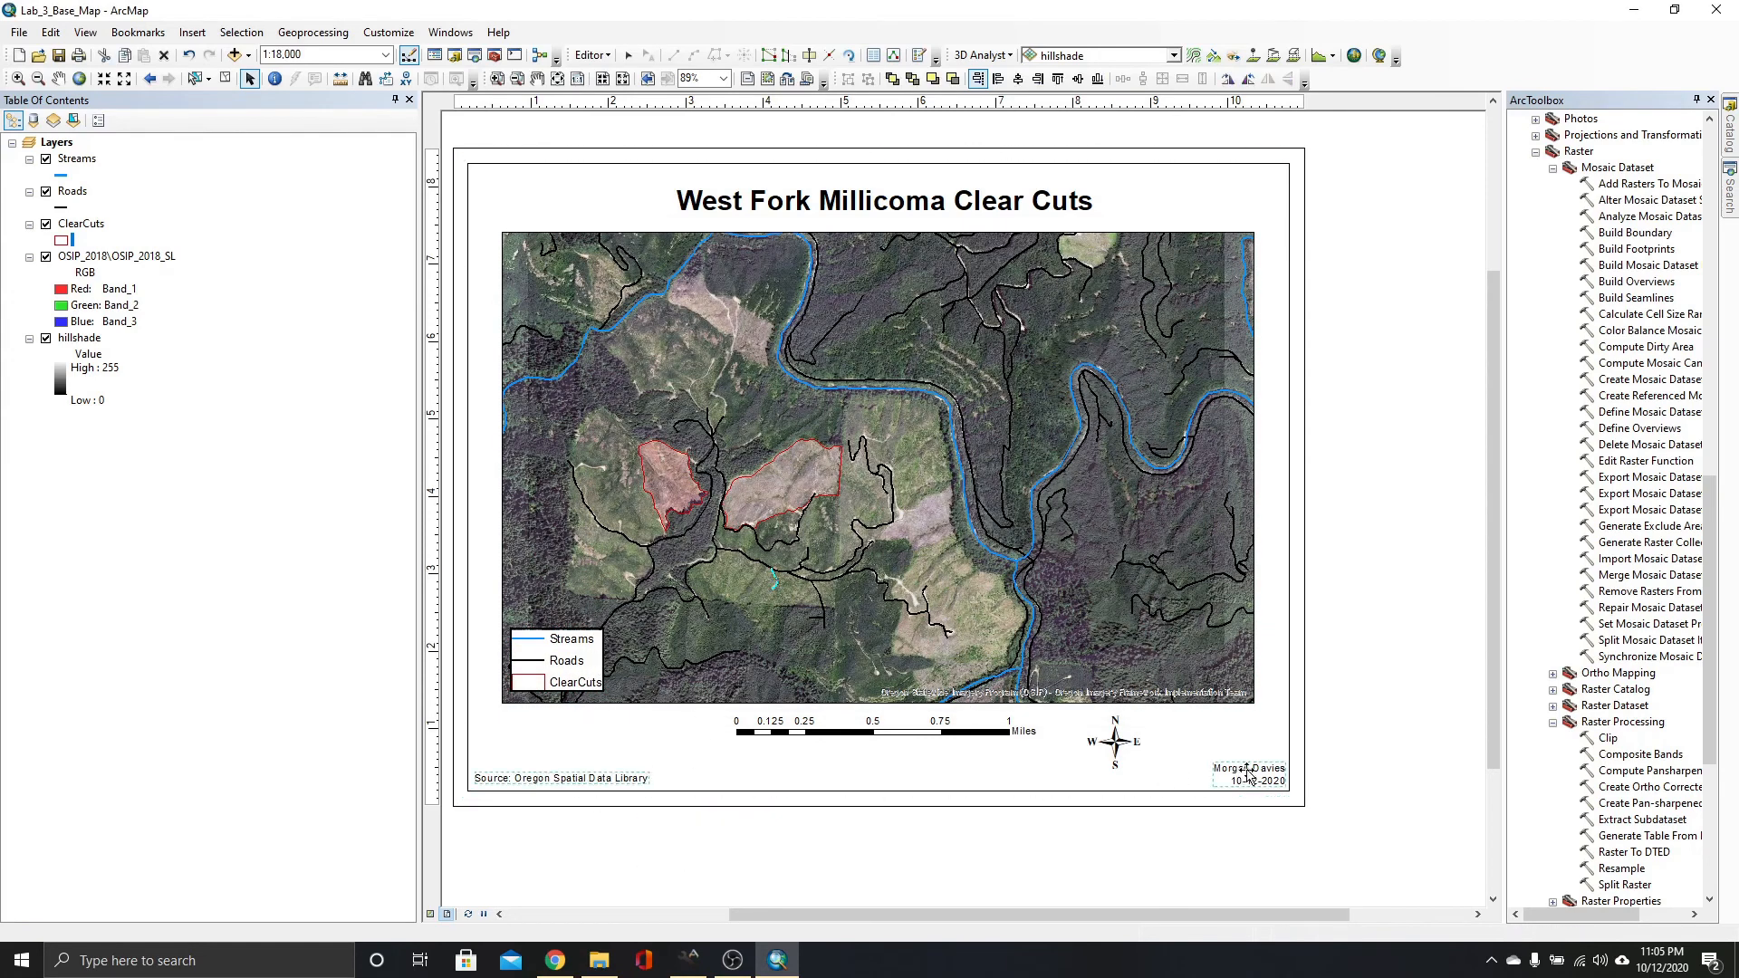
click(1098, 80)
drag(1238, 791, 1237, 769)
click(1224, 837)
Center the title, map frame and scale bar horizontally within the layout border.
click(942, 730)
shift+click(839, 203)
shift+click(906, 464)
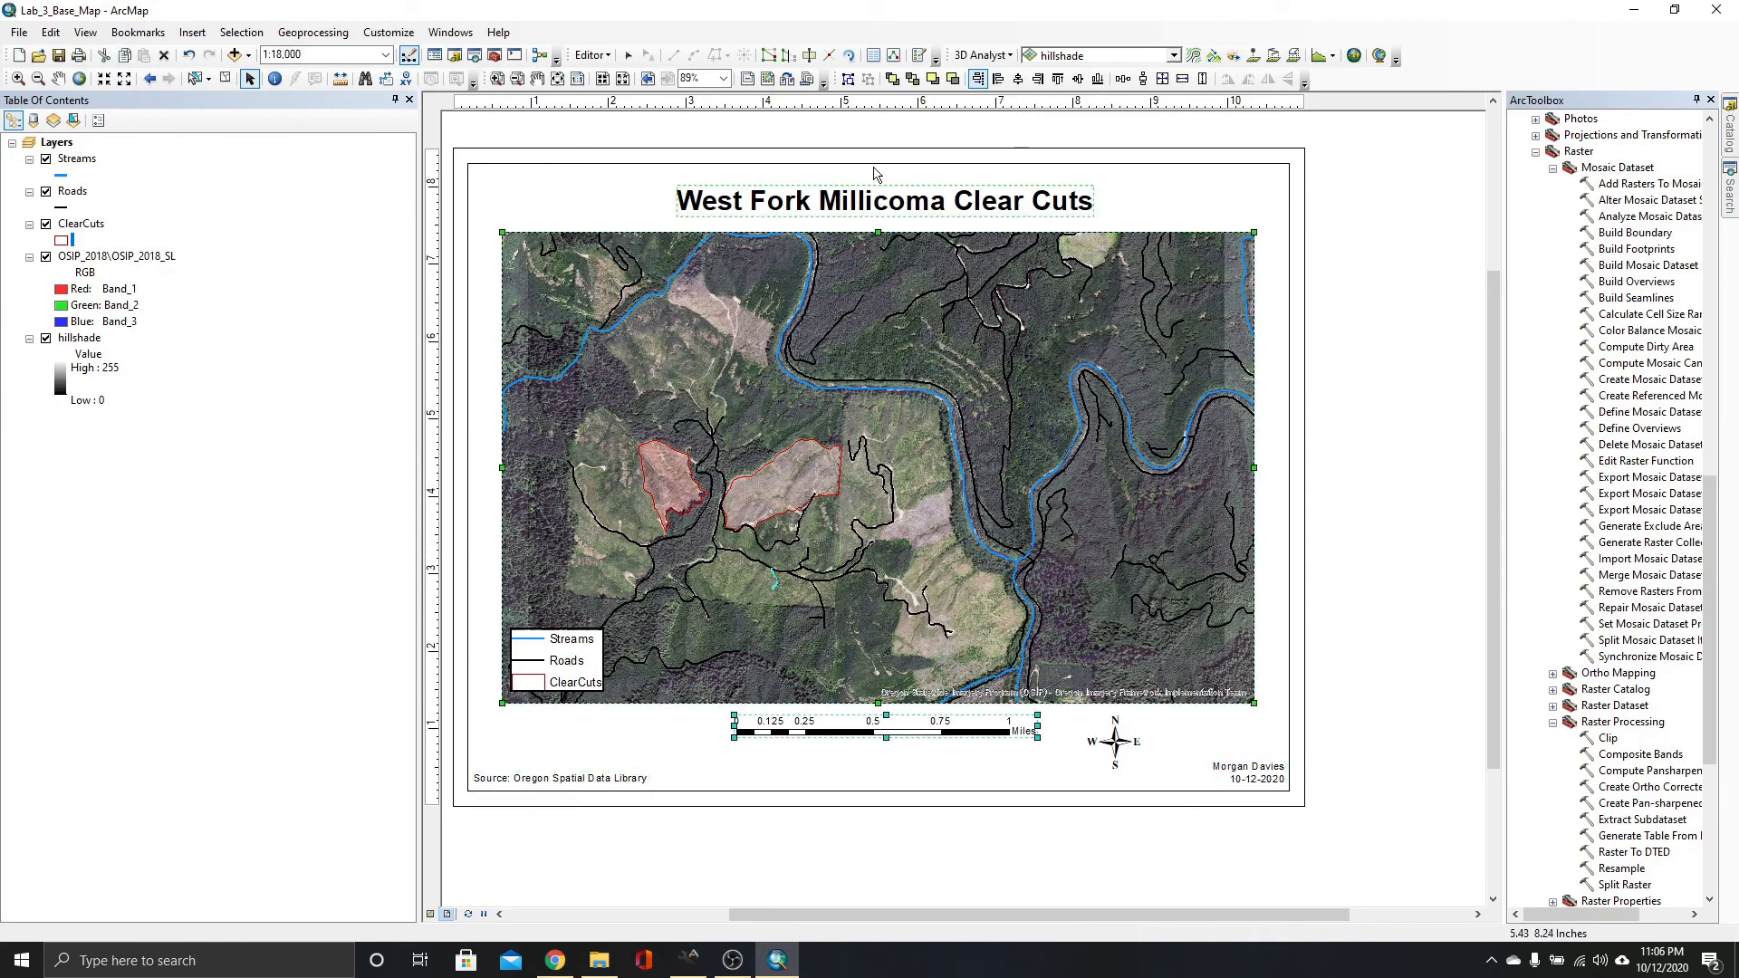
shift+click(875, 166)
click(1018, 80)
click(1020, 766)
click(1430, 713)
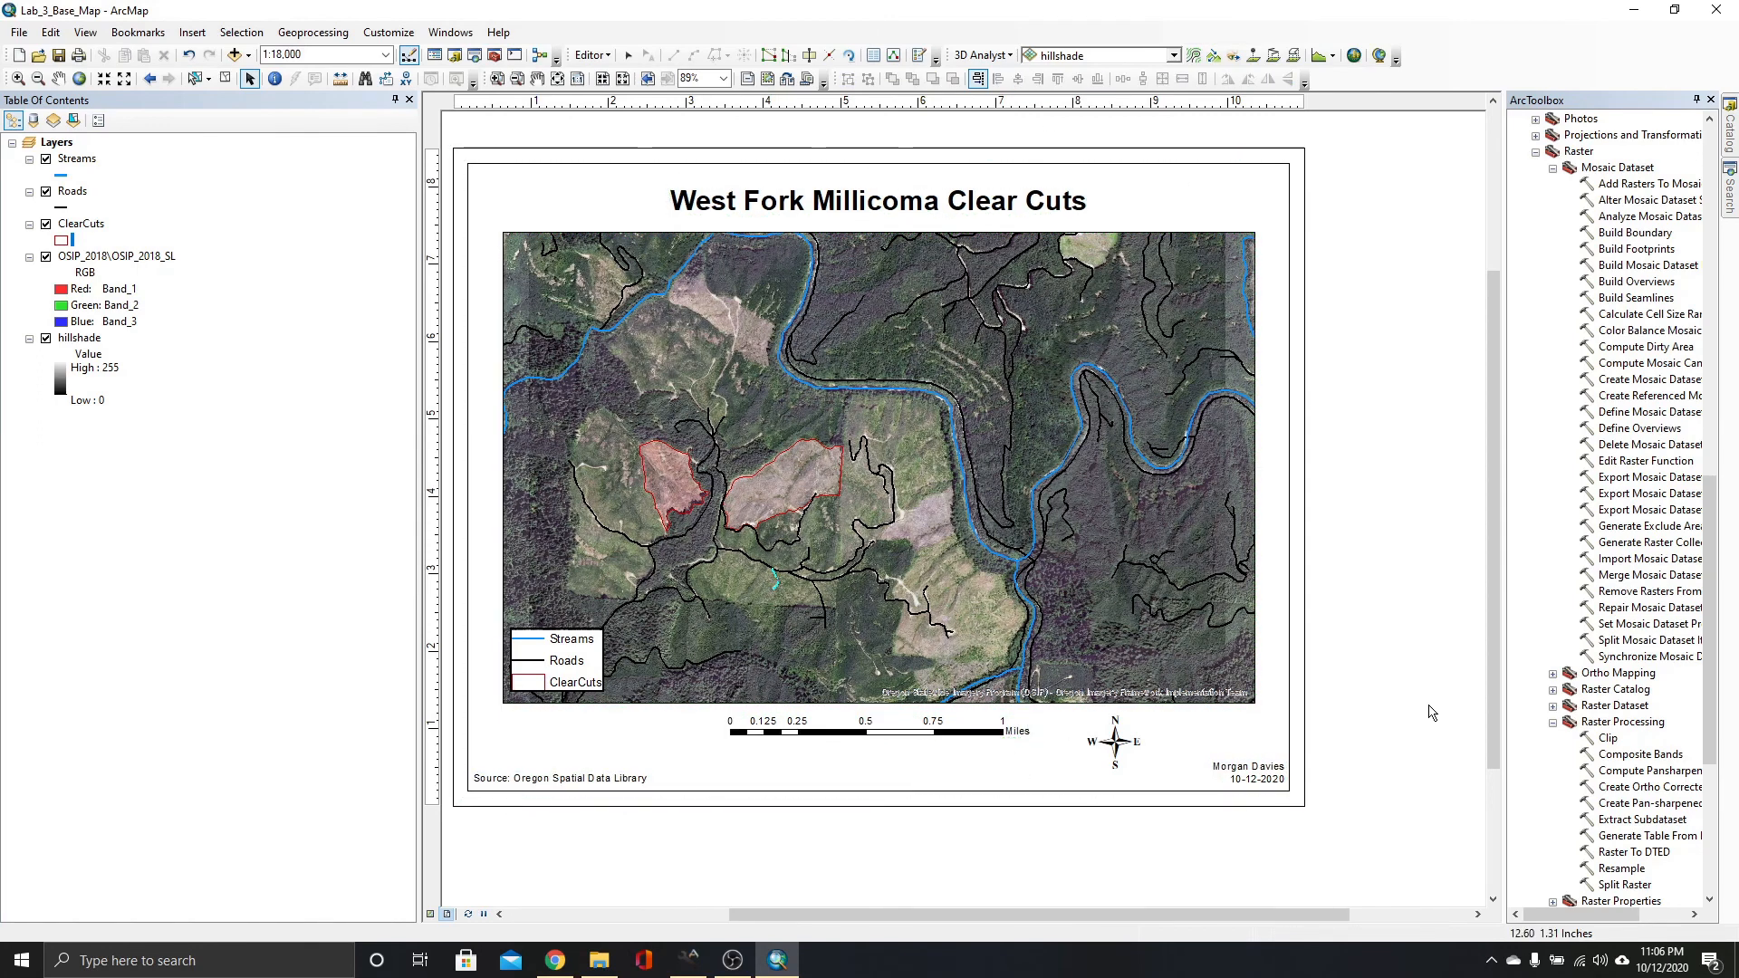
Give the legend a thicker black border with X and Y gaps of 3 pts.
double_click(560, 660)
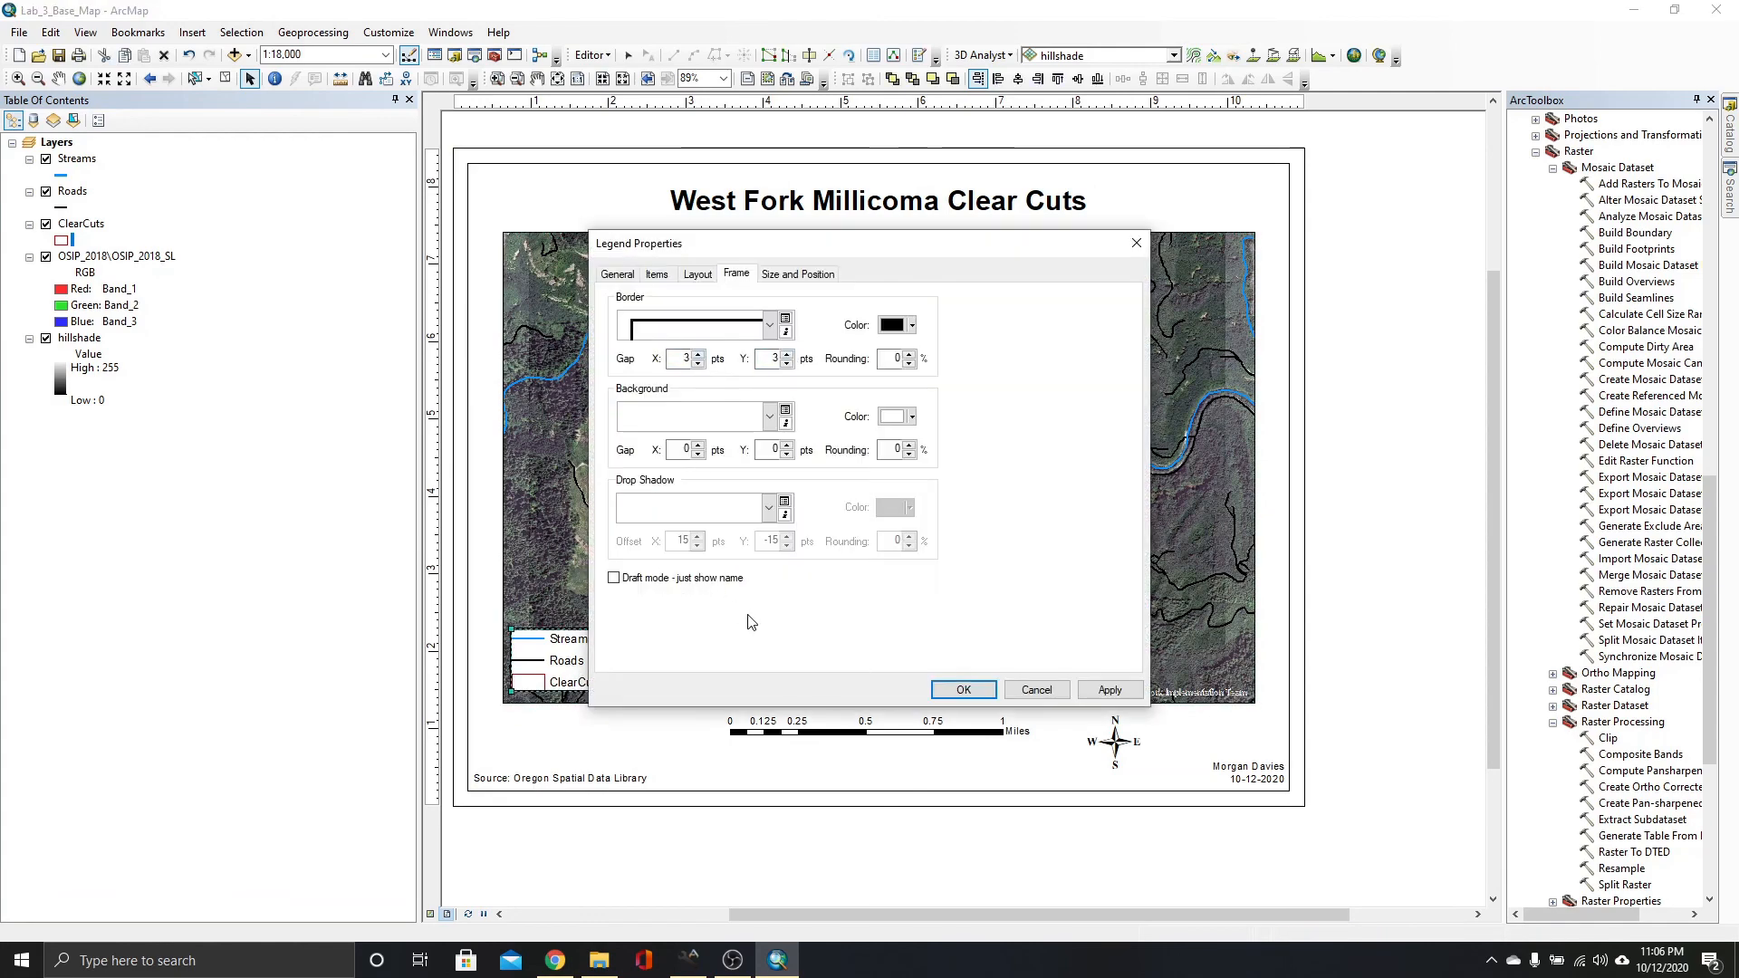